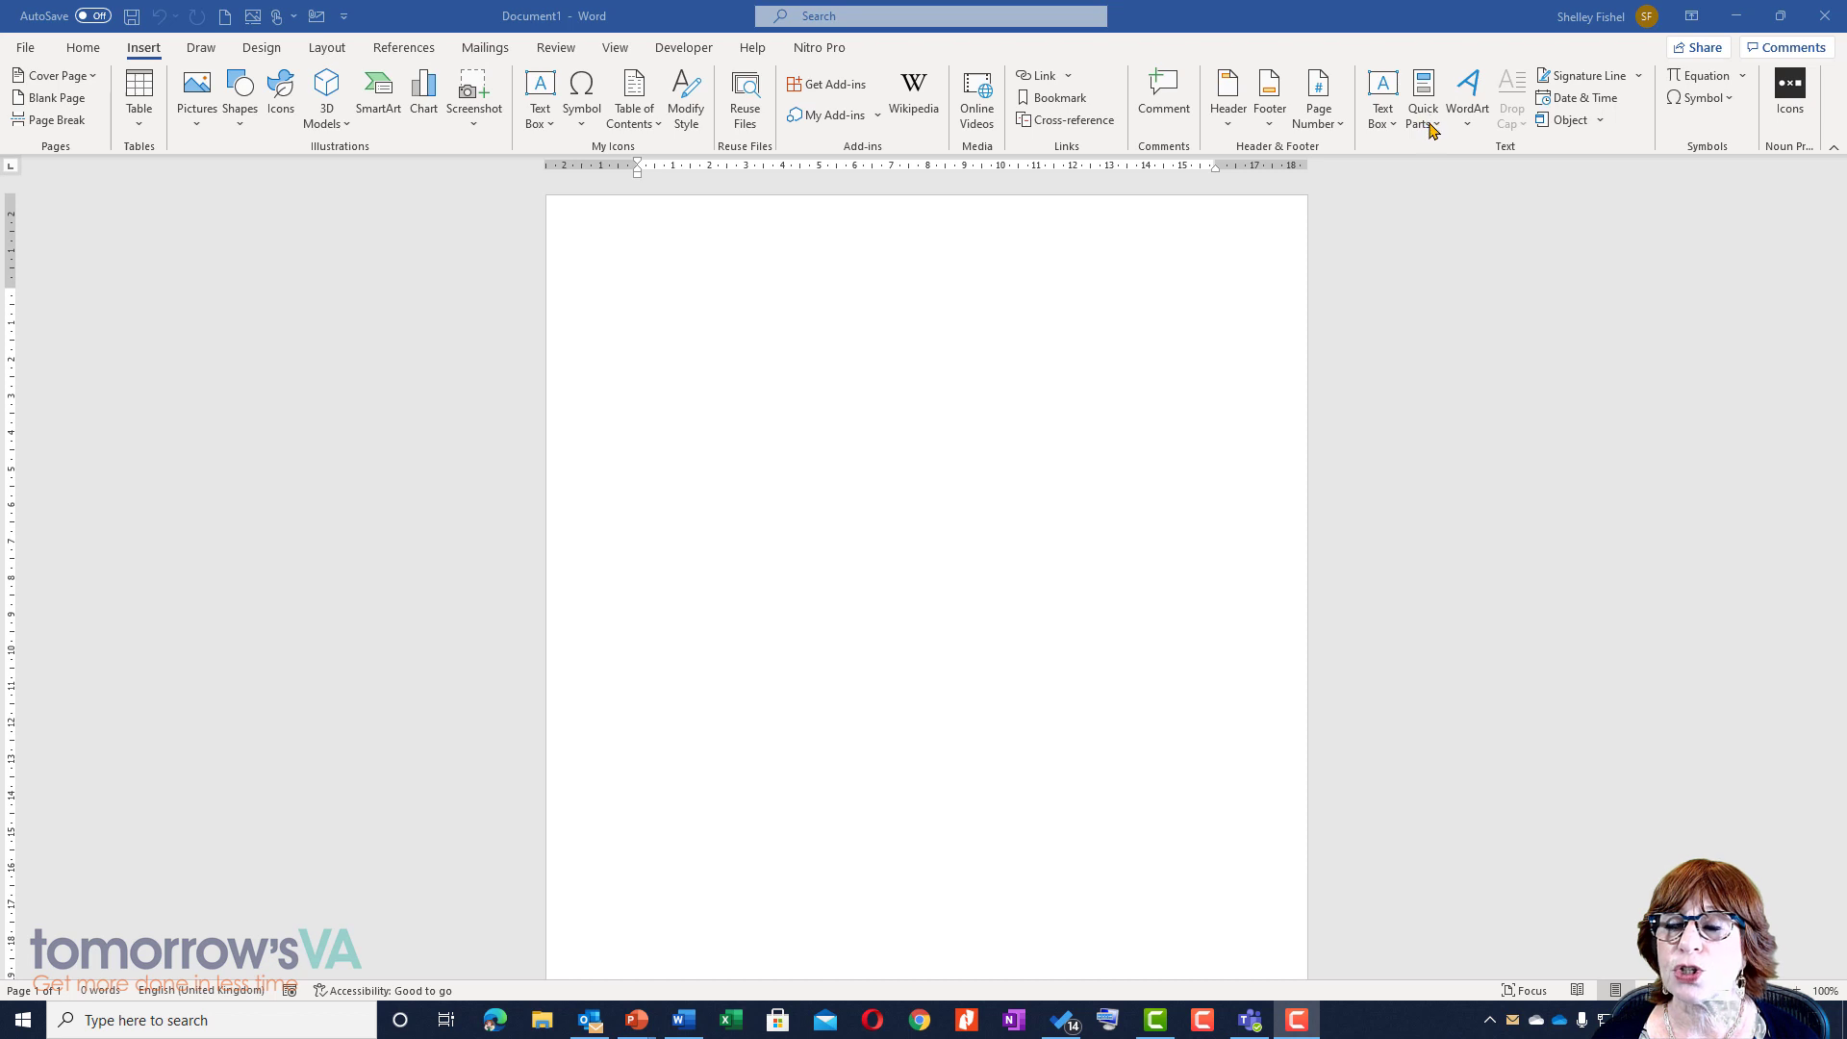
Insert the saved coffee AutoText entry into the blank document and add two empty lines below the paragraph
left_click(1430, 129)
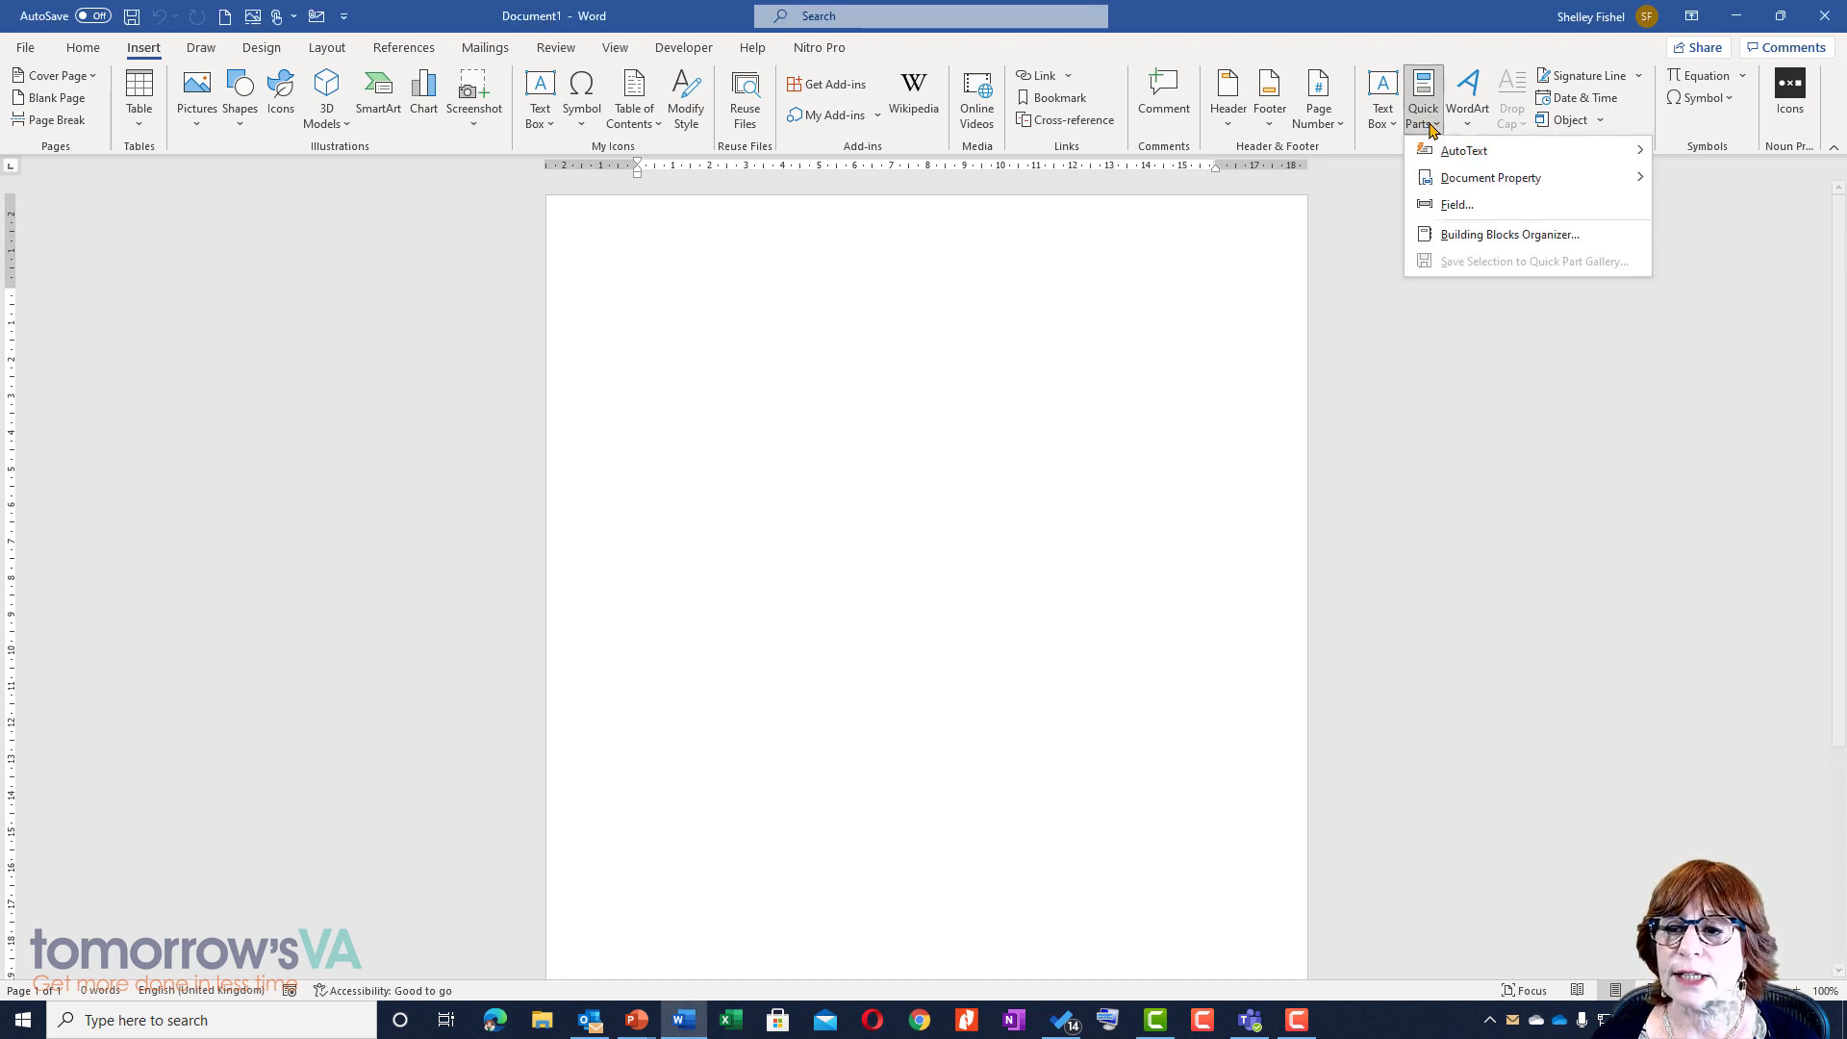
mouse_move(1496, 155)
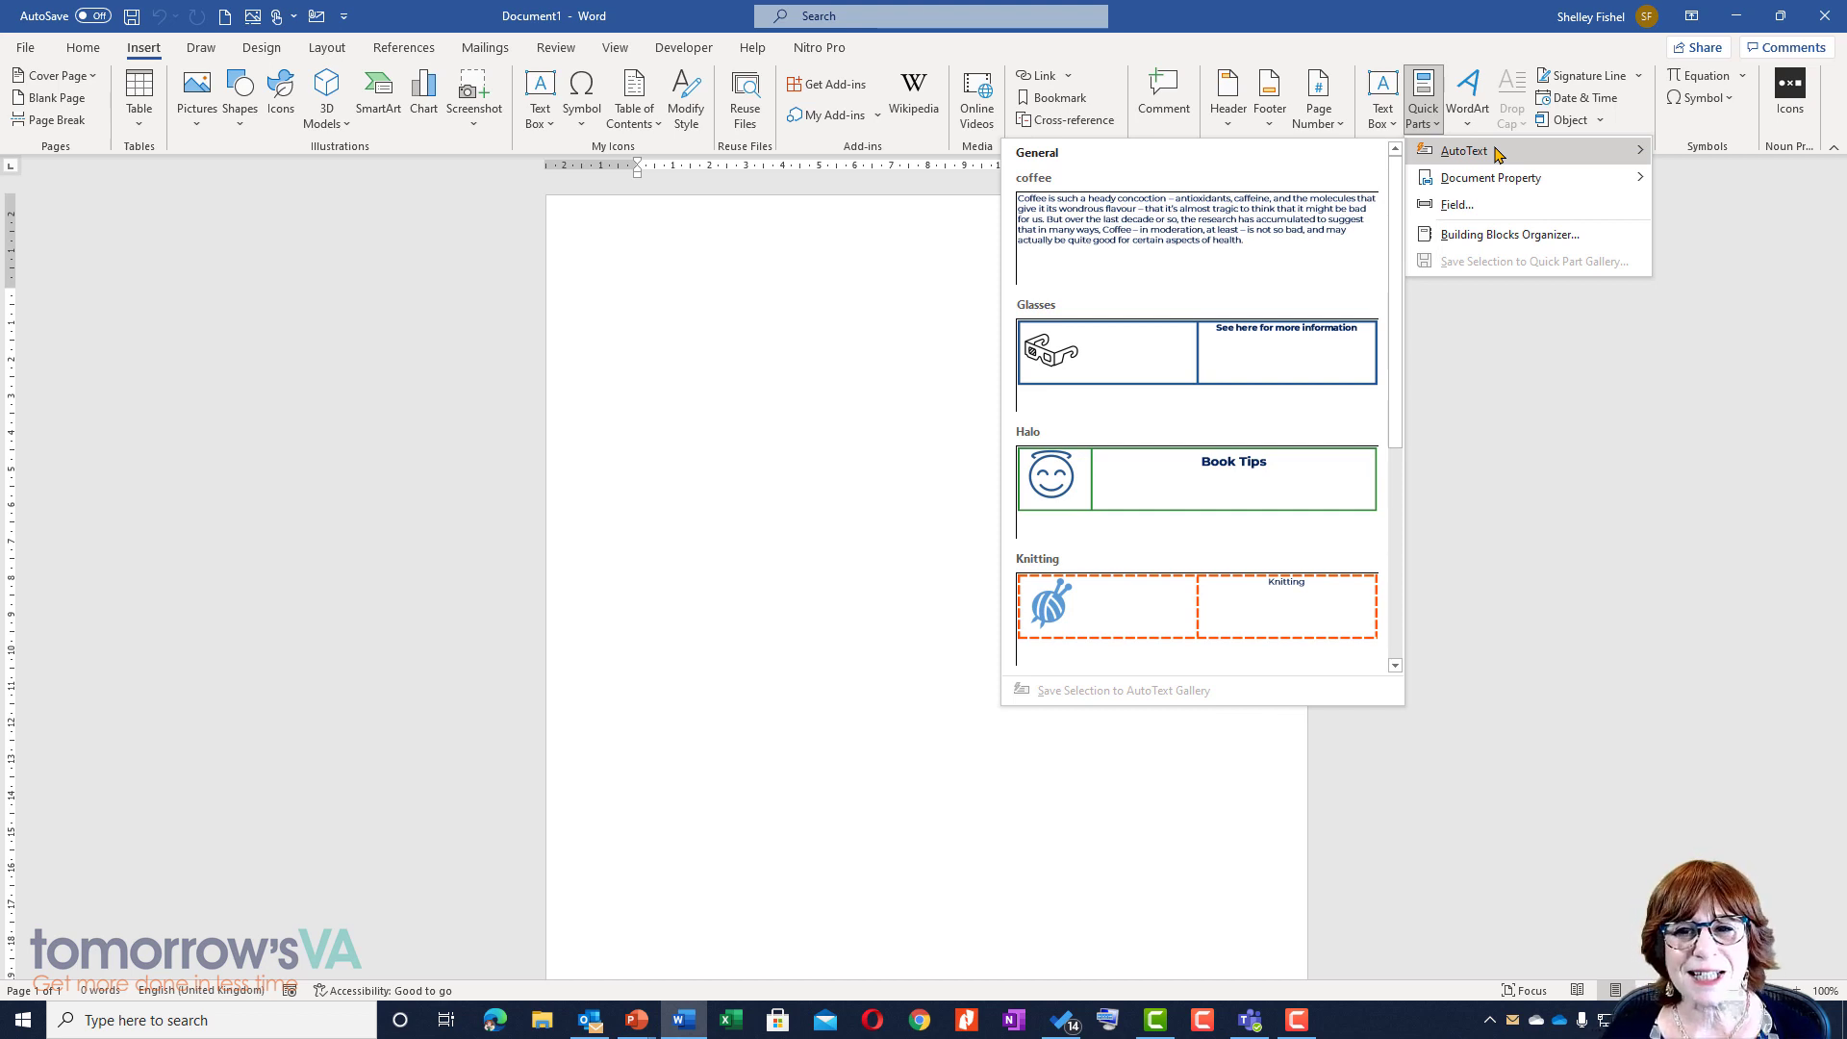
left_click(1043, 247)
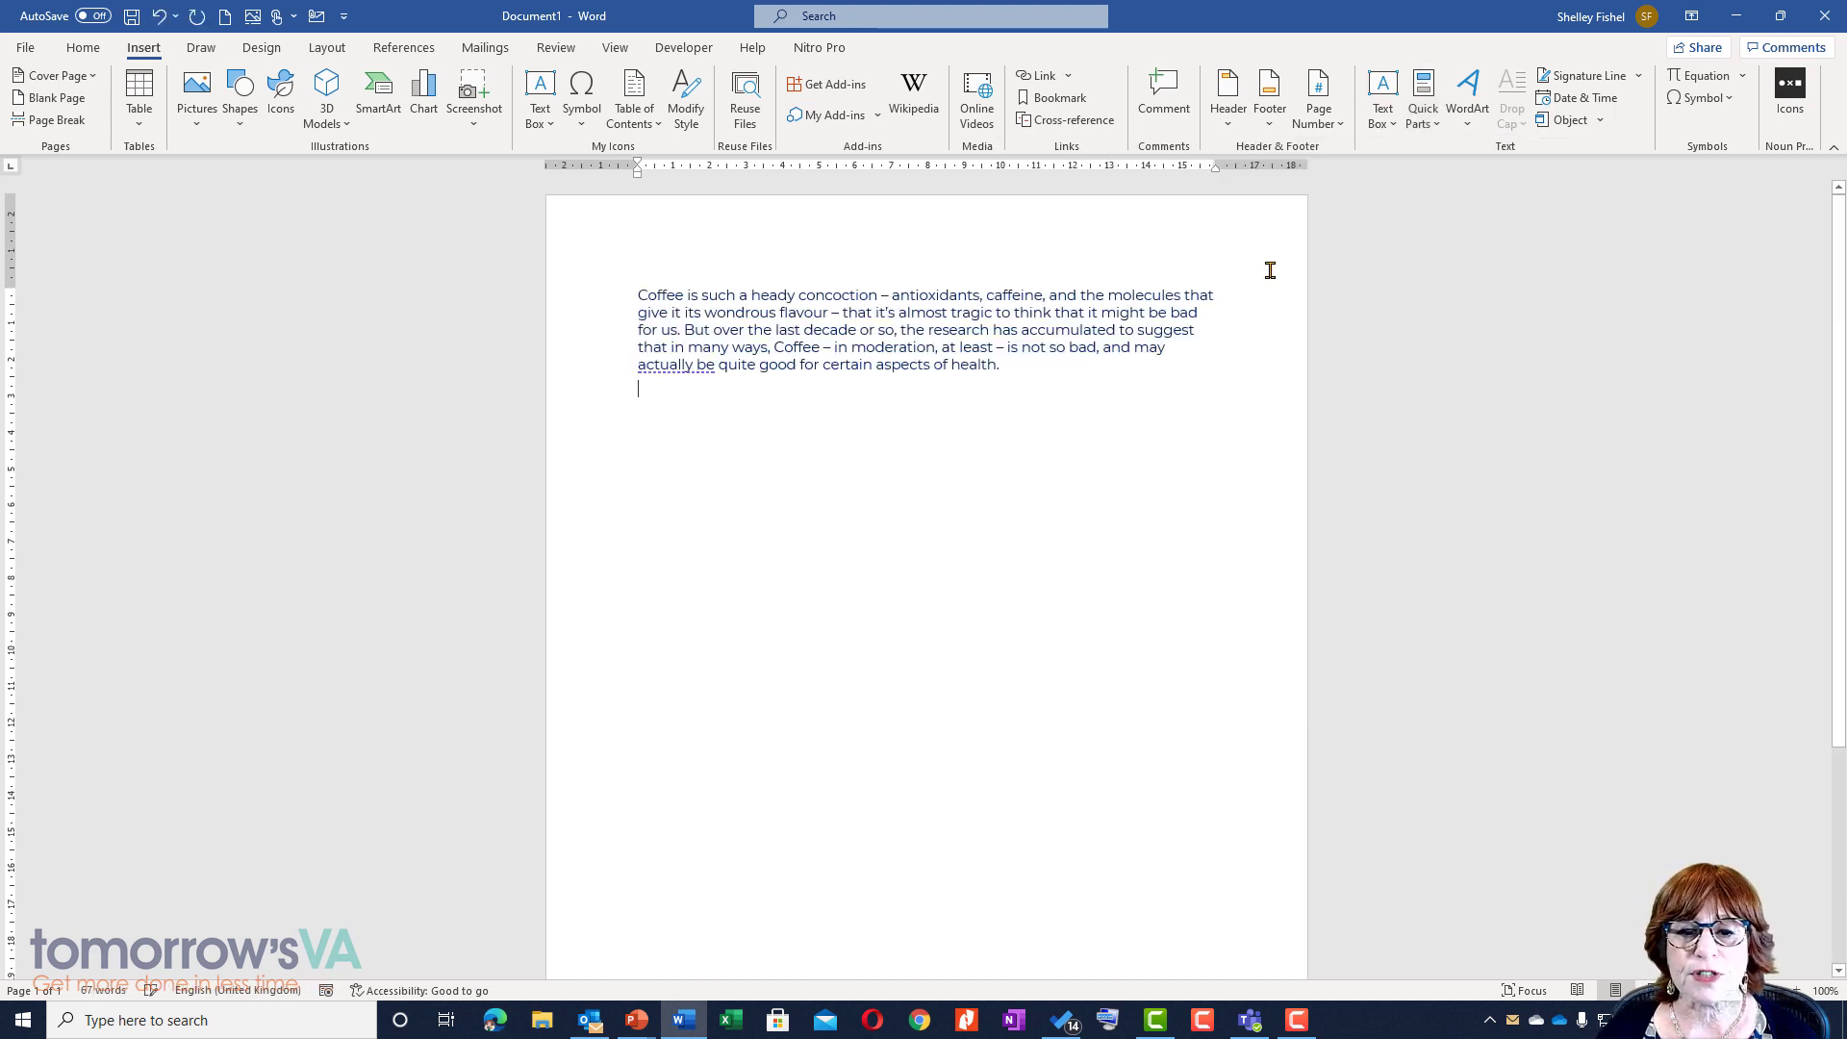
key("Return")
key("Return")
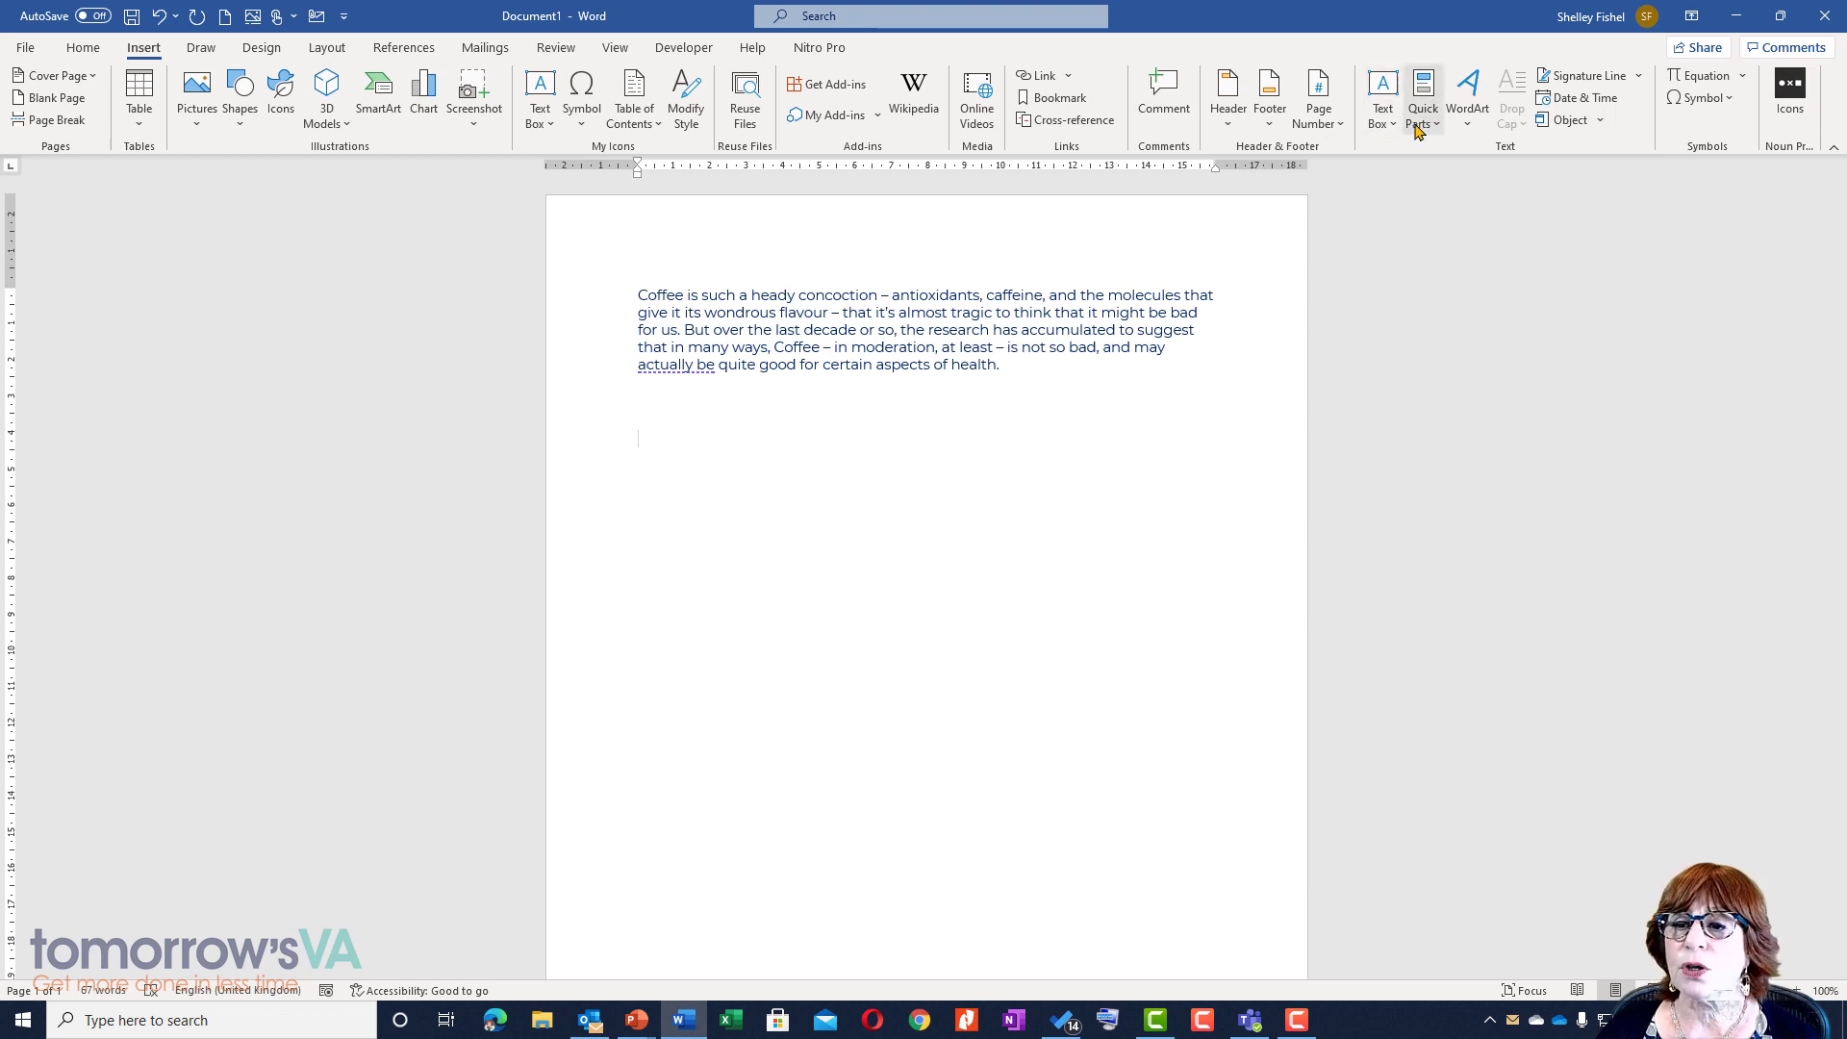
Insert the Glasses, Halo and Knitting AutoText entries one below another, under the coffee paragraph
left_click(1420, 123)
mouse_move(1456, 150)
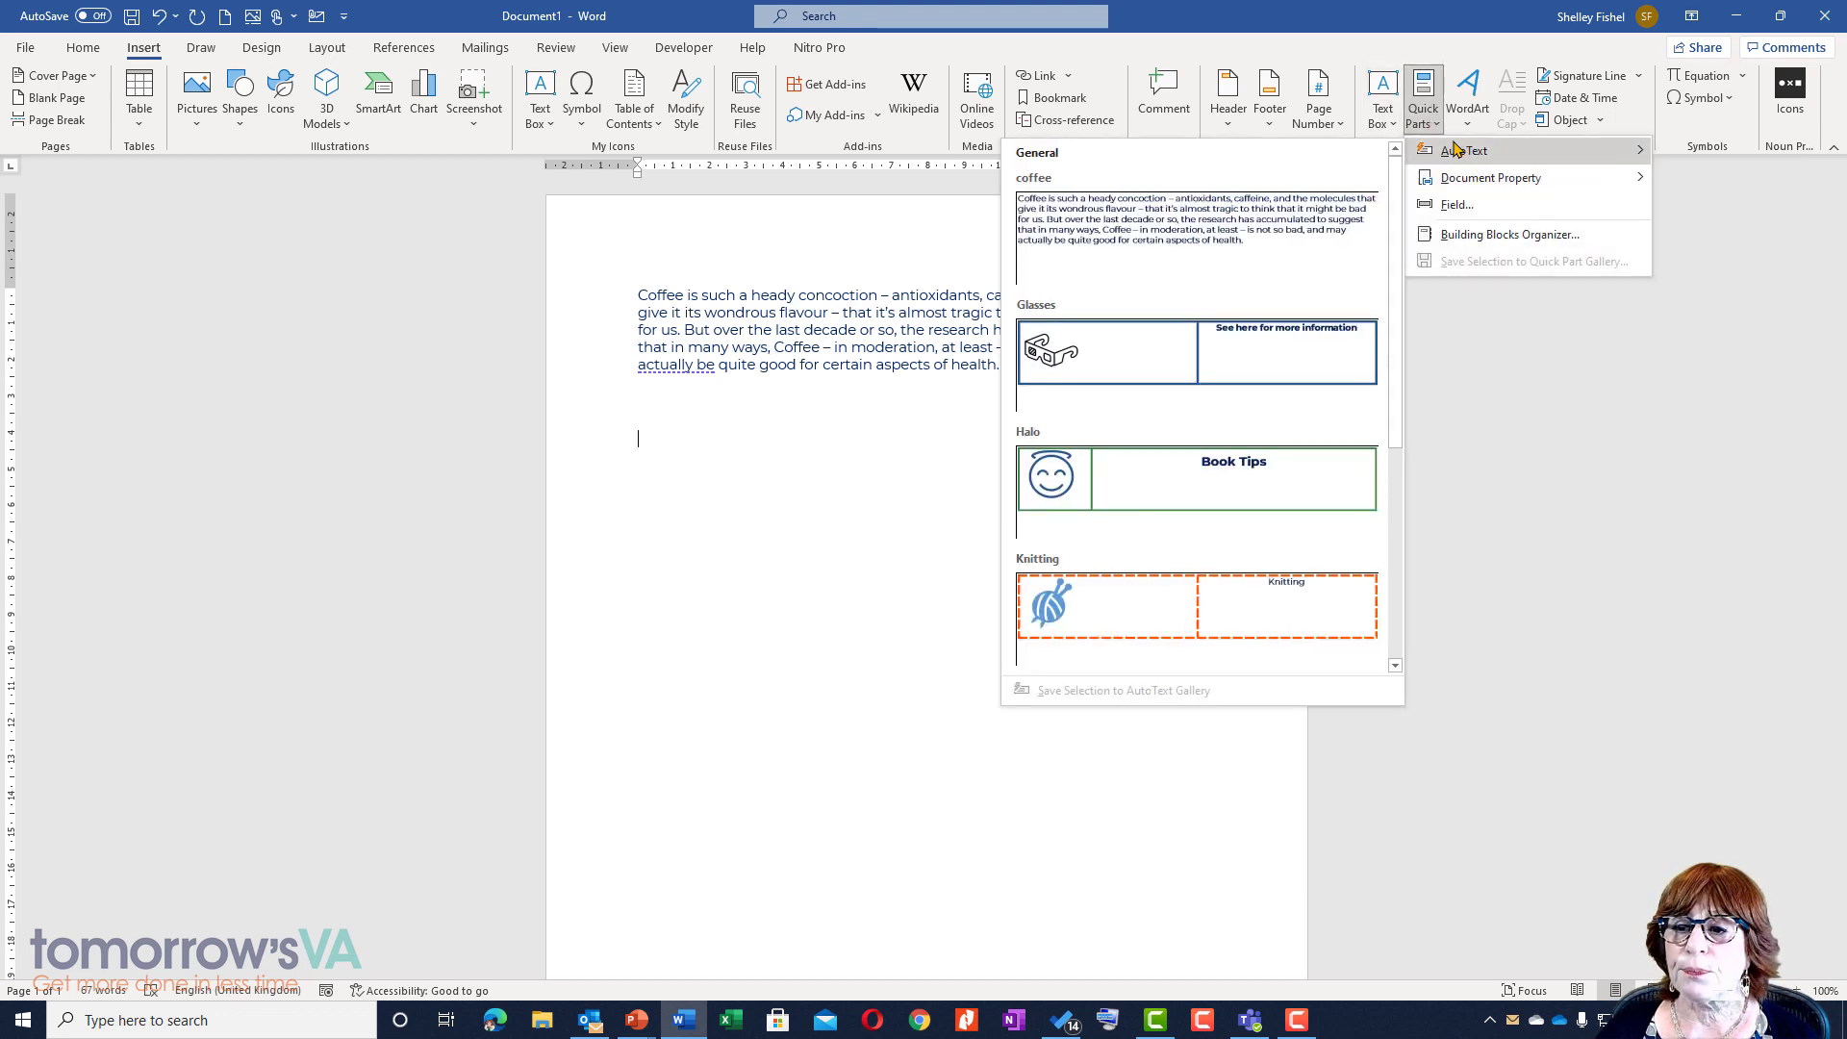
left_click(1255, 343)
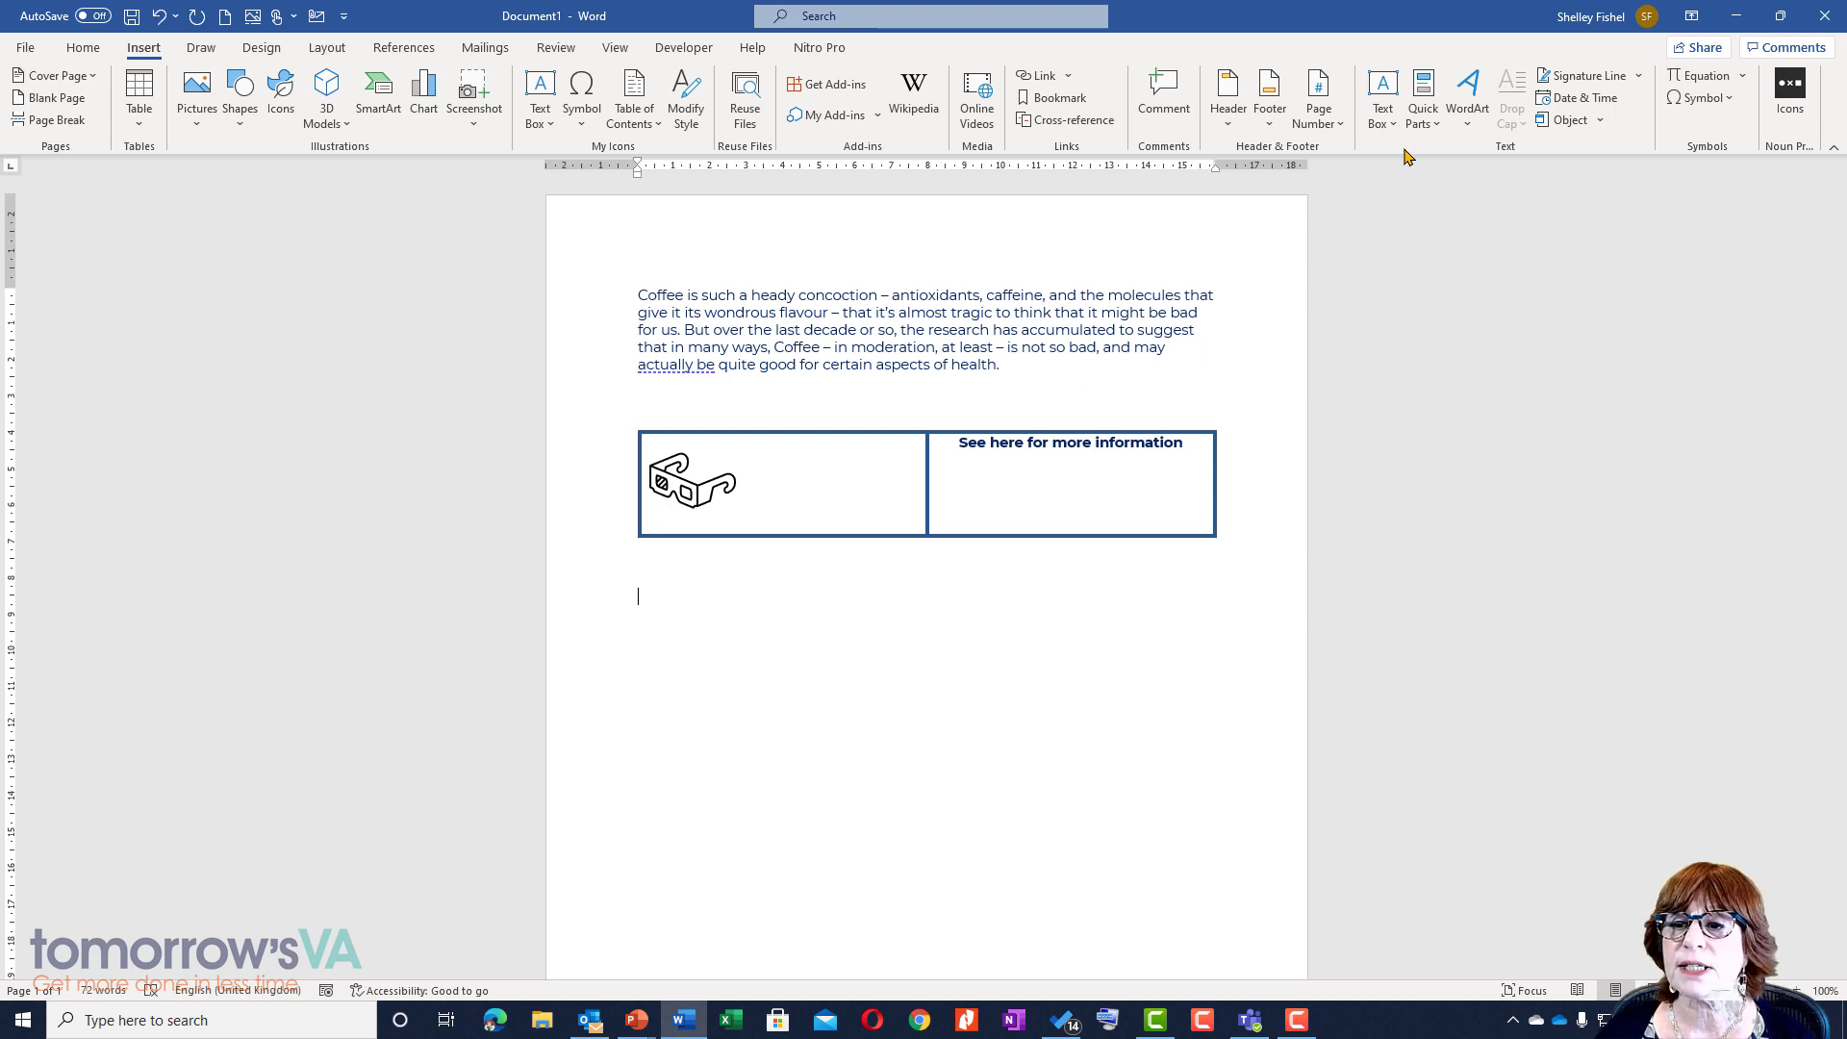
left_click(1433, 133)
mouse_move(1451, 152)
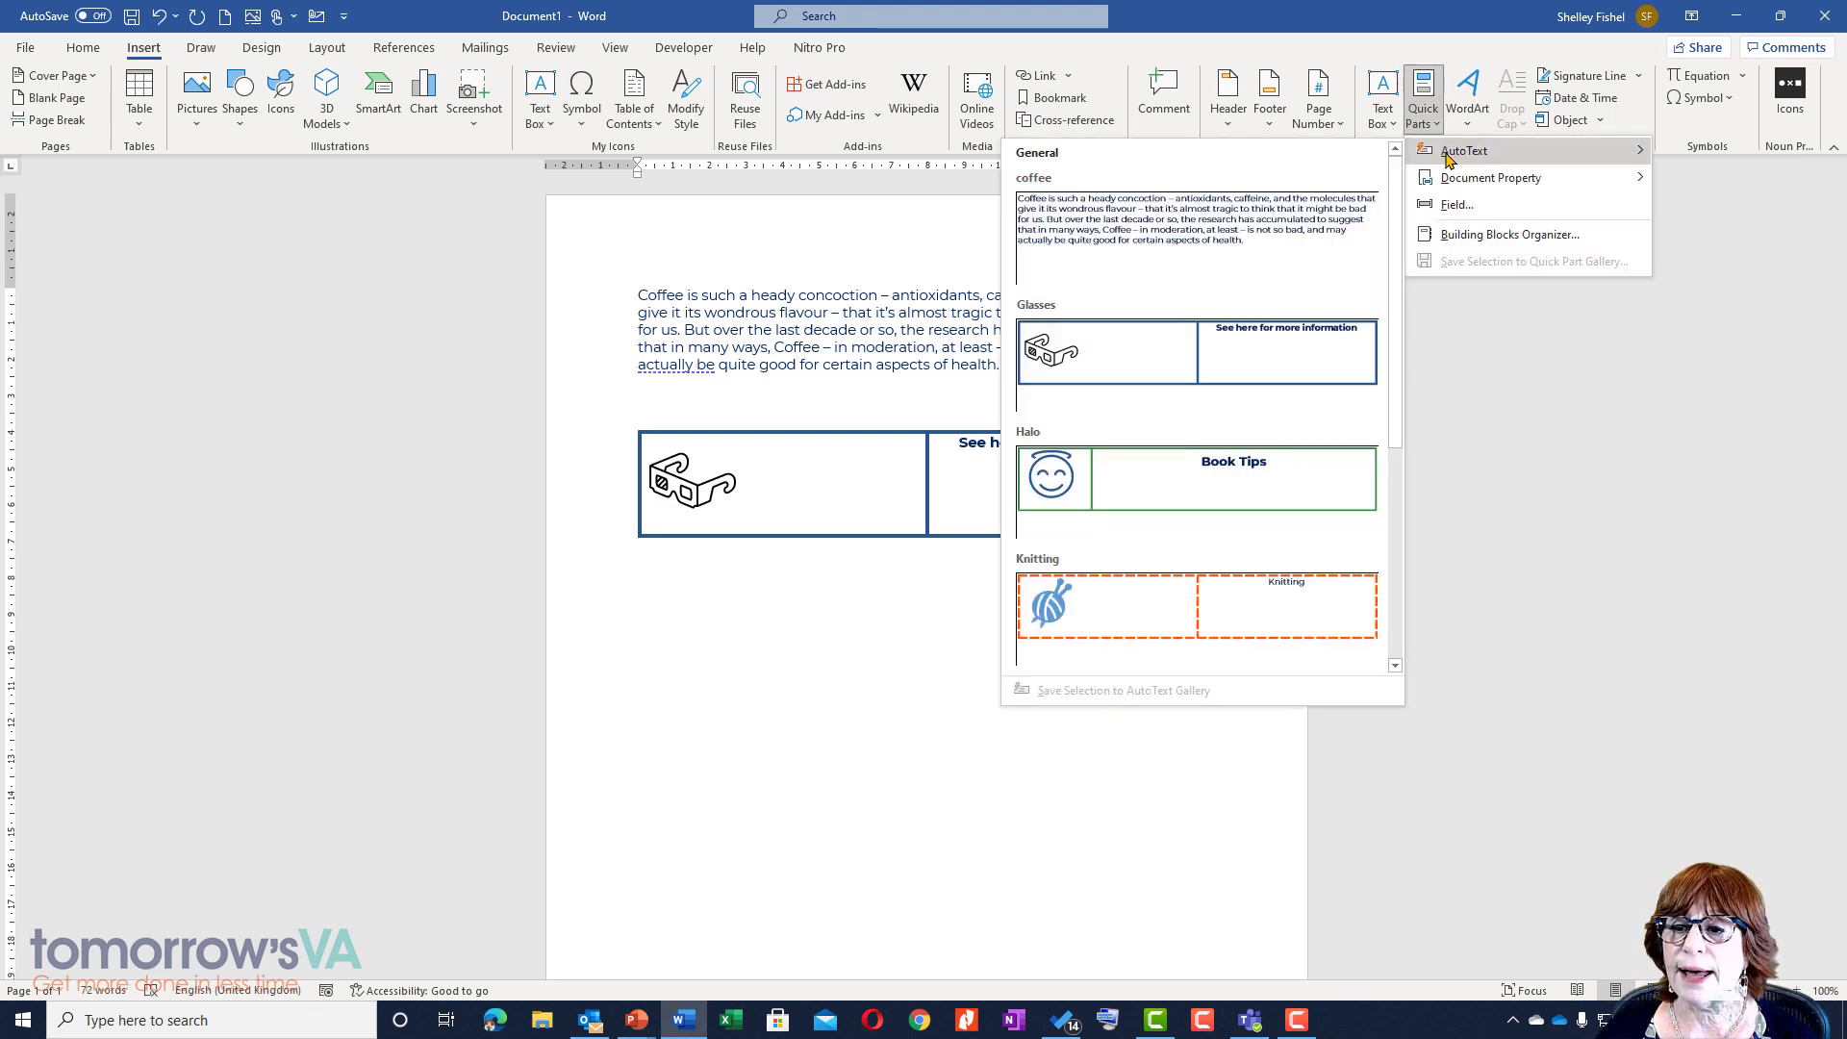
left_click(1195, 482)
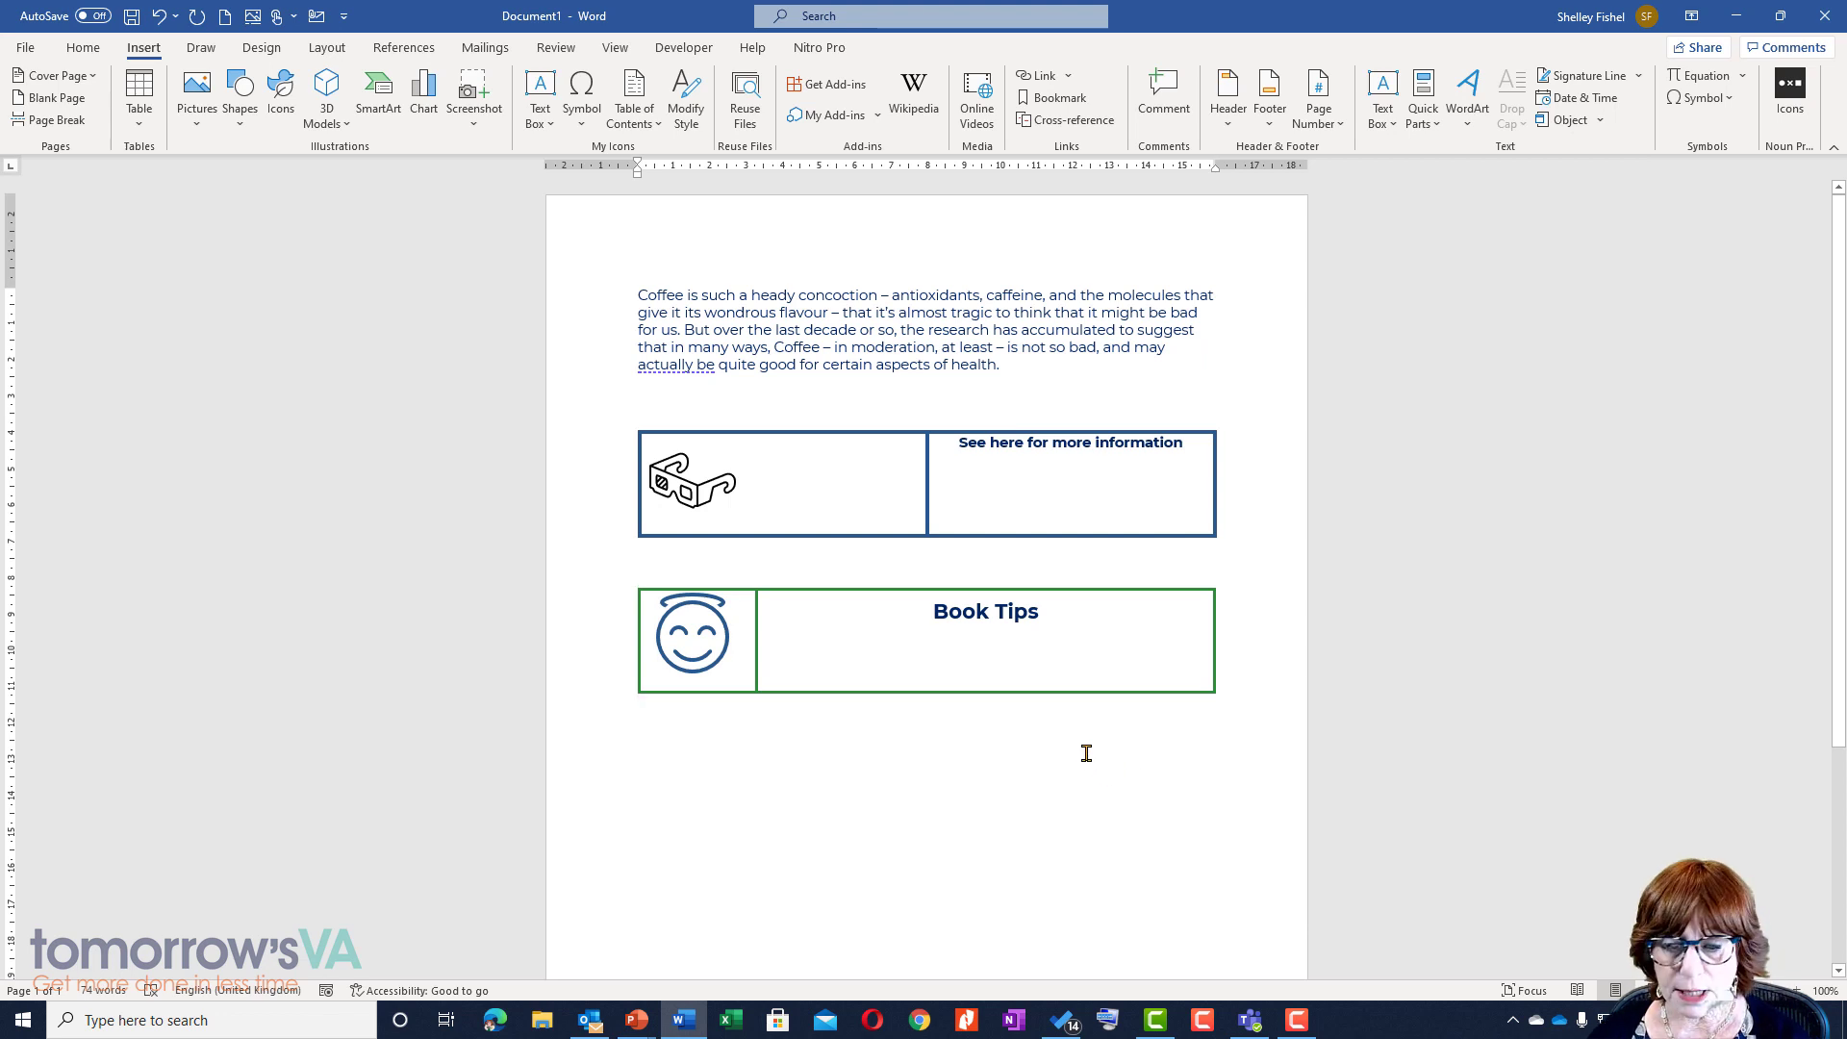
left_click(1426, 117)
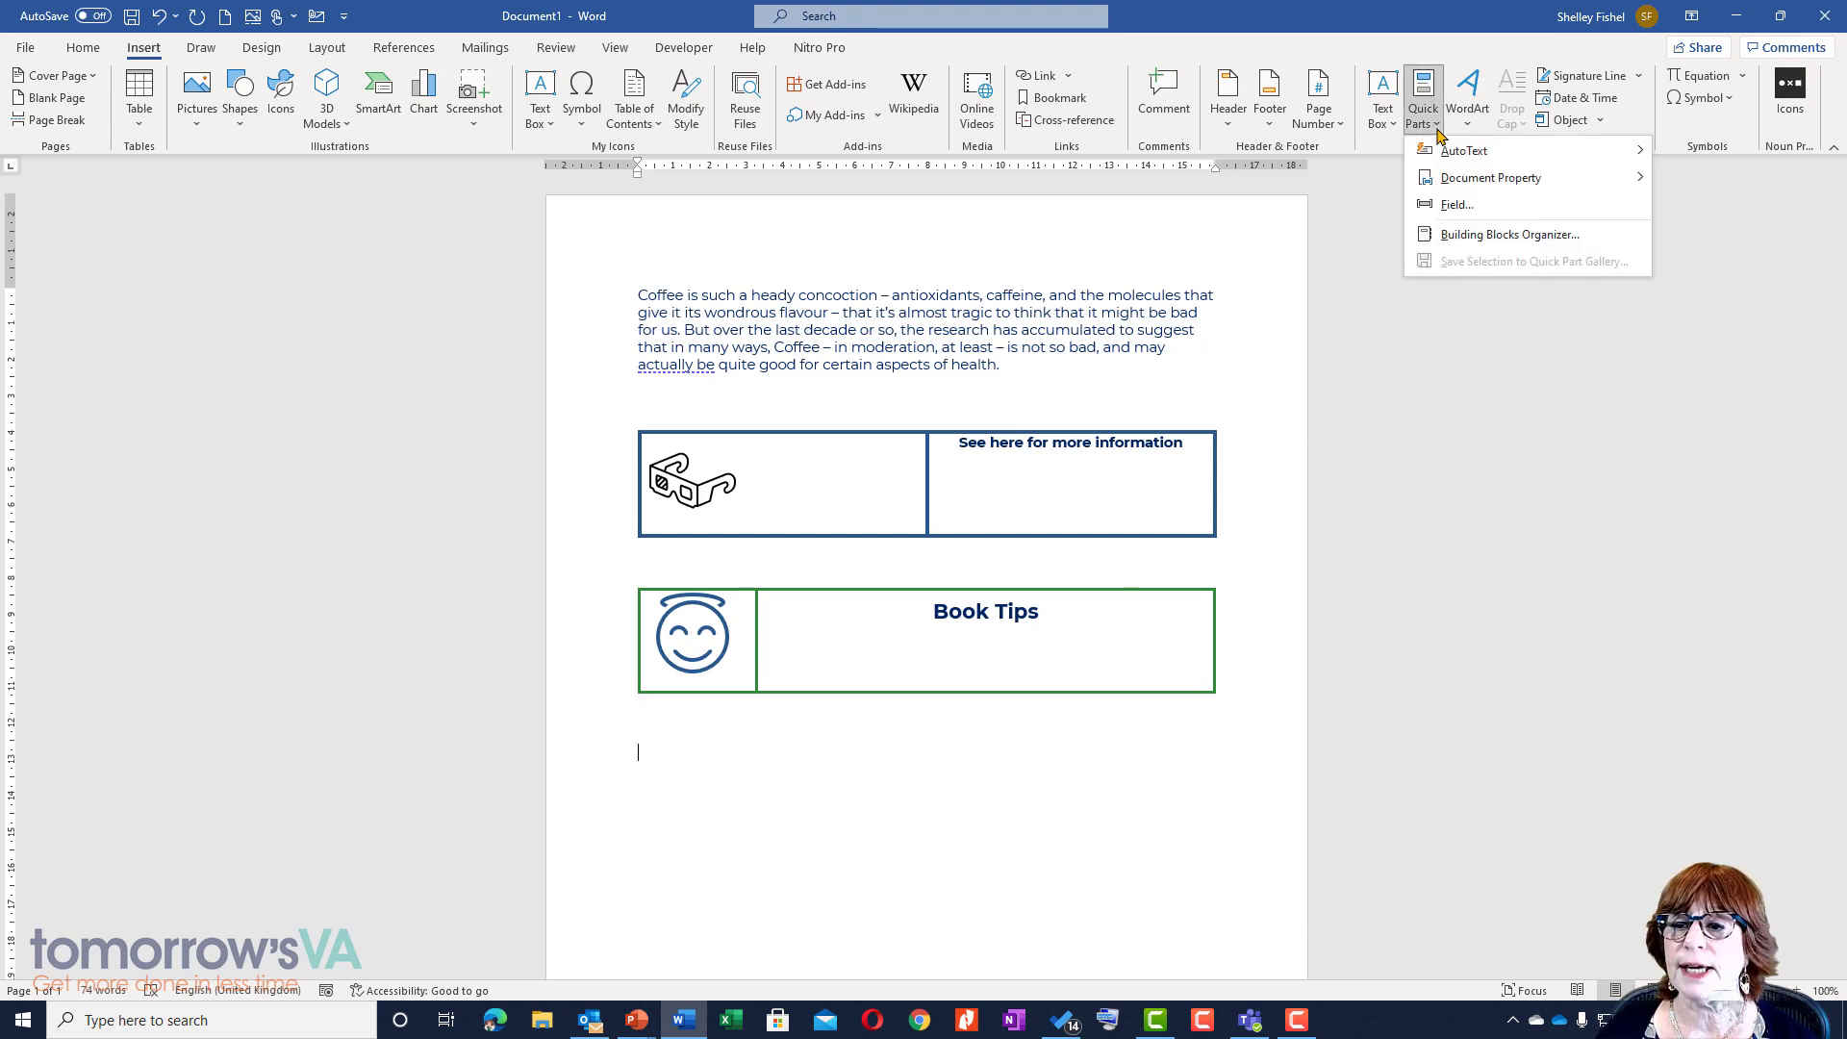
mouse_move(1458, 163)
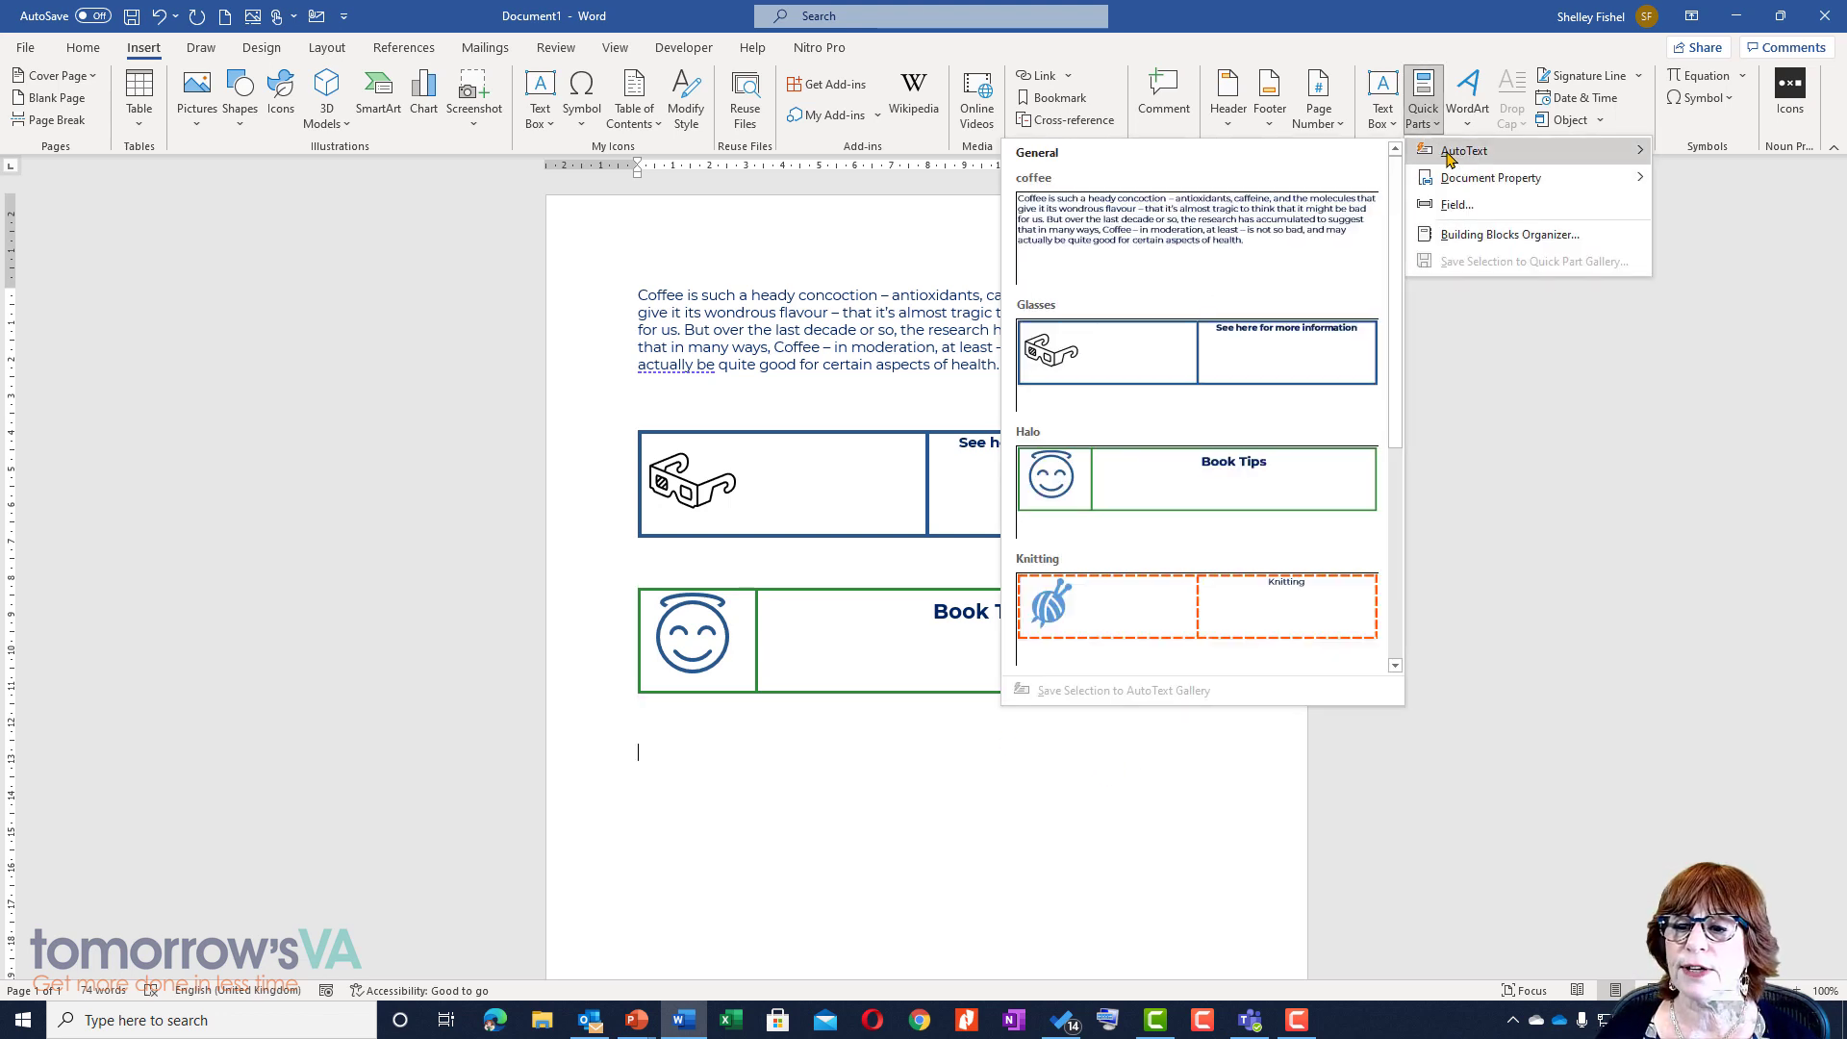
left_click(1214, 592)
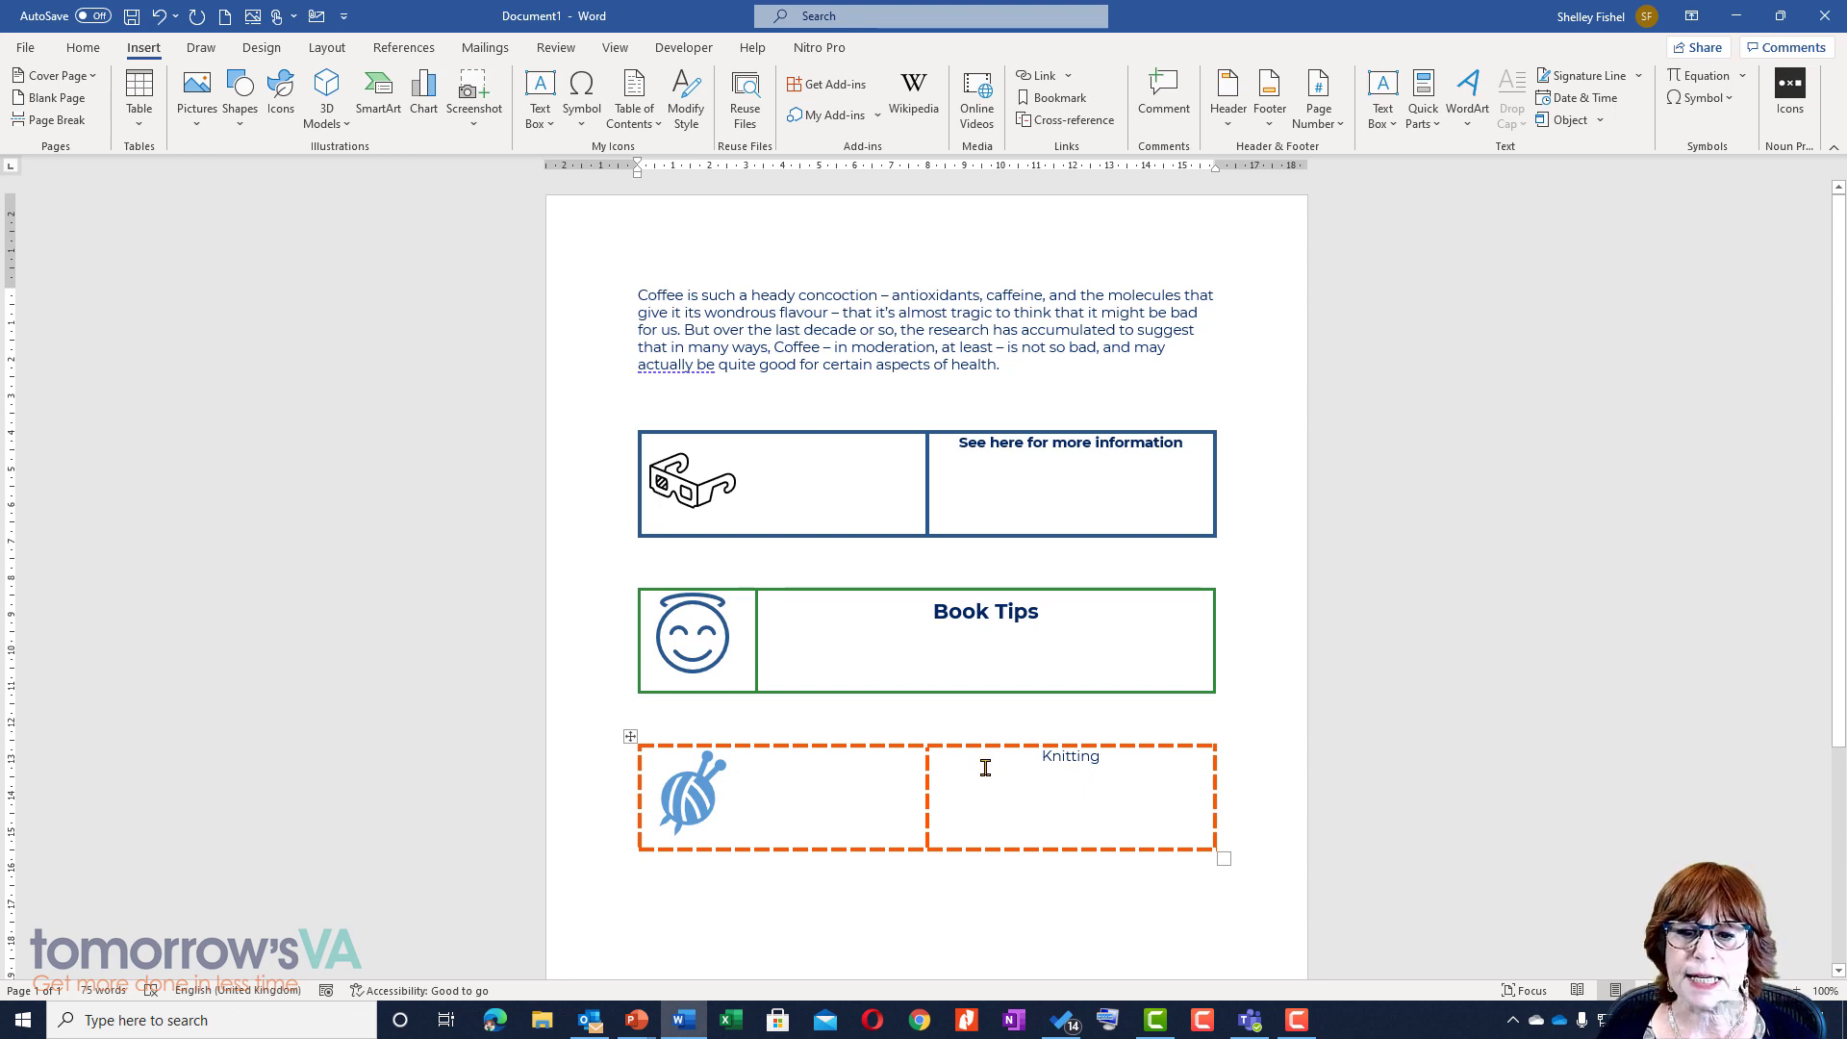
Add the line "Blah balh" below "See here for more information" in the glasses table
left_click(1193, 445)
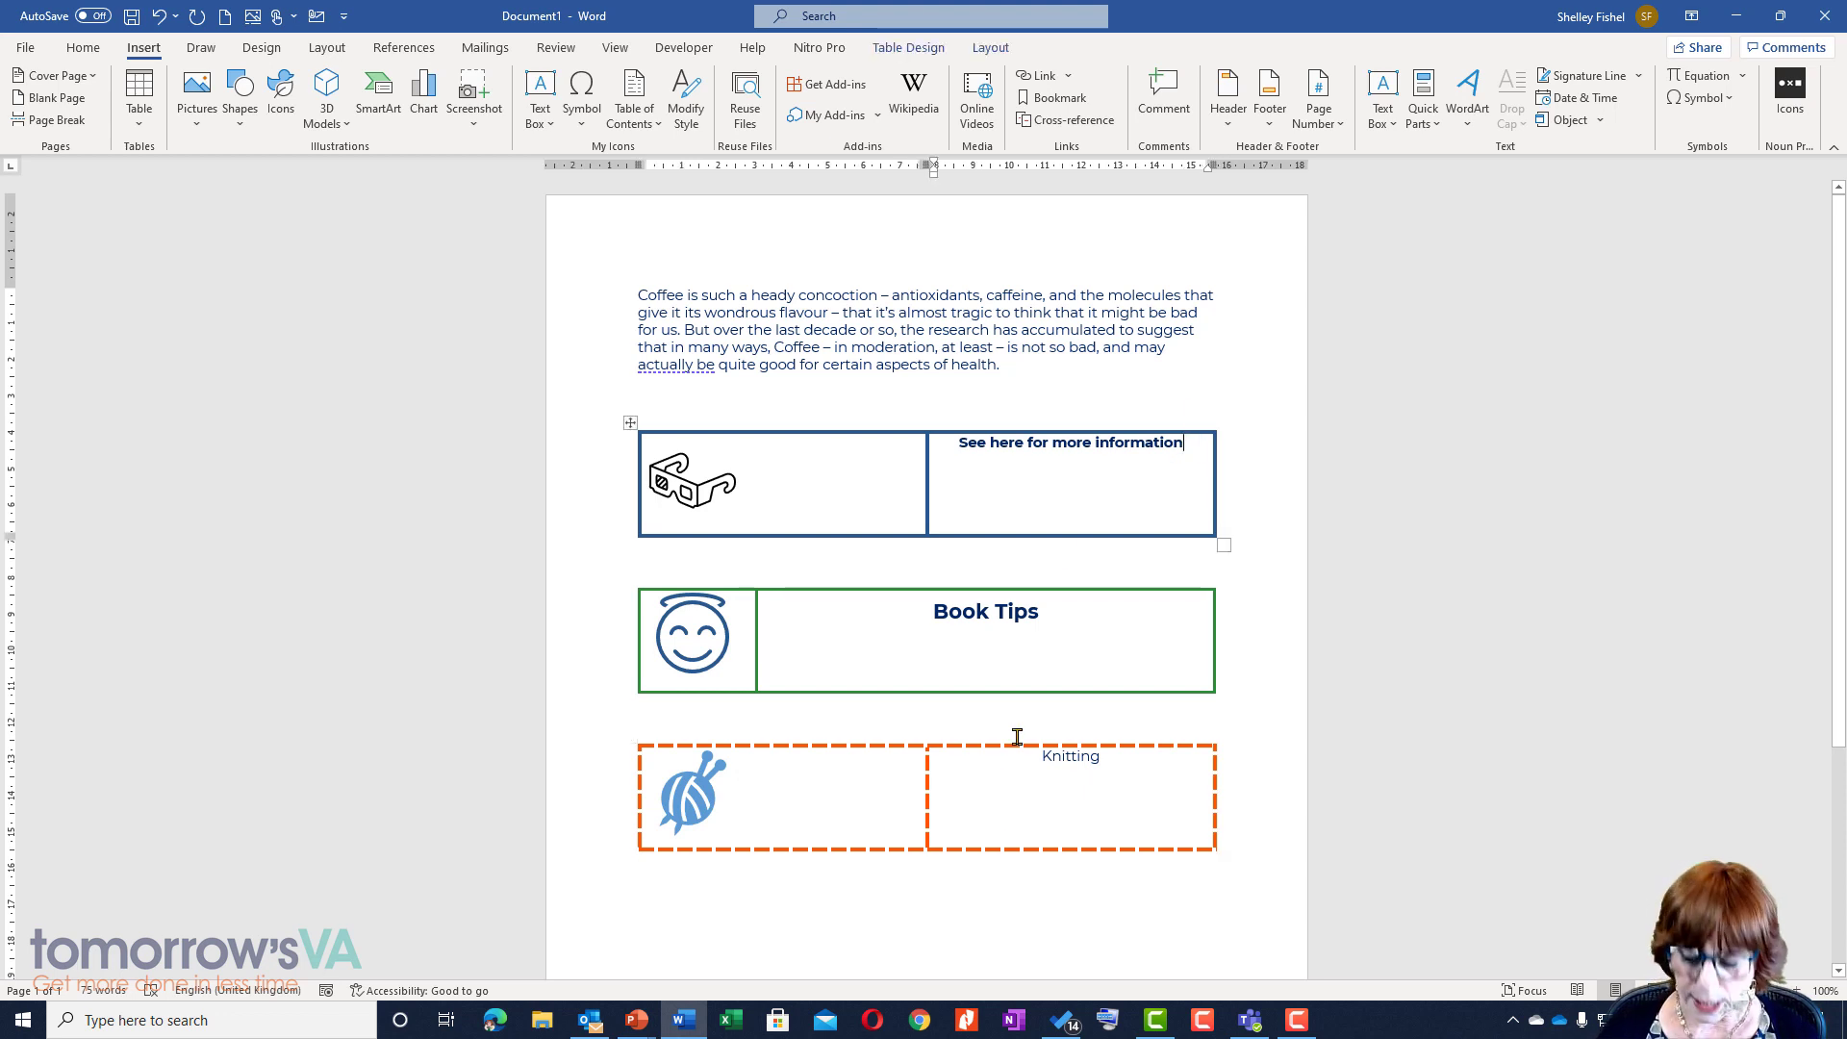
type("blah balh")
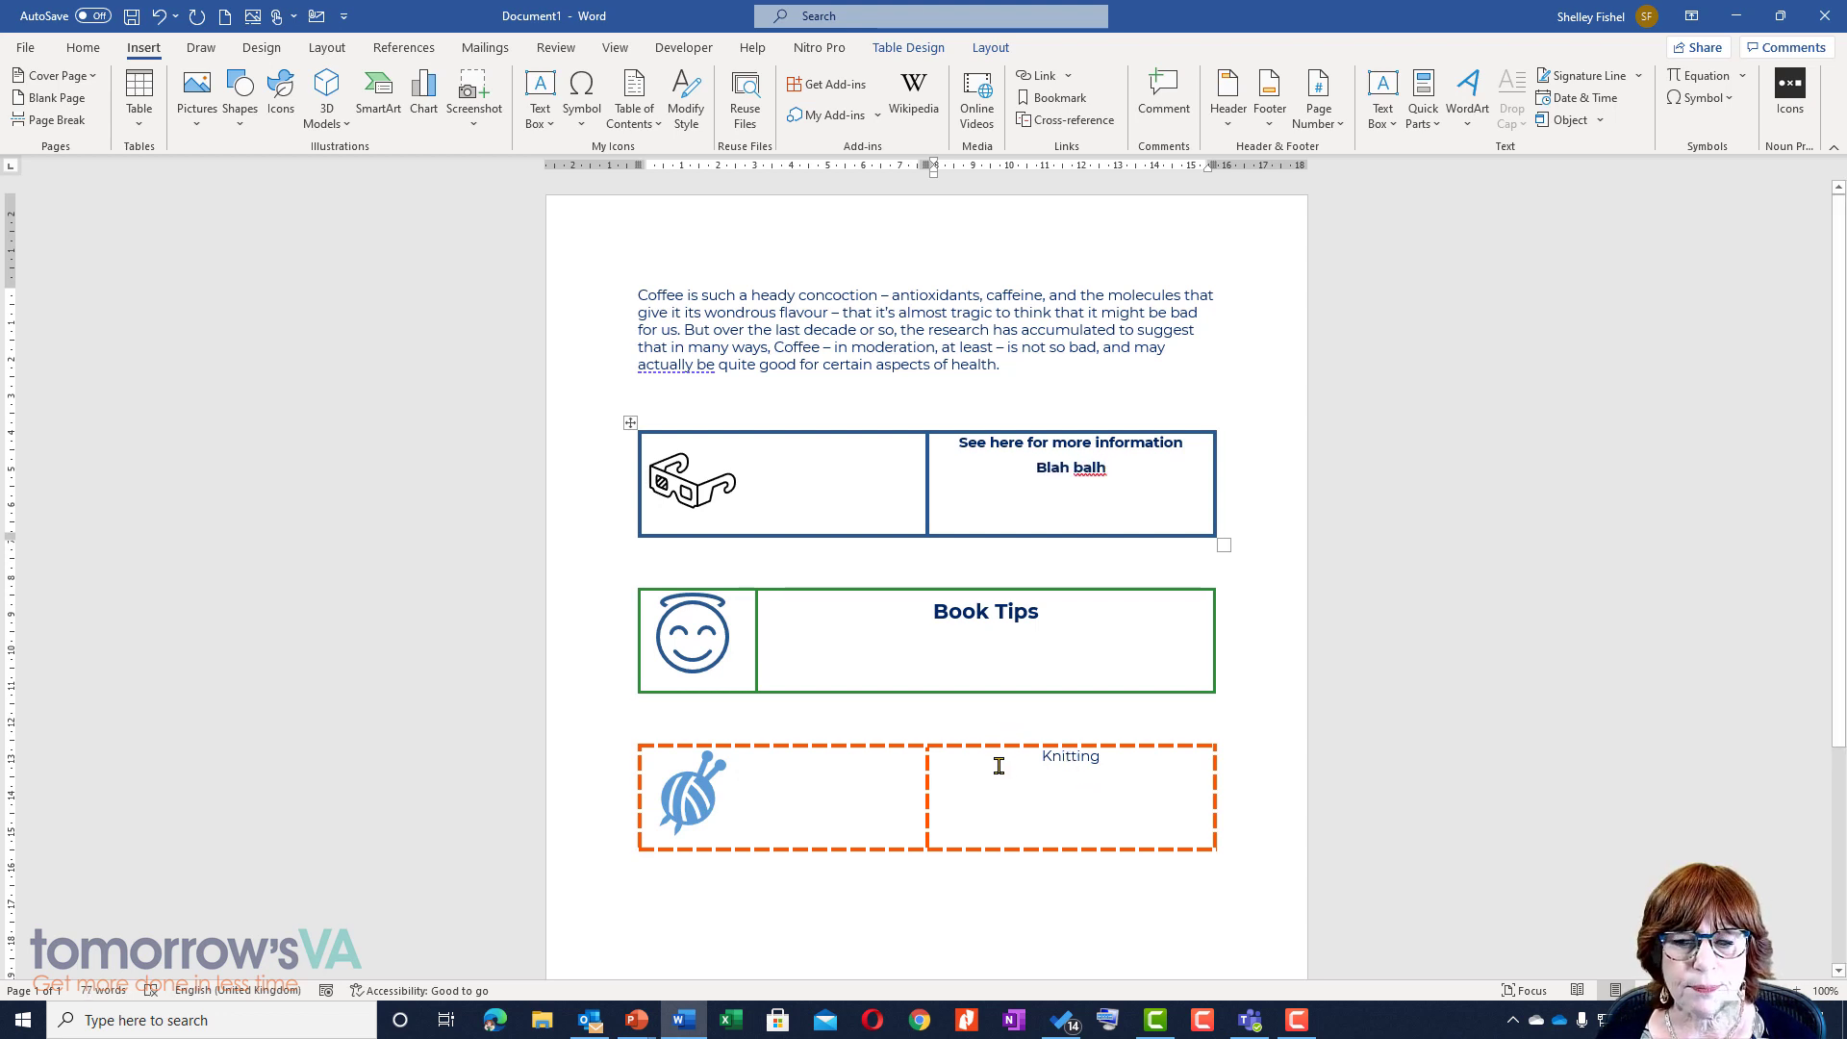
Insert the Knitting and coffee AutoText entries again below the last table, using the name beginnings "knitt" and "coff" to trigger their suggestions
scroll(939, 763, "down", 2)
left_click(941, 808)
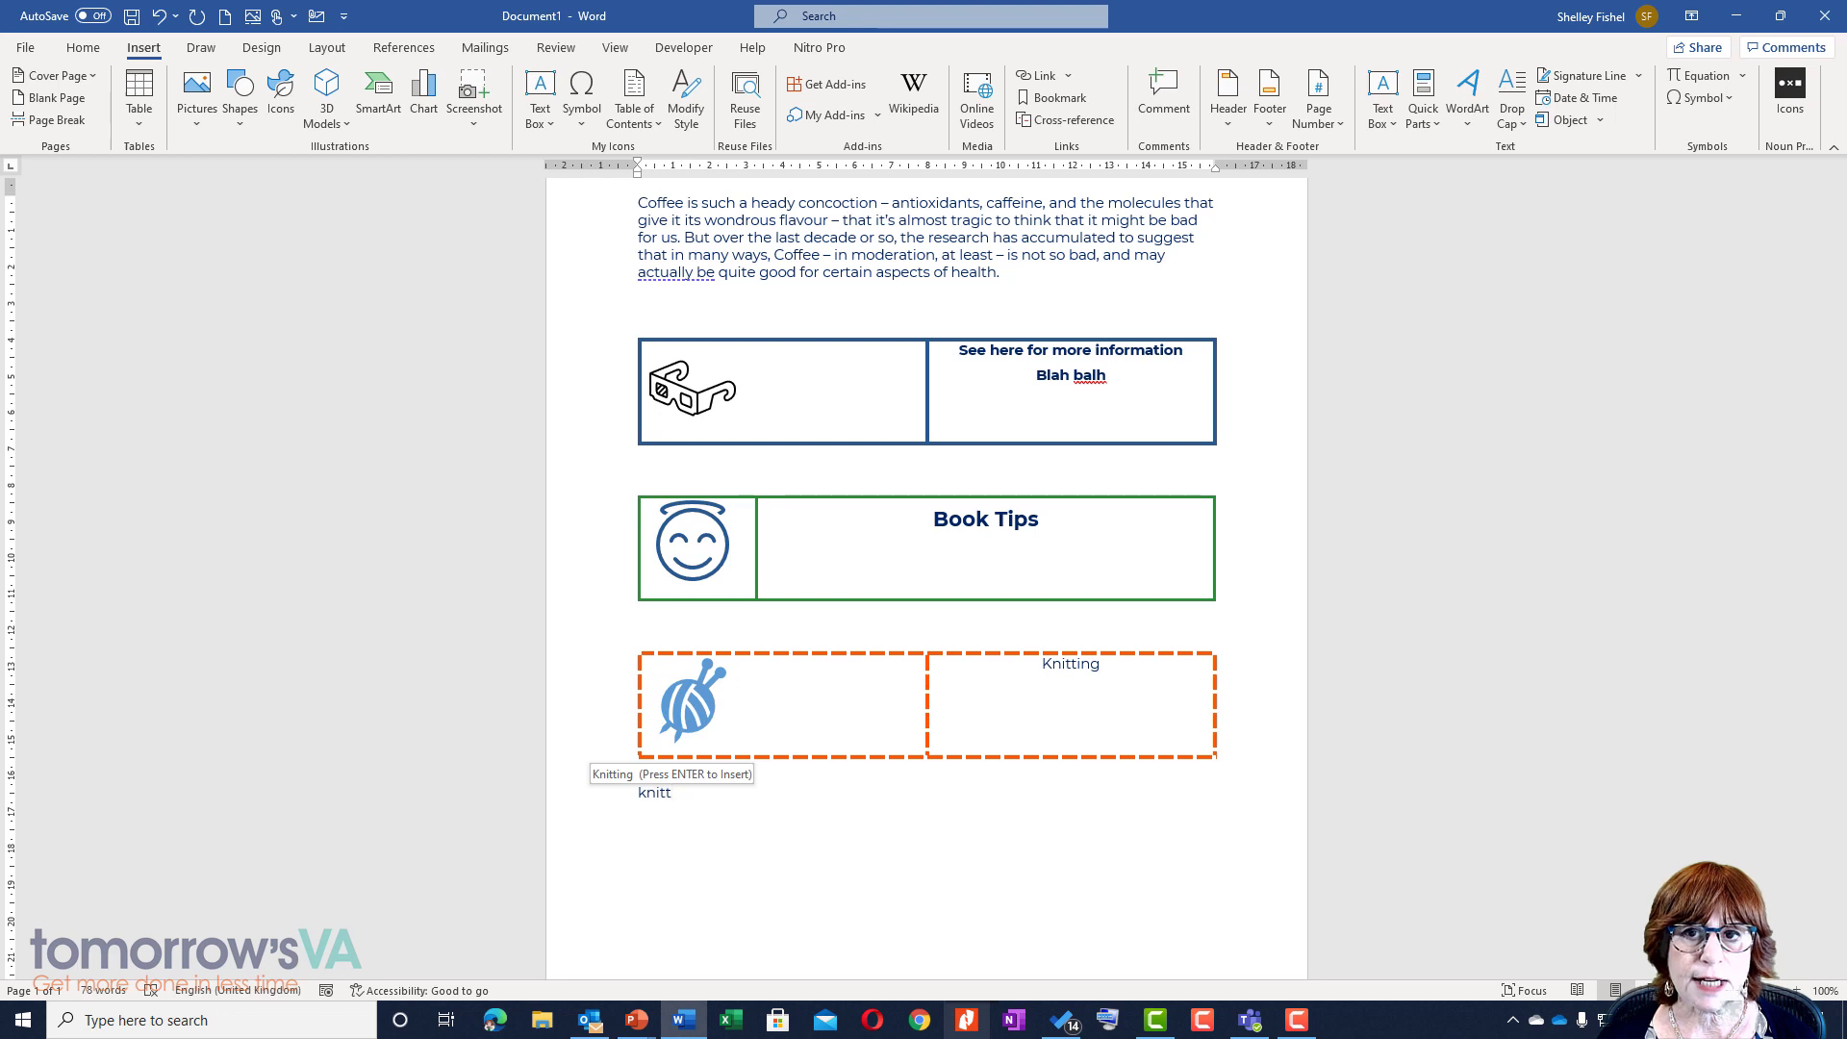
key("Return")
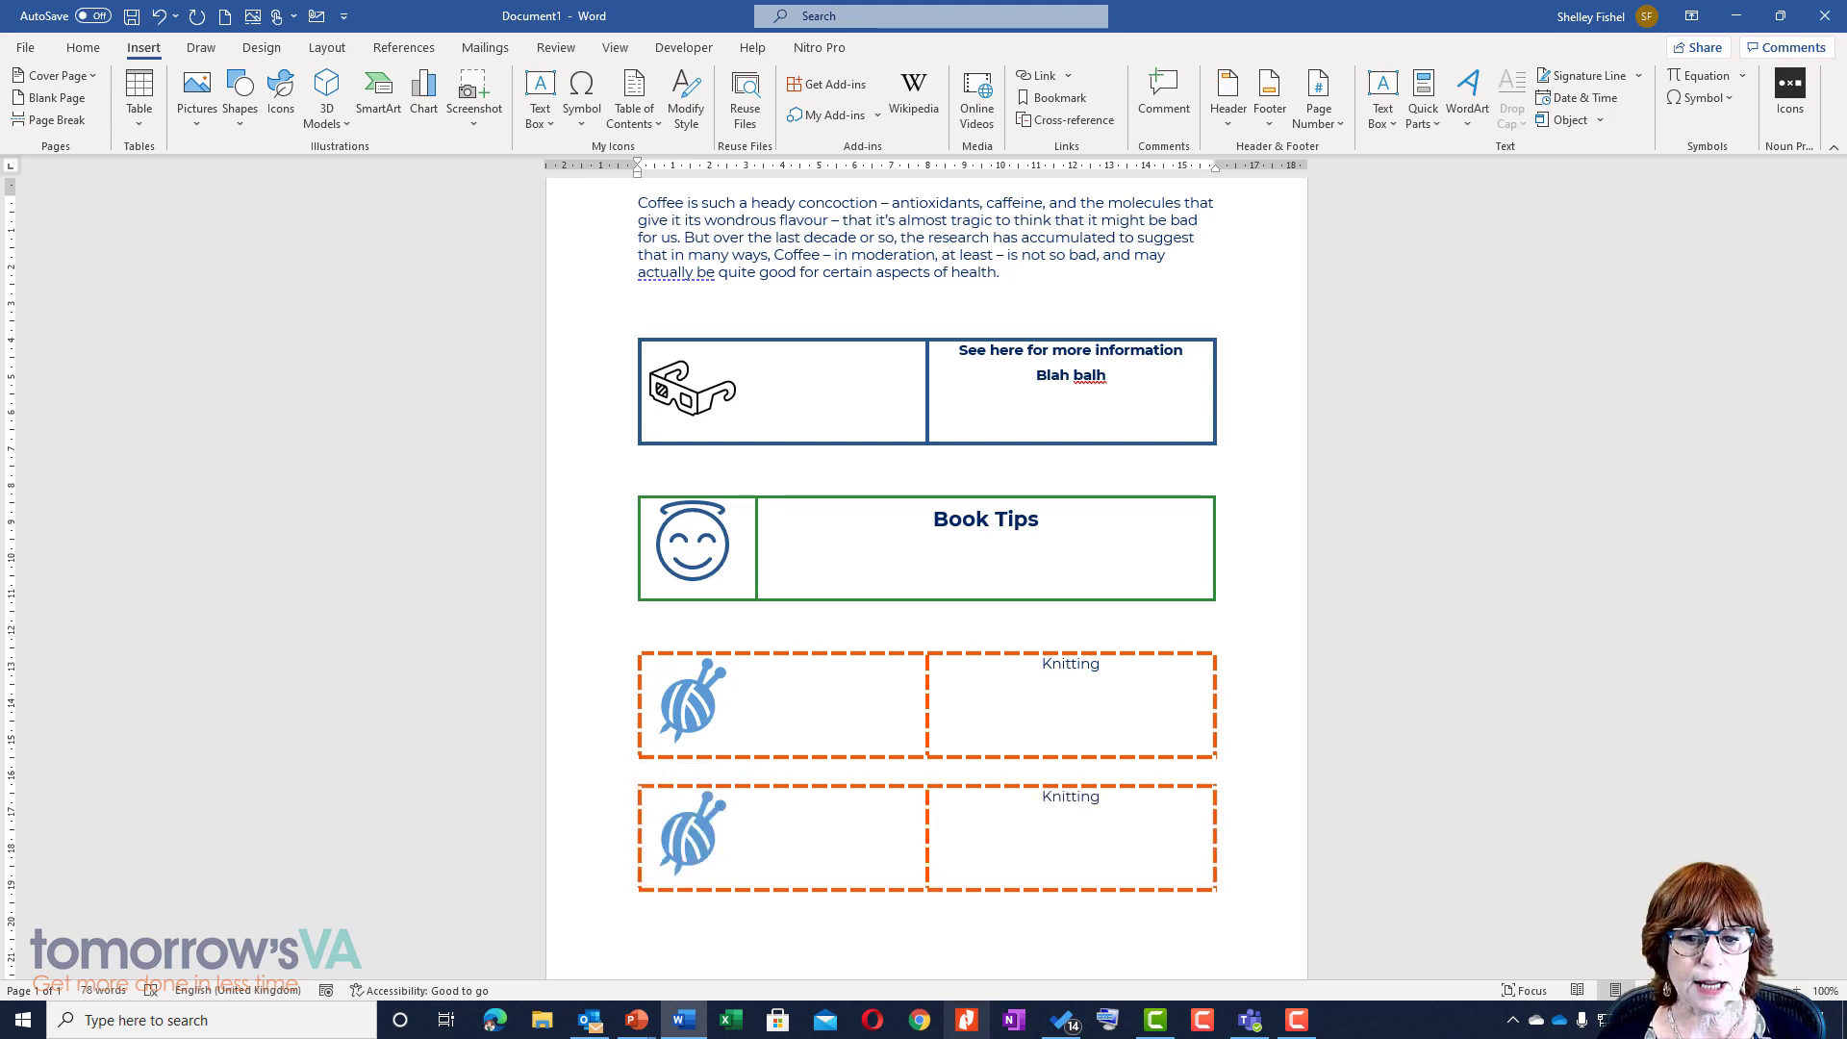
type("coff")
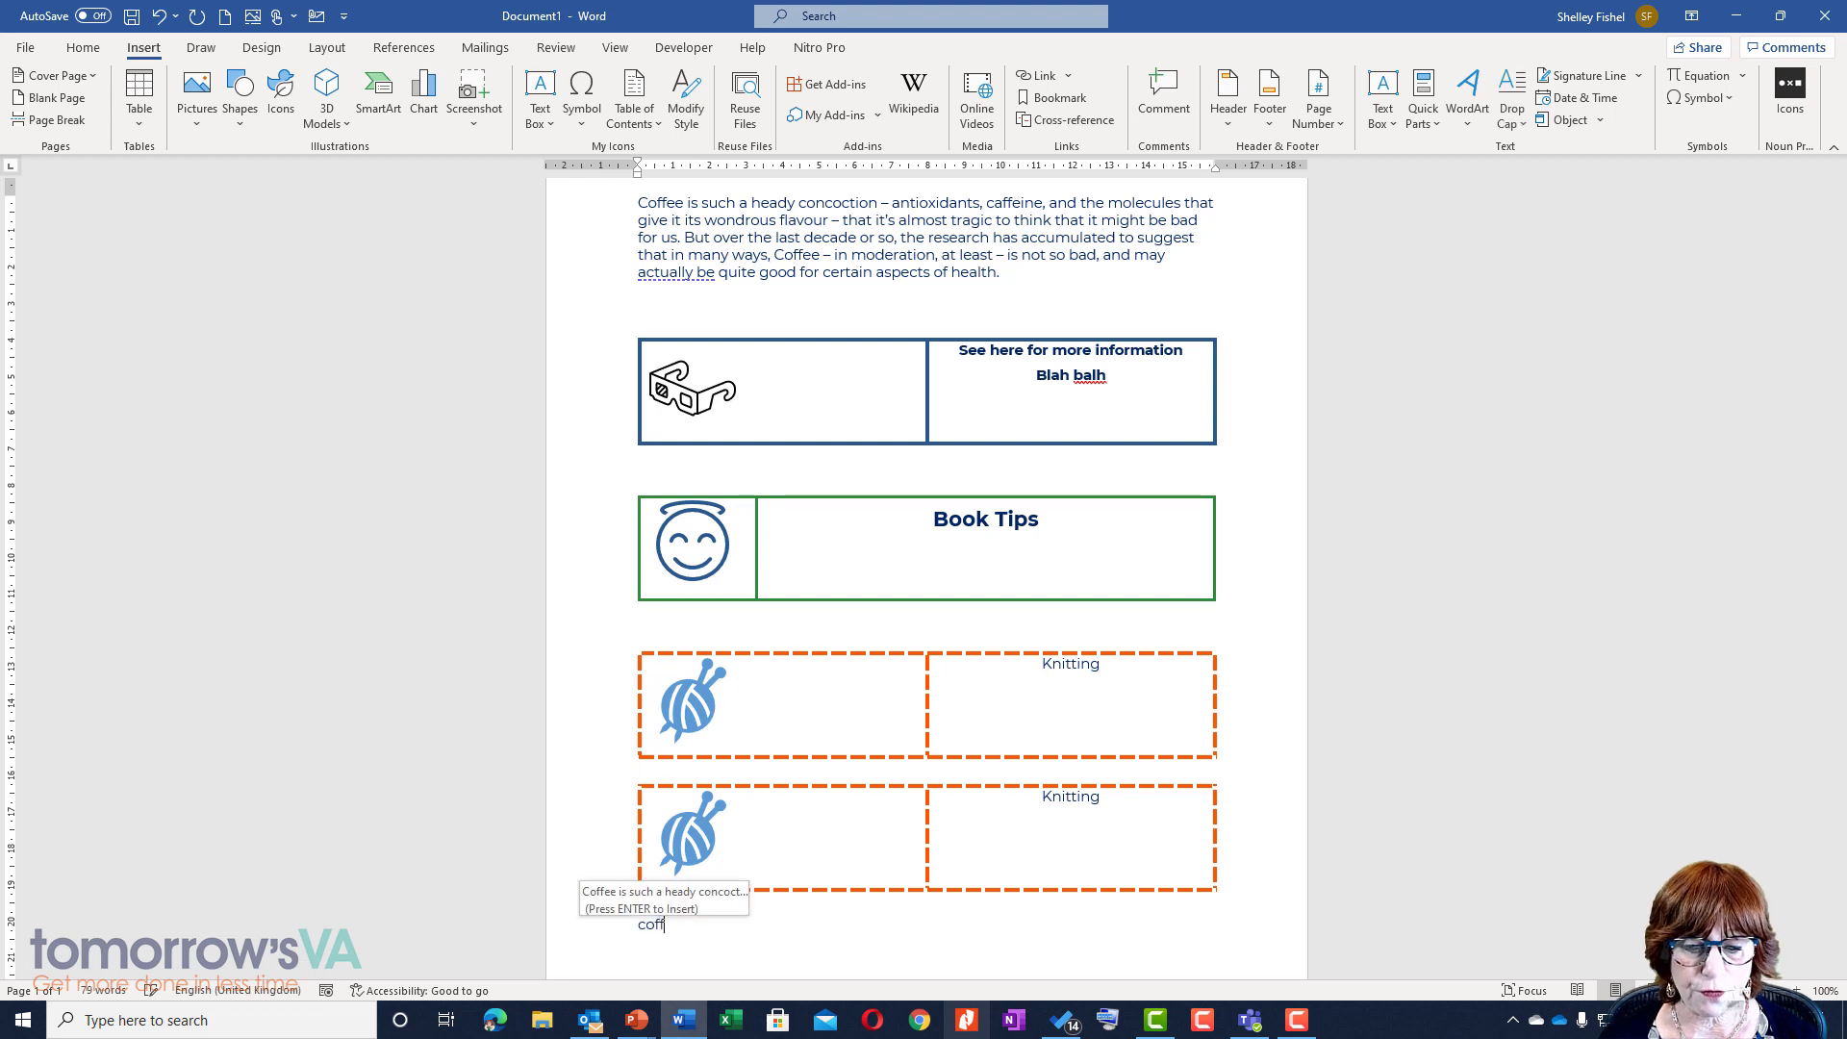
key("Return")
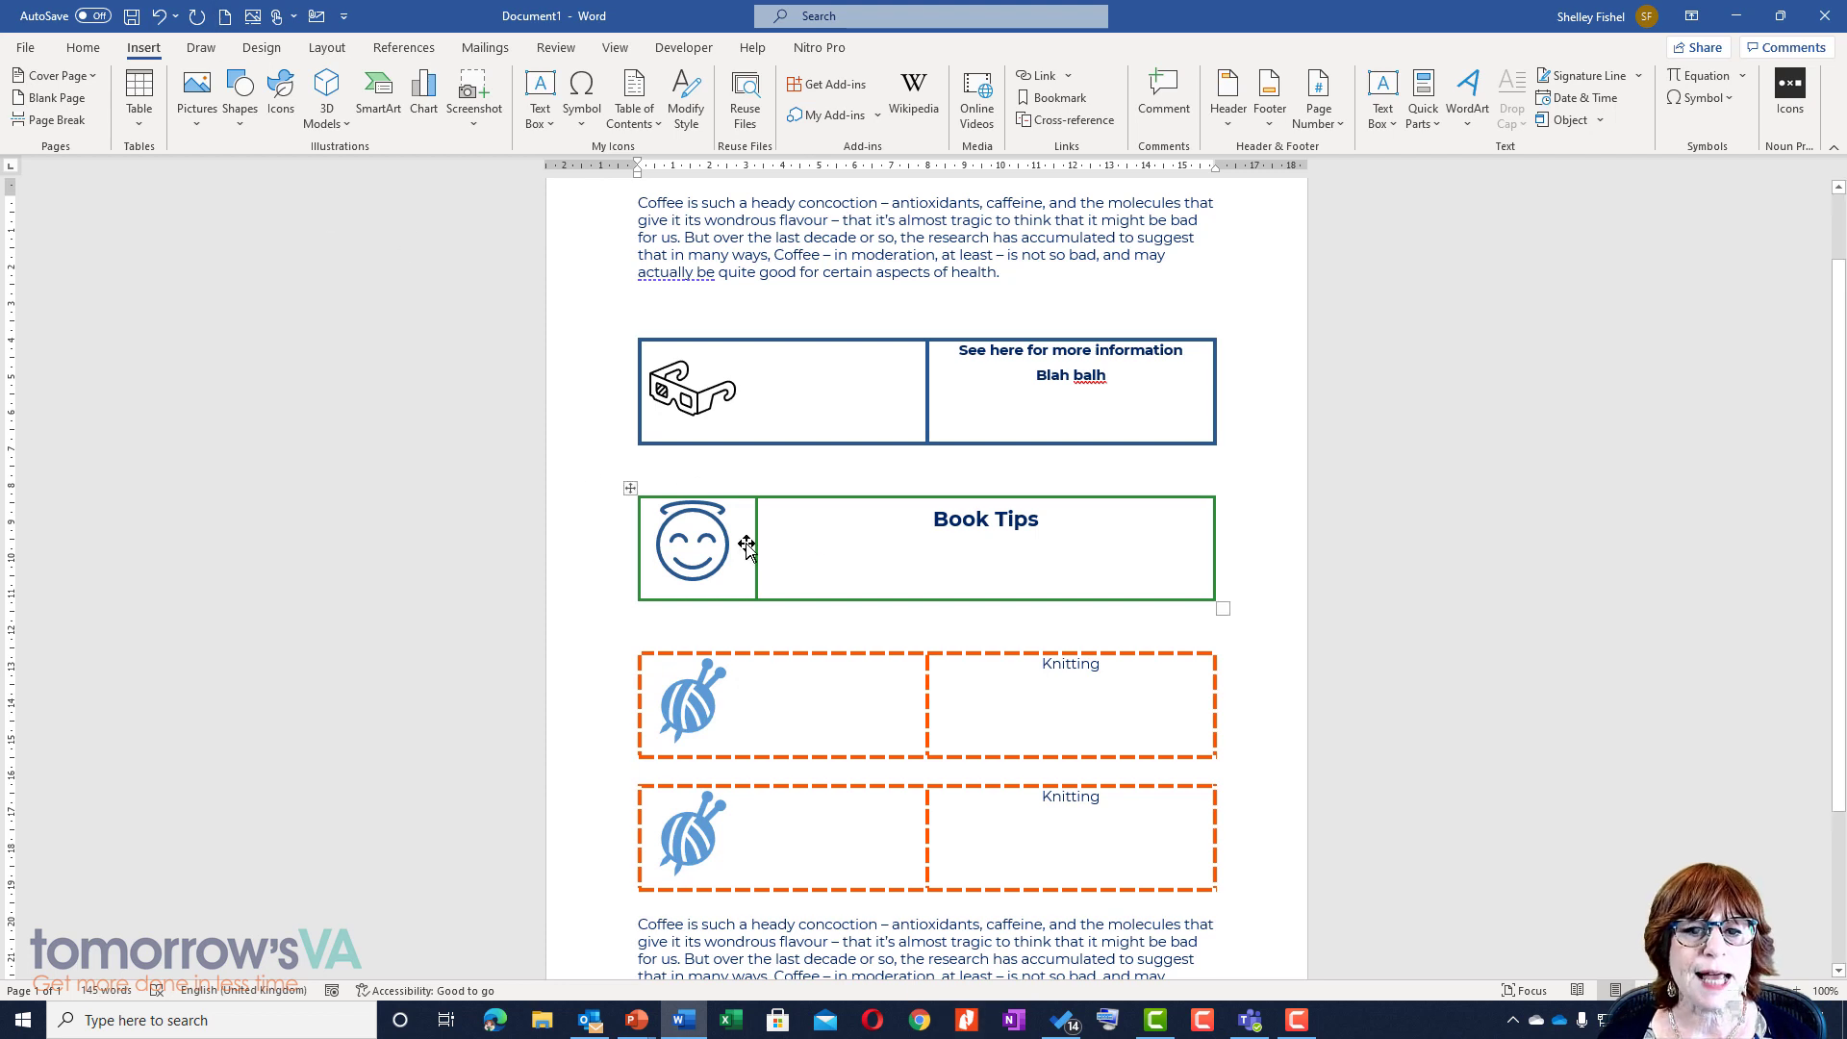
Delete the entire content of the document
key("ctrl+a")
key("Delete")
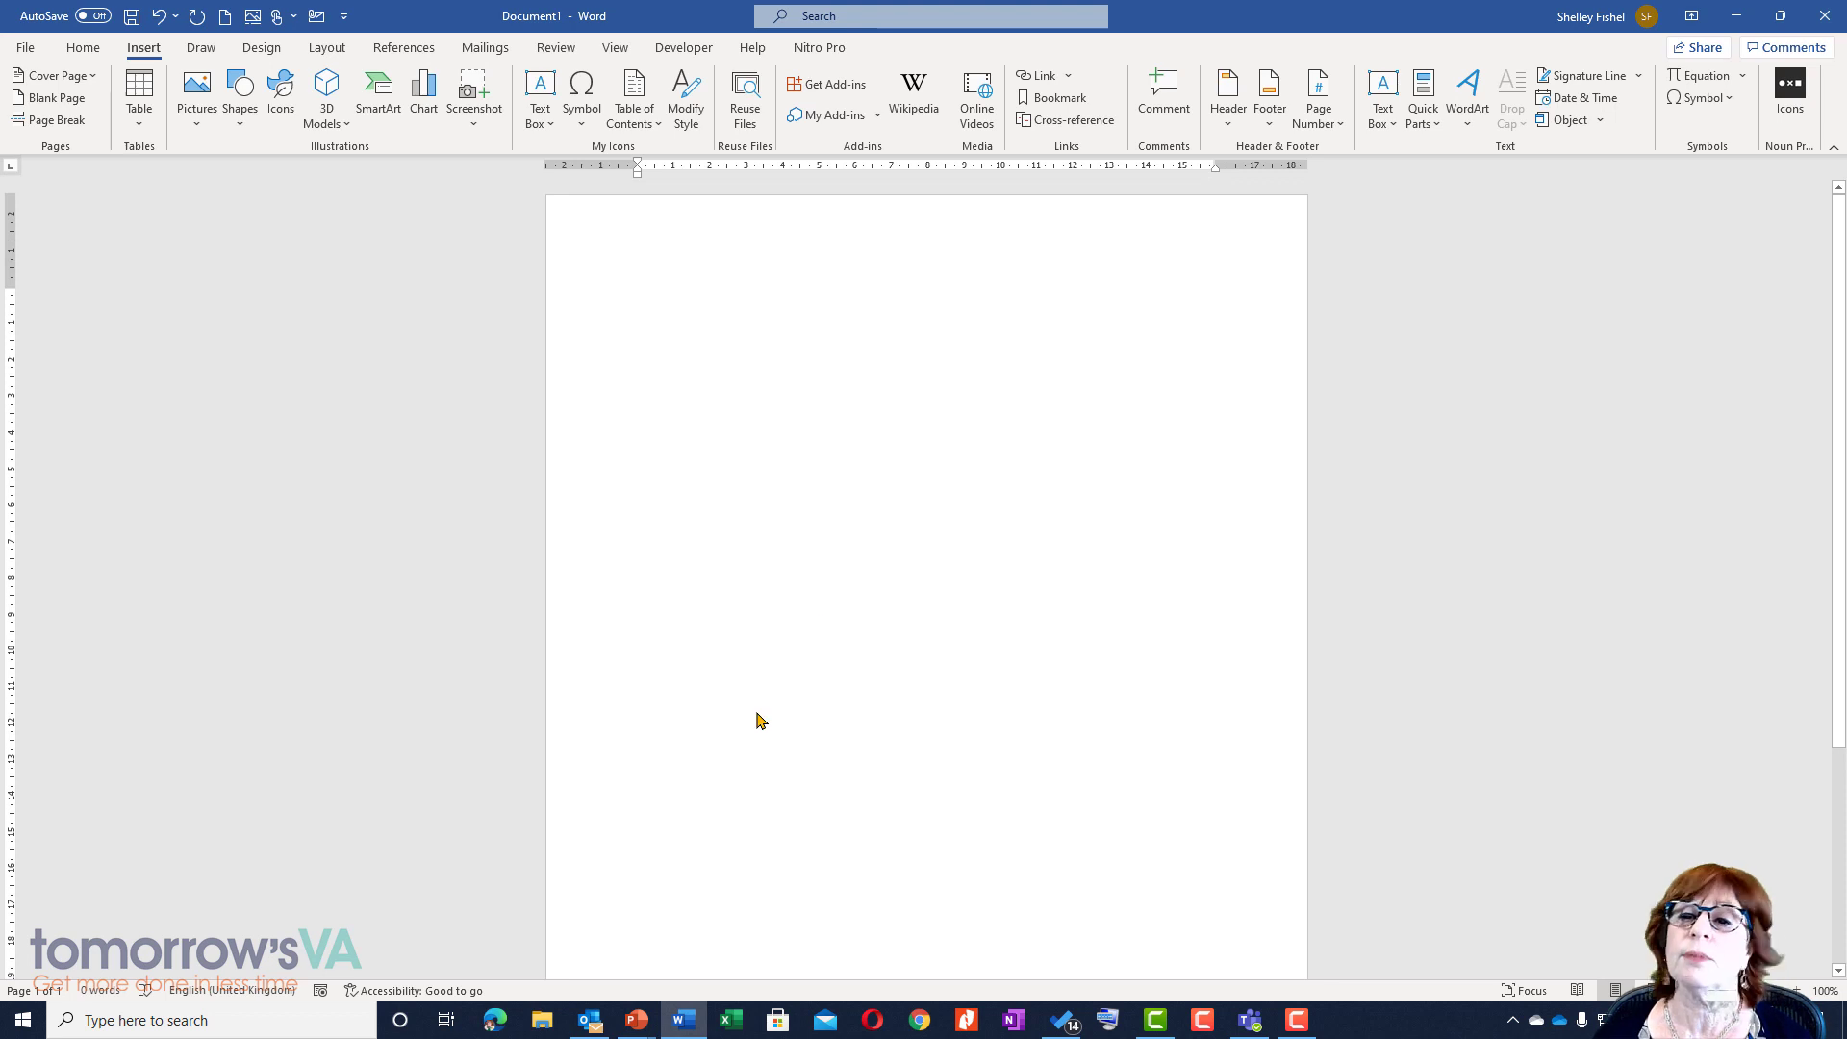
left_click(1439, 125)
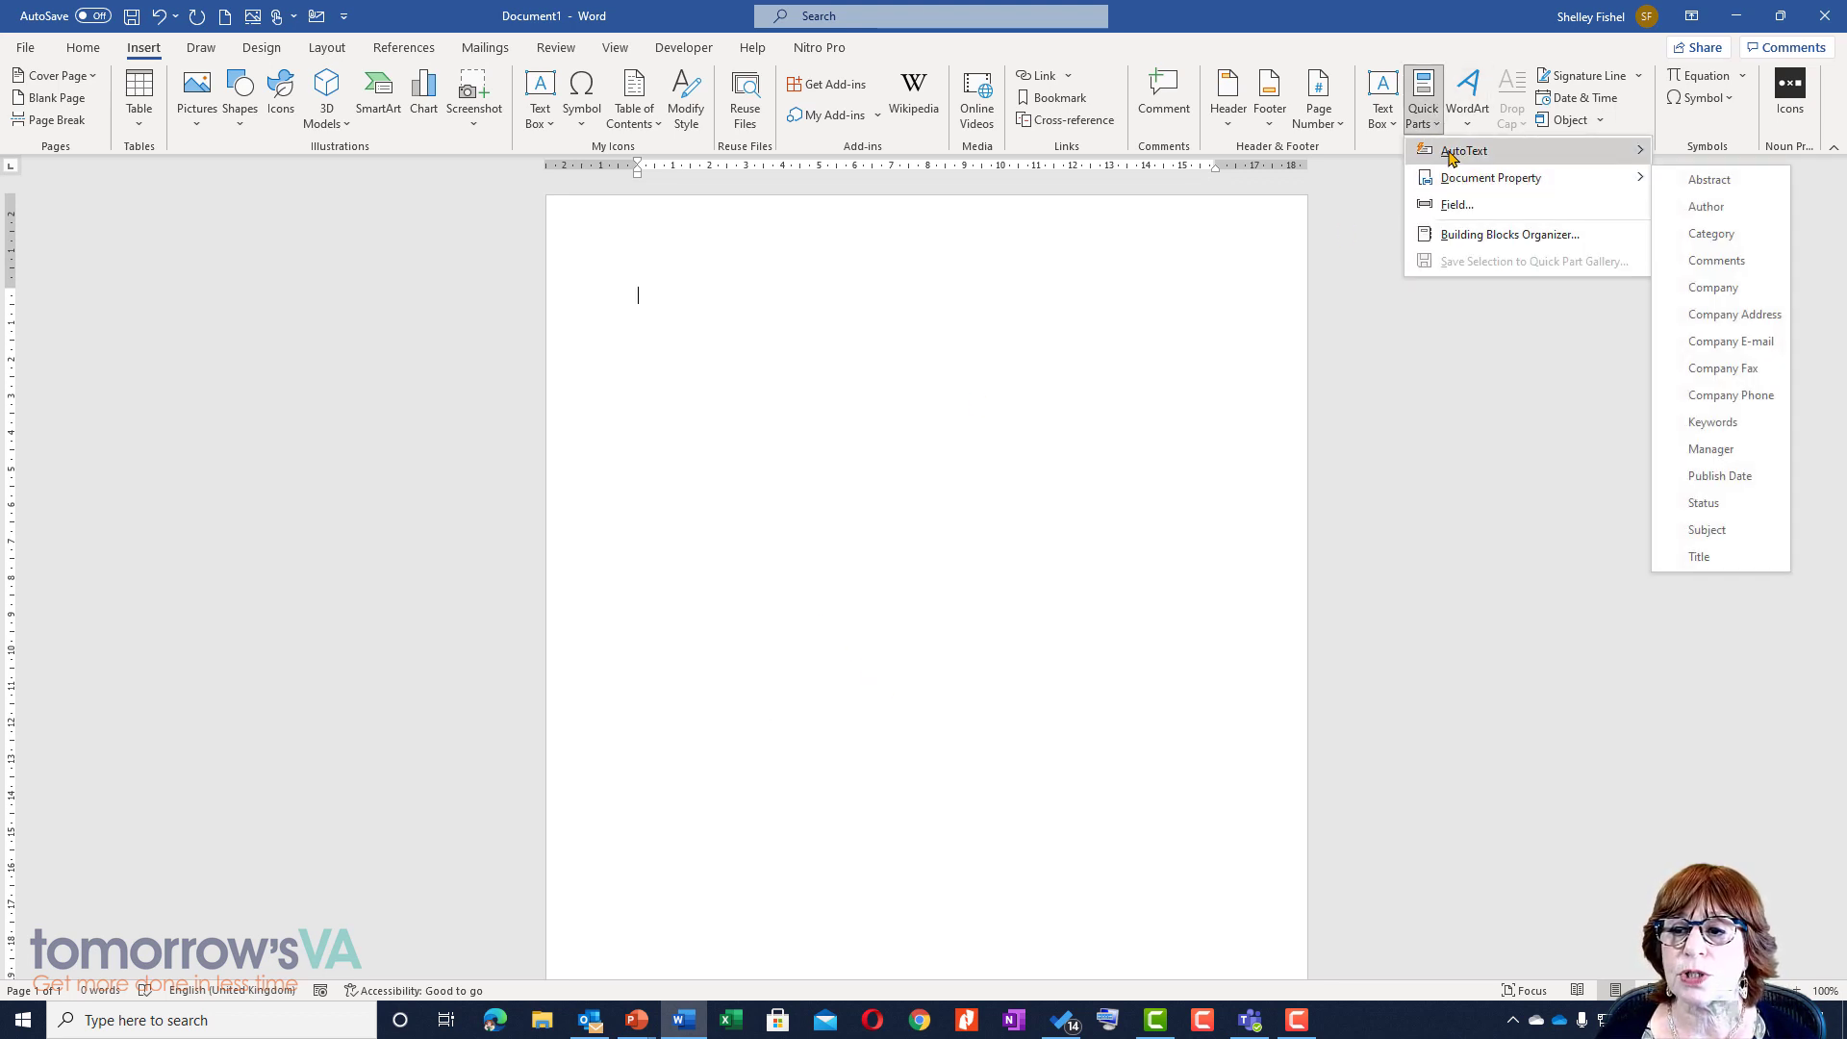
mouse_move(1450, 157)
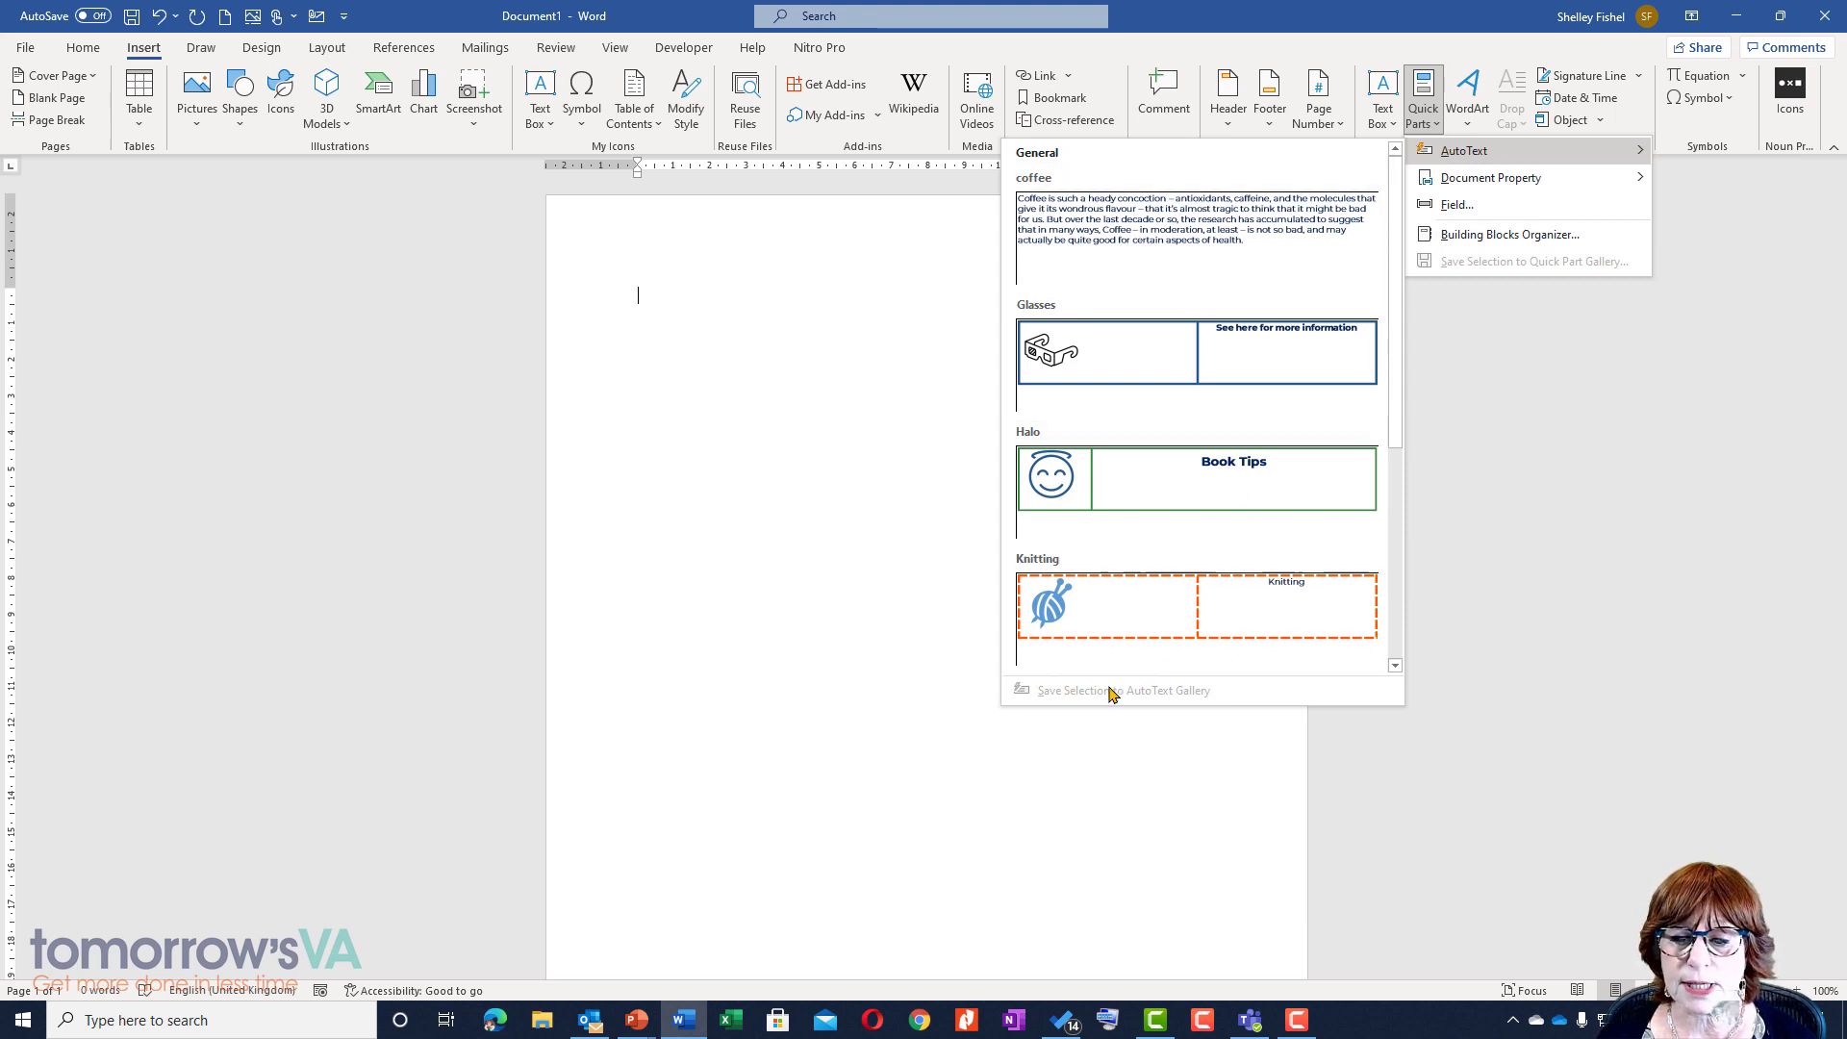
left_click(701, 298)
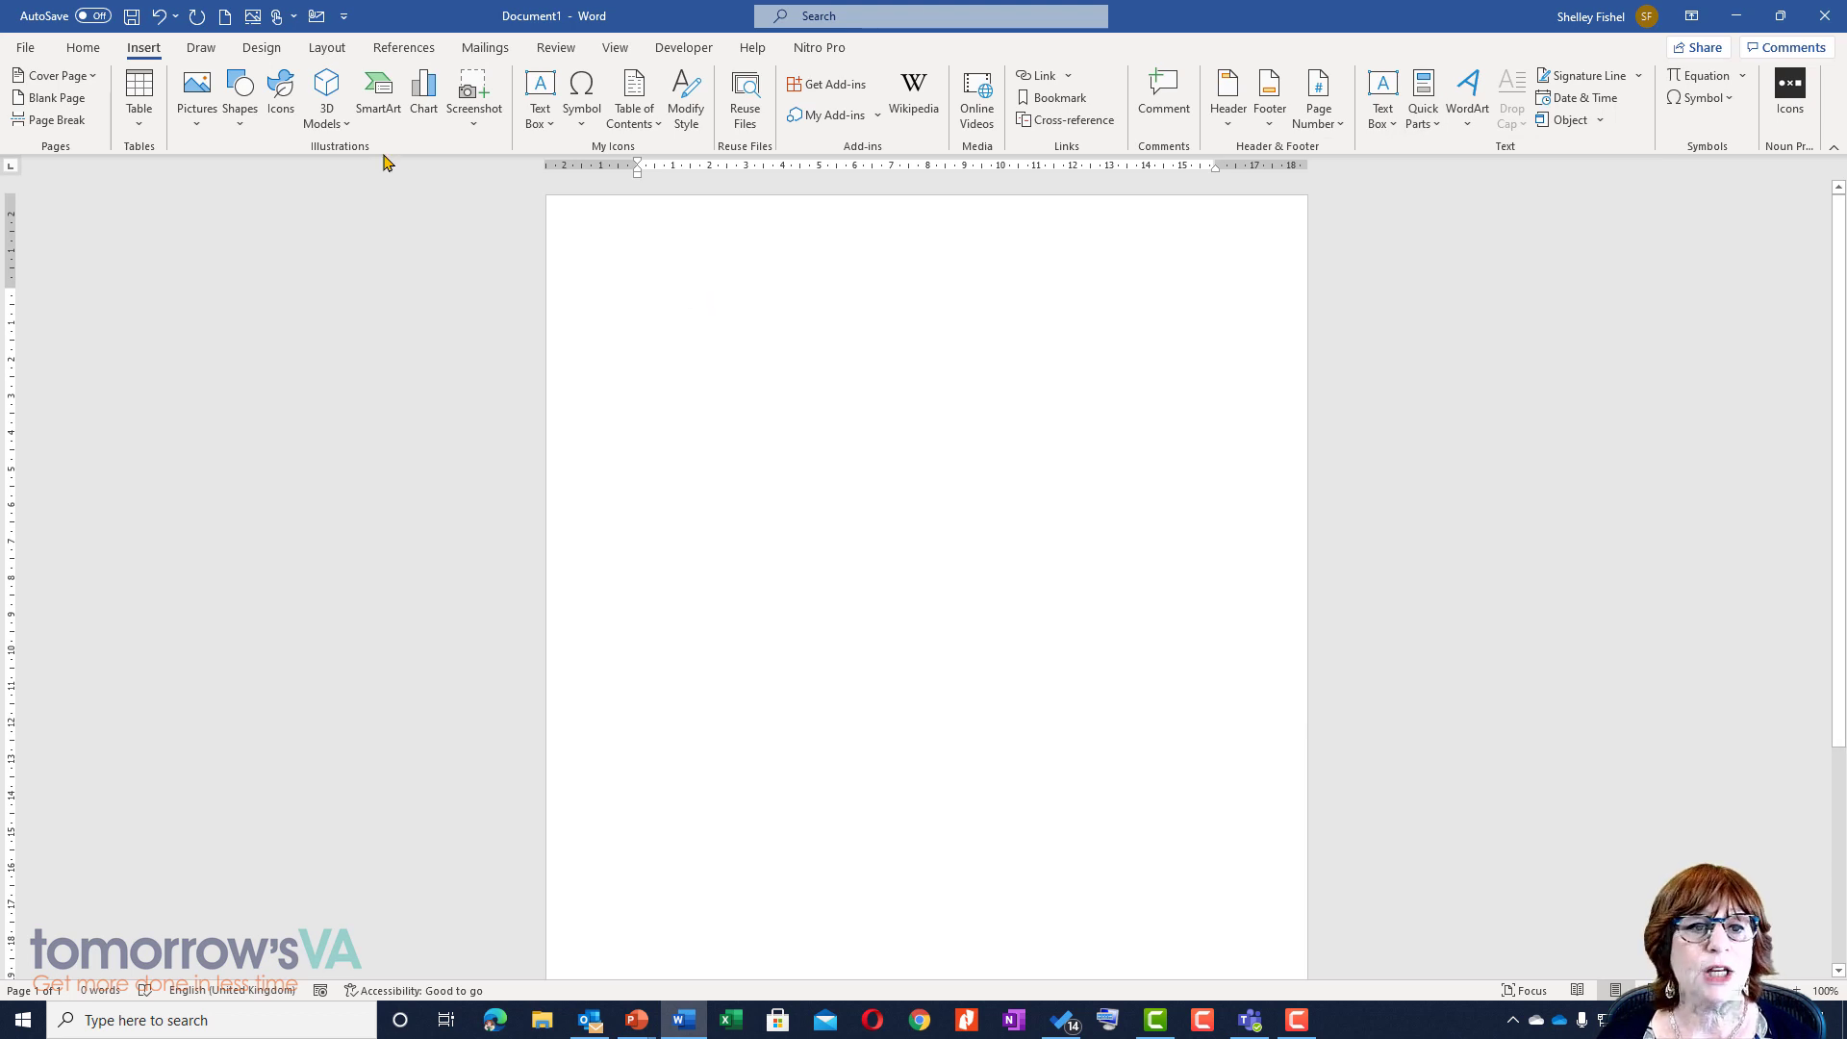
Insert the stock icon of a billboard with a solid outline at the start of the empty document
left_click(280, 110)
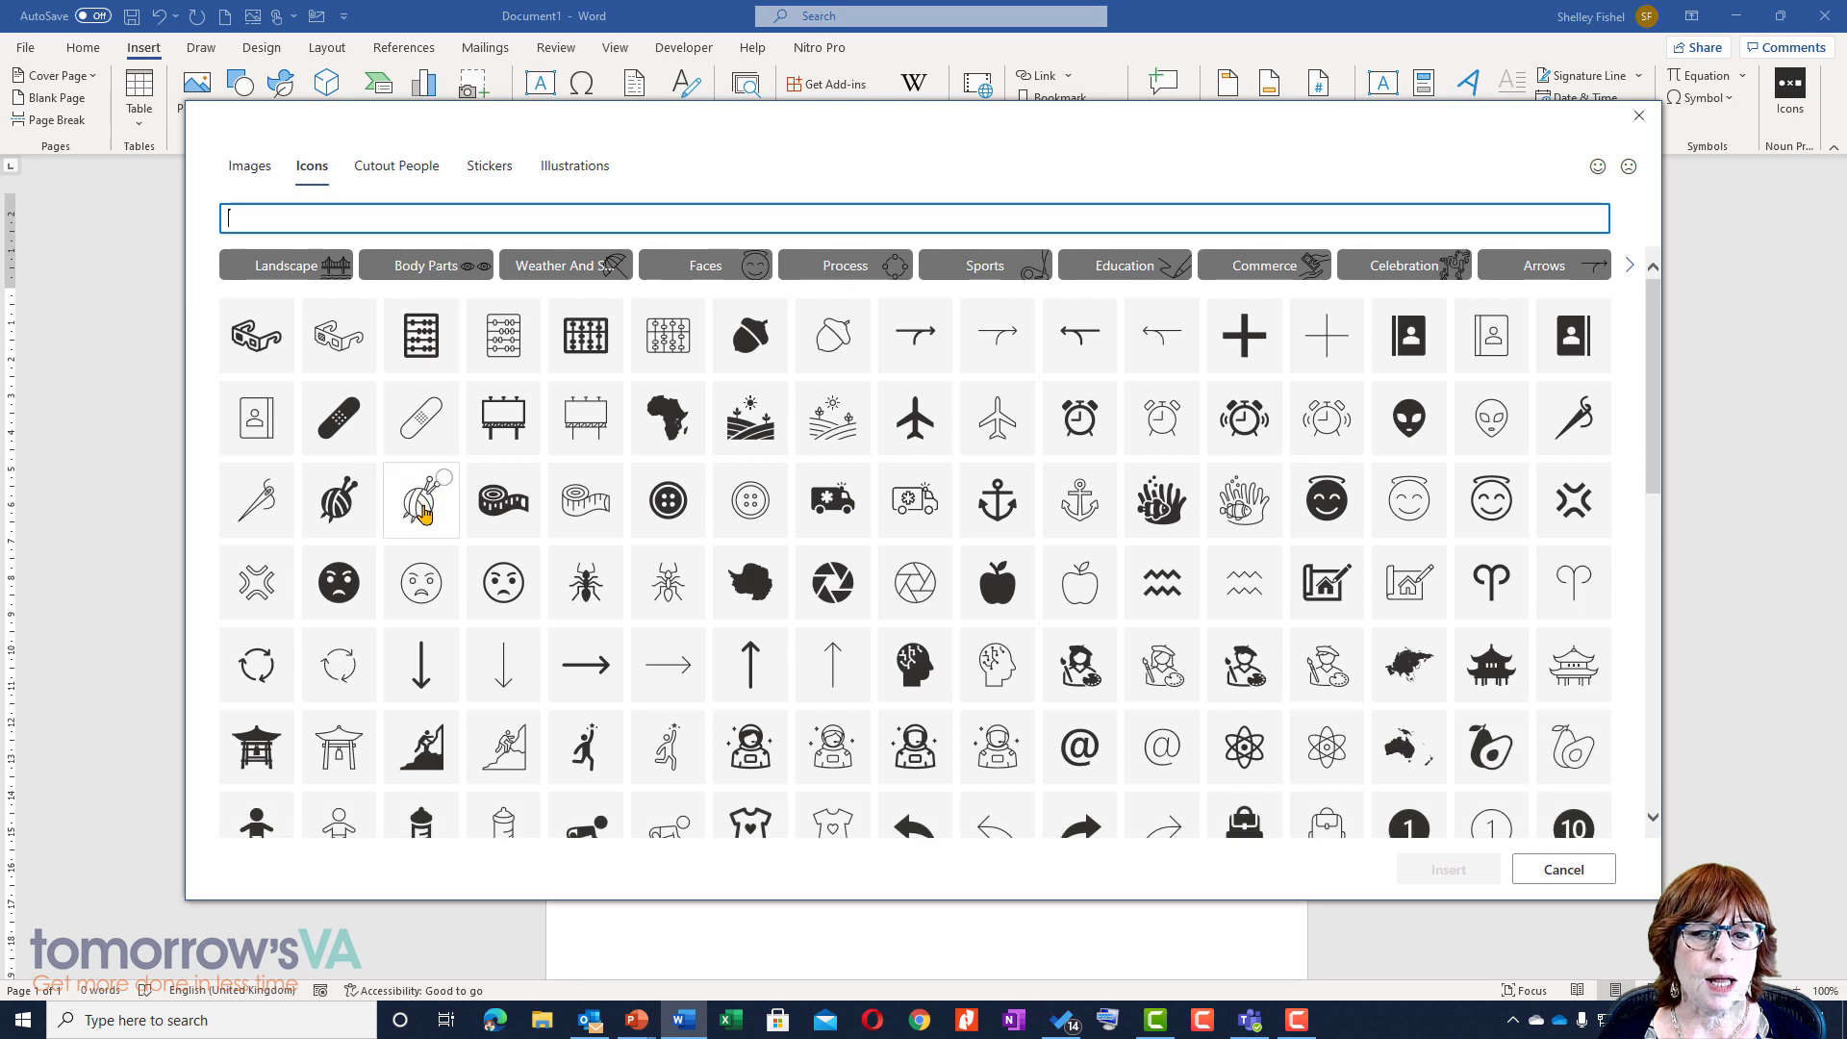
left_click(503, 415)
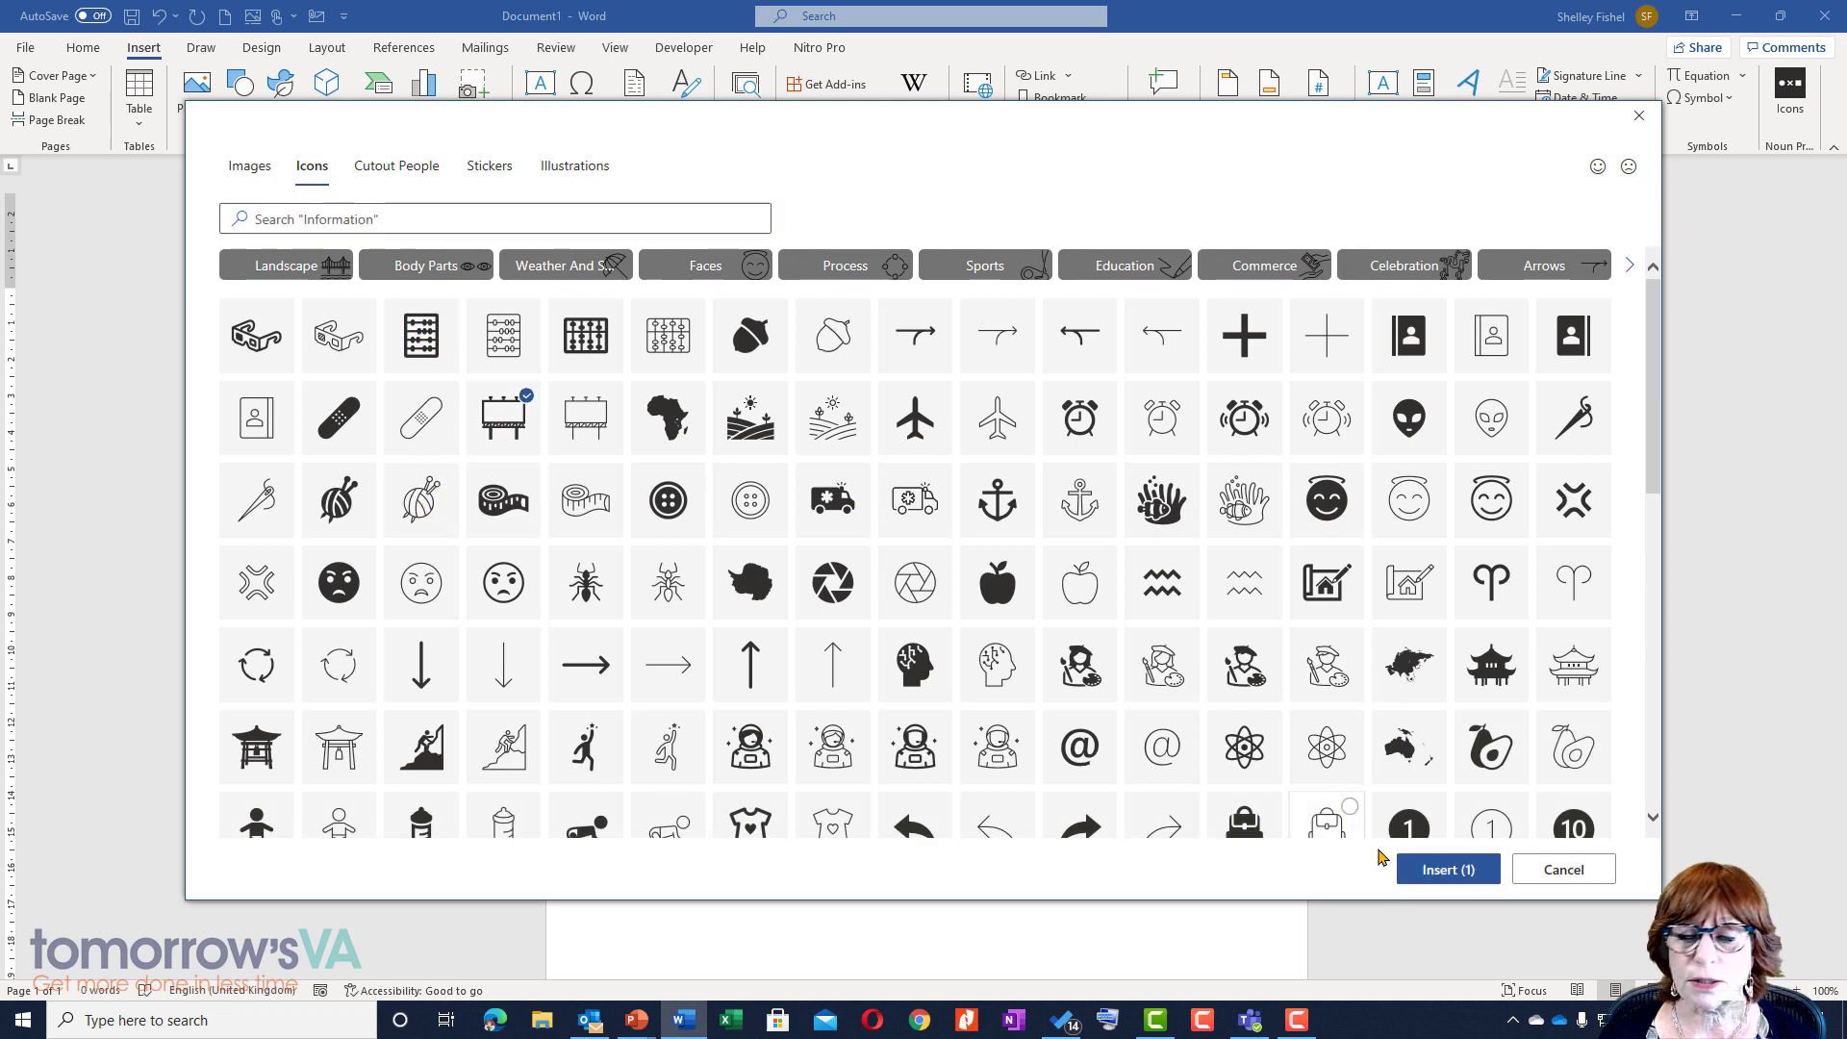
left_click(1440, 885)
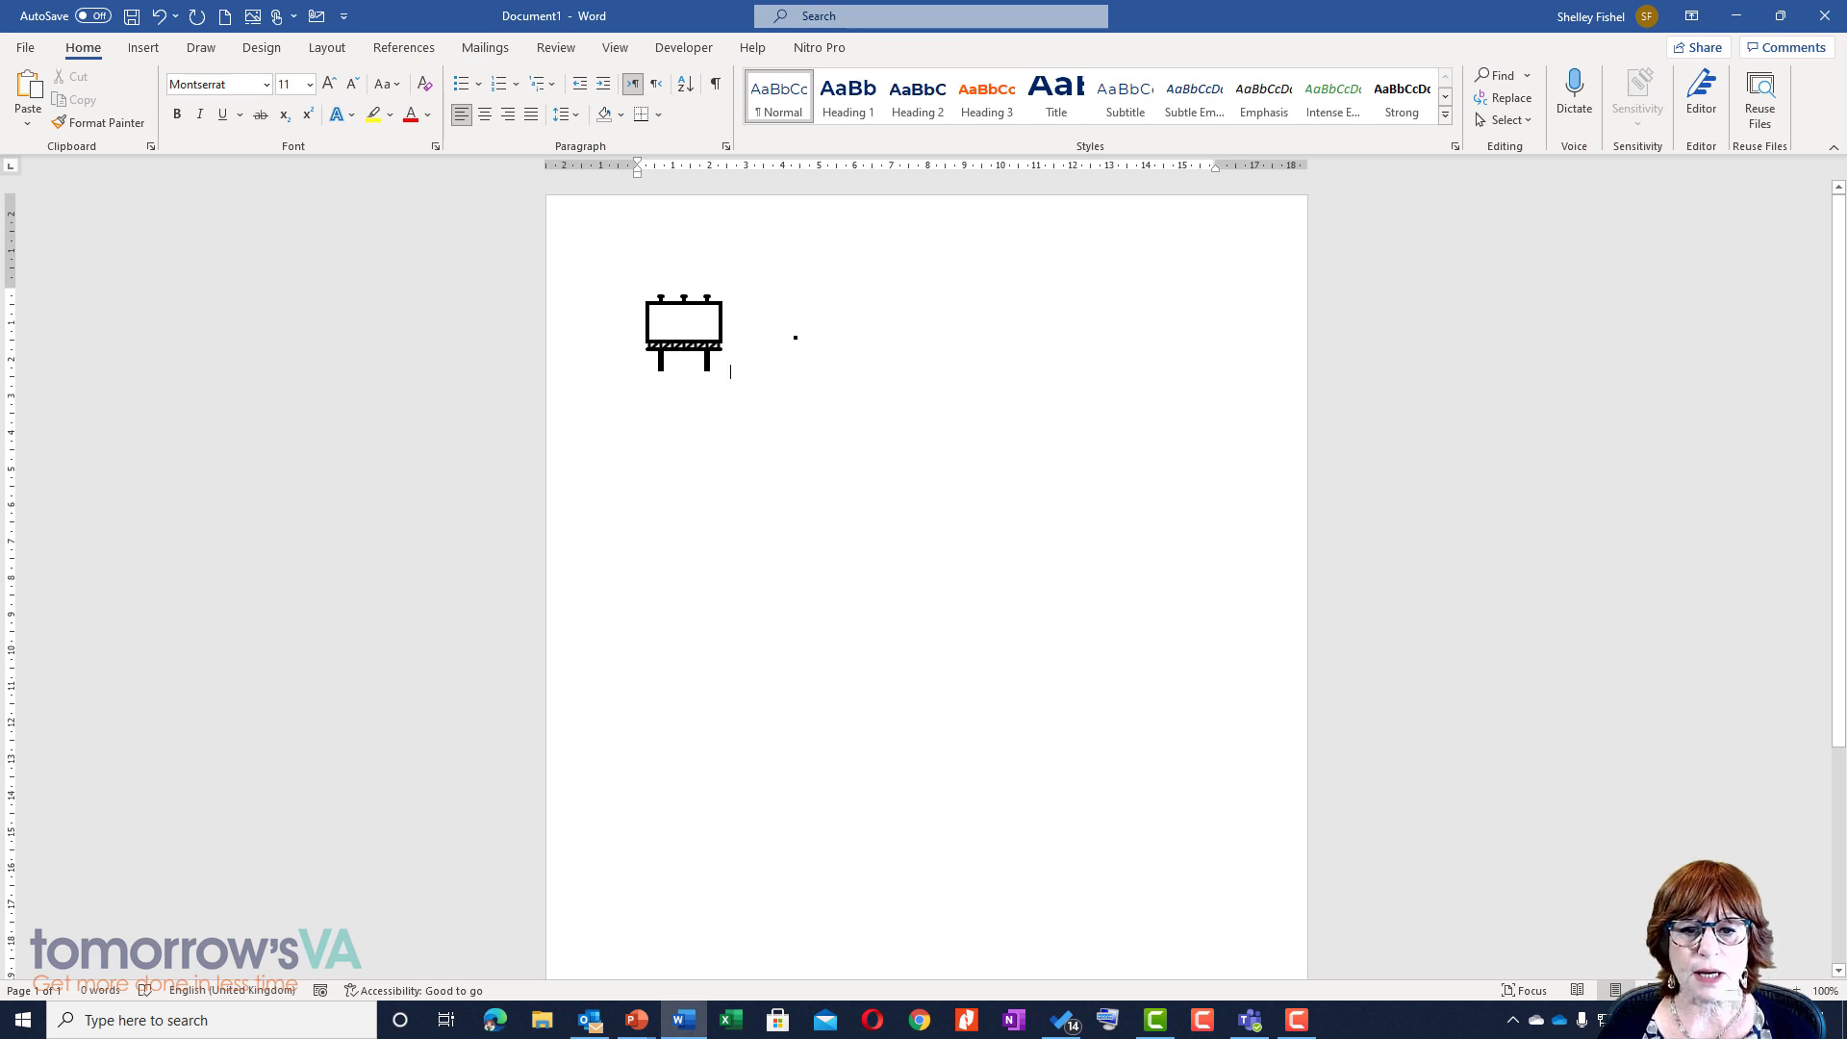
Enter the text "Show off your Office Skills with me" directly after the billboard icon
type("Show ")
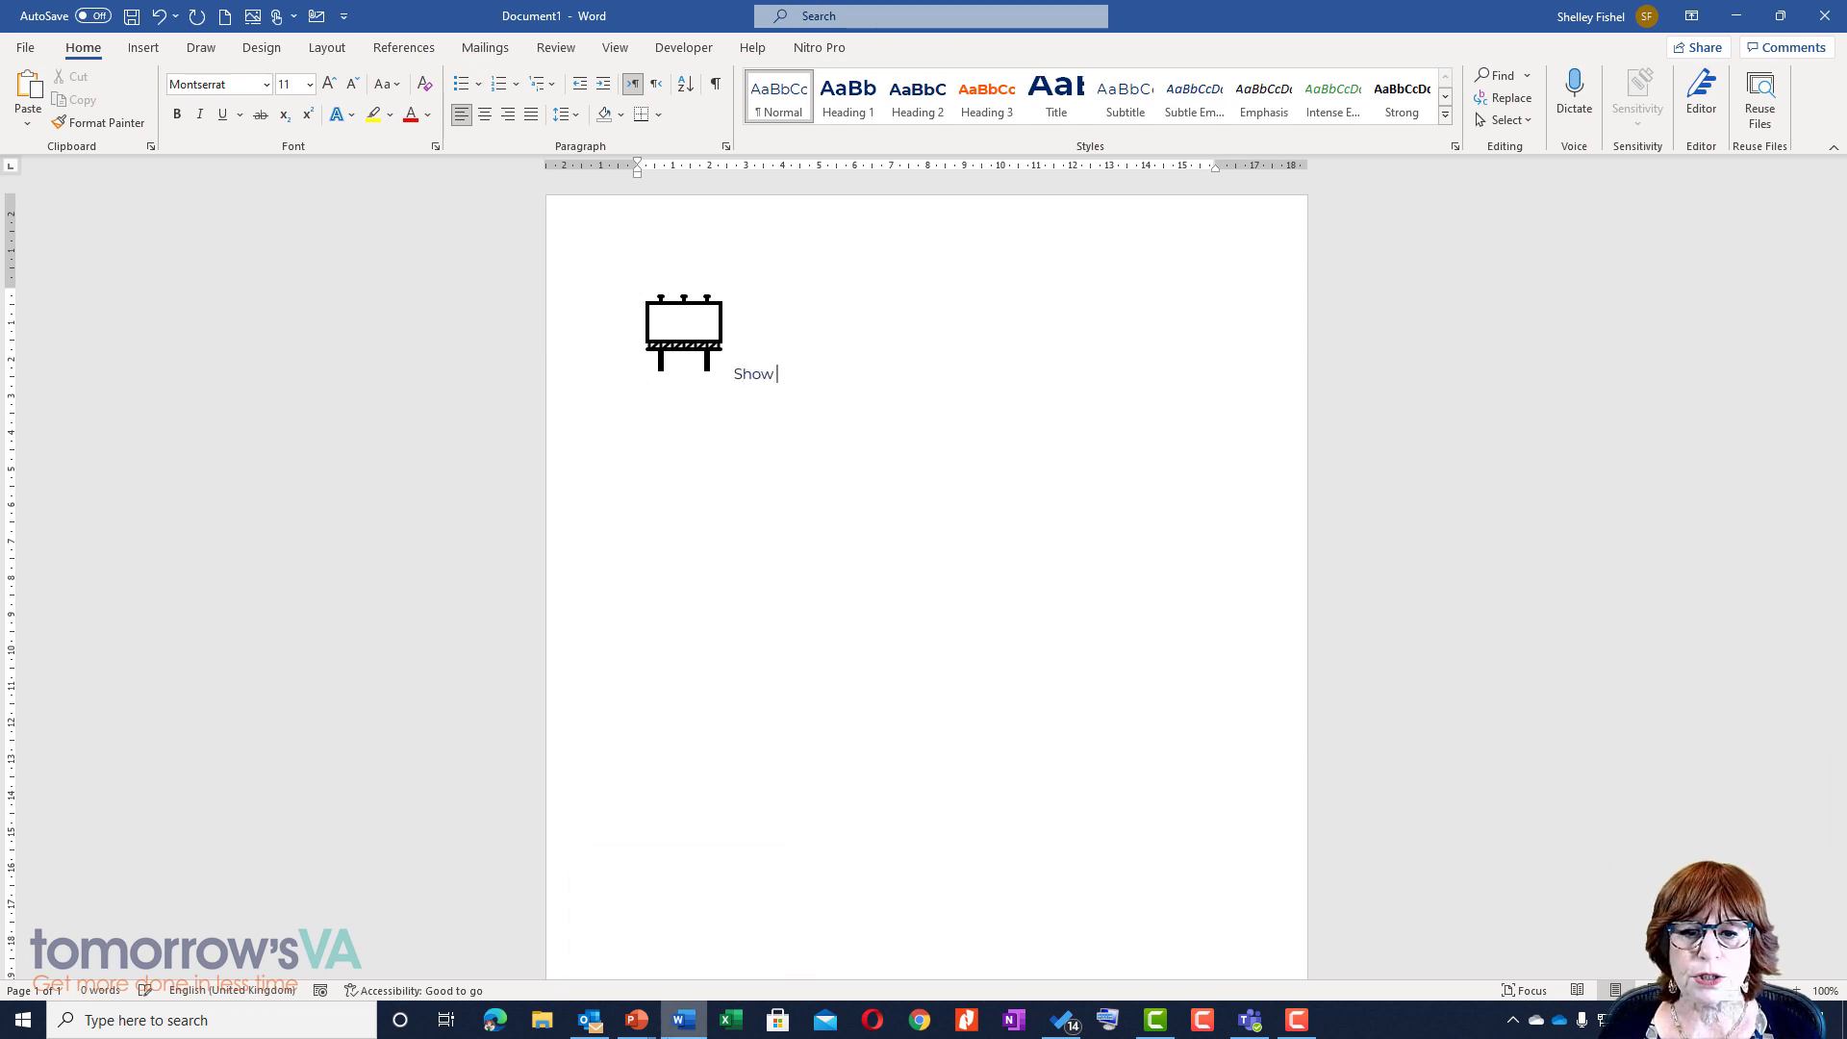
type("off your Offi")
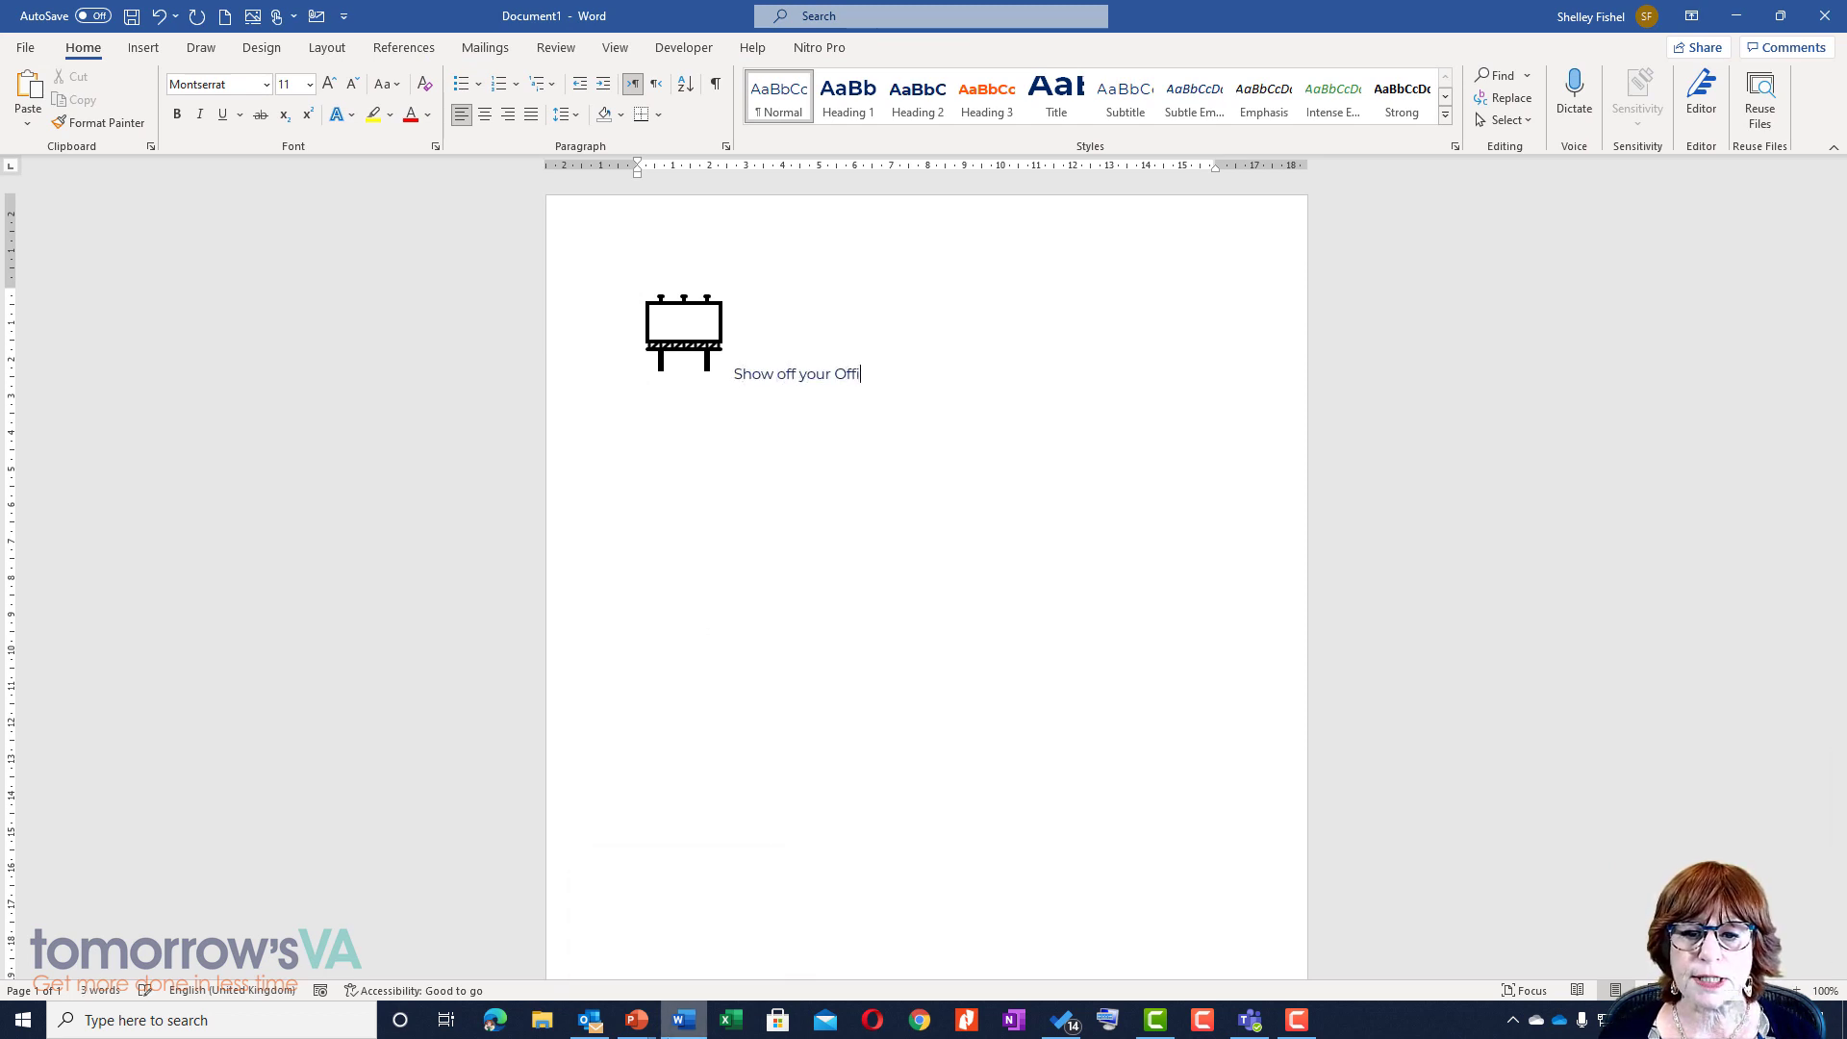
type("ce SKilsl with")
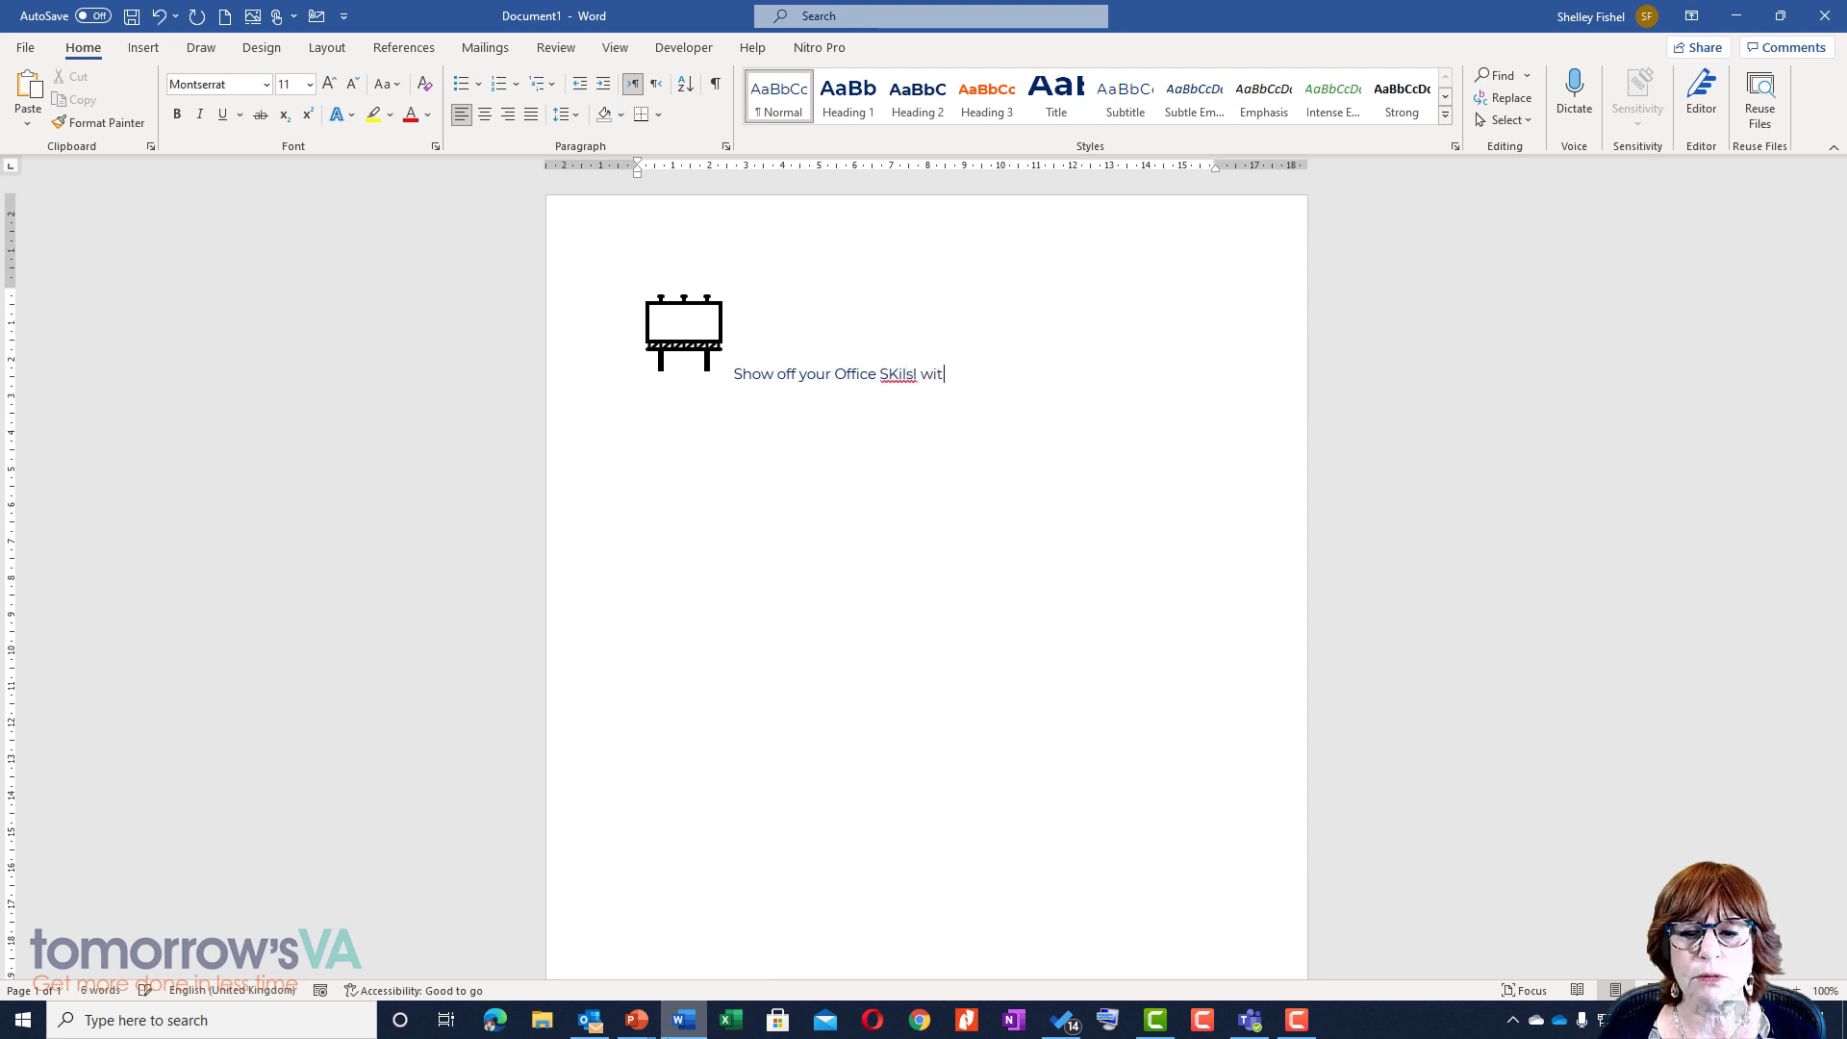
key("BackSpace")
key("BackSpace")
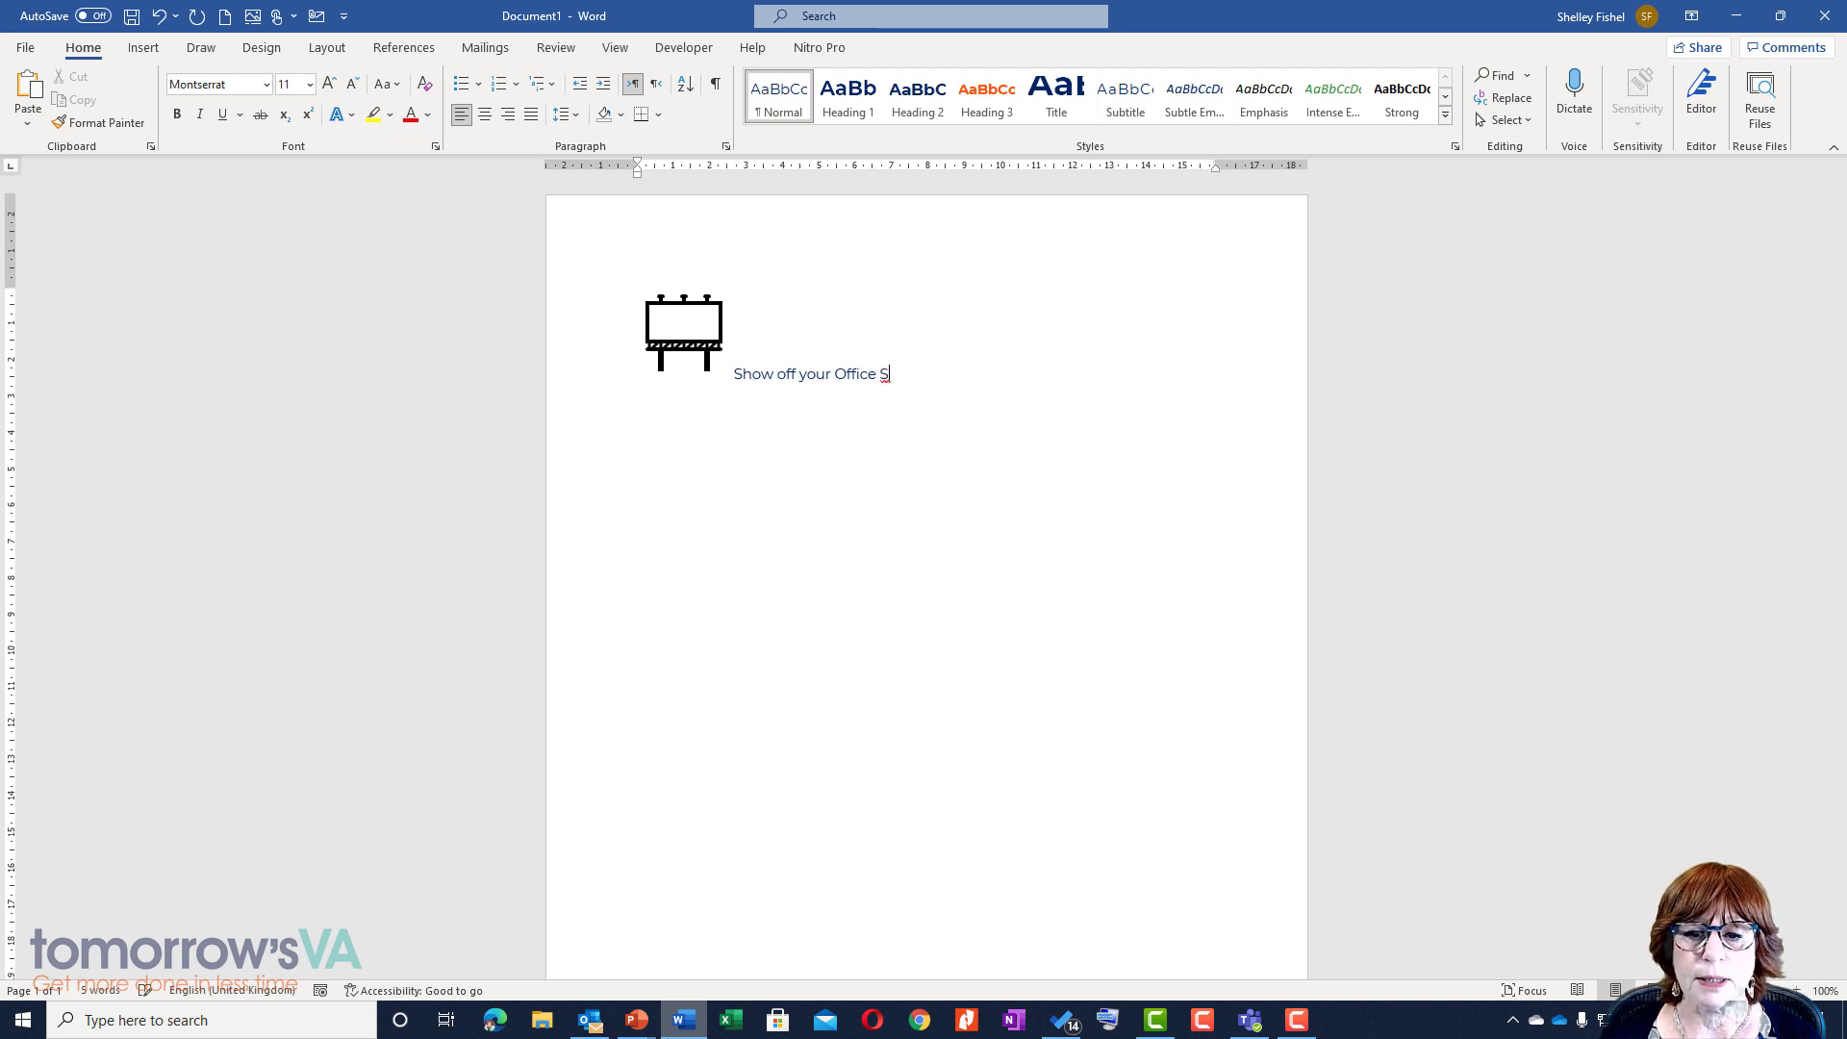
type("kills with me")
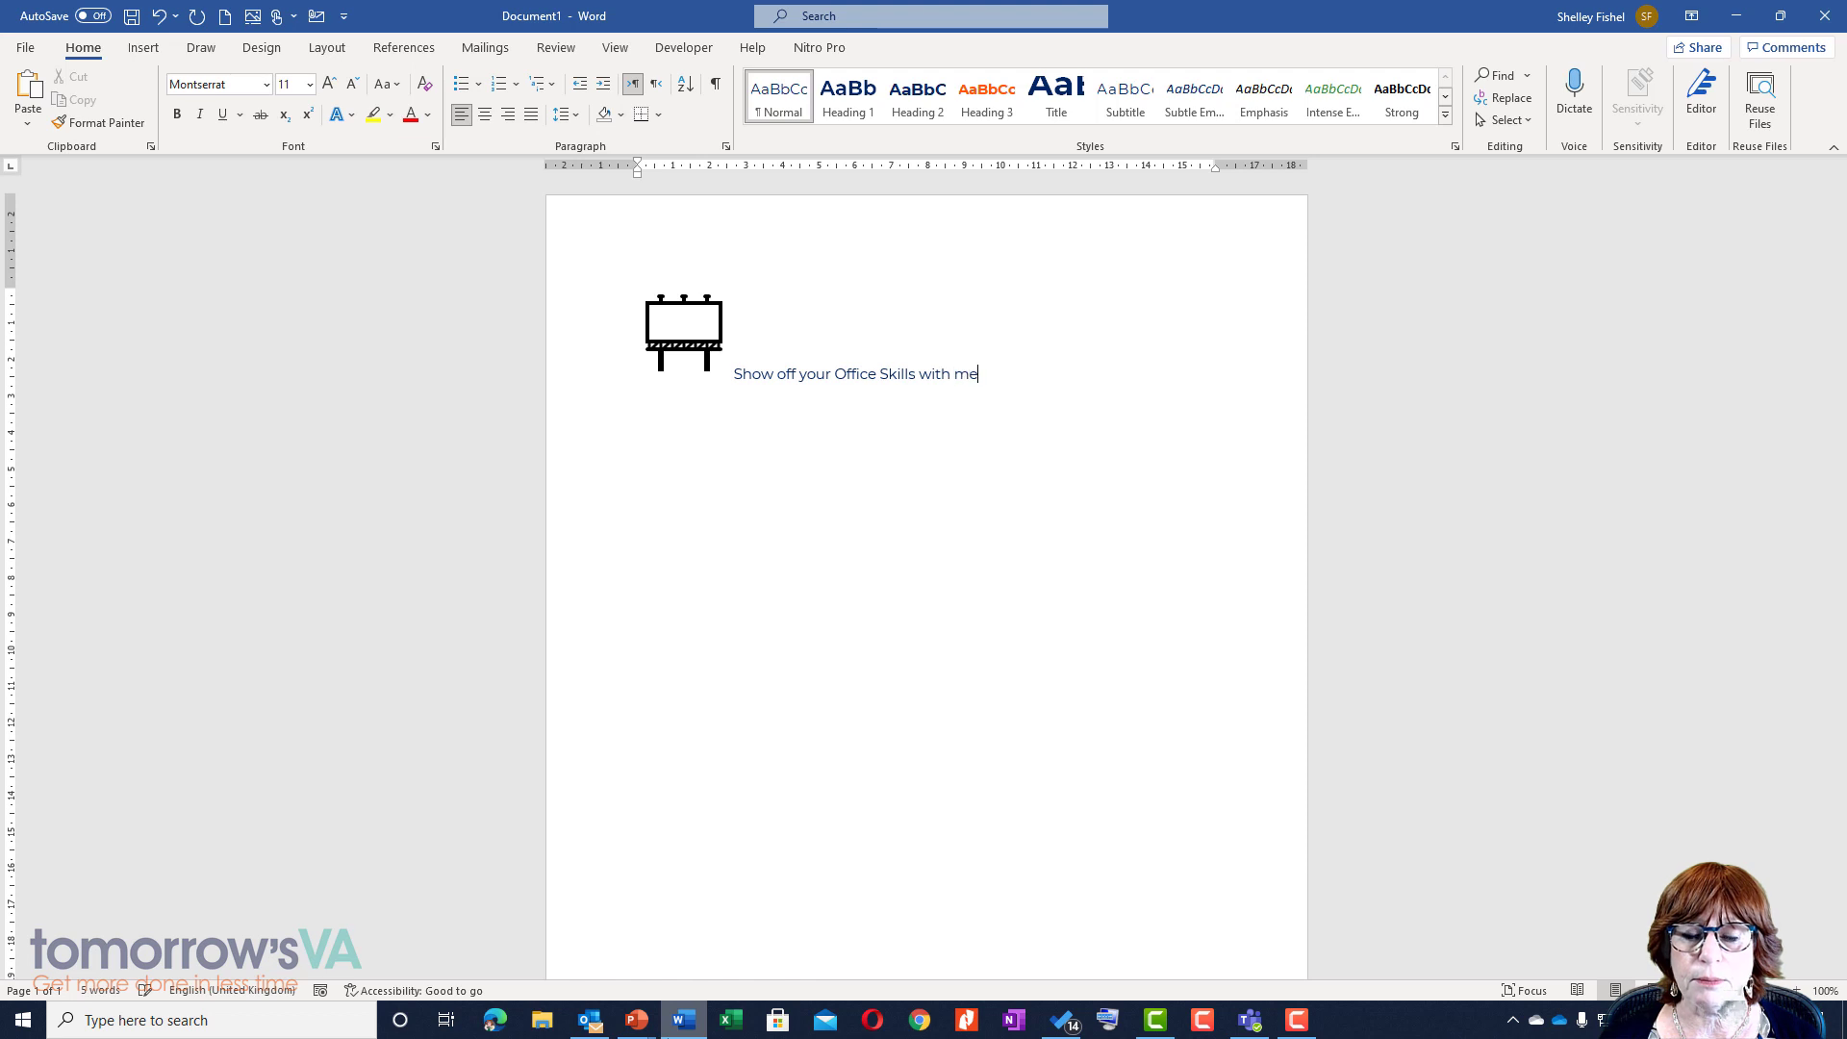
Recolour the billboard icon with the dark blue filled graphics style
left_click(705, 353)
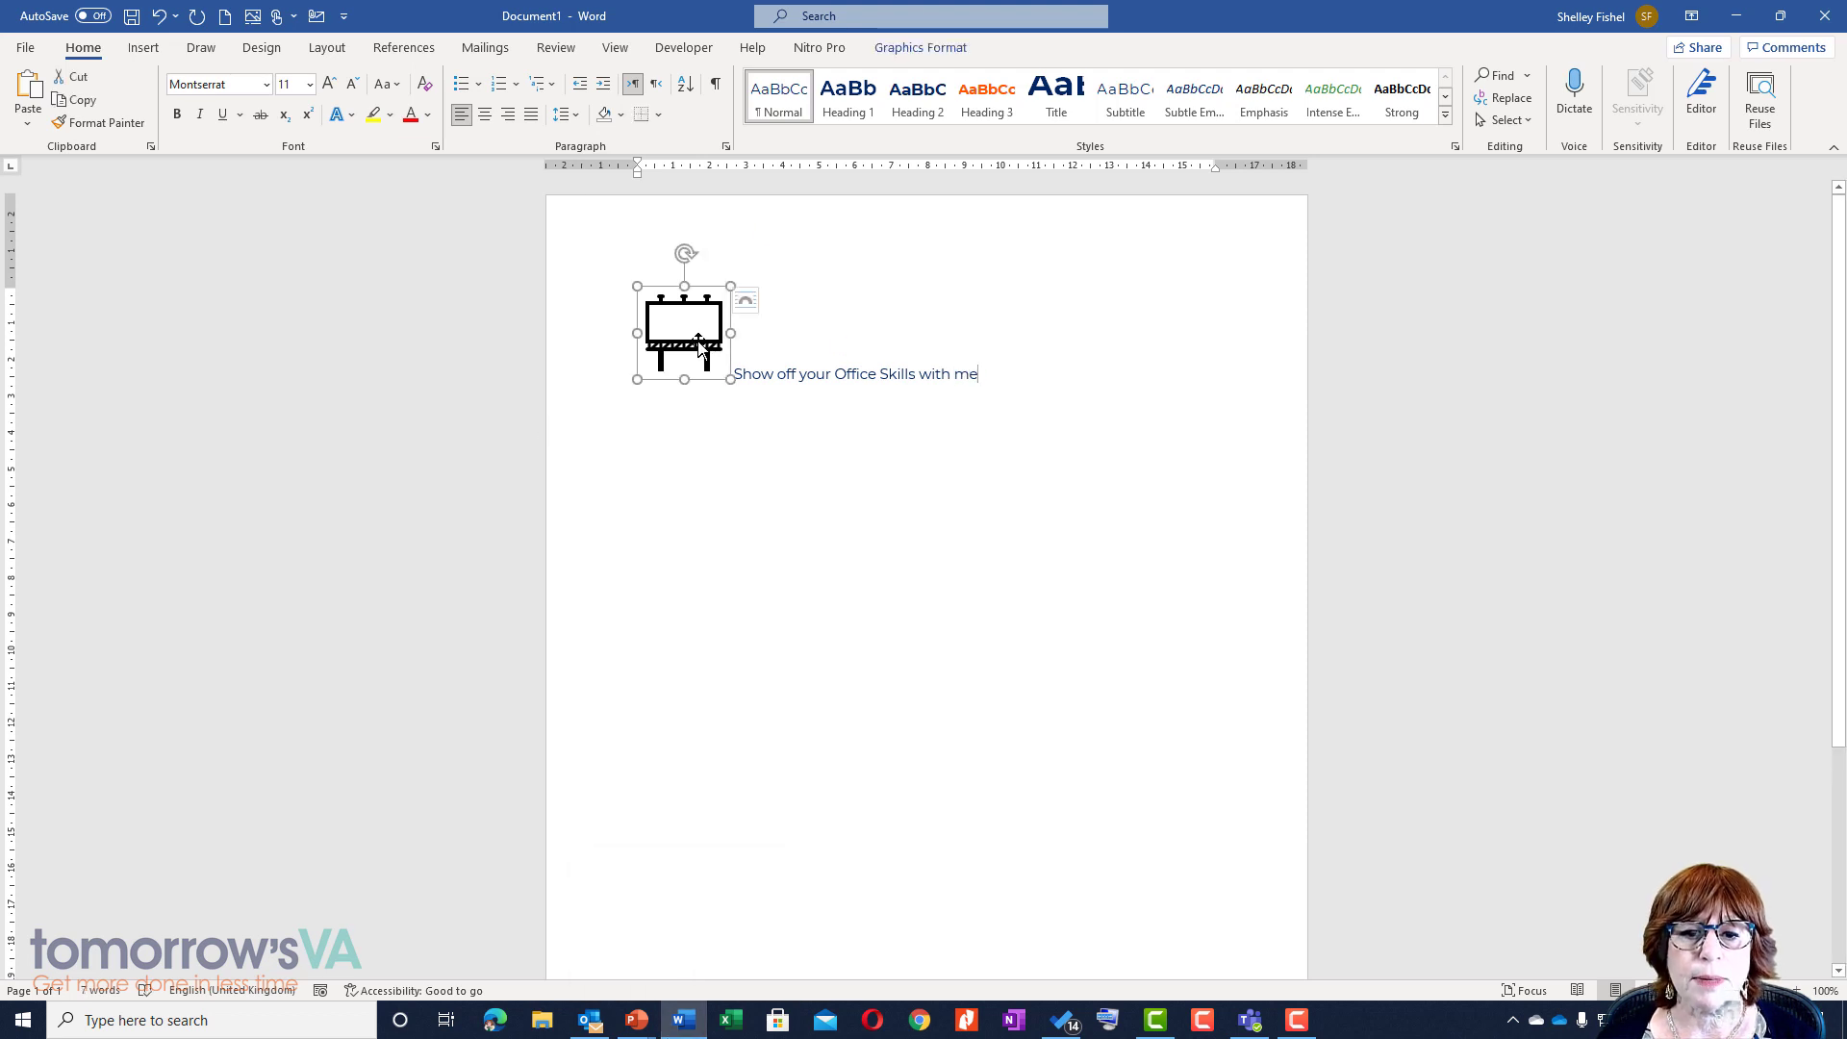
left_click(915, 48)
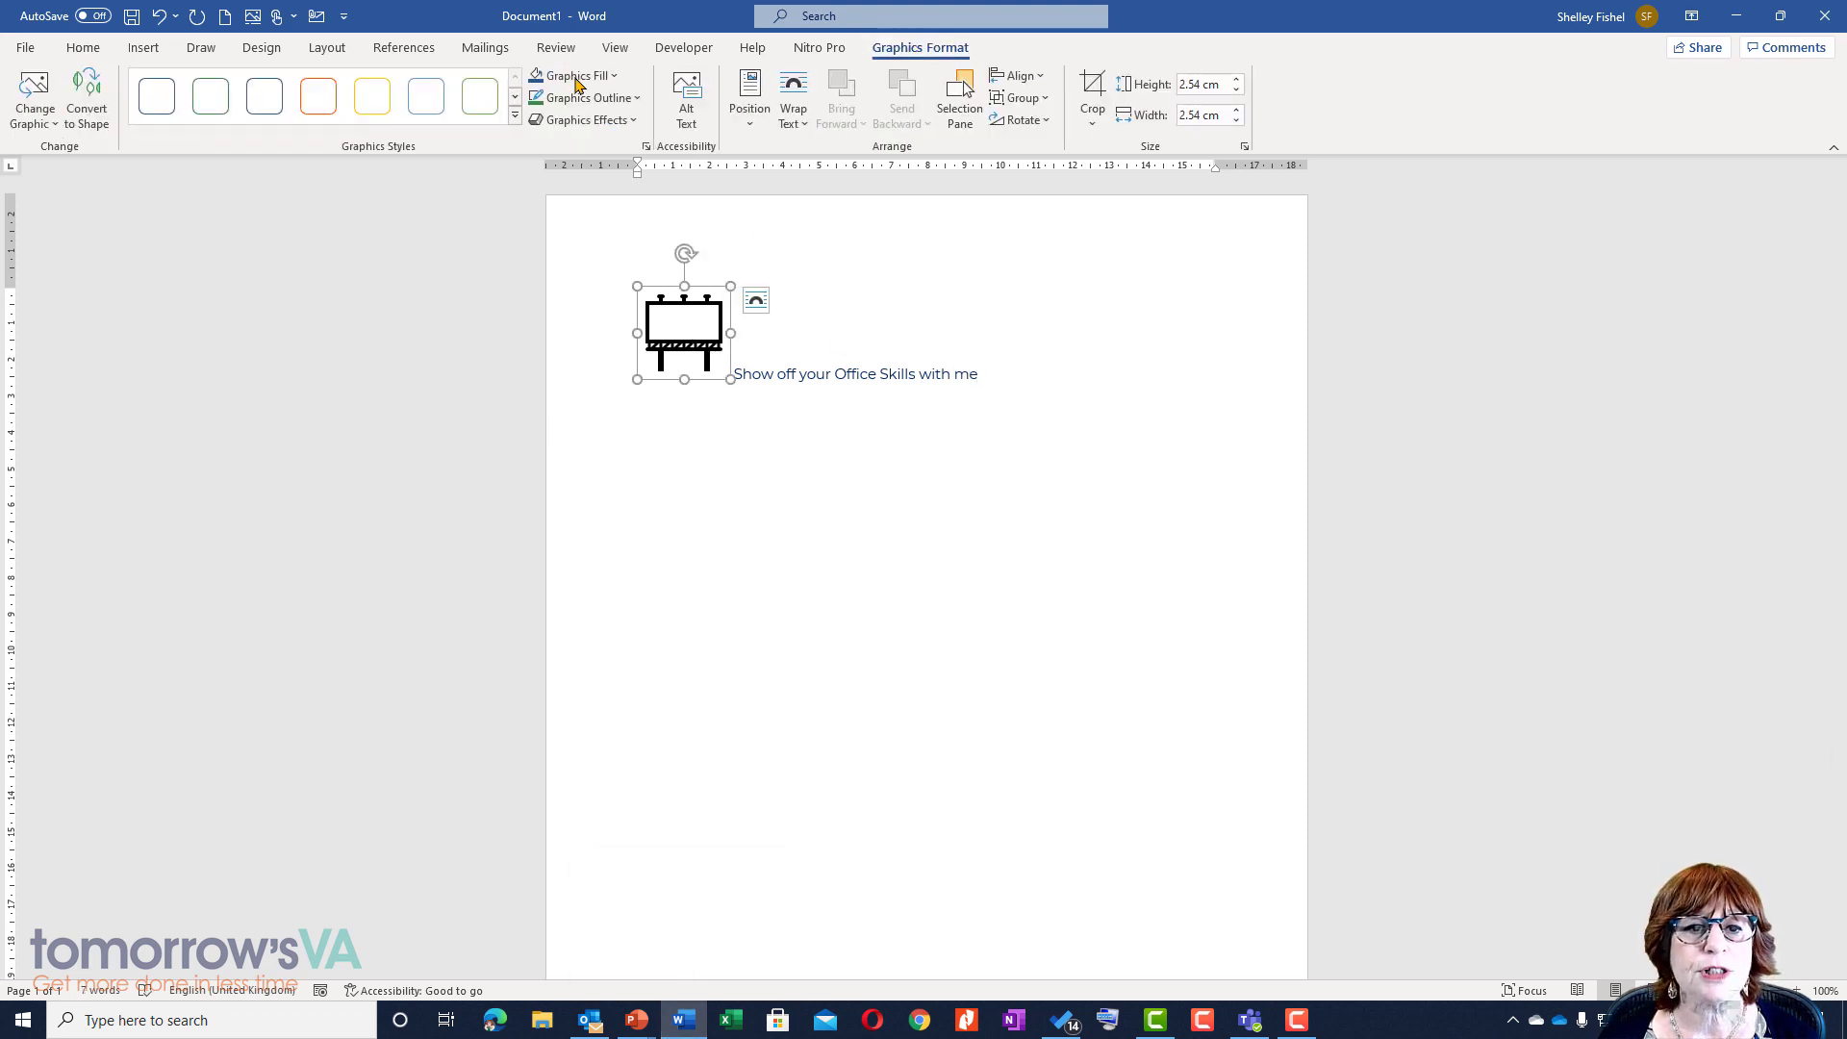
left_click(537, 76)
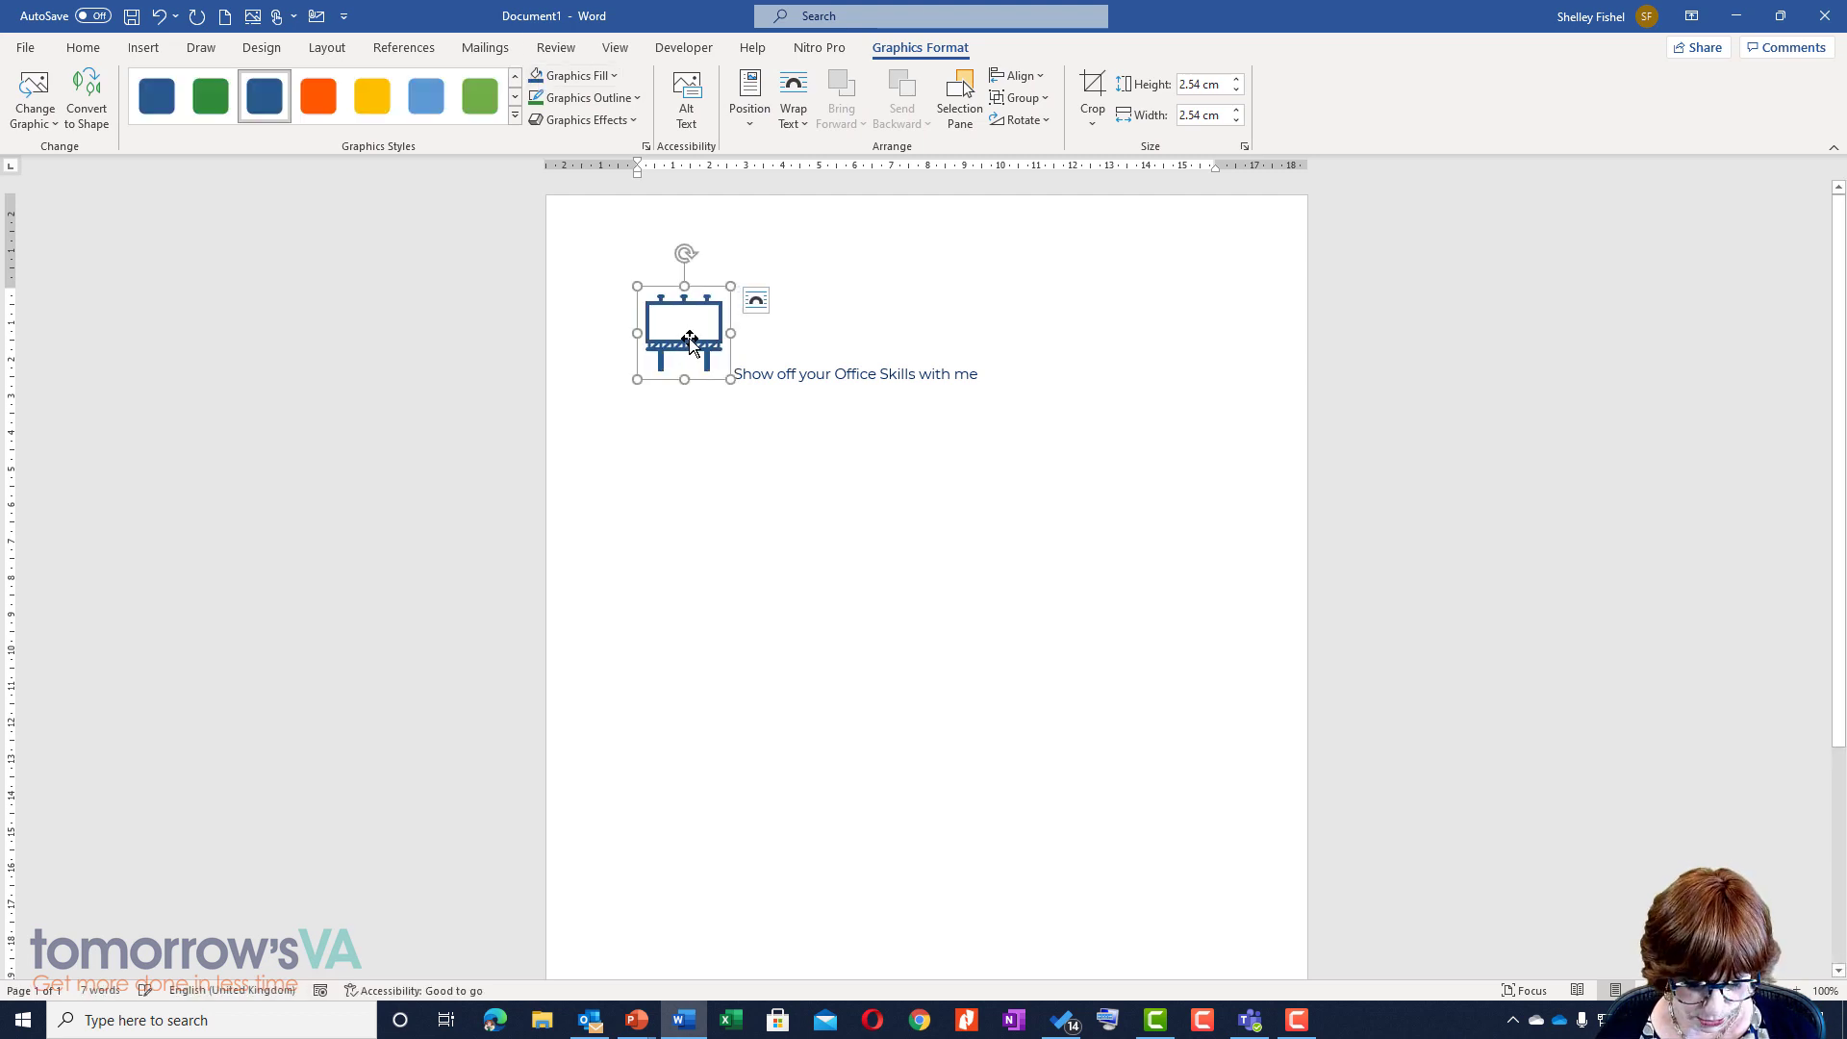
Place a copy of the billboard icon at the end of the text line and recolour it with the orange filled graphics style
key("ctrl+v")
left_click_drag(767, 340, 1138, 354)
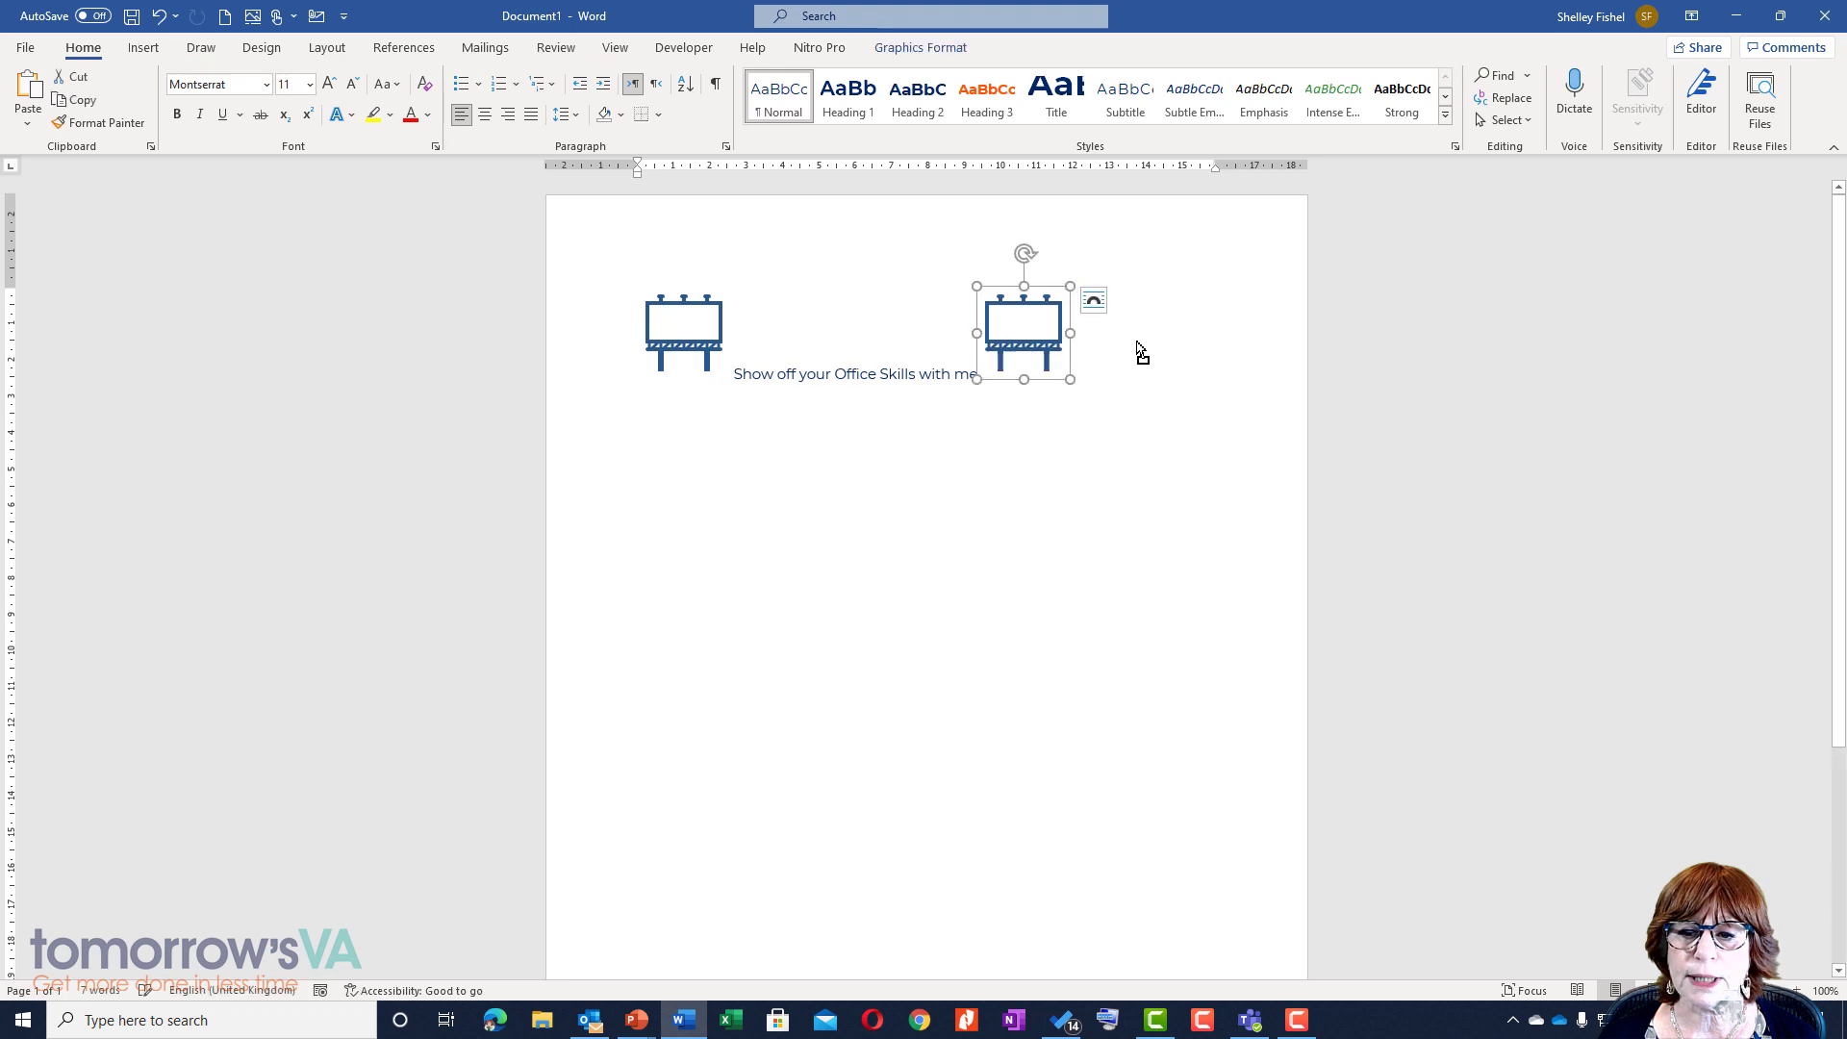
left_click(911, 50)
left_click(319, 95)
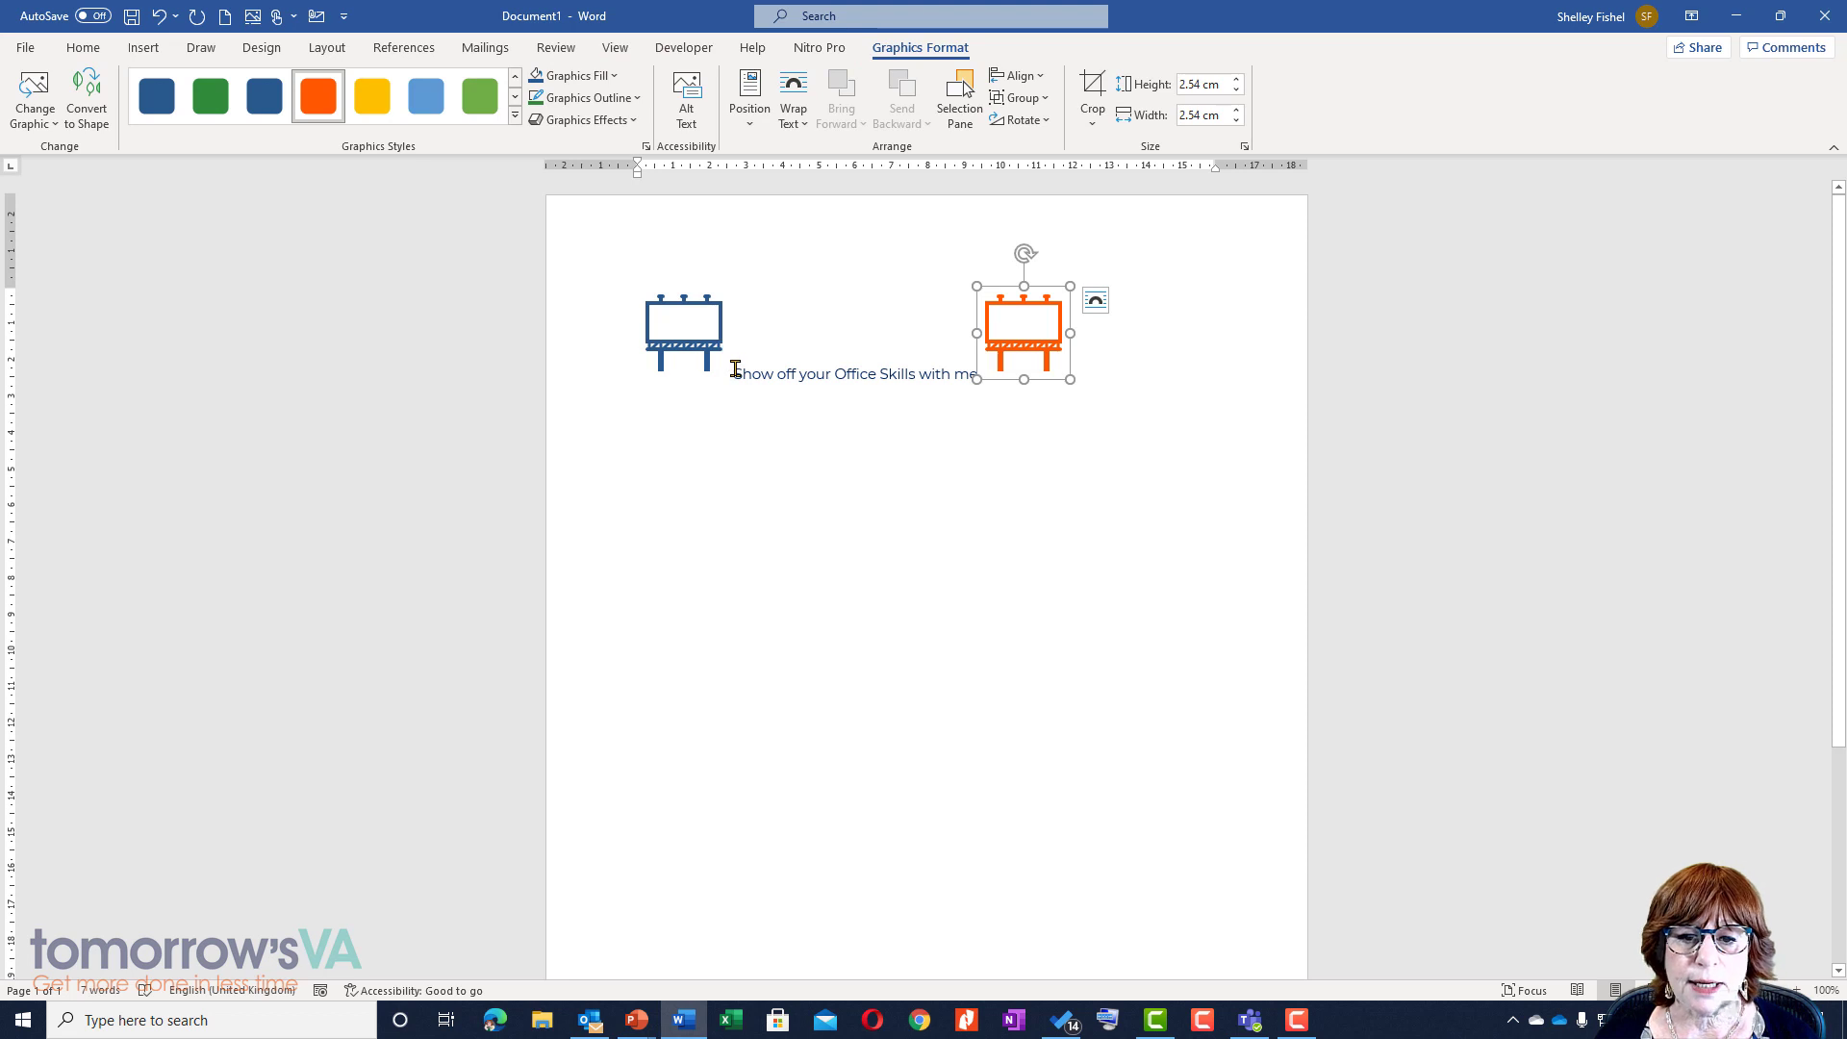
Apply the Heading 1 style to the text "Show off your Office Skills with me" between the two billboard icons
left_click_drag(733, 371, 979, 370)
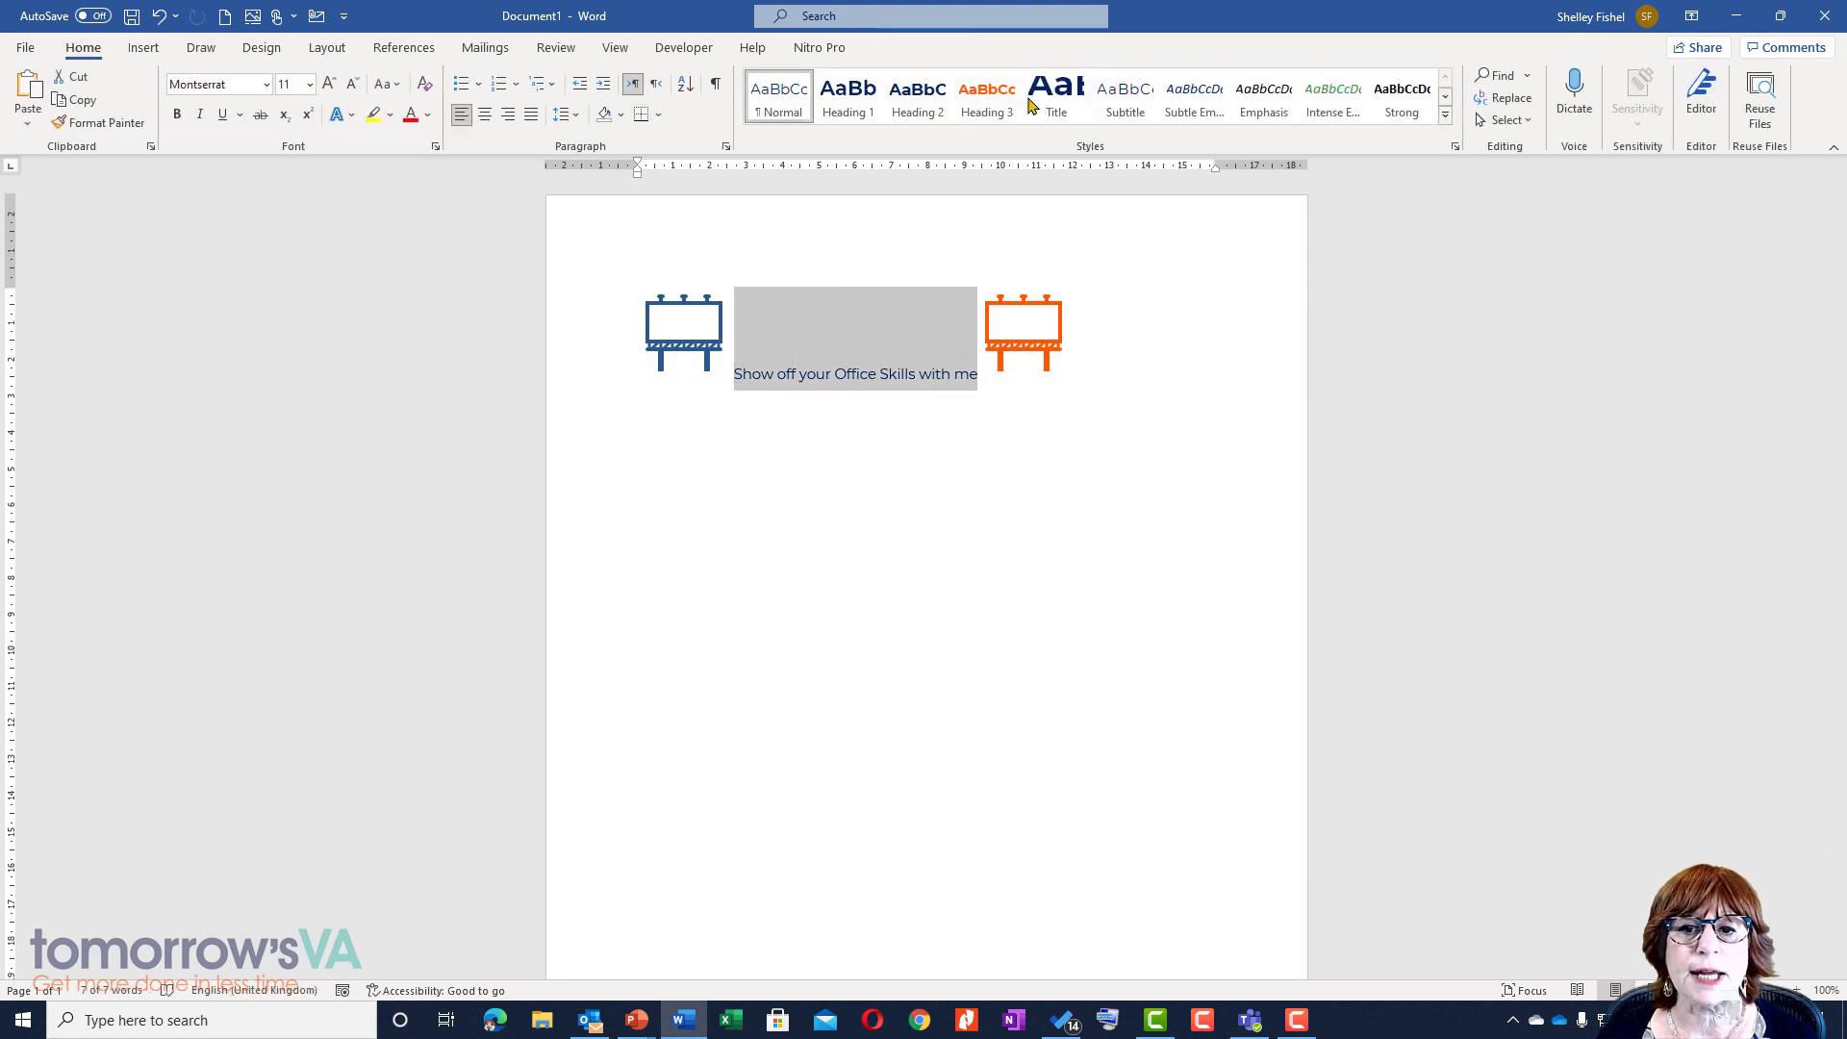
left_click(1044, 101)
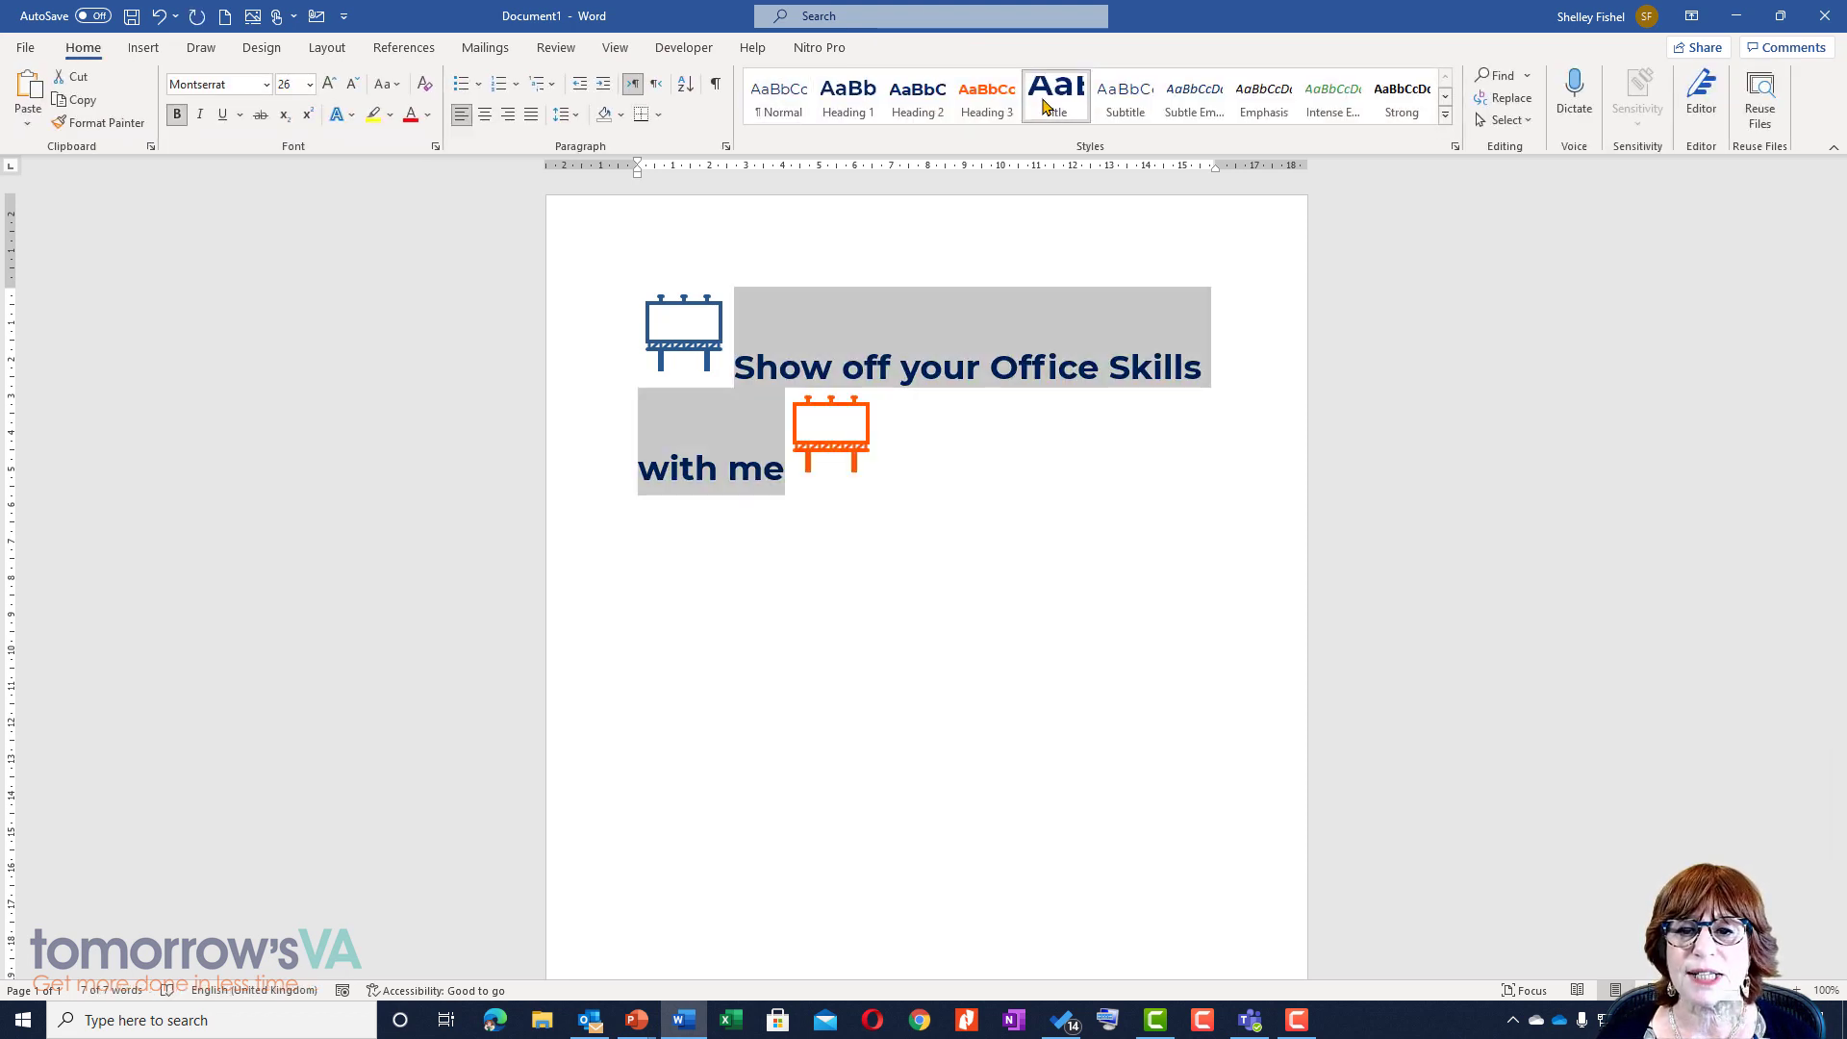
left_click(848, 96)
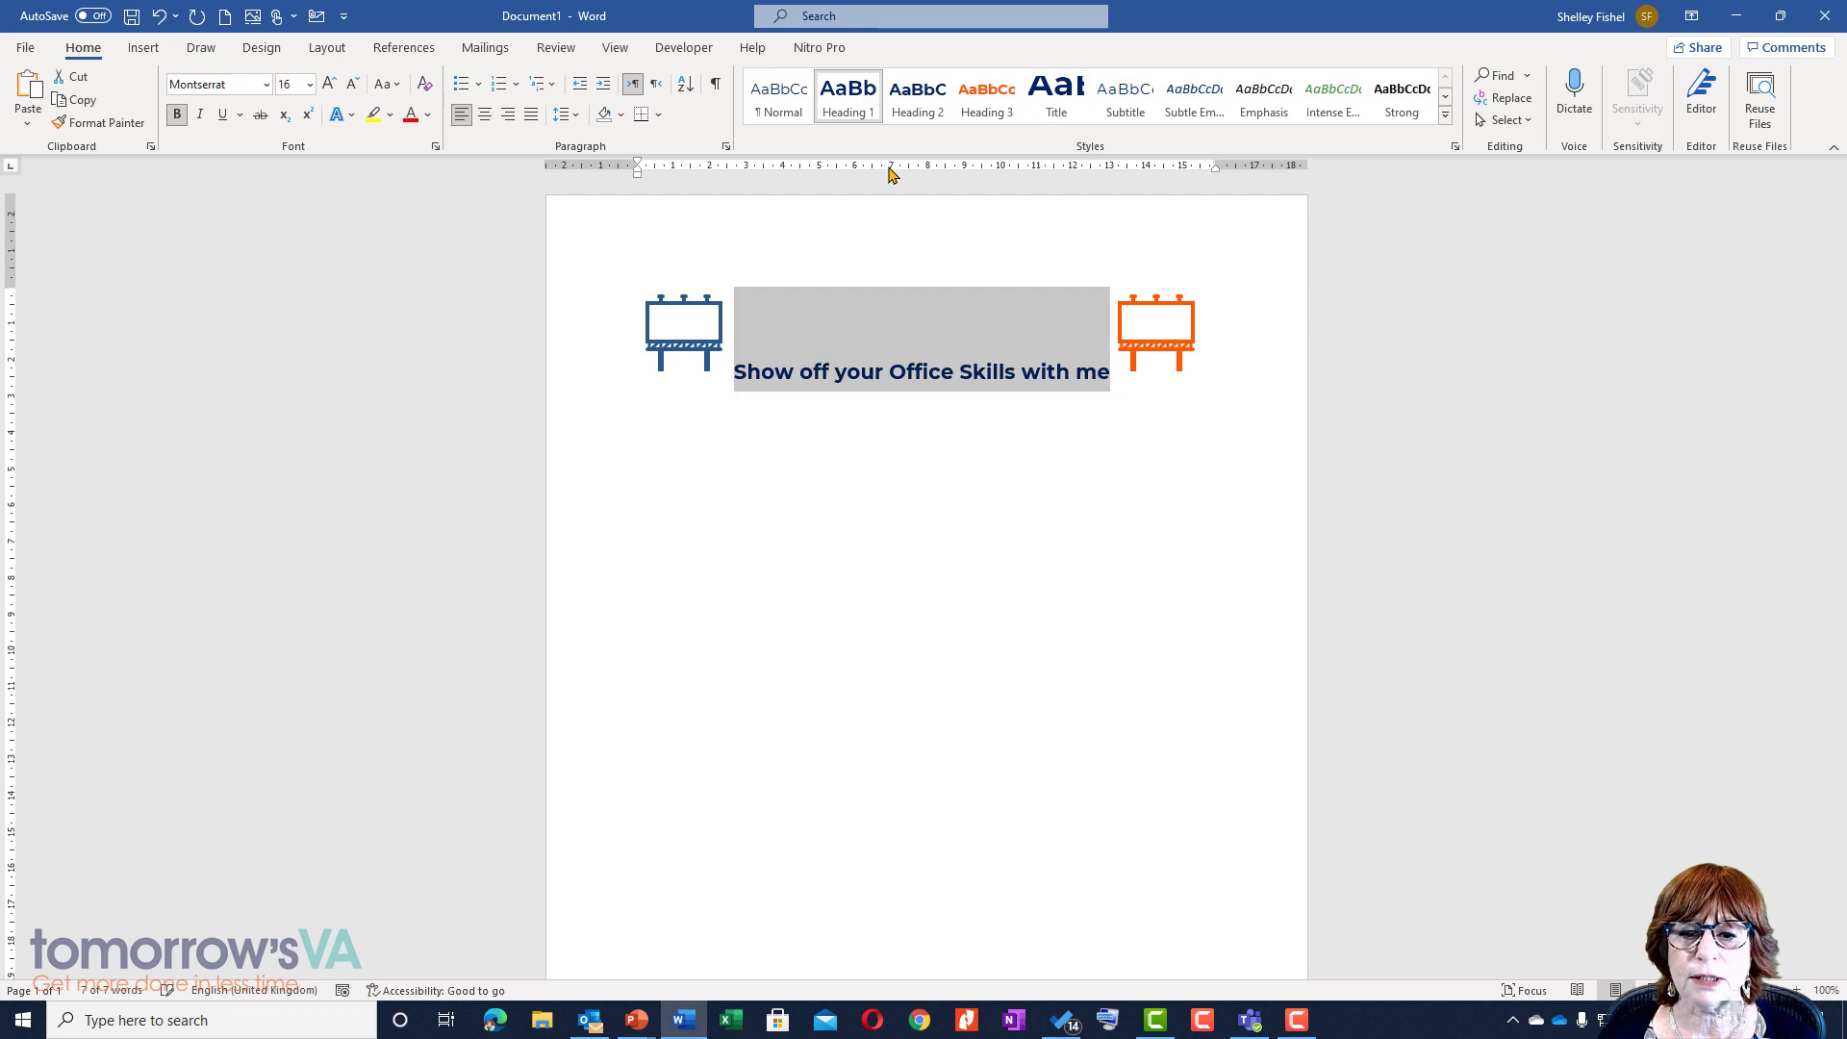
left_click(797, 306)
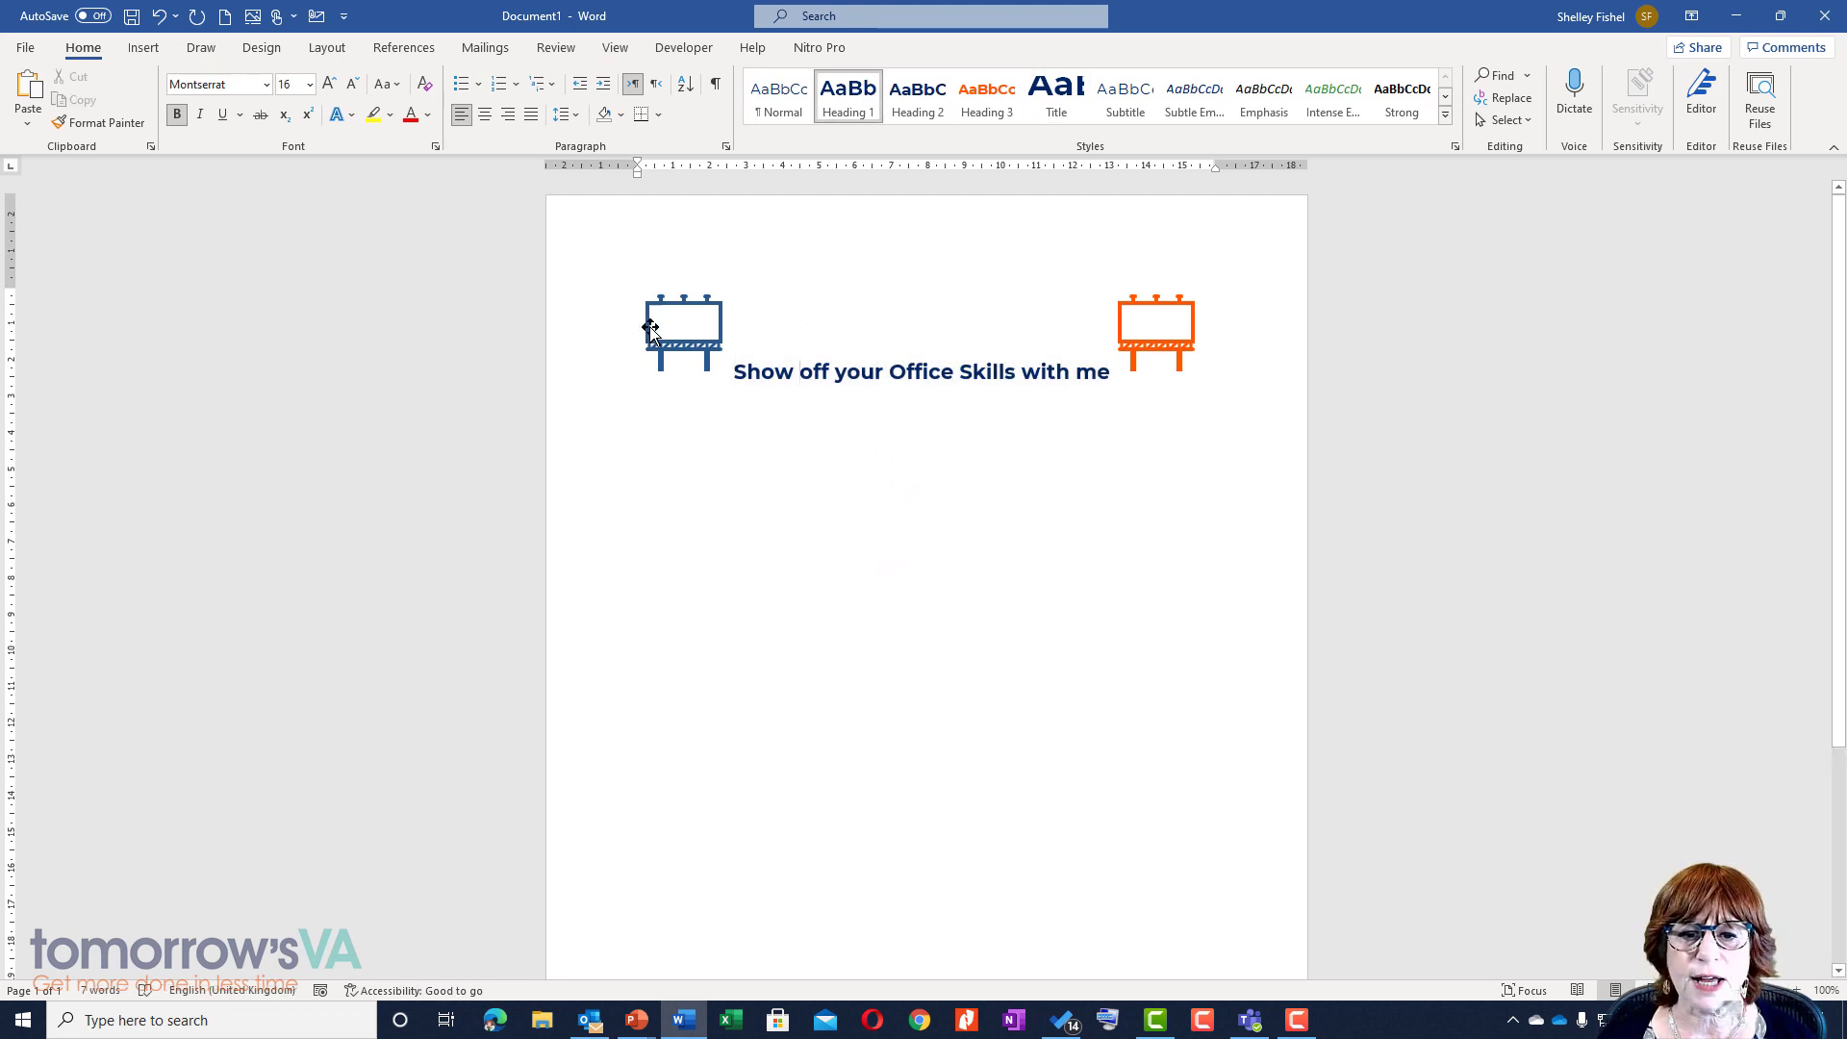
Set the layout of both the blue and the orange billboard icons to In Front of Text
left_click_drag(653, 332, 659, 383)
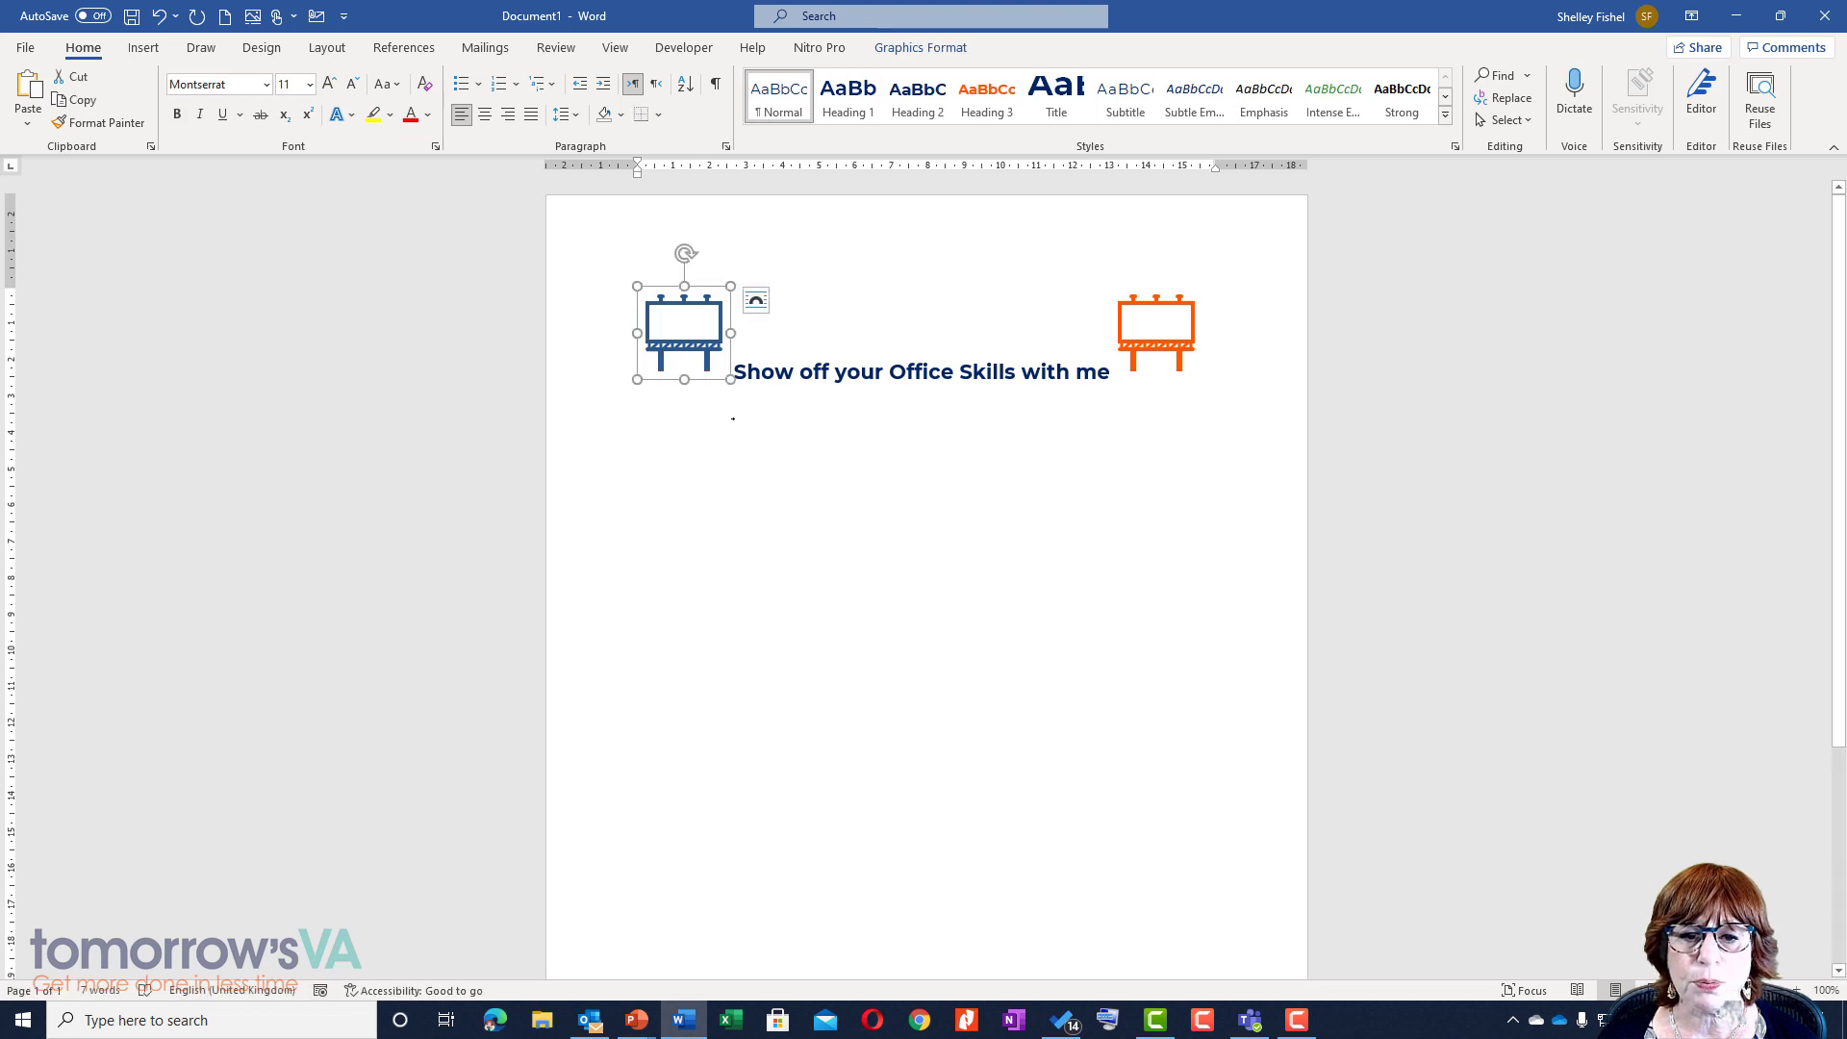
left_click(756, 300)
left_click(897, 480)
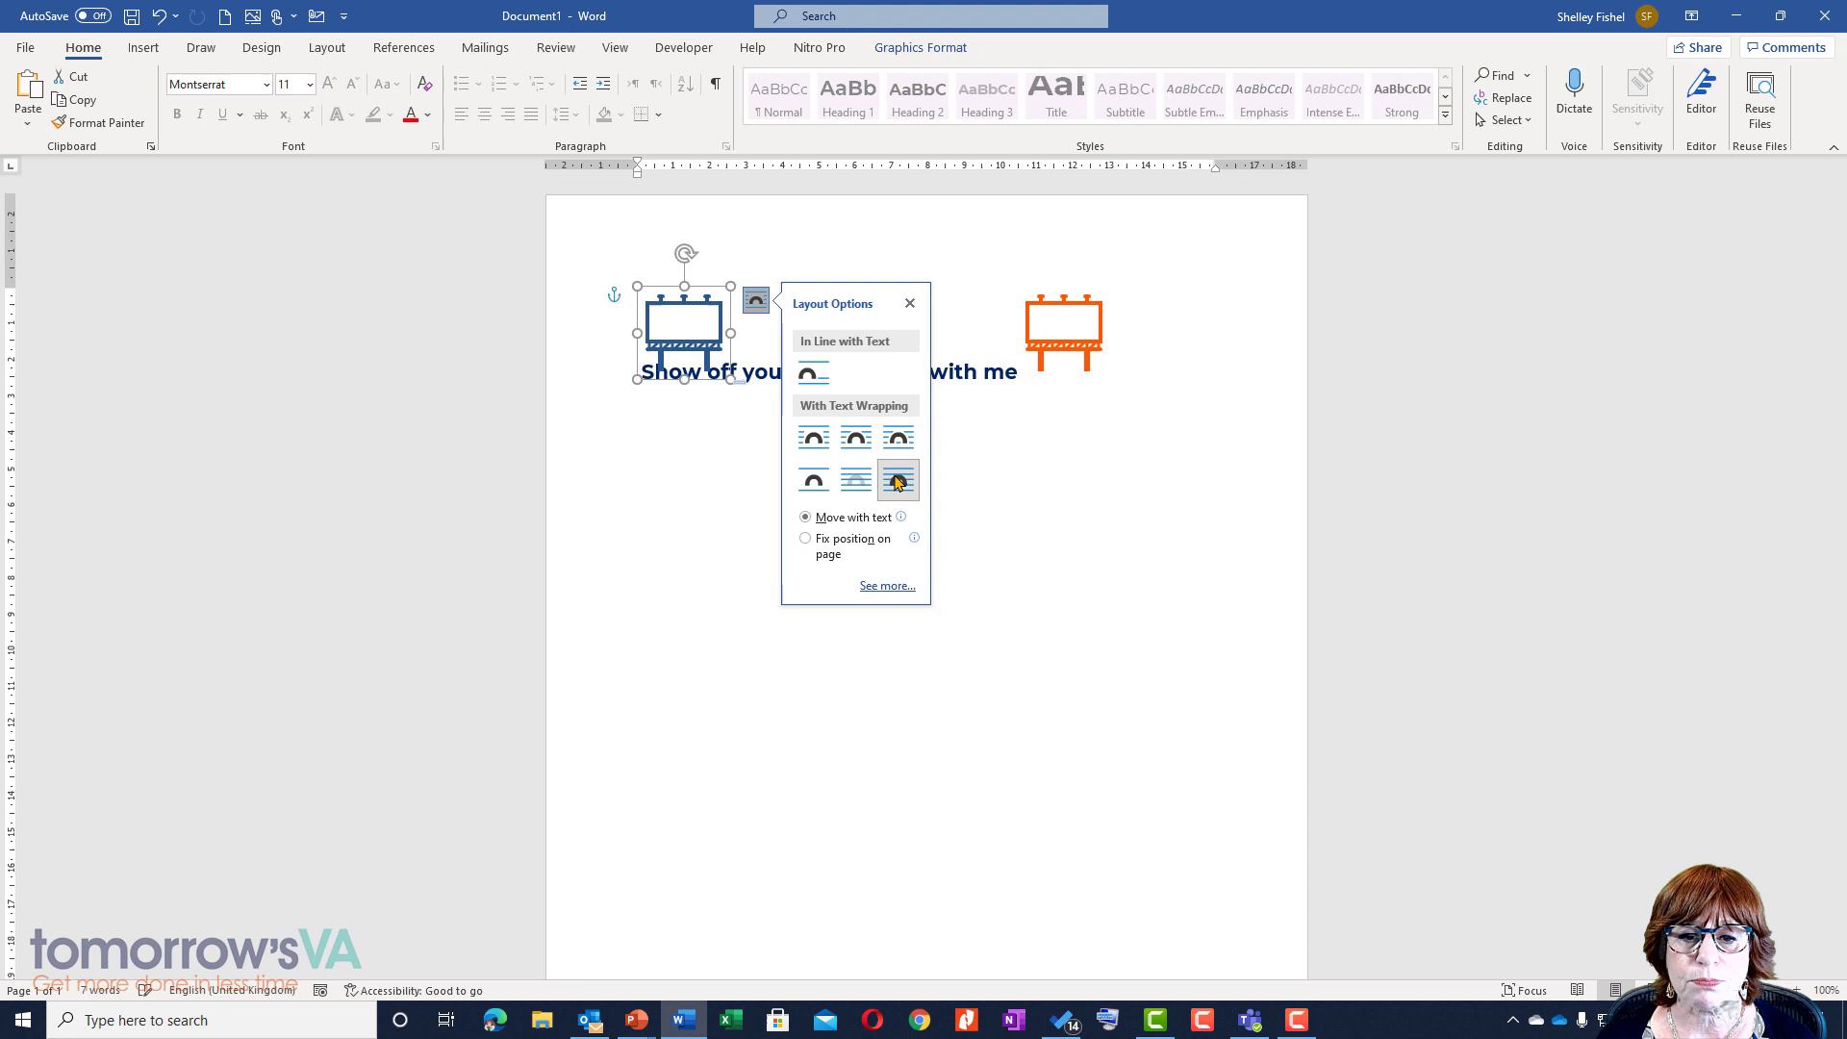
left_click(1066, 316)
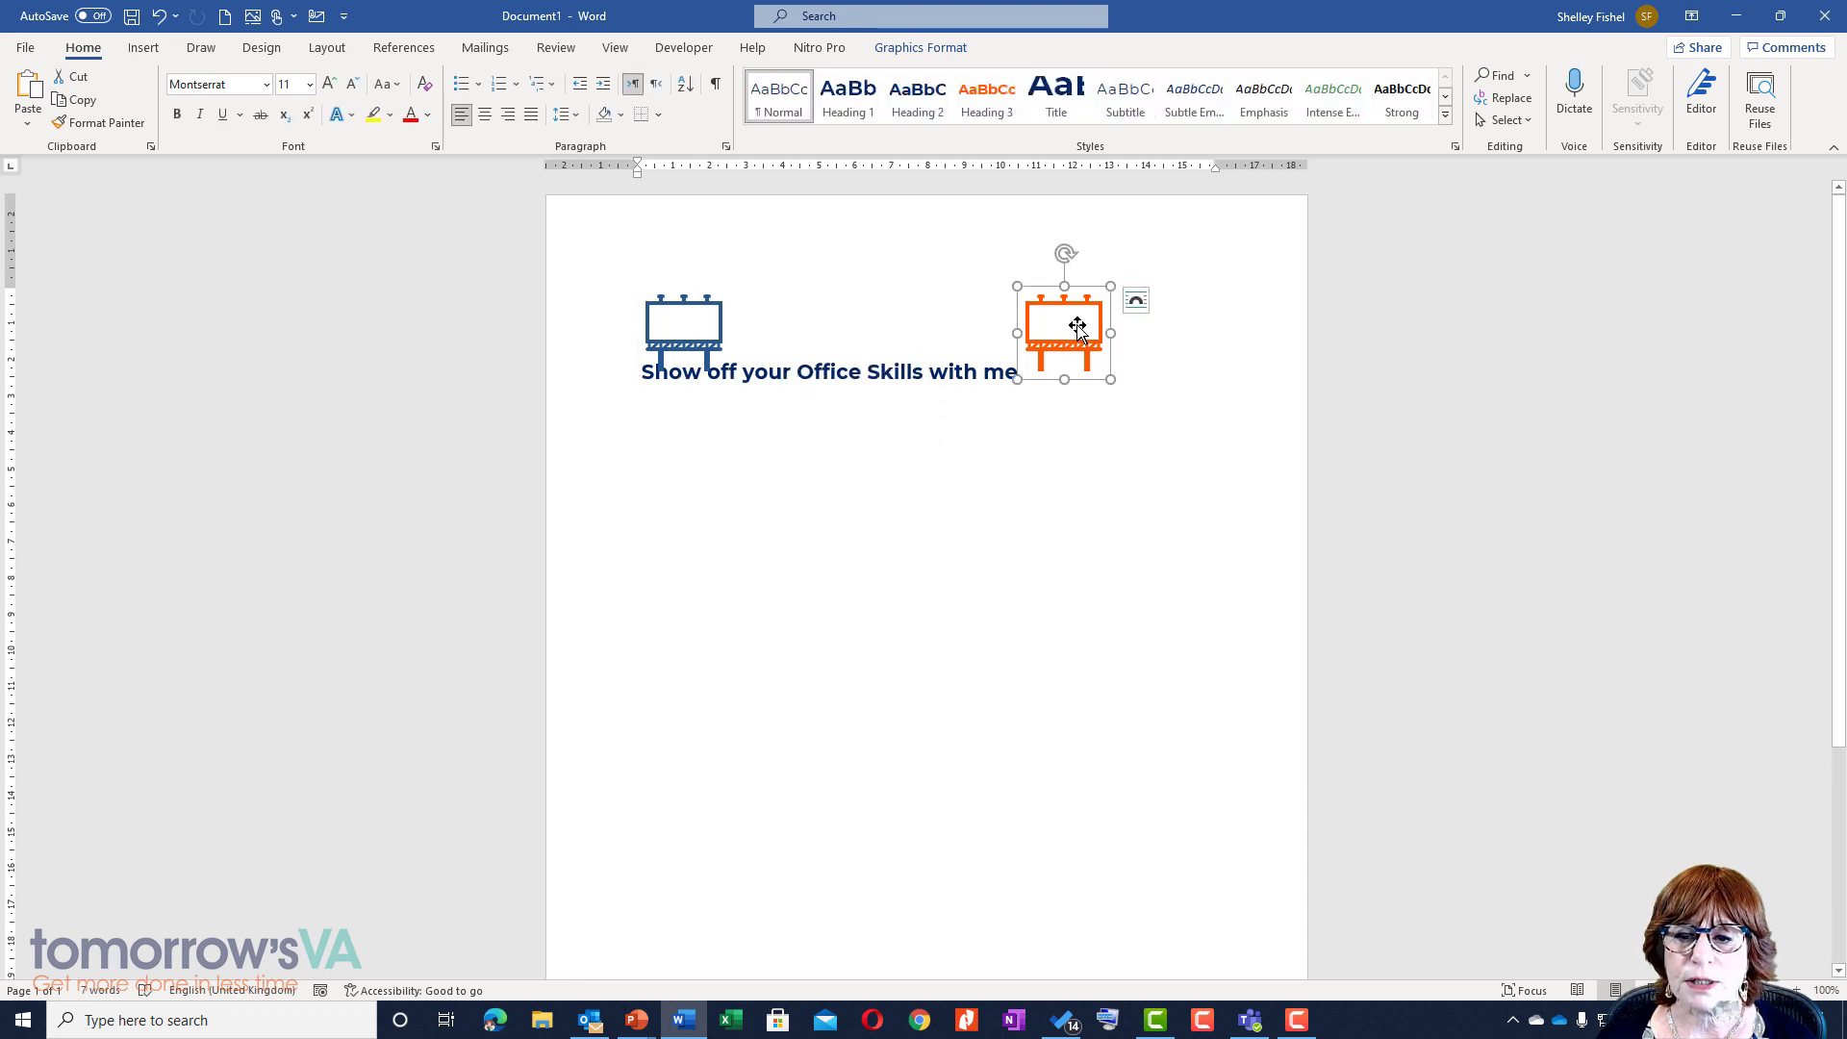
left_click(1136, 302)
left_click(1277, 480)
Centre the heading text and place the blue billboard icon just before it and the orange one just after it
left_click_drag(1068, 327, 1174, 308)
left_click_drag(666, 327, 654, 440)
left_click(644, 305)
left_click(783, 300)
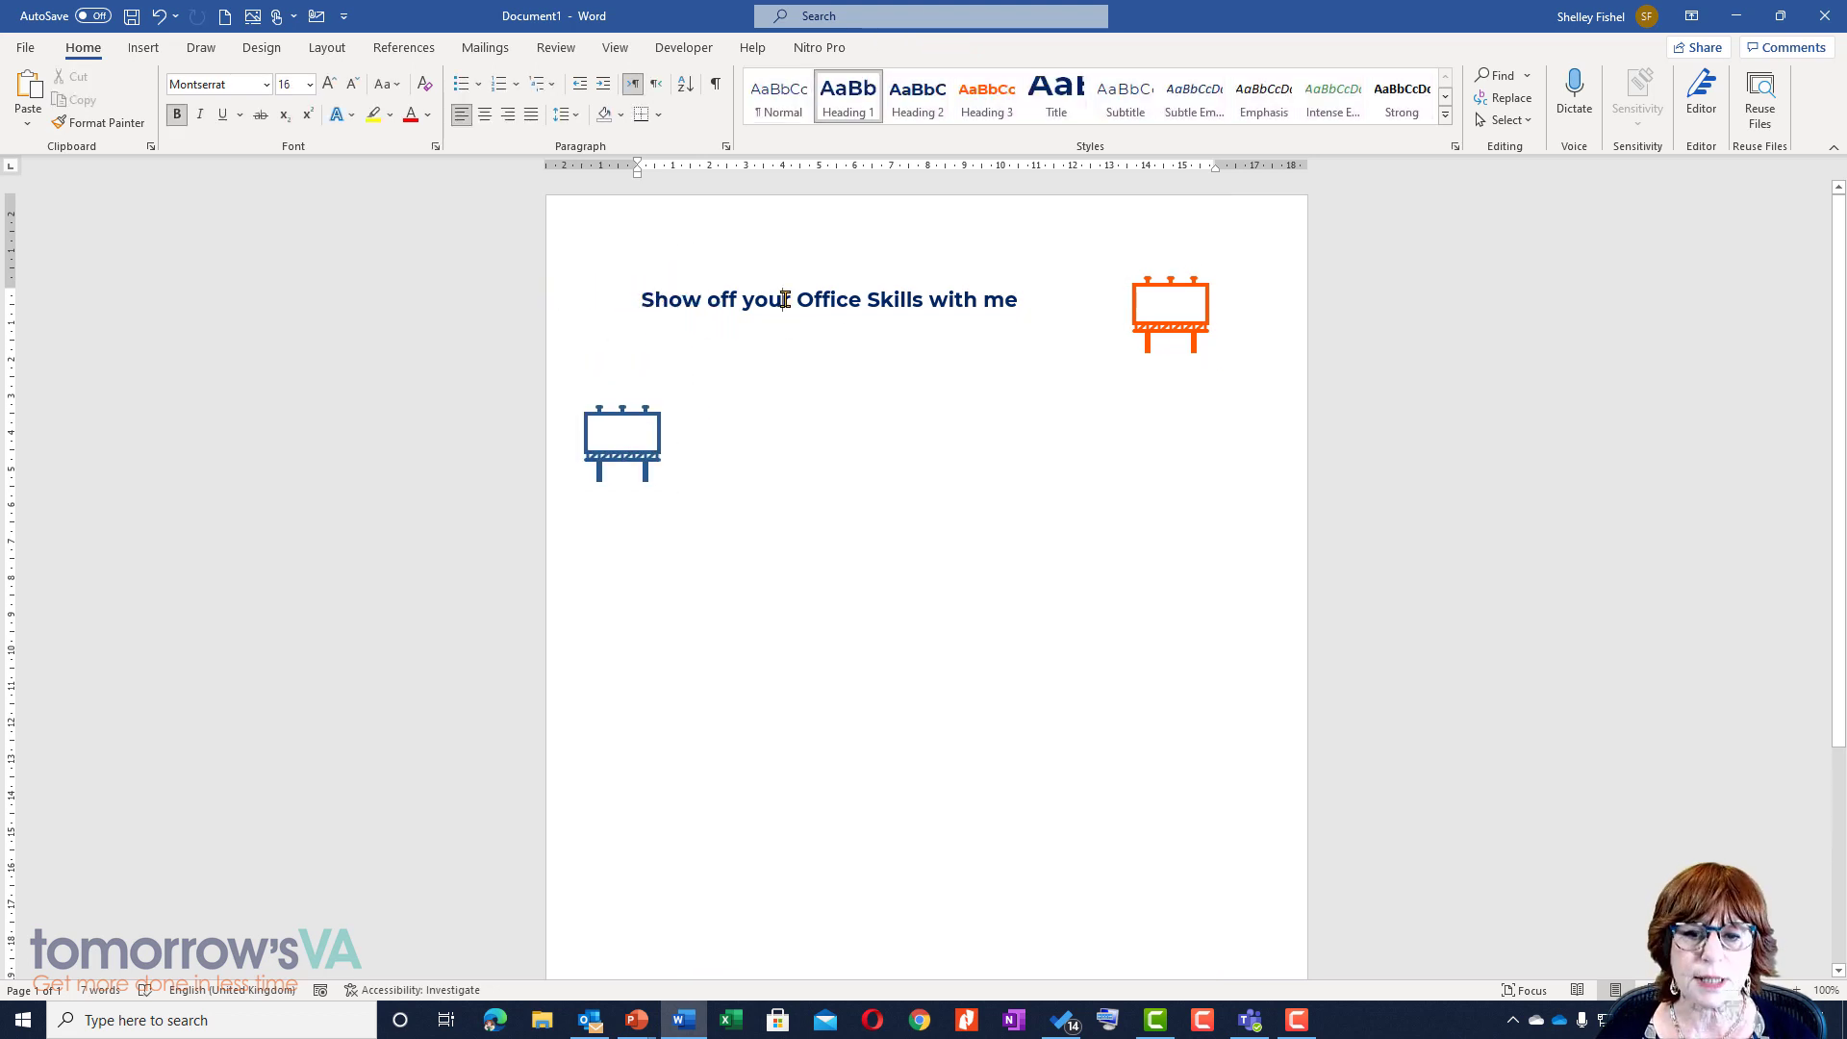
key("ctrl+e")
left_click_drag(599, 464, 660, 321)
left_click(863, 448)
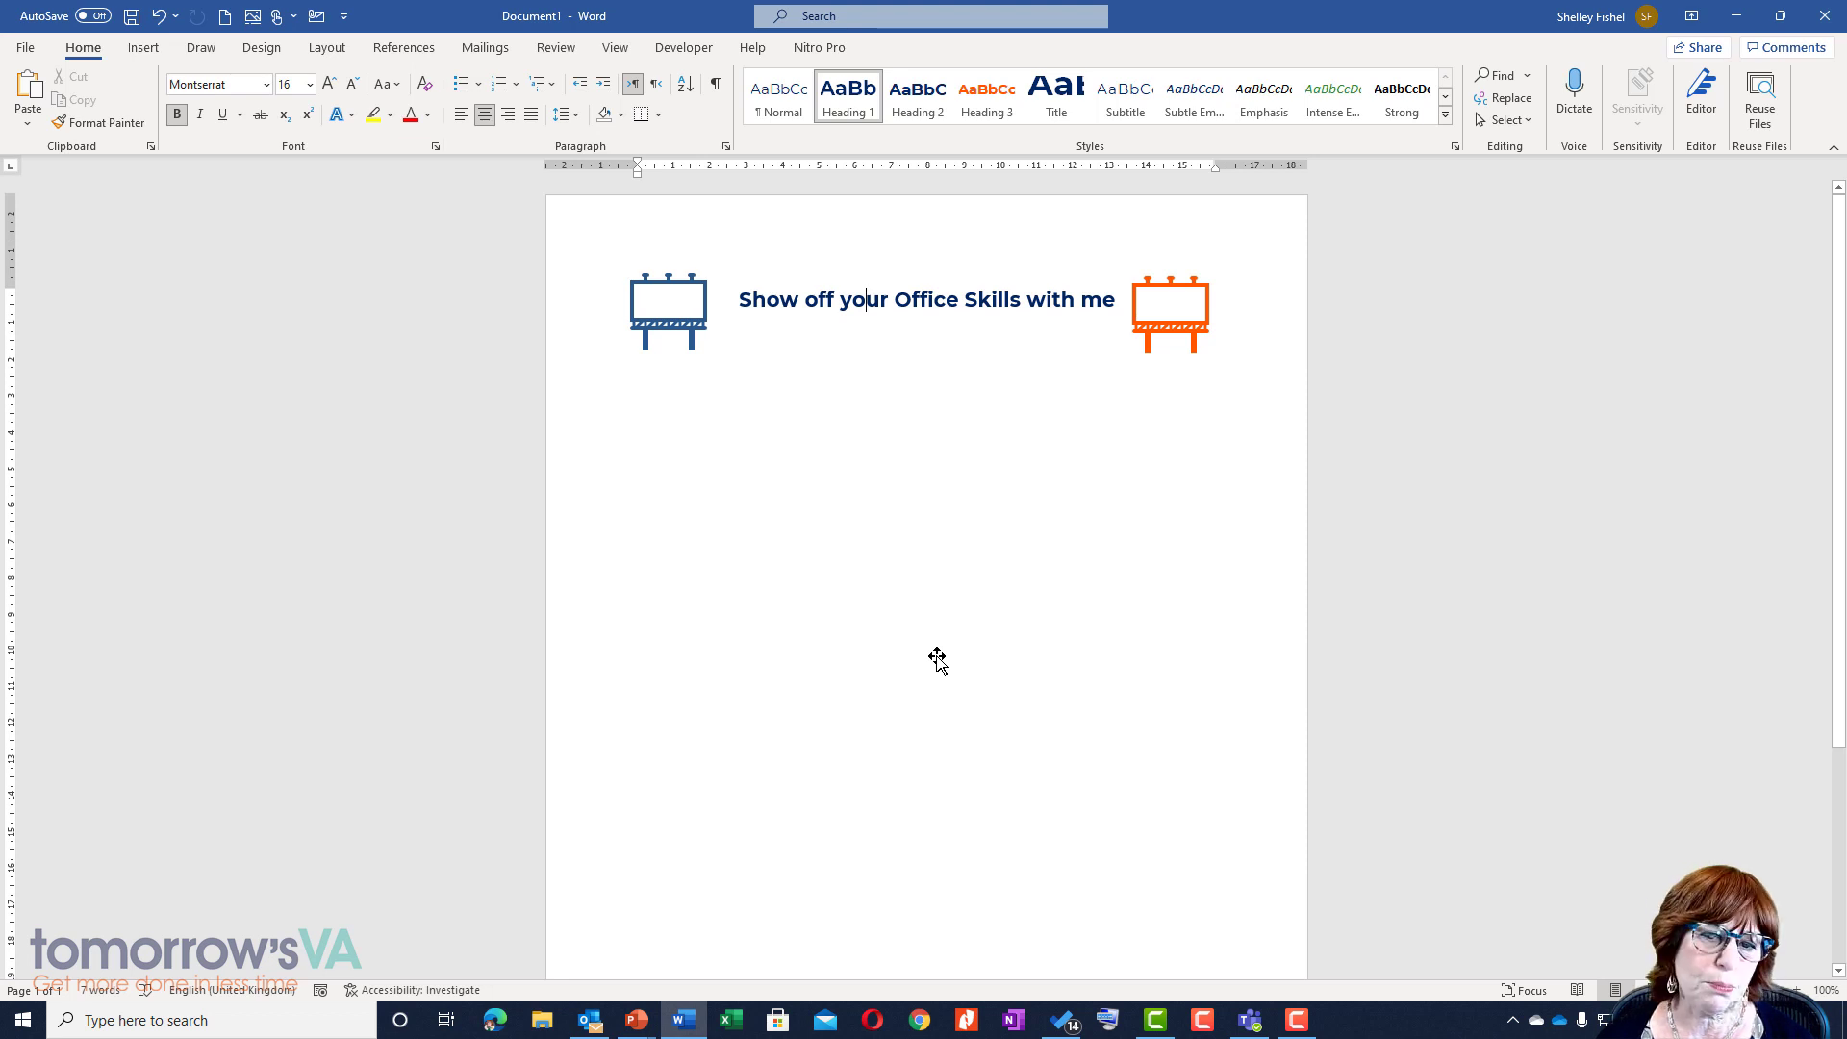
Save the whole banner line to the AutoText gallery as "skills" in the General category of Normal.dotm, with the option Insert content only
left_click(598, 298)
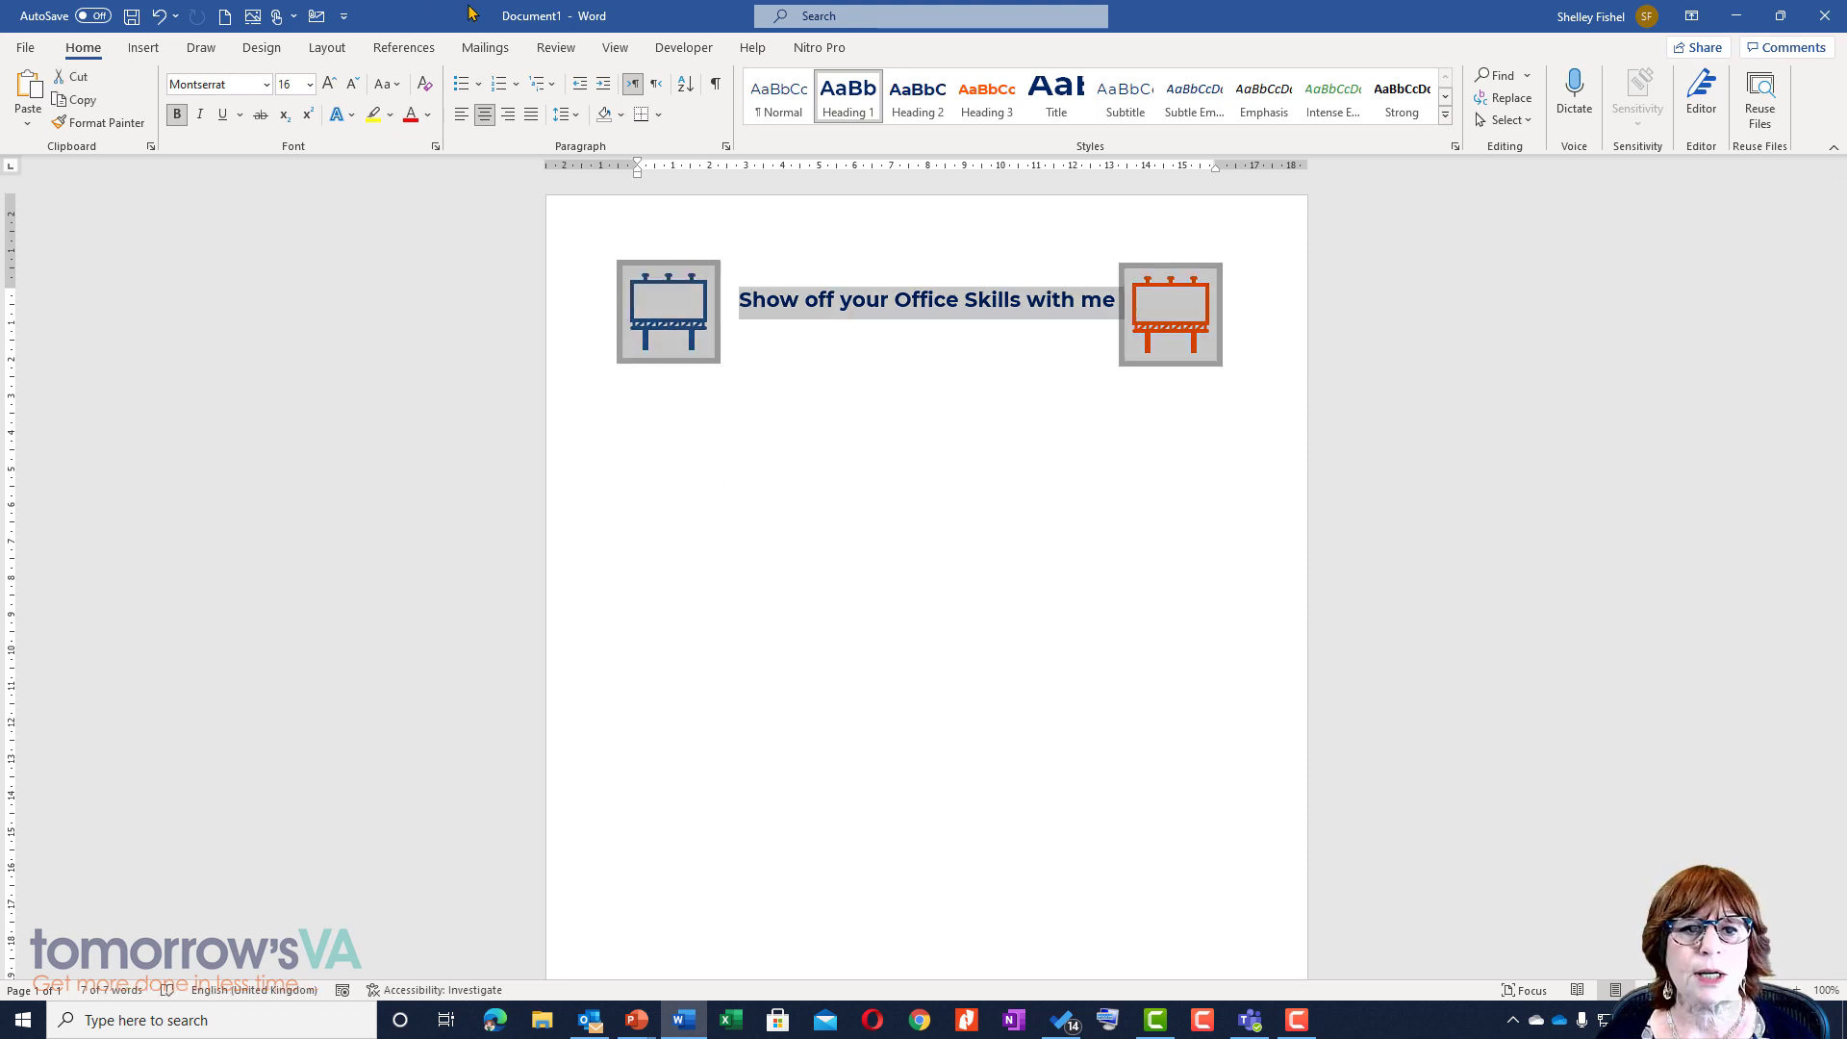
left_click(143, 47)
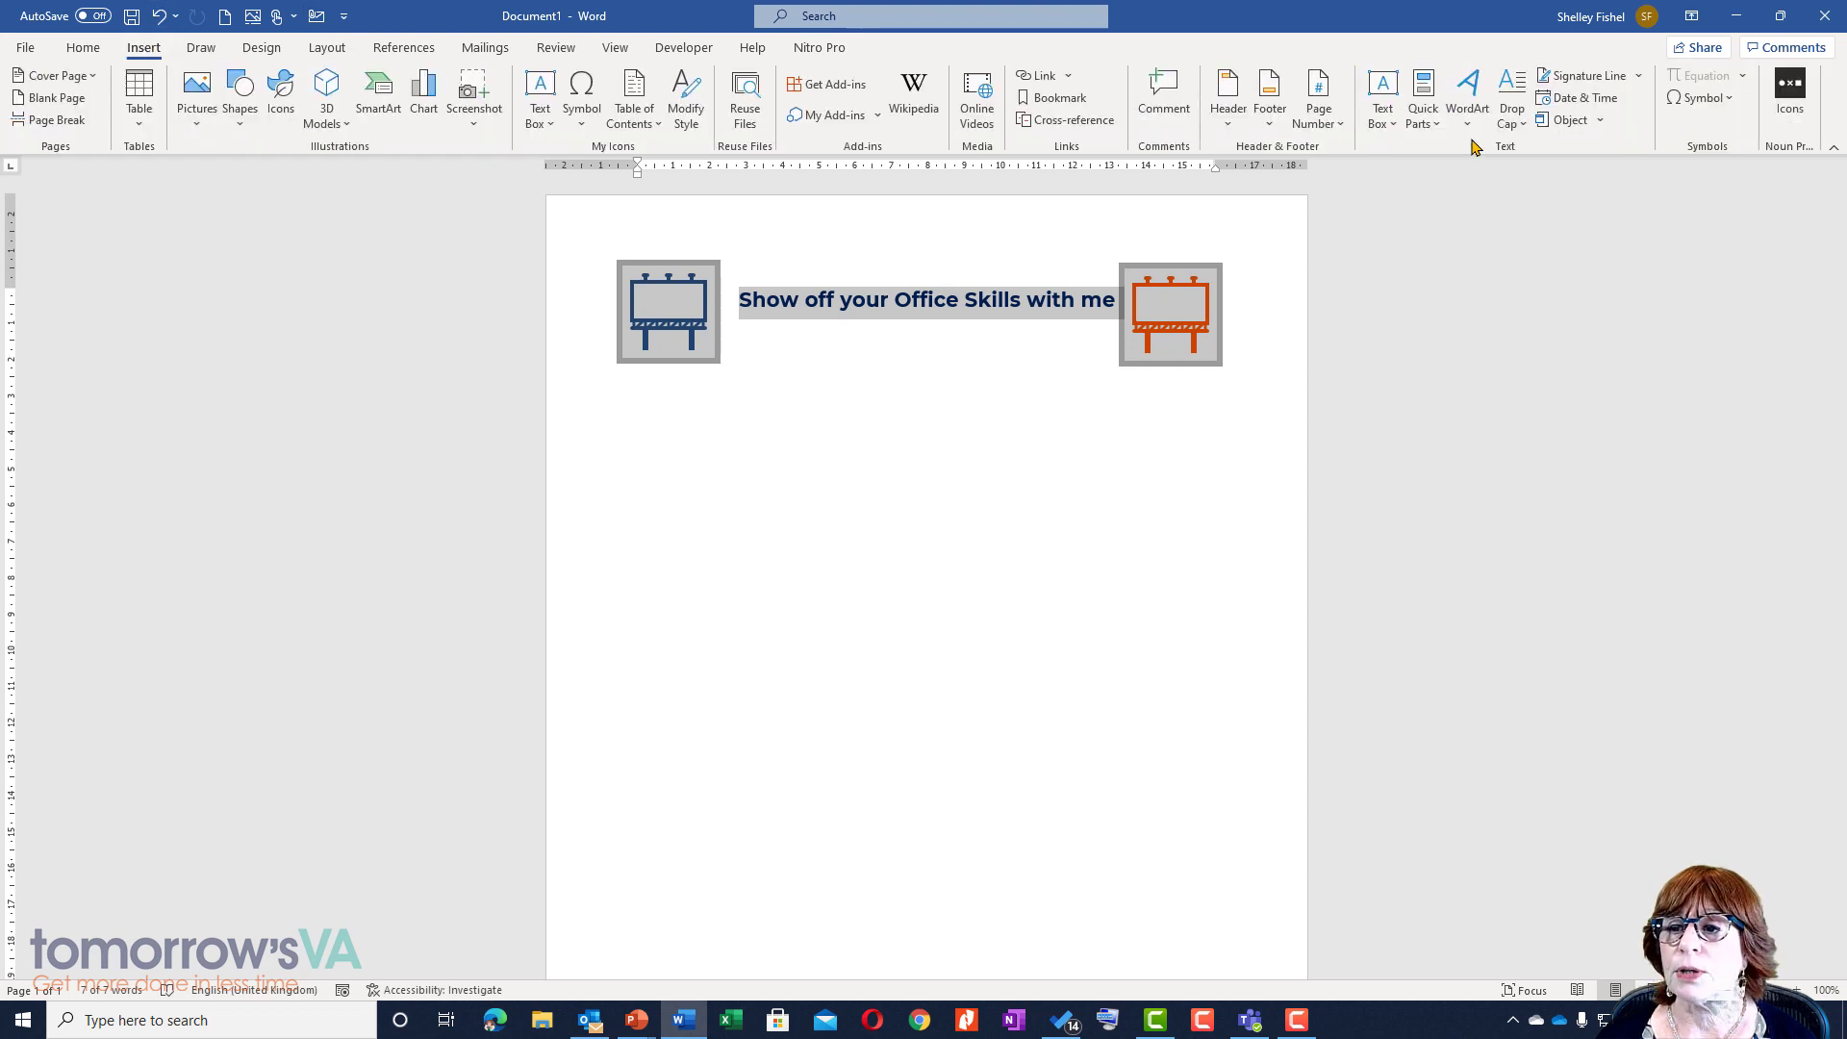
left_click(1423, 103)
mouse_move(1470, 162)
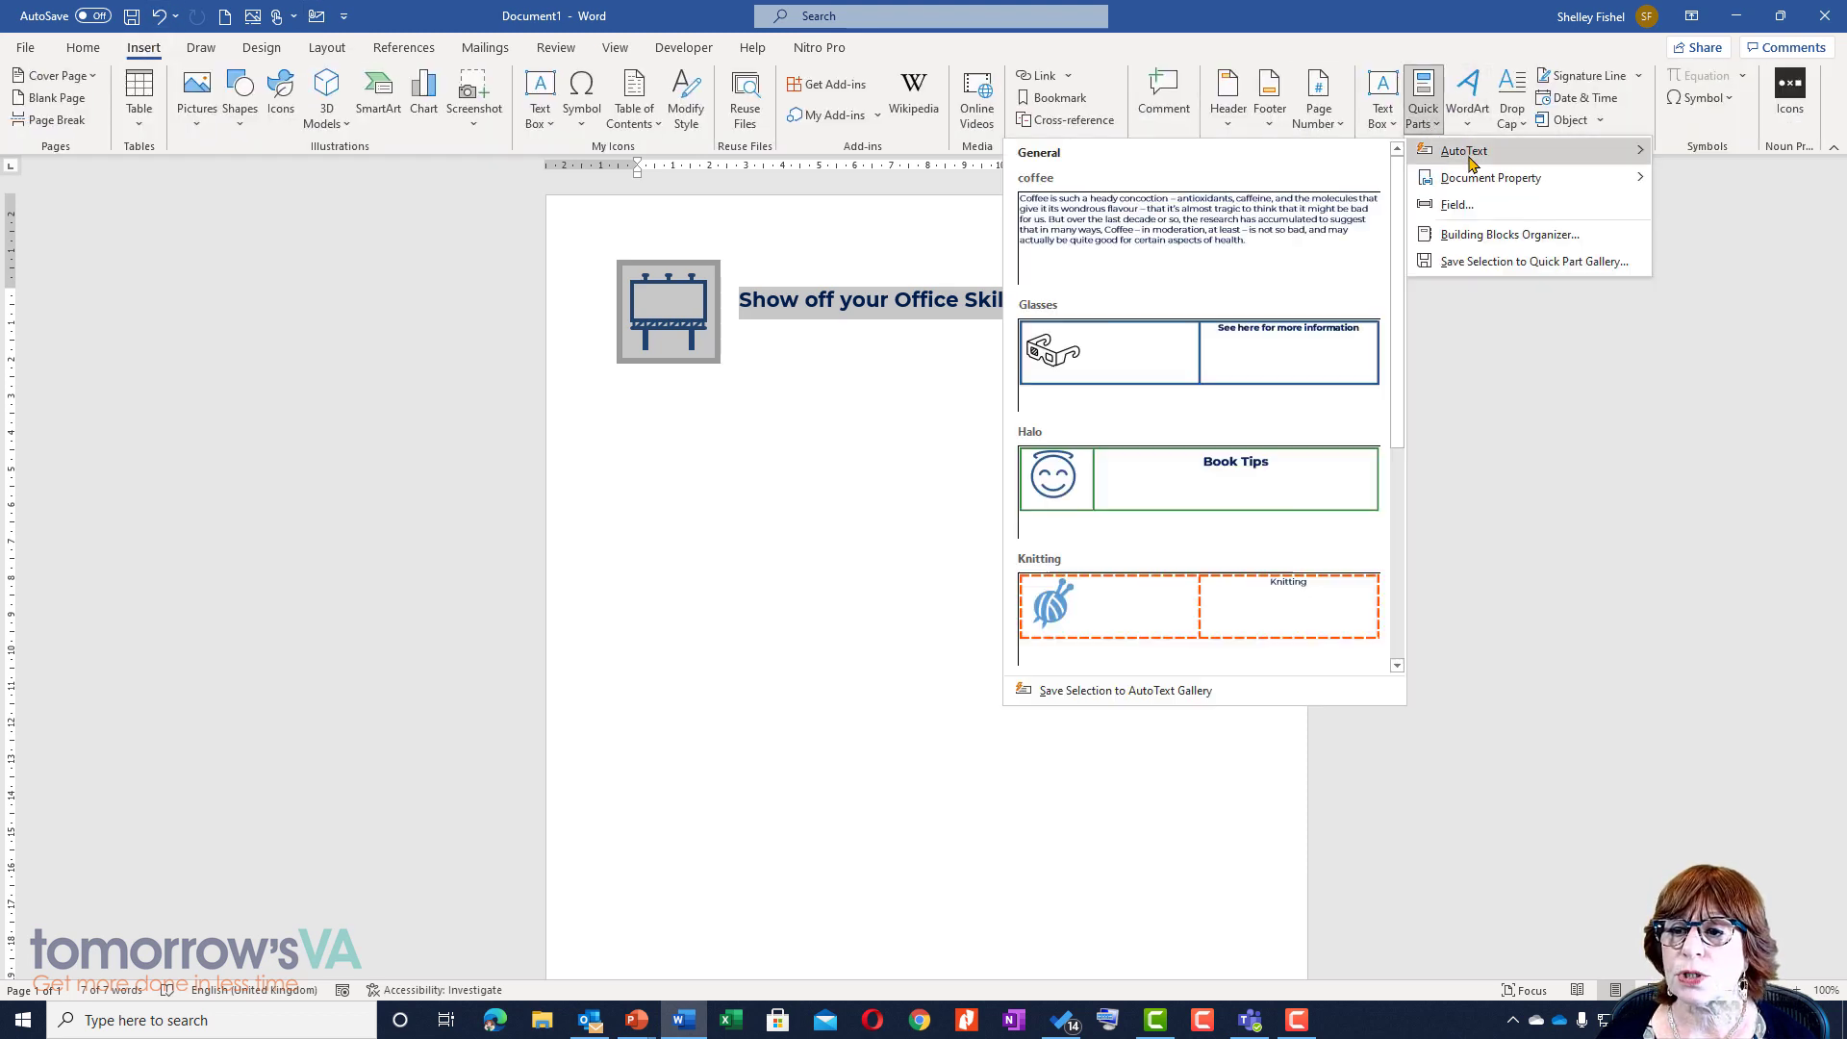
left_click(1140, 691)
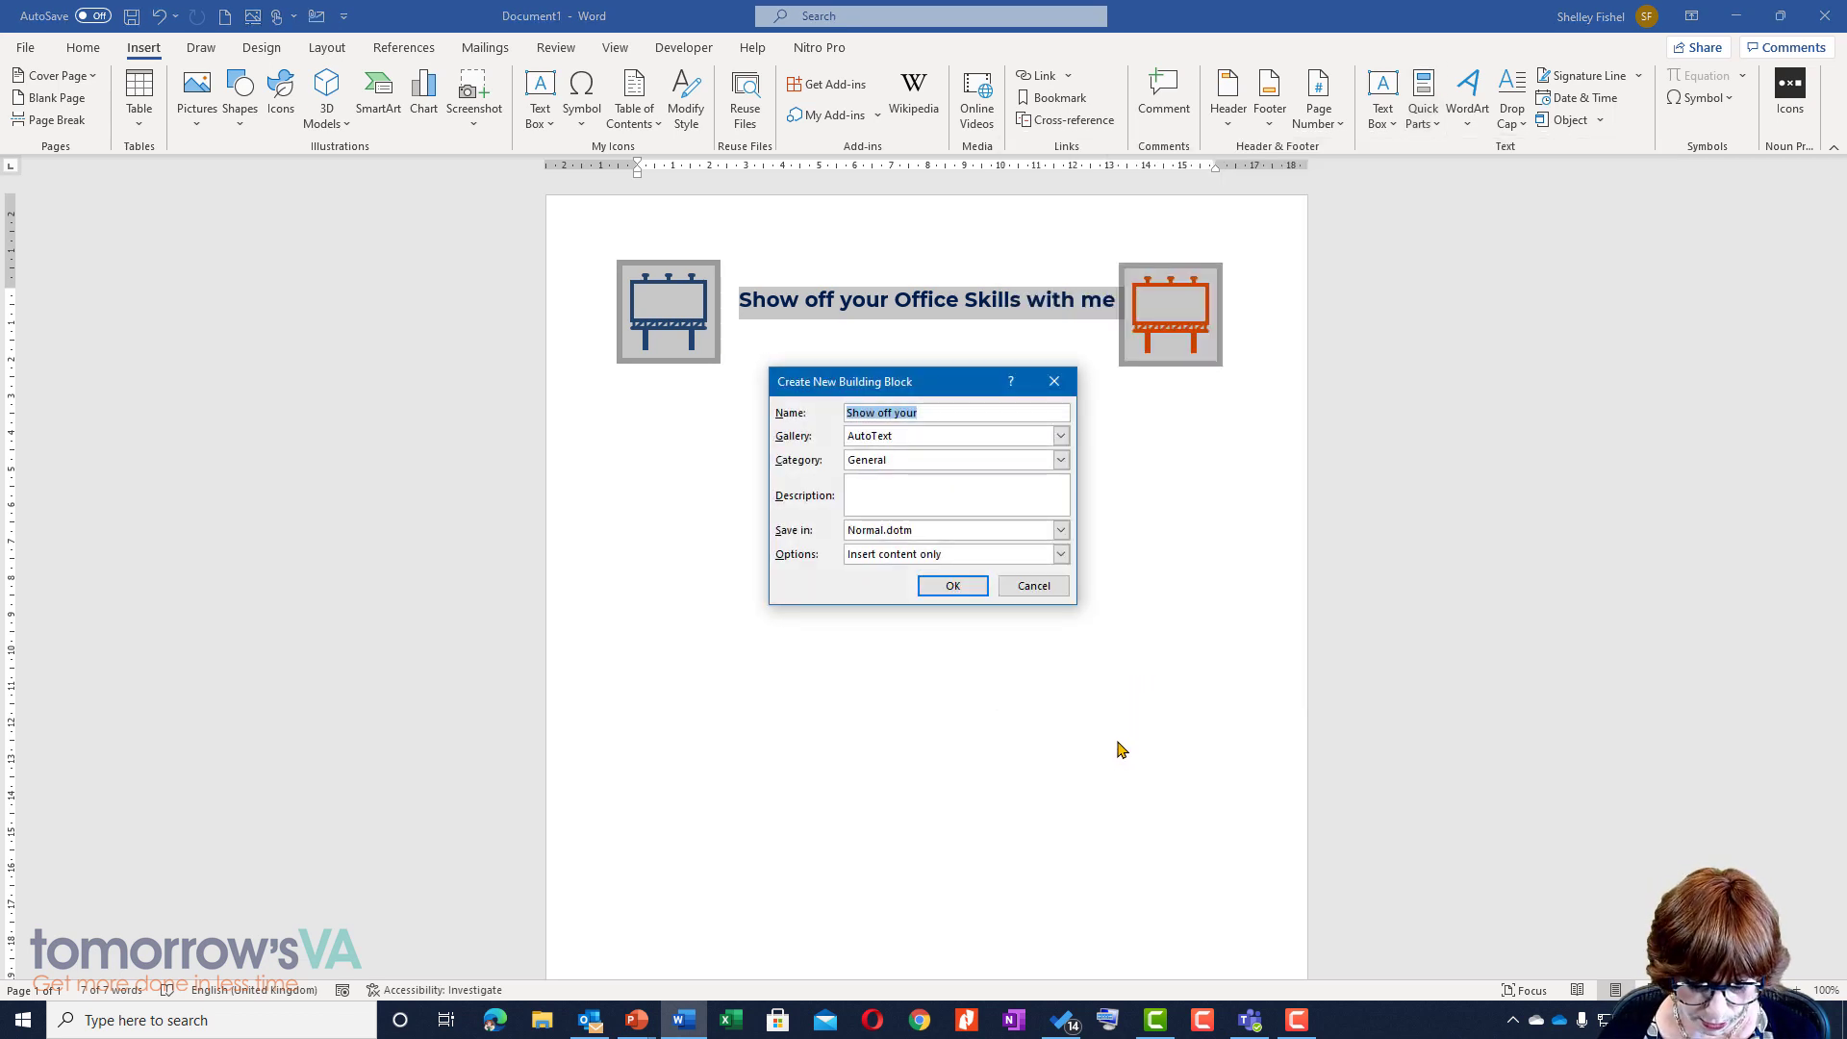
type("skills")
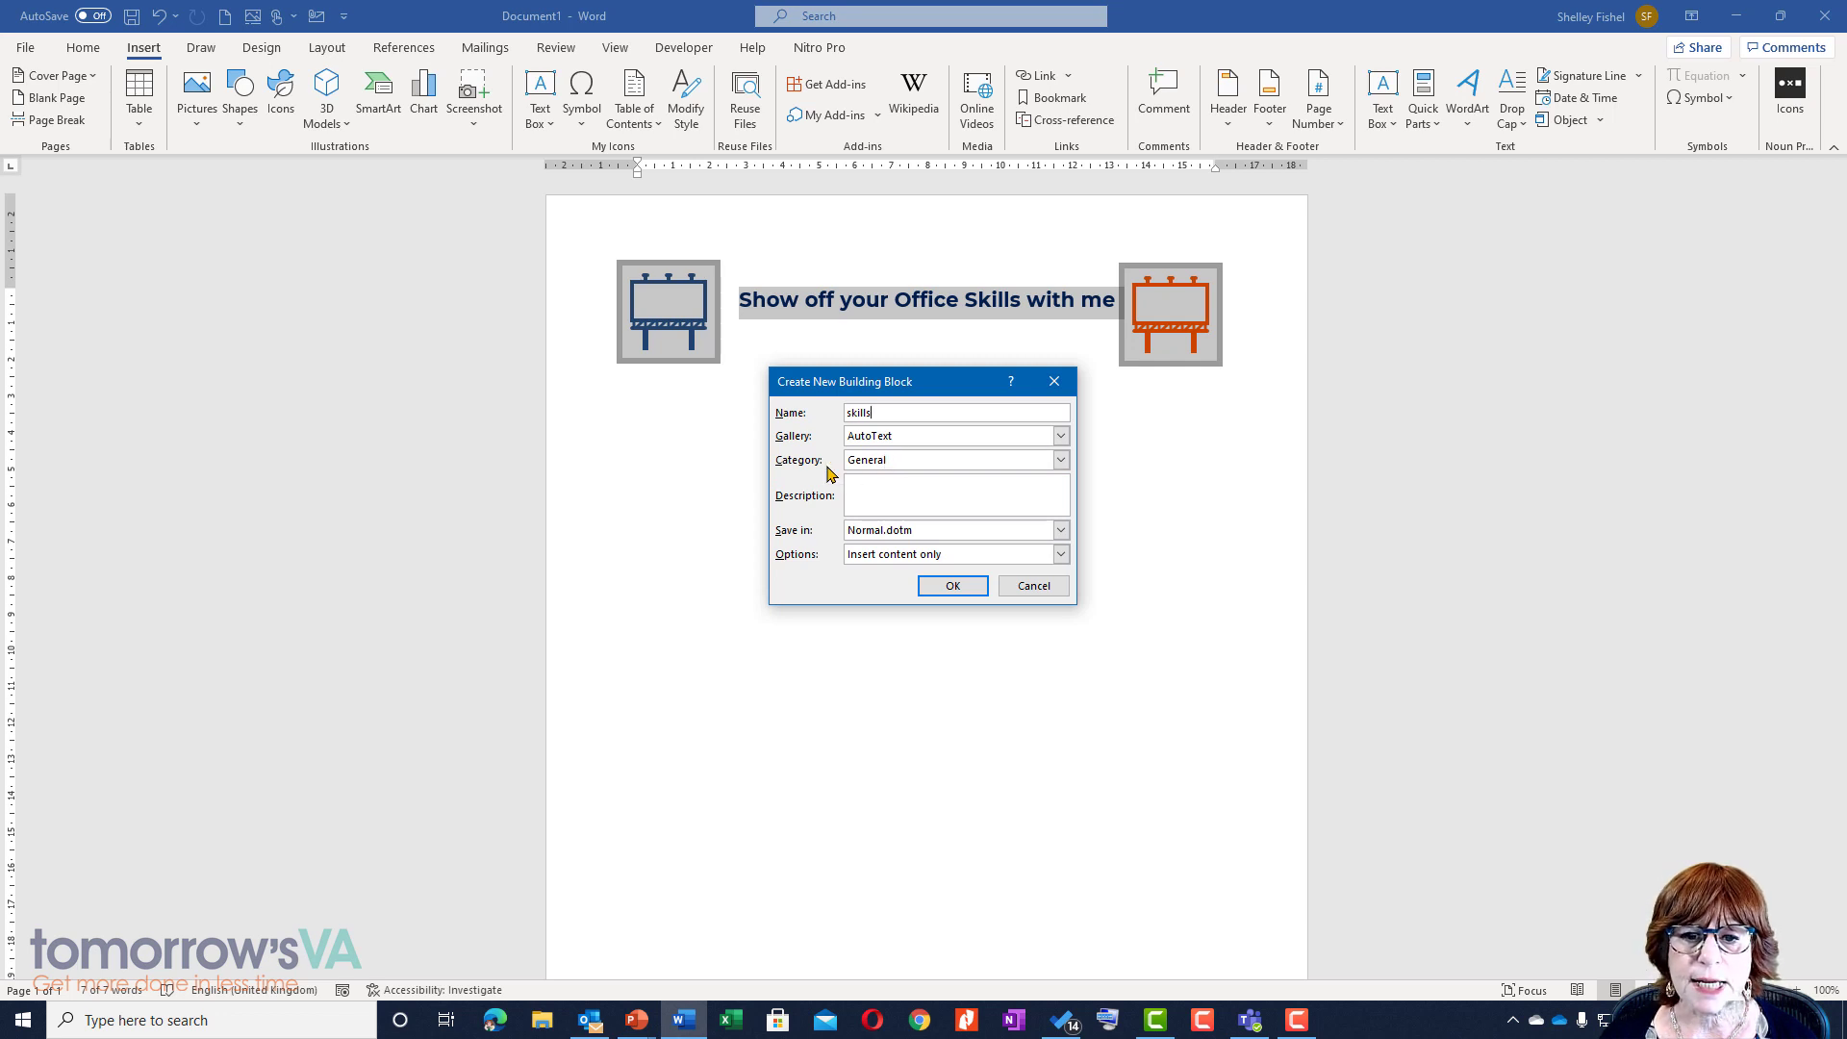
left_click(871, 462)
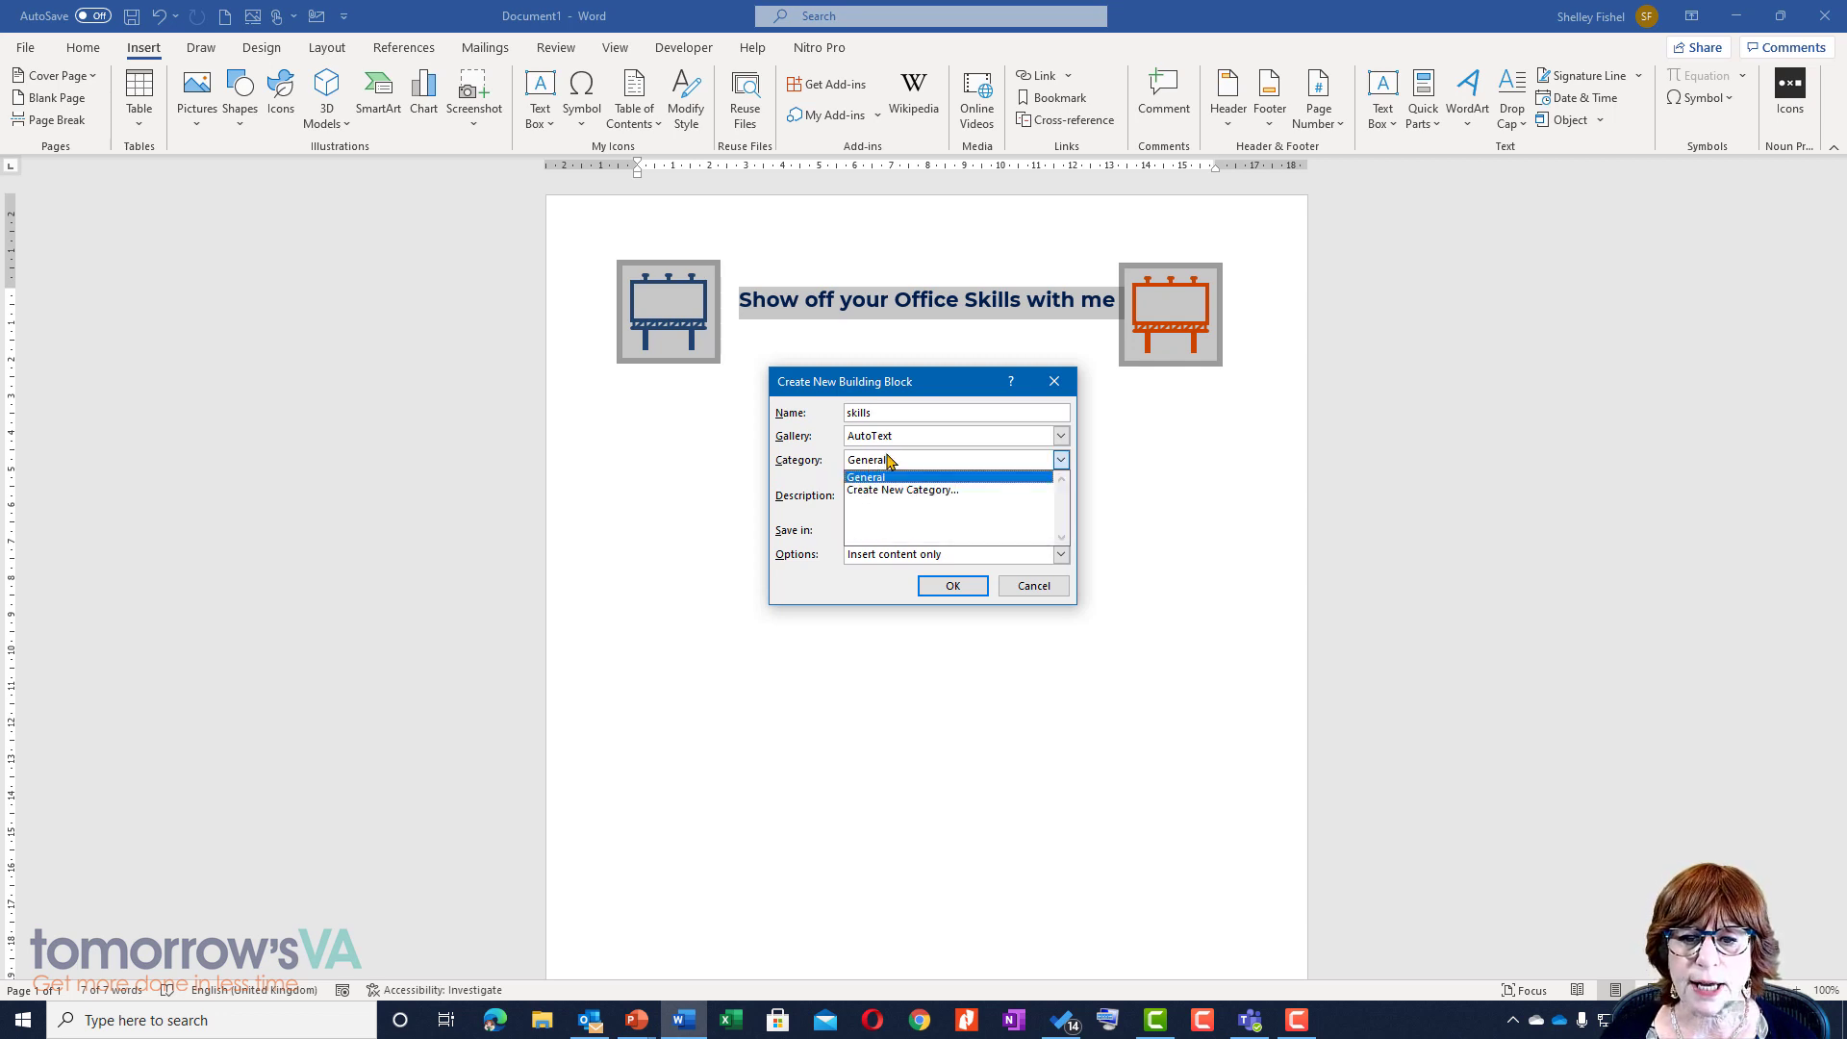
left_click(917, 465)
left_click(900, 501)
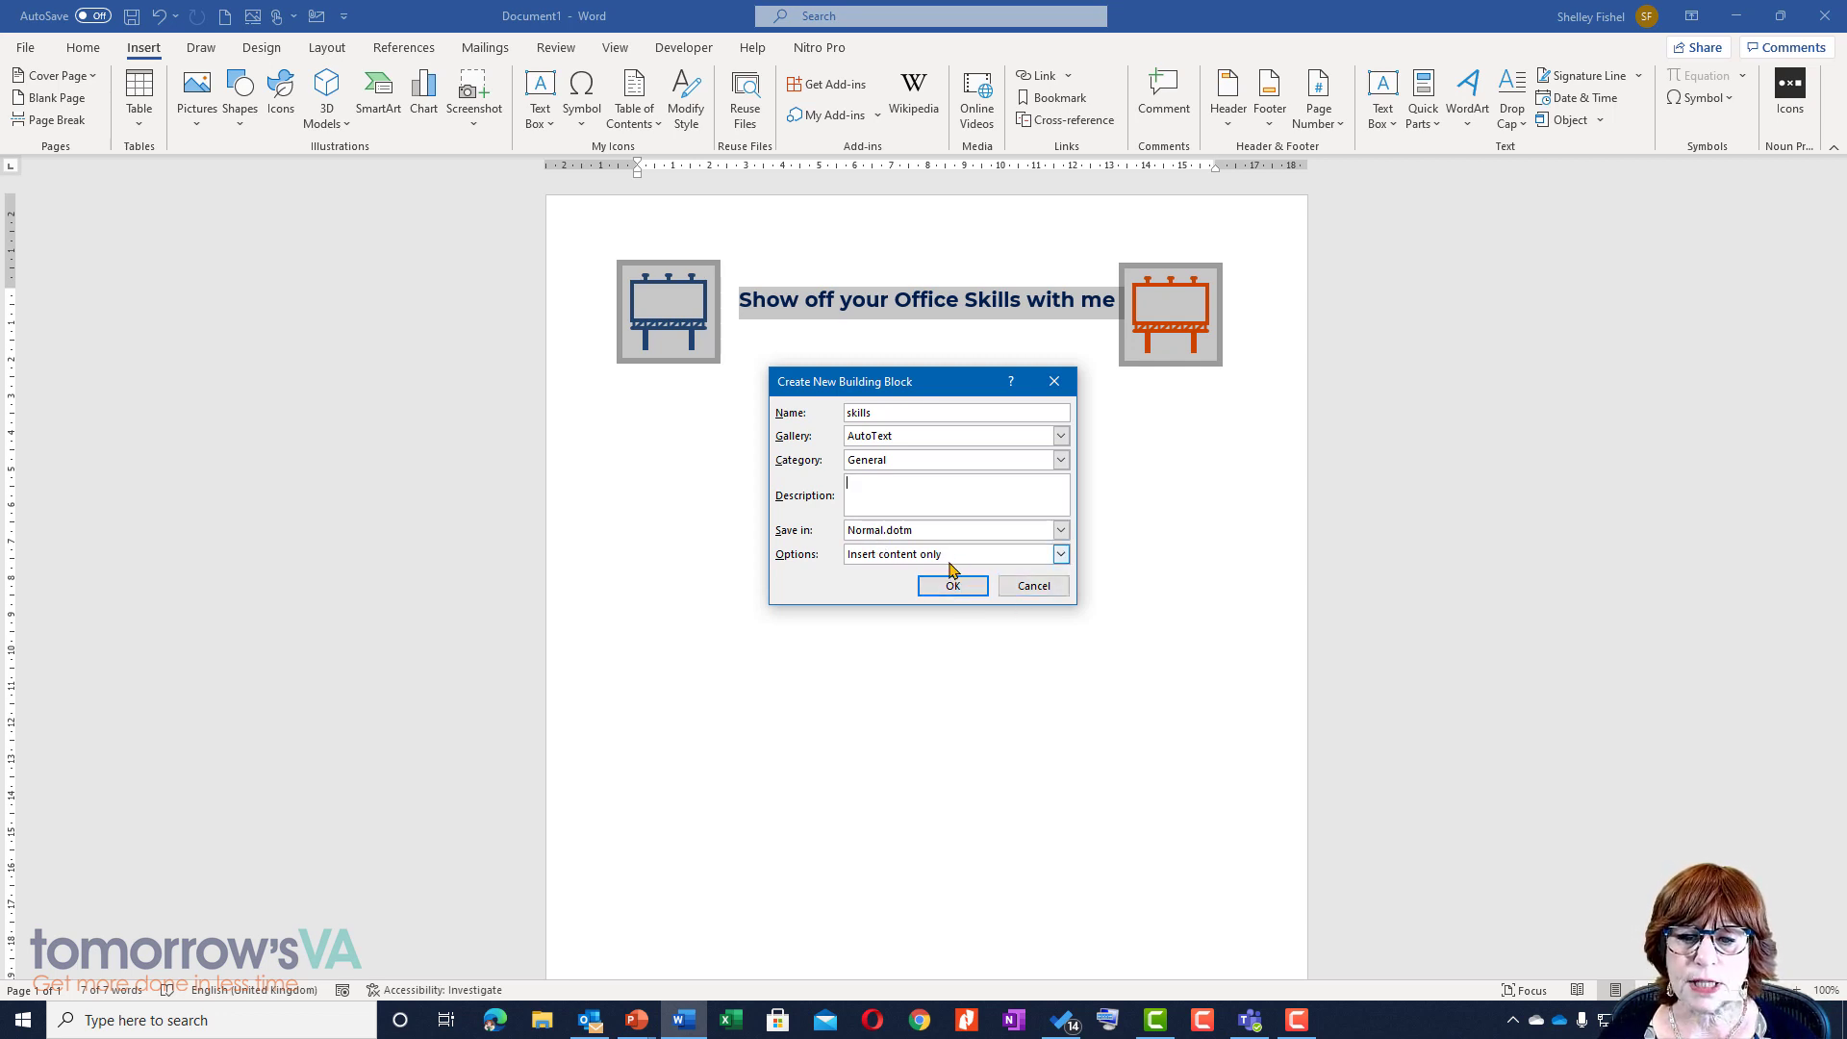
left_click(963, 589)
left_click(963, 591)
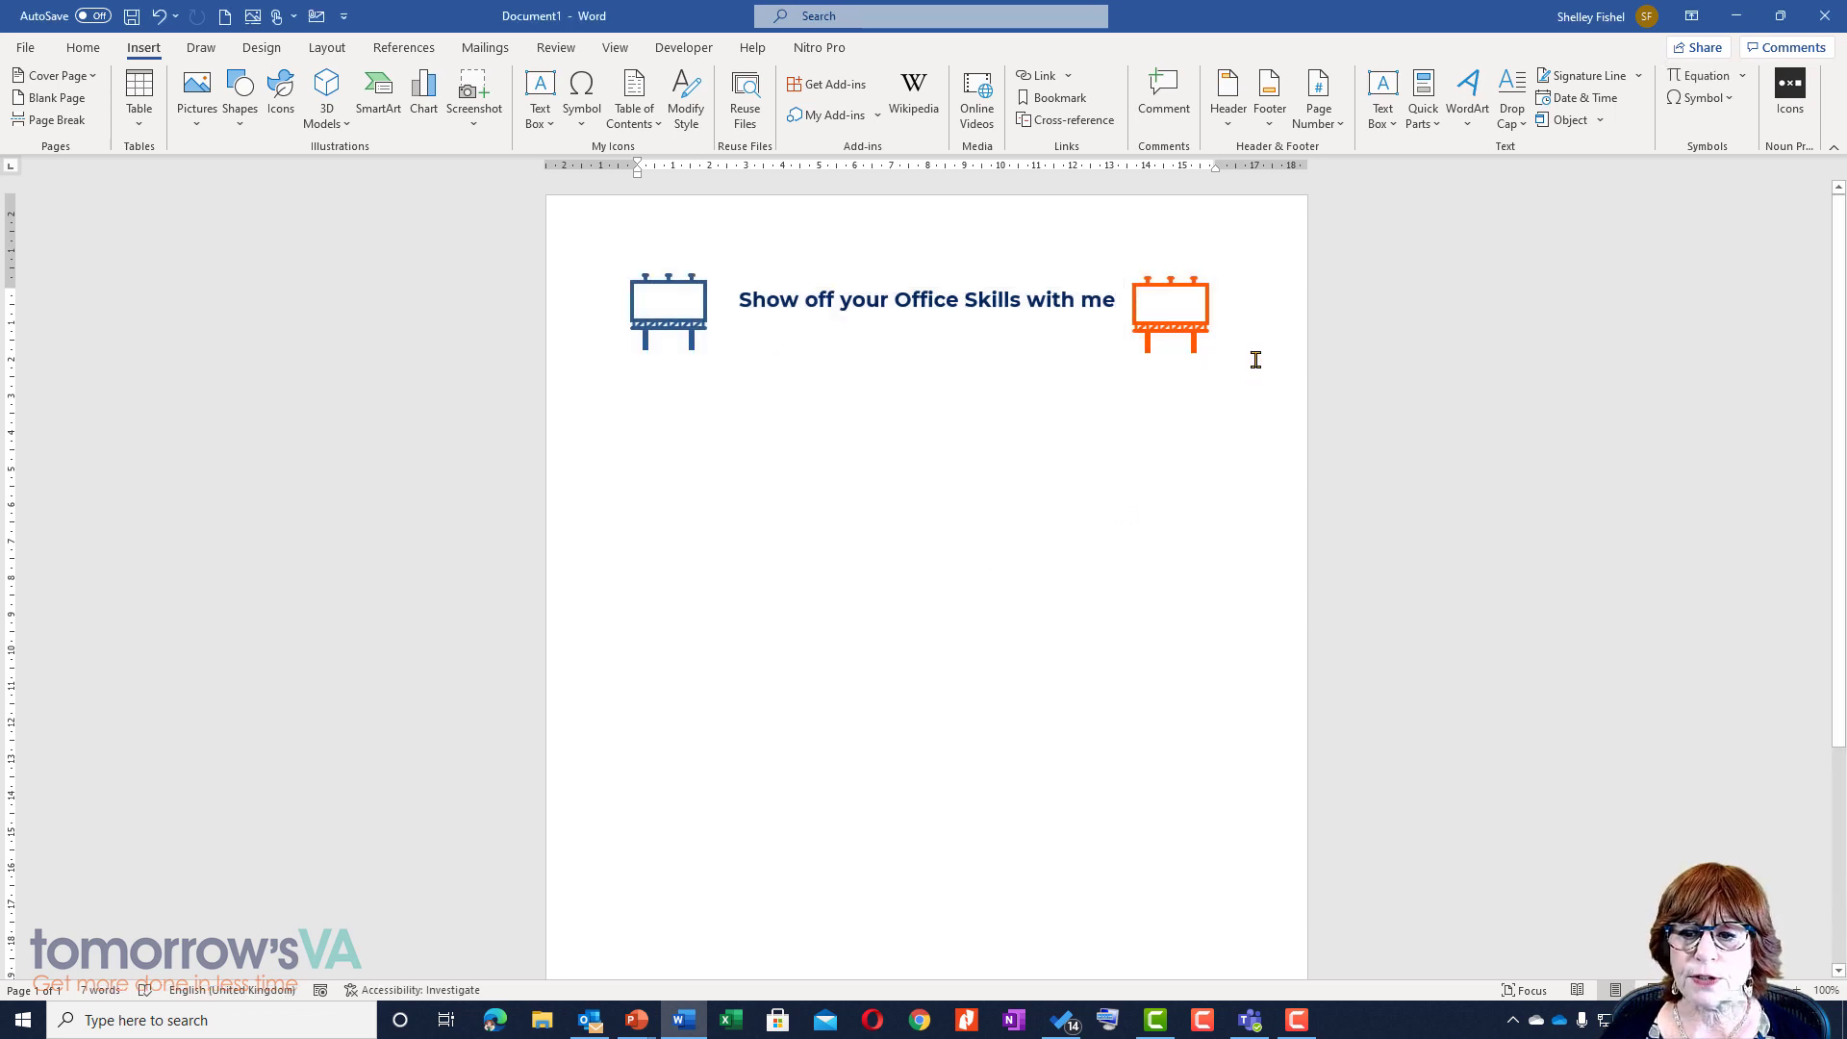
Insert the saved "skills" AutoText entry a few lines below the banner by entering "skill" and accepting the suggestion
key("Return")
key("Return")
key("Return")
key("Return")
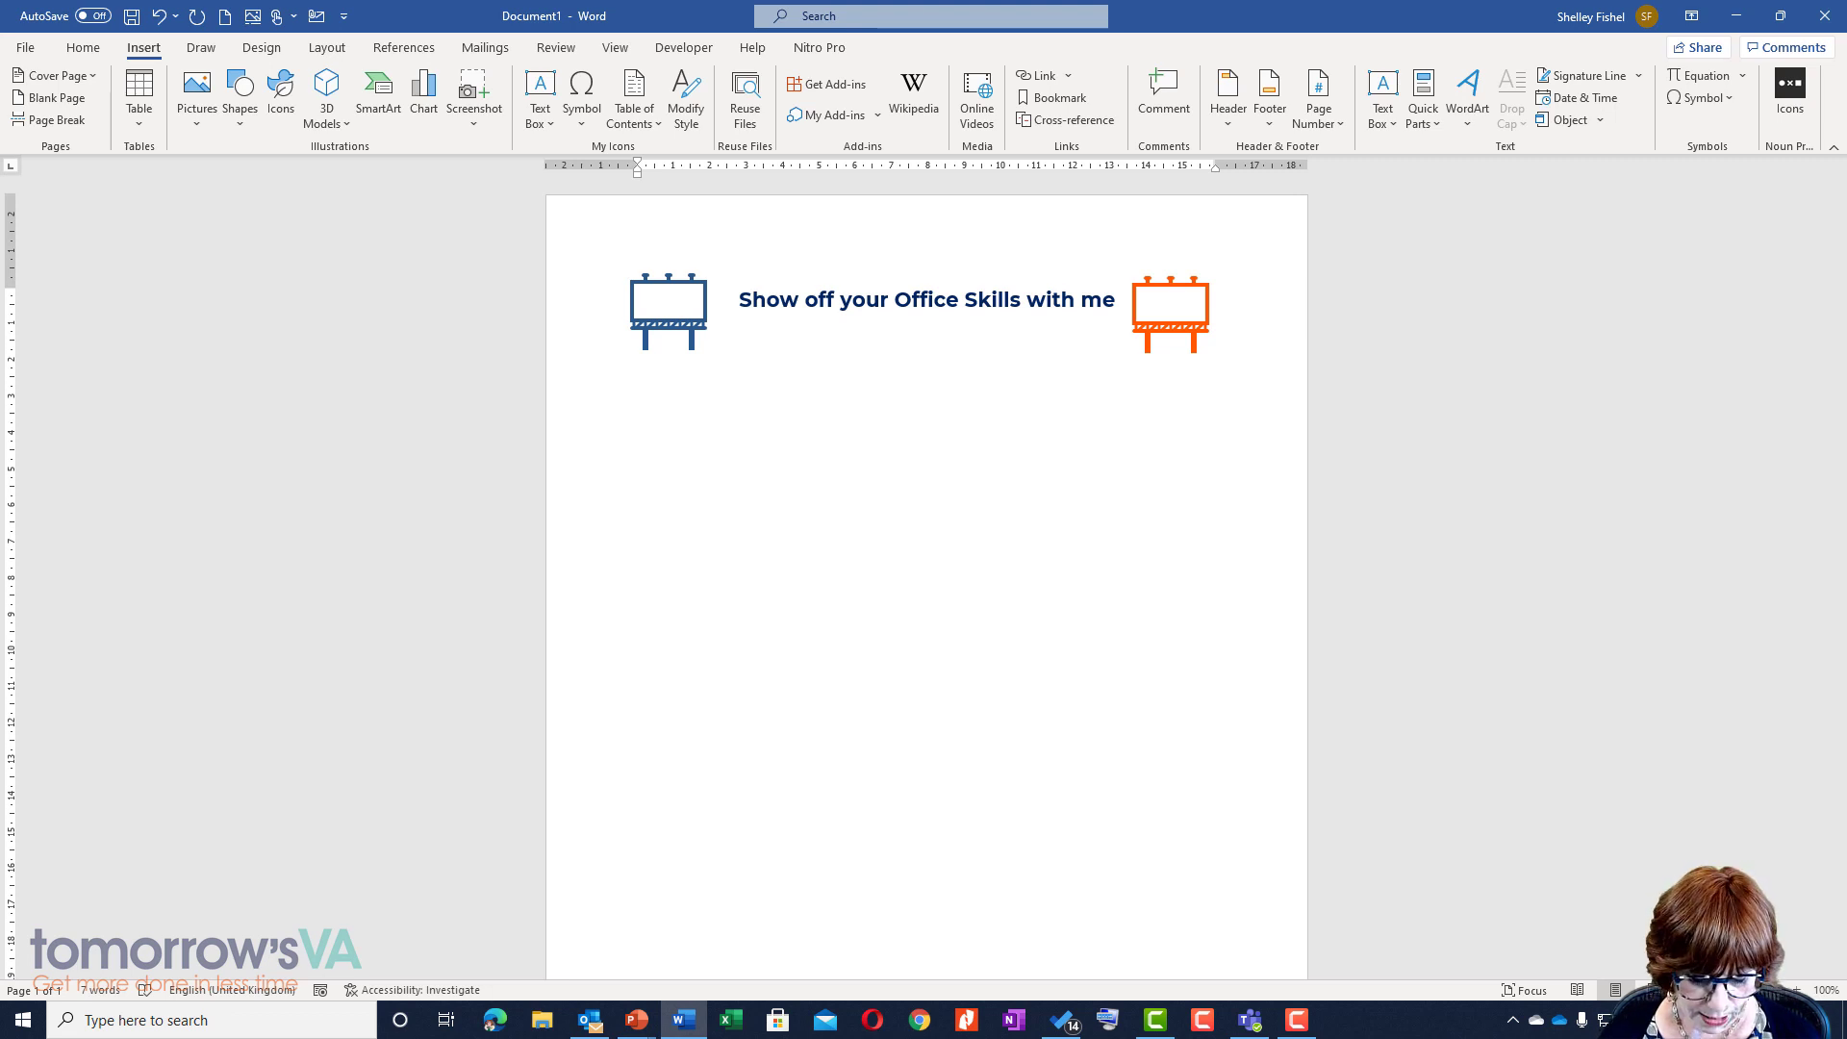
type("e")
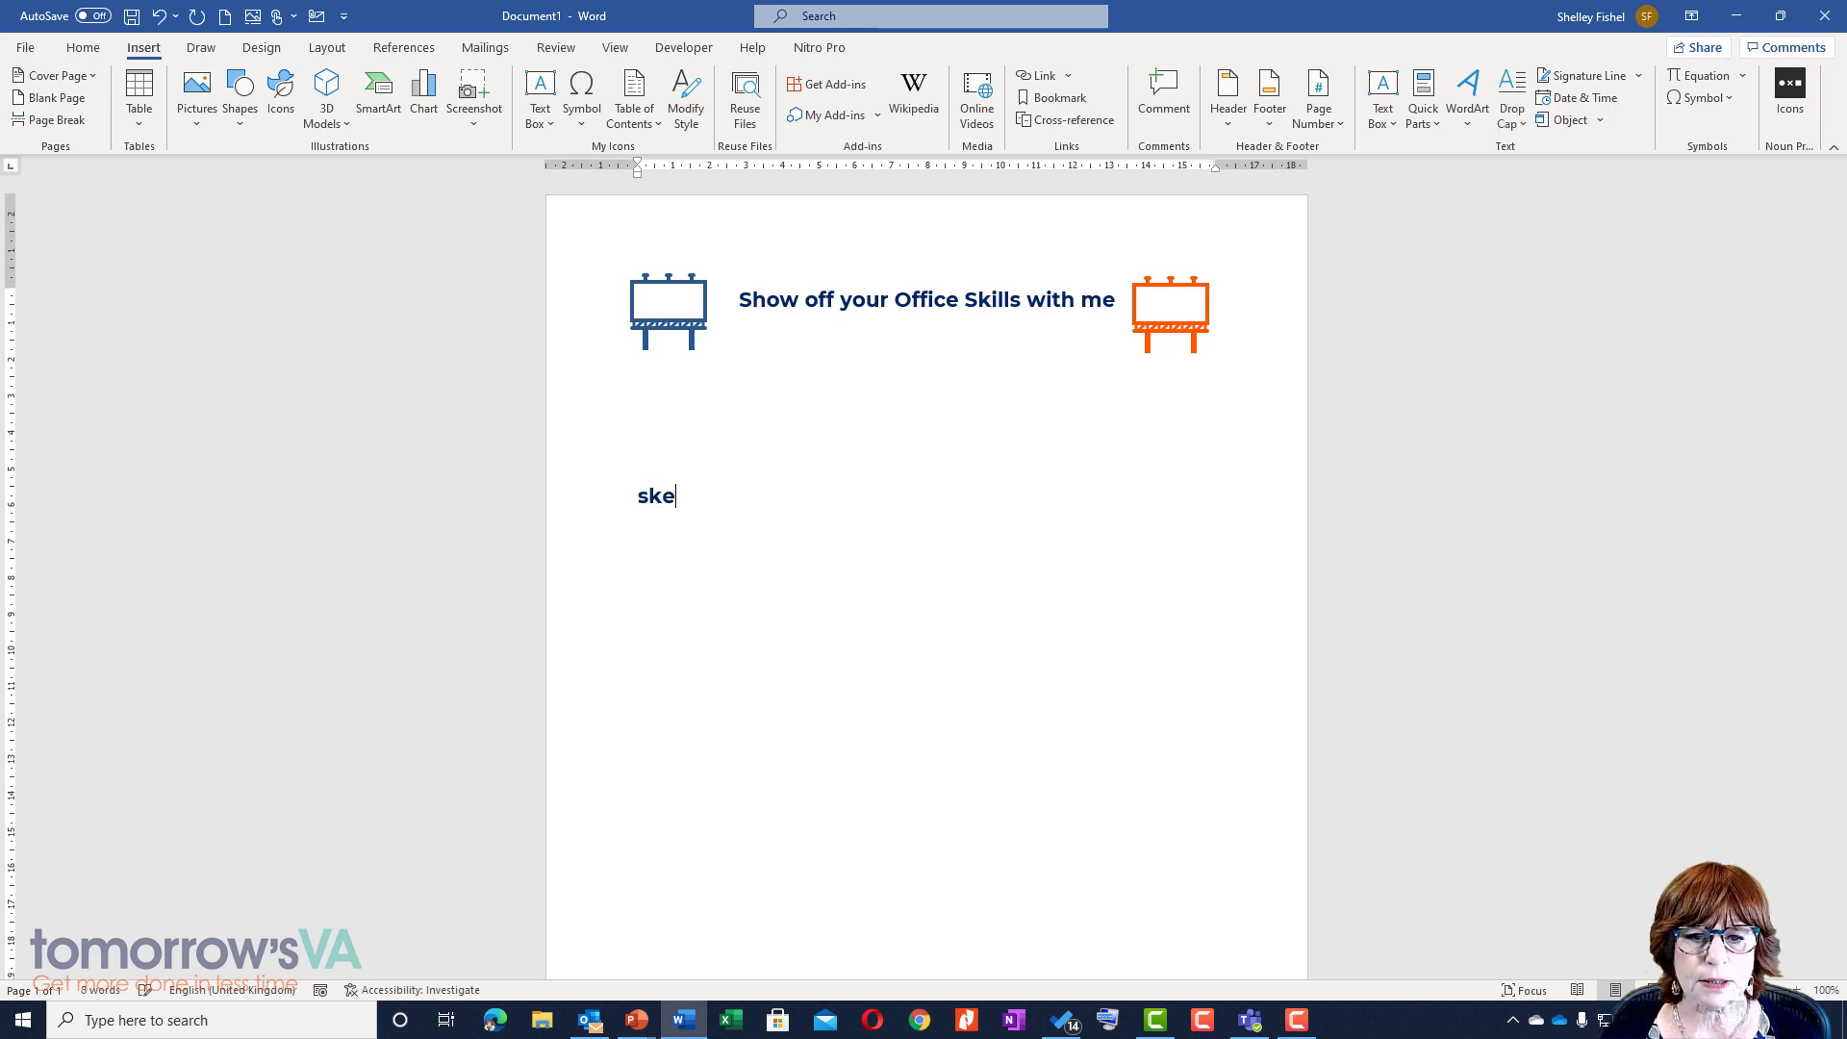
key("BackSpace")
type("ill")
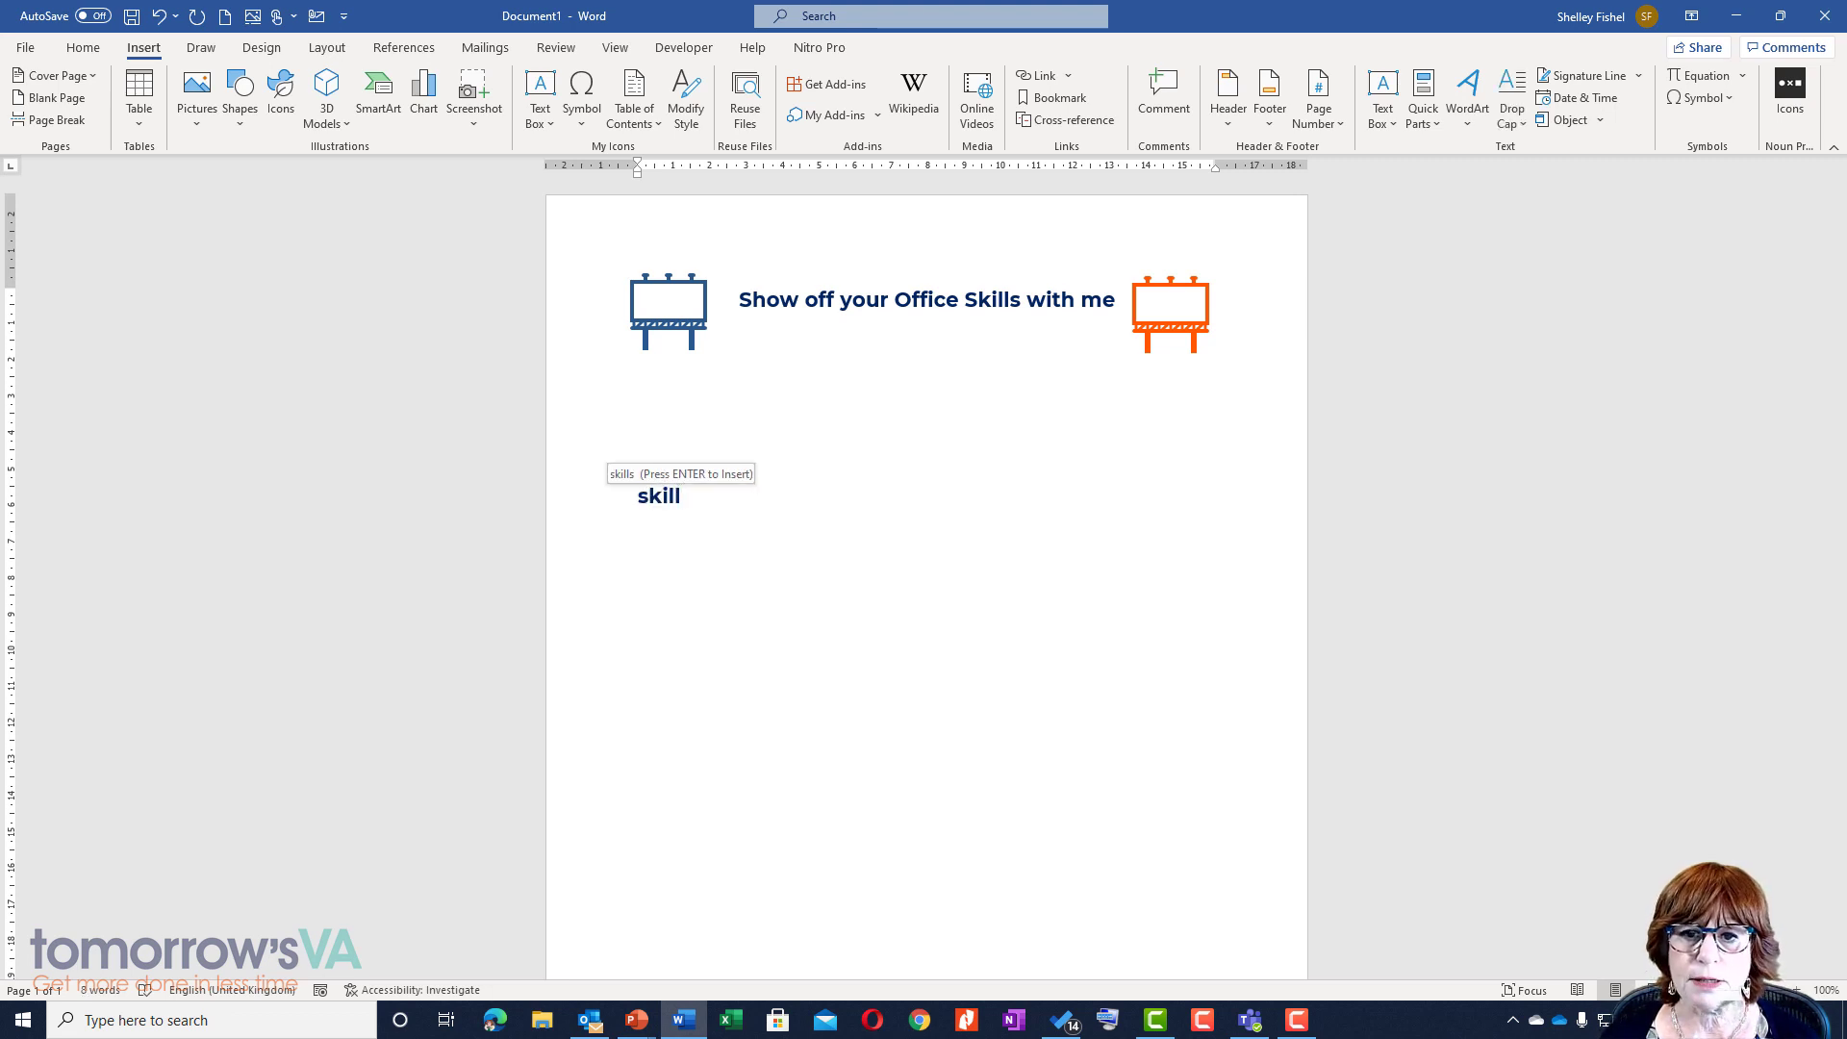
key("Return")
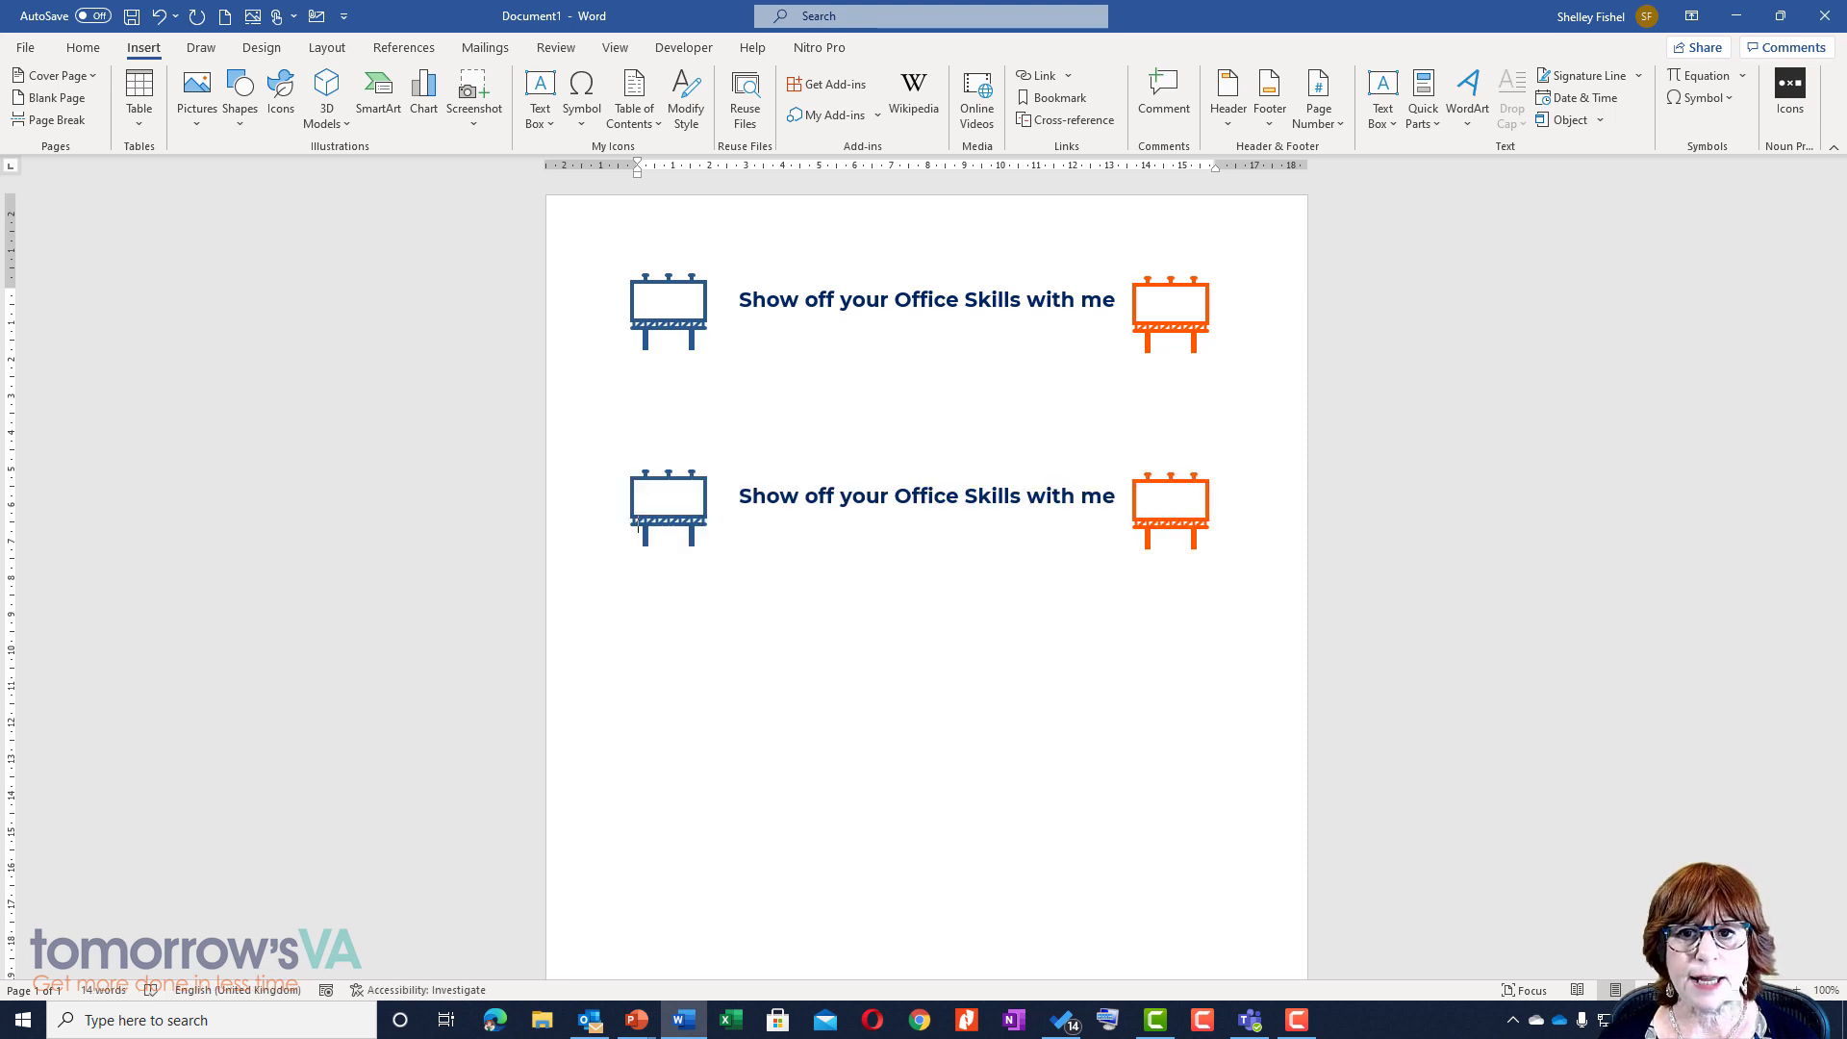
Check the AutoText gallery for the "skills" entry and close it without inserting anything
left_click(1420, 123)
mouse_move(1452, 151)
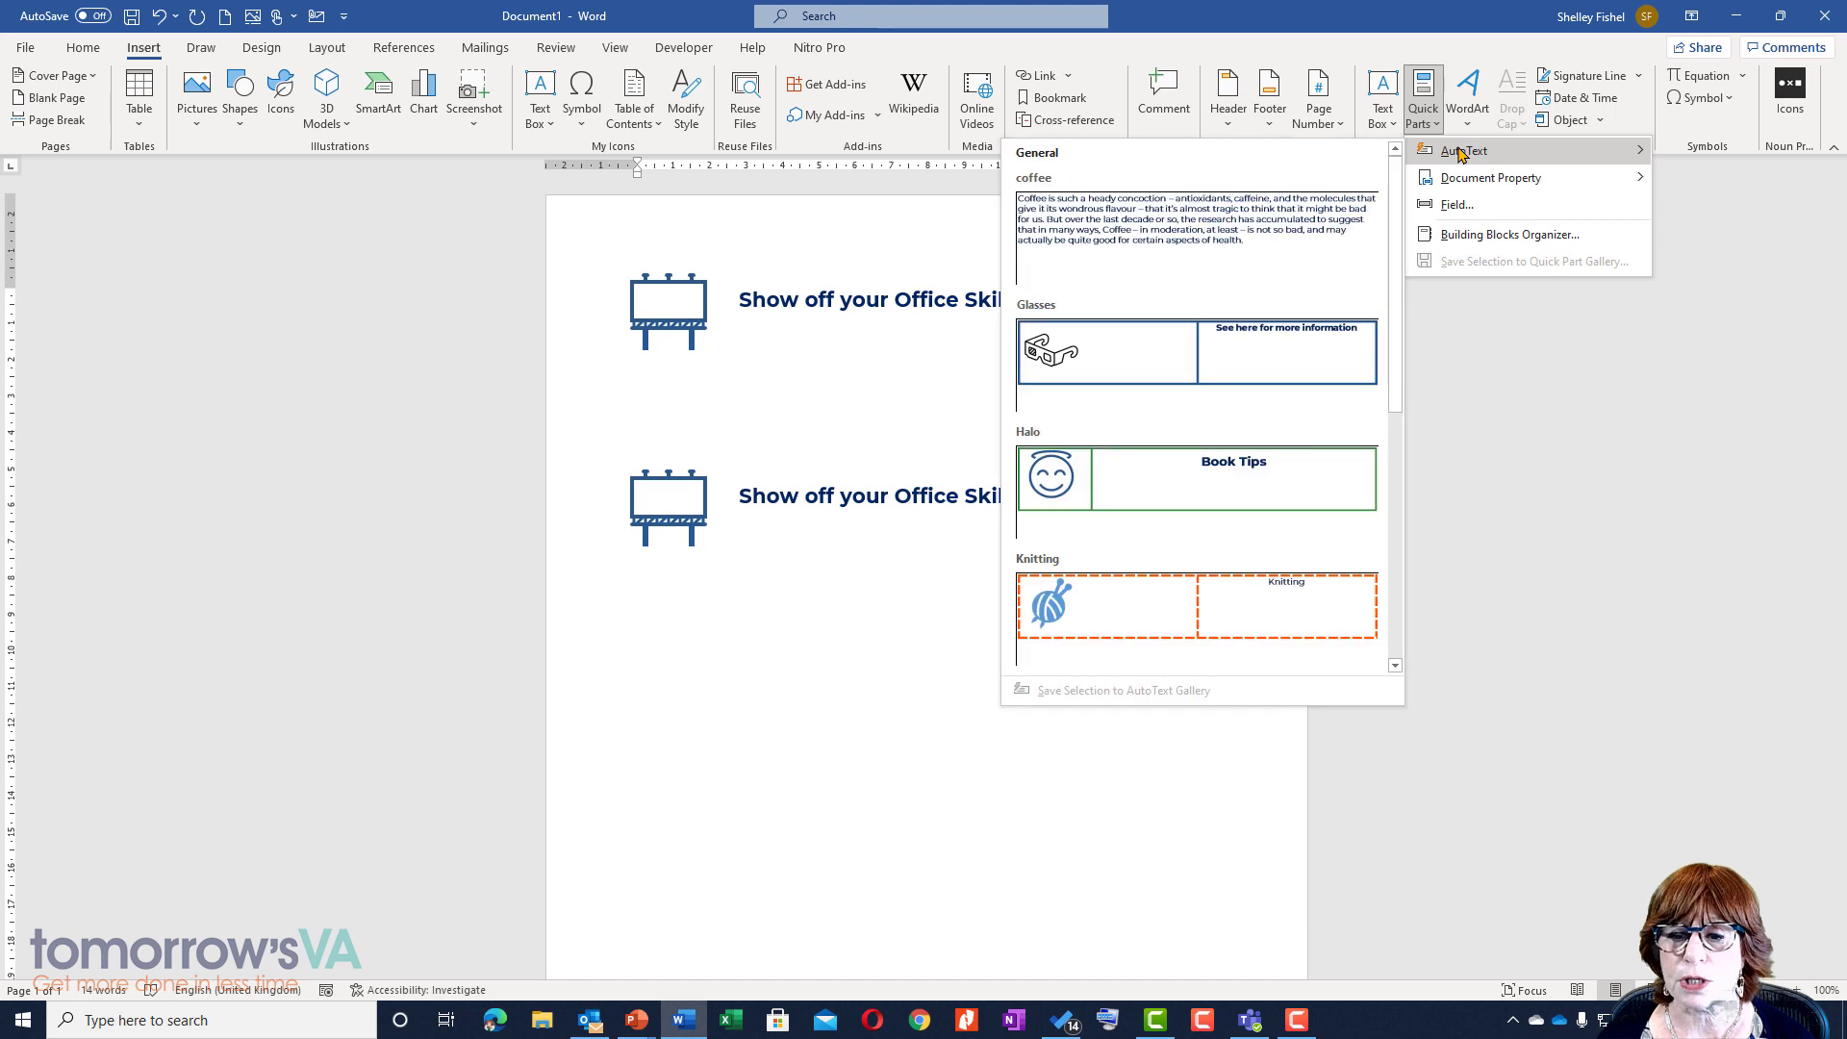
left_click_drag(1397, 249, 1398, 549)
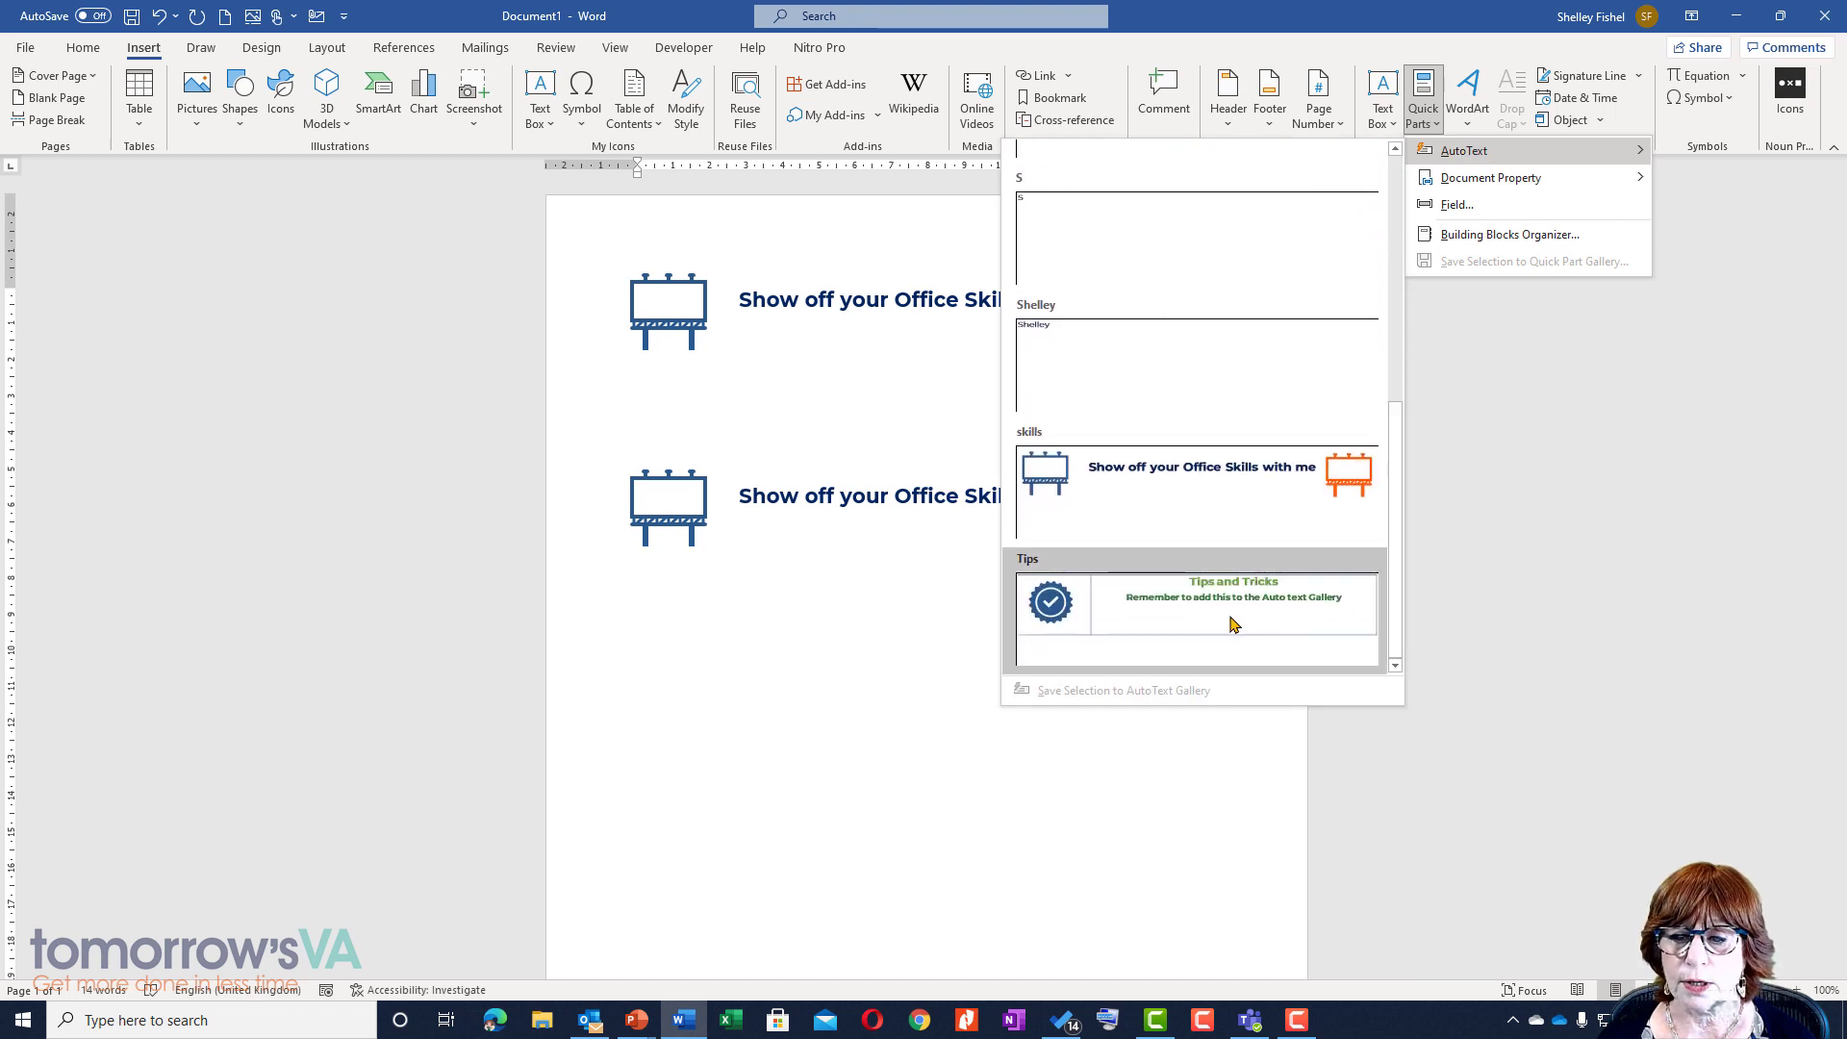
left_click(863, 687)
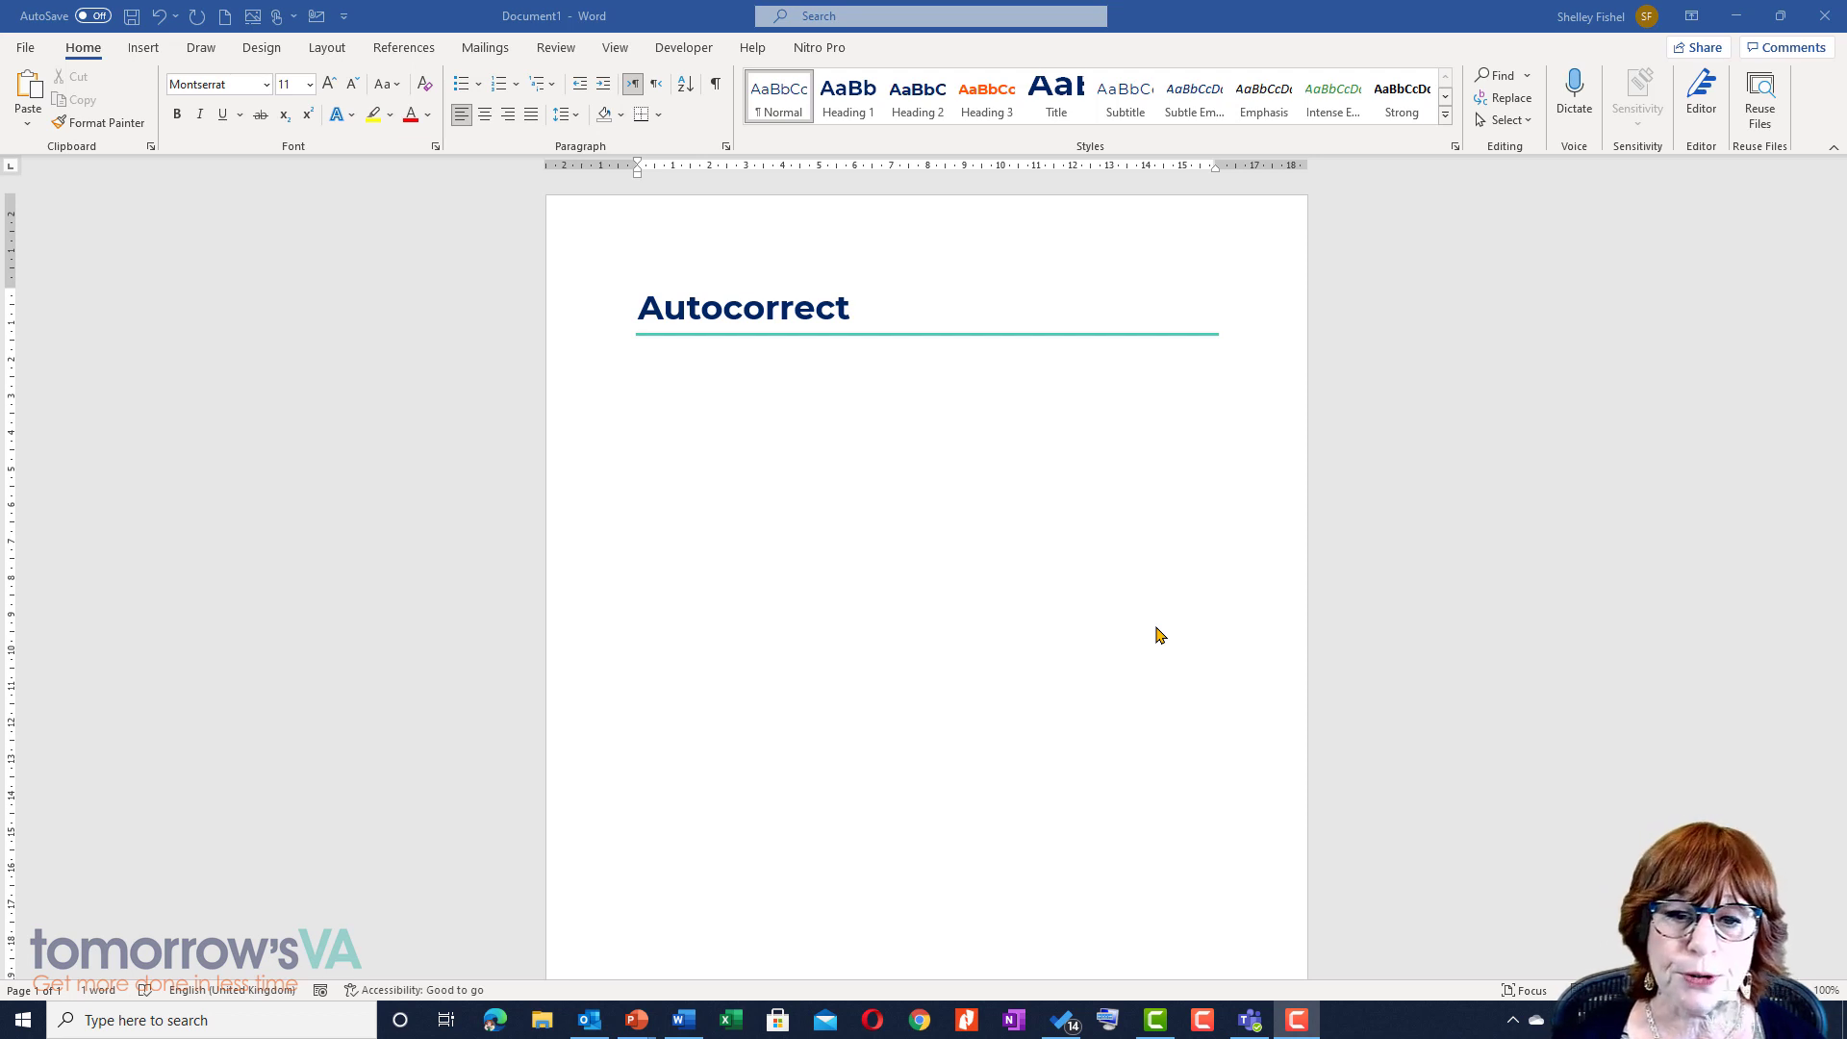
Enter "Lunch" below the Autocorrect heading and the misspelling "luch" further down to test automatic correction
left_click(746, 374)
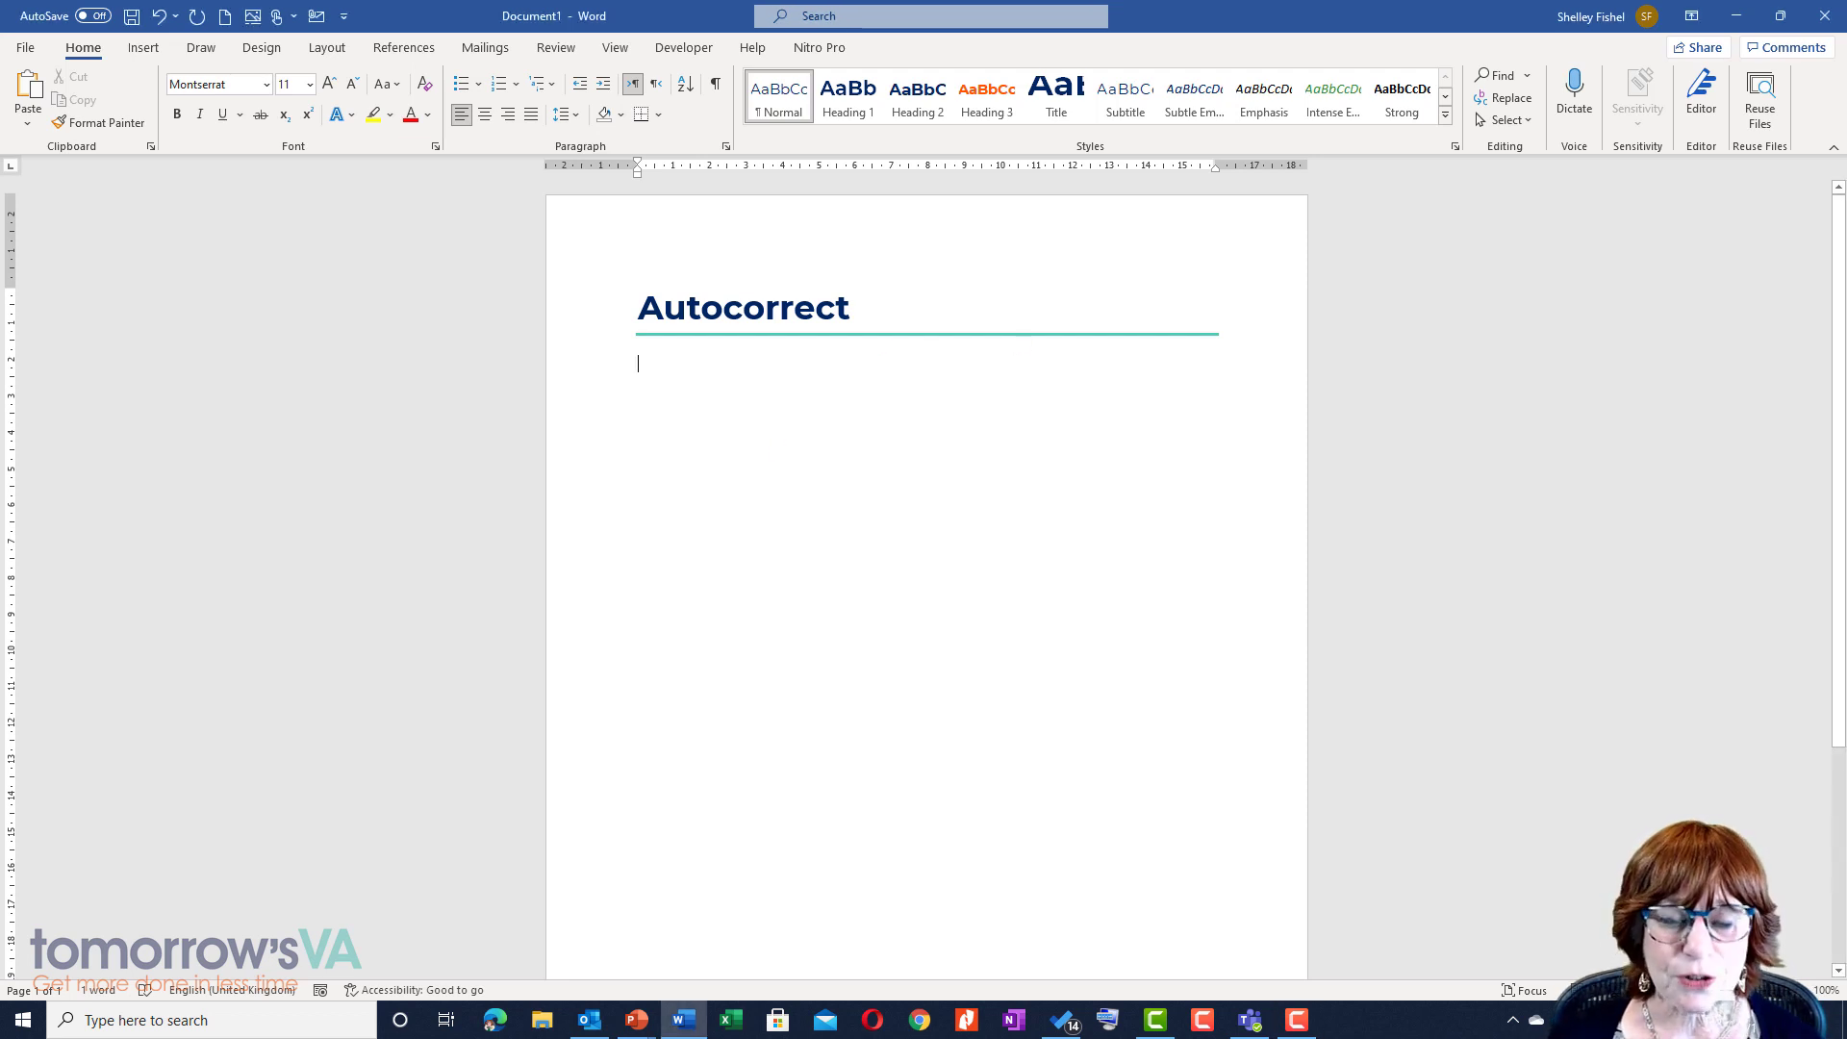
type("unch")
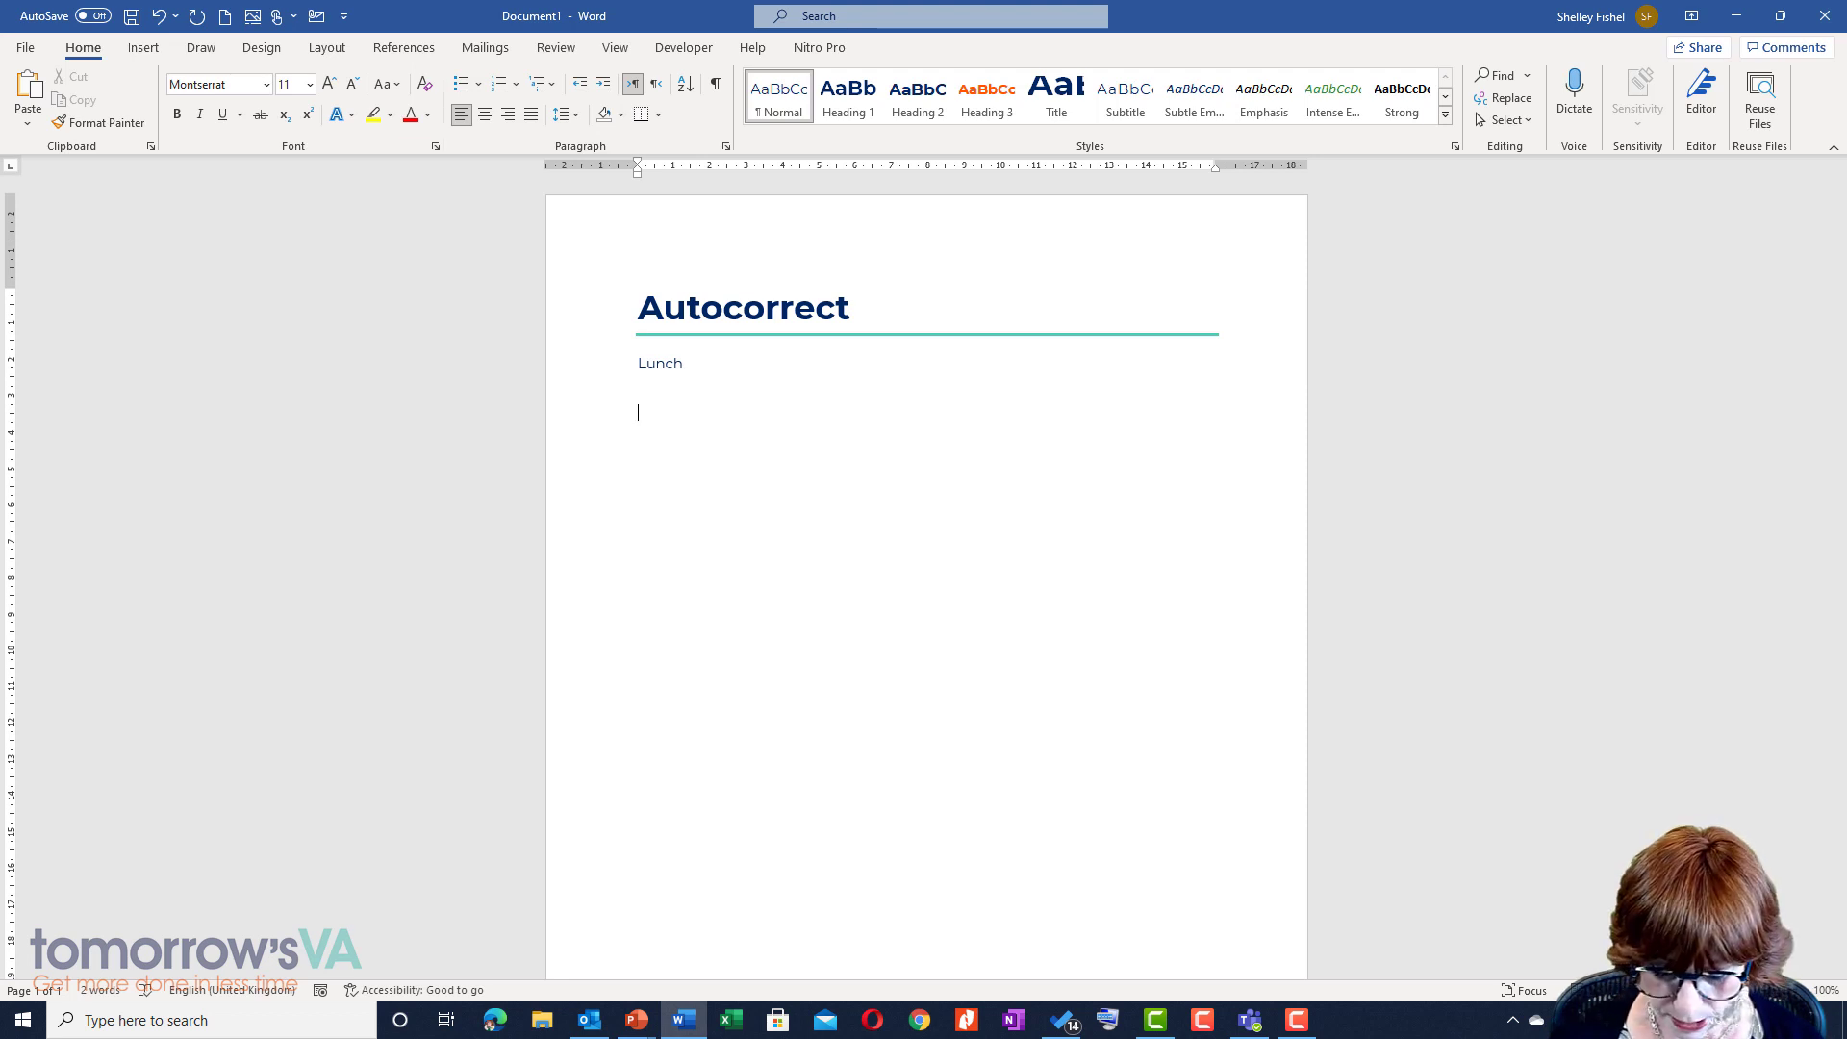
type("luch")
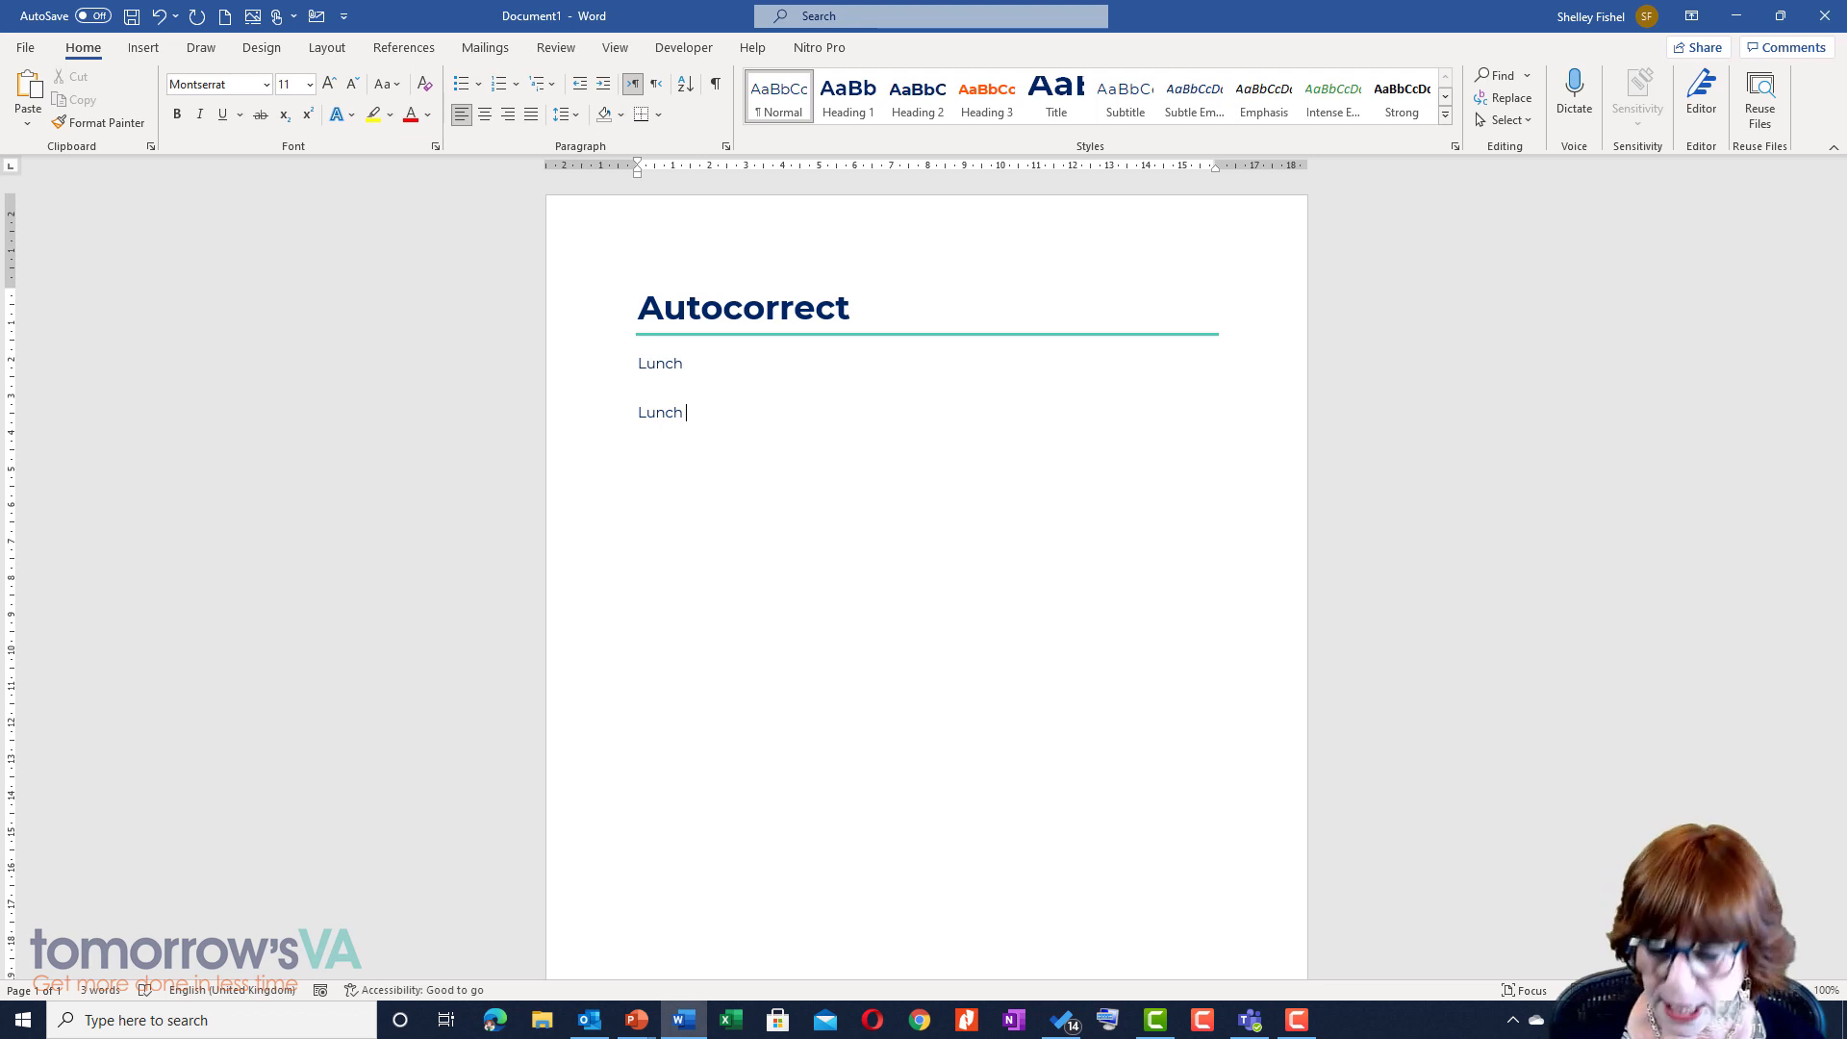
key("Return")
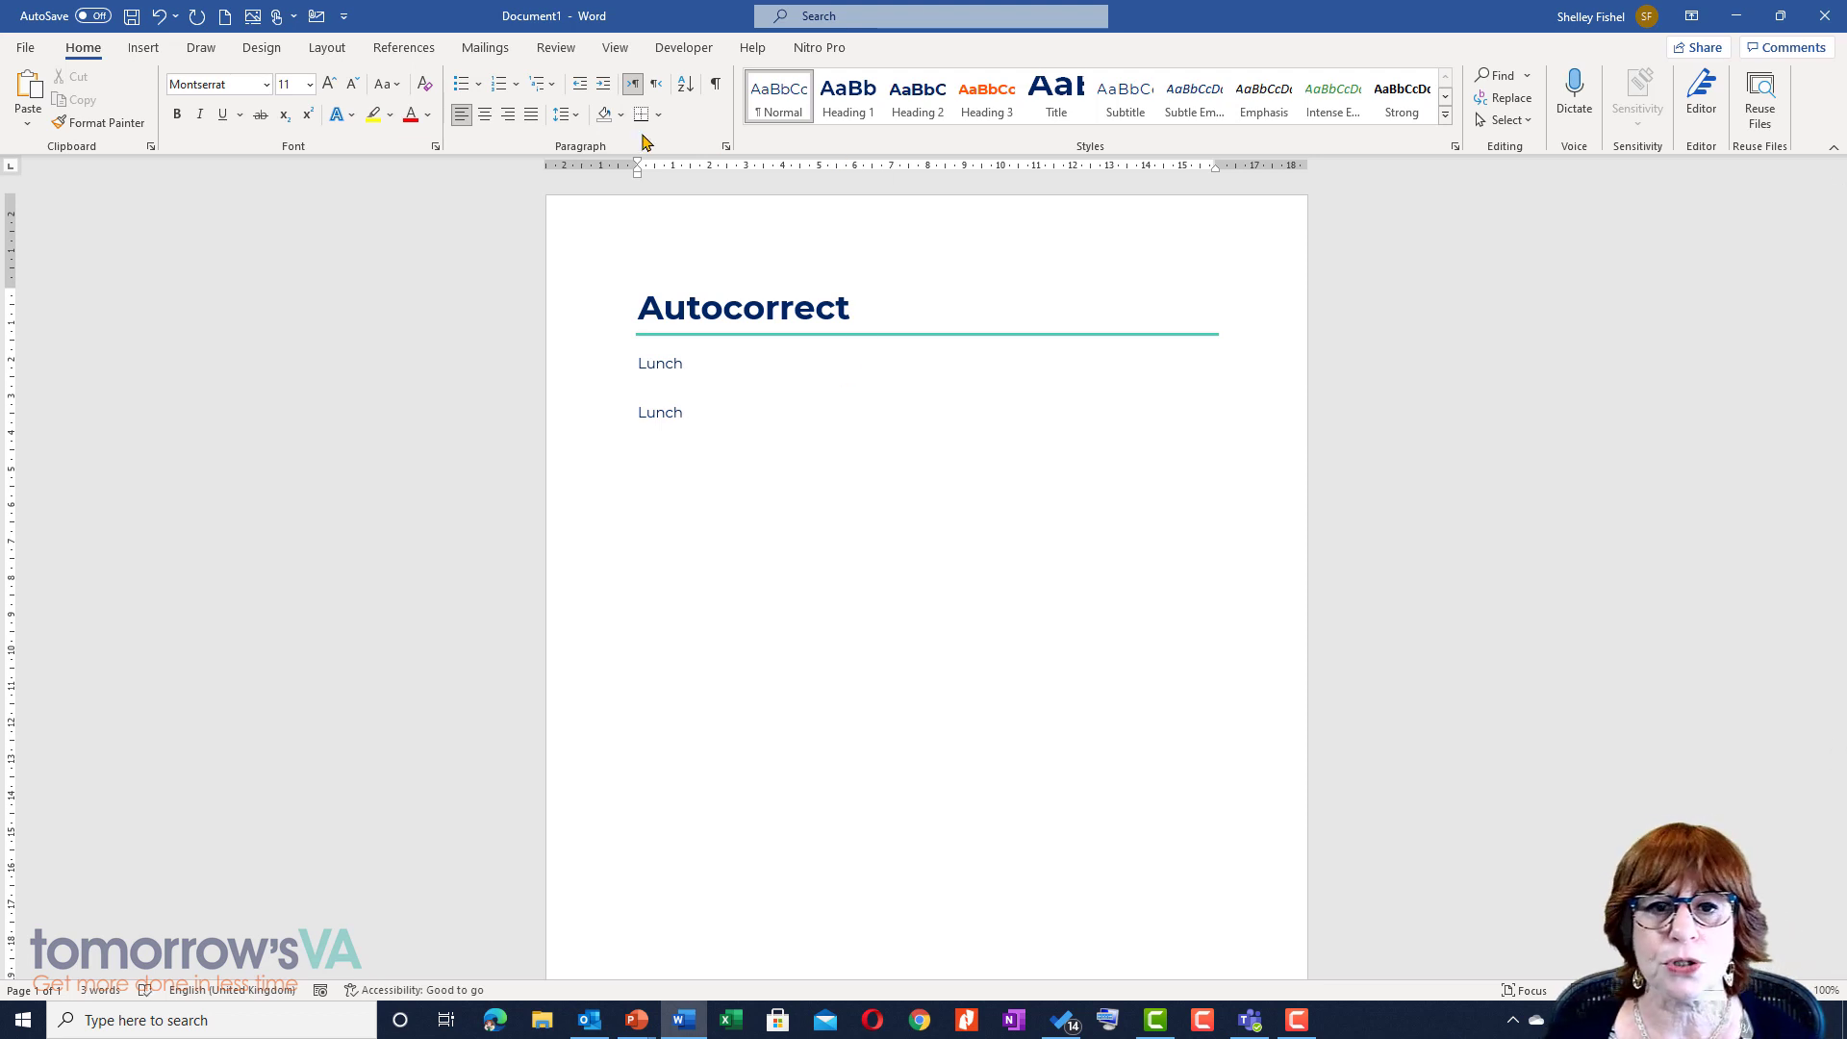
Open the AutoCorrect options from the proofing settings and find the entry that replaces "luch" with "lunch"
left_click(26, 48)
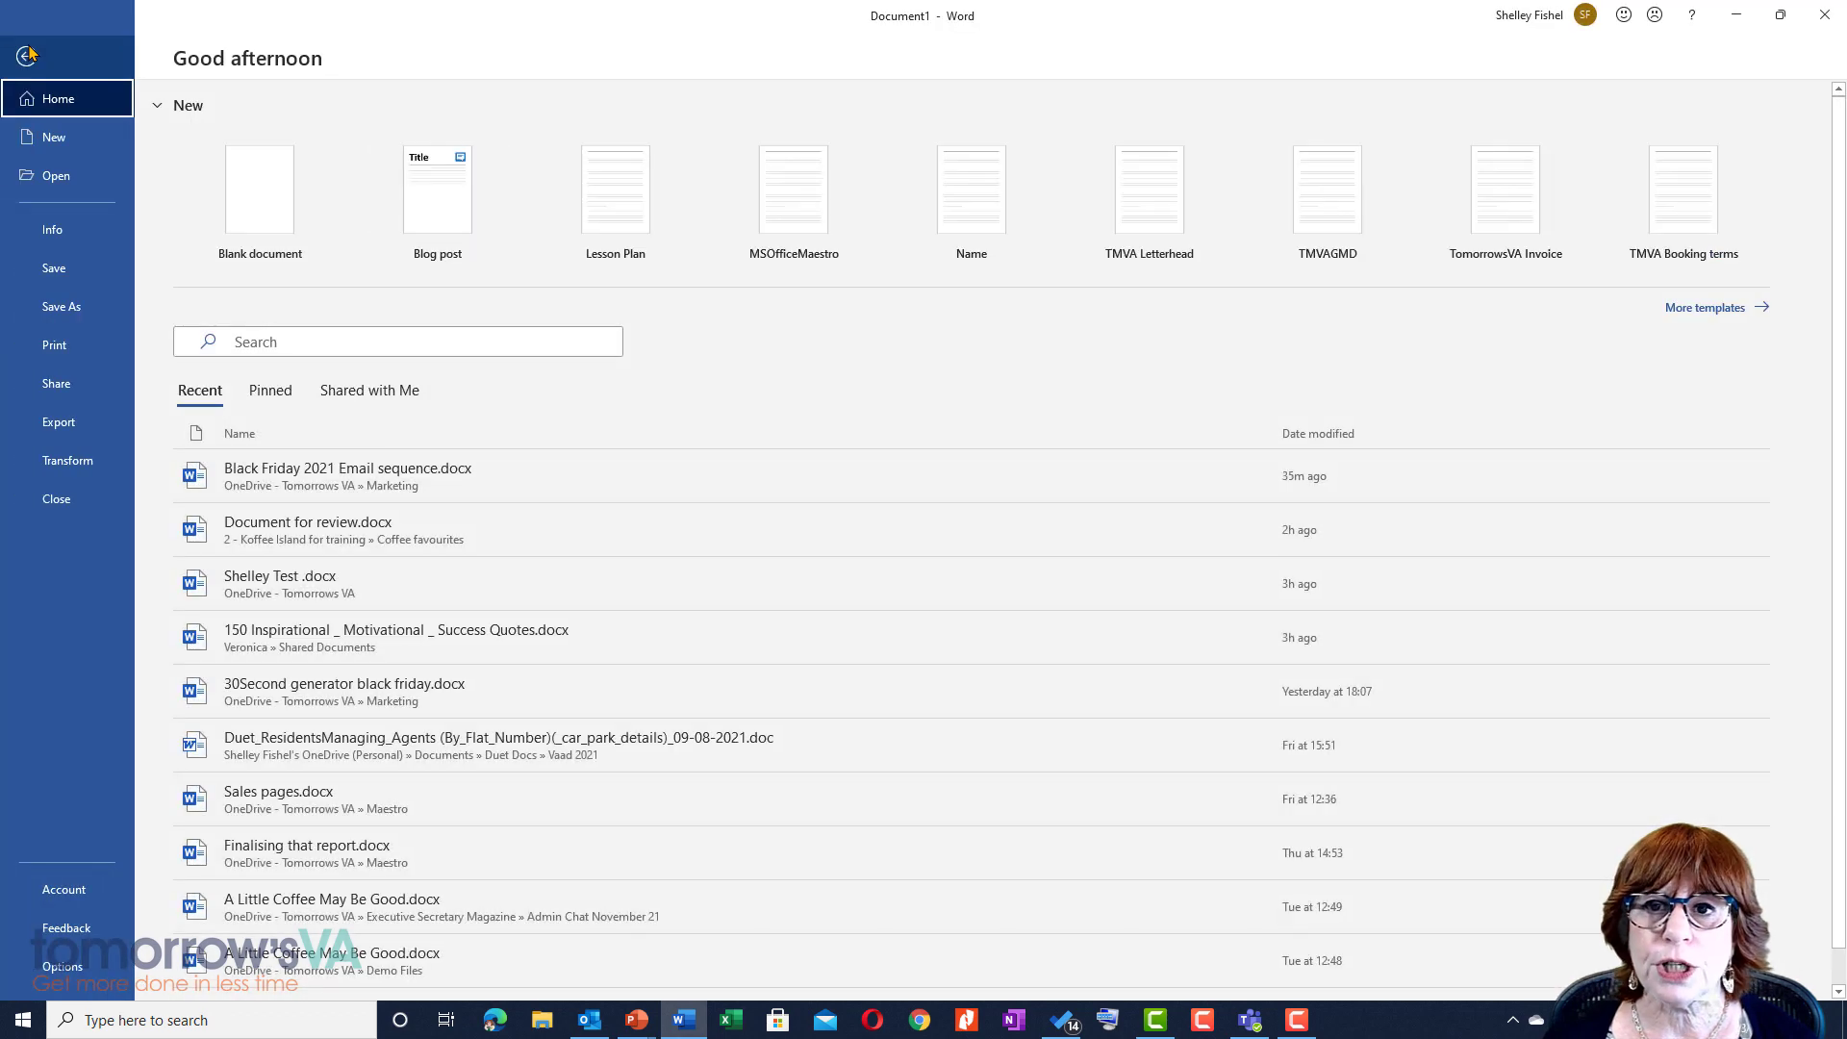
left_click(39, 972)
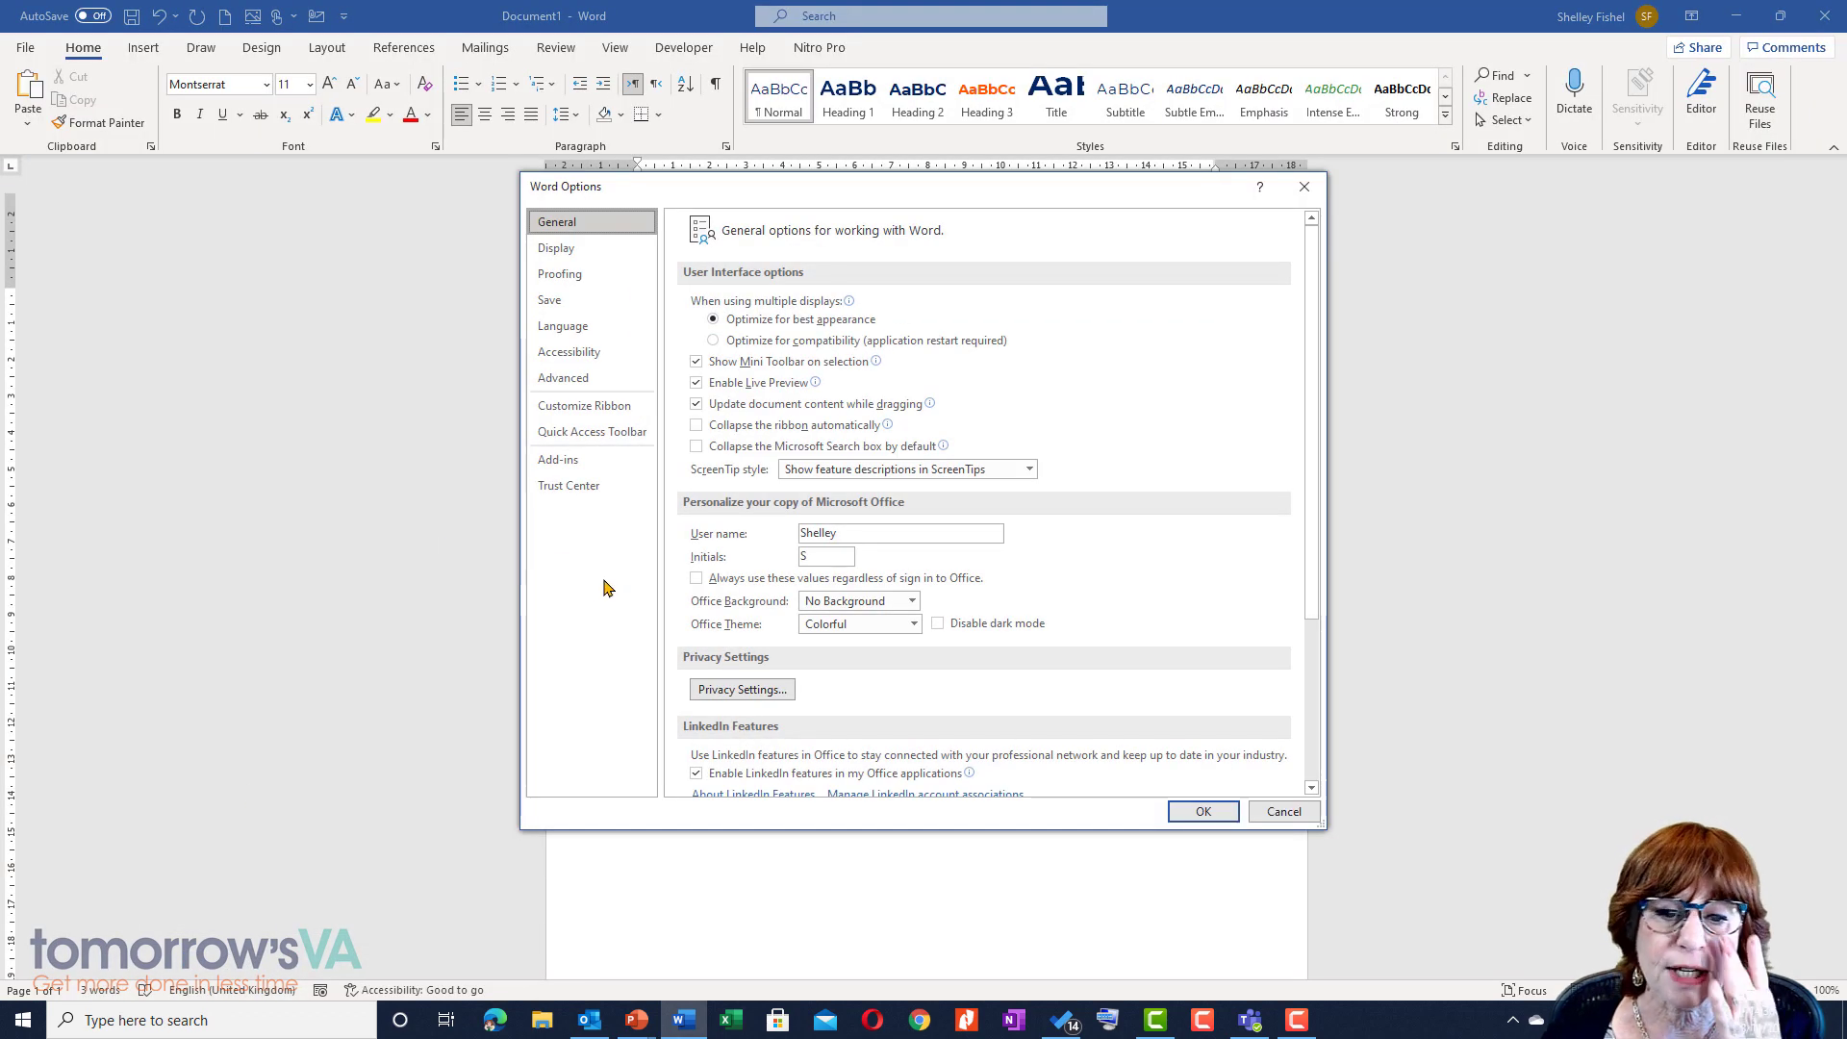
left_click(570, 275)
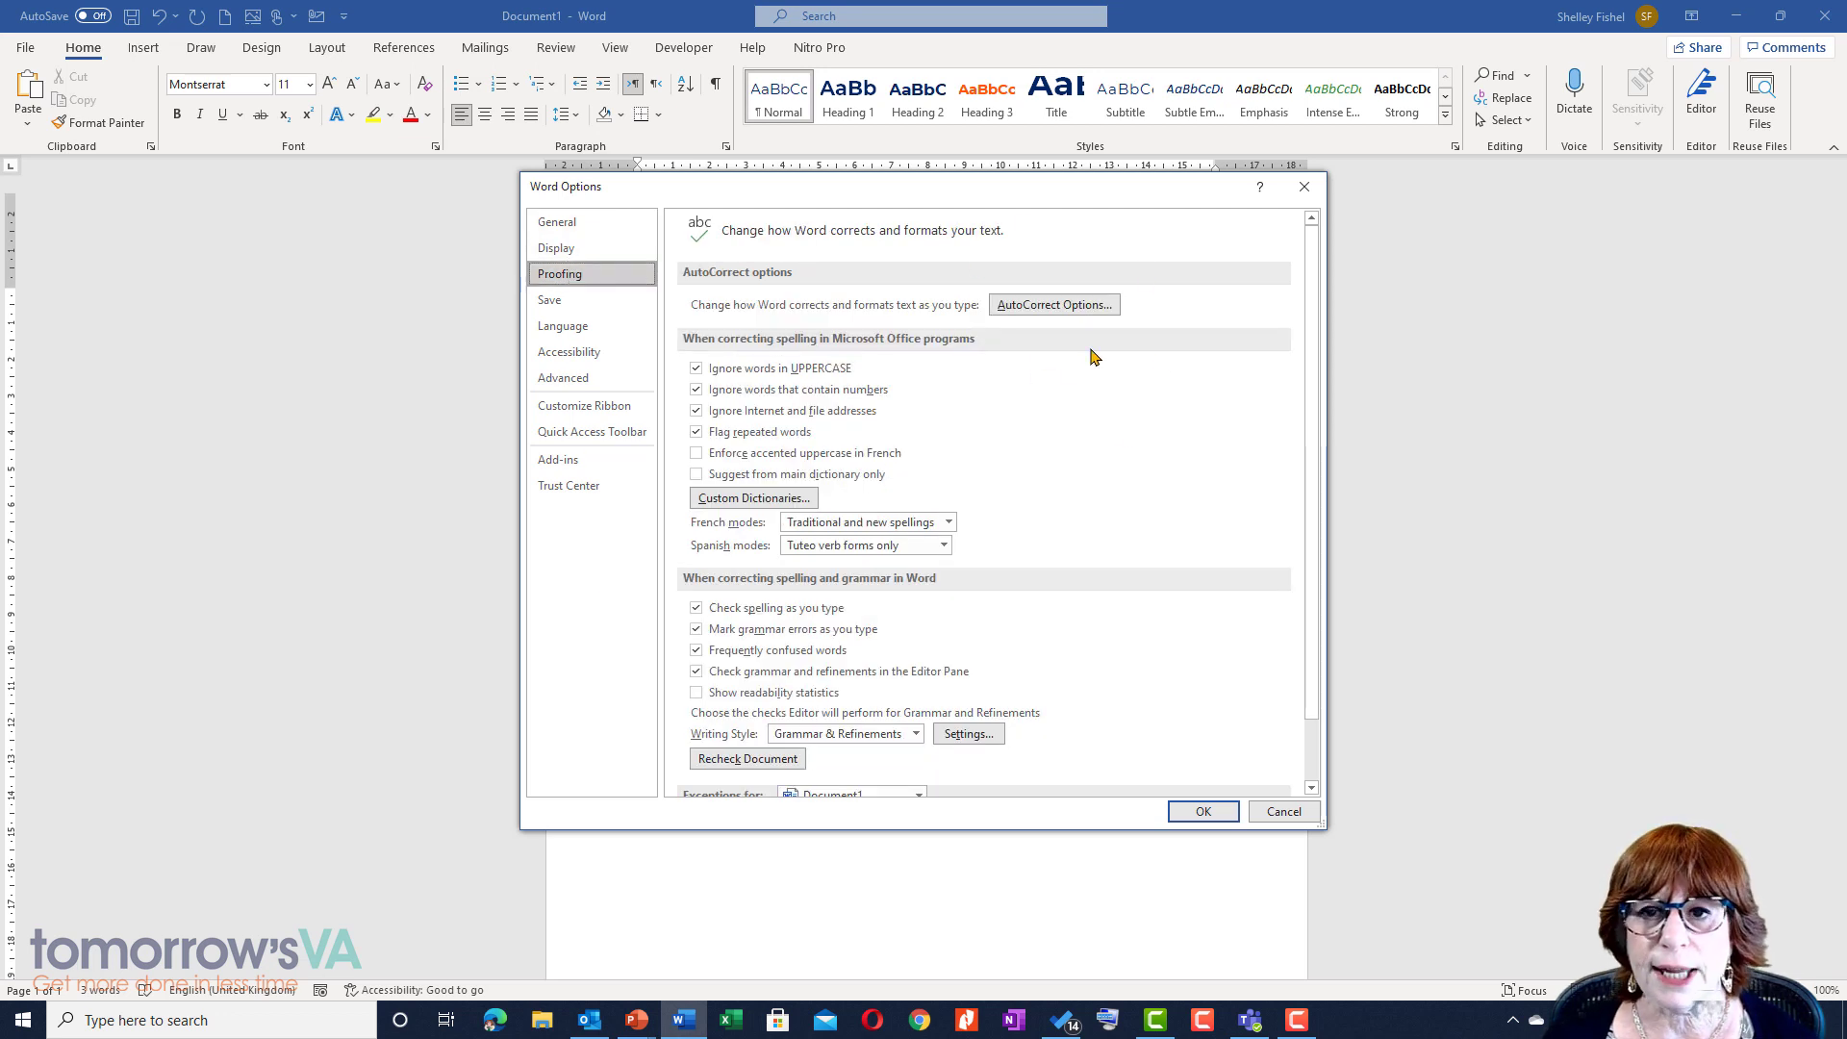
left_click(1074, 313)
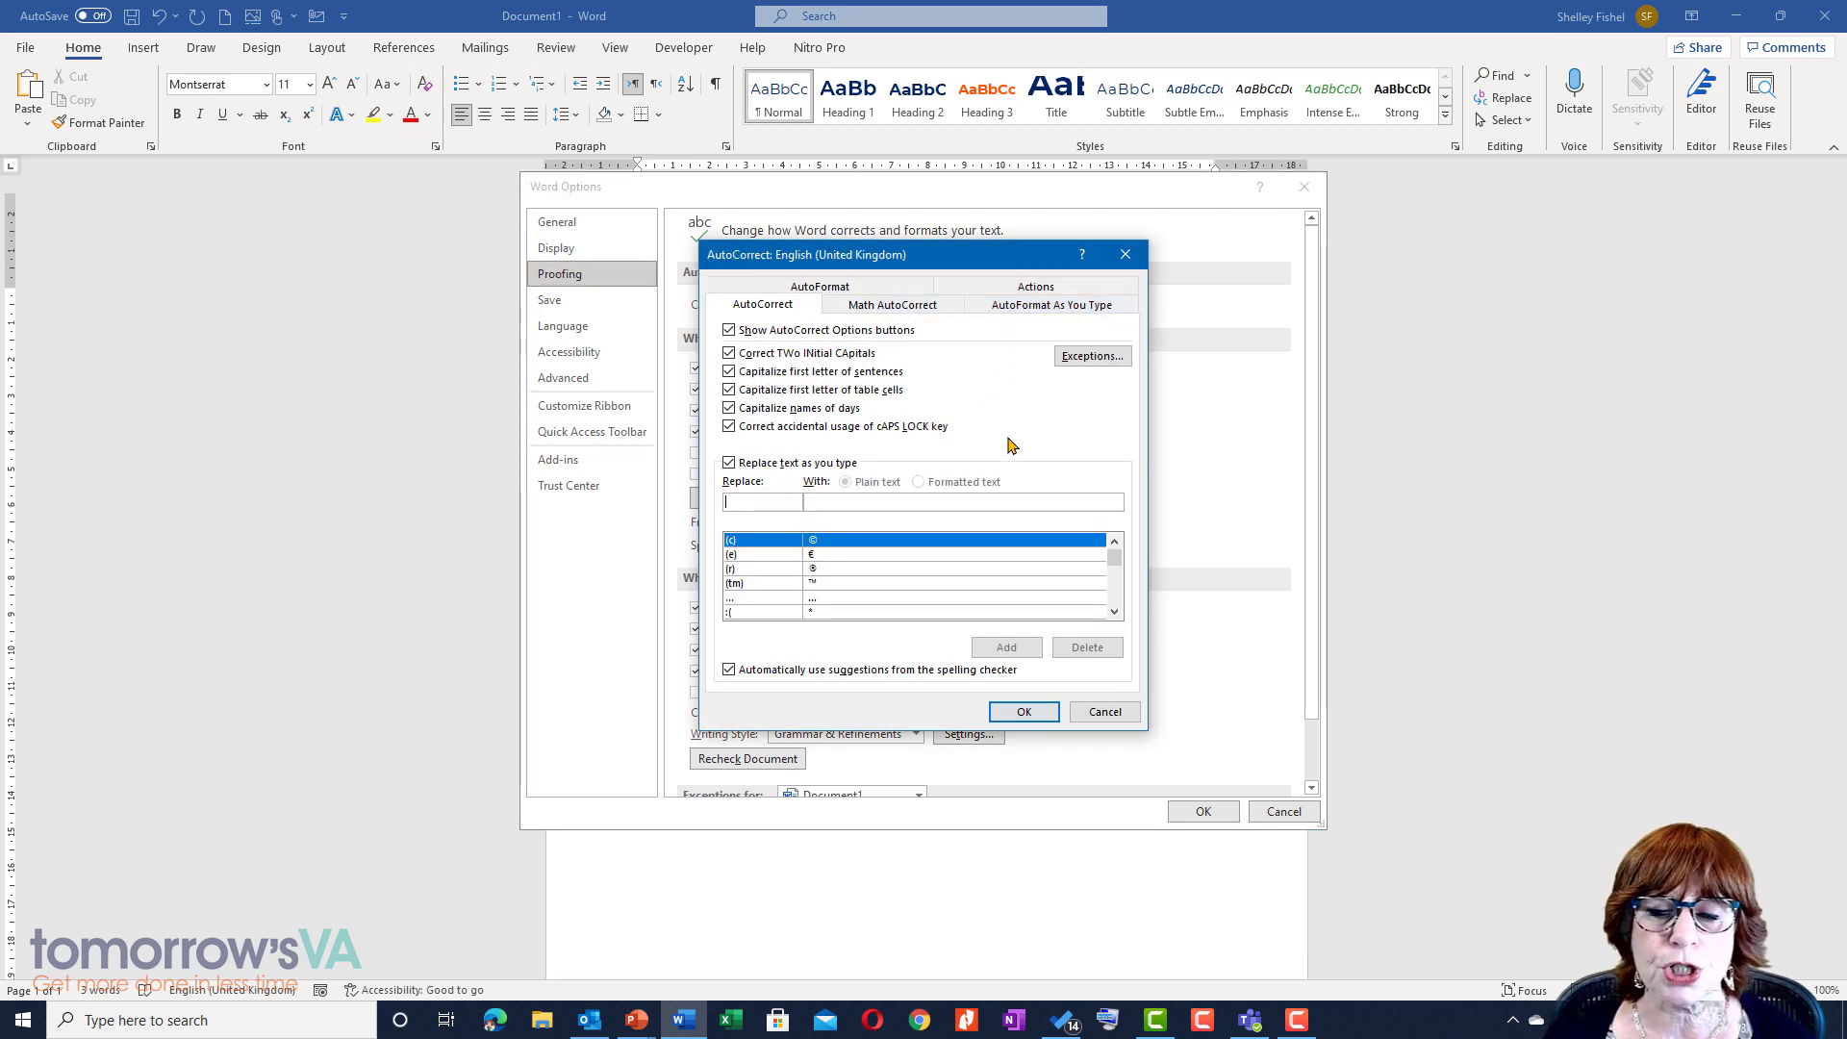
left_click_drag(1108, 561, 1113, 574)
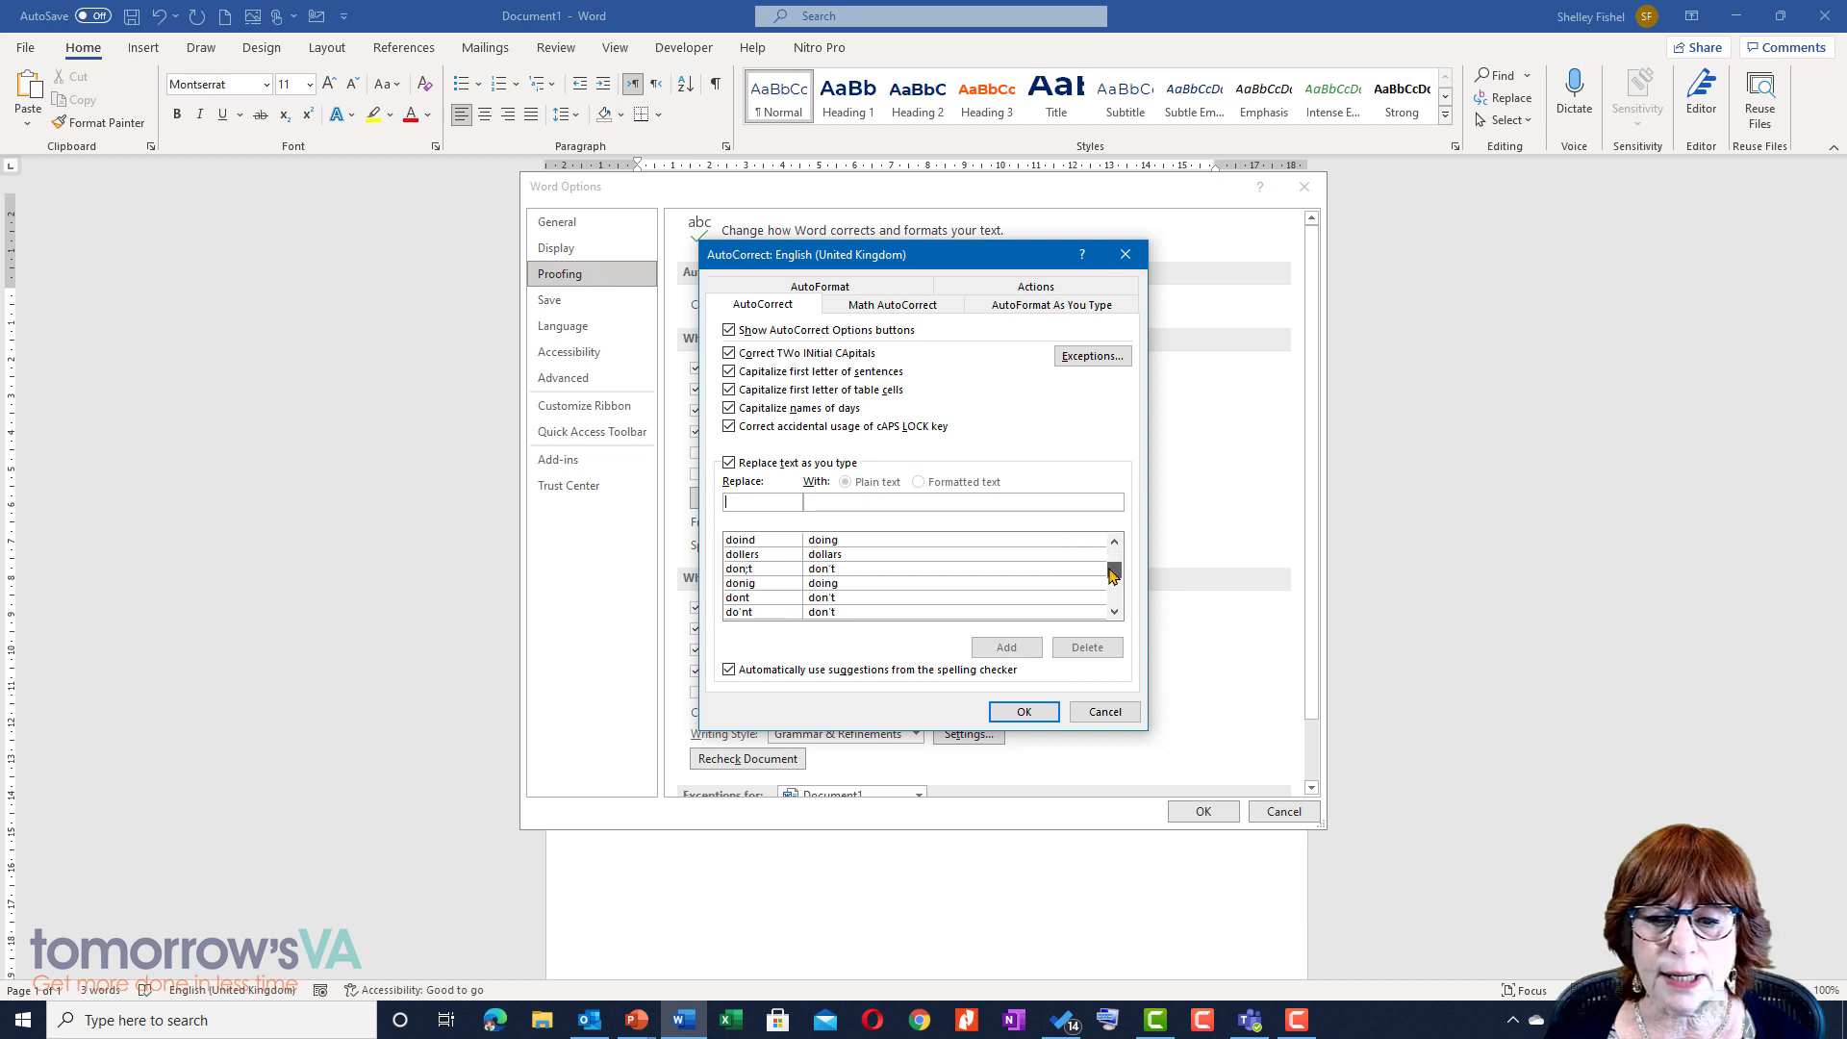
type("l")
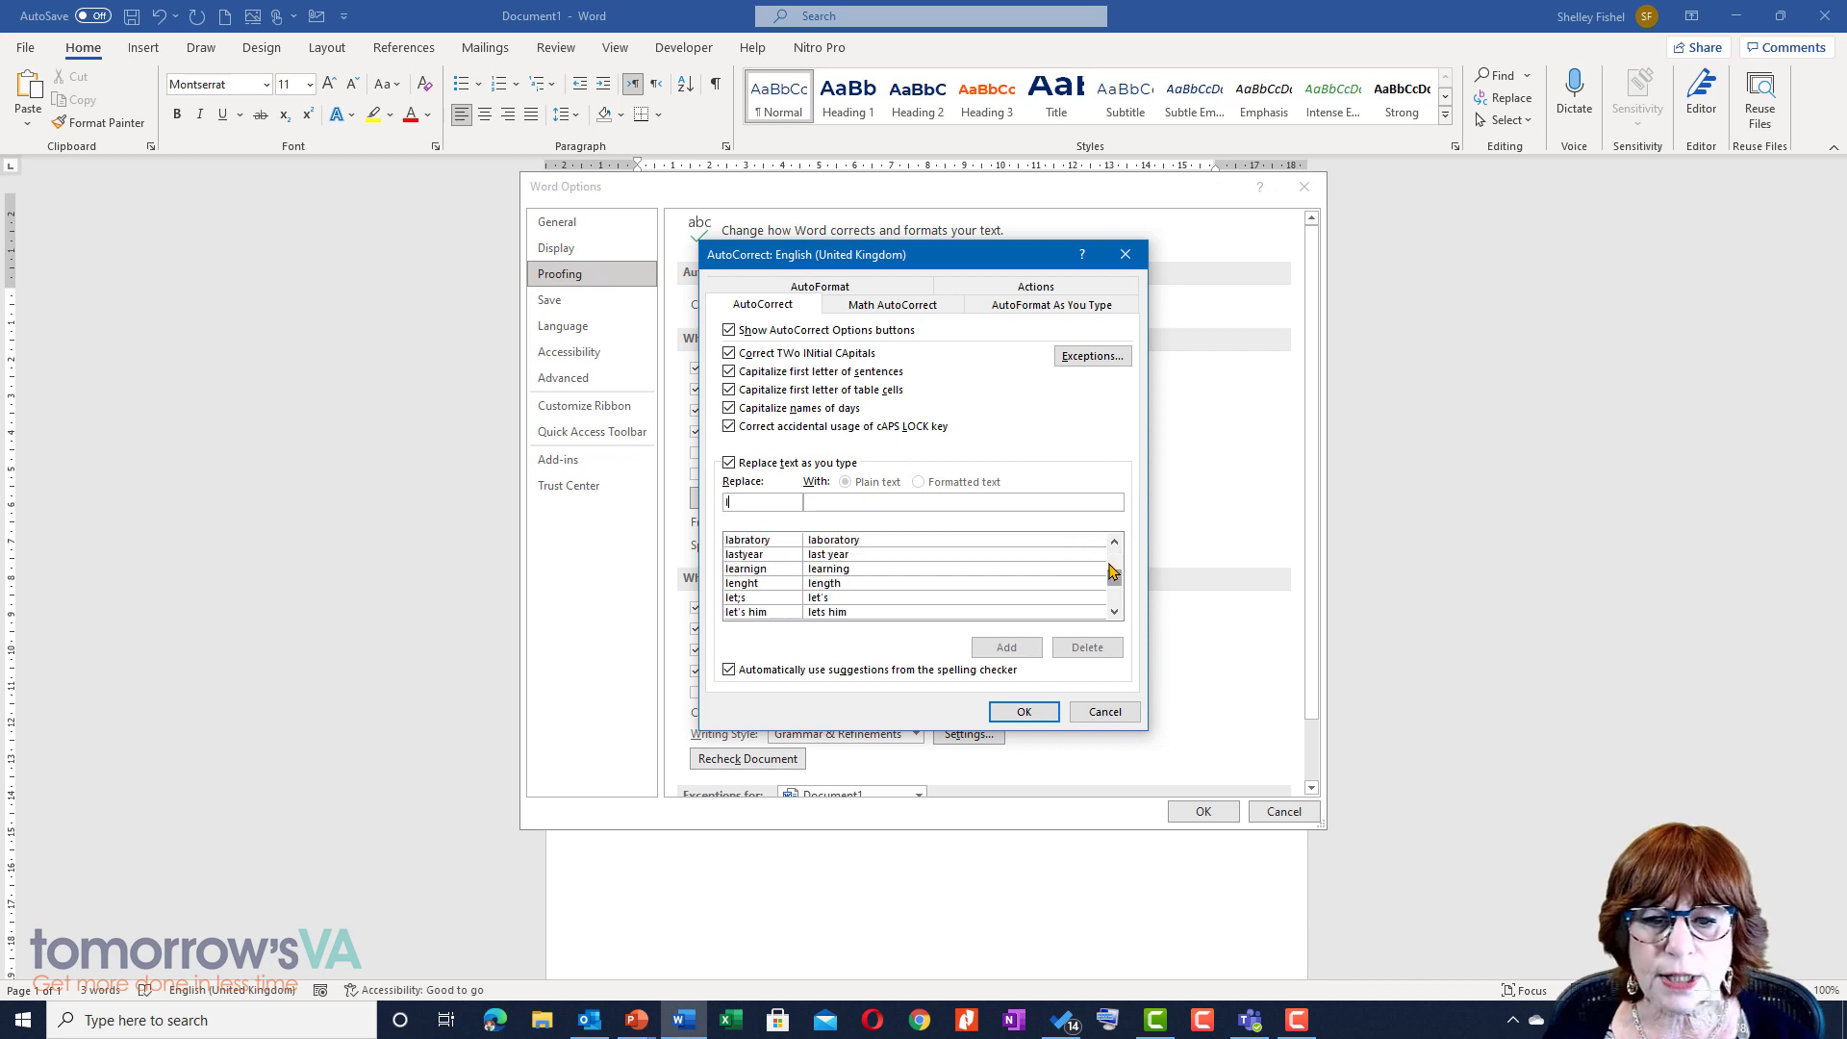
scroll(937, 577, "down", 7)
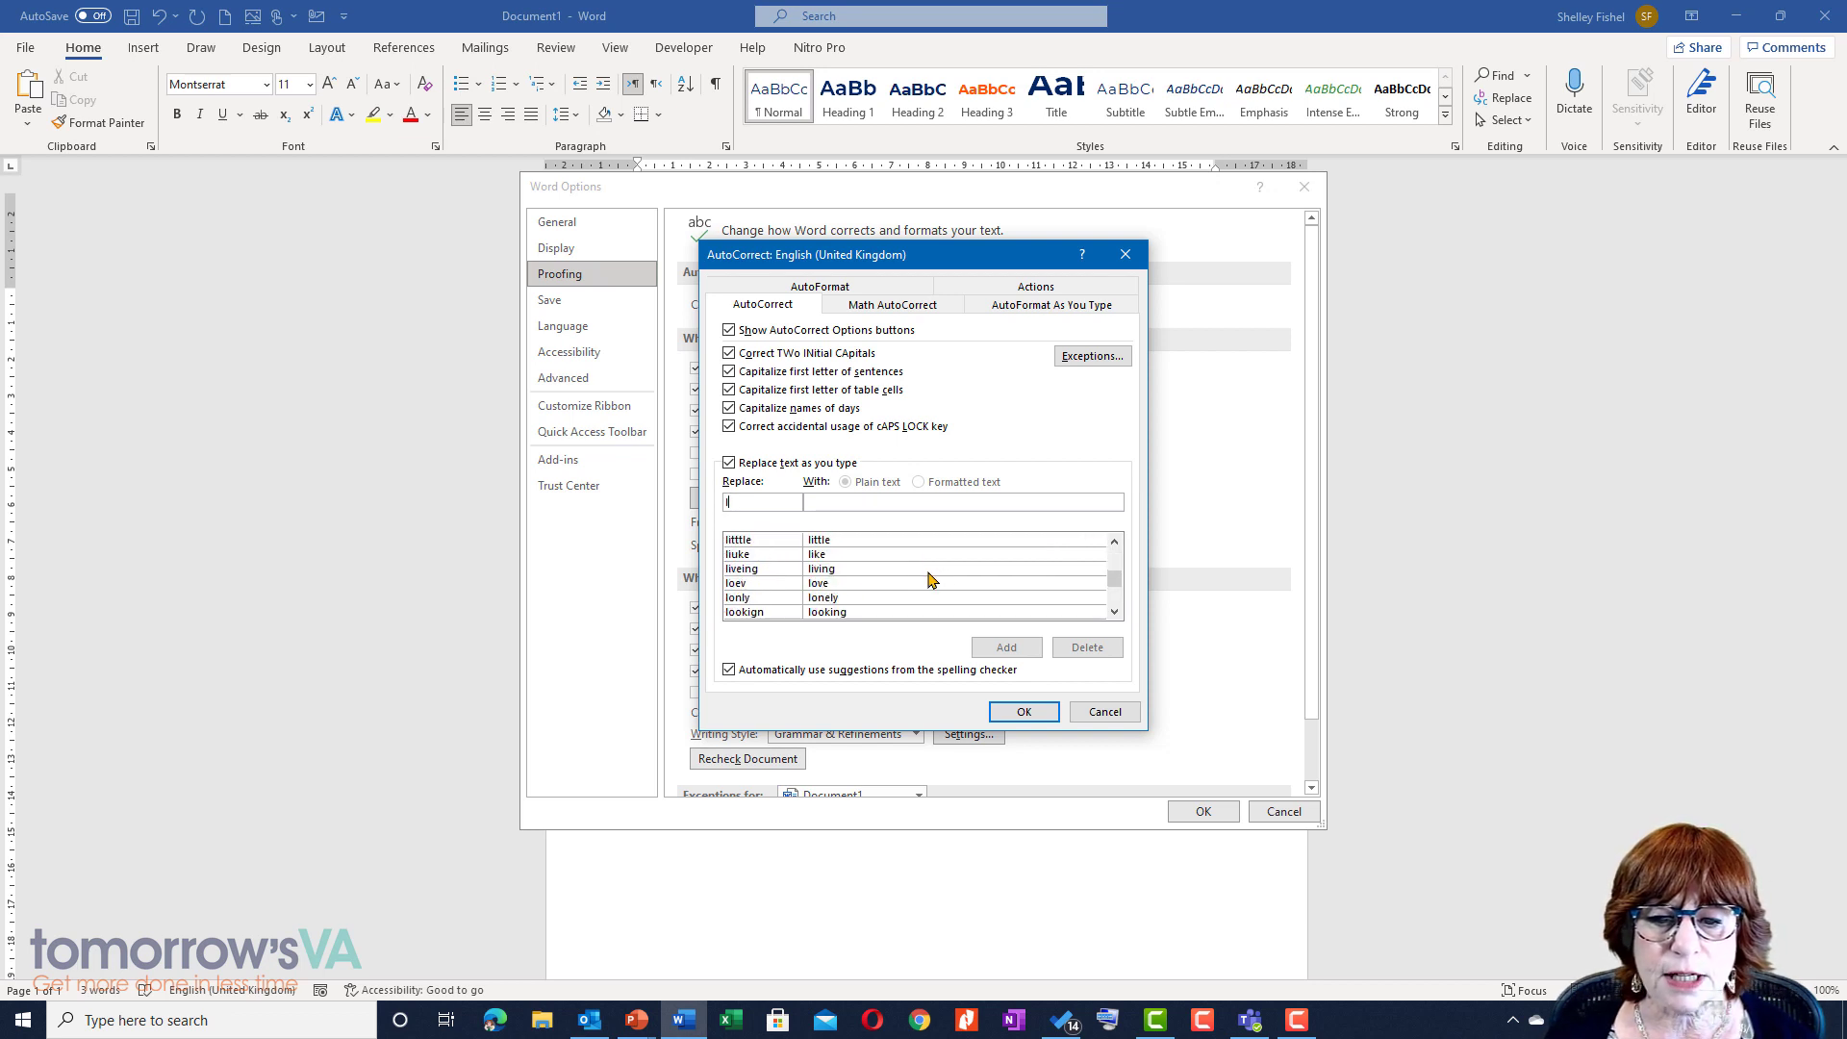
scroll(931, 575, "down", 1)
scroll(930, 575, "up", 1)
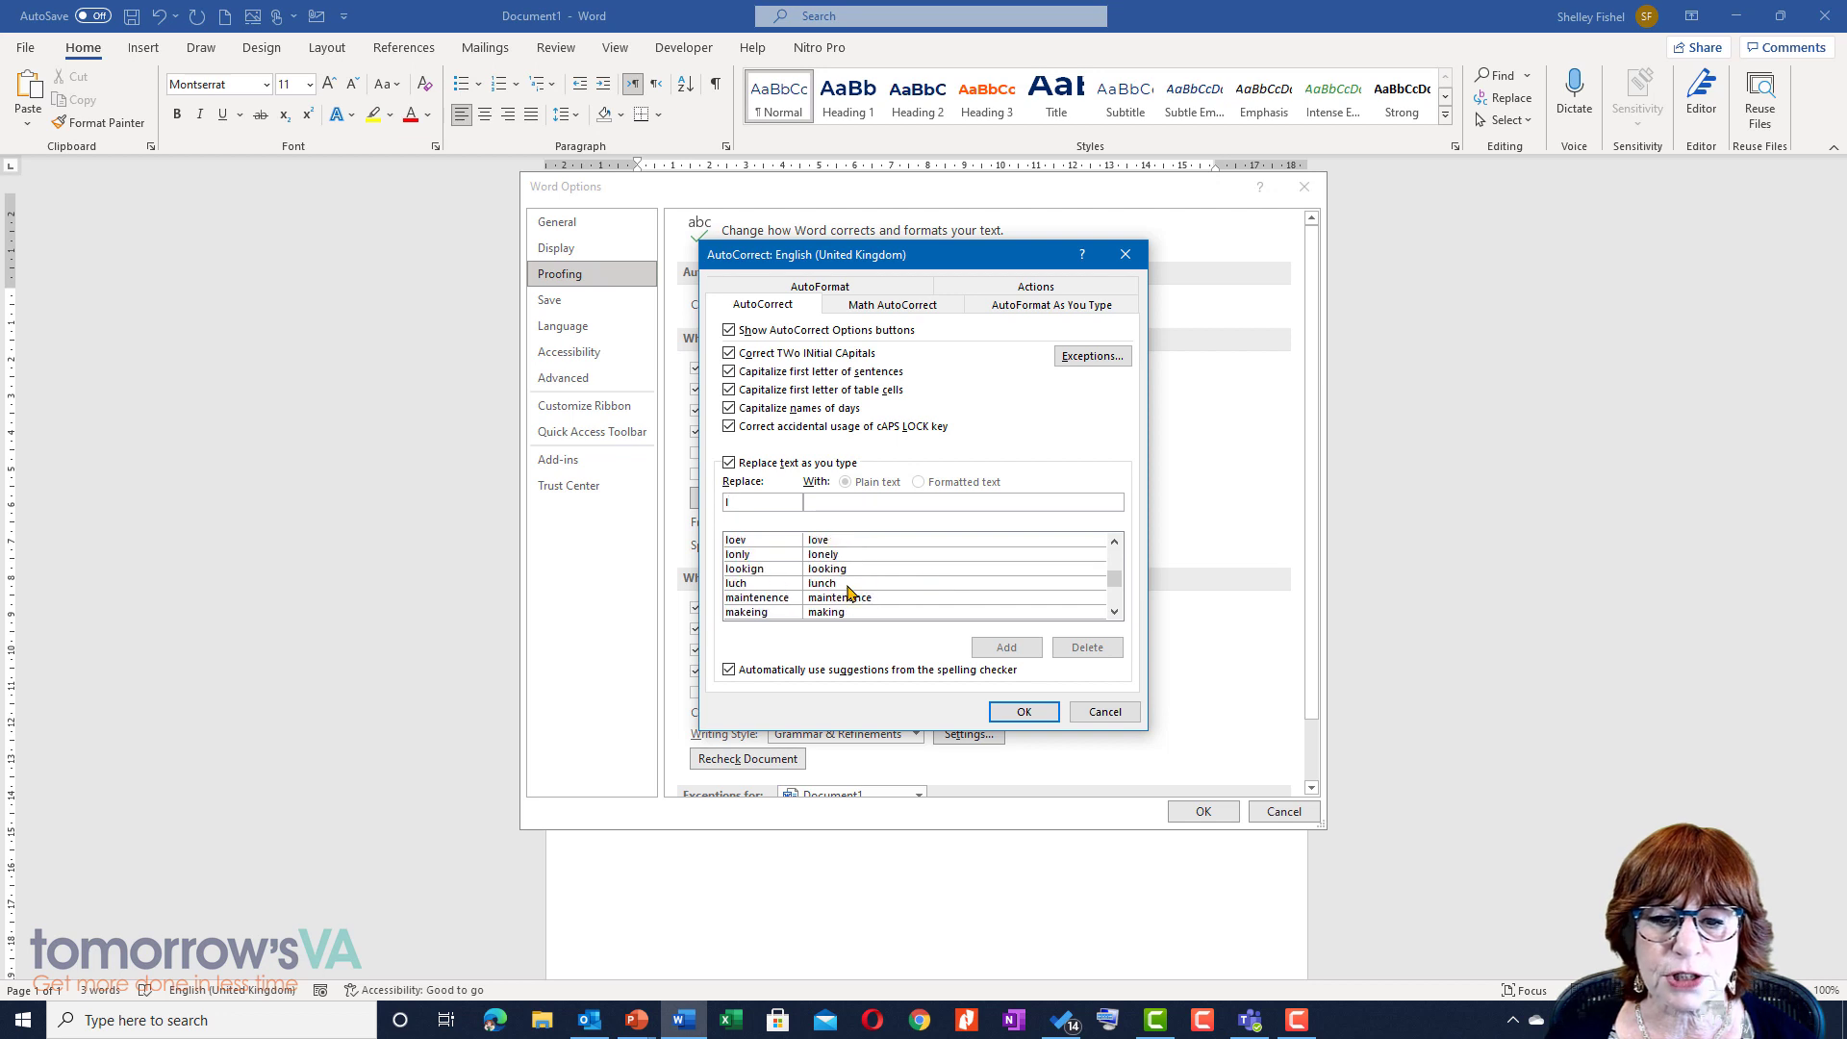
left_click(789, 584)
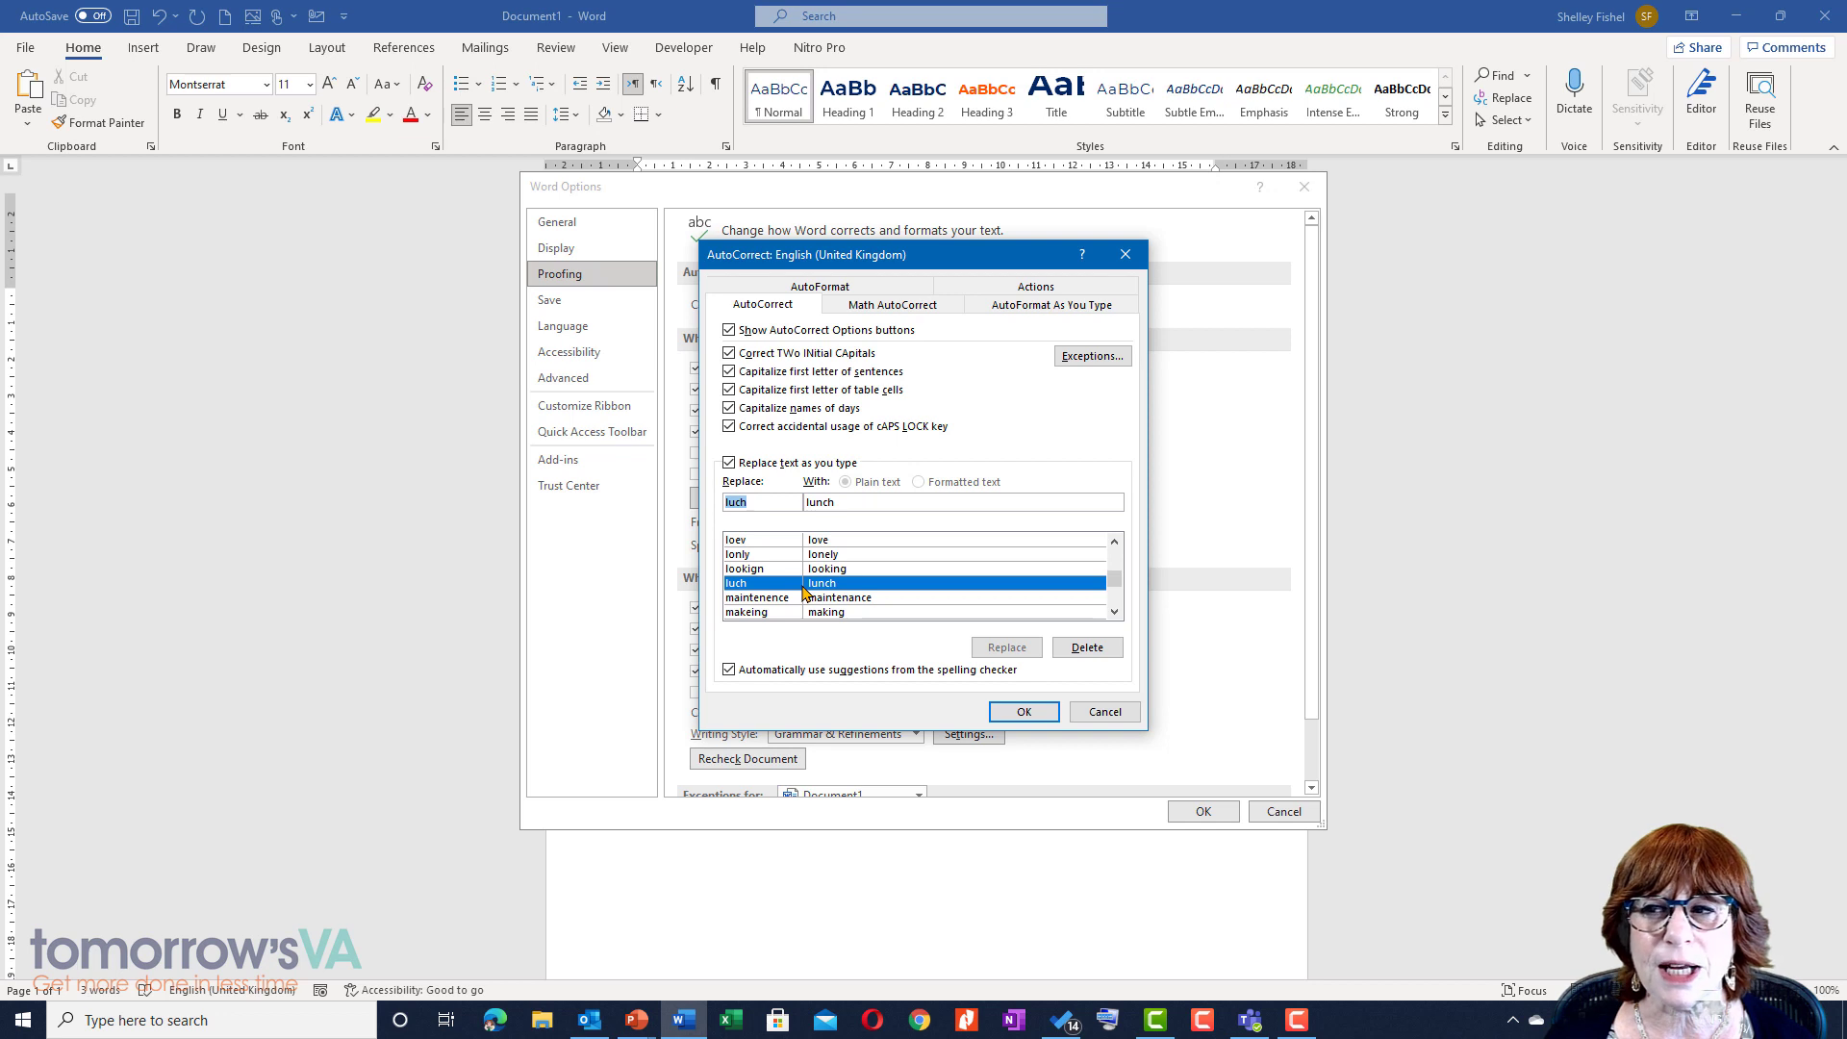
Examine other built-in replacements in the AutoCorrect list, including the entries for "itwas", "iwll" and "iwth"
scroll(817, 586, "up", 5)
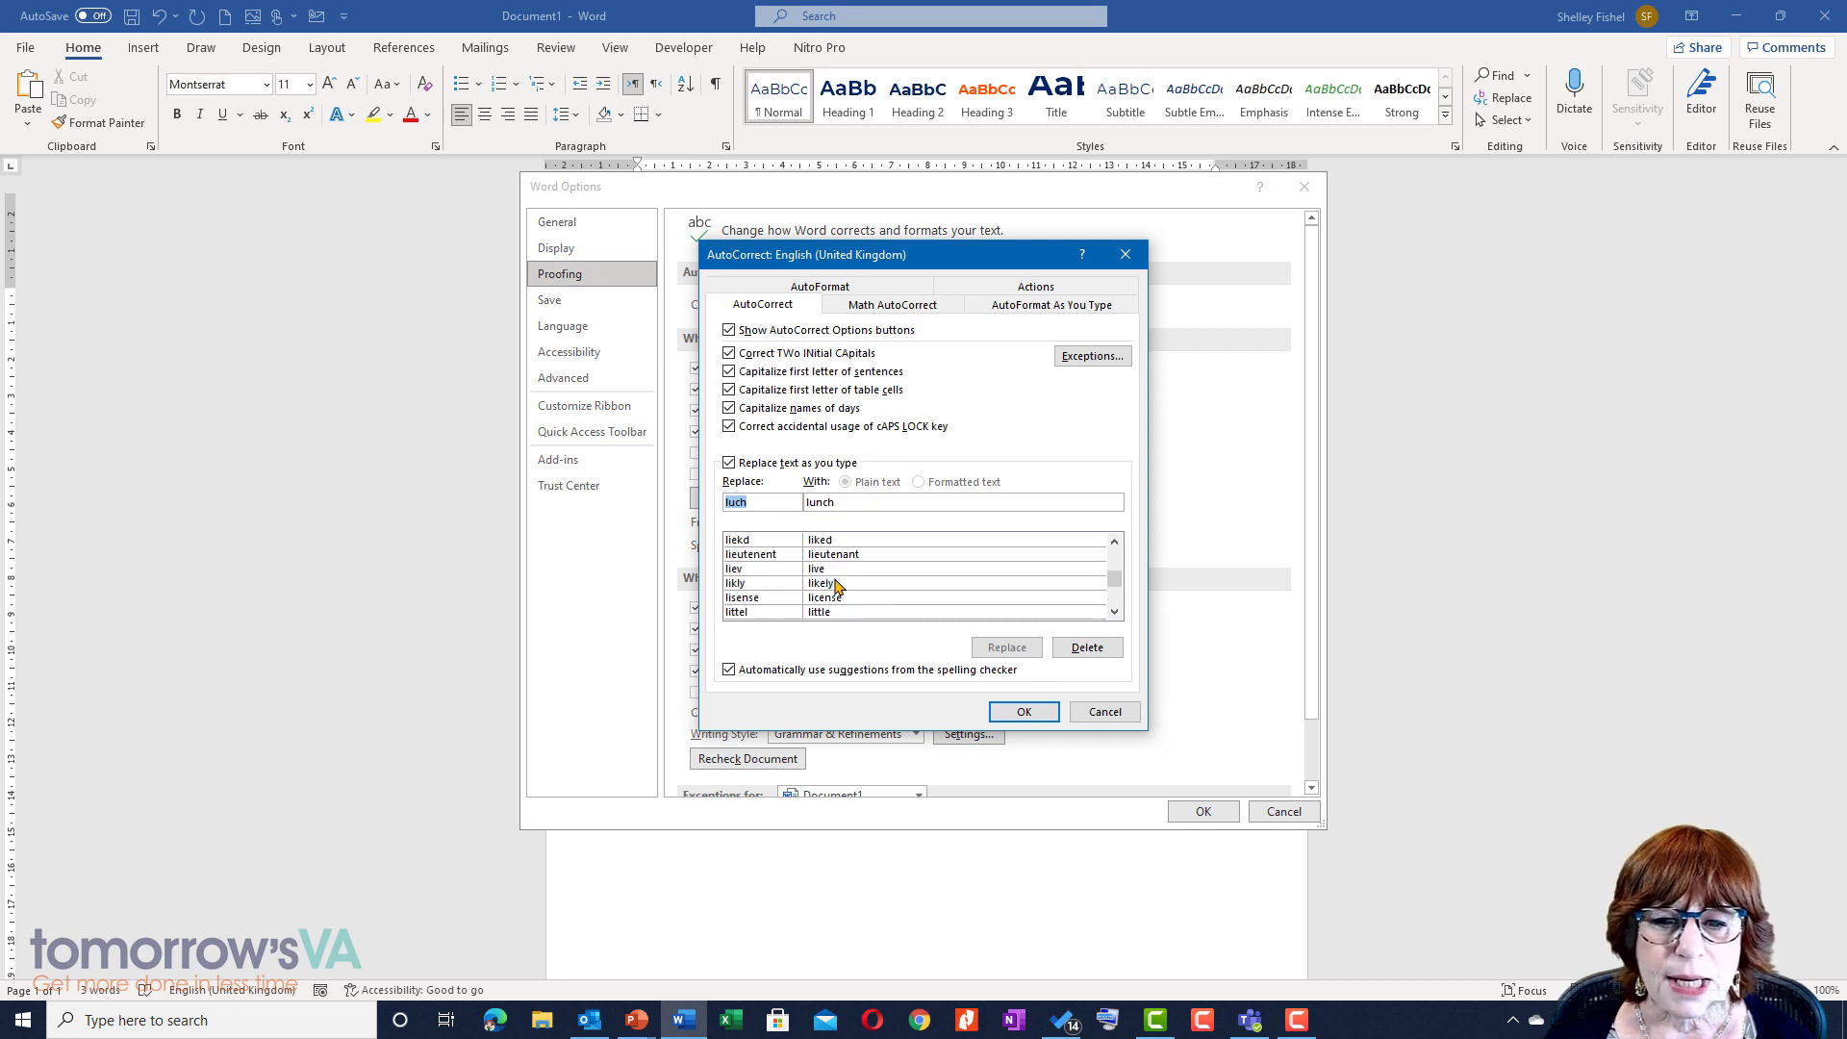
scroll(829, 574, "up", 5)
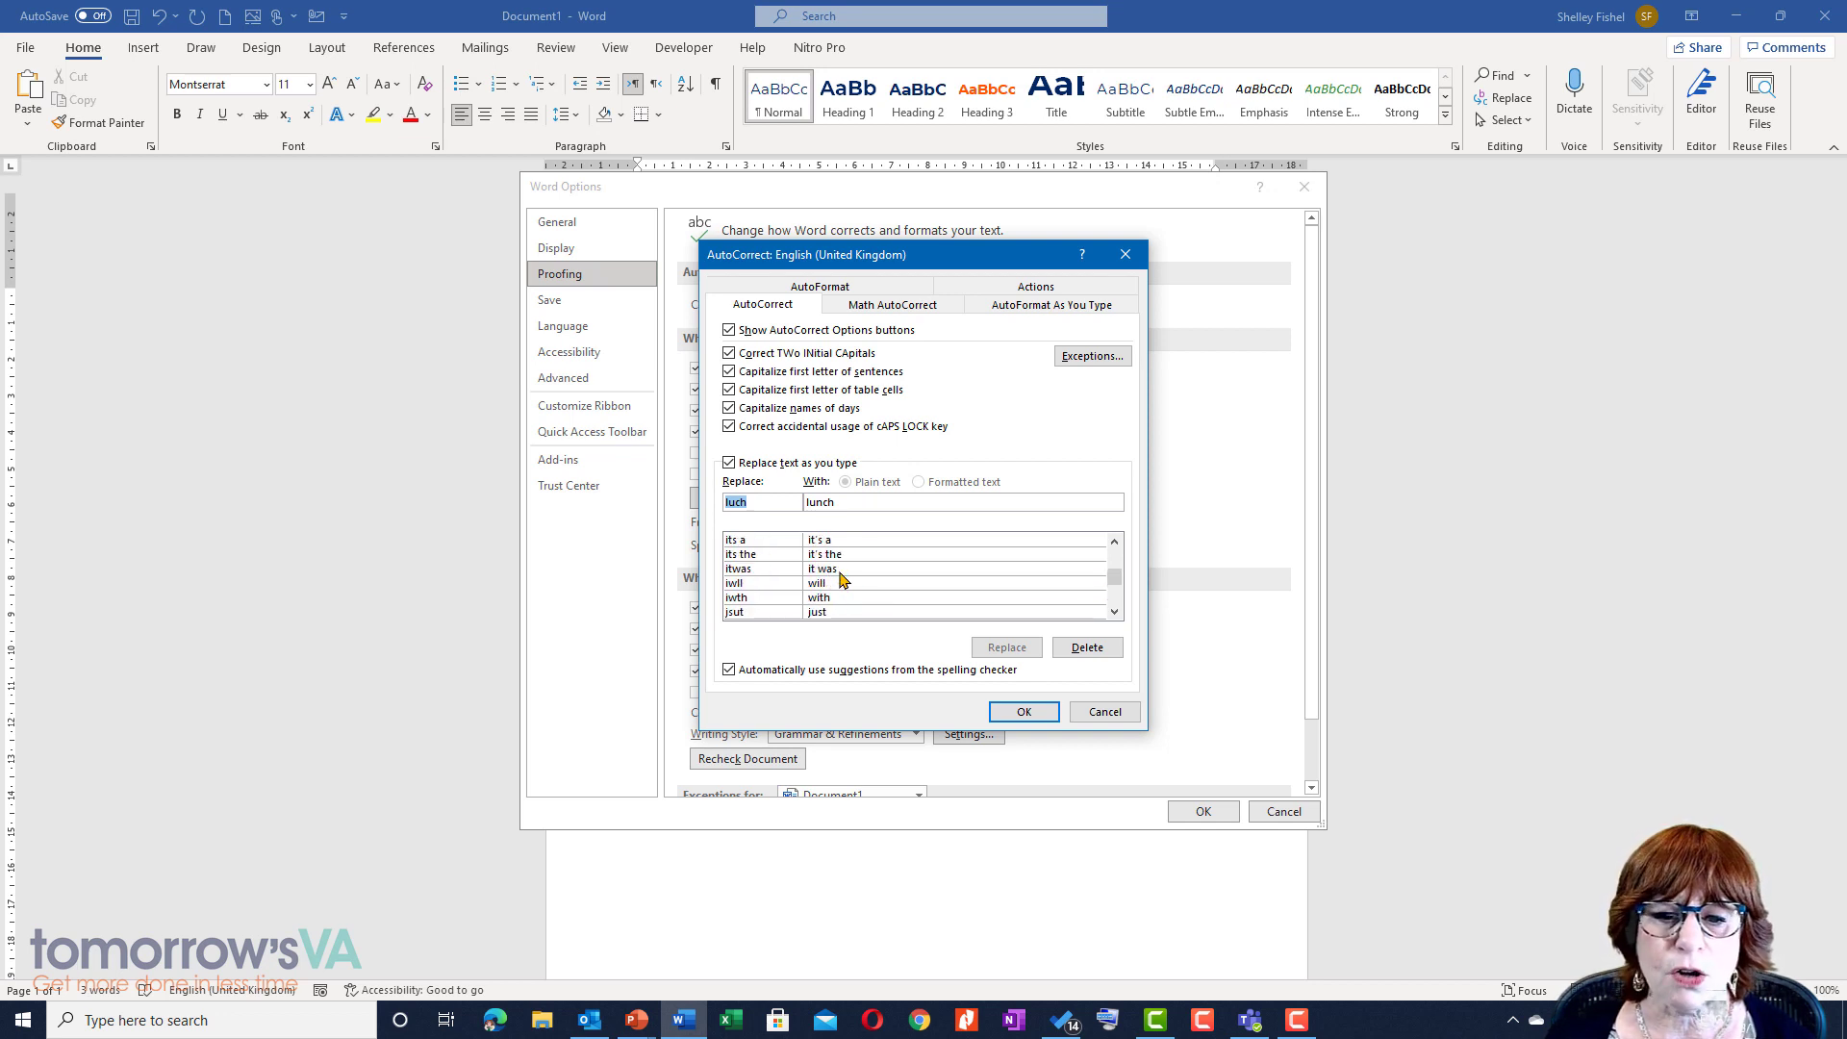
left_click(839, 572)
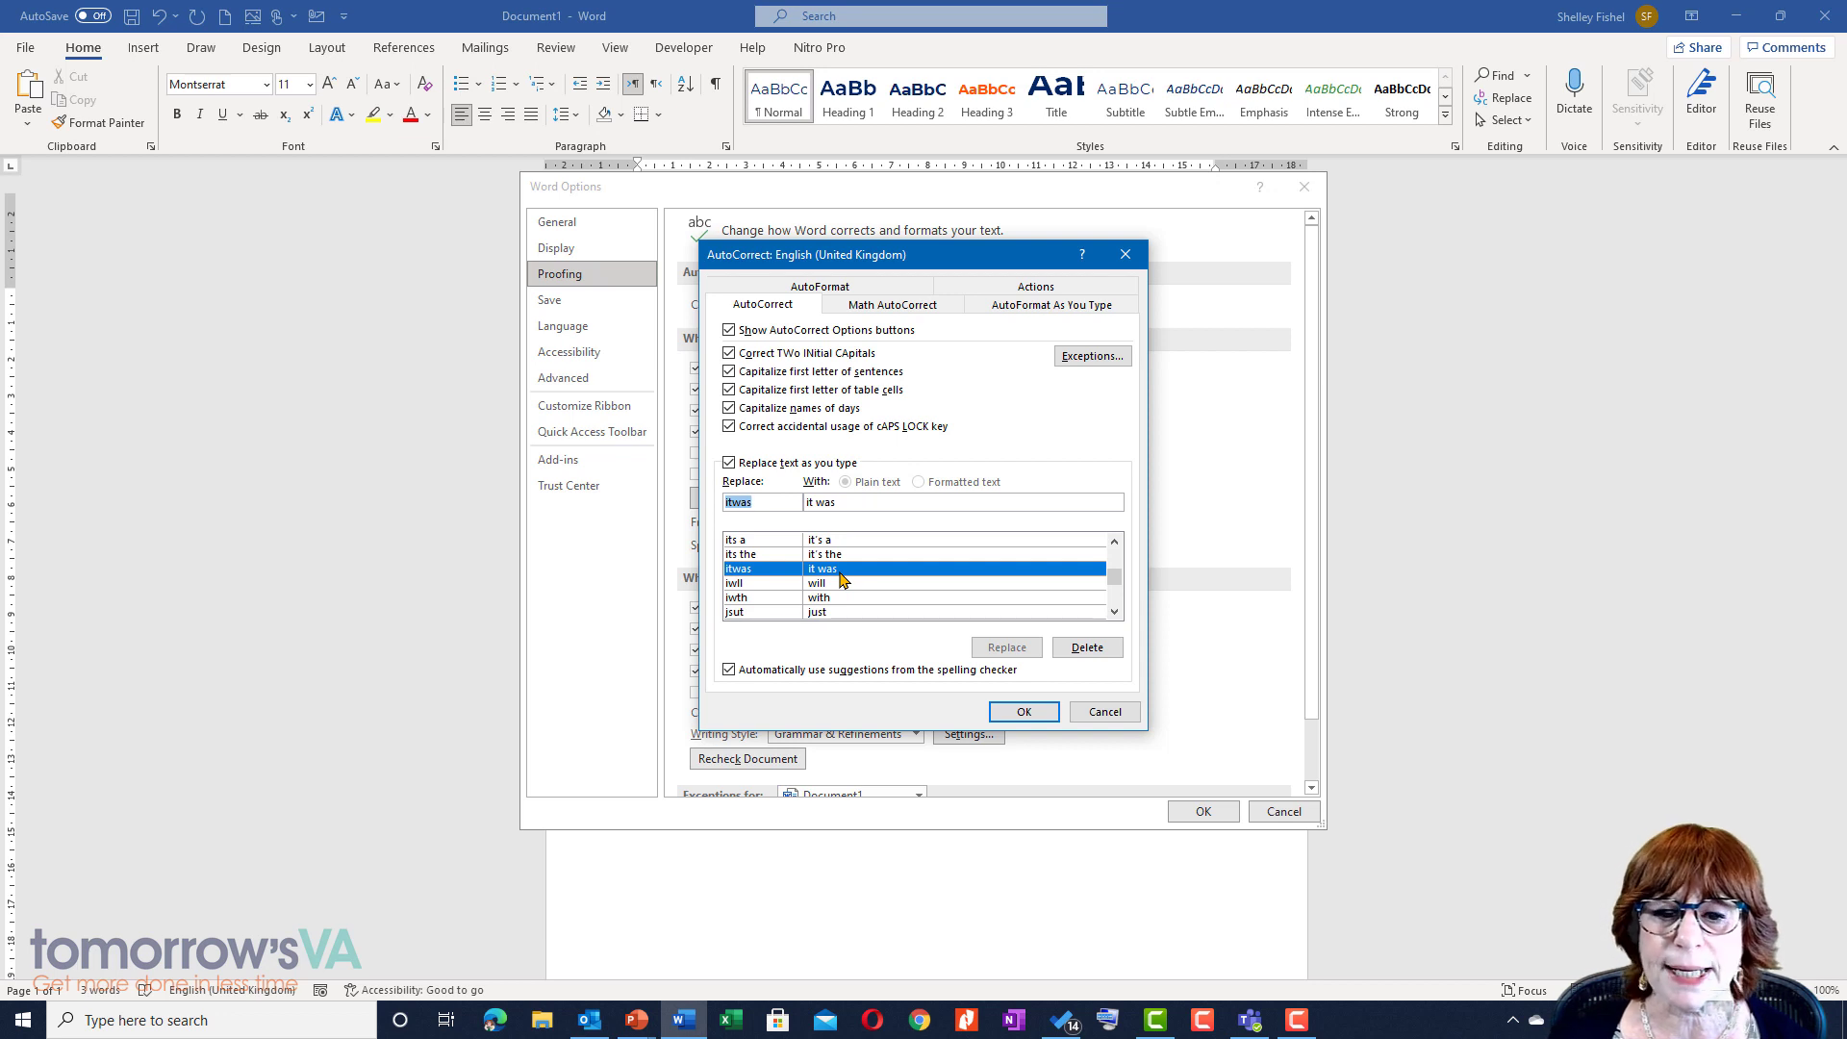
left_click(765, 584)
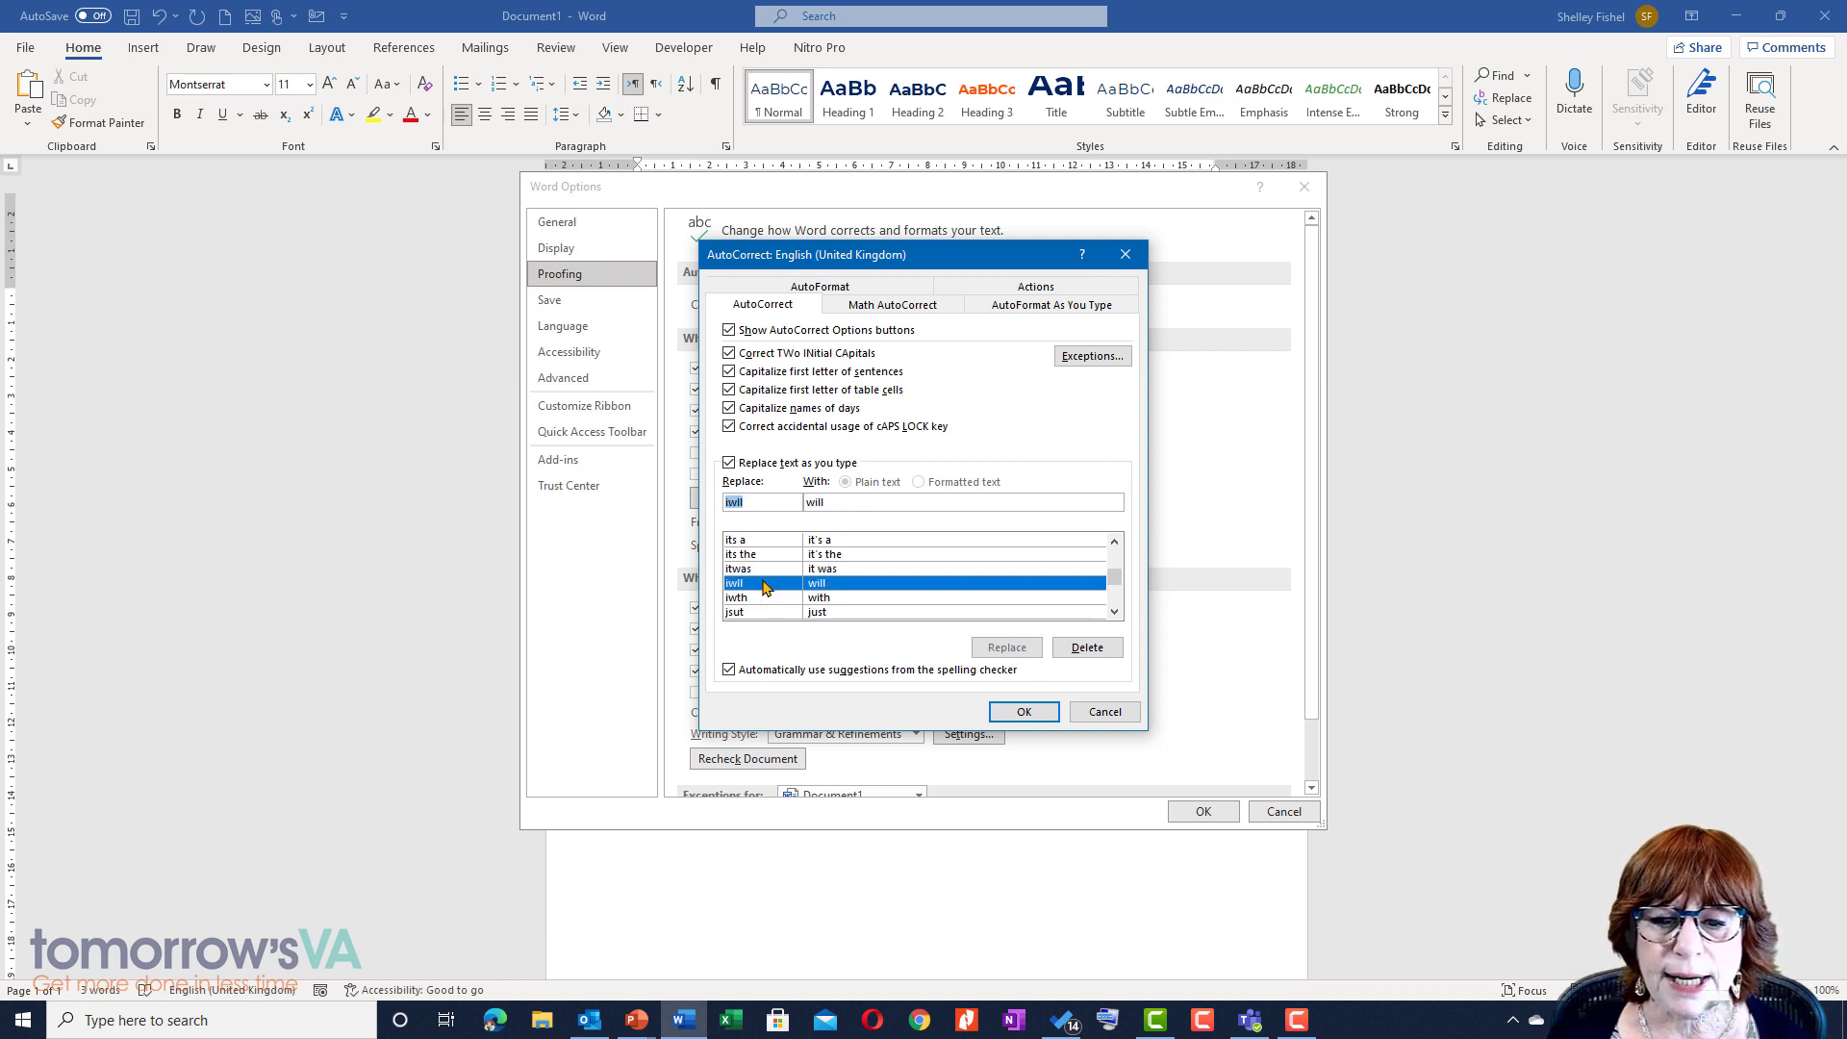
left_click(790, 600)
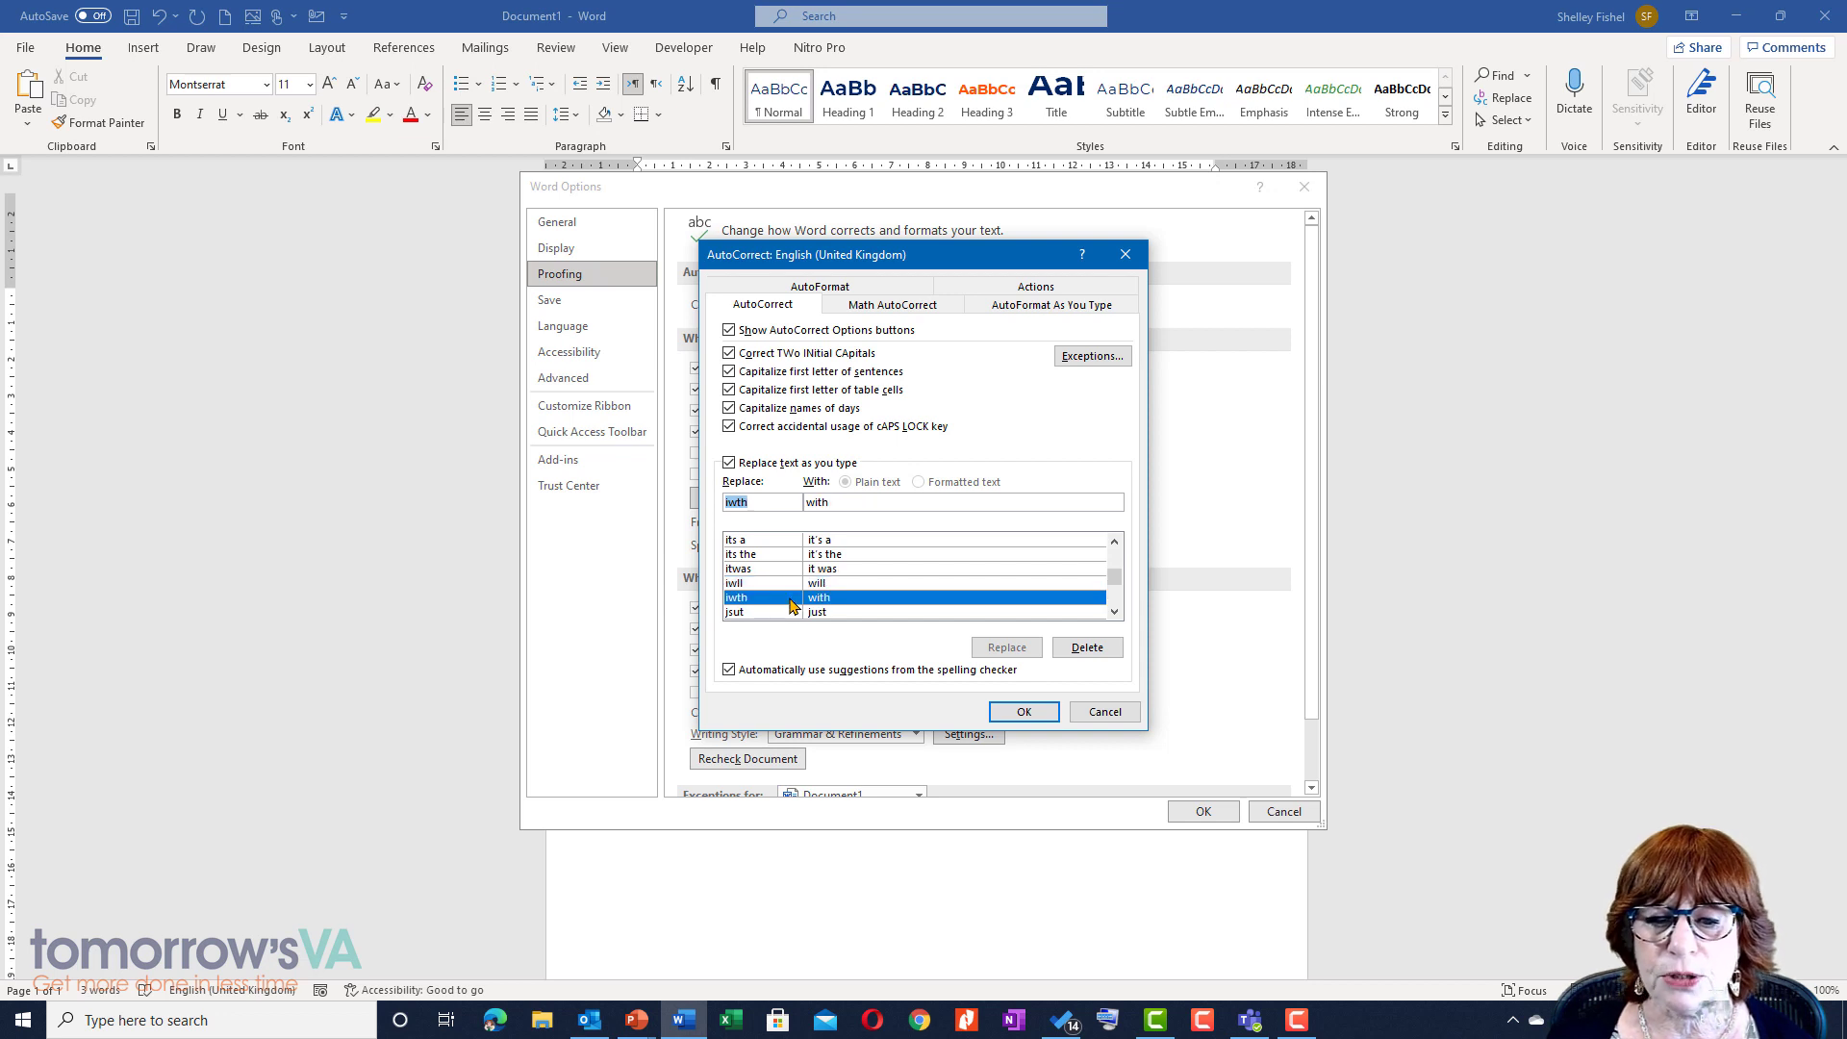
scroll(781, 603, "down", 3)
scroll(777, 603, "down", 2)
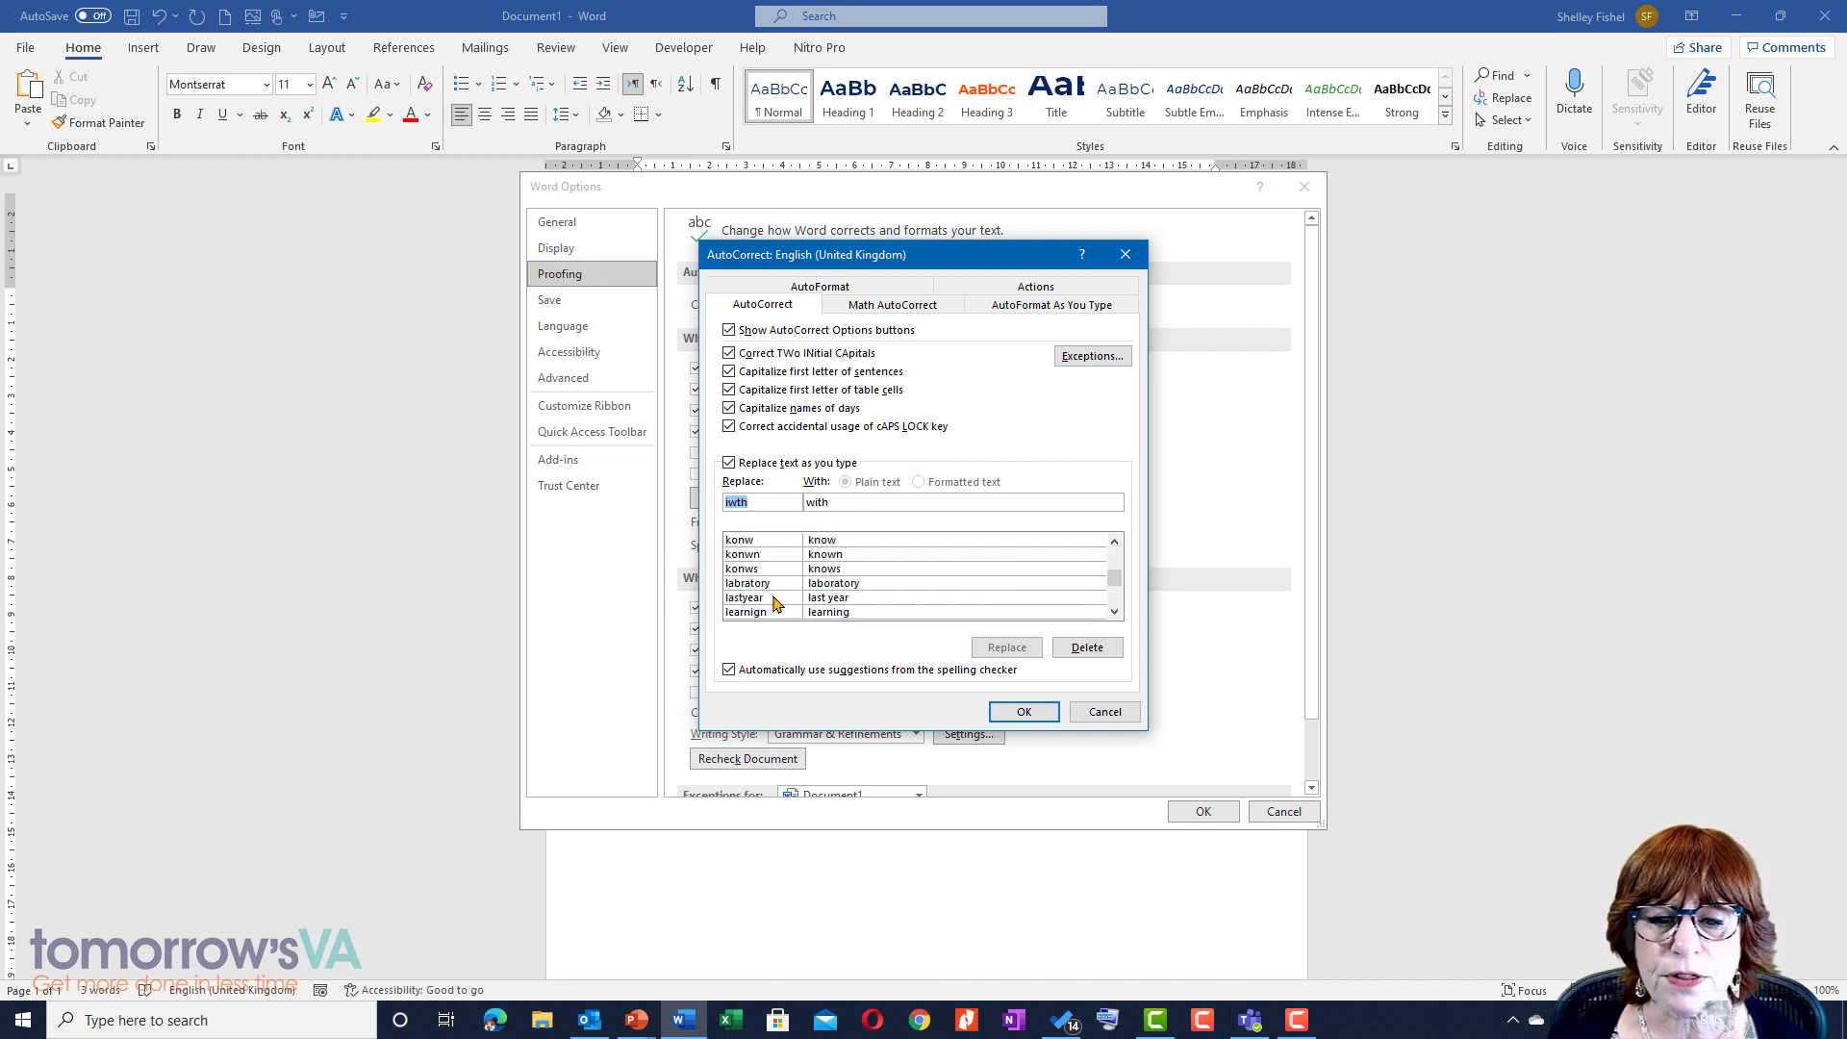
Look through the AutoCorrect list from the words starting with I to those starting with S, and cancel out of the options without changes
scroll(775, 603, "up", 10)
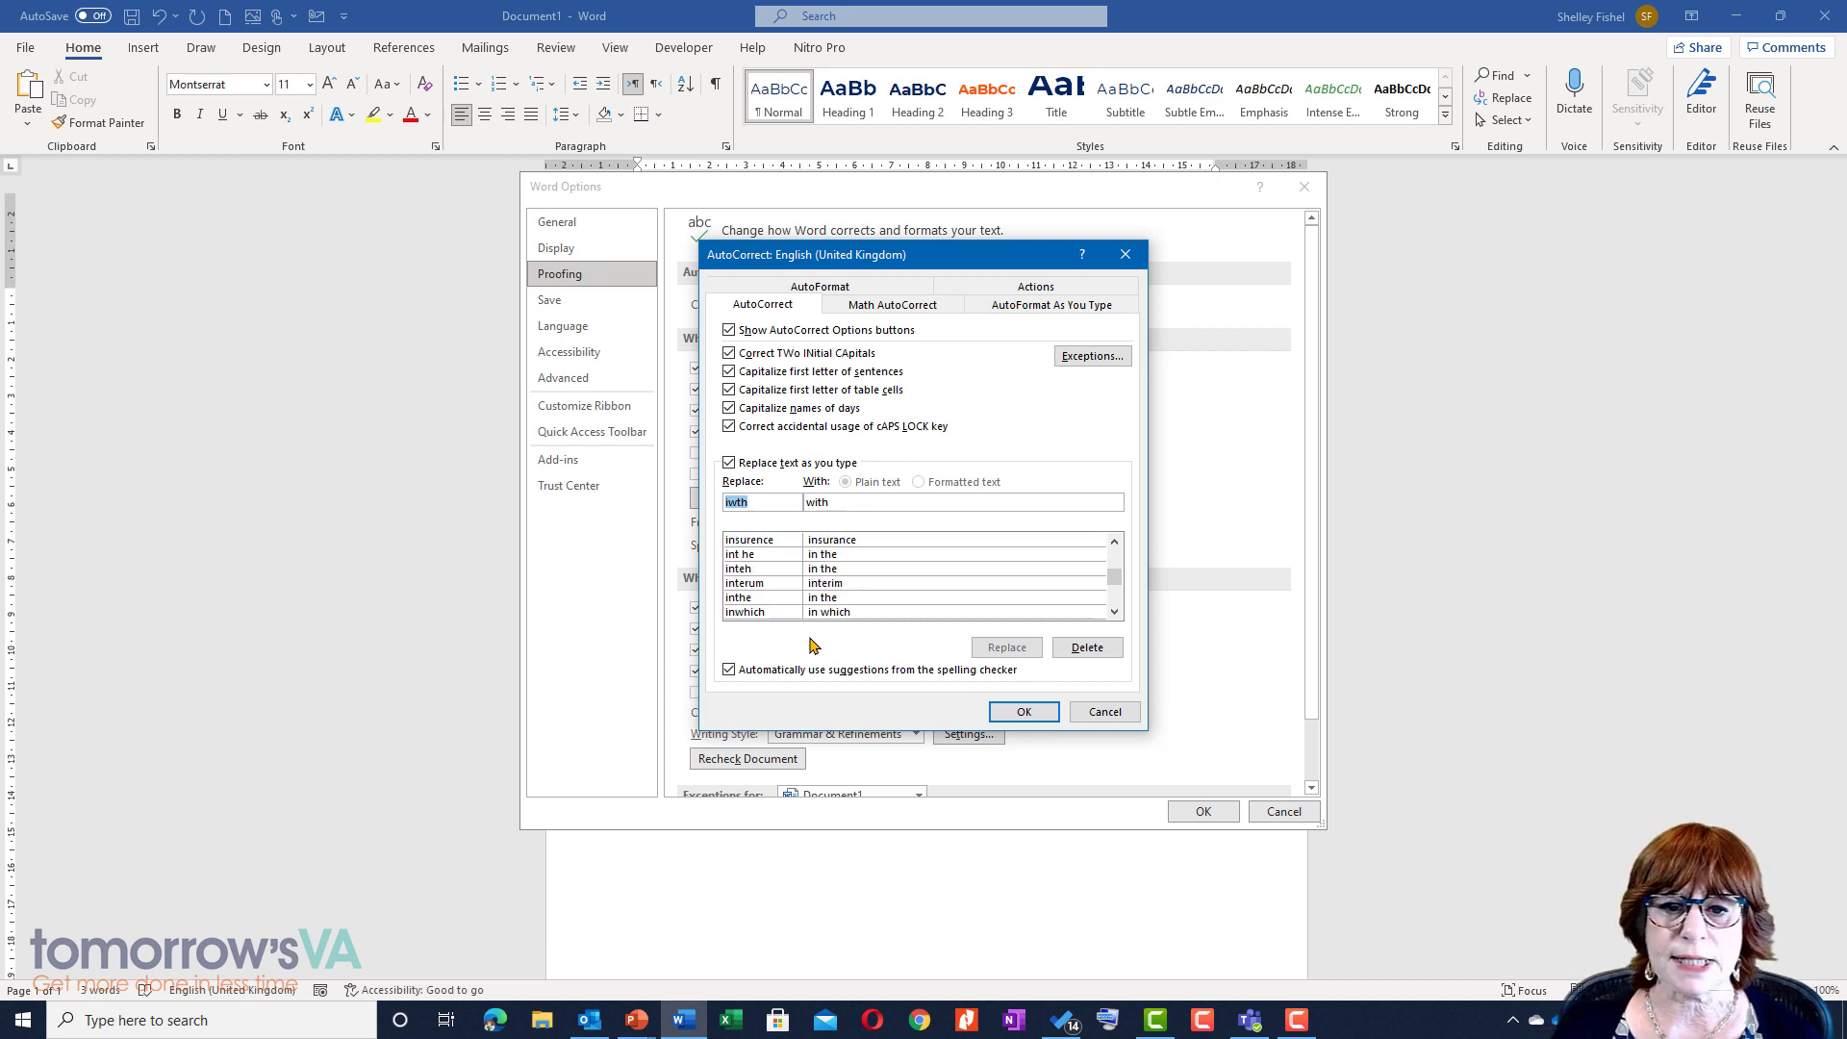
scroll(806, 613, "up", 4)
left_click(789, 501)
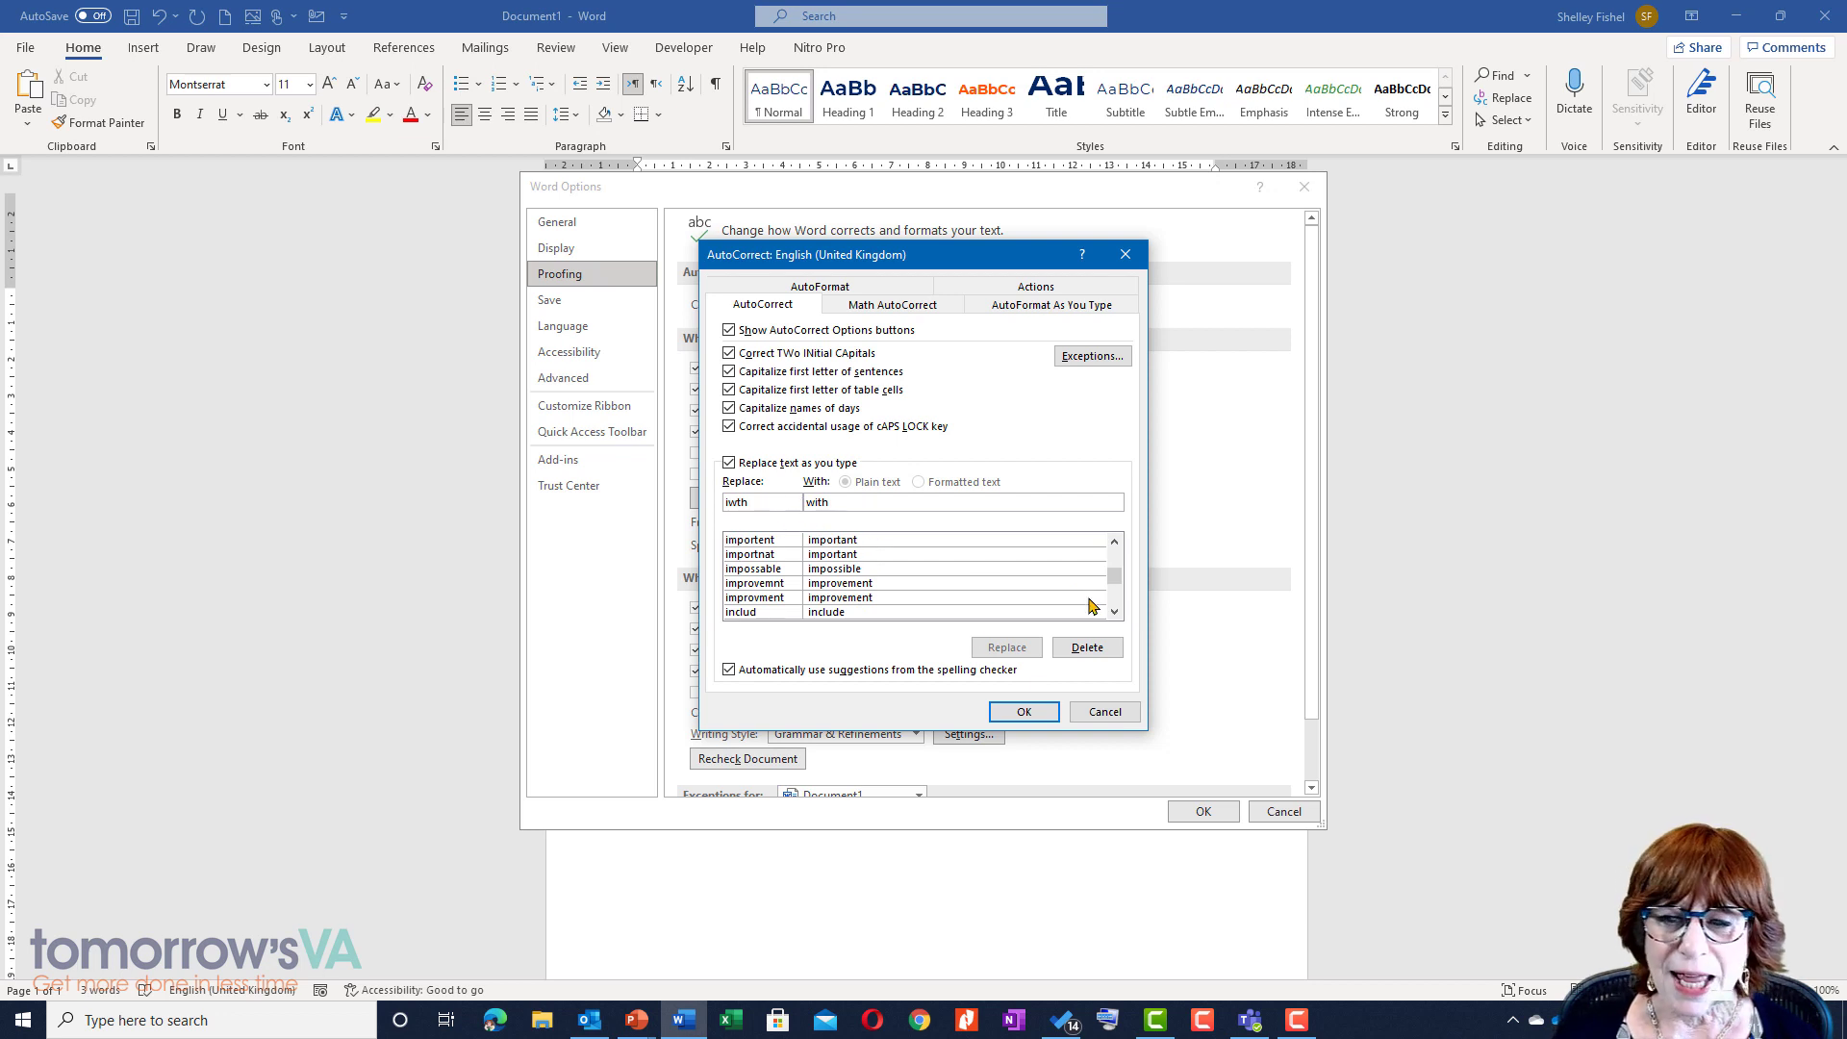
left_click(1110, 567)
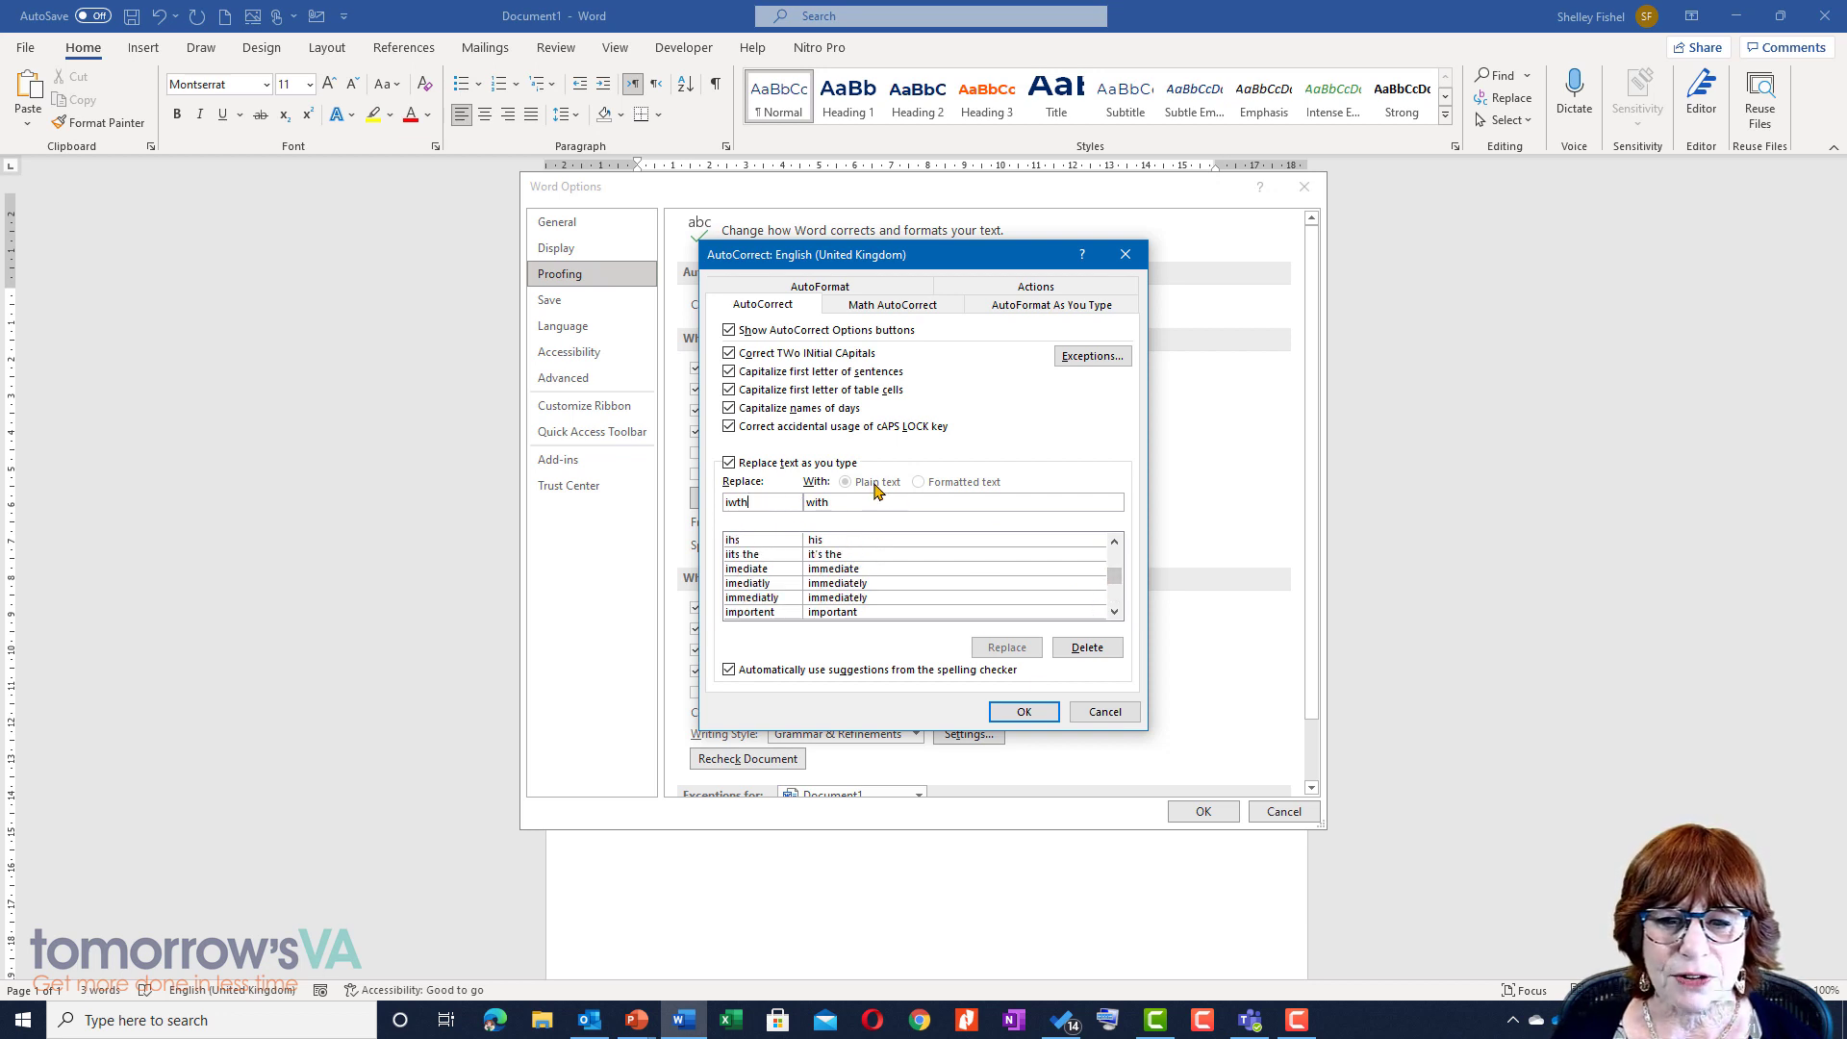
scroll(939, 608, "down", 15)
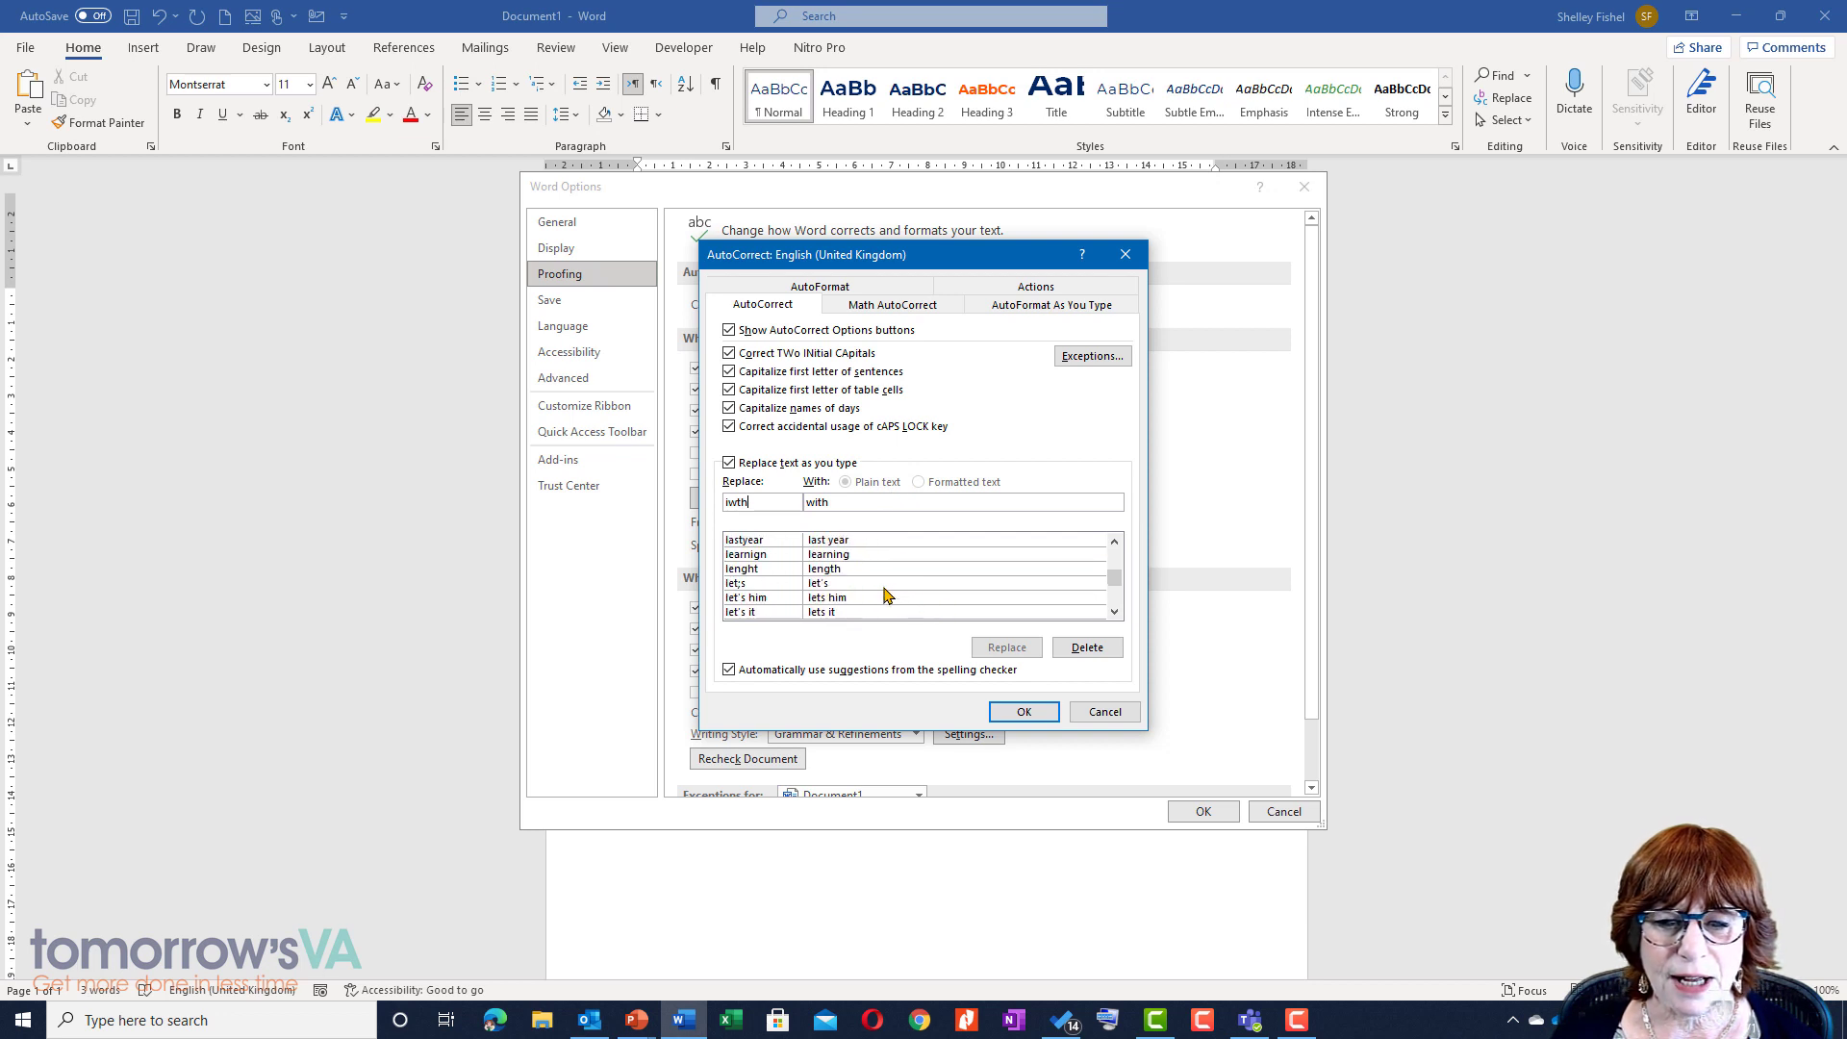
scroll(885, 595, "down", 15)
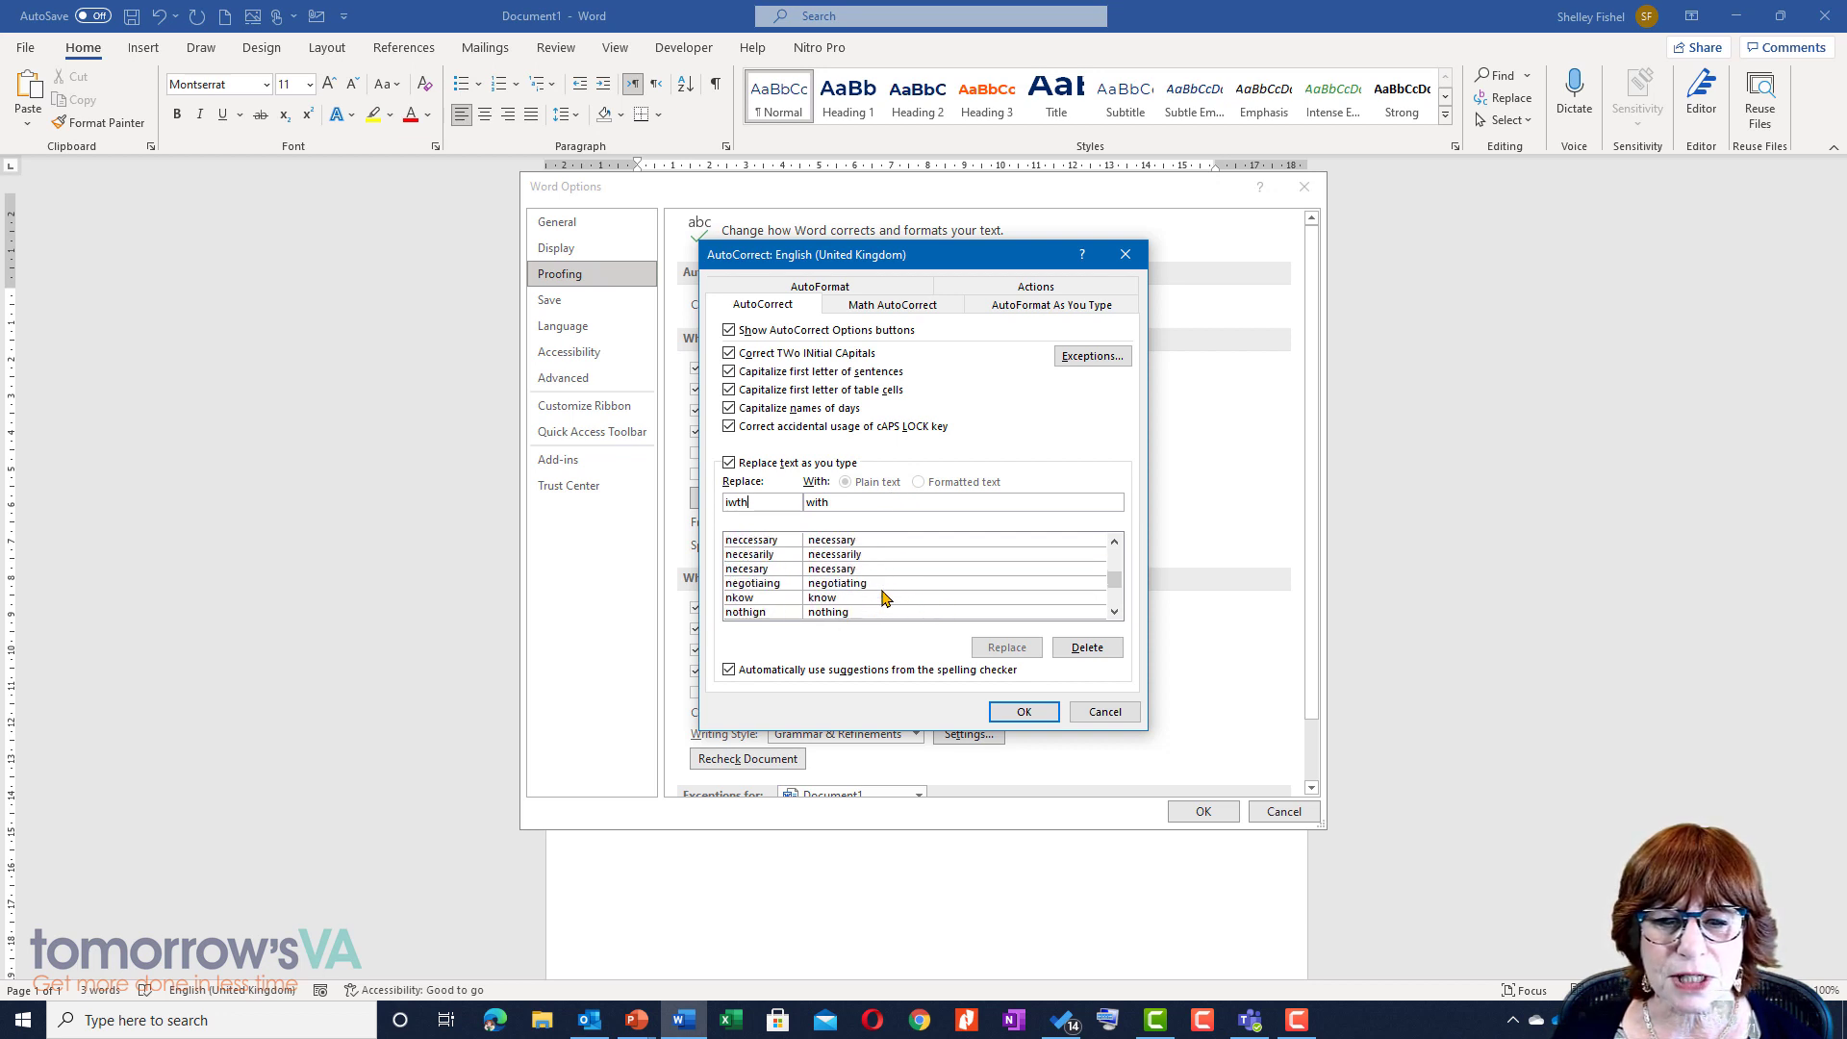
scroll(880, 592, "down", 15)
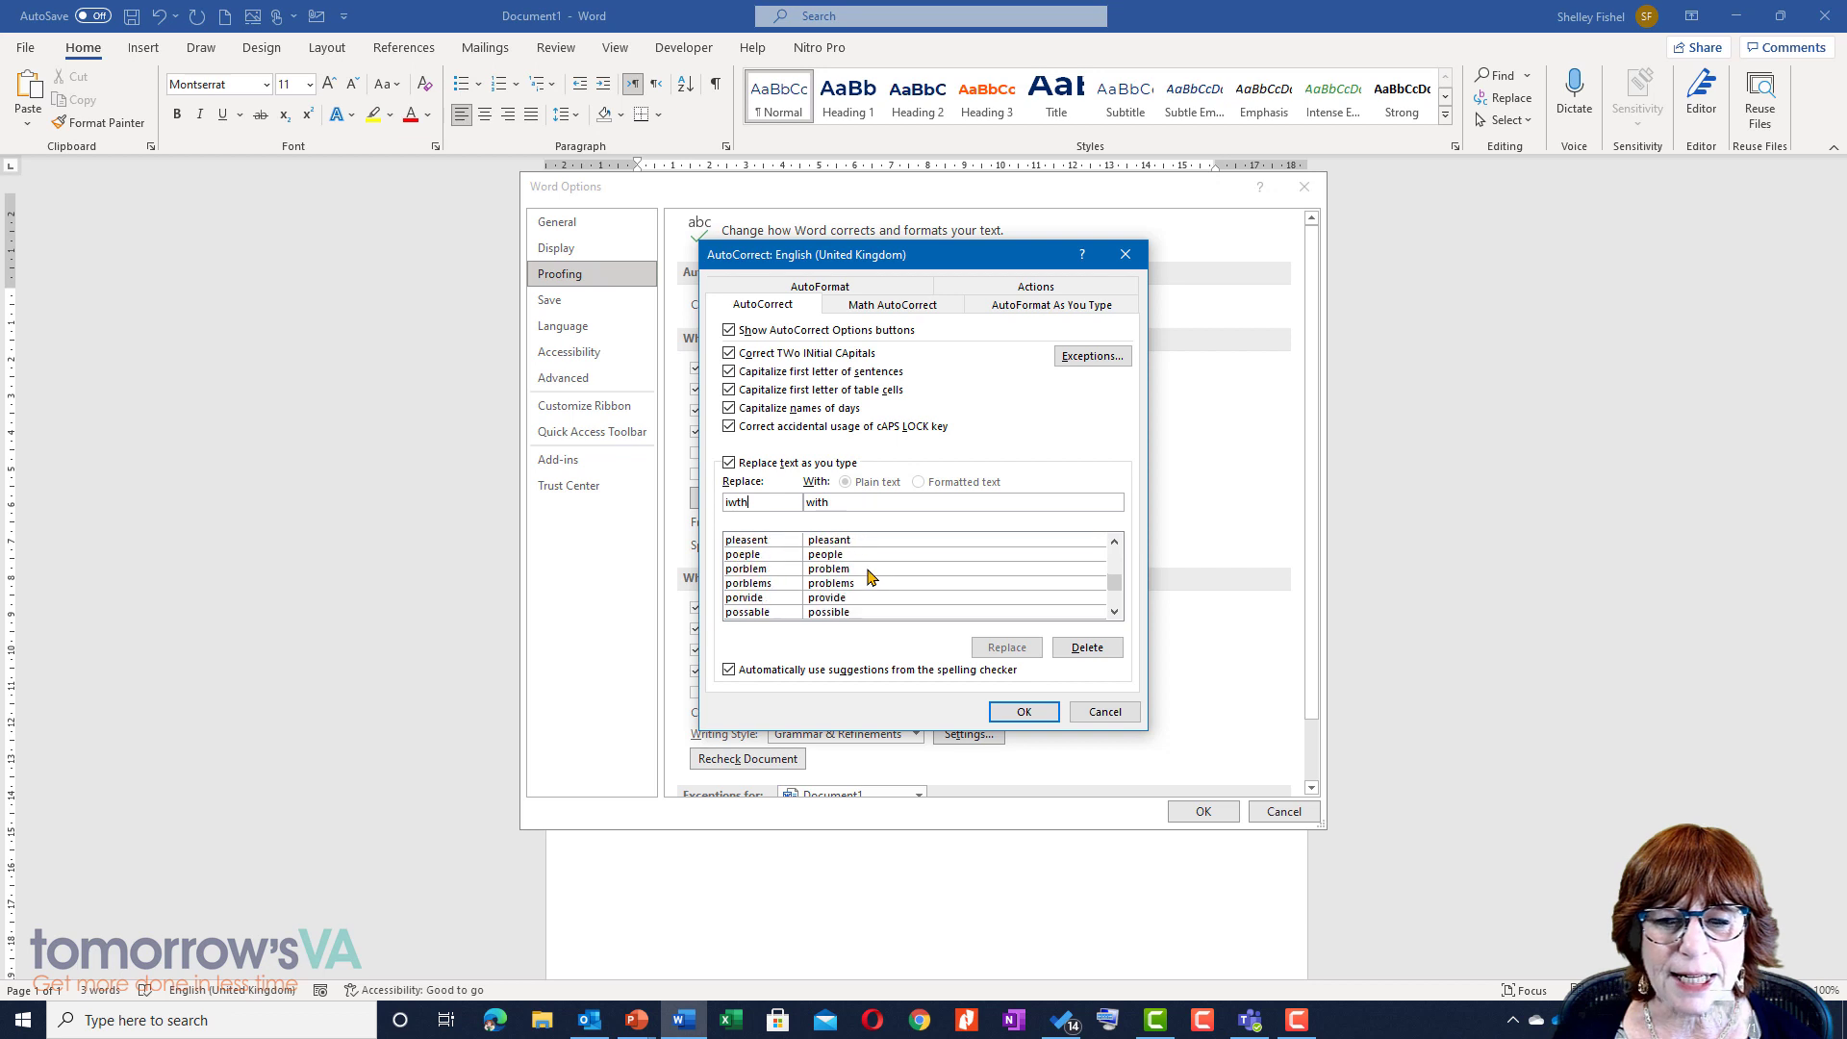
scroll(861, 563, "down", 15)
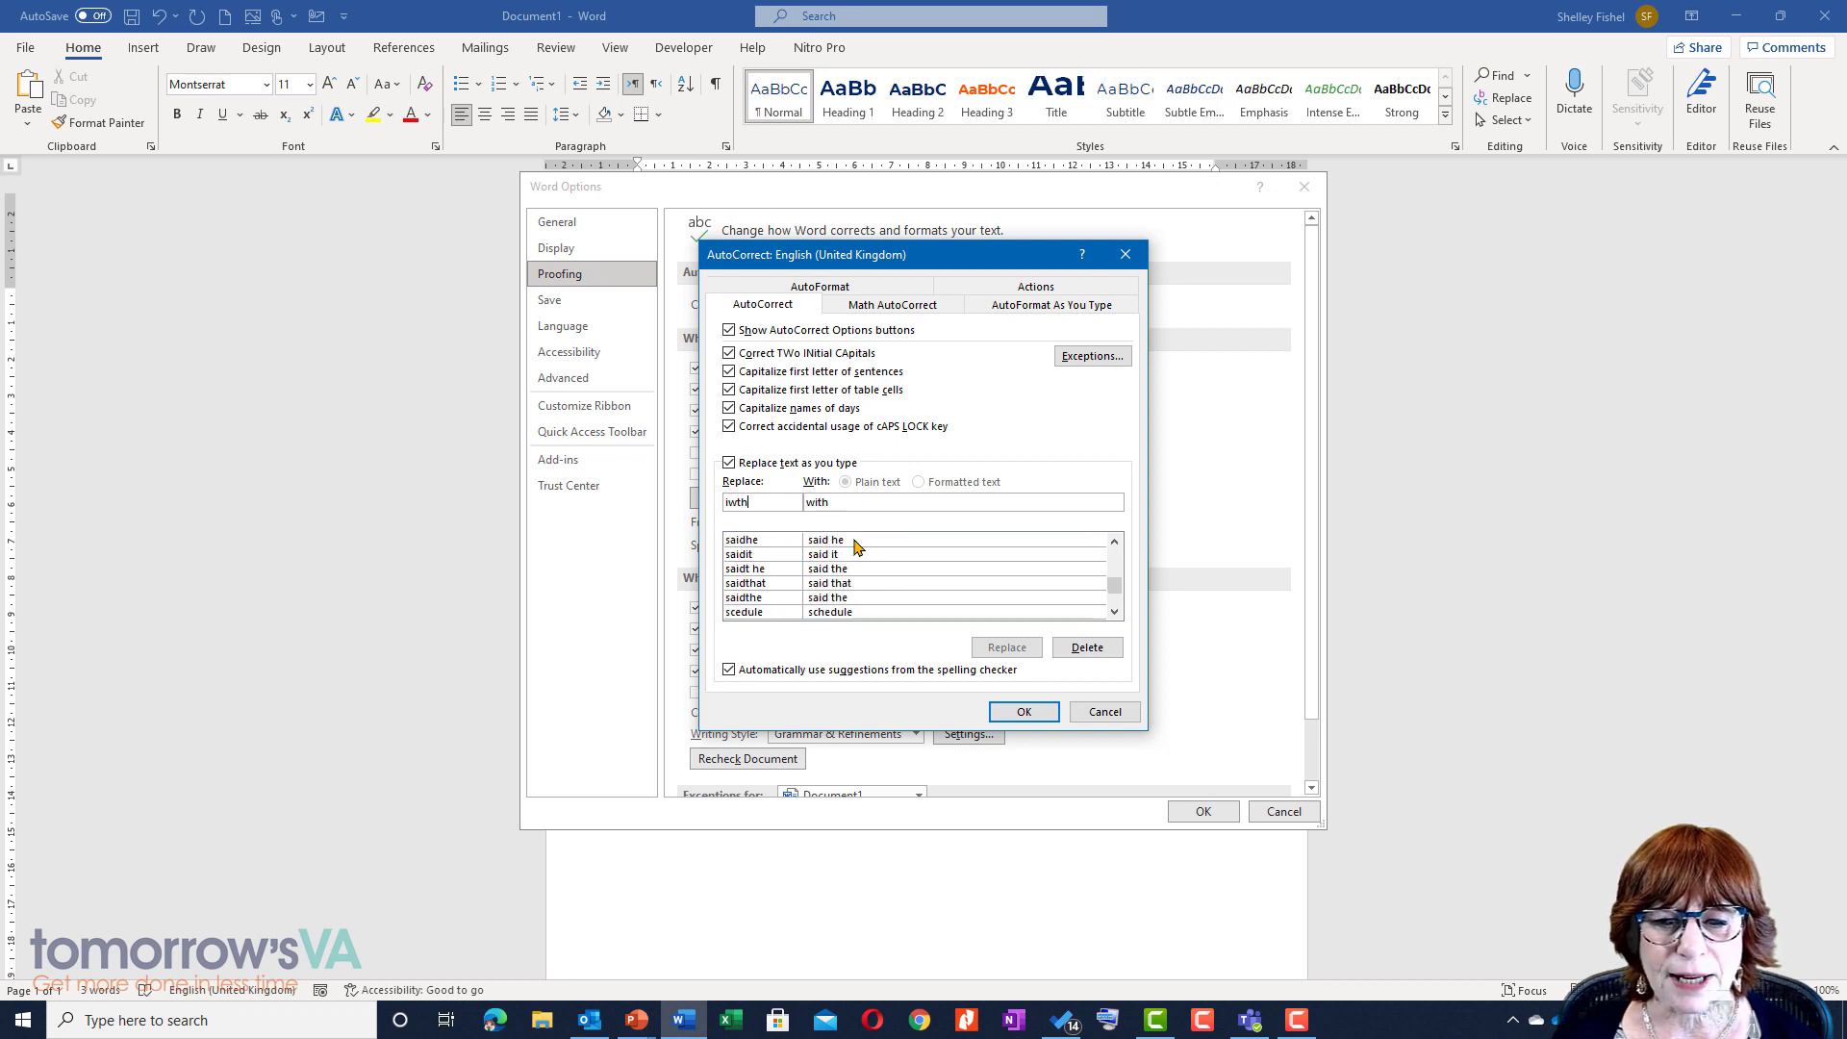
scroll(857, 546, "down", 12)
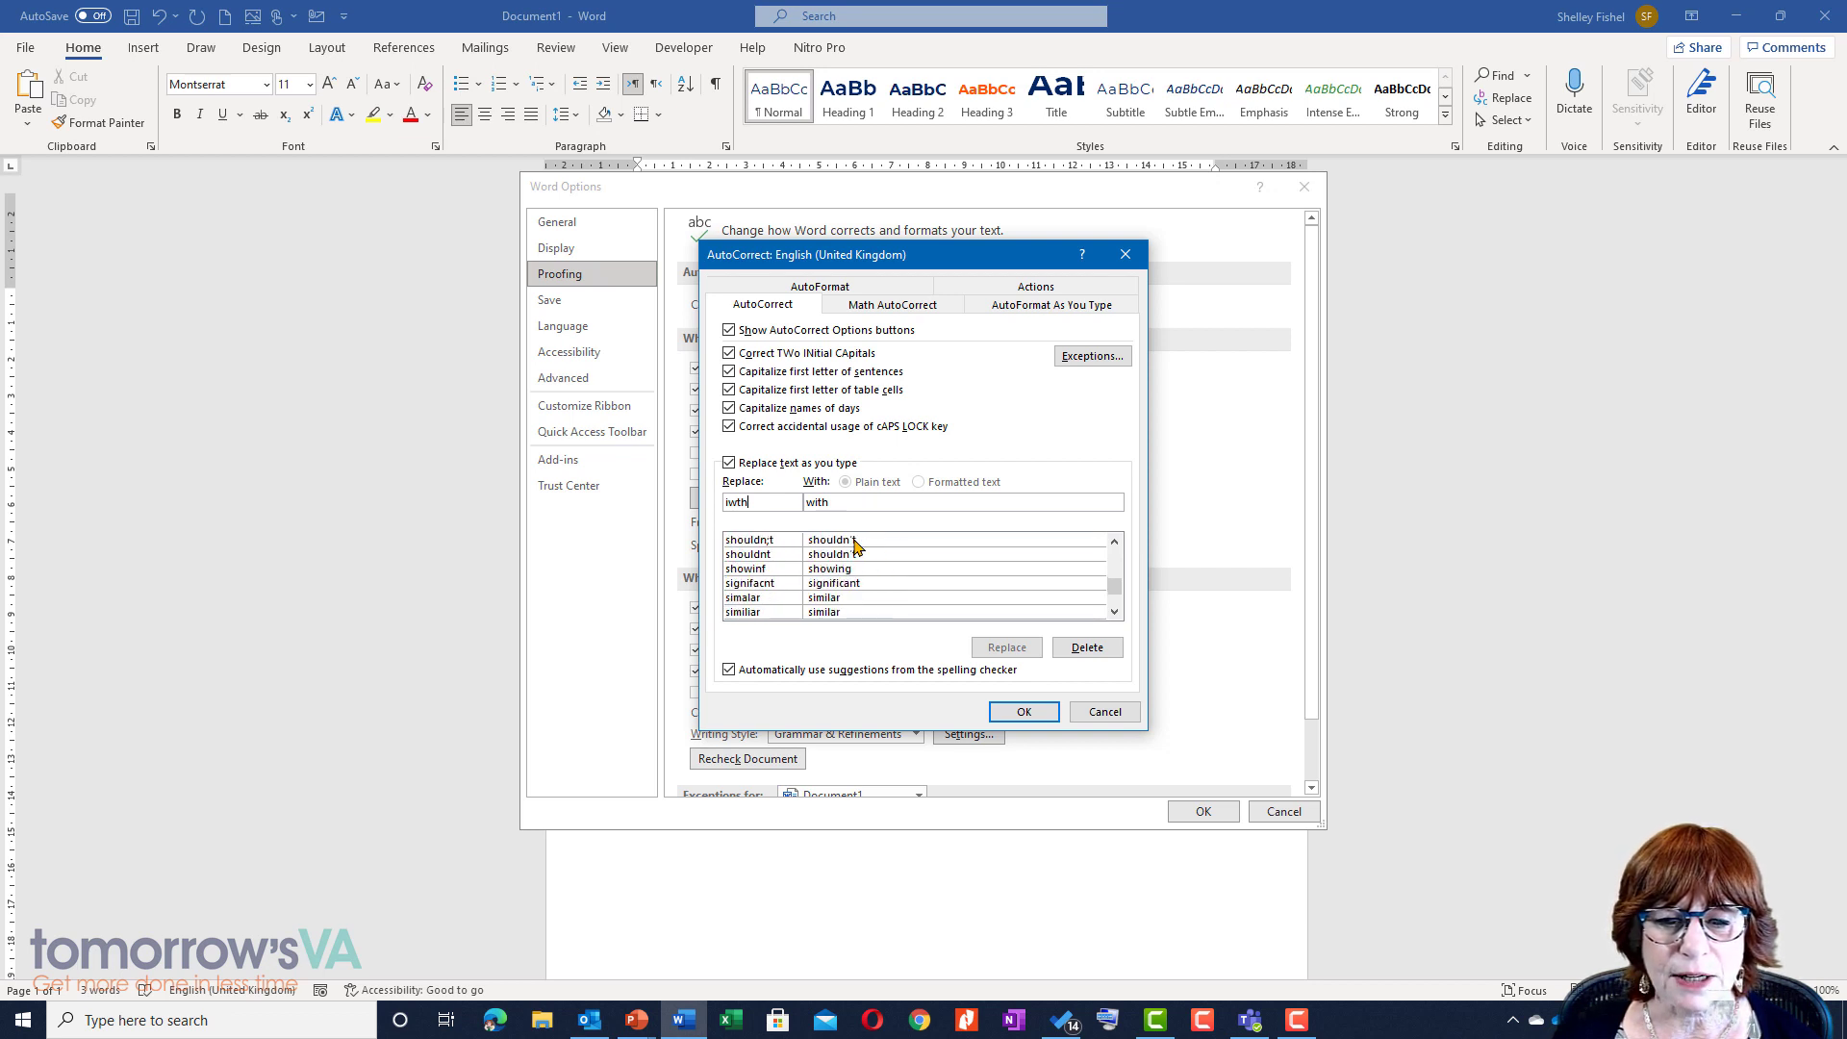
scroll(857, 546, "down", 6)
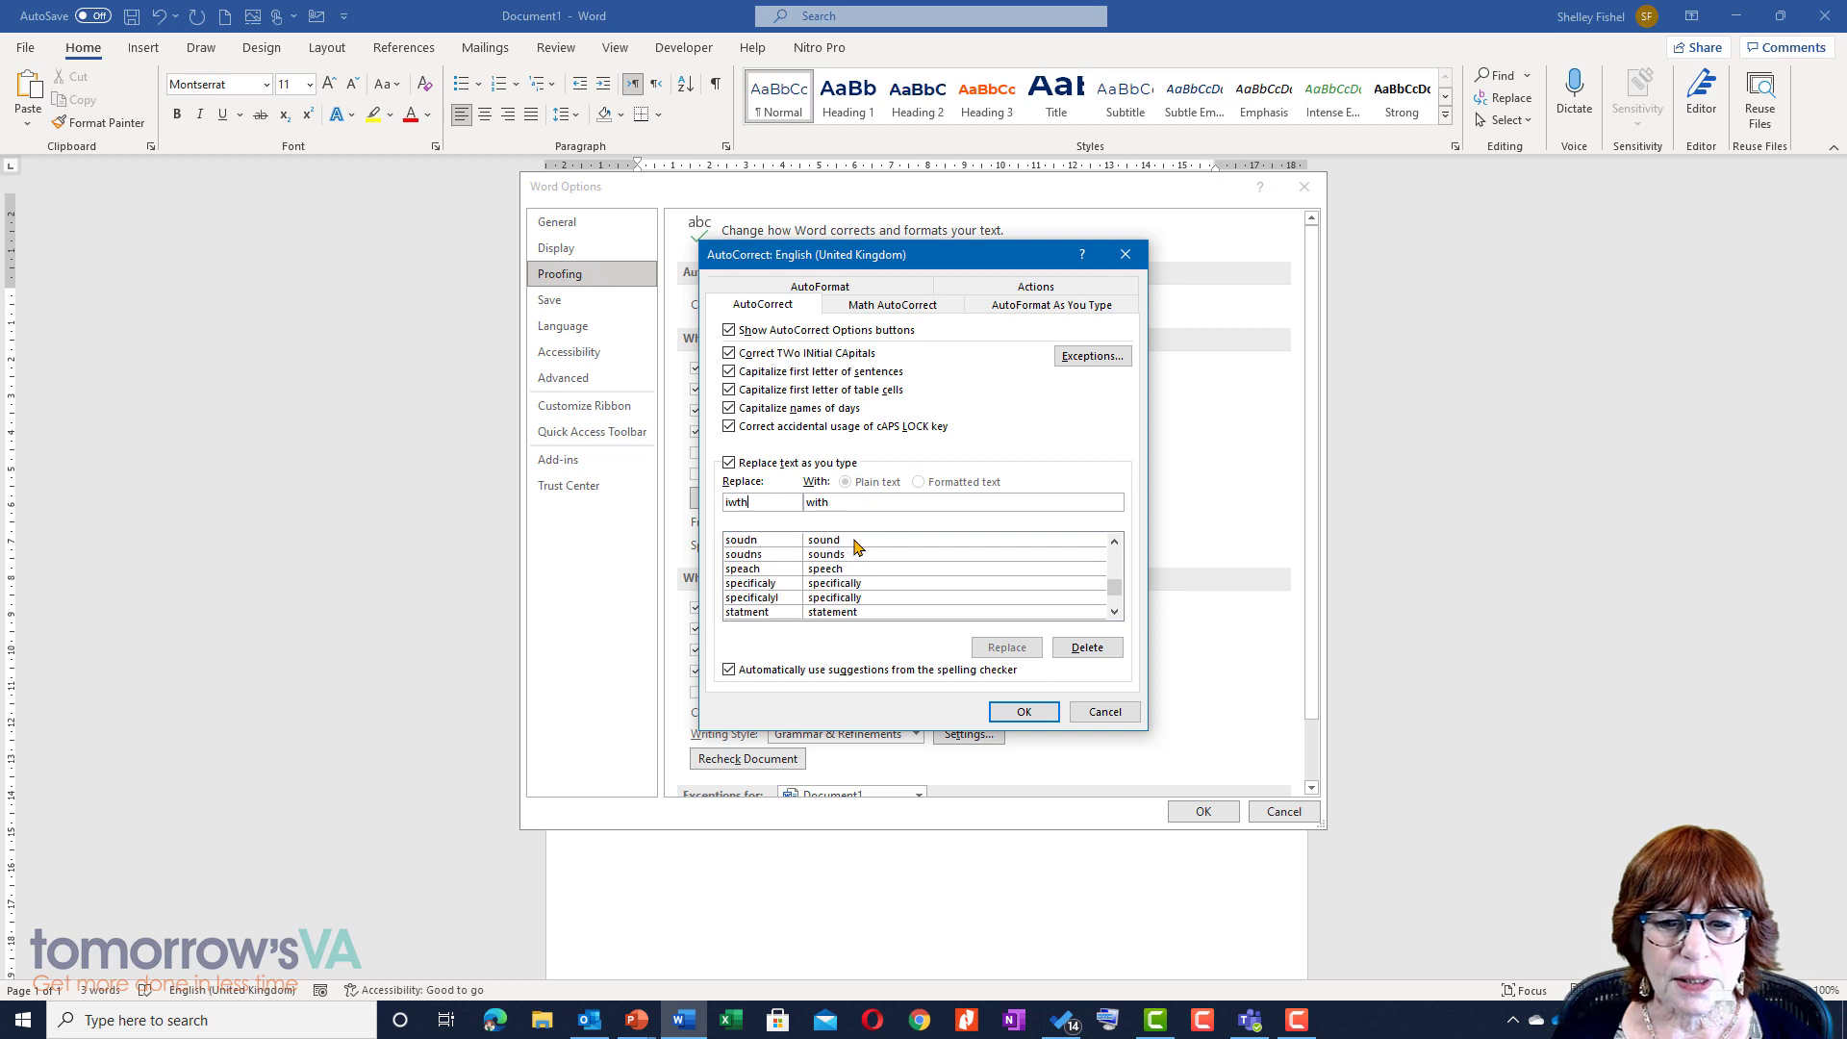
left_click(1079, 718)
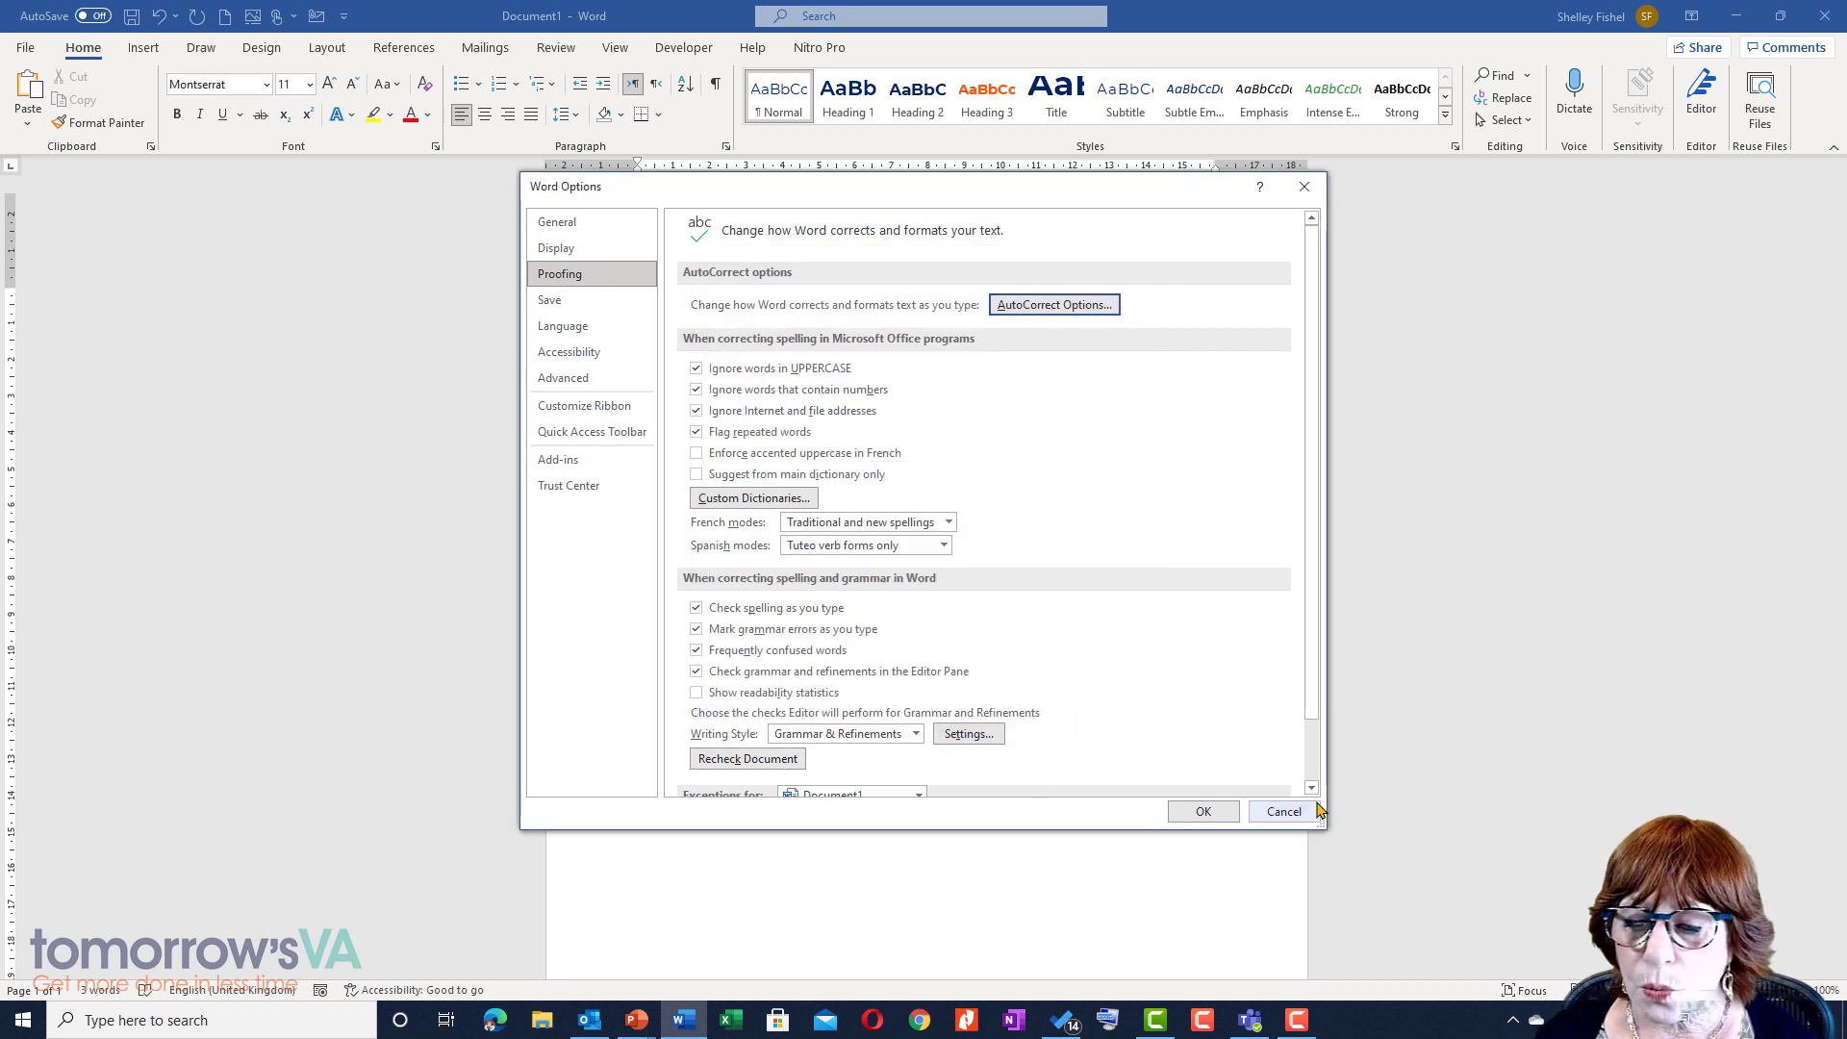
left_click(1279, 811)
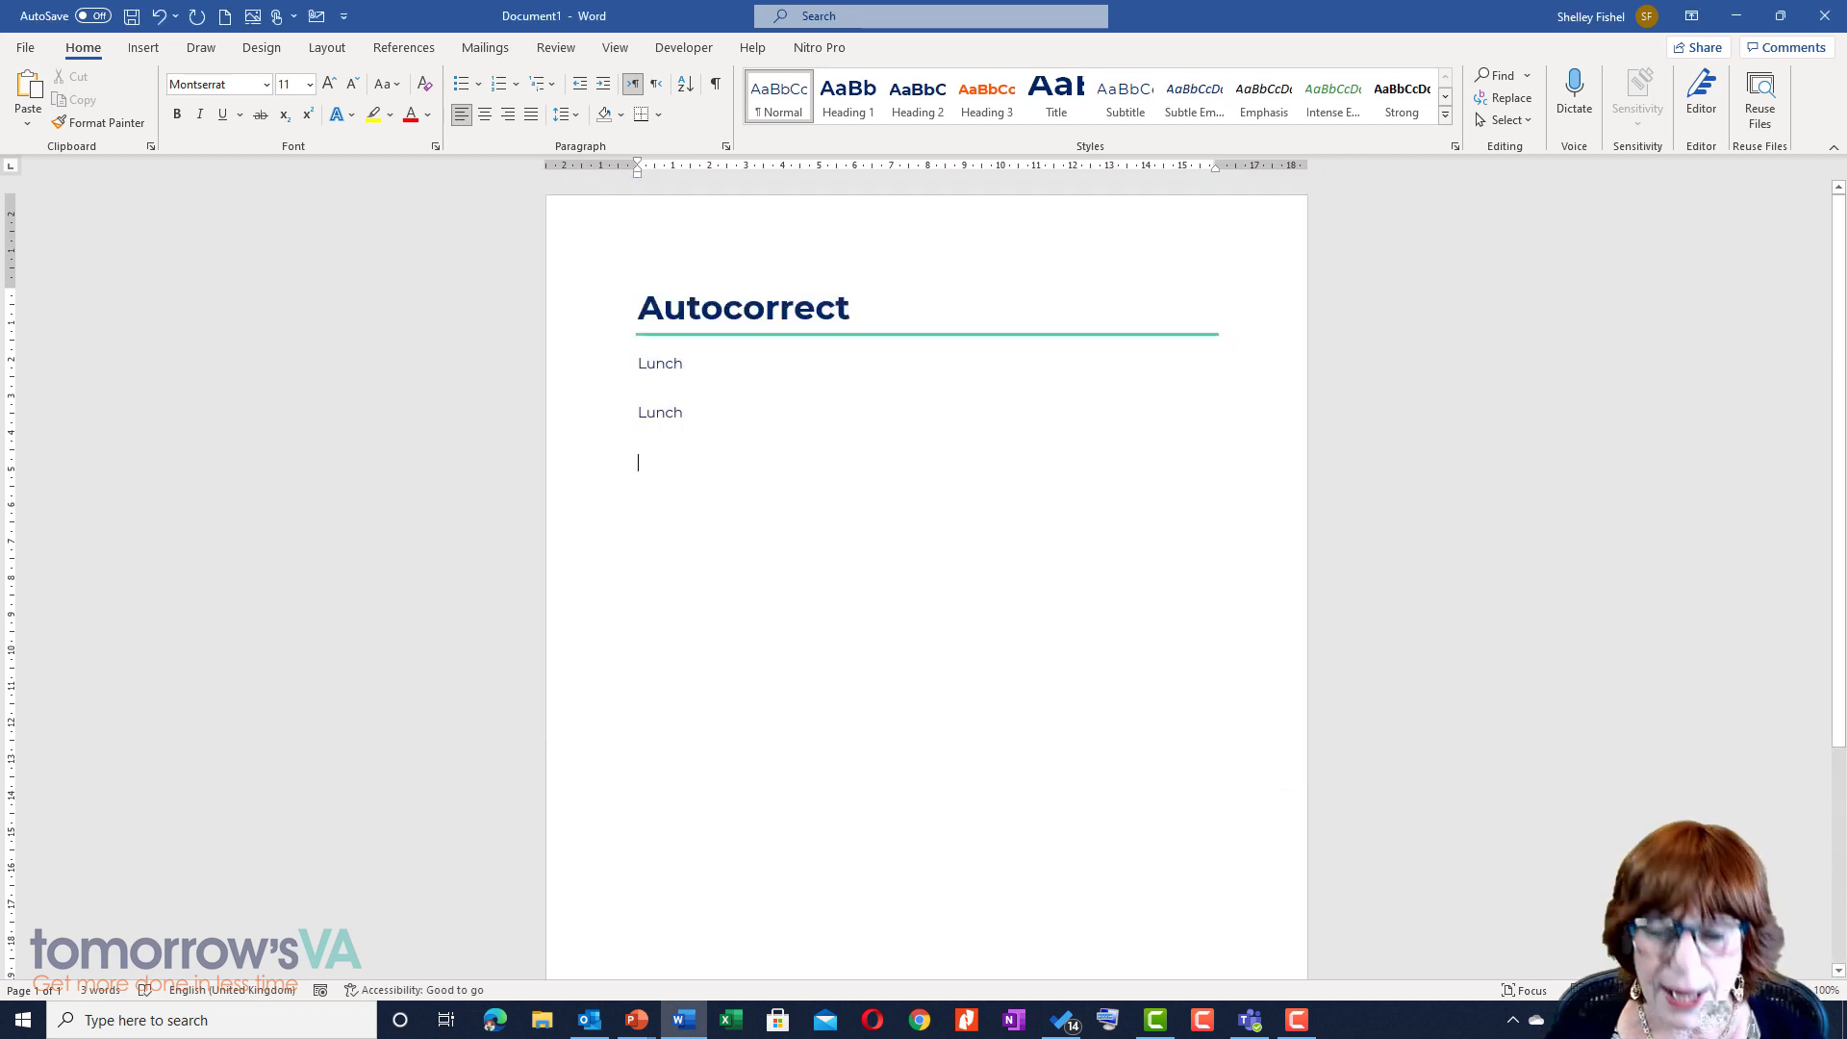
Enter "Snow" on the empty line below the second "Lunch" and start a new paragraph
type("Snow")
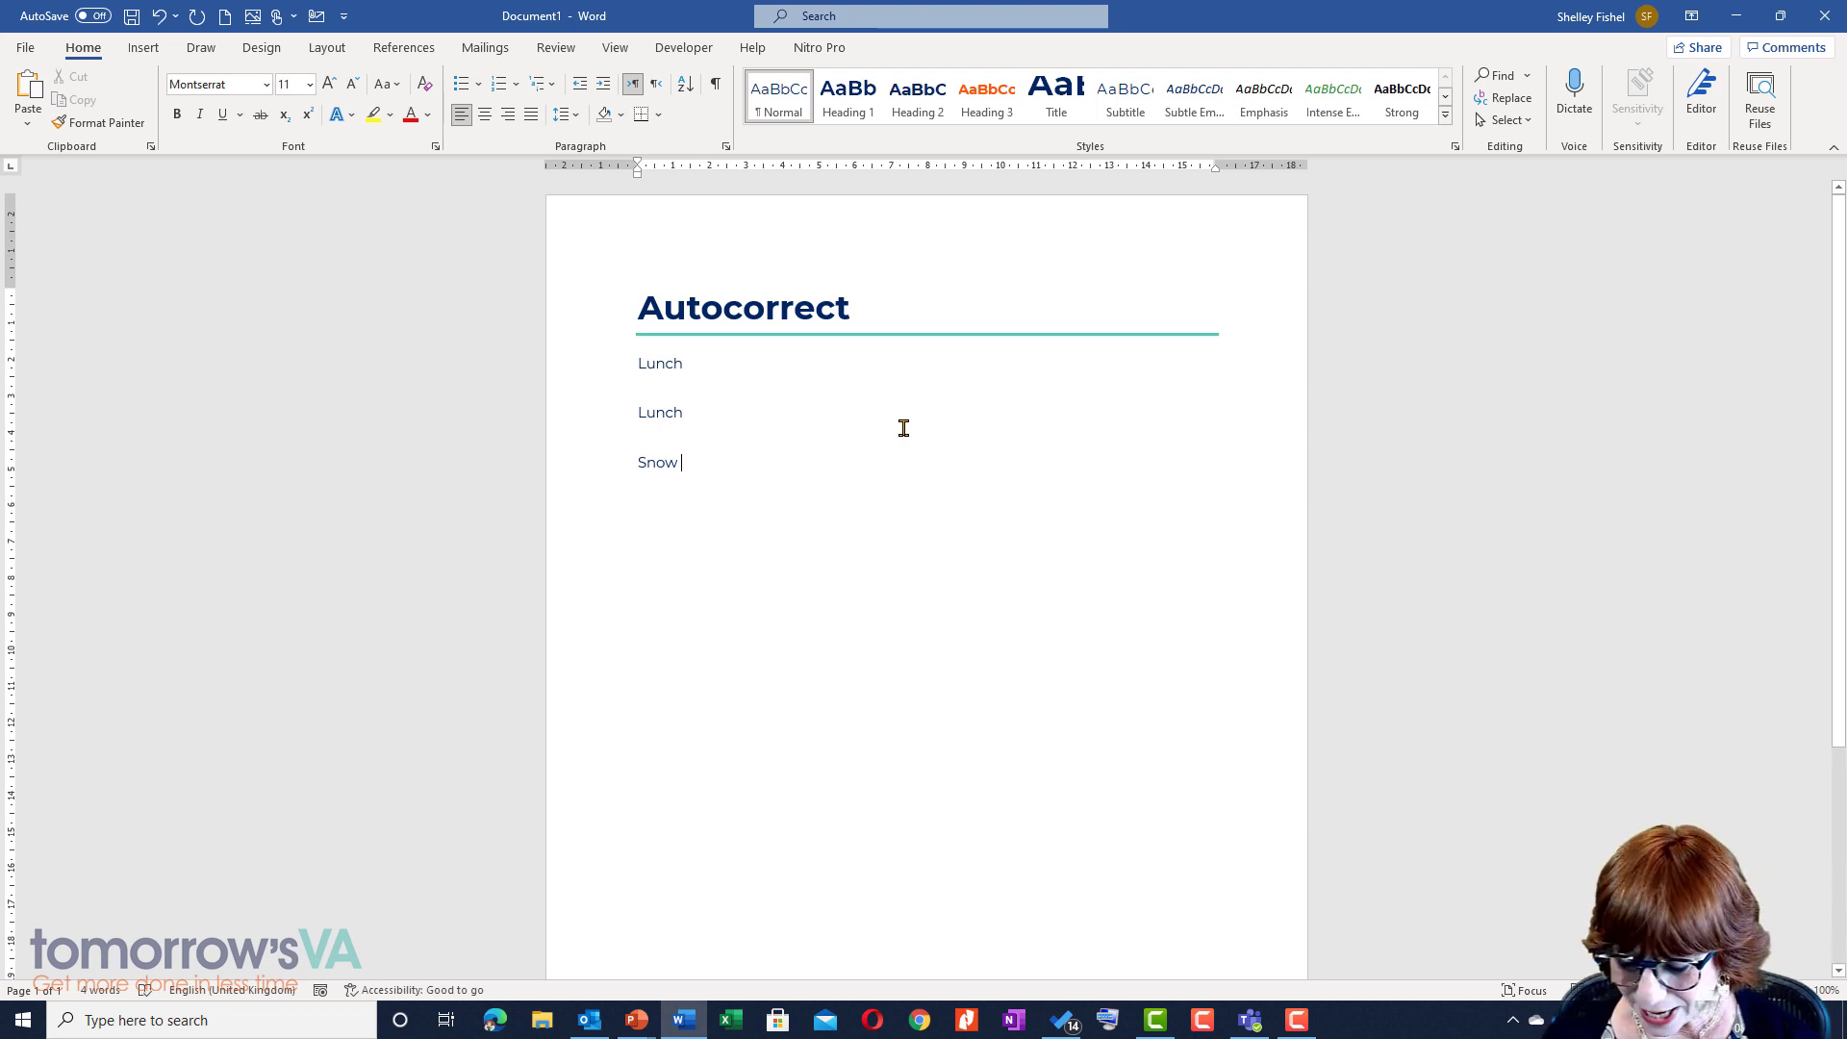
key("Return")
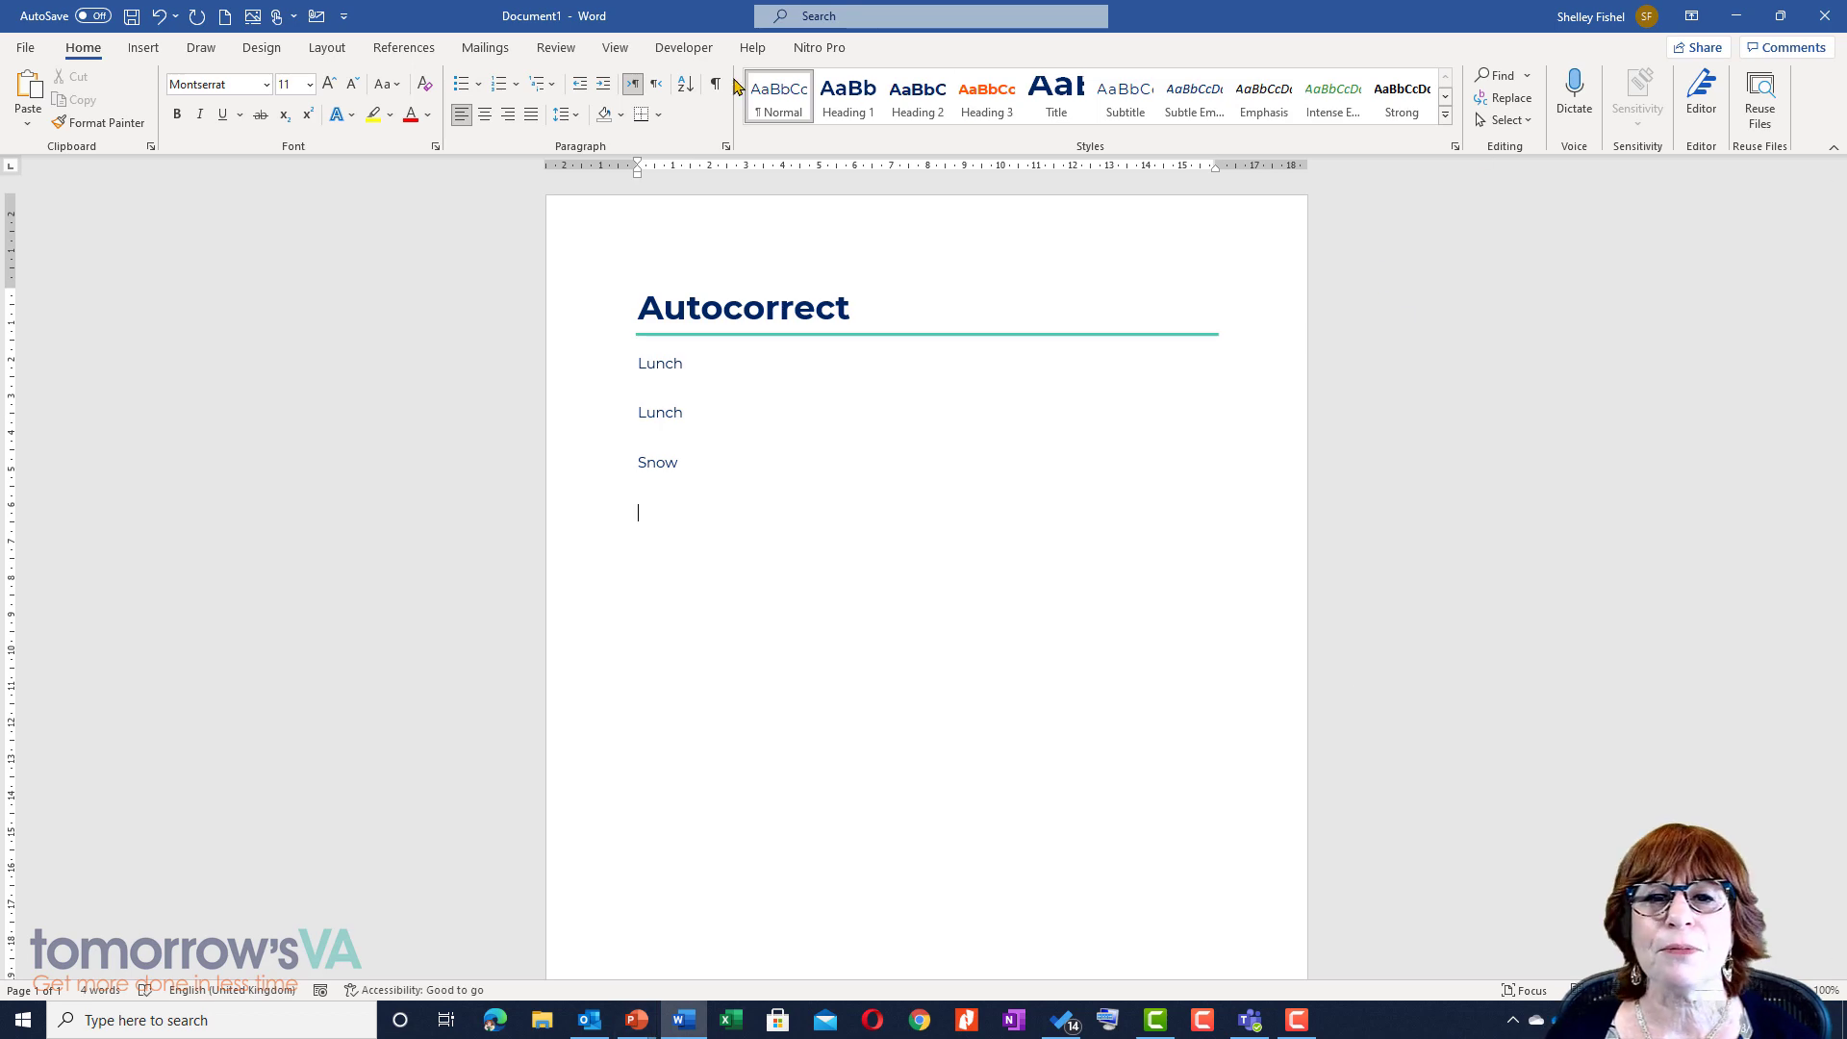
Add an AutoCorrect entry in the proofing options that replaces "hubmle" with "humble"
left_click(31, 50)
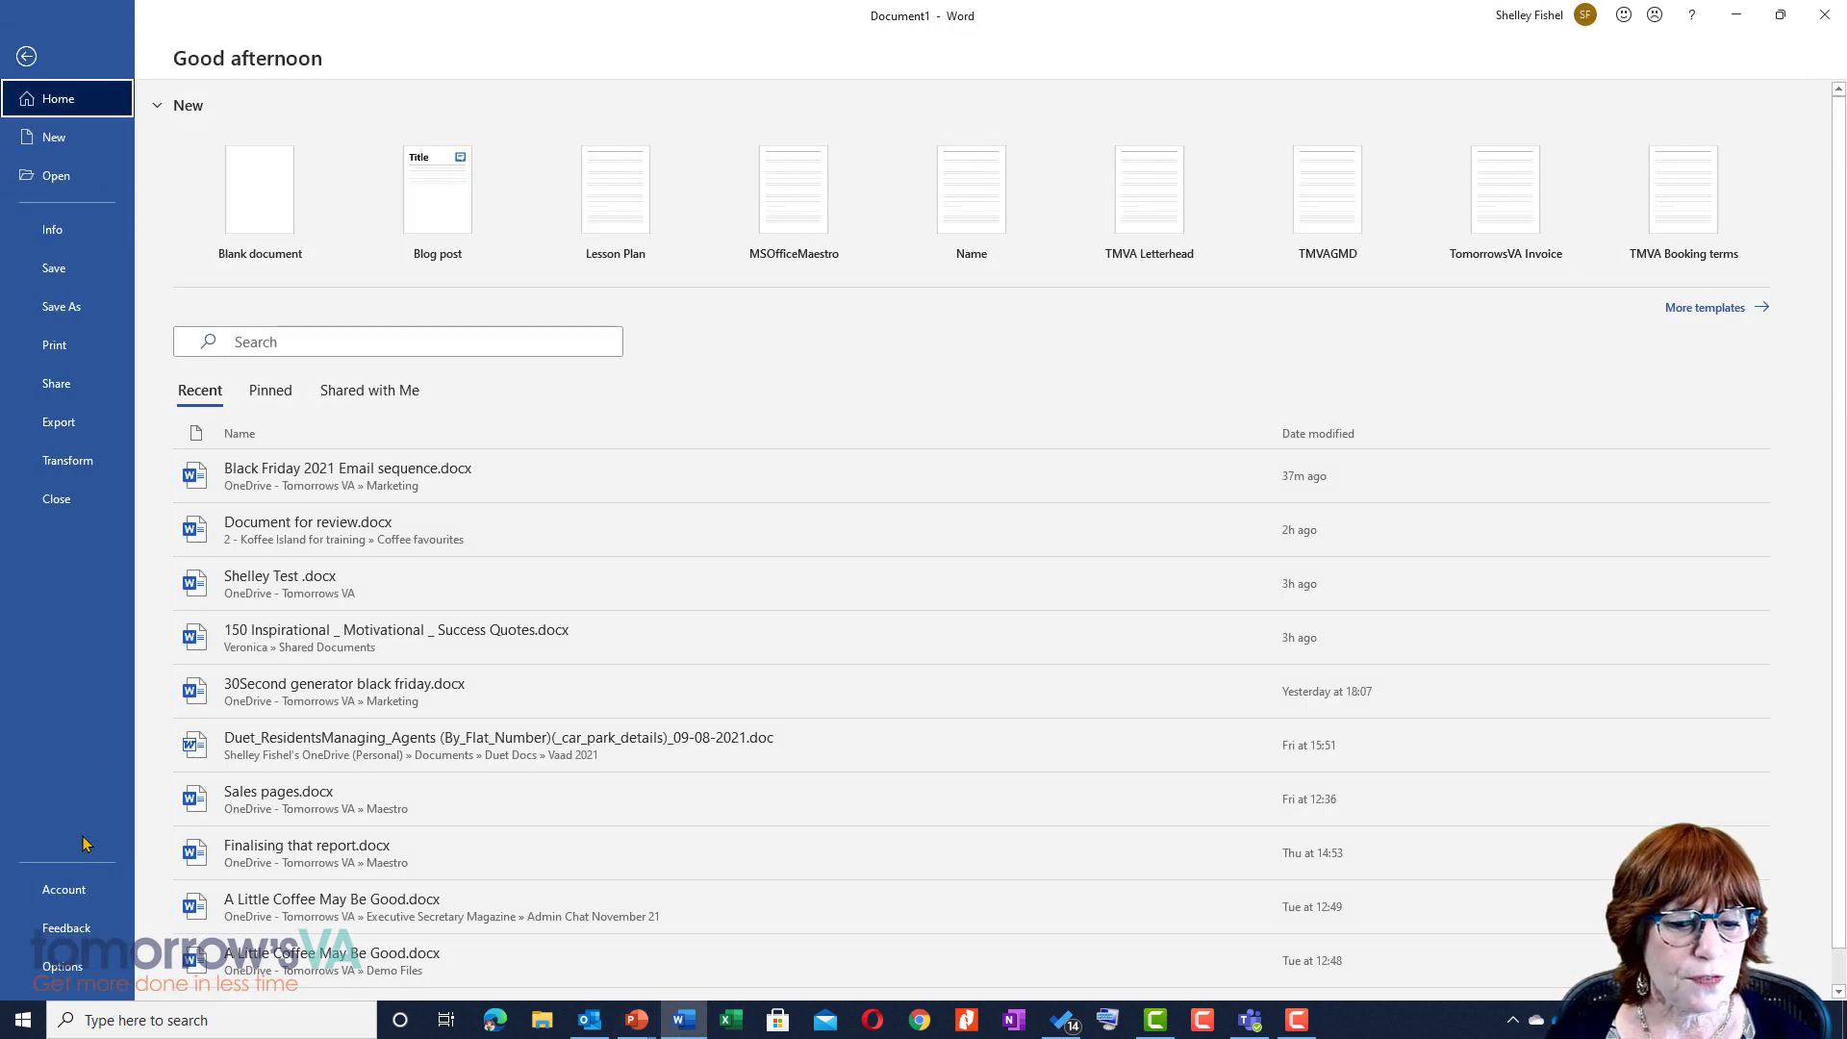
left_click(62, 966)
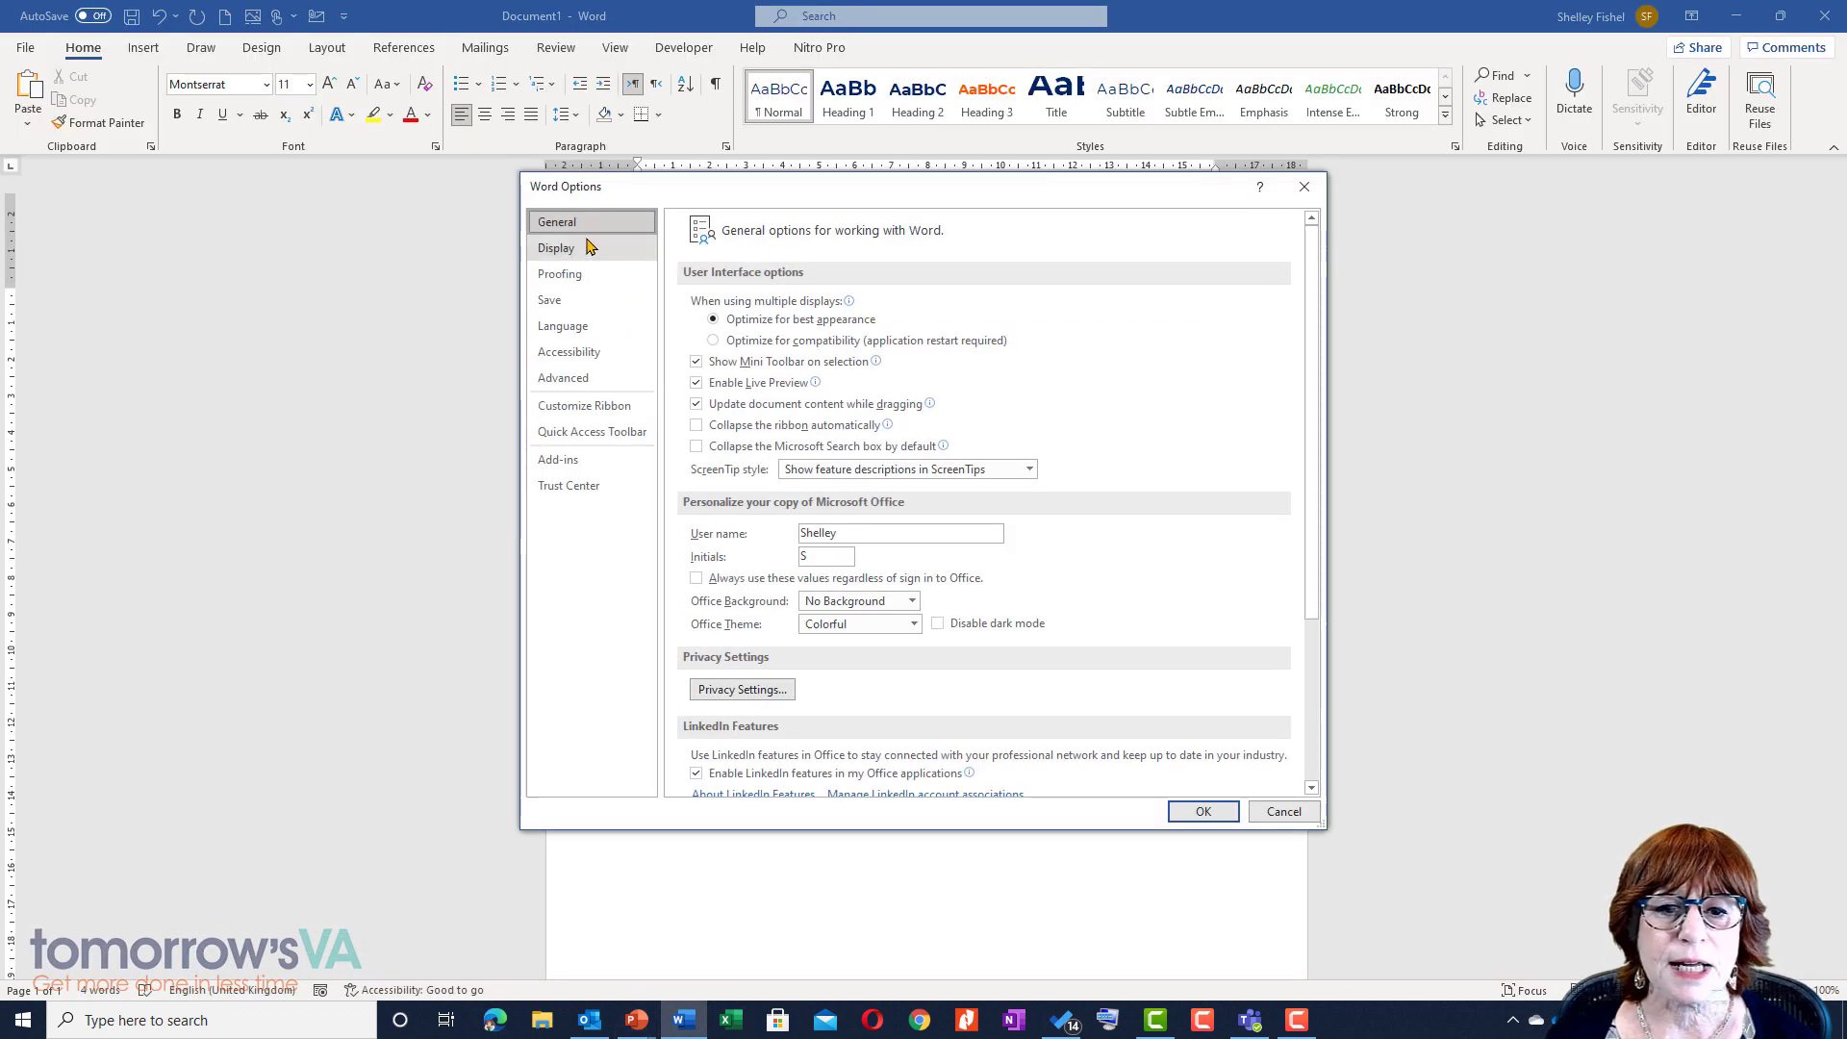
left_click(581, 276)
left_click(1034, 306)
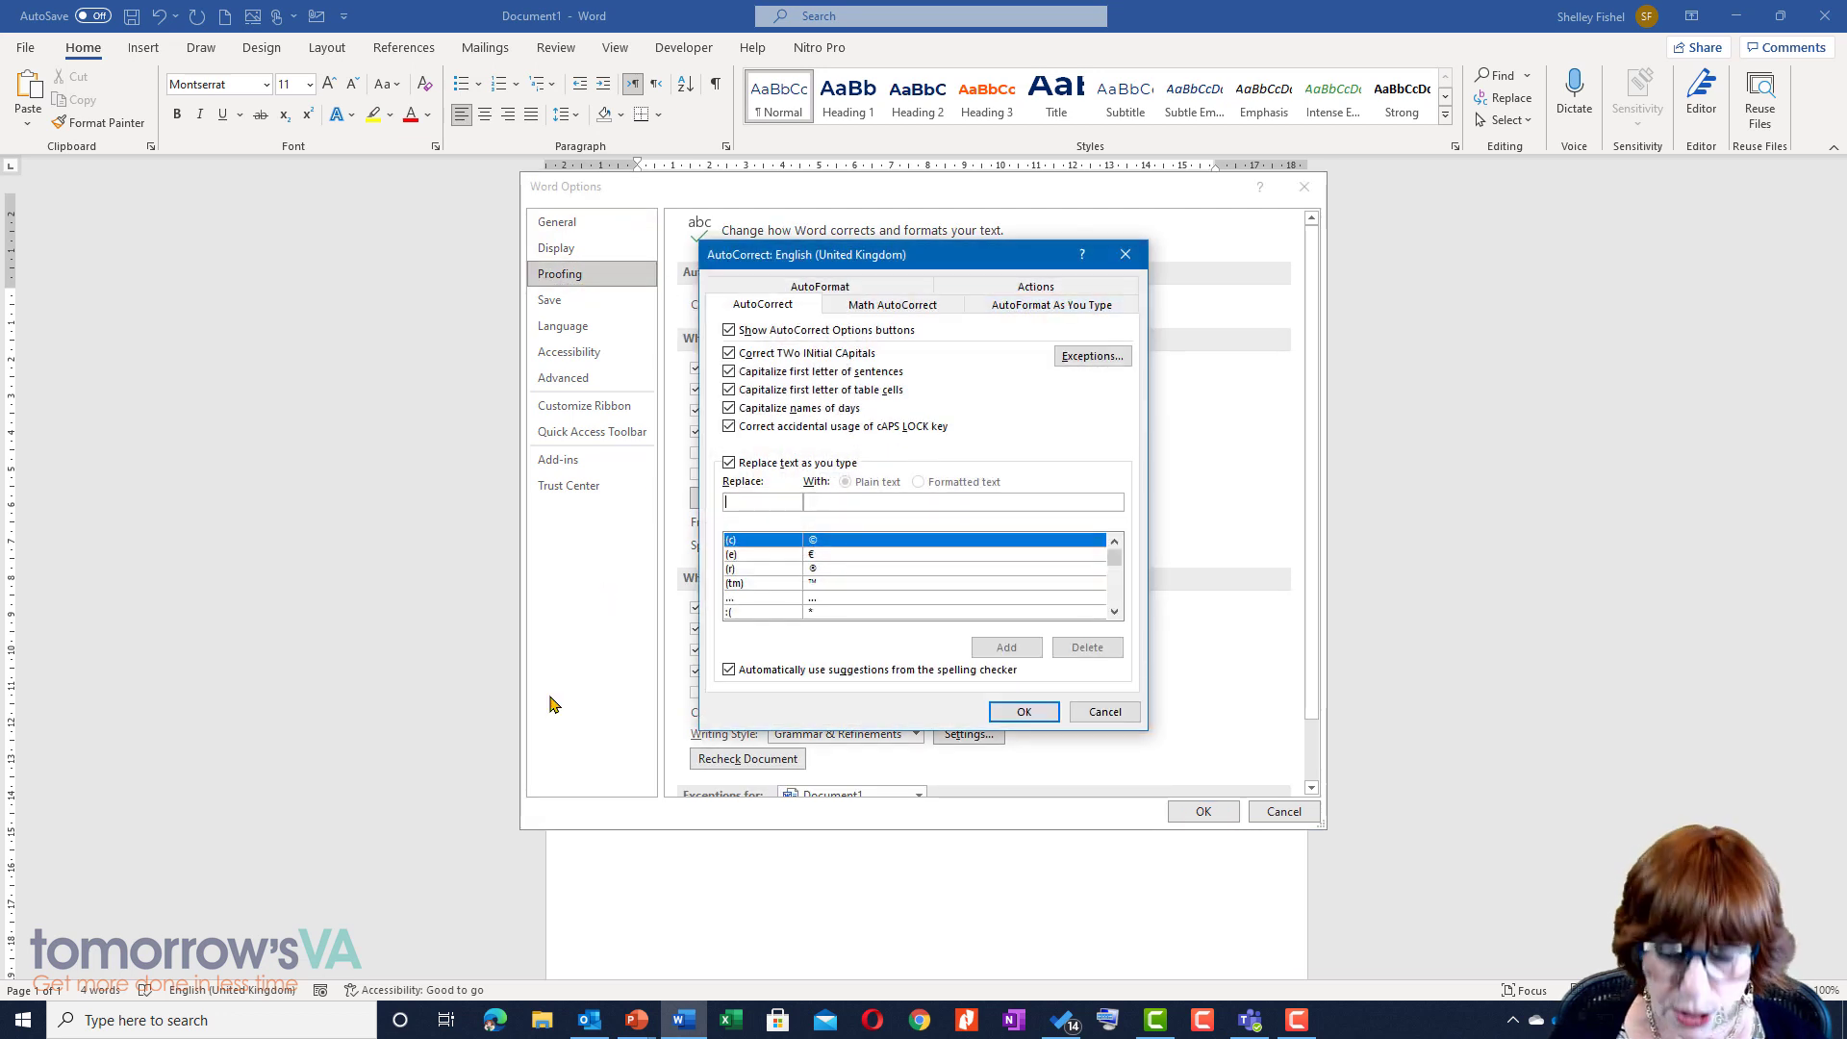
type("hub")
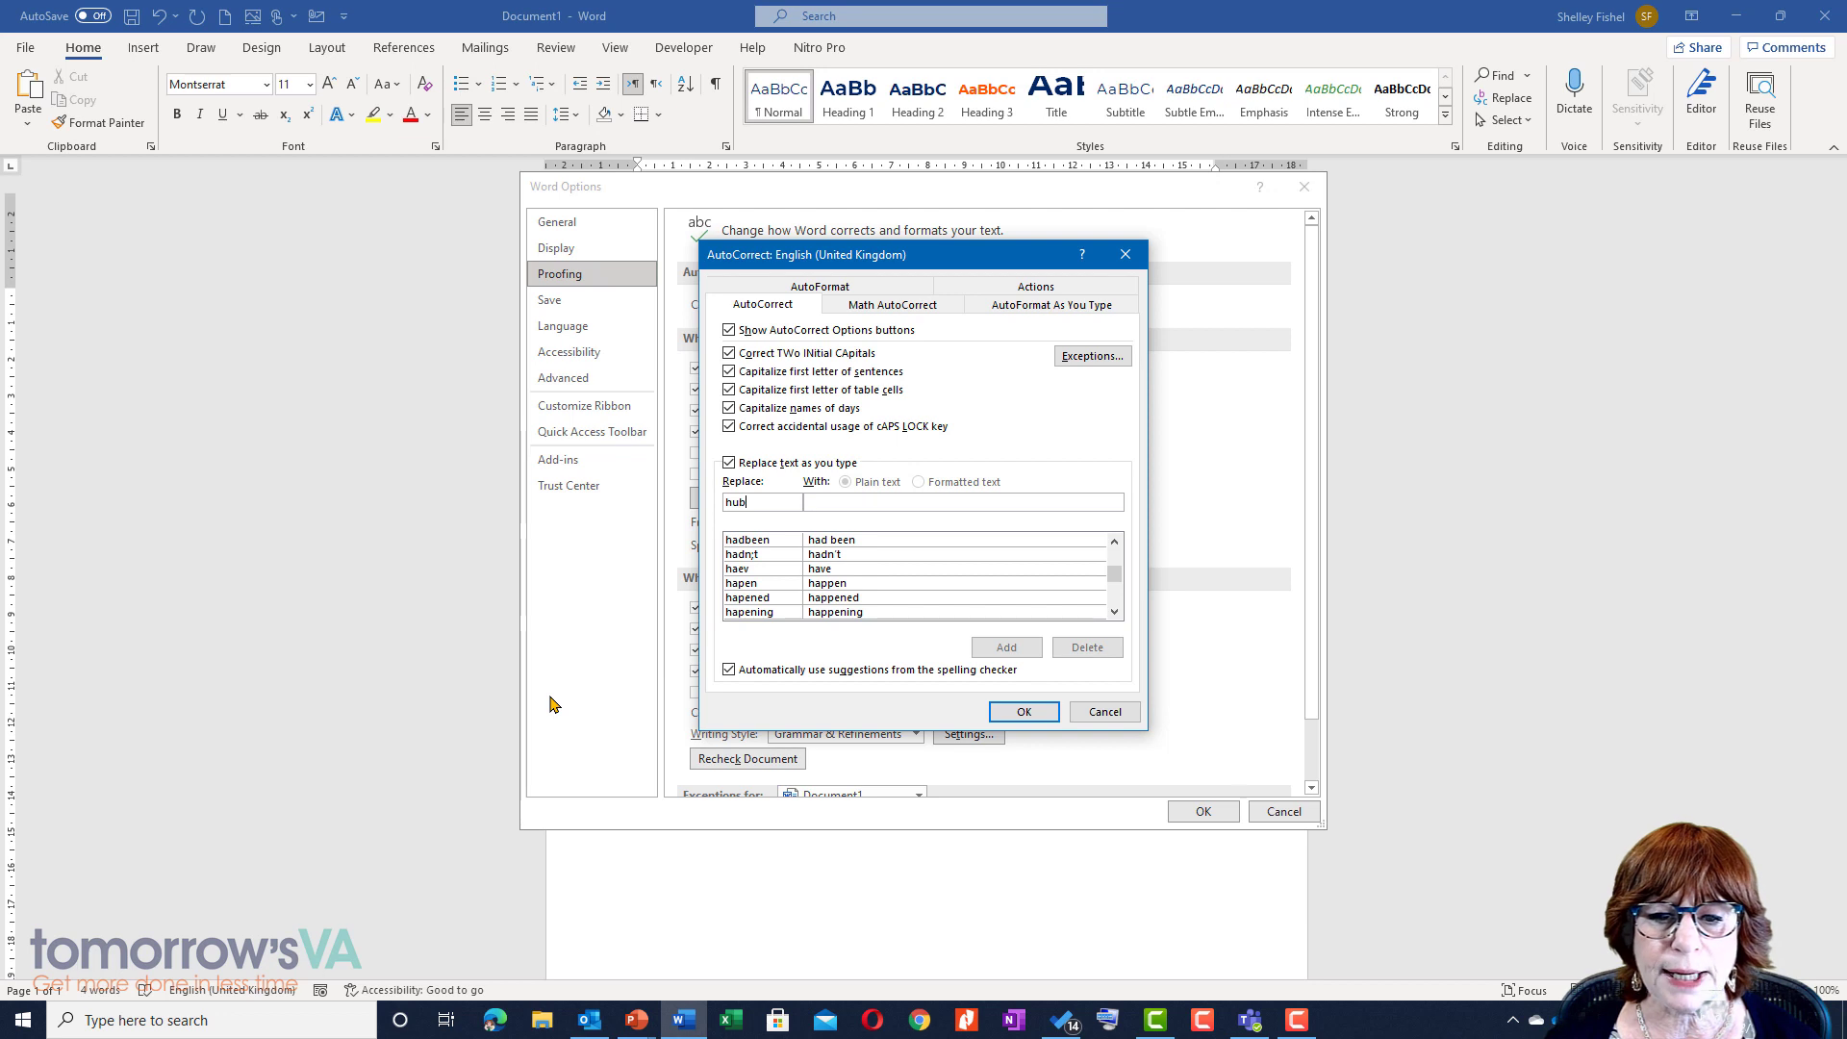
type("mle")
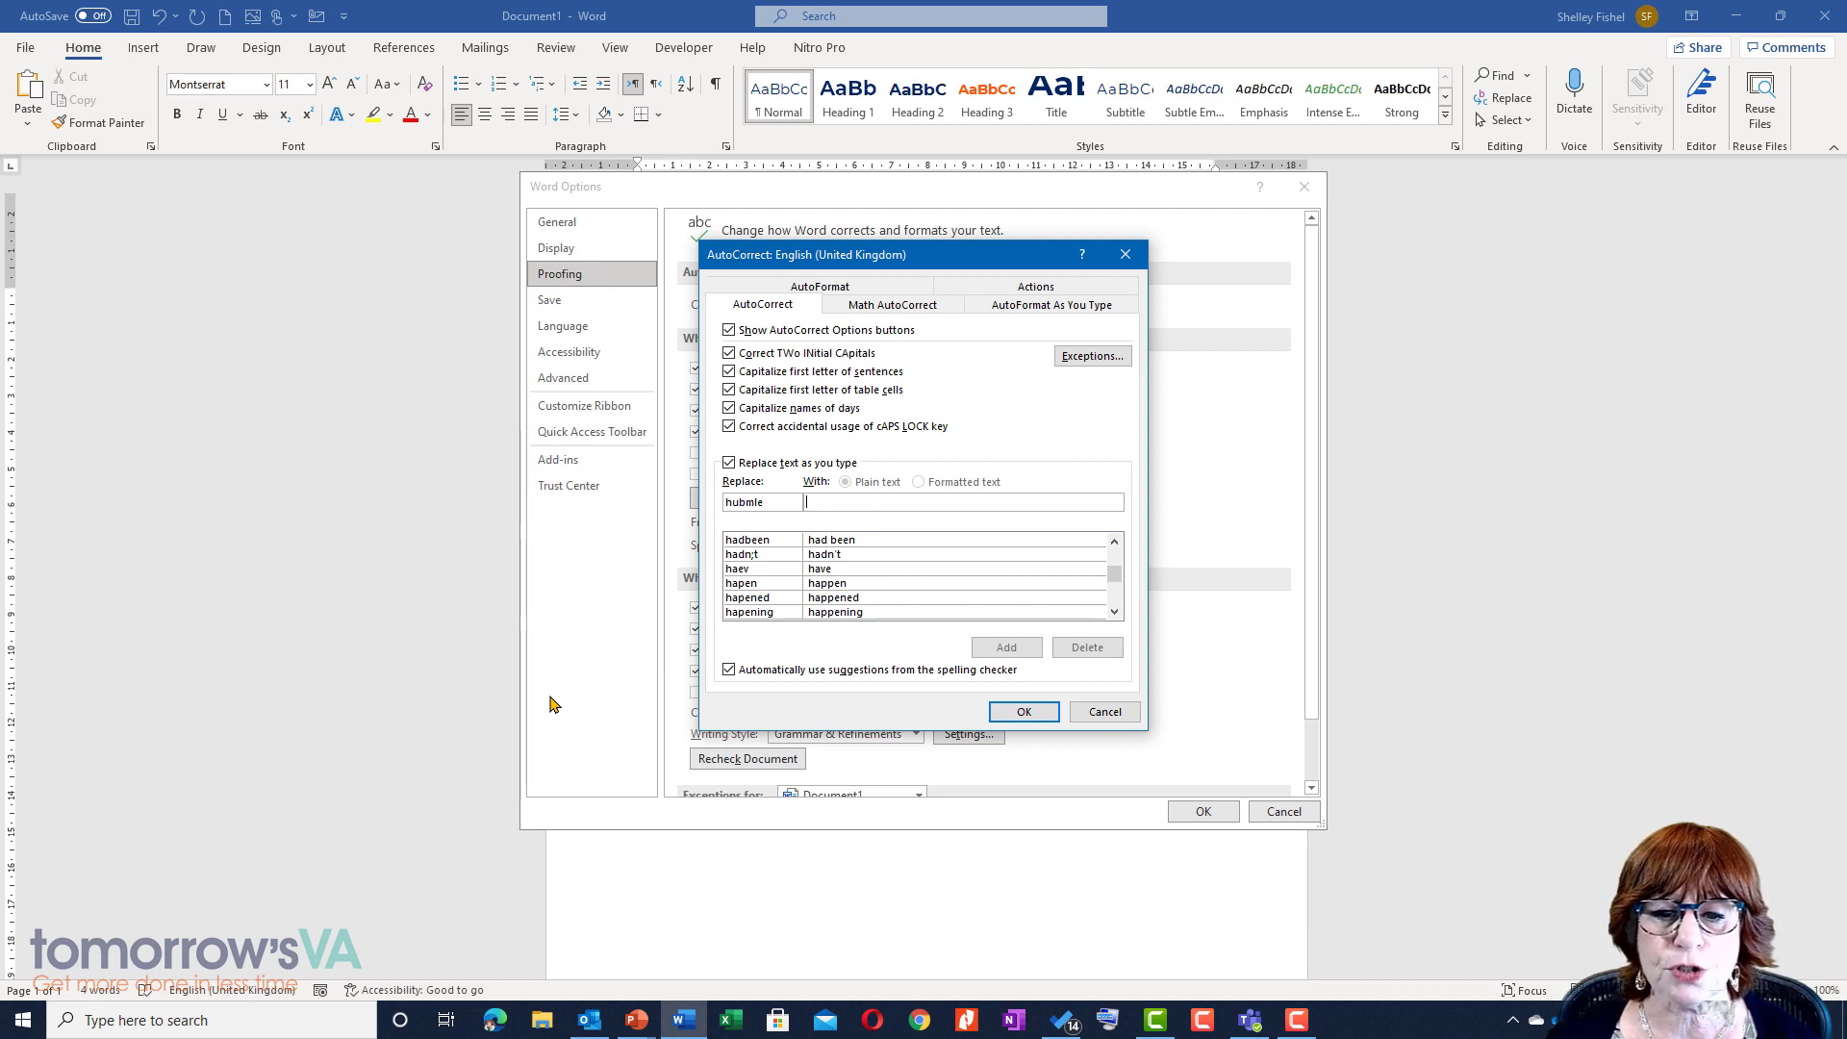
type("humble")
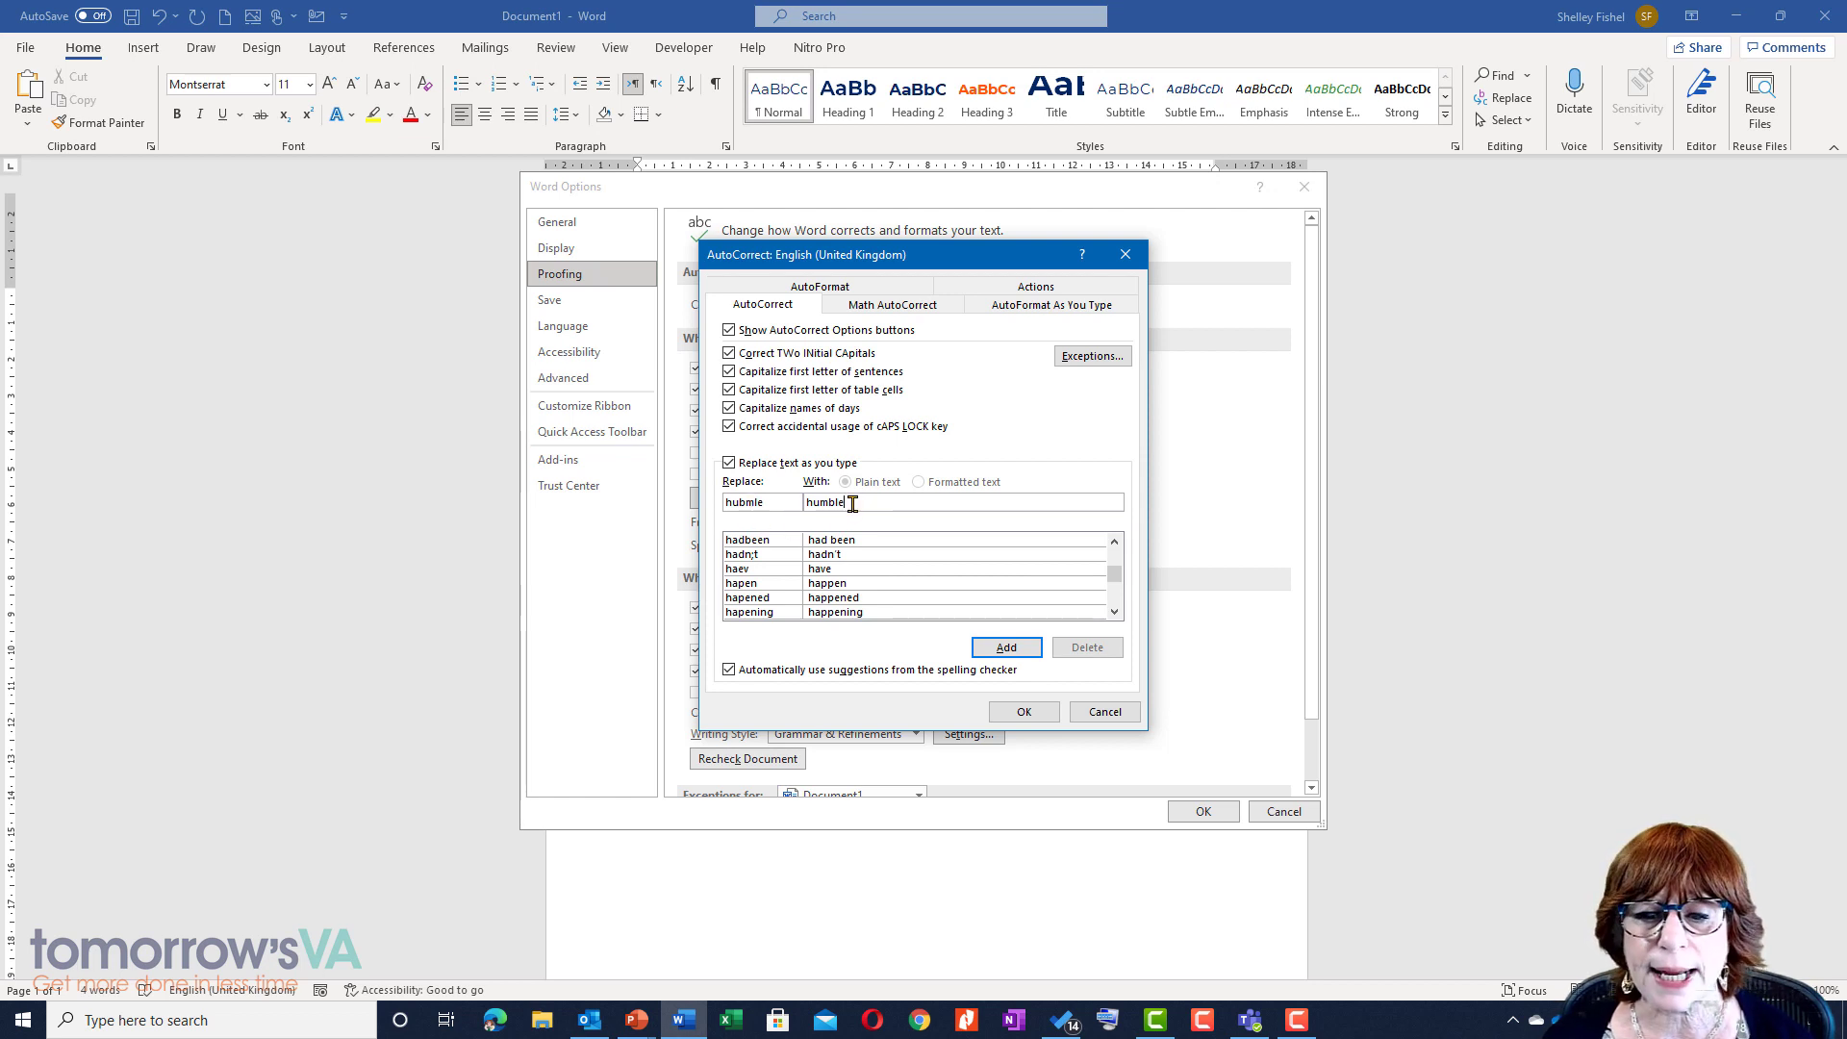
left_click(1000, 649)
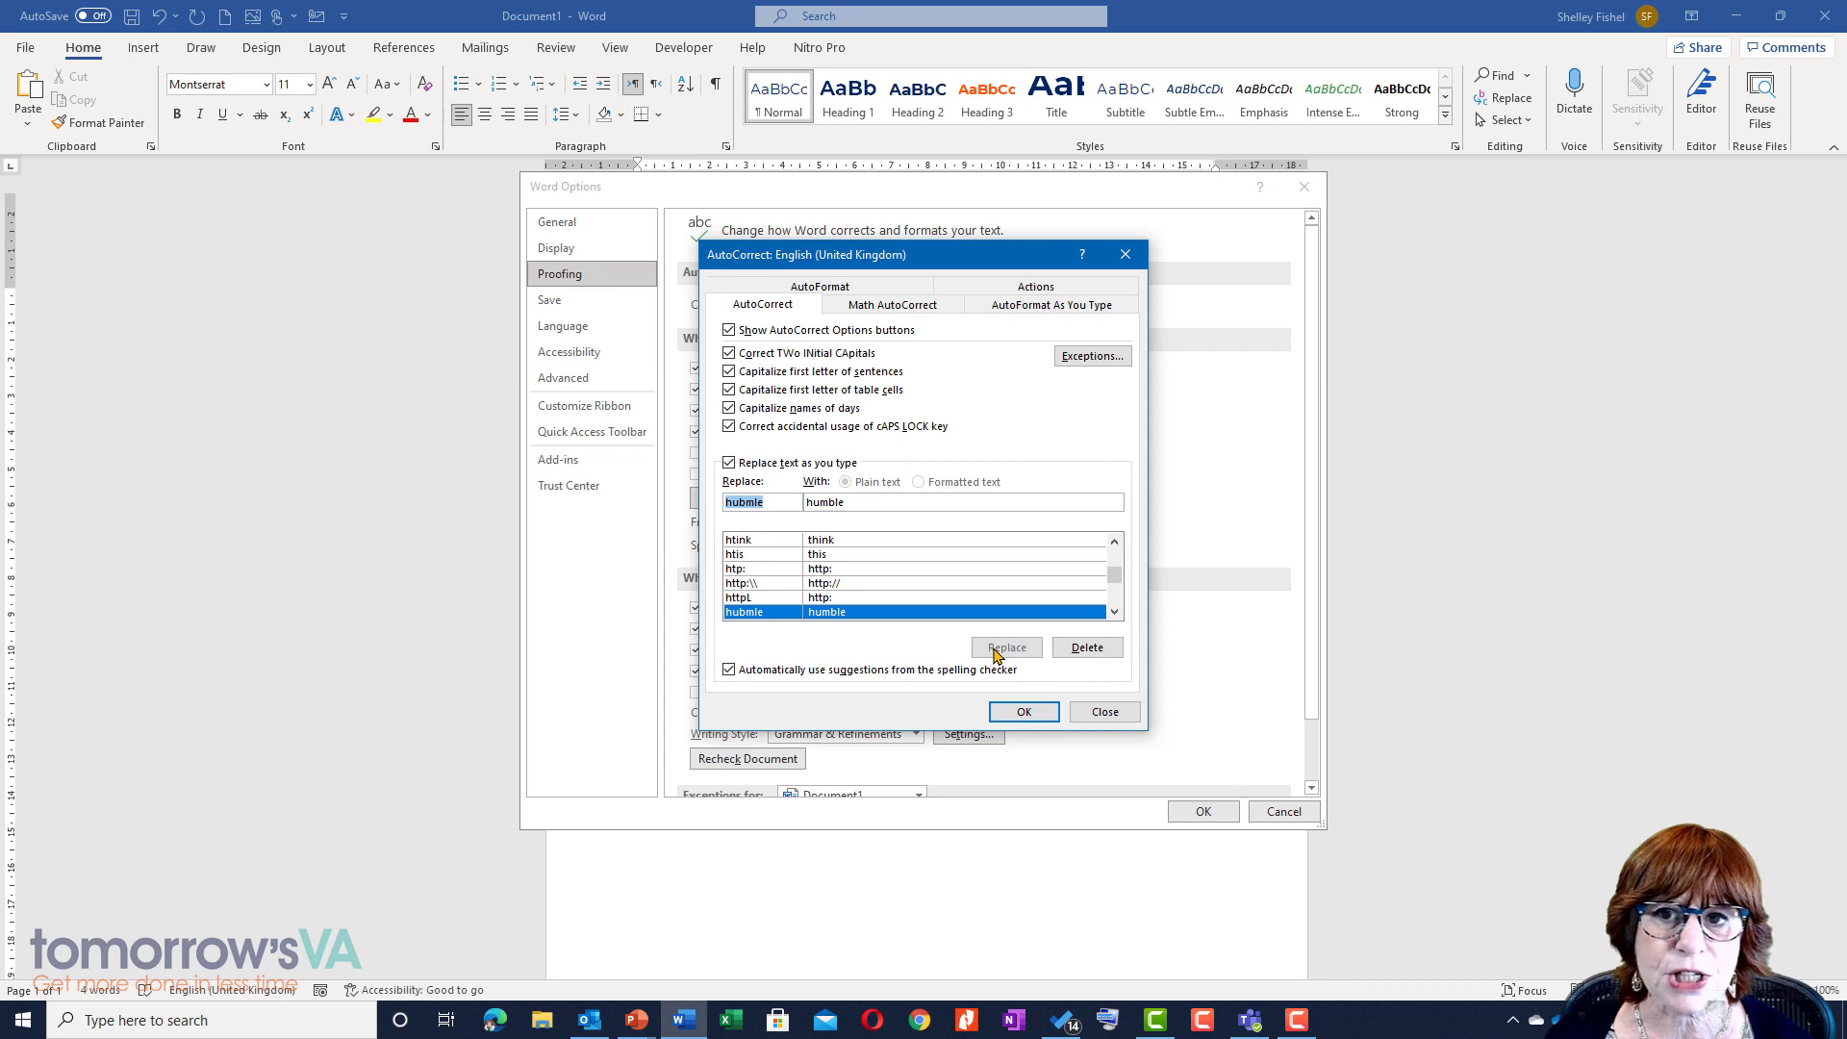
Accept the AutoCorrect and Word options and enter "Humble" on the empty line below "Snow"
left_click(1018, 710)
left_click(1228, 812)
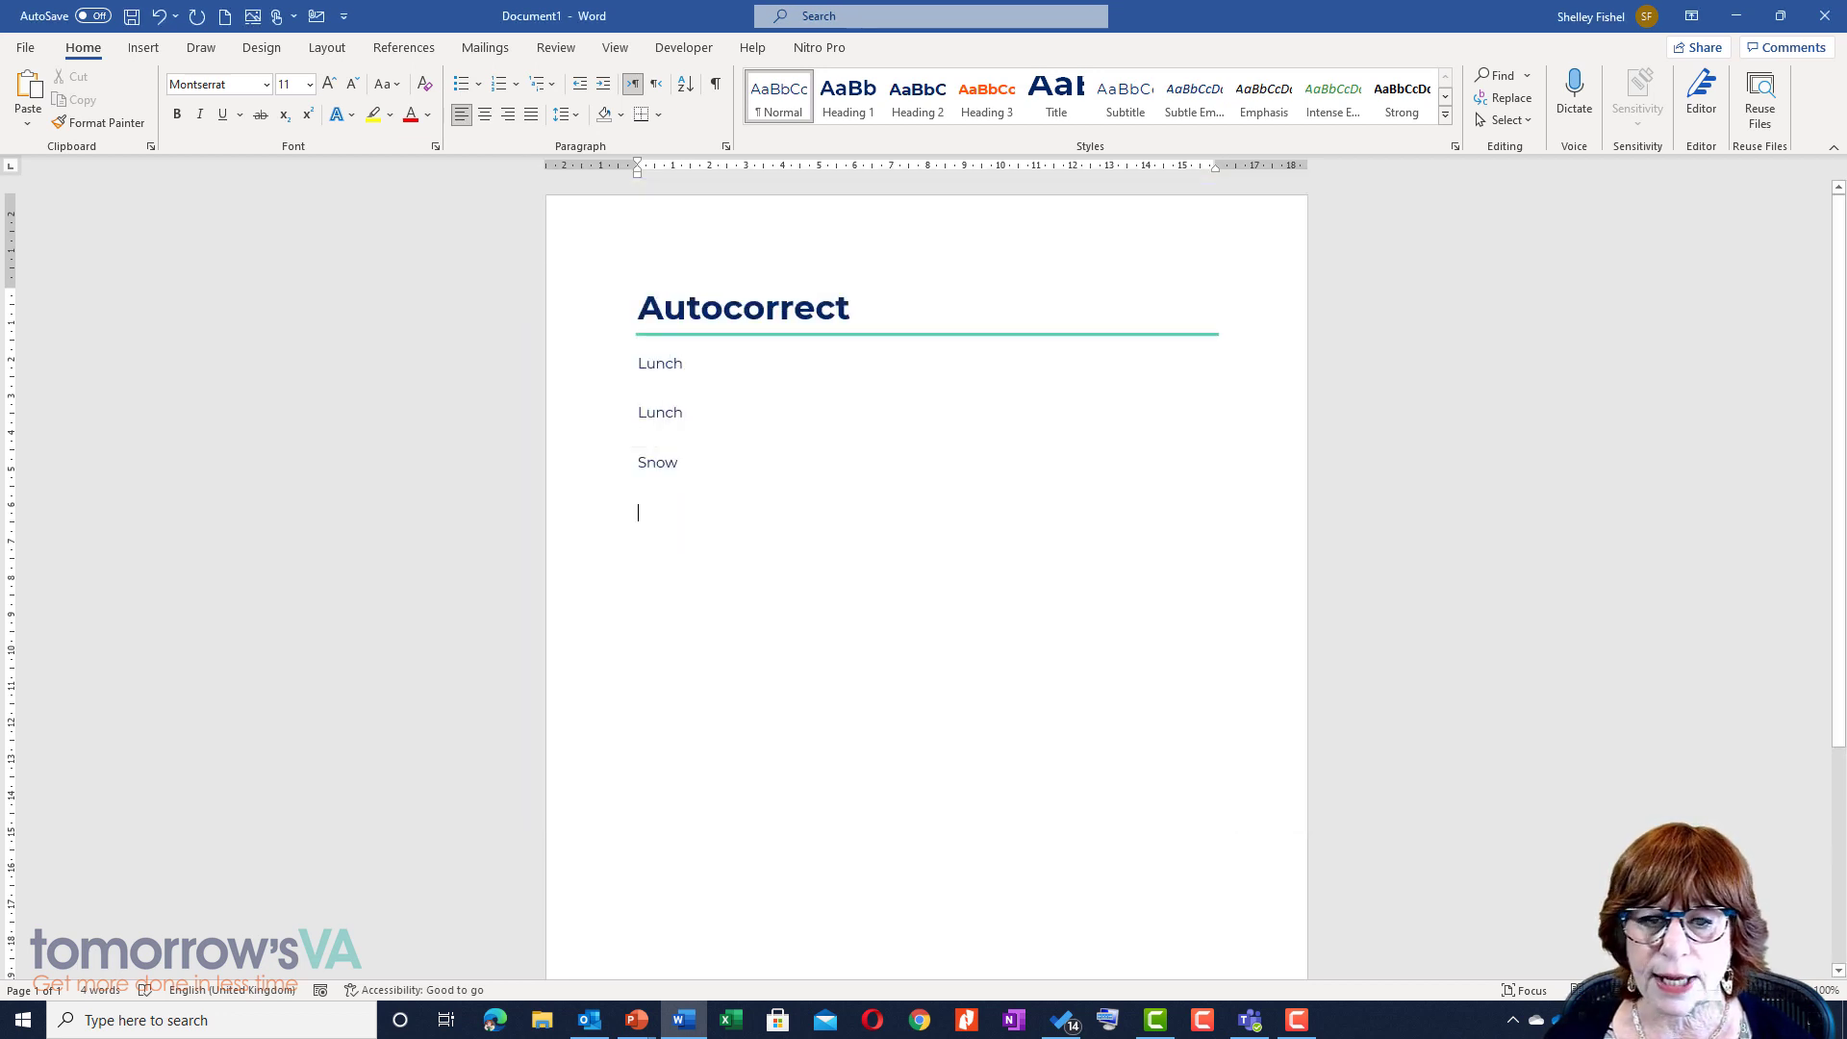
type("hu")
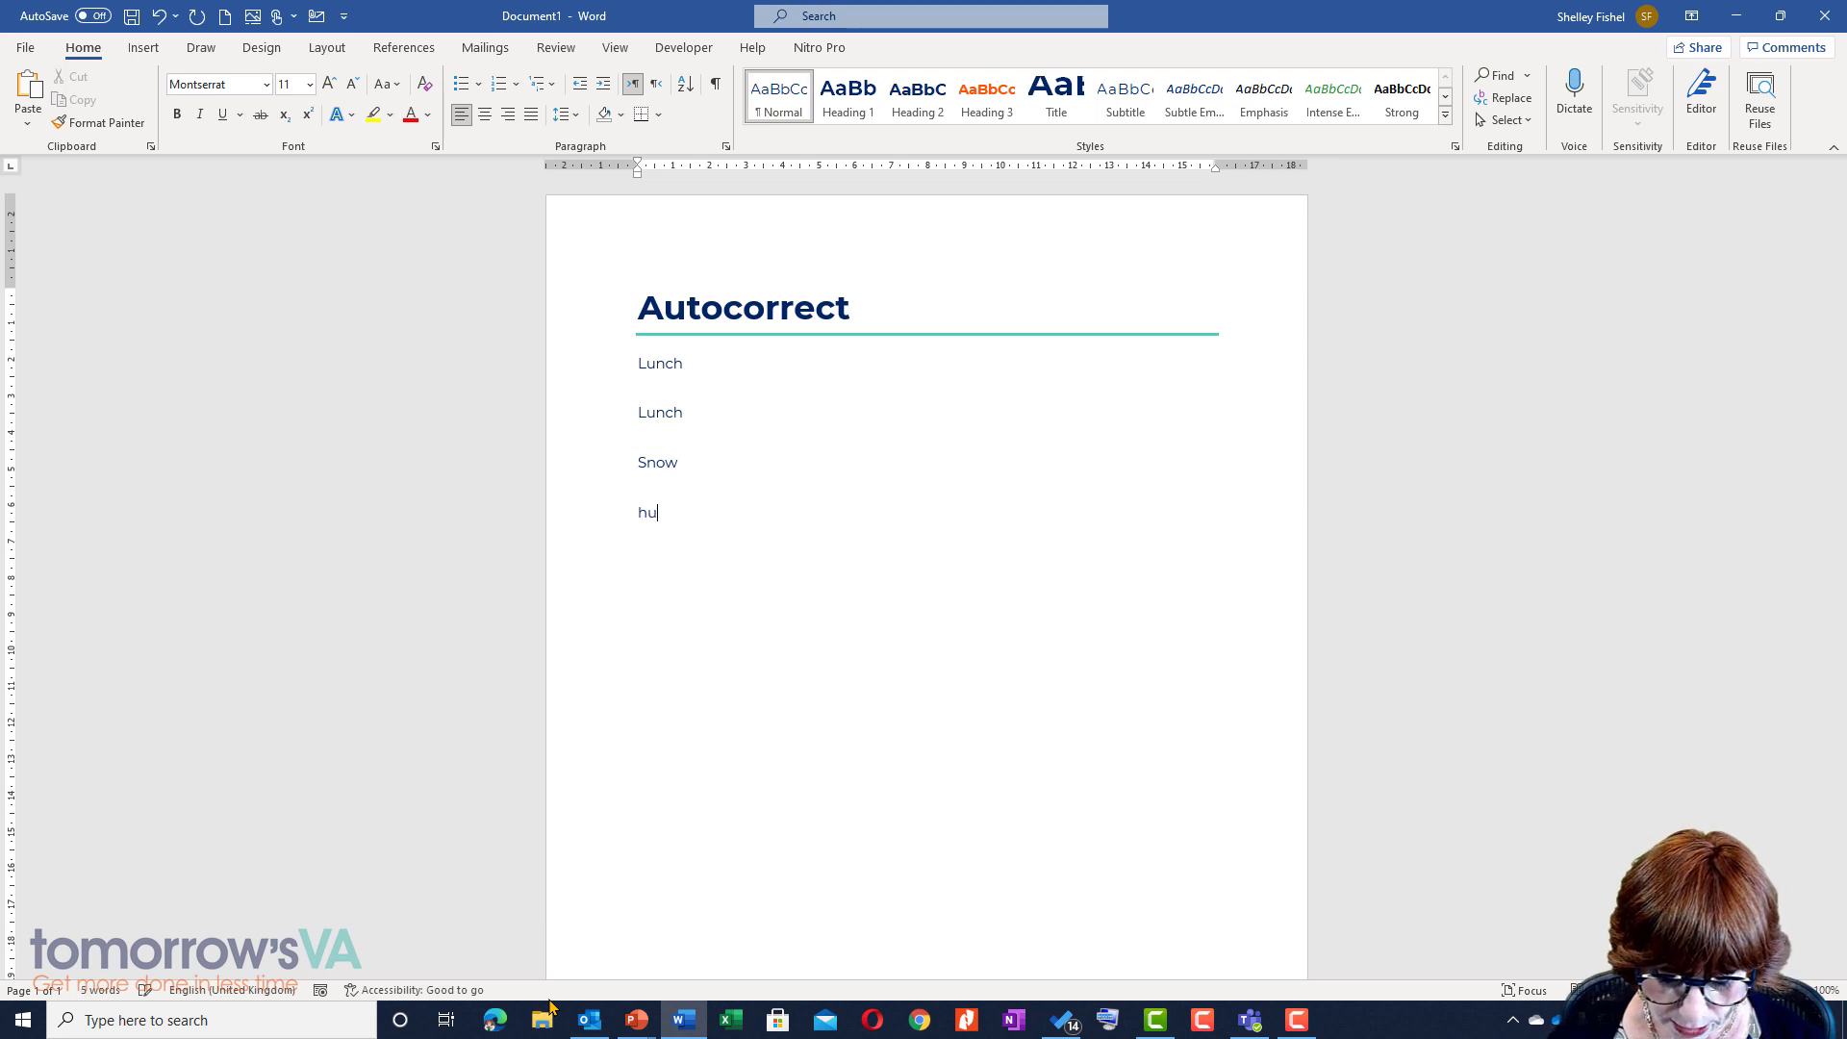
type("mble")
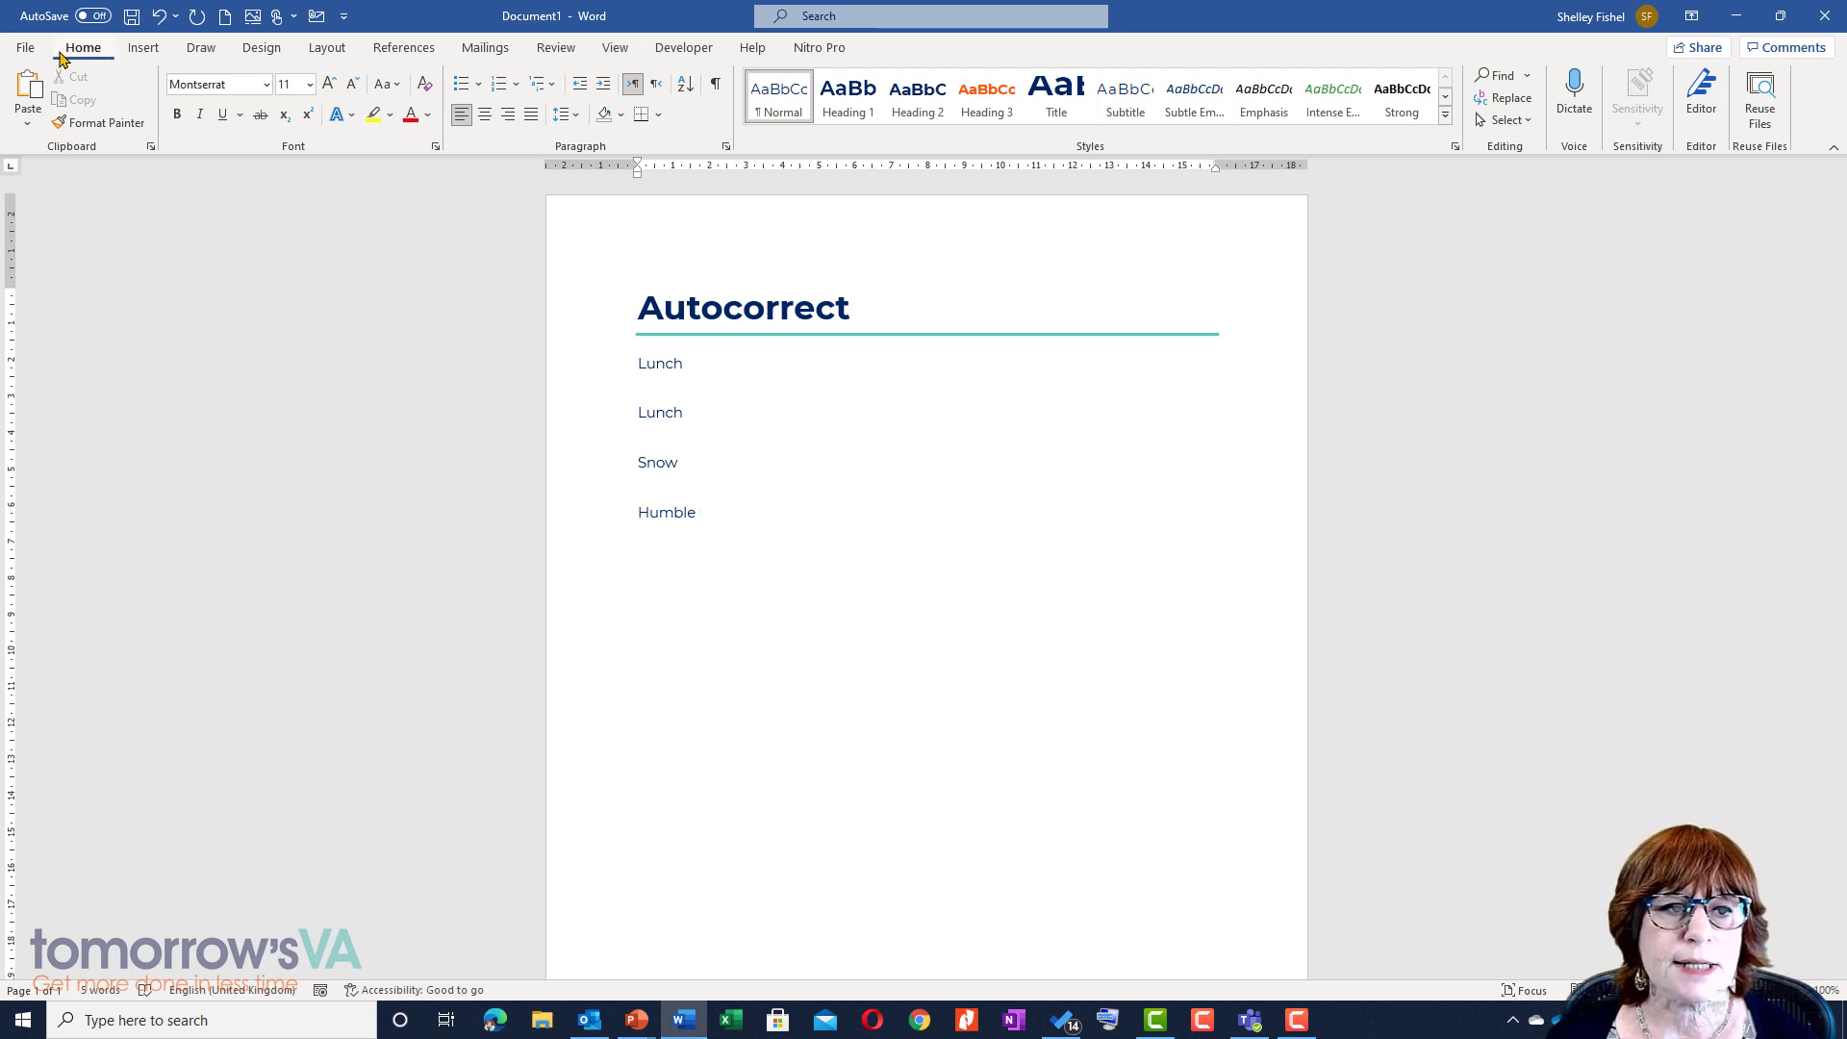
Open the AutoCorrect settings from the proofing options and enter "coffeetips" as the text to replace
left_click(29, 48)
left_click(72, 965)
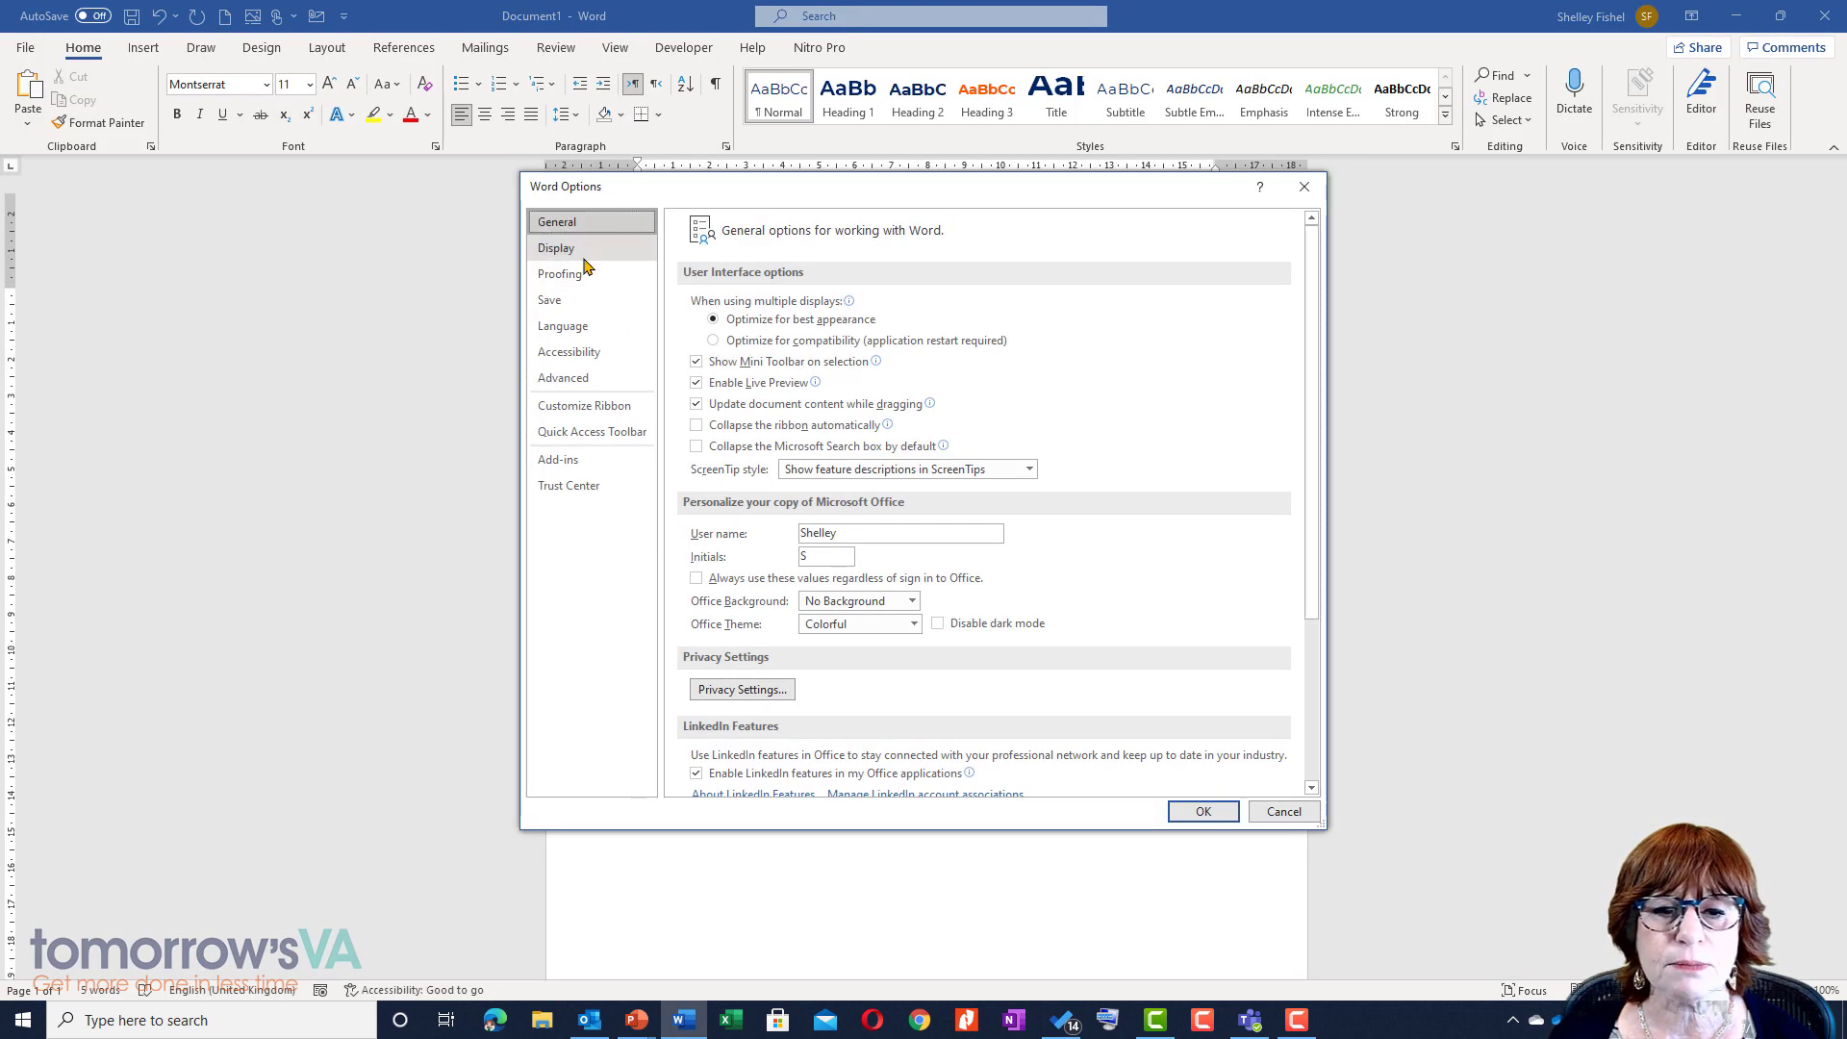
left_click(581, 277)
left_click(1052, 306)
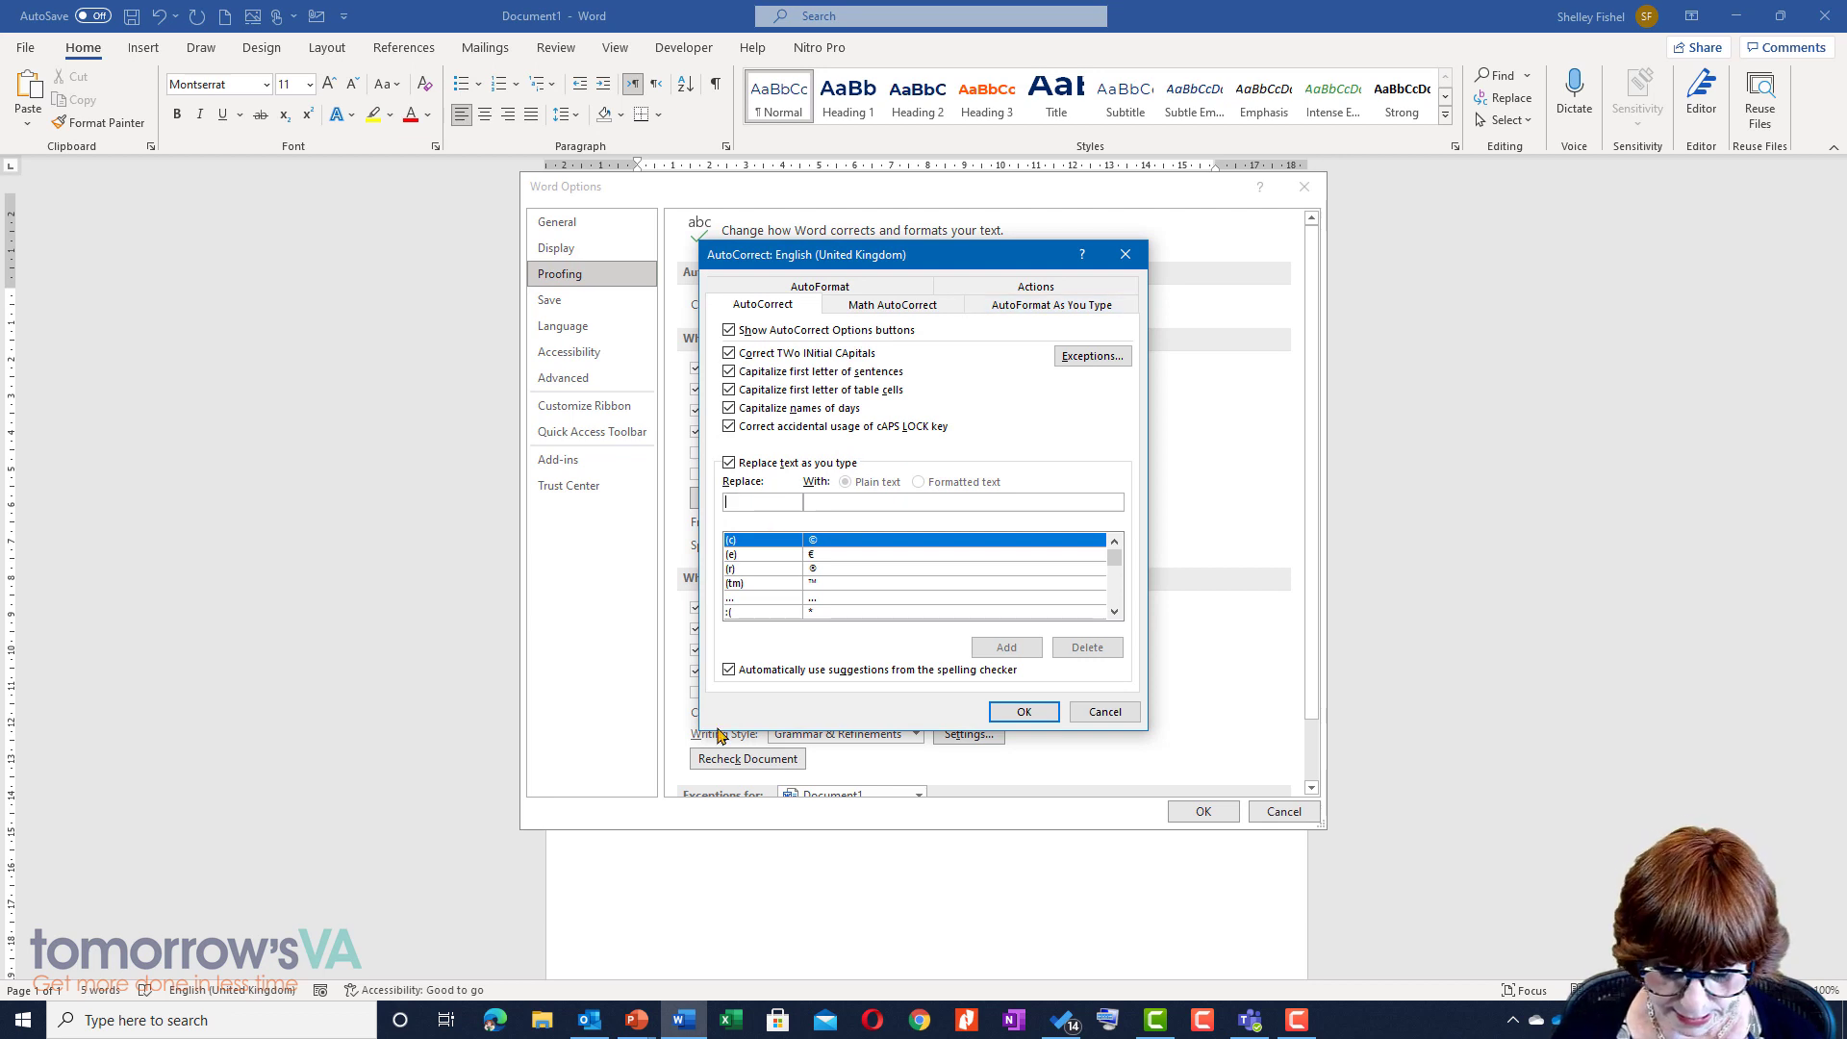
type("Cof")
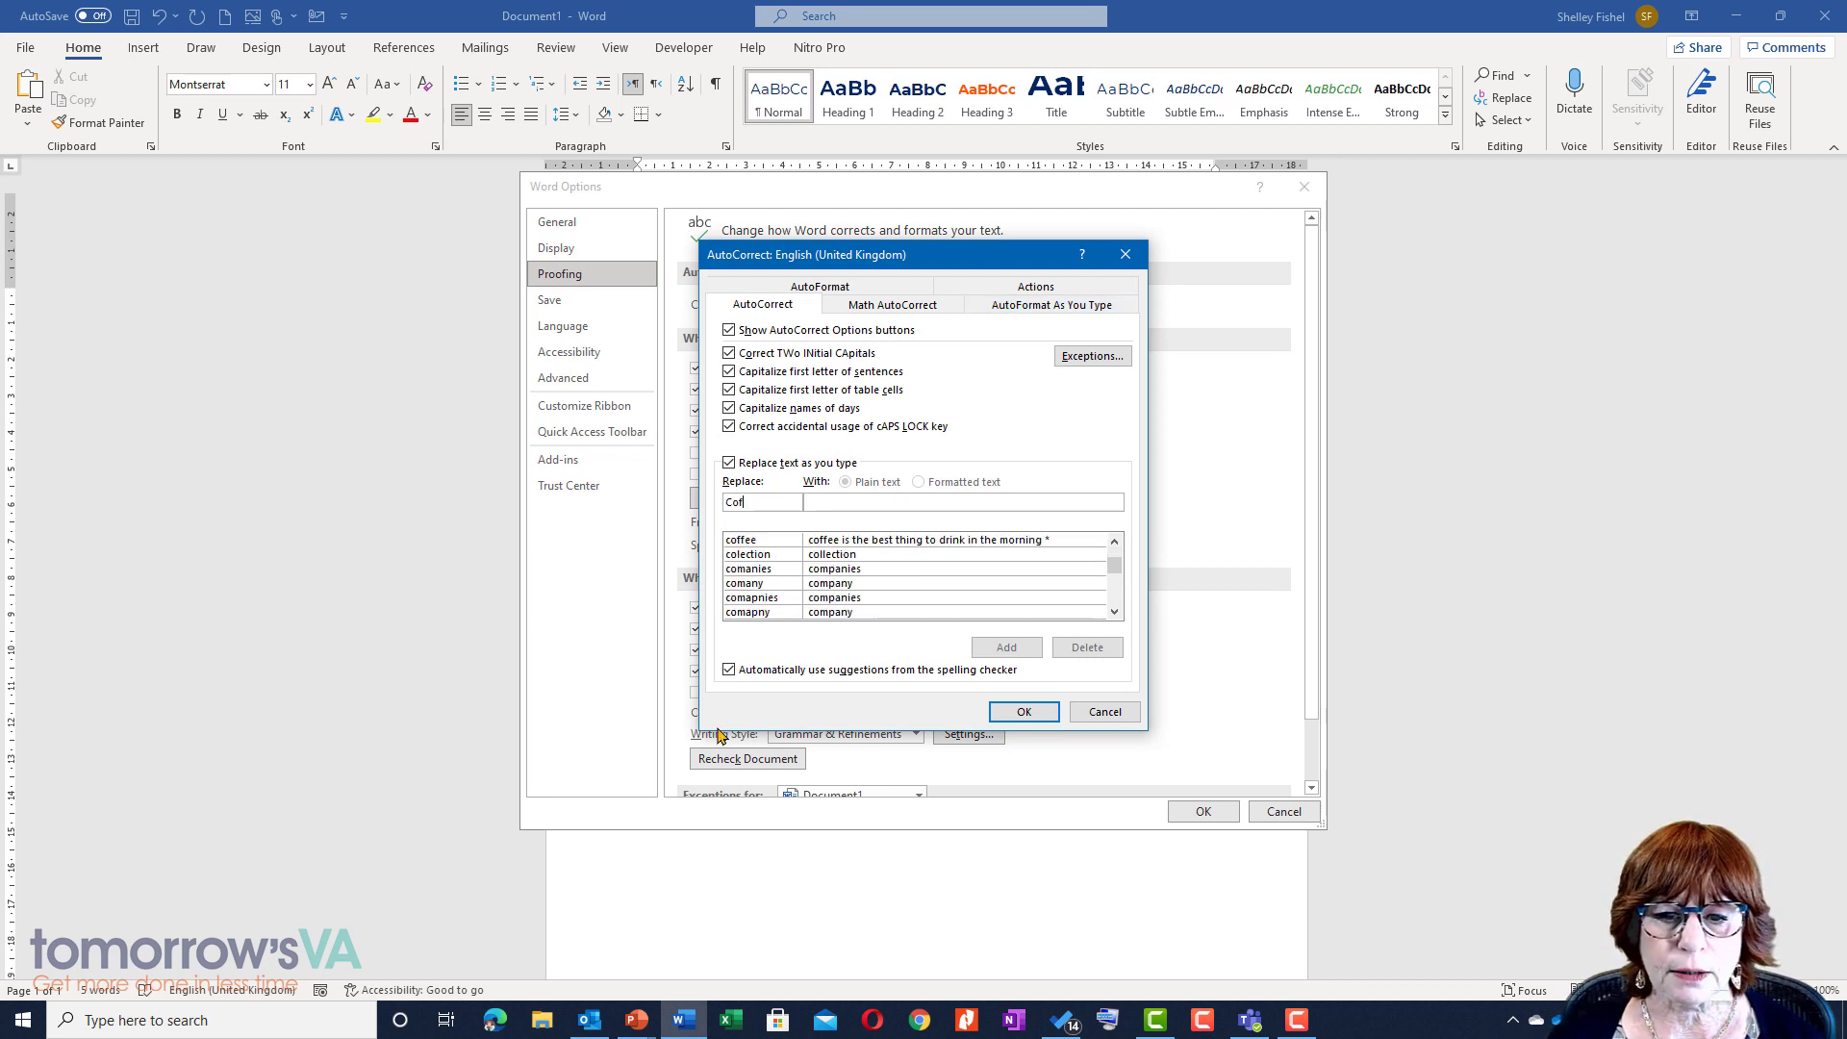
type("feetips")
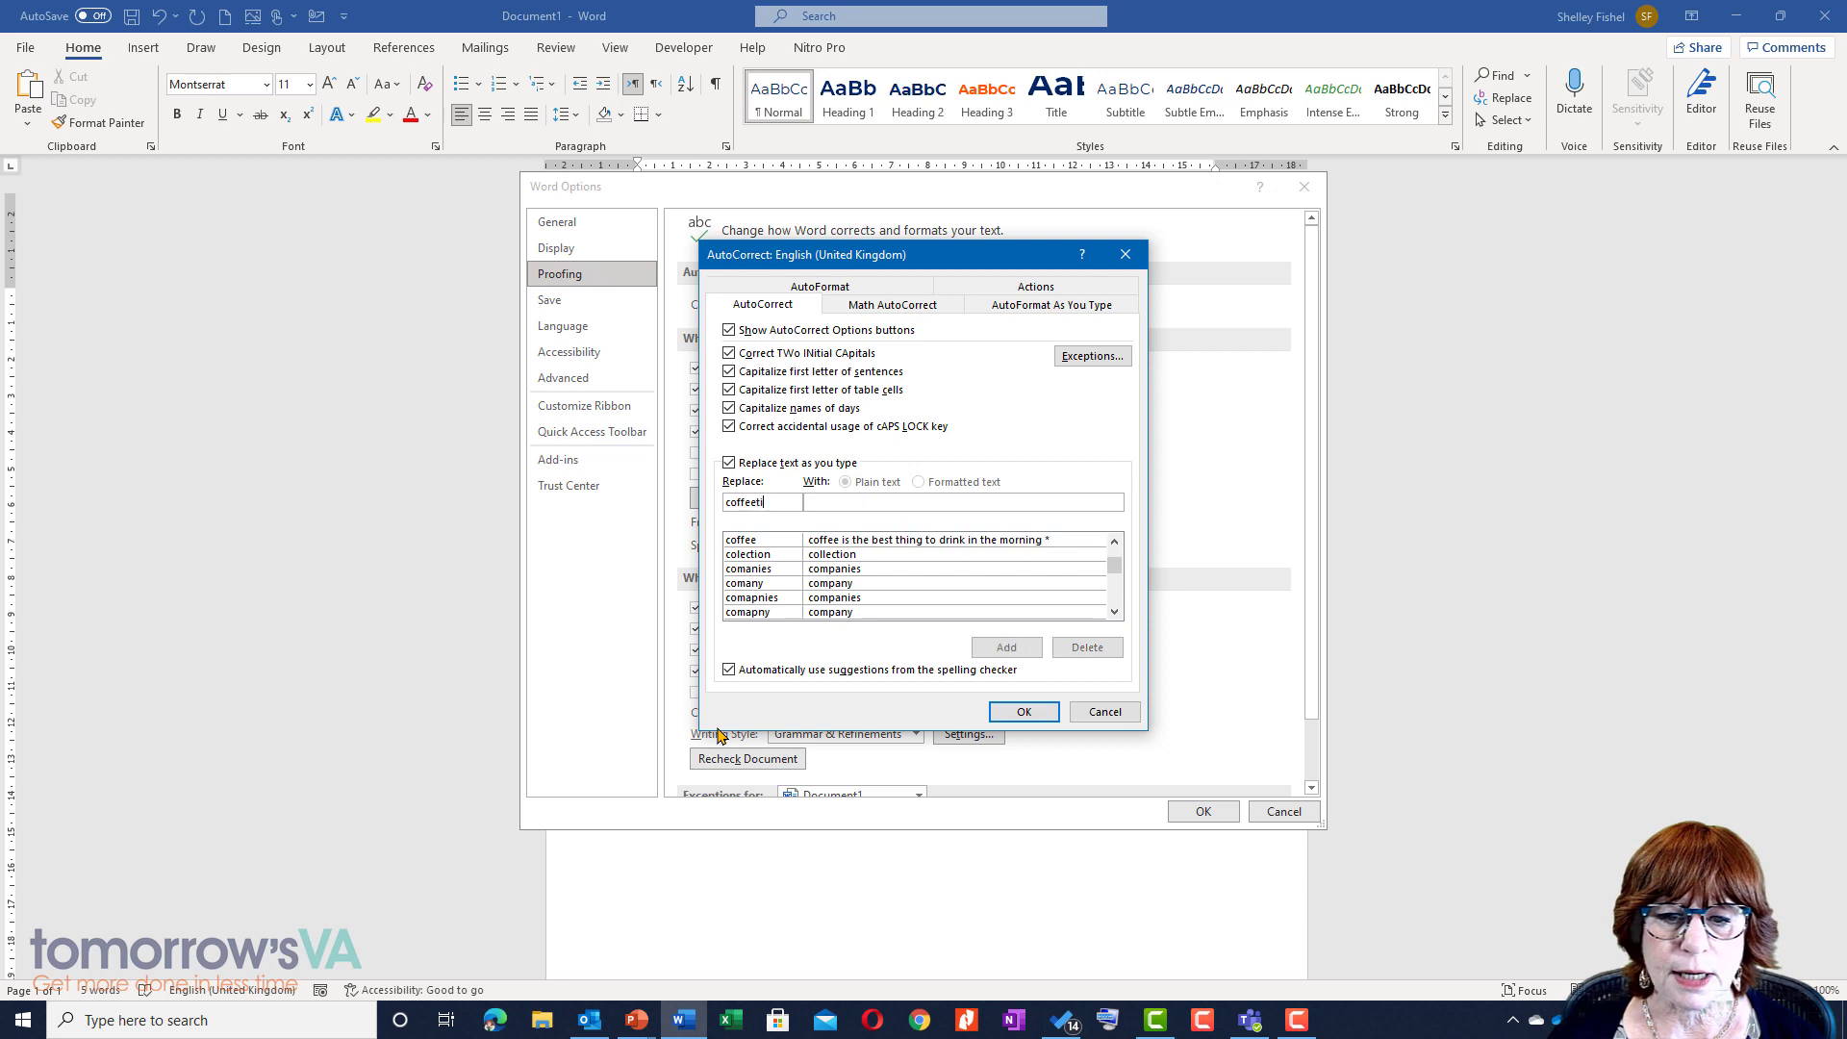
Enter "I love coffee in the morning before I go for my walk" as the replacement text for "coffeetips"
key("Tab")
type("teh")
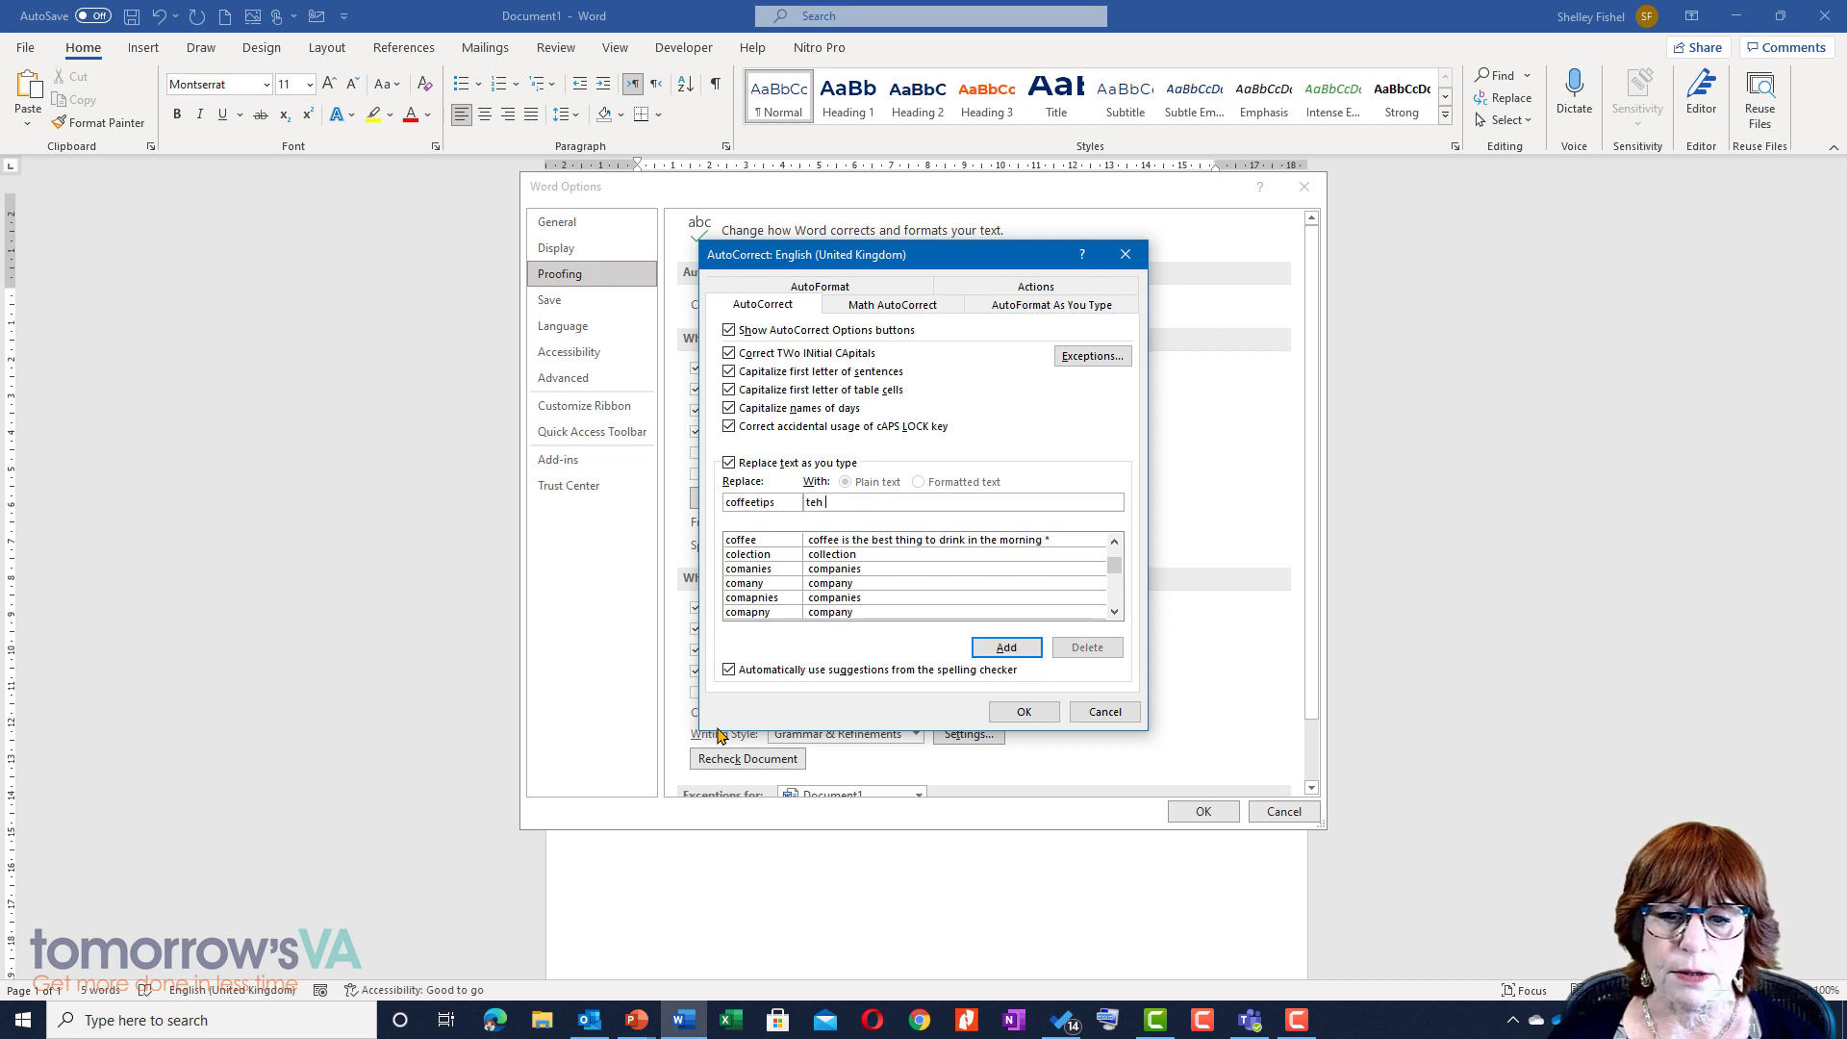
key("BackSpace")
key("BackSpace")
type("I love o")
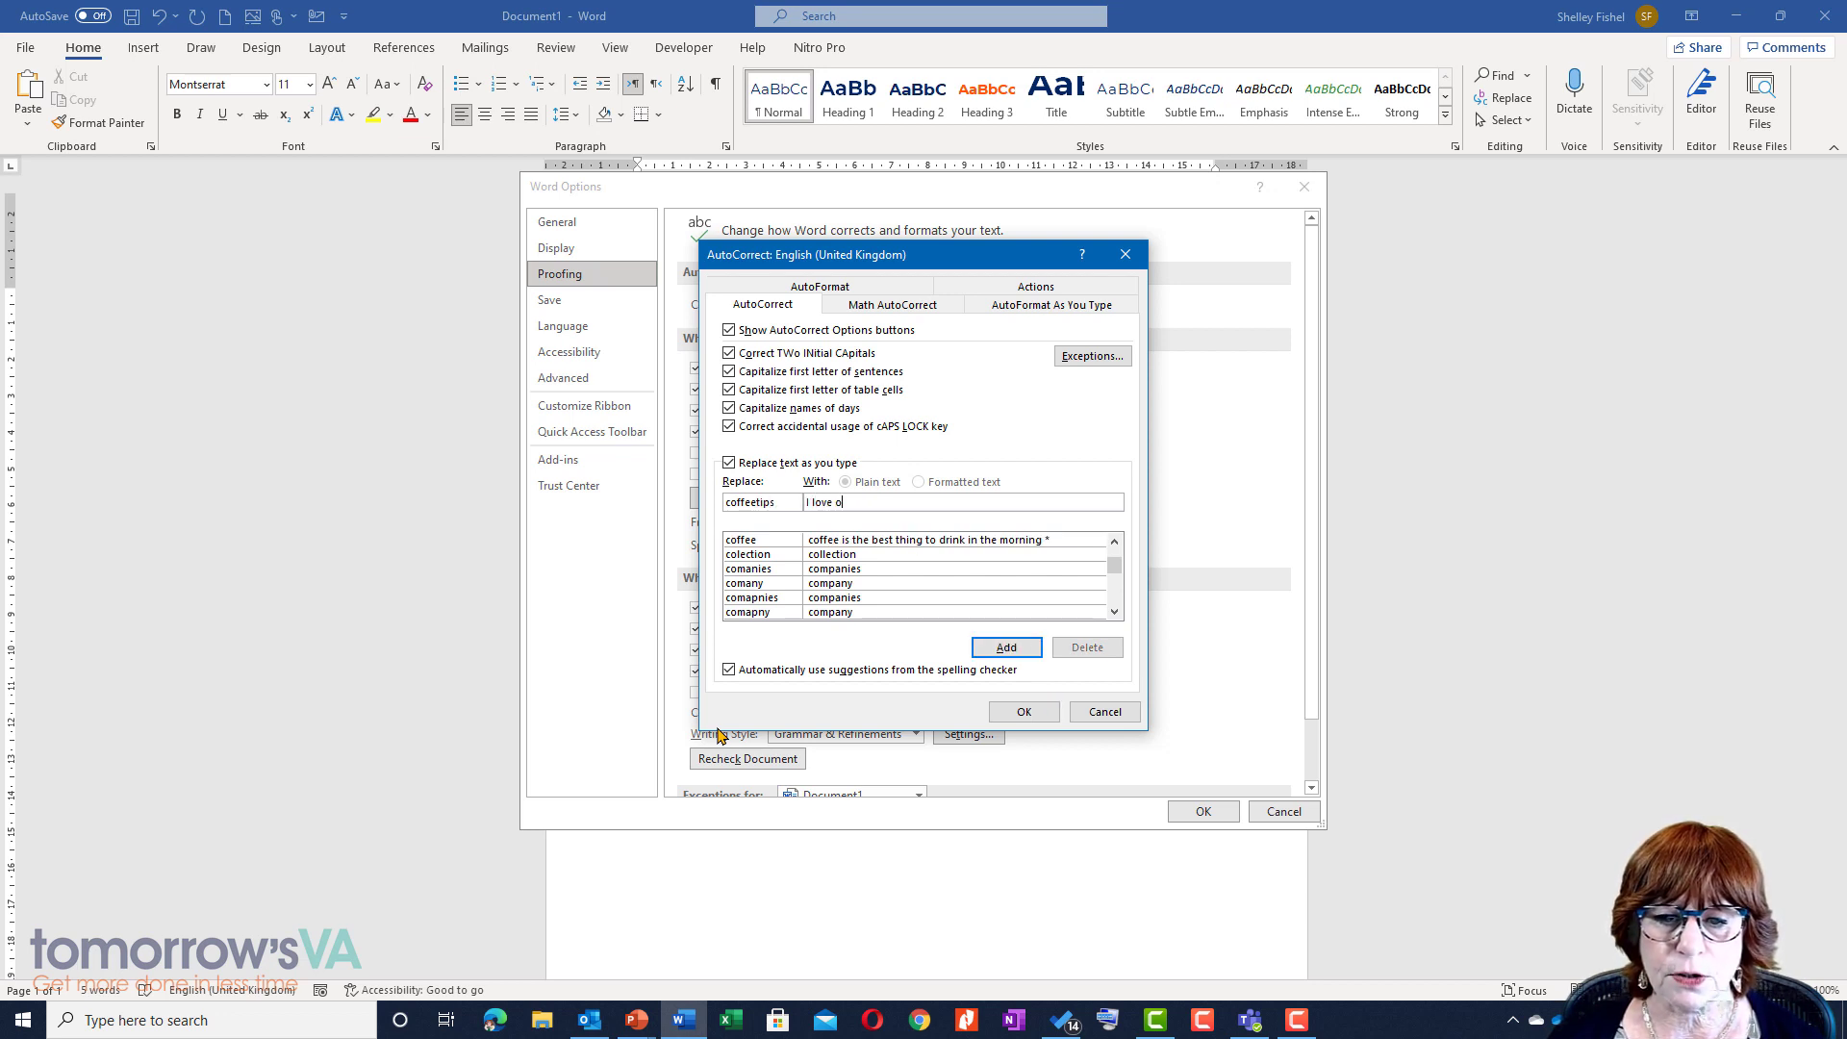
key("BackSpace")
type("coffee in the ")
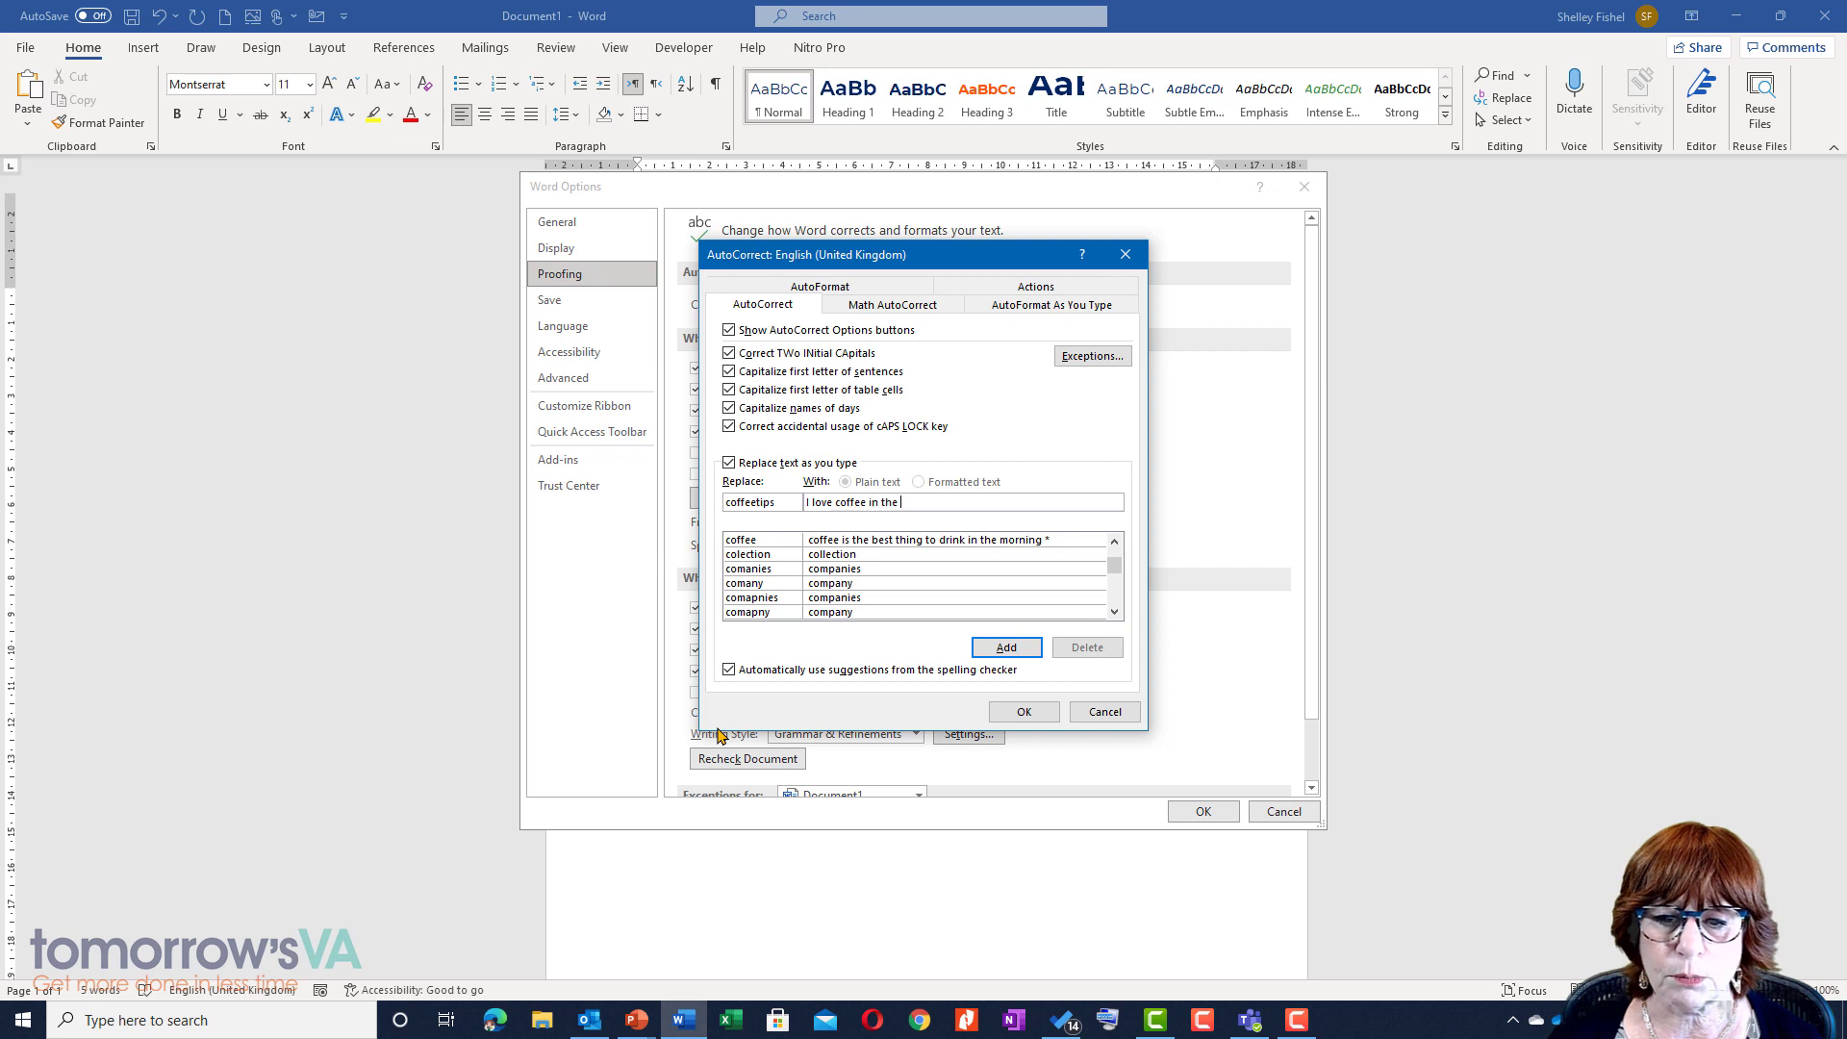
type("mornign")
key("BackSpace")
key("BackSpace")
key("BackSpace")
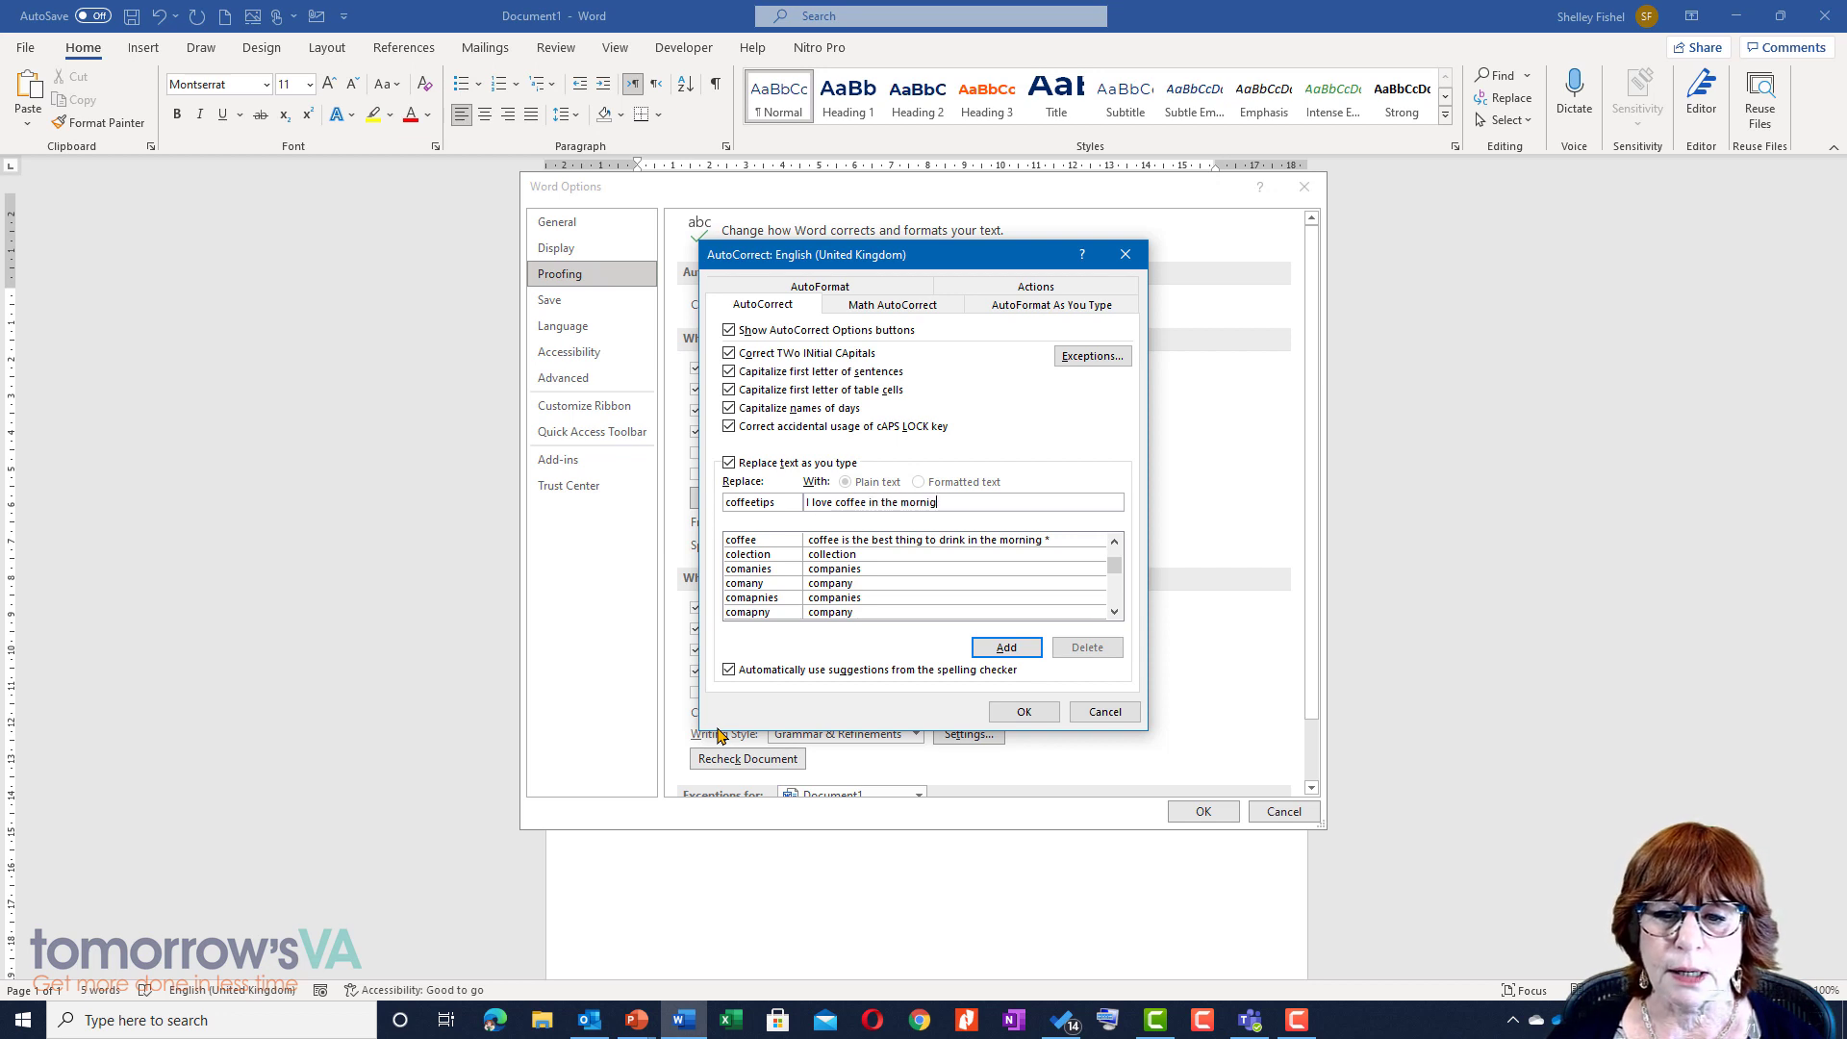
type("ng before I go for my")
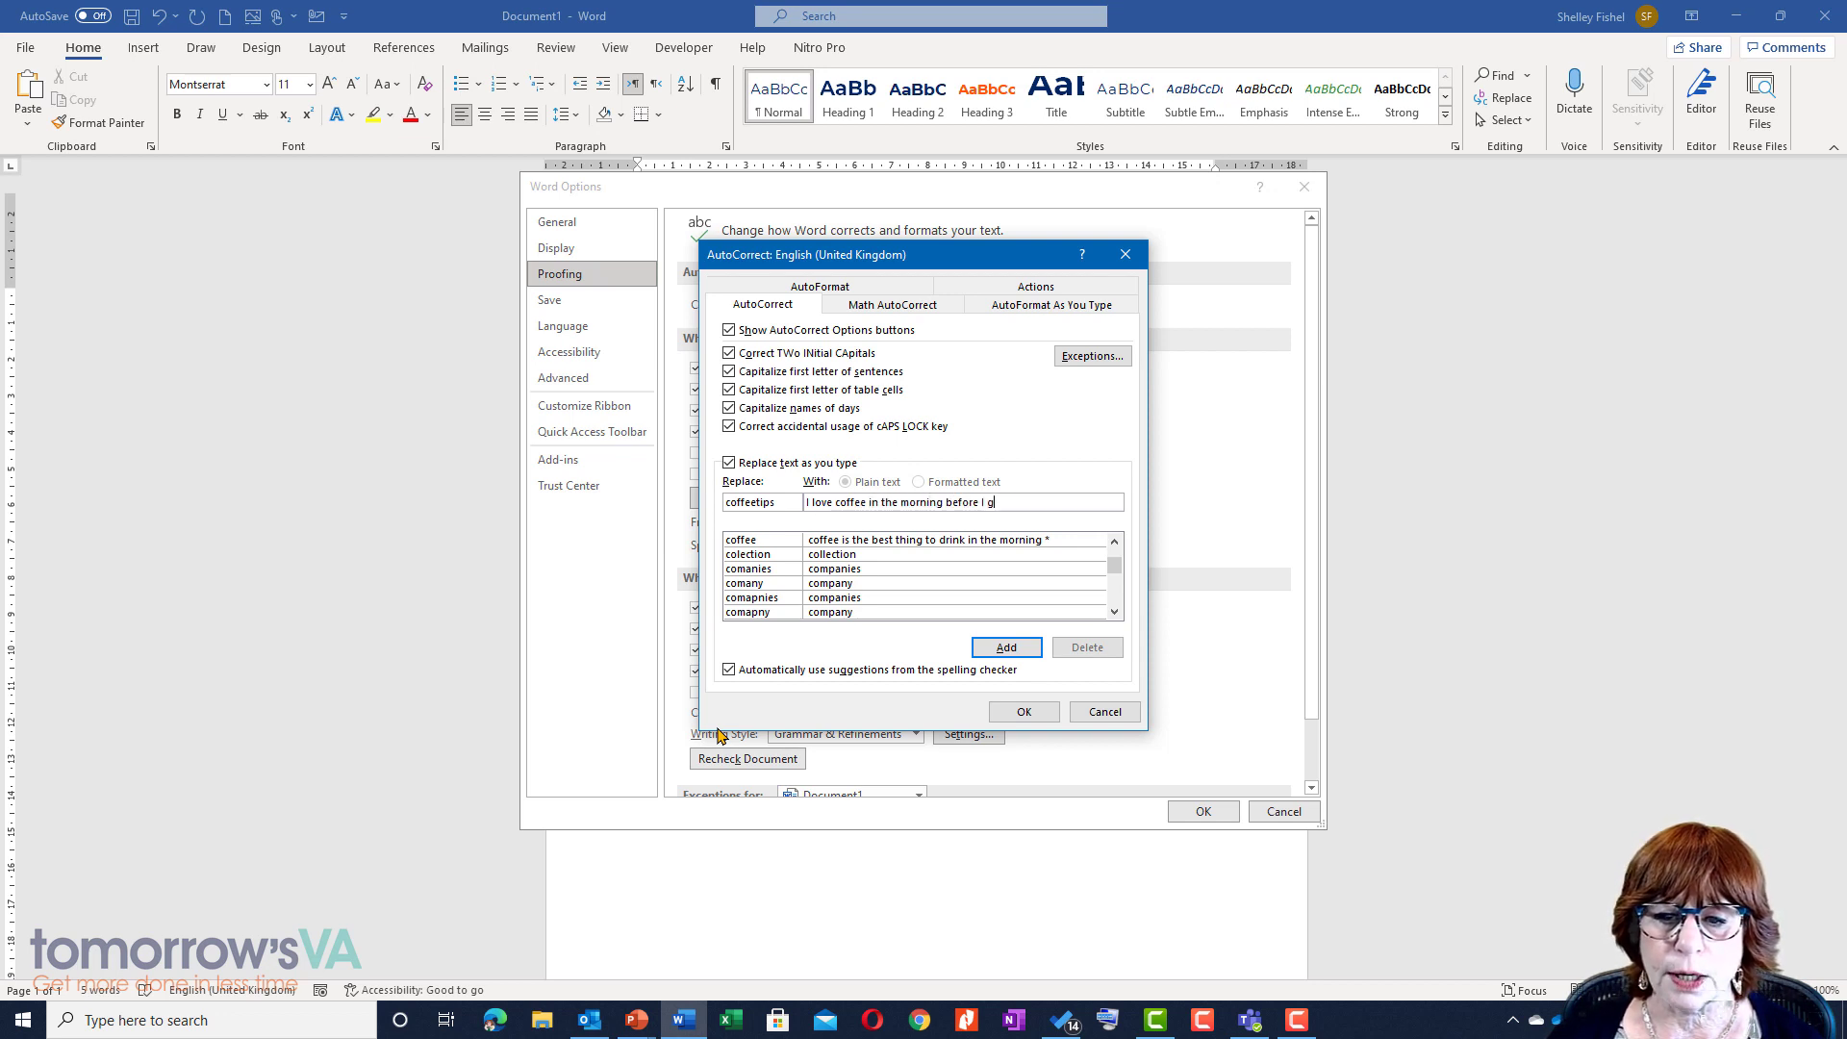
type(" e")
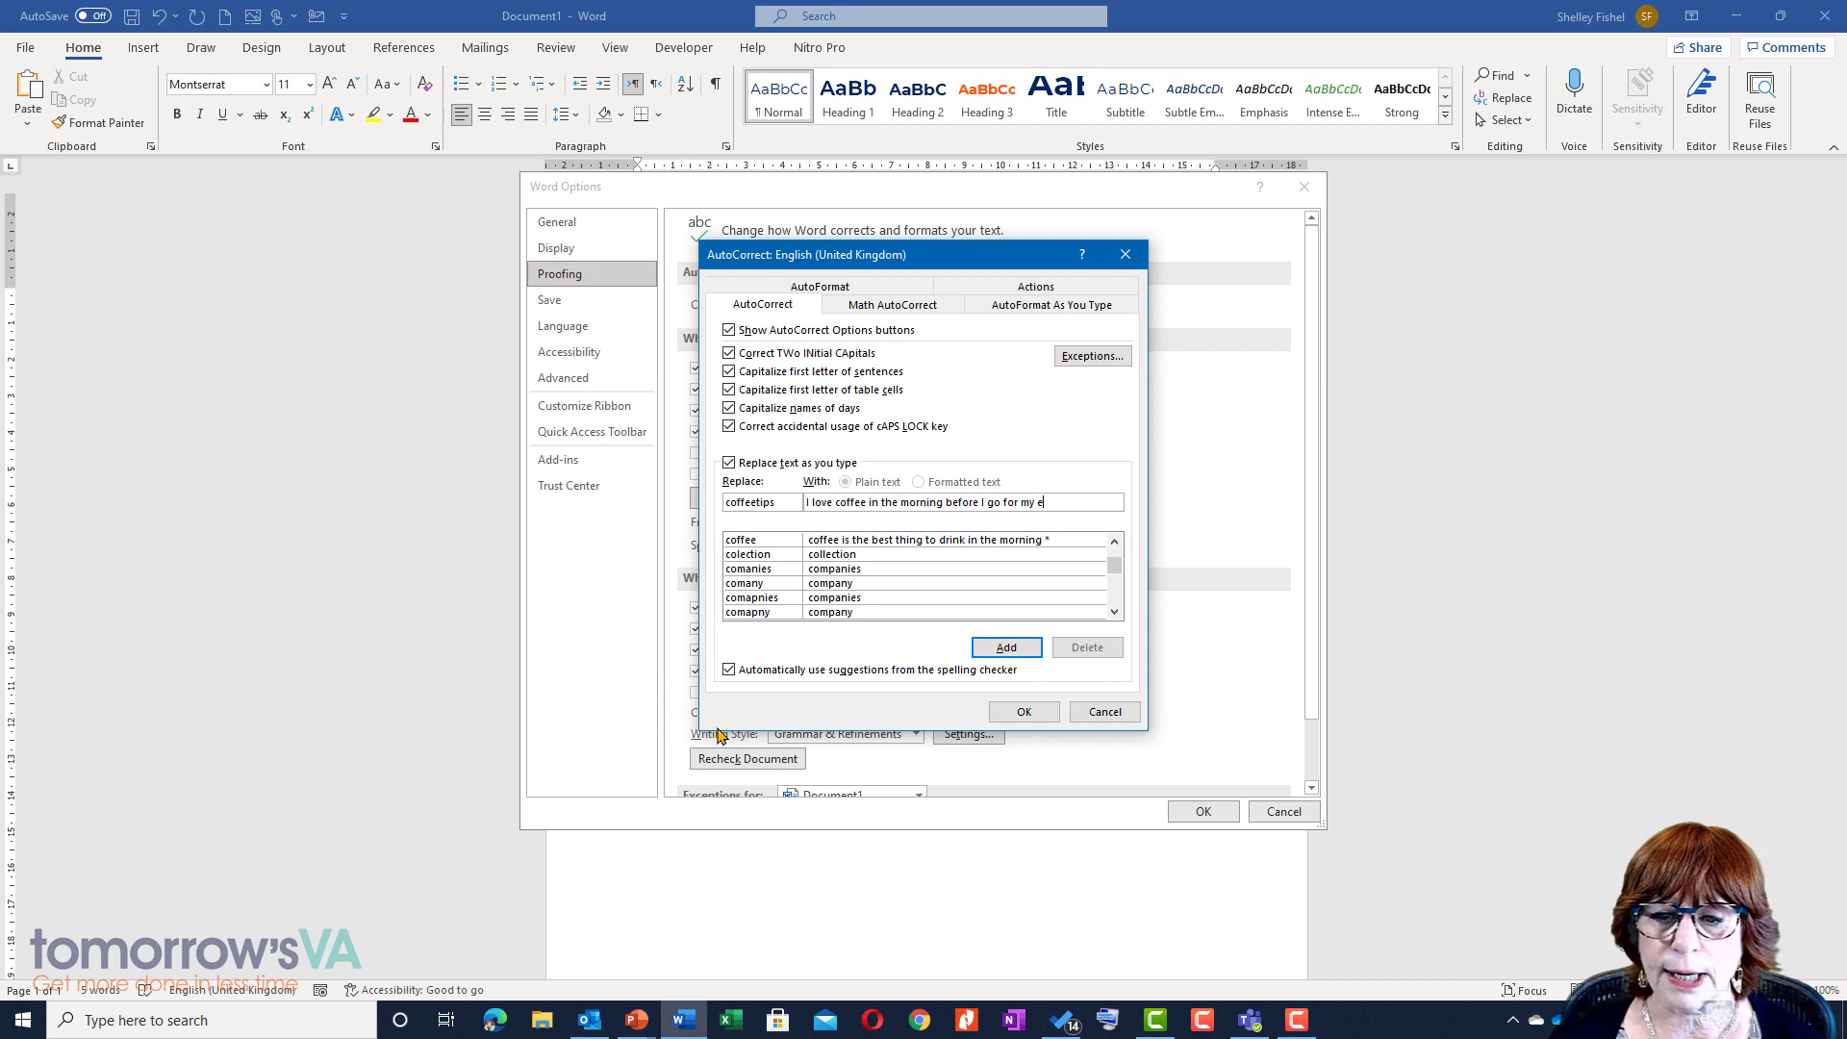
type("xer")
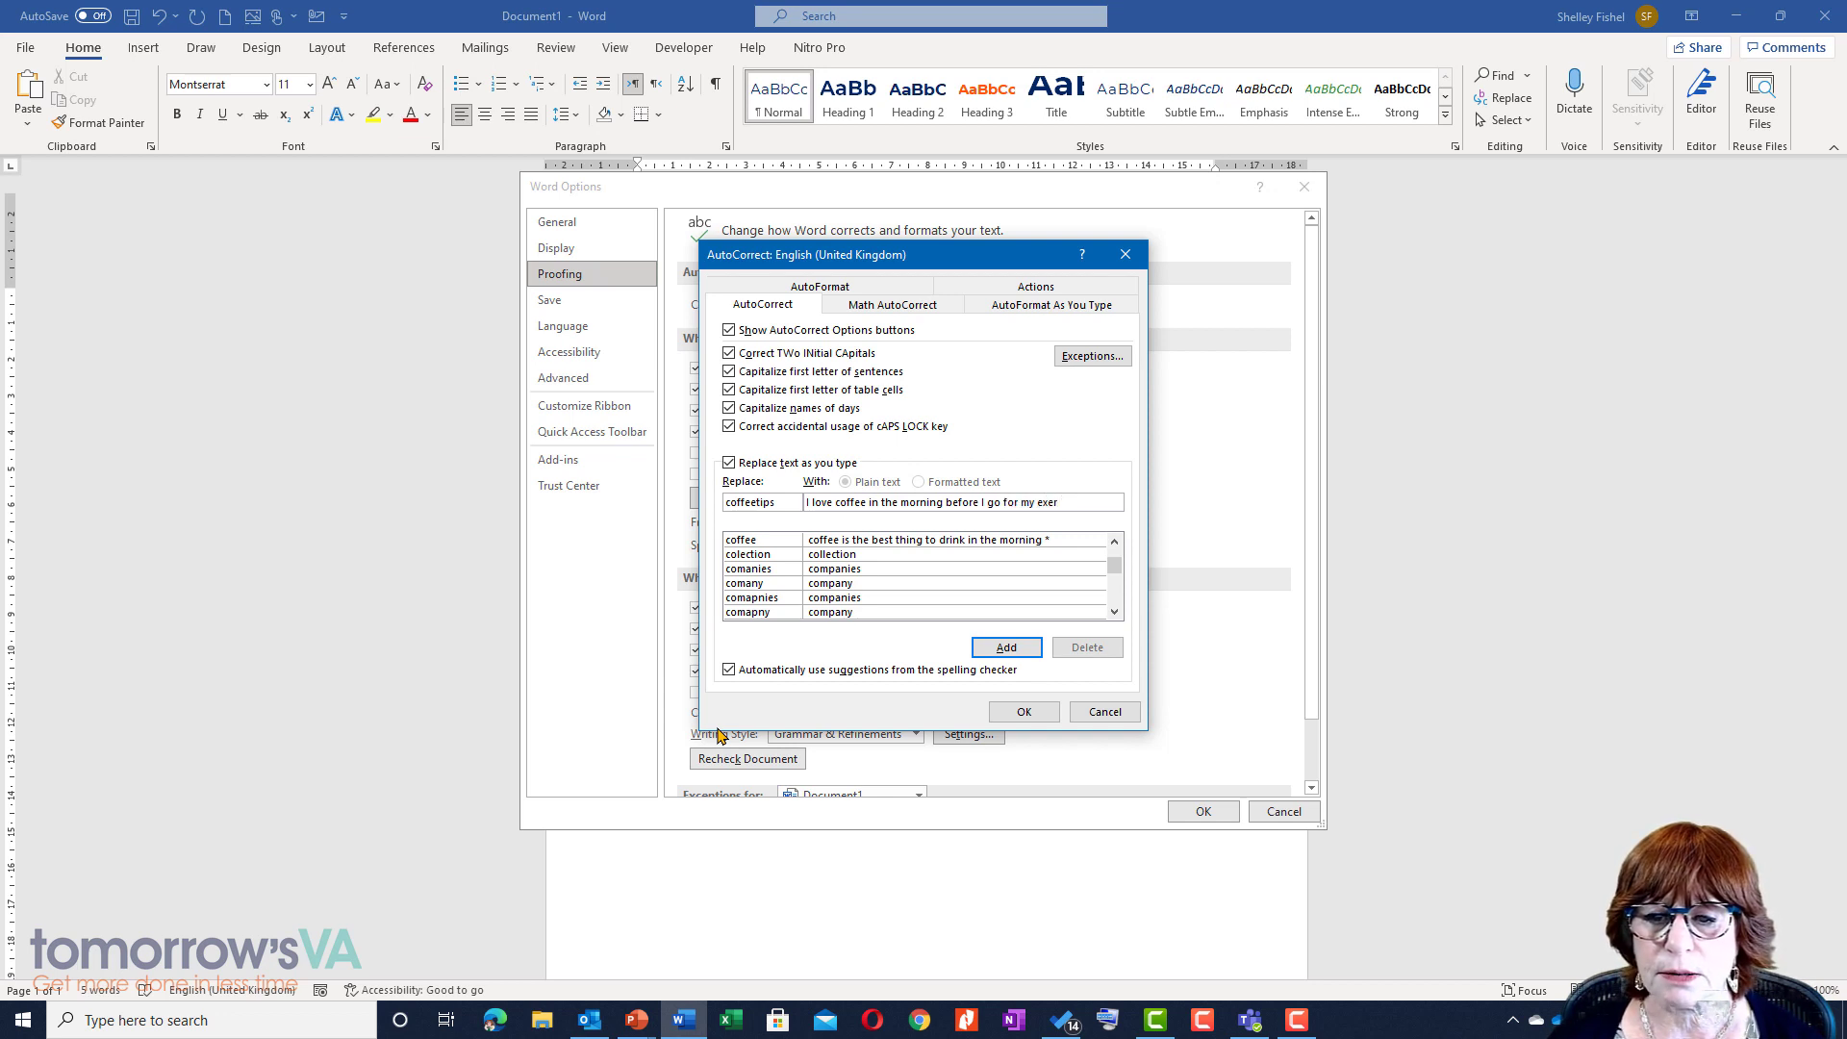
key("BackSpace")
key("BackSpace")
key("BackSpace")
key("BackSpace")
type("wal")
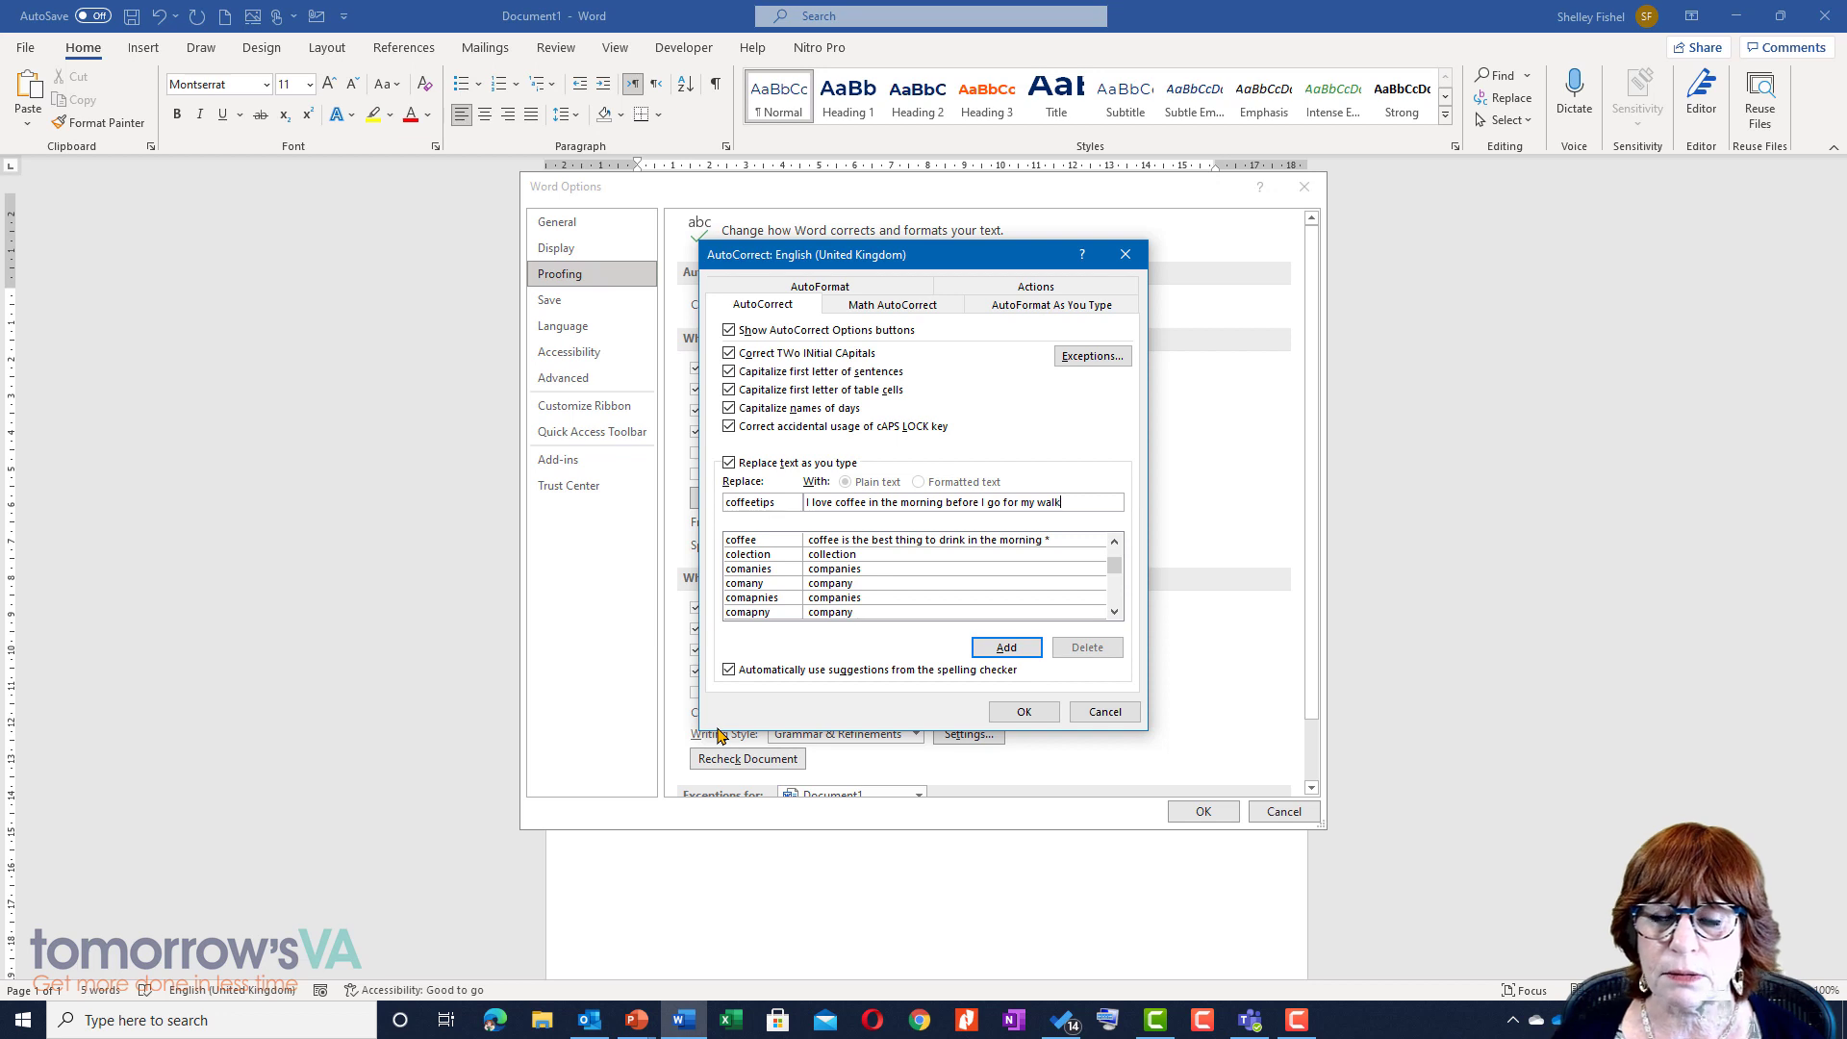
type("k")
Add the "coffeetips" entry to the AutoCorrect list and accept the options
left_click(1028, 649)
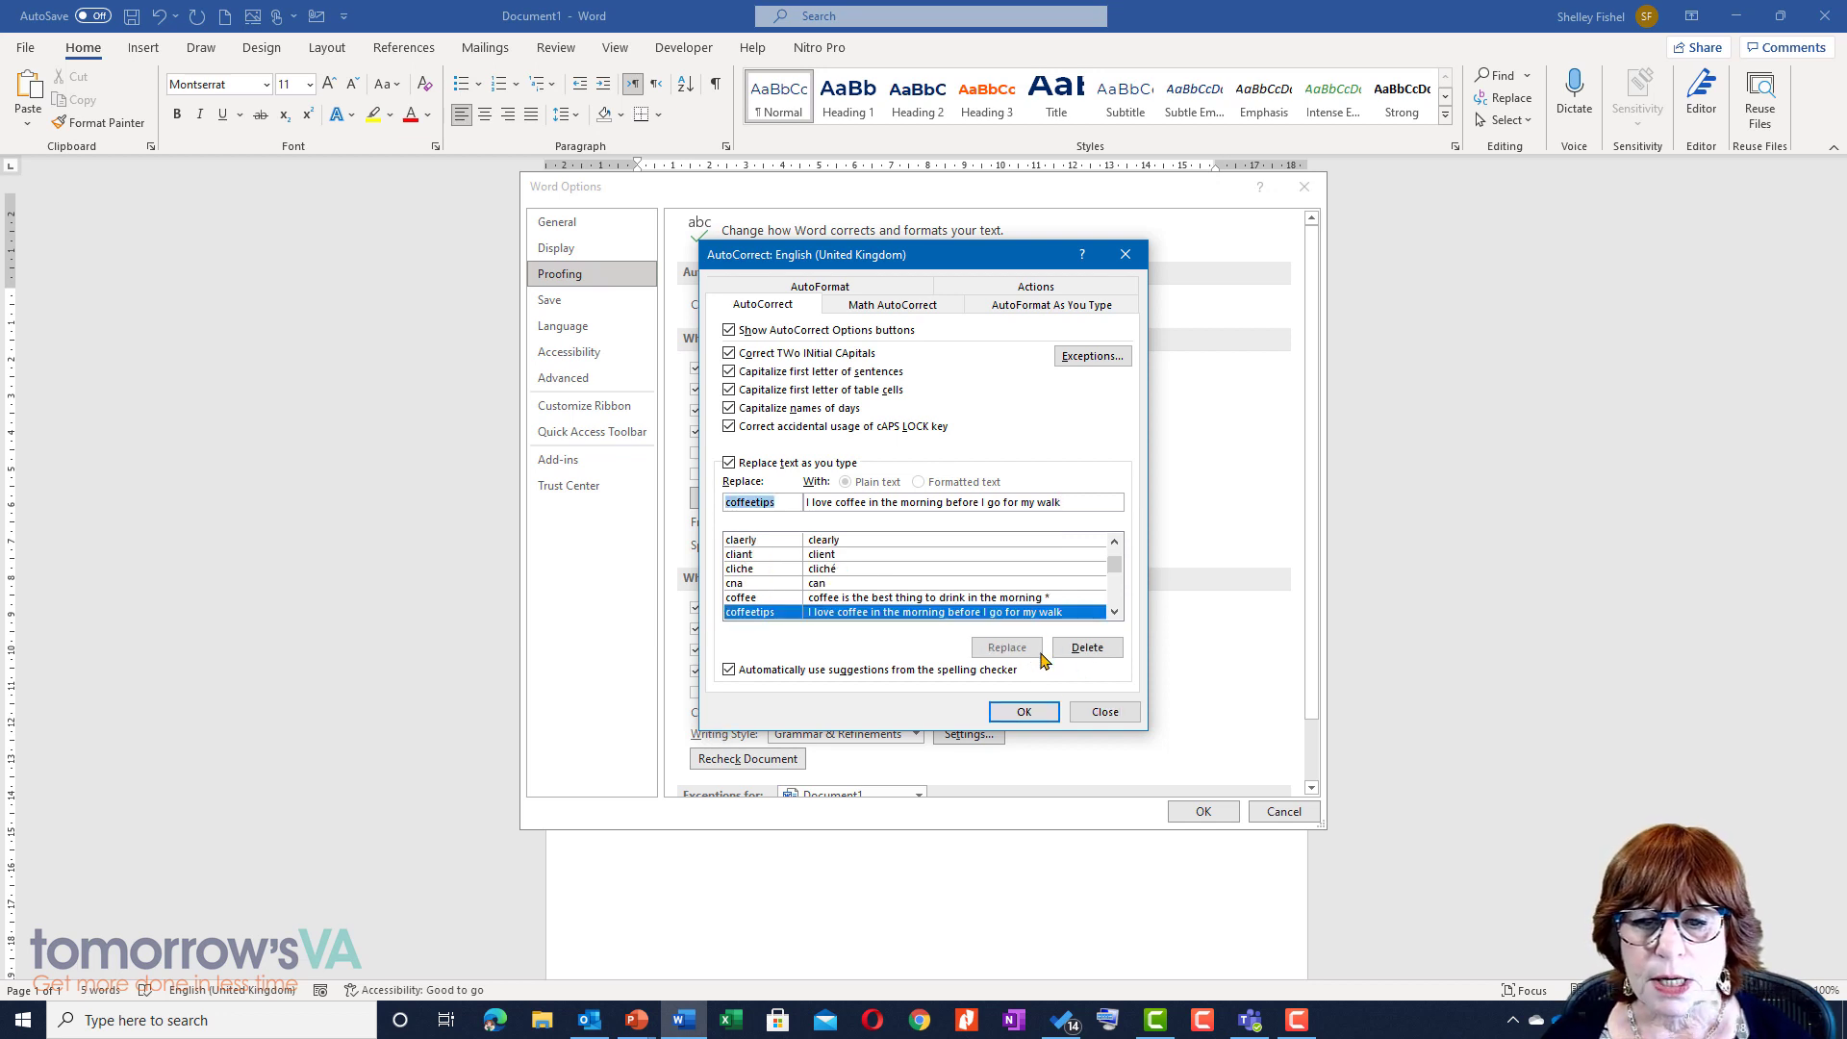
left_click(1023, 712)
left_click(1202, 810)
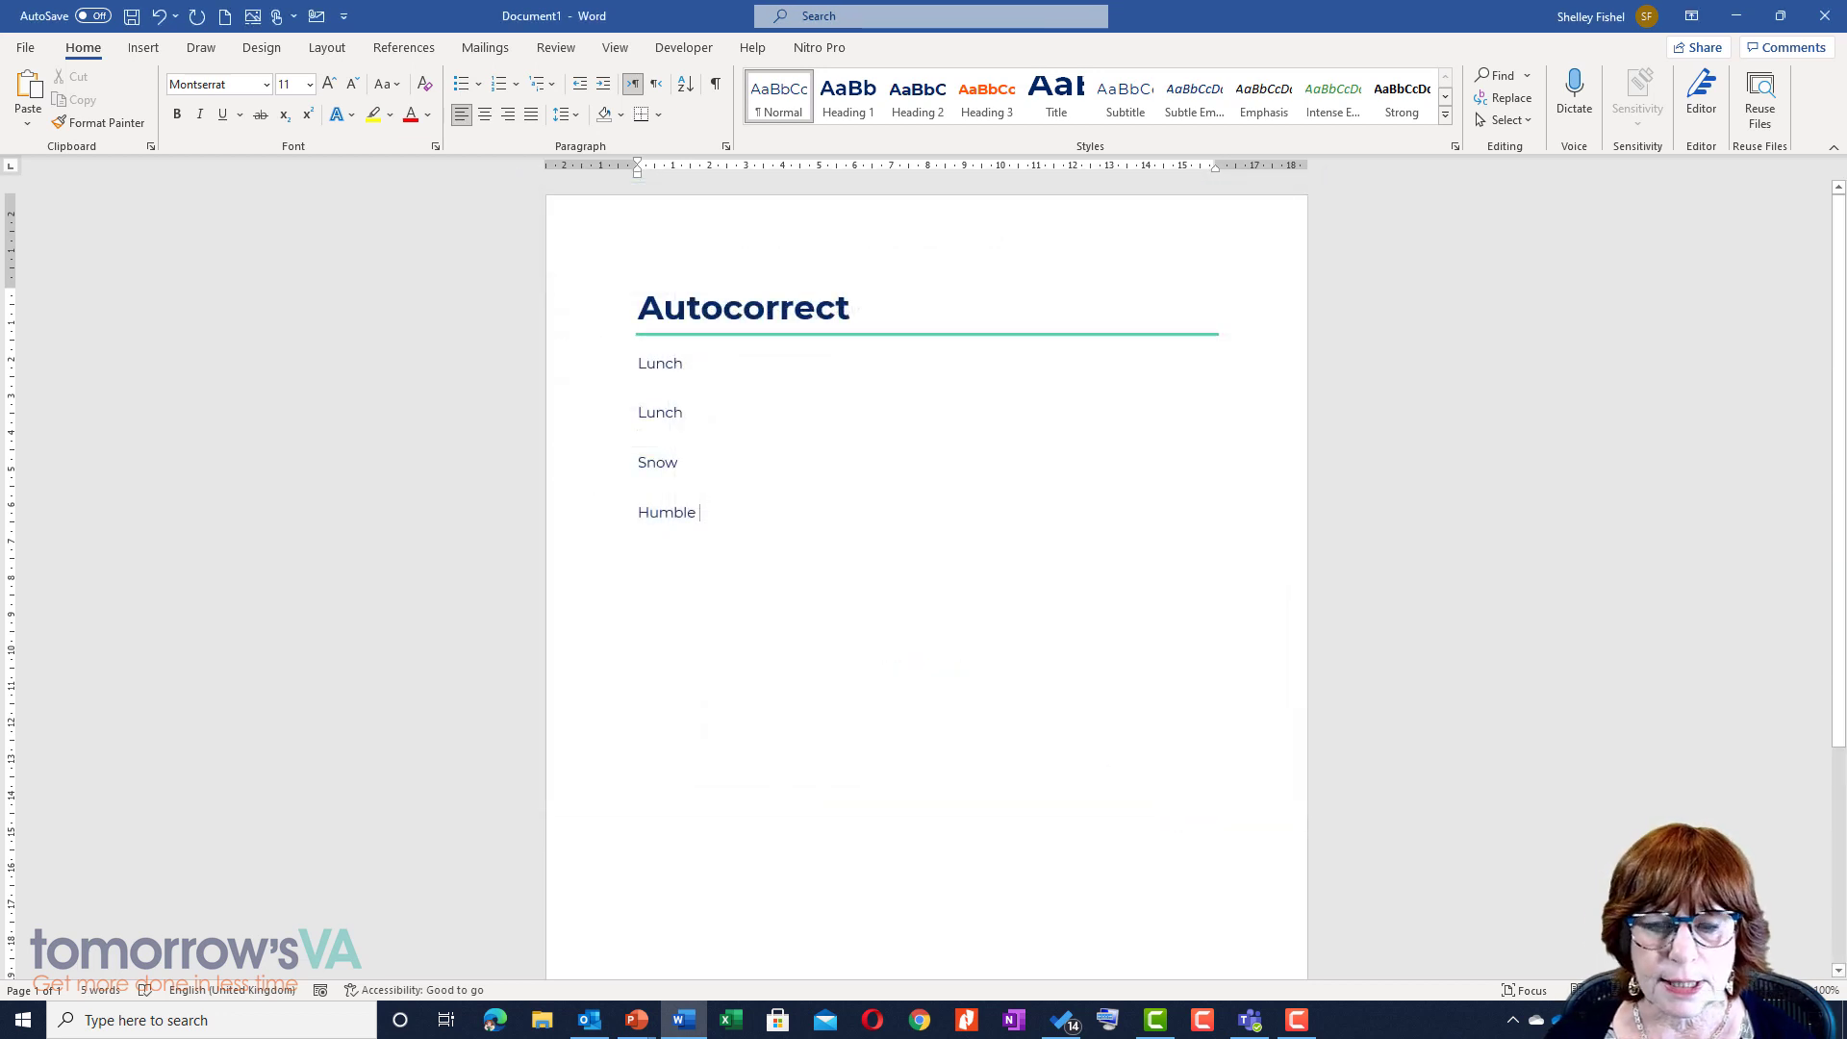
Expand the "coffeetips" AutoCorrect entry below "Humble" and insert the "coffee" AutoText paragraph on the line beneath it
type("coffee")
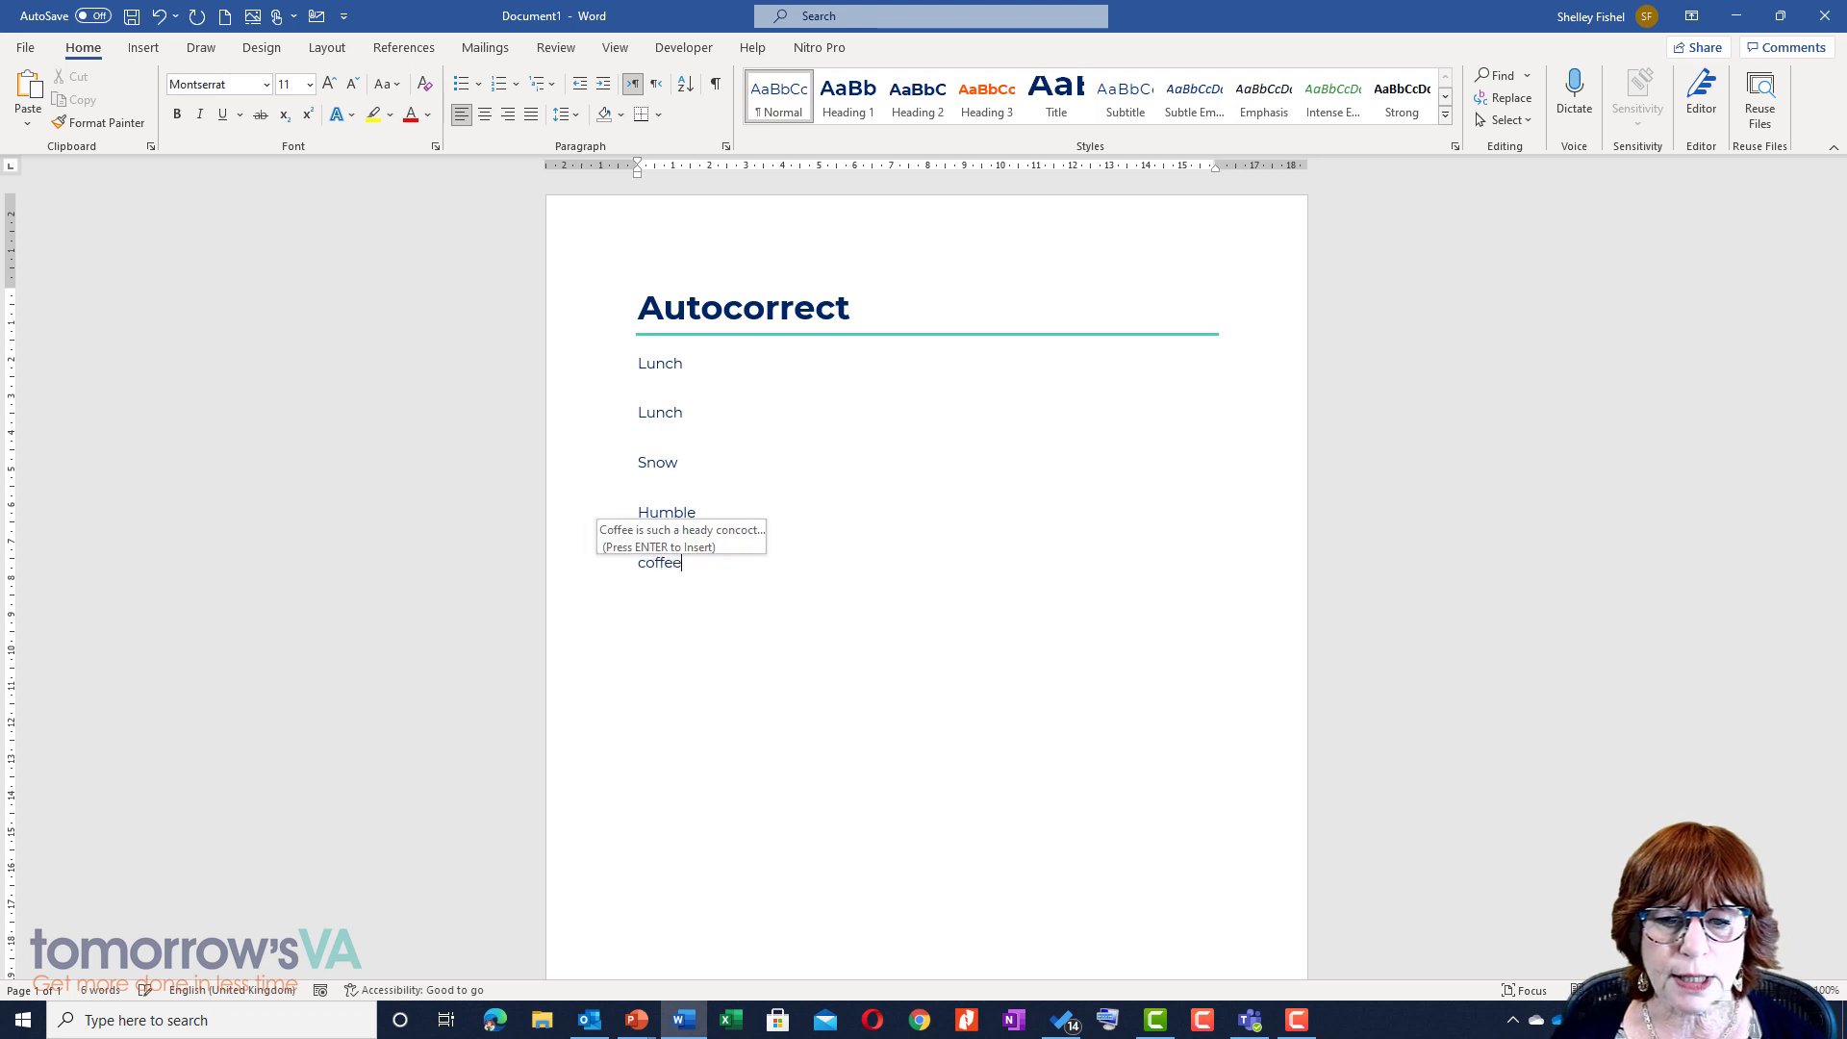
type("tips")
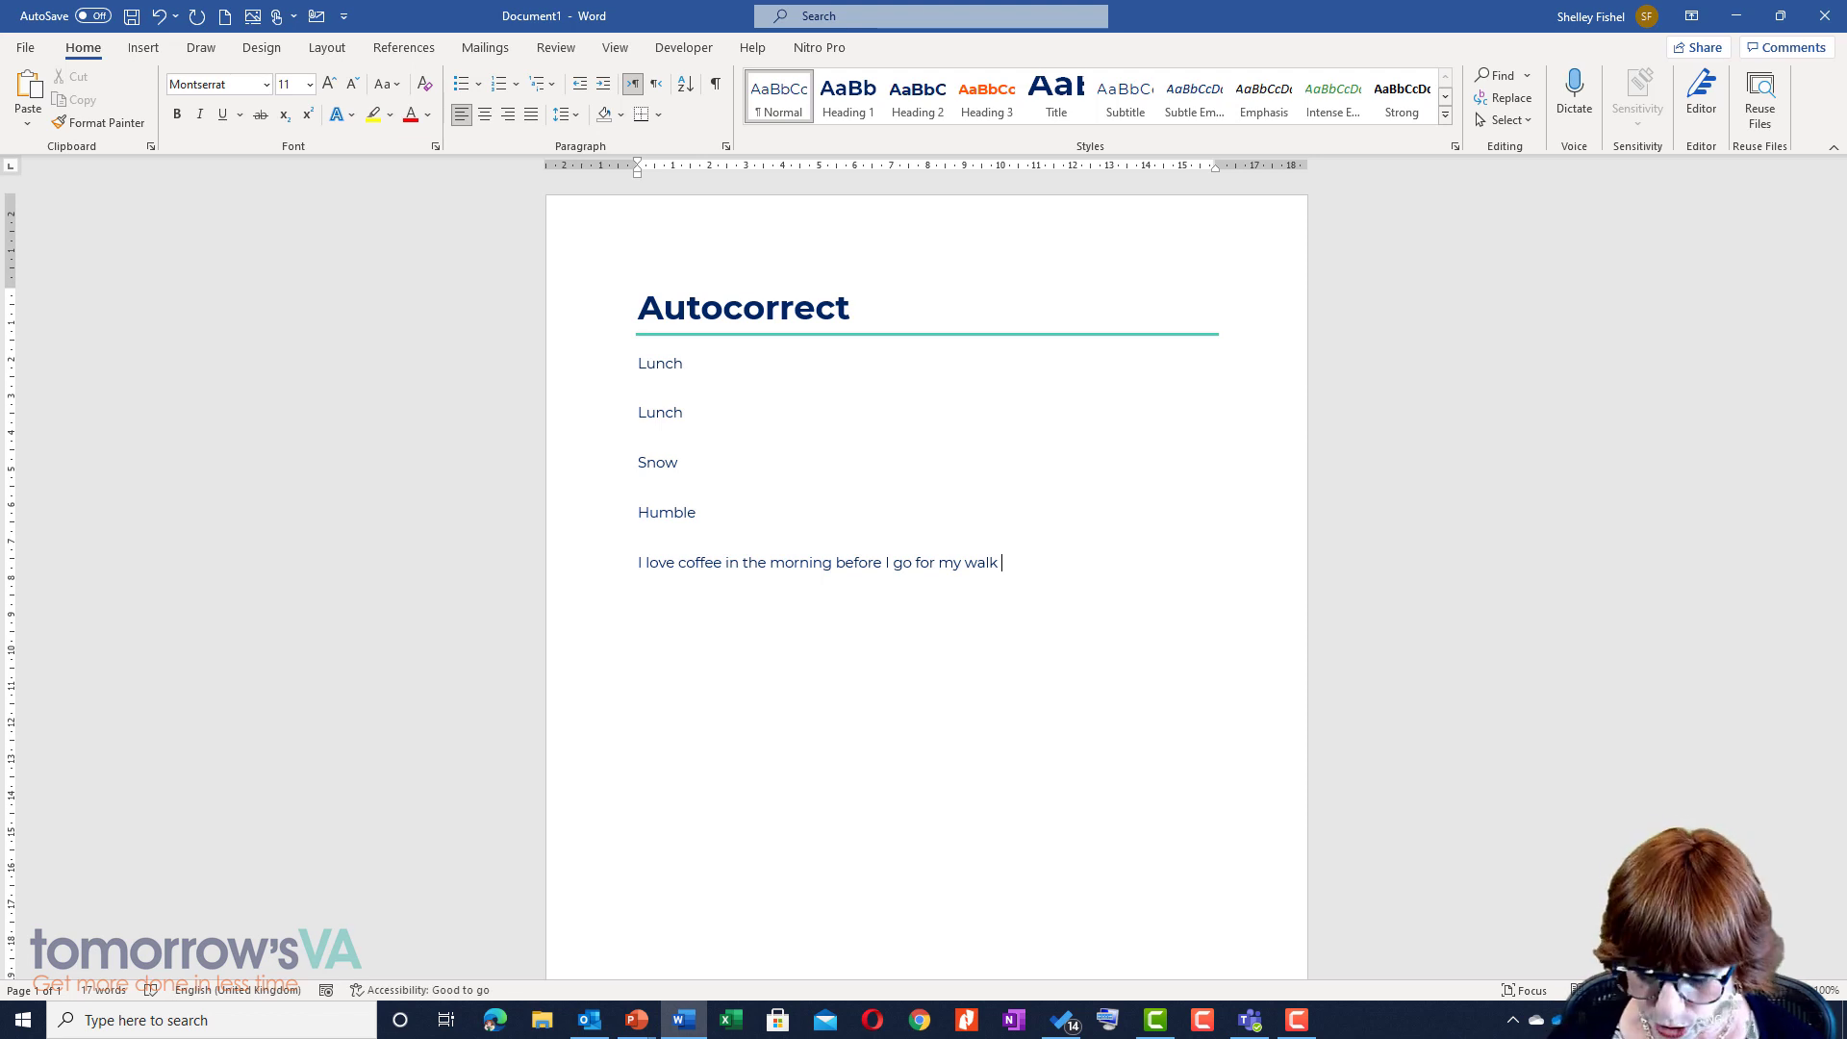
type("coffee")
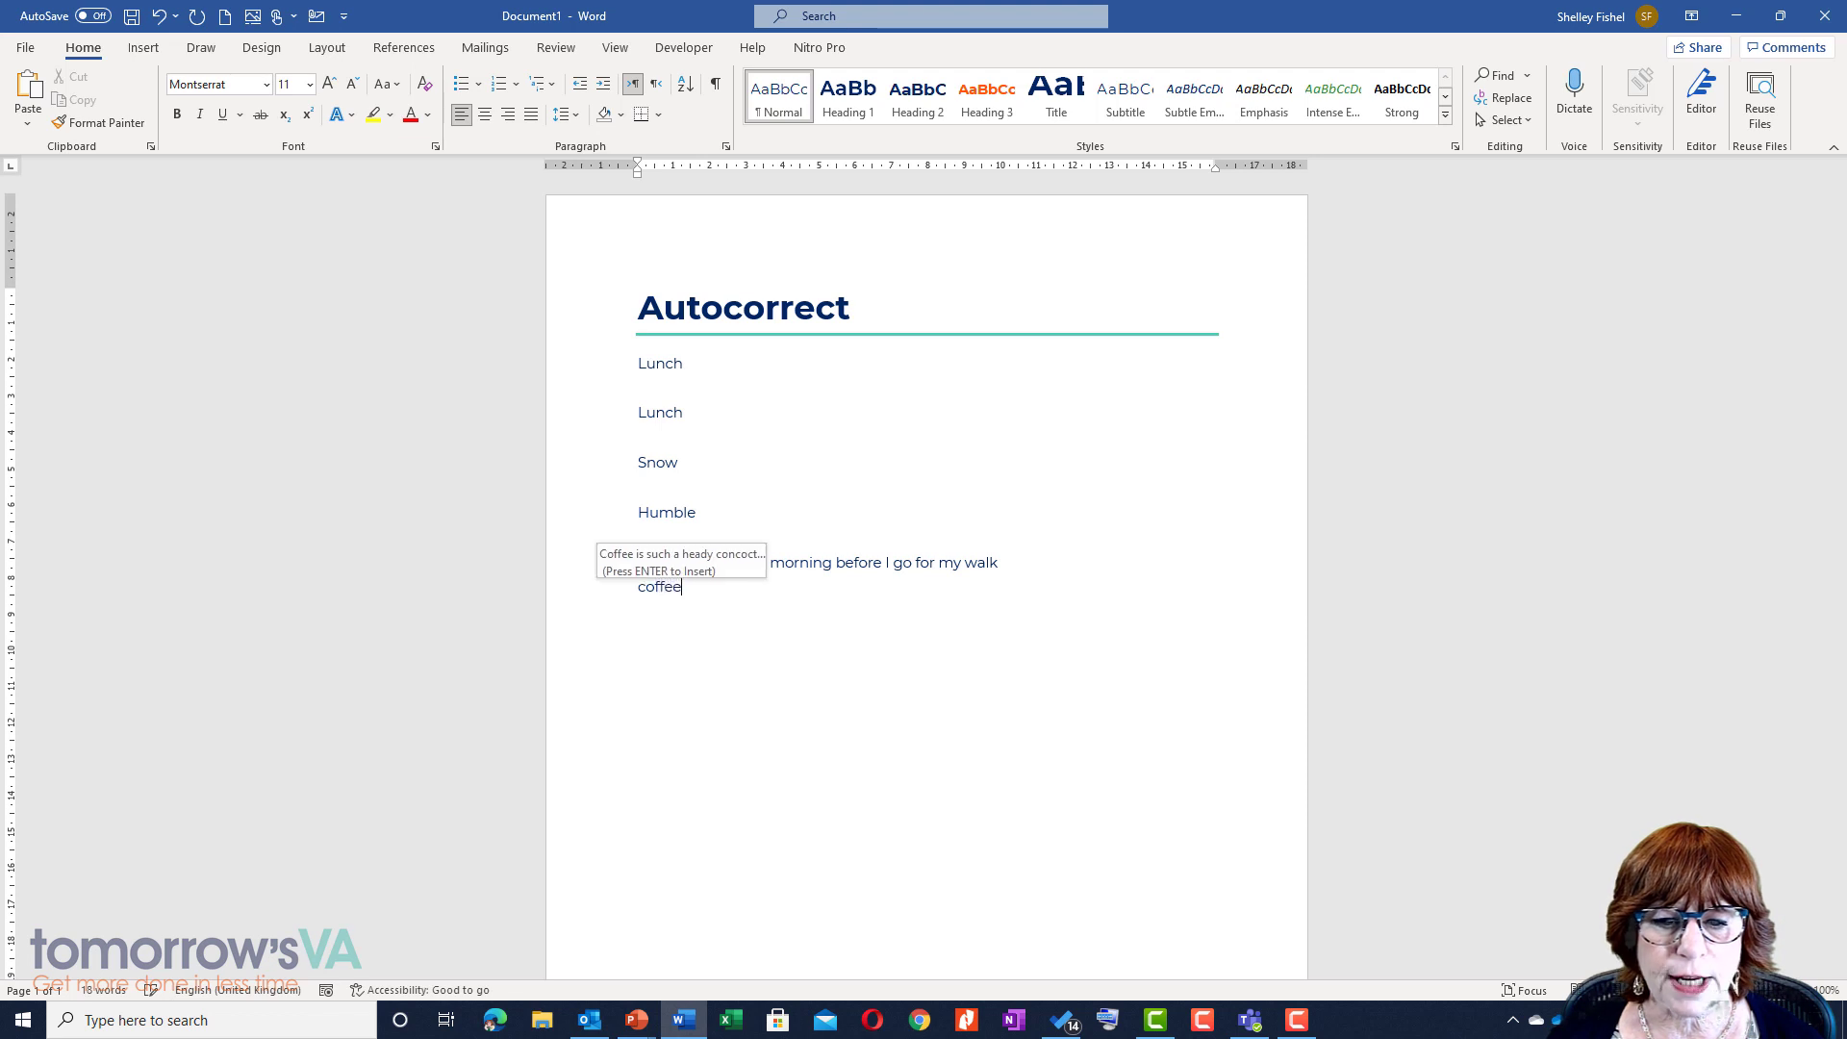
key("Return")
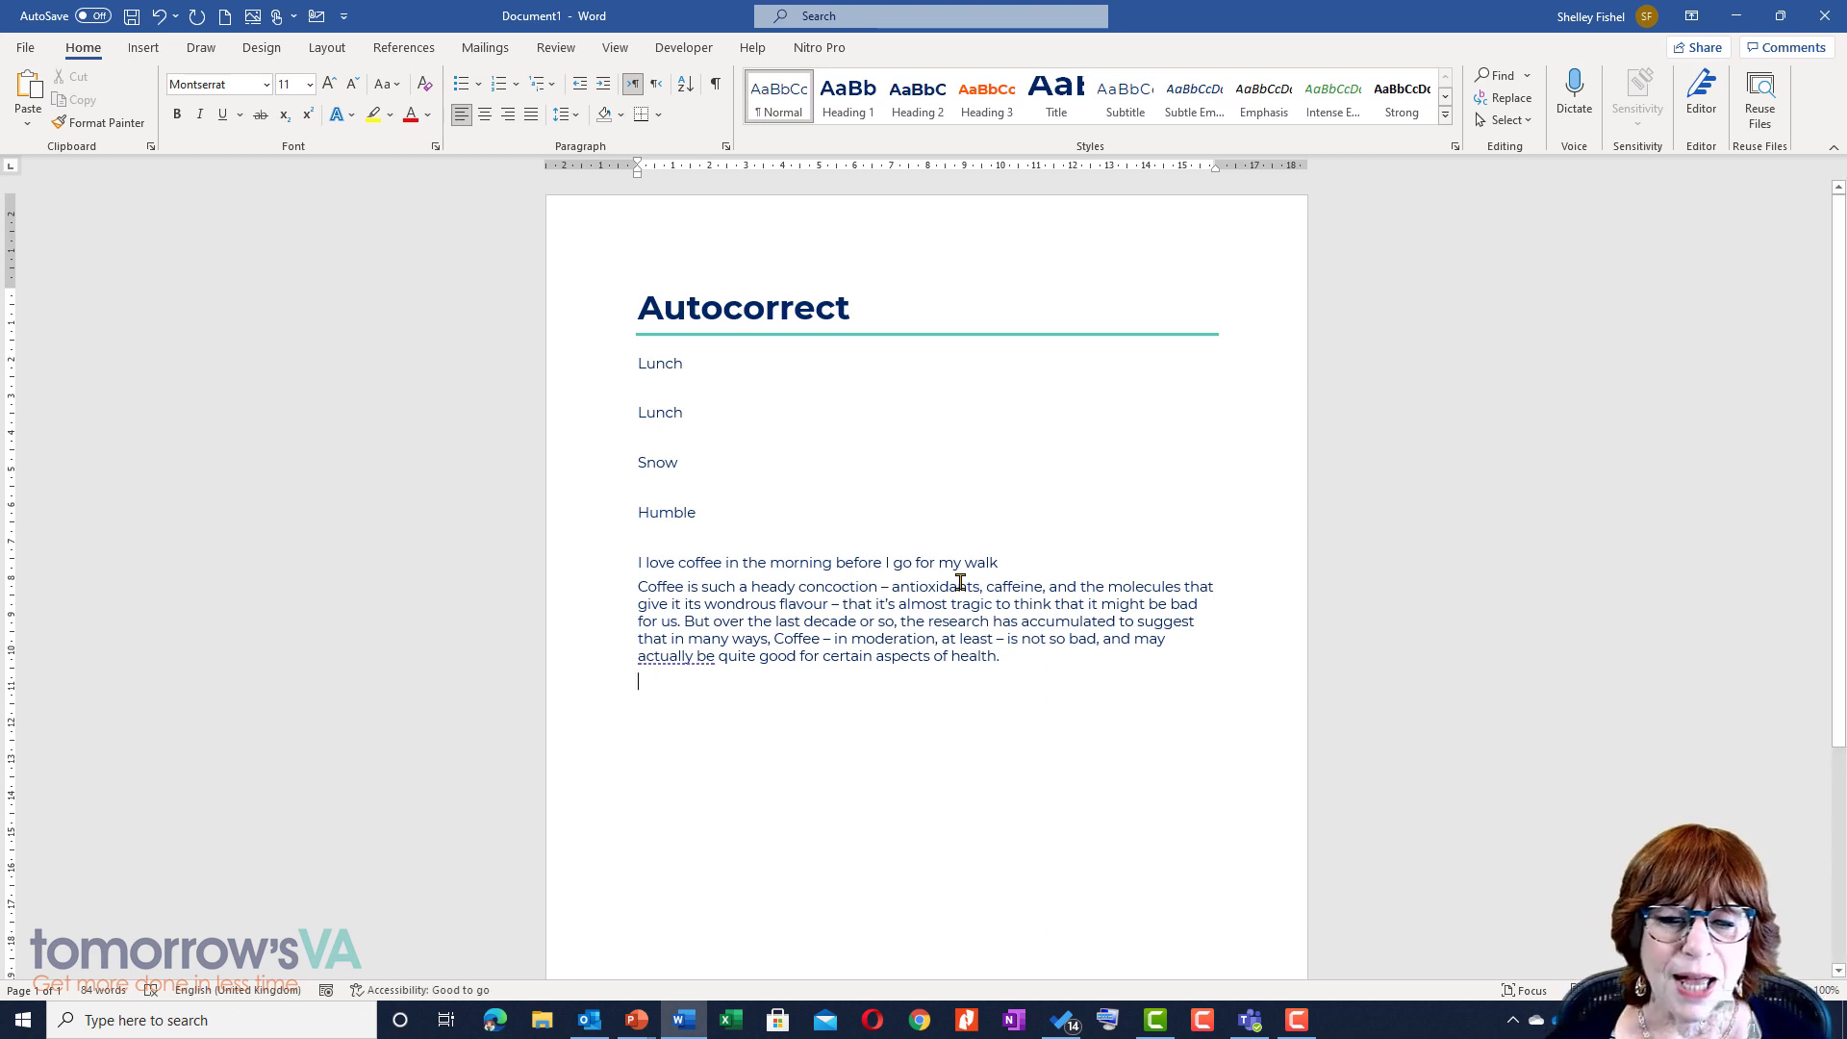
Insert the "coffee" AutoText paragraph a second time below the first one, leaving space between them
scroll(984, 644, "down", 3)
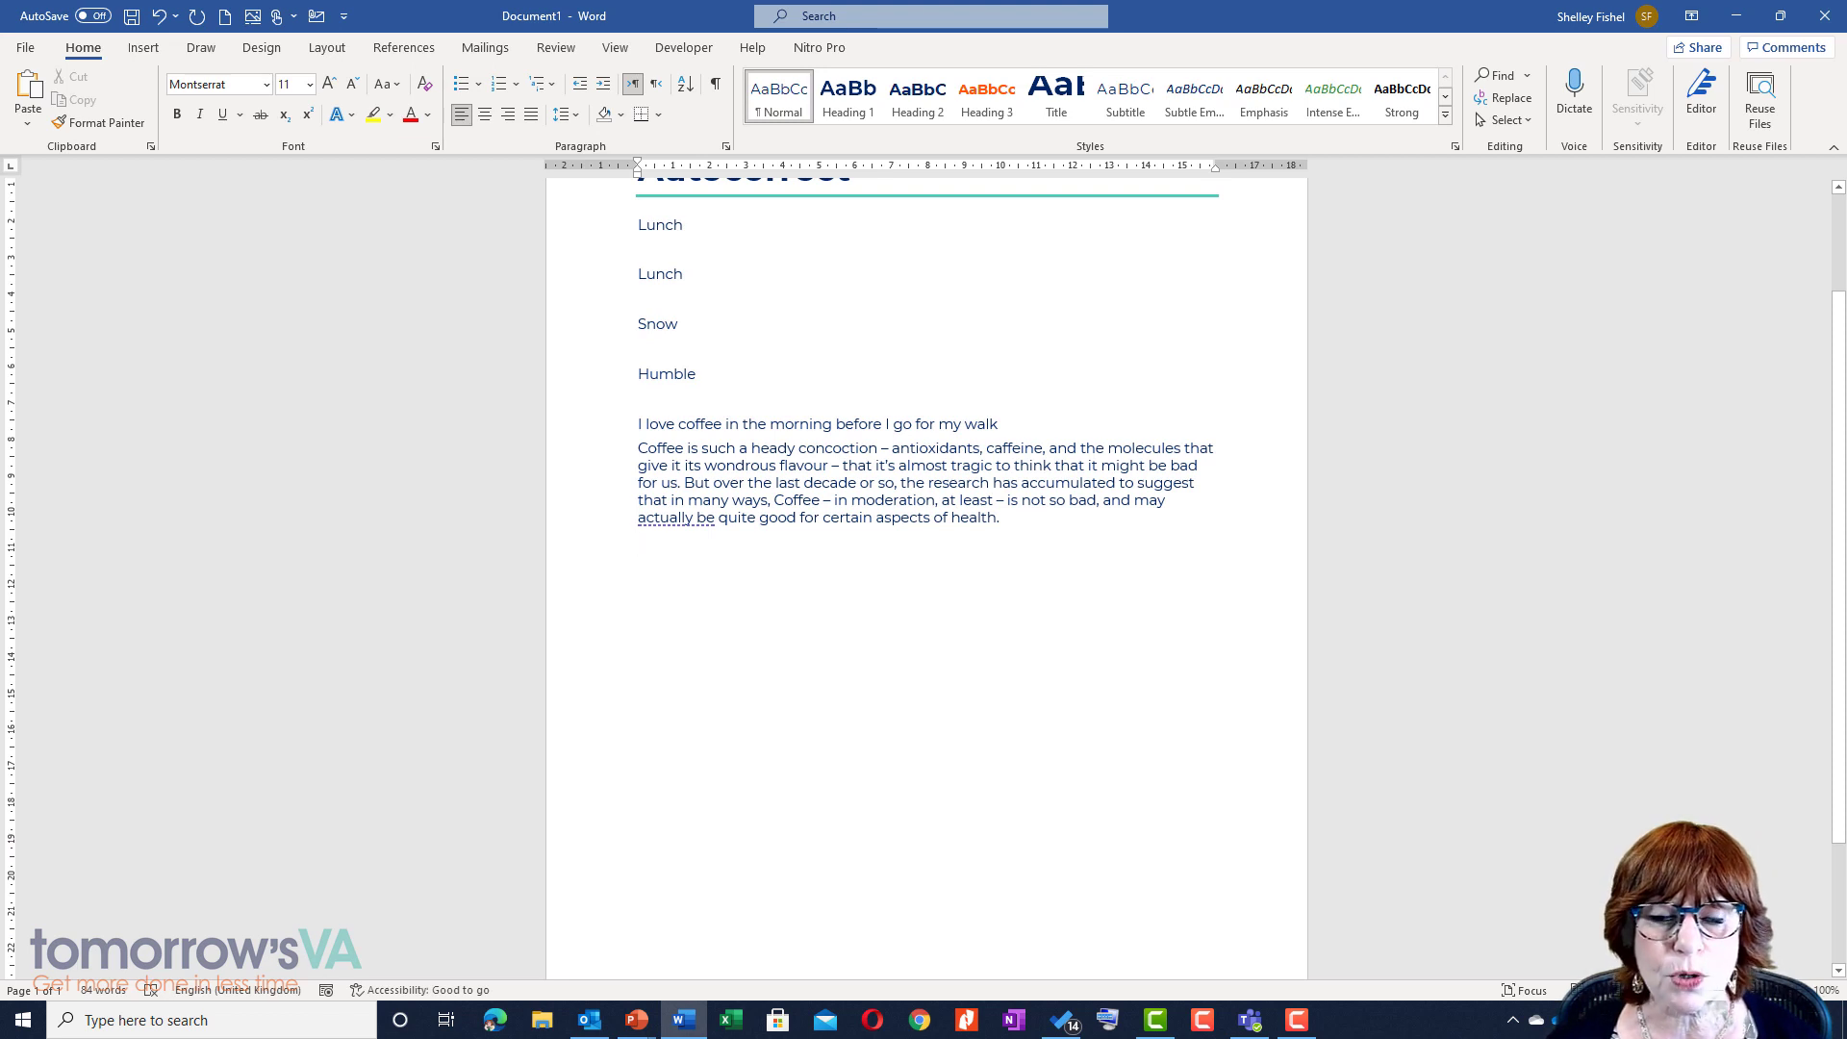
type("coffee")
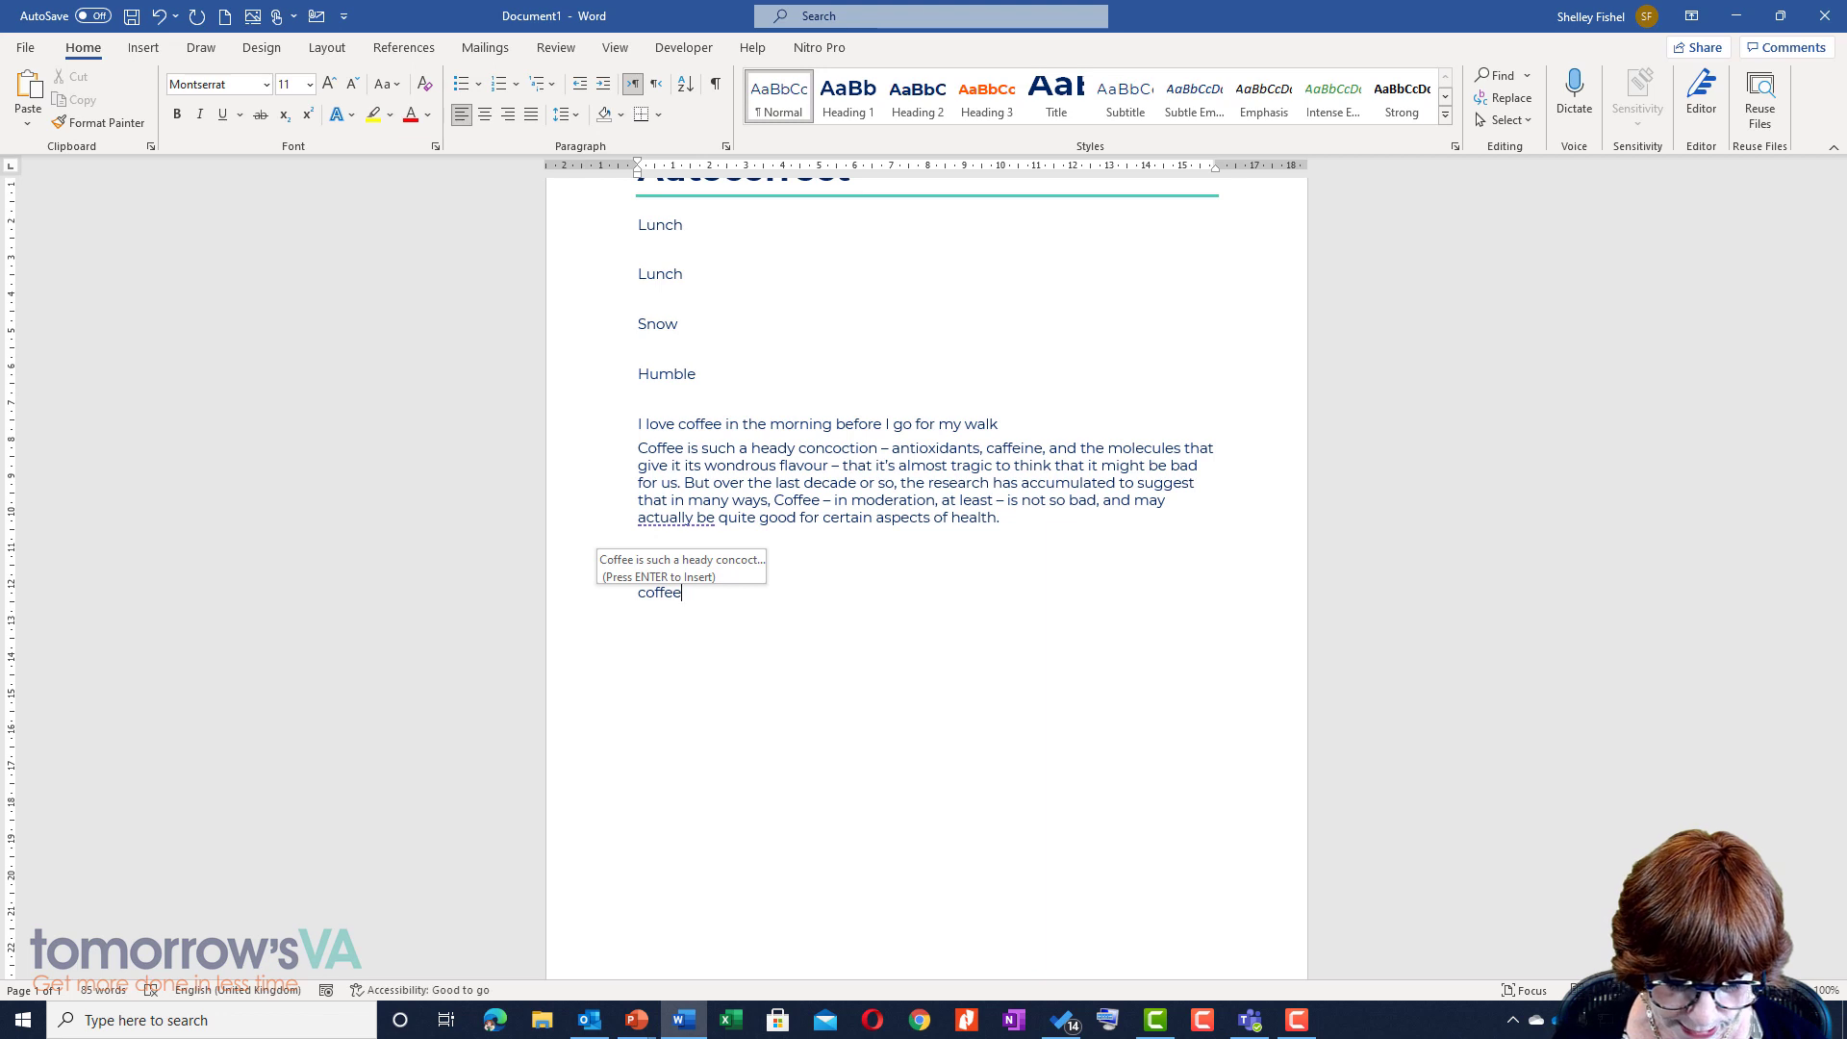
key("XF86AudioRaiseVolume")
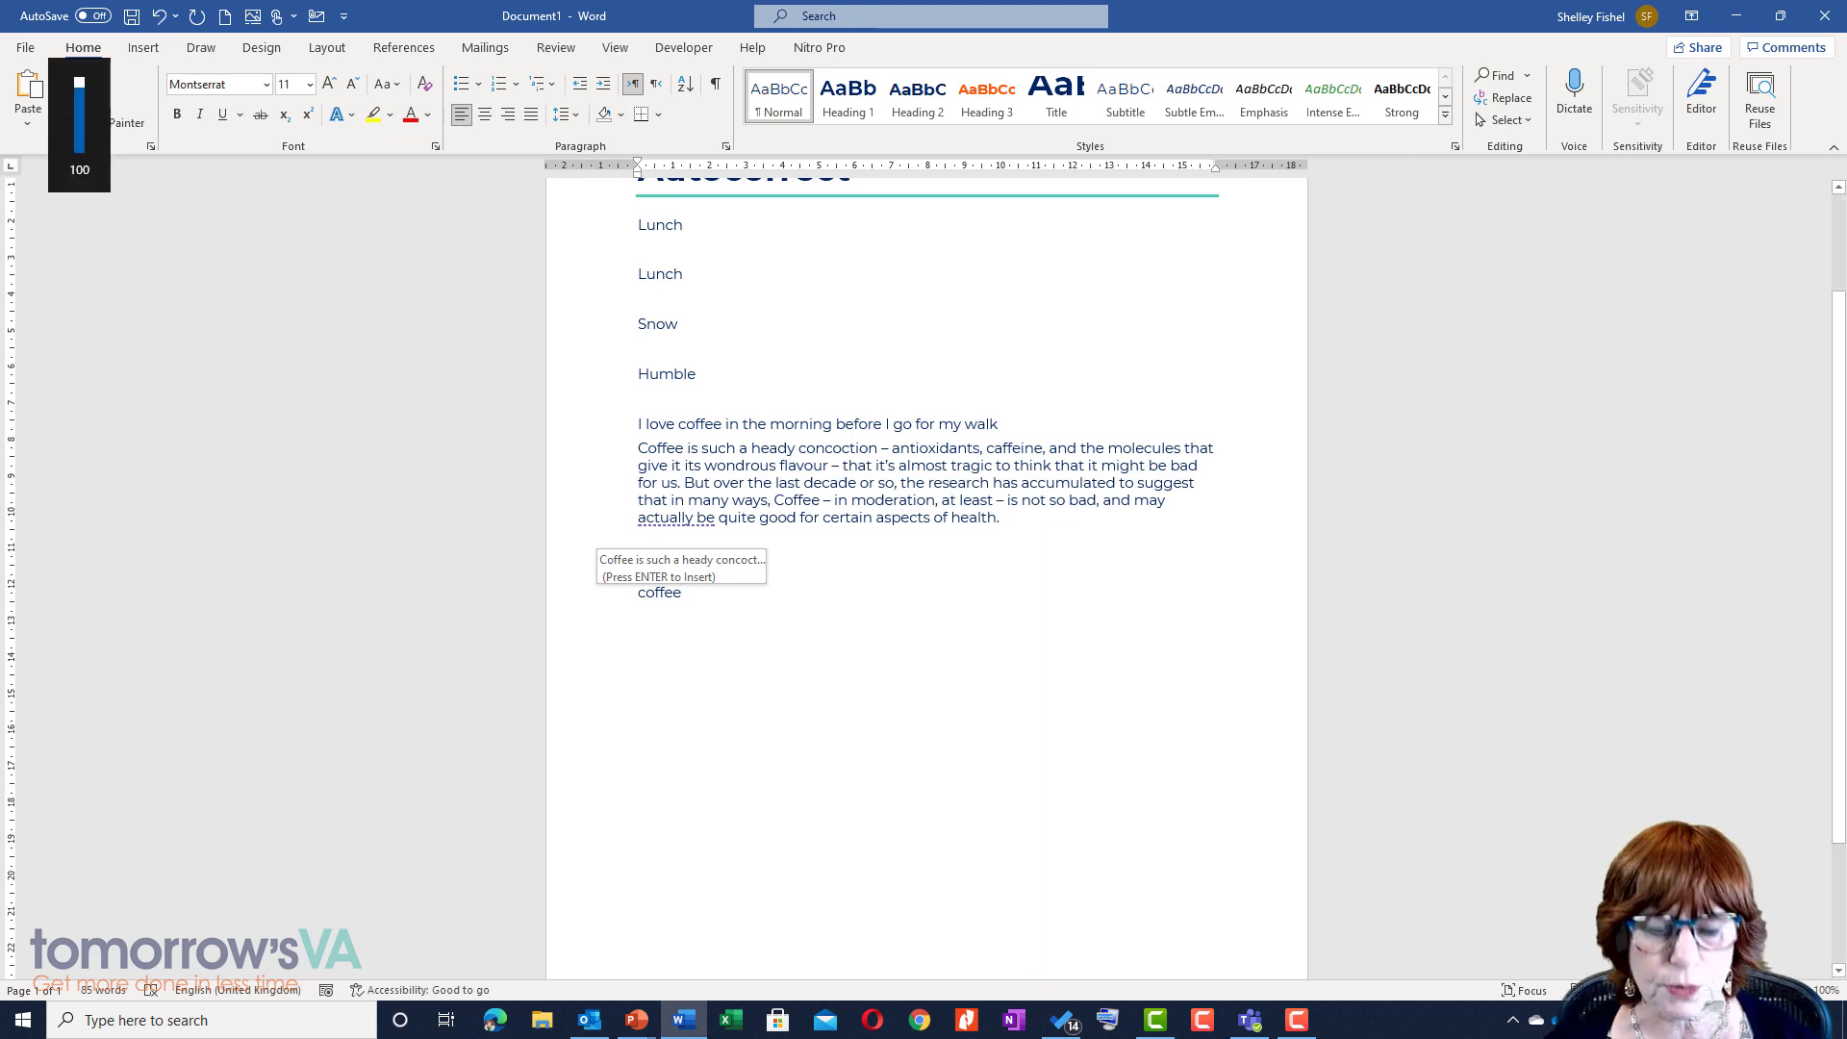
key("F3")
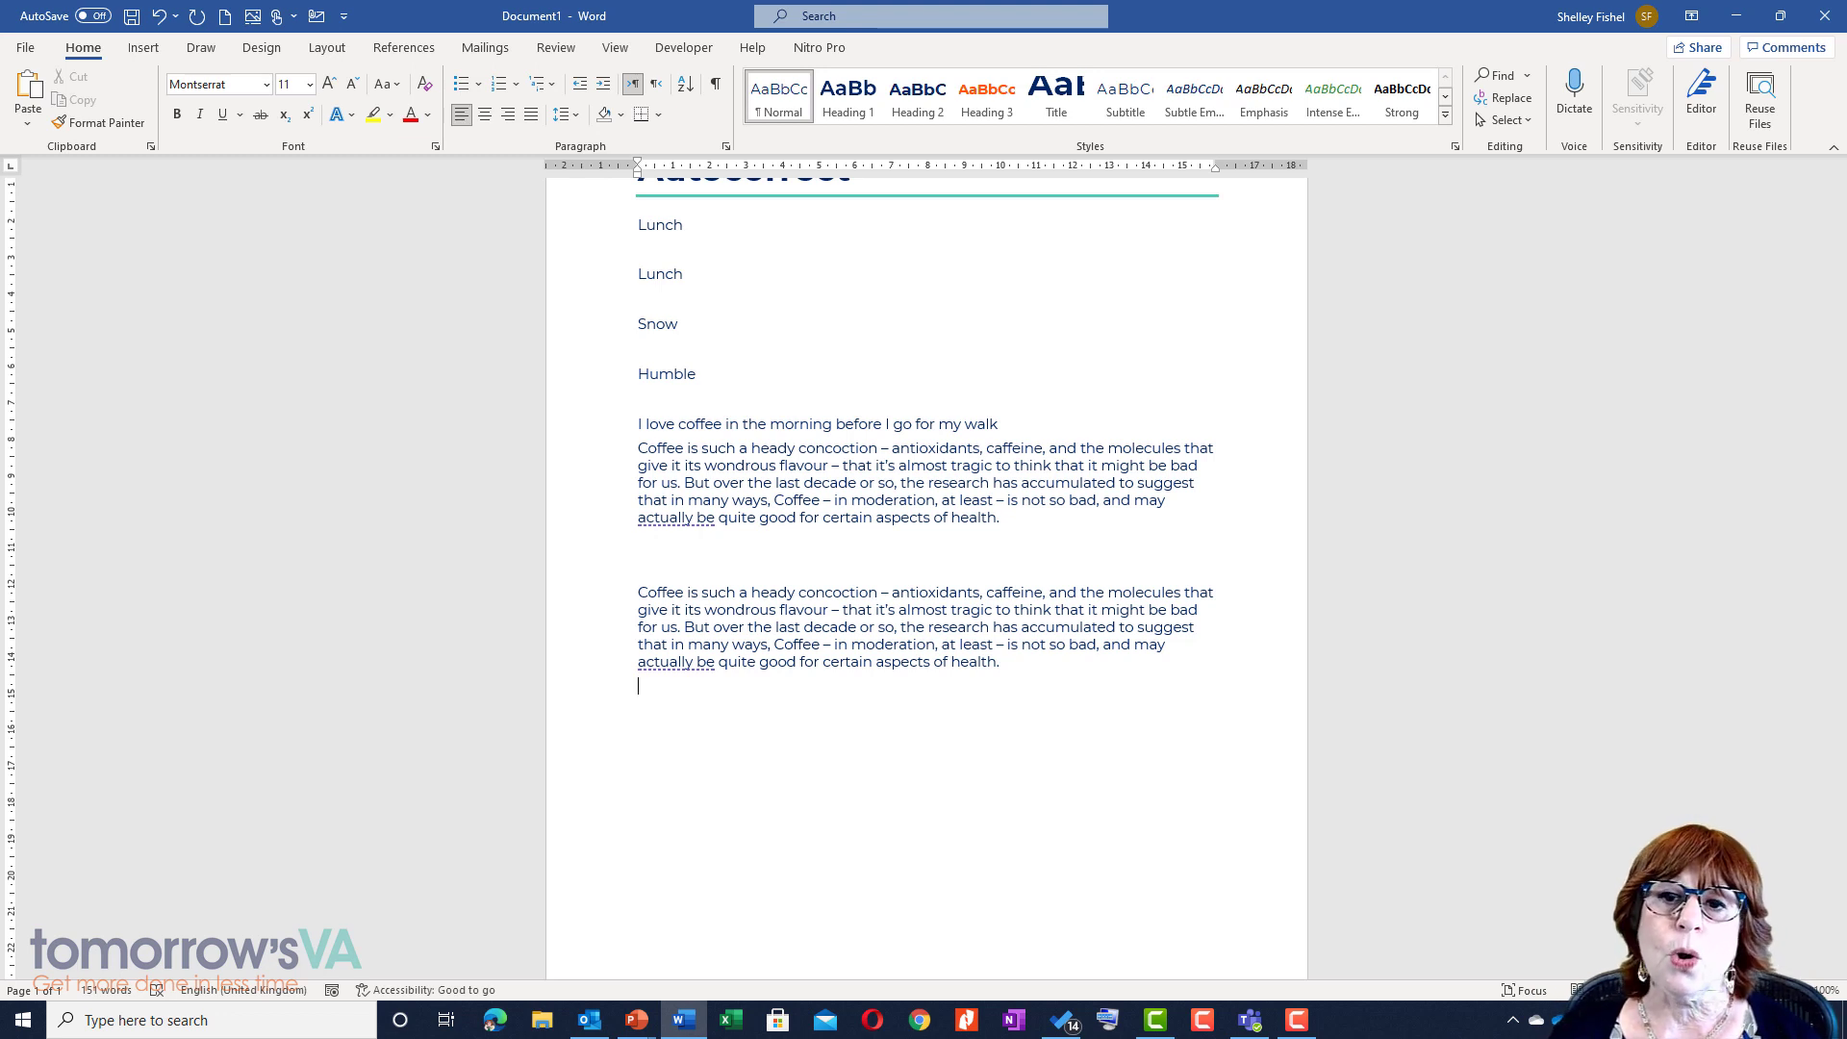
scroll(877, 693, "up", 3)
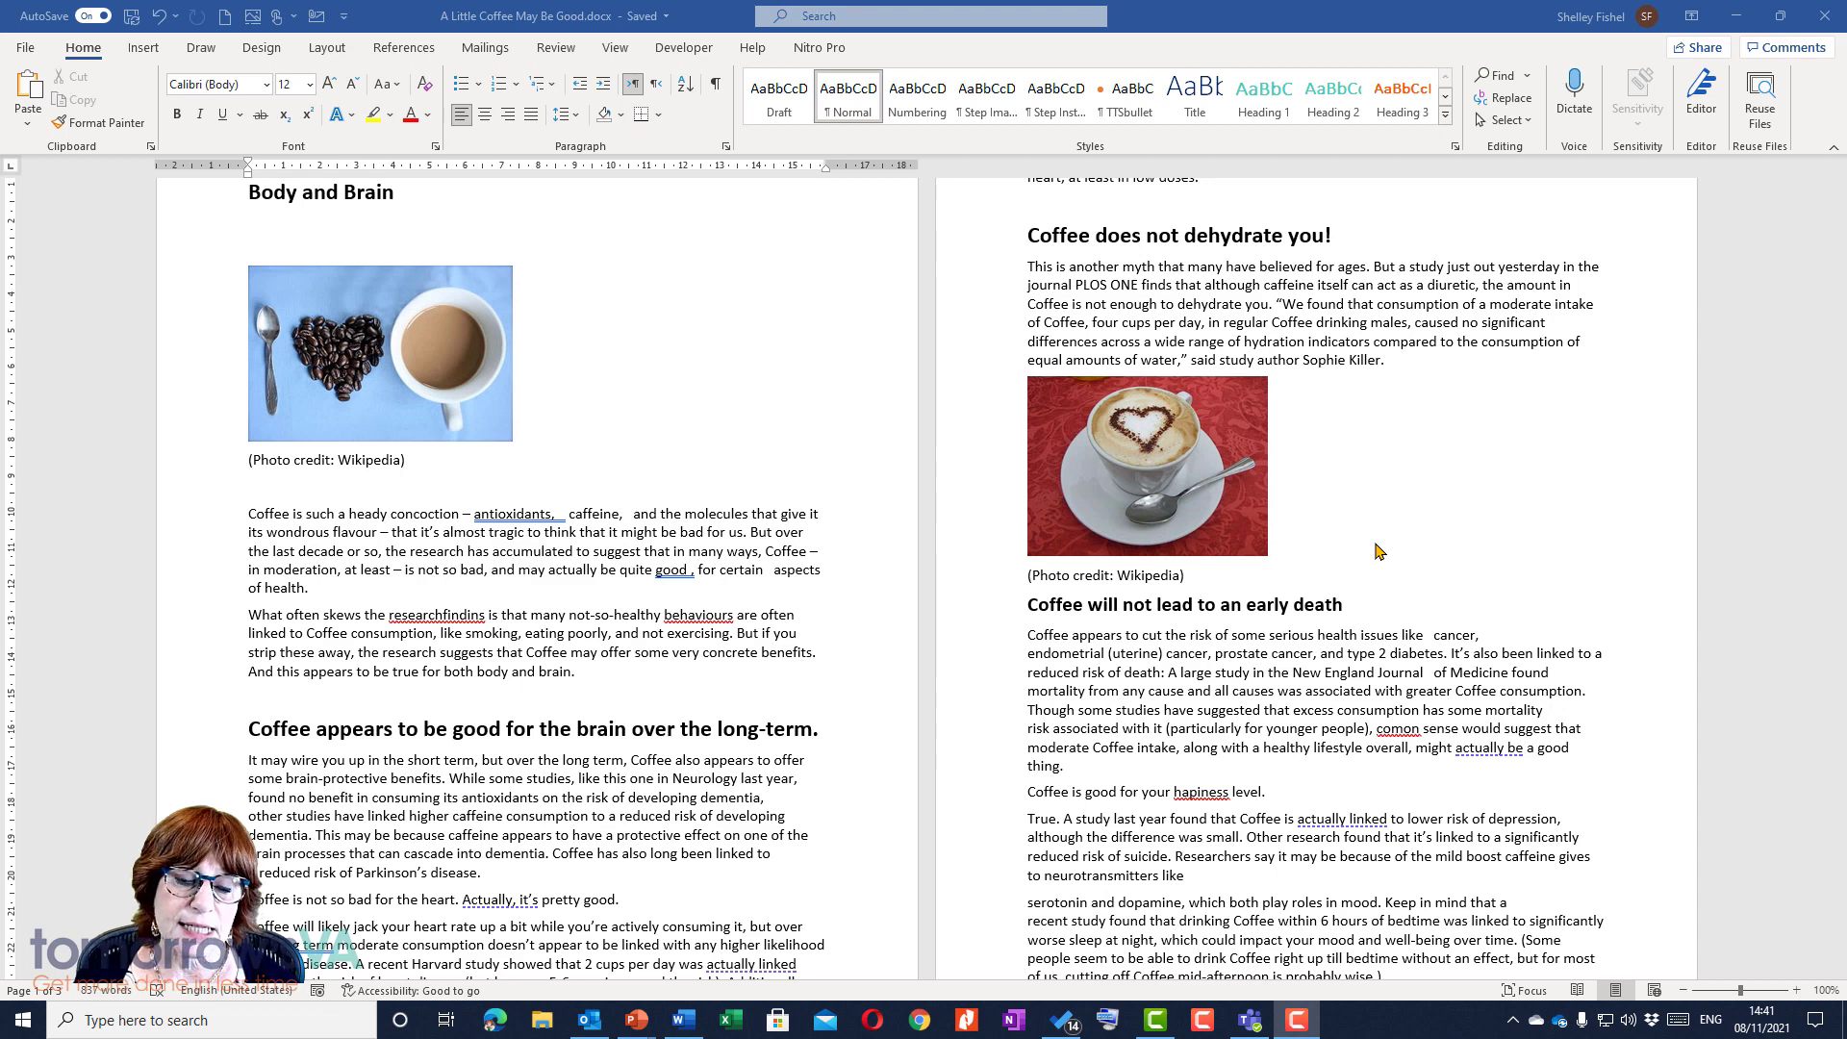
Check the coffee article with Editor and correct the misspellings to "common" and "happiness"
left_click(1702, 91)
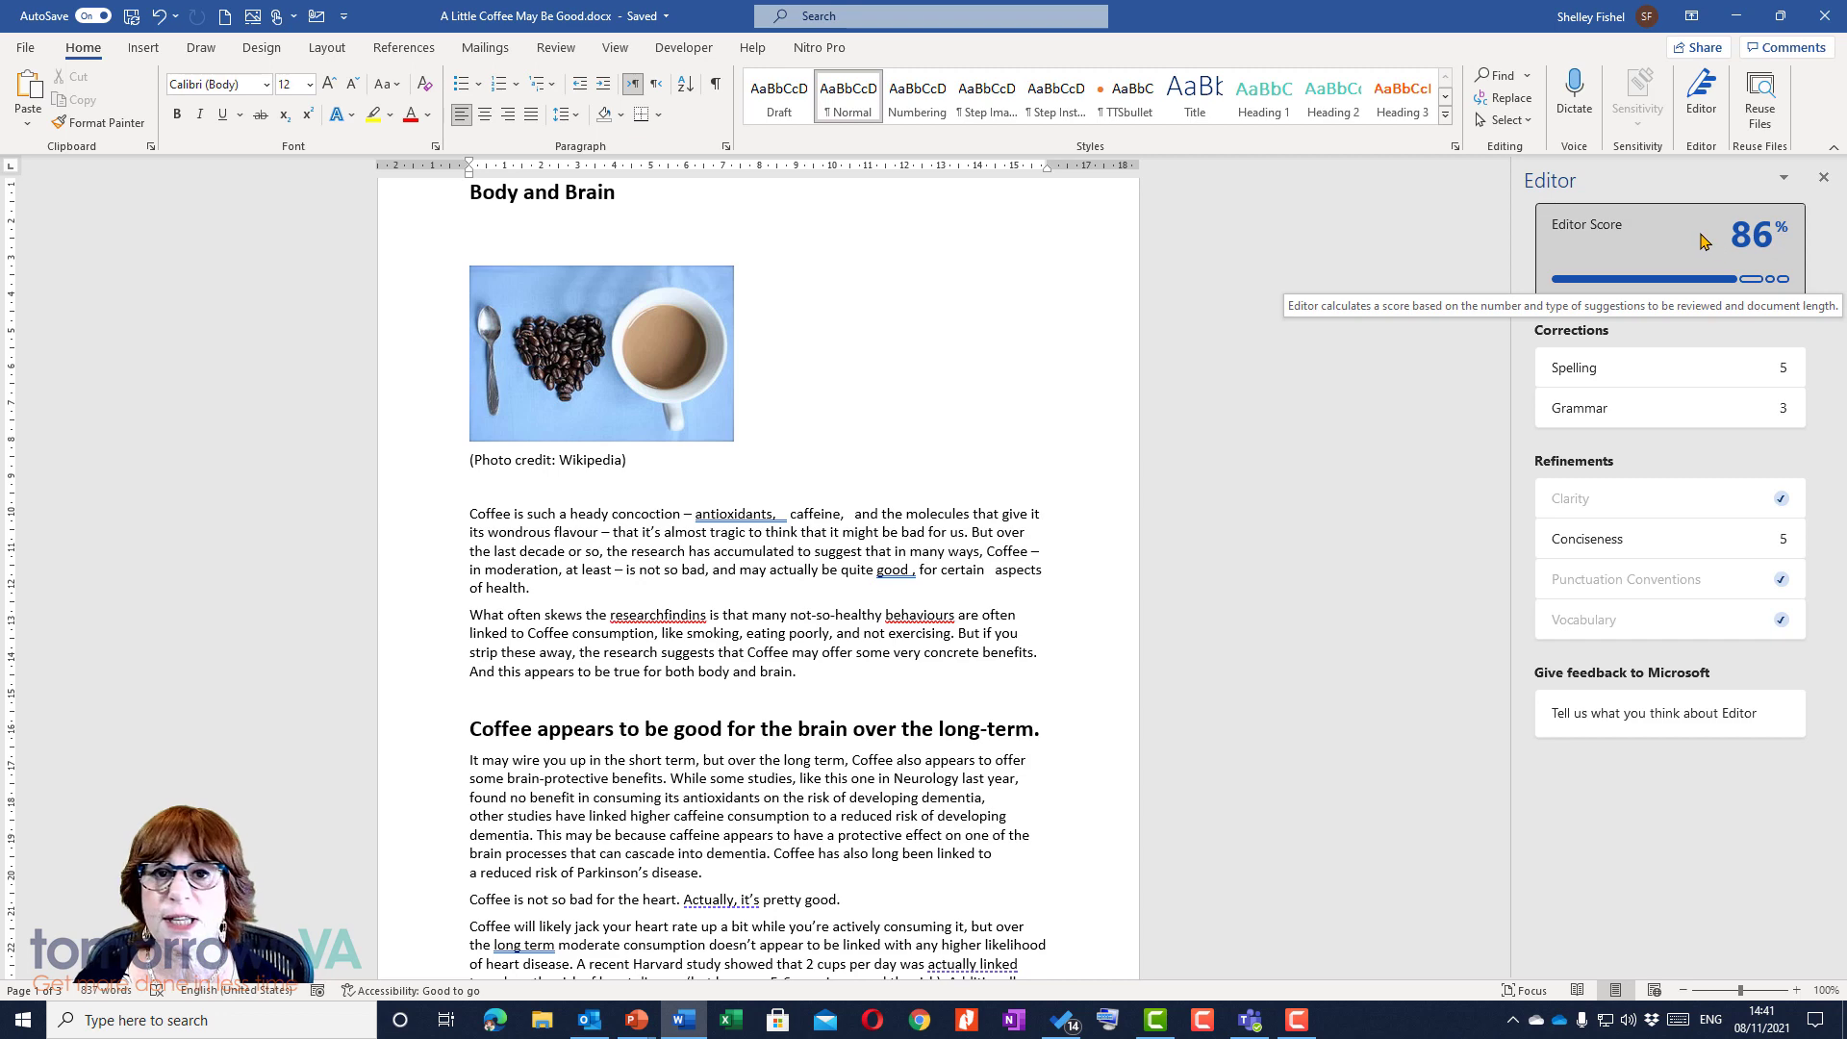
left_click(1651, 375)
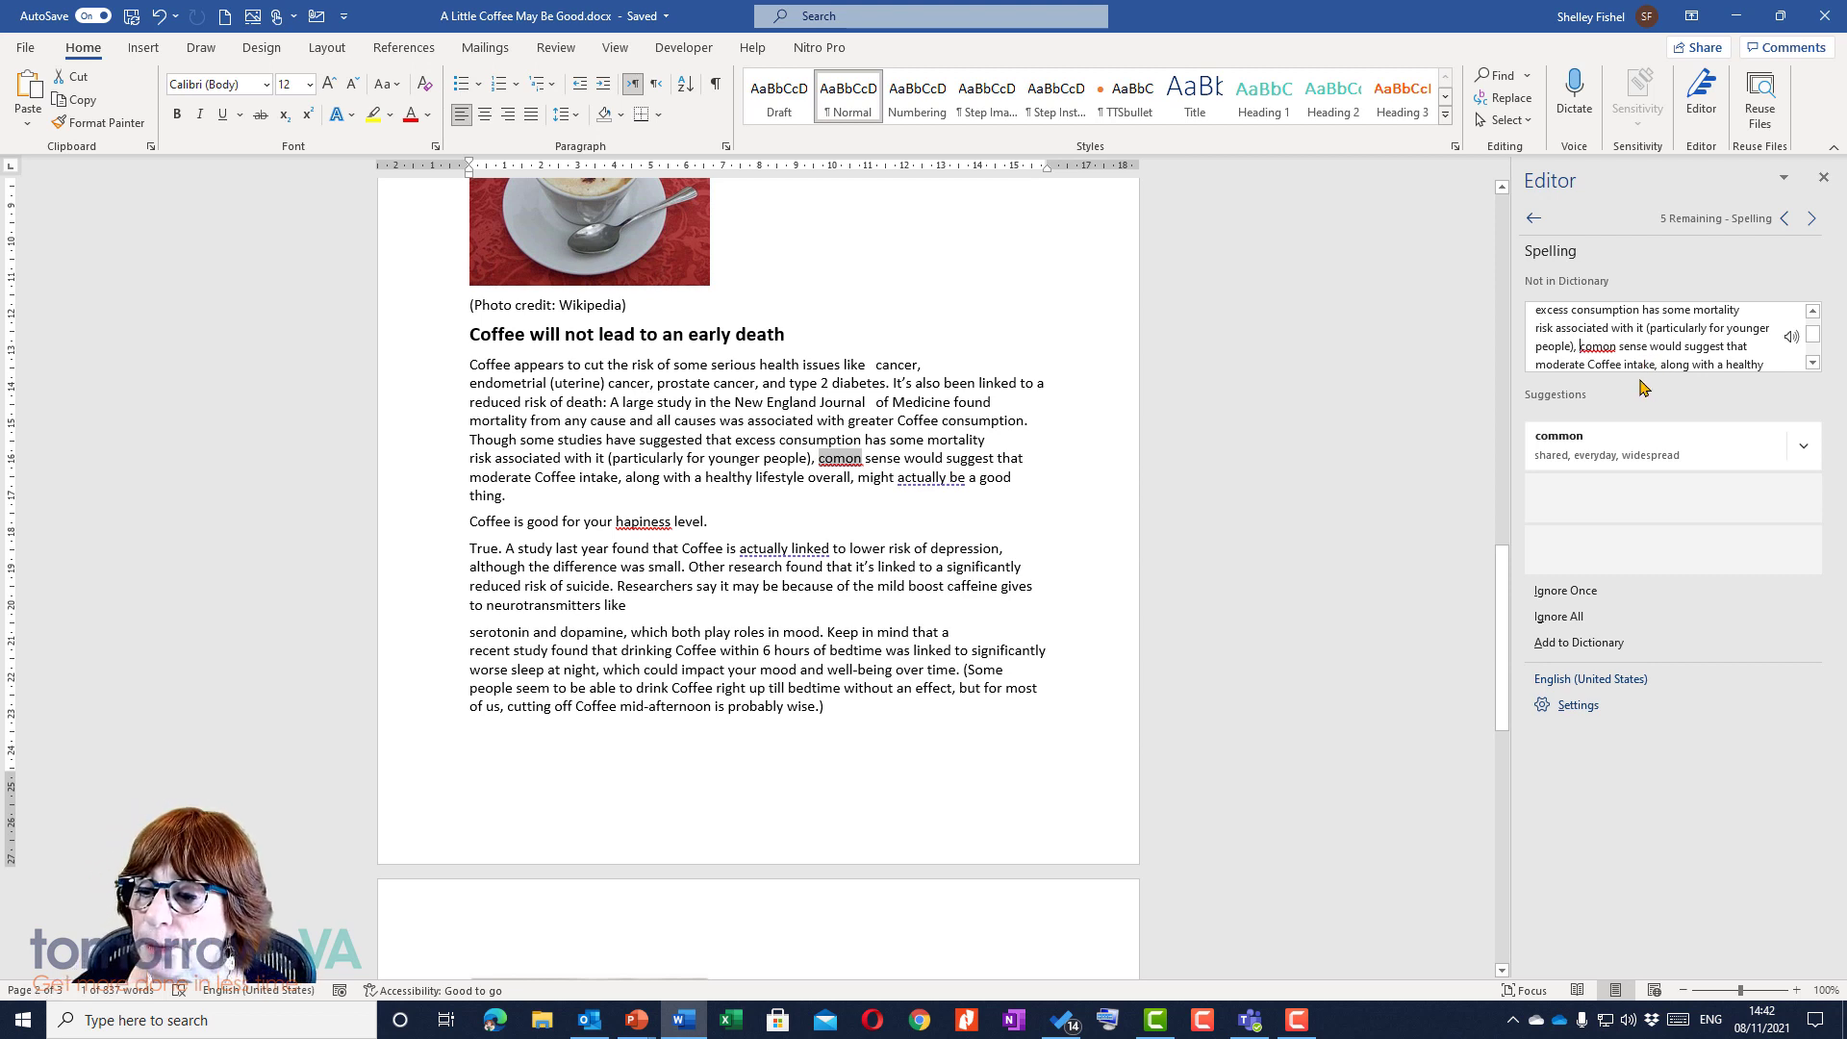
left_click(1598, 445)
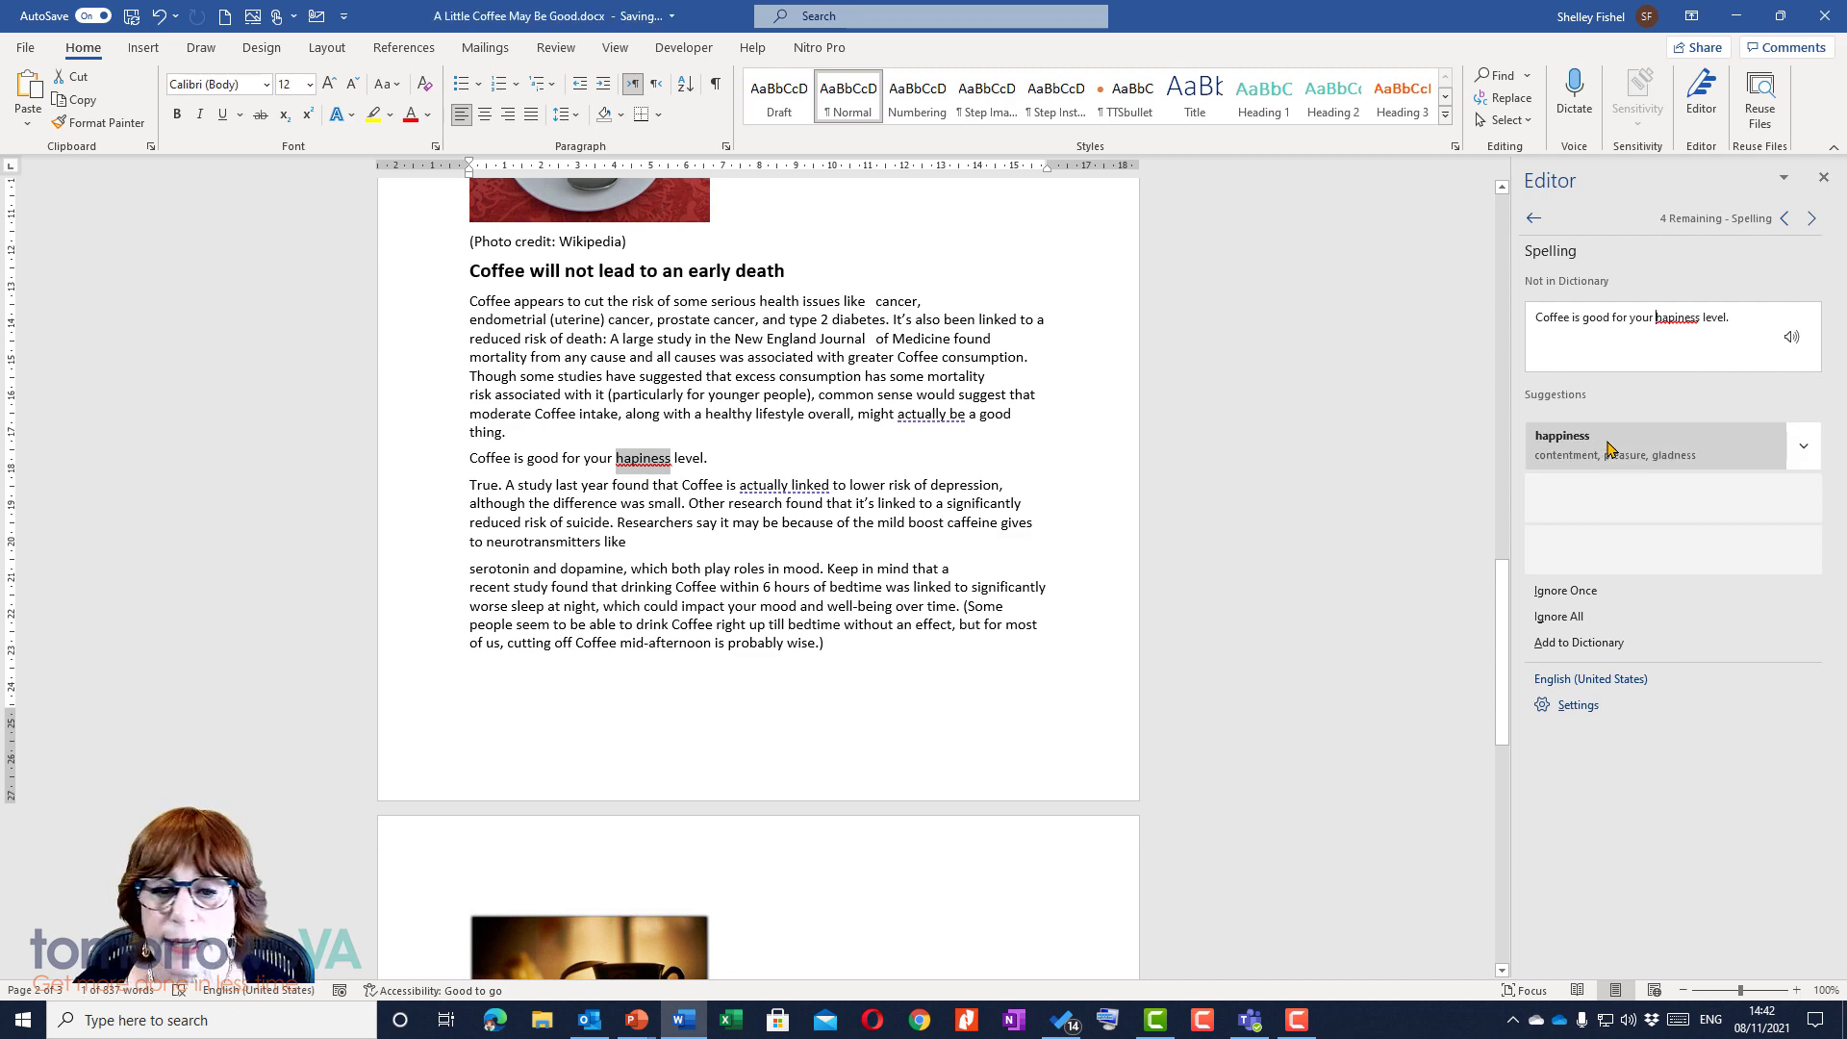
left_click(1608, 447)
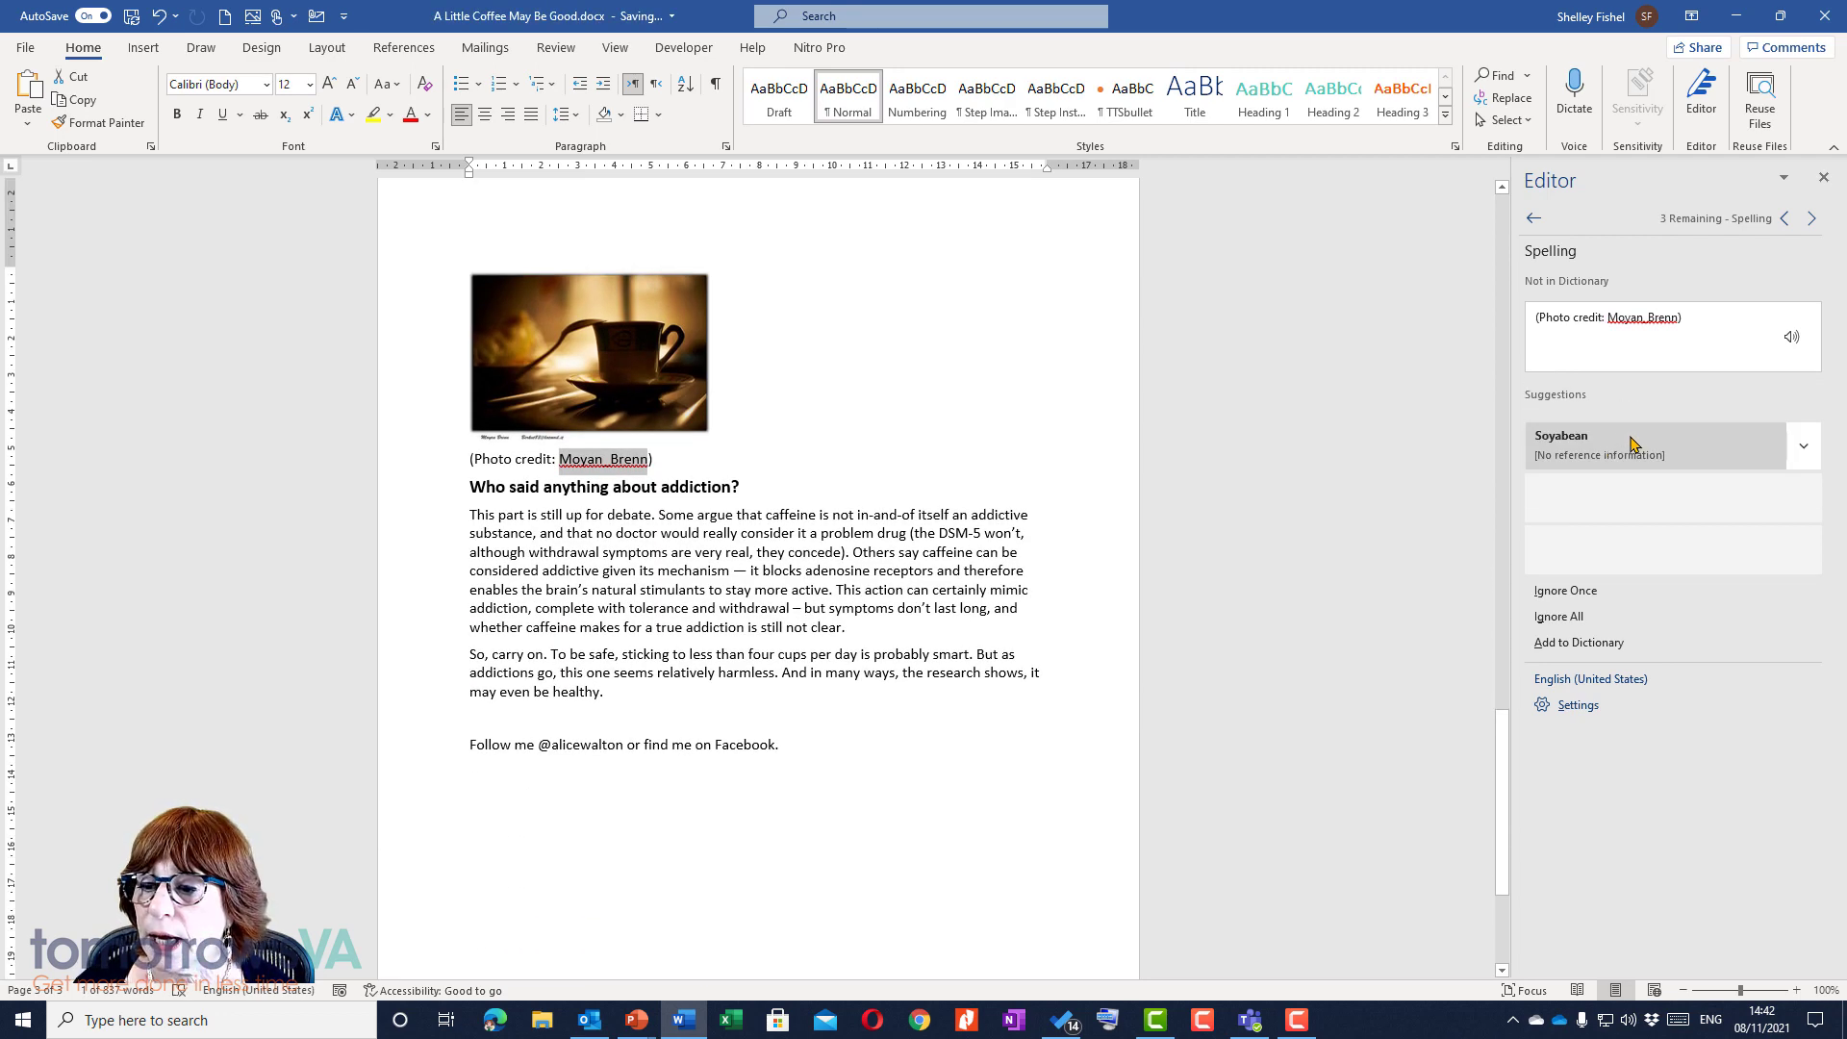
Ignore all occurrences of the flagged photo credit name and accept the spelling suggestions "research findings" and "behaviors"
left_click(1577, 617)
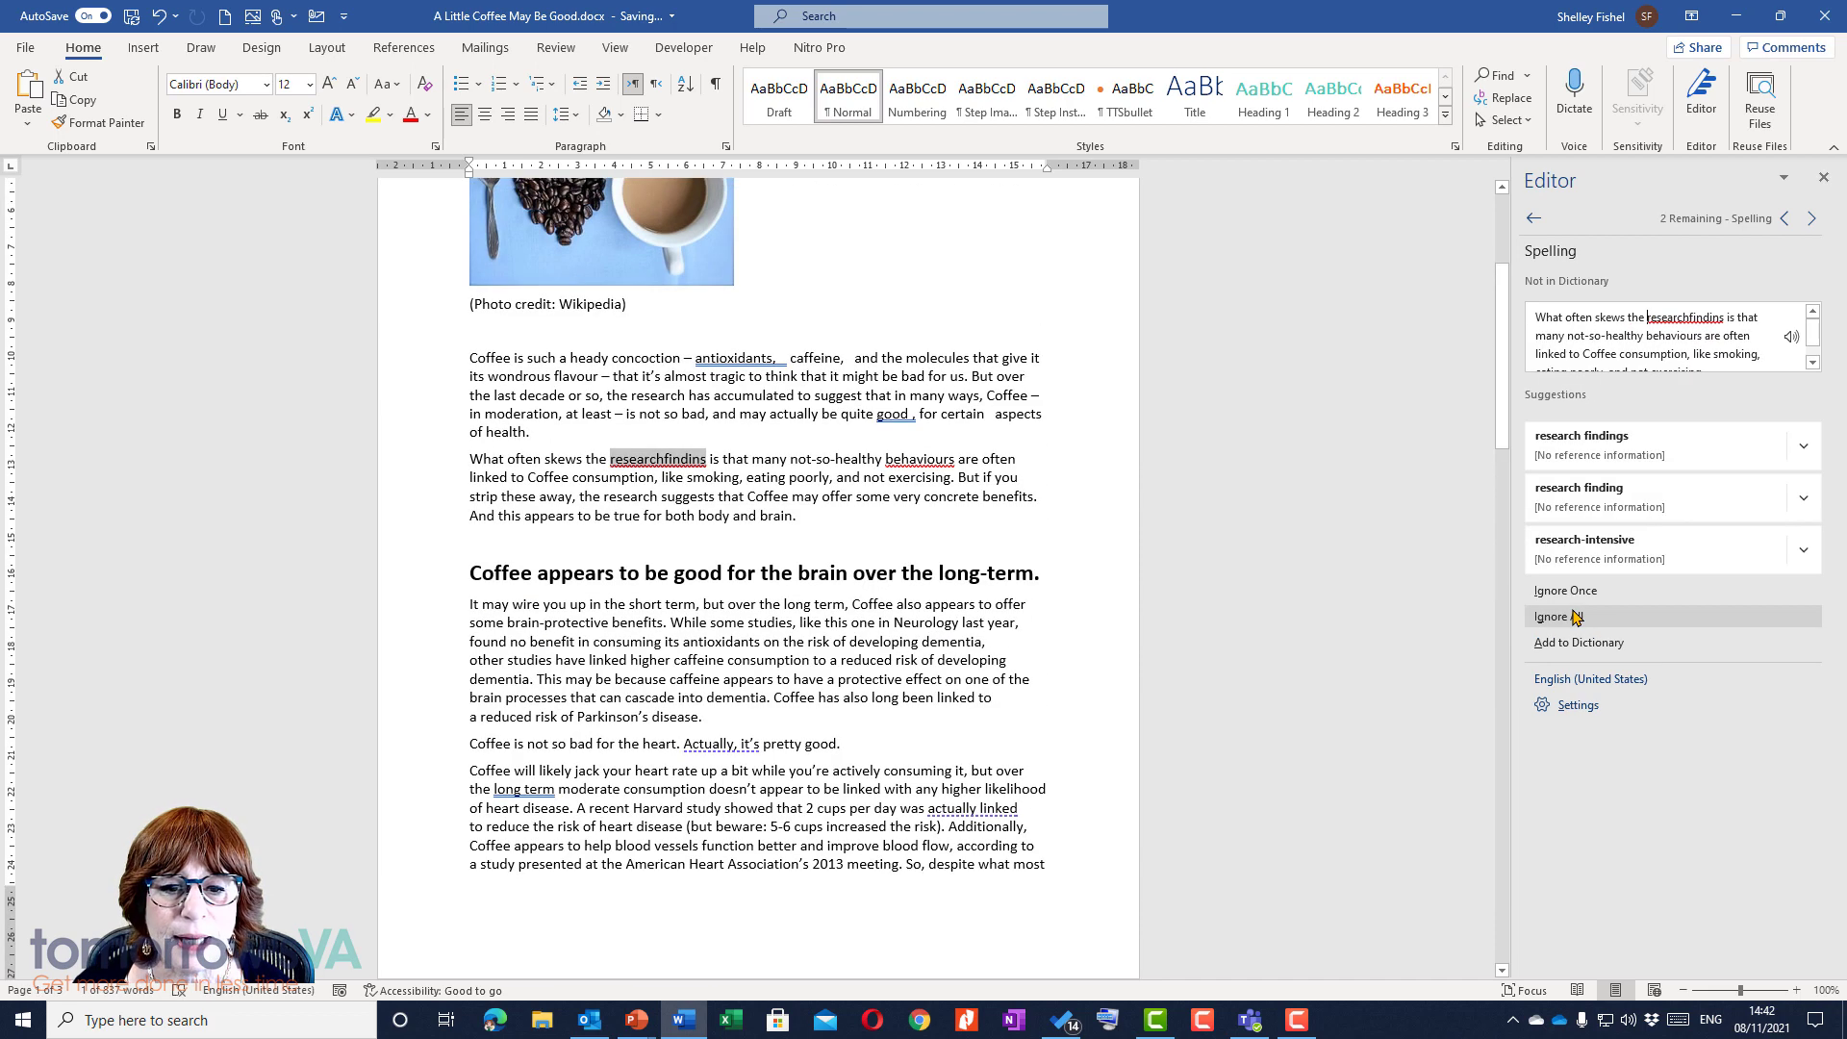
left_click(1615, 455)
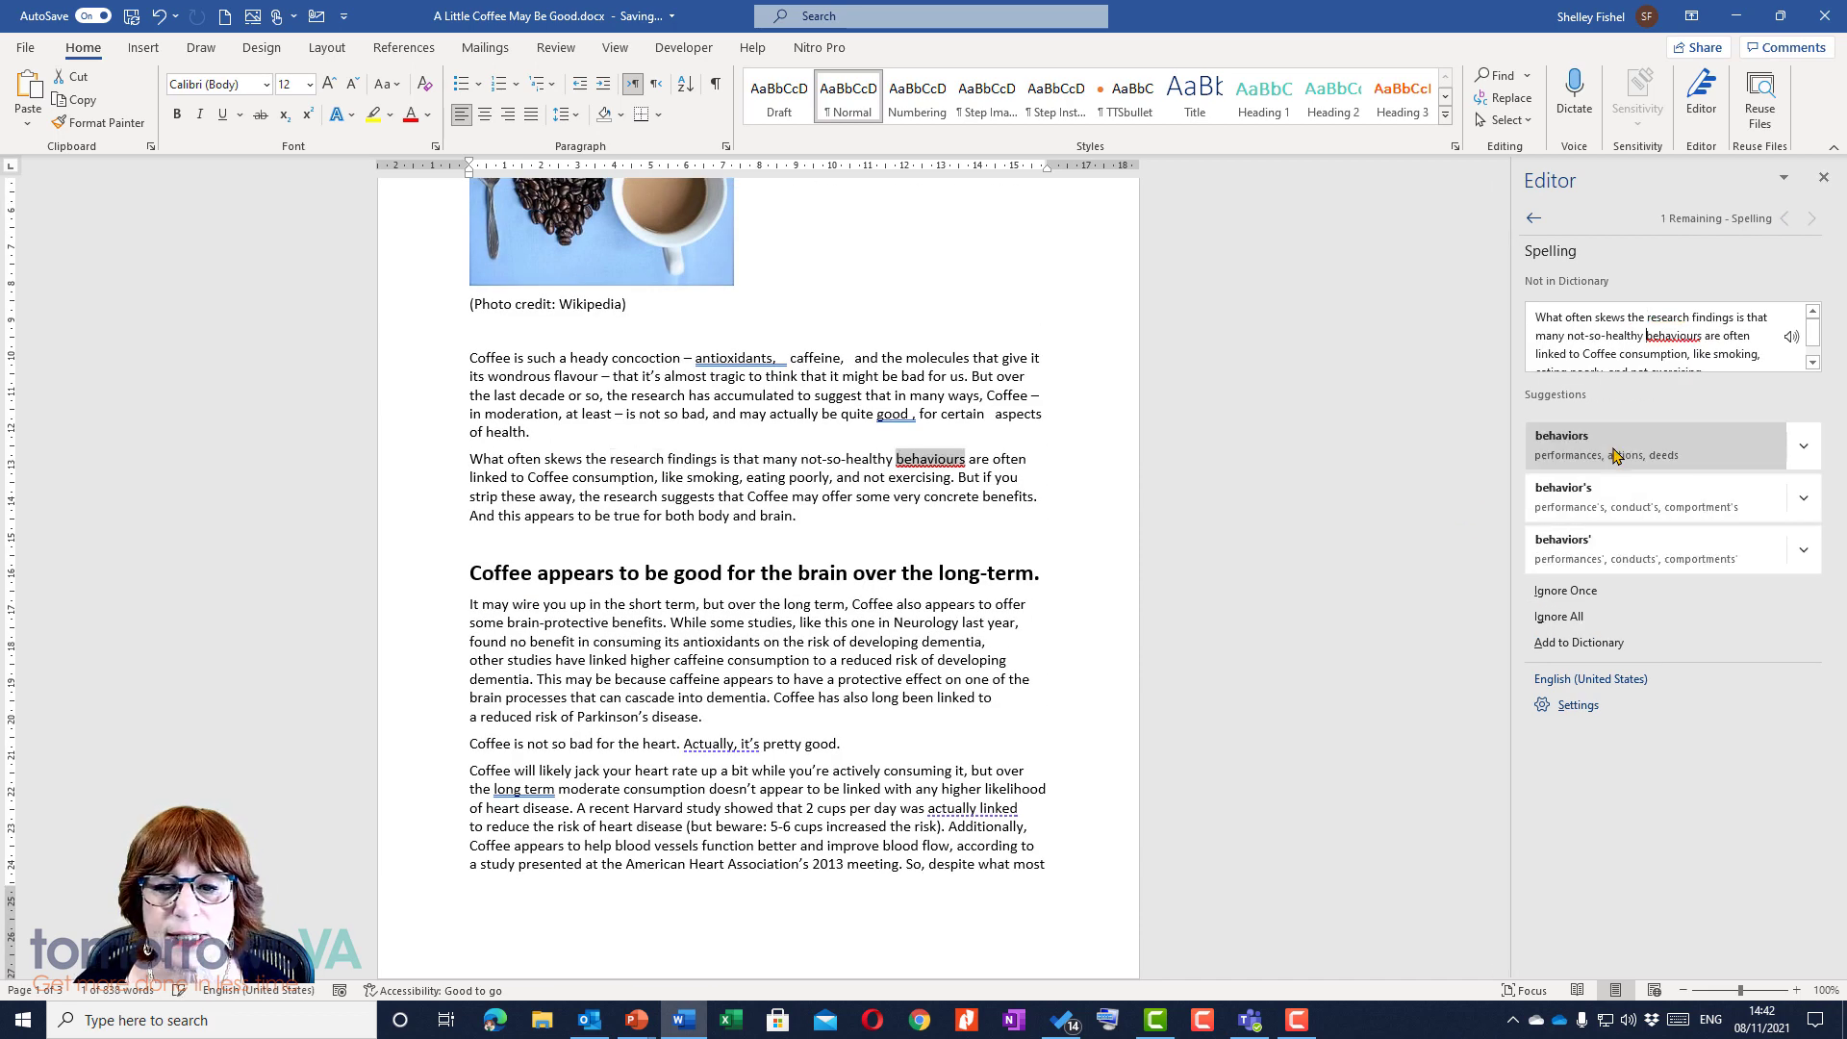
left_click(1615, 455)
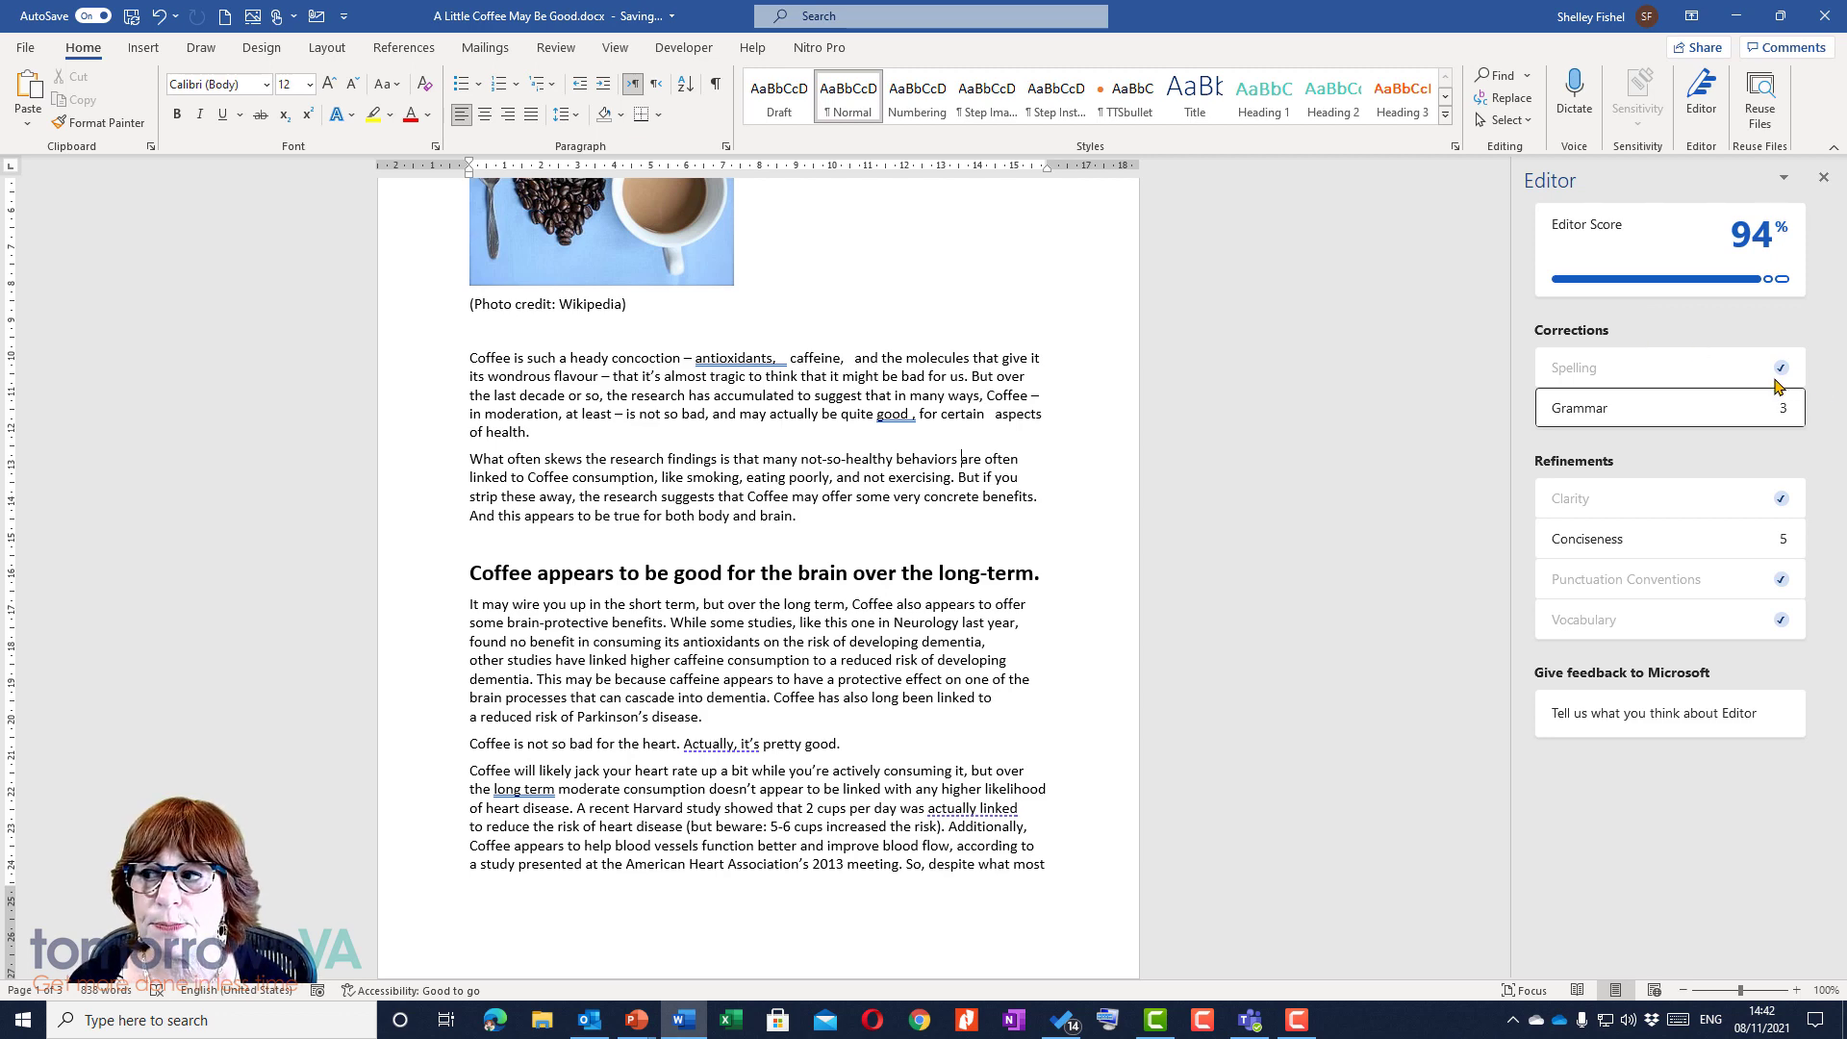
Accept Editor's grammar suggestions "long-term" and "good," and remove extra spacing after "antioxidants," in the coffee article
left_click(1672, 421)
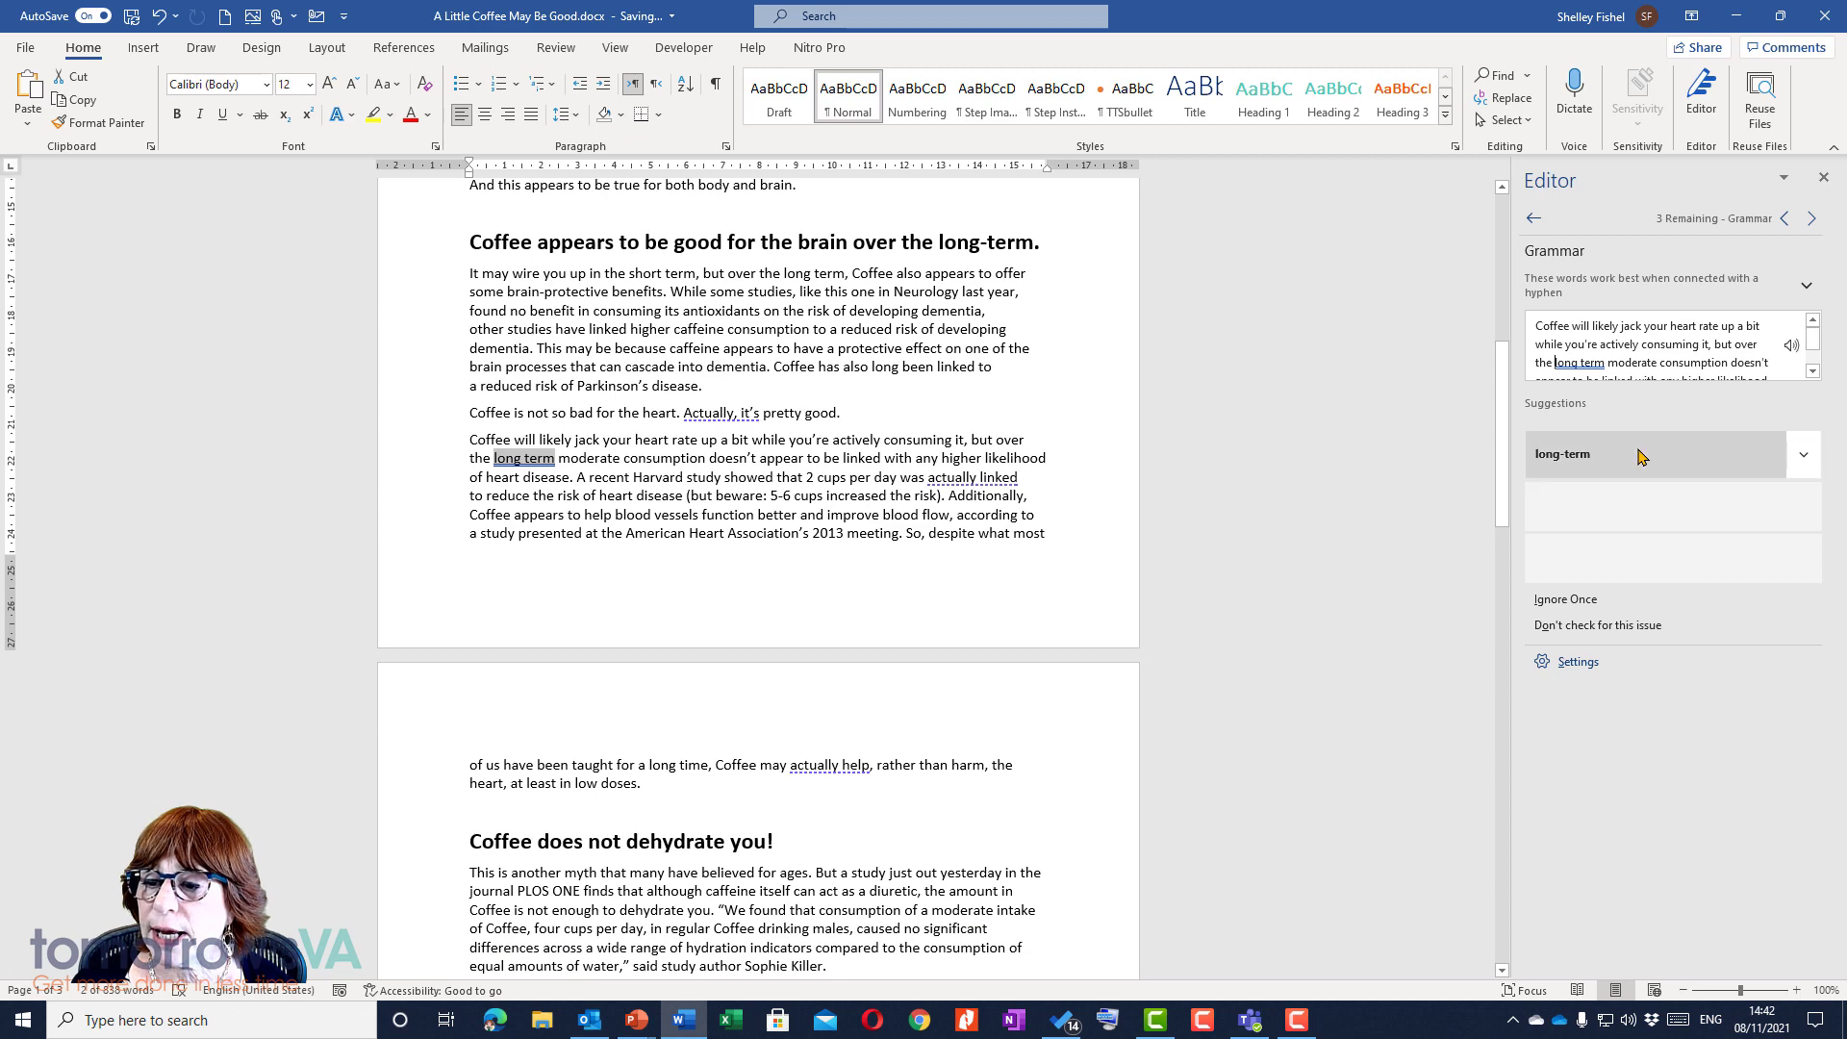
left_click(1639, 455)
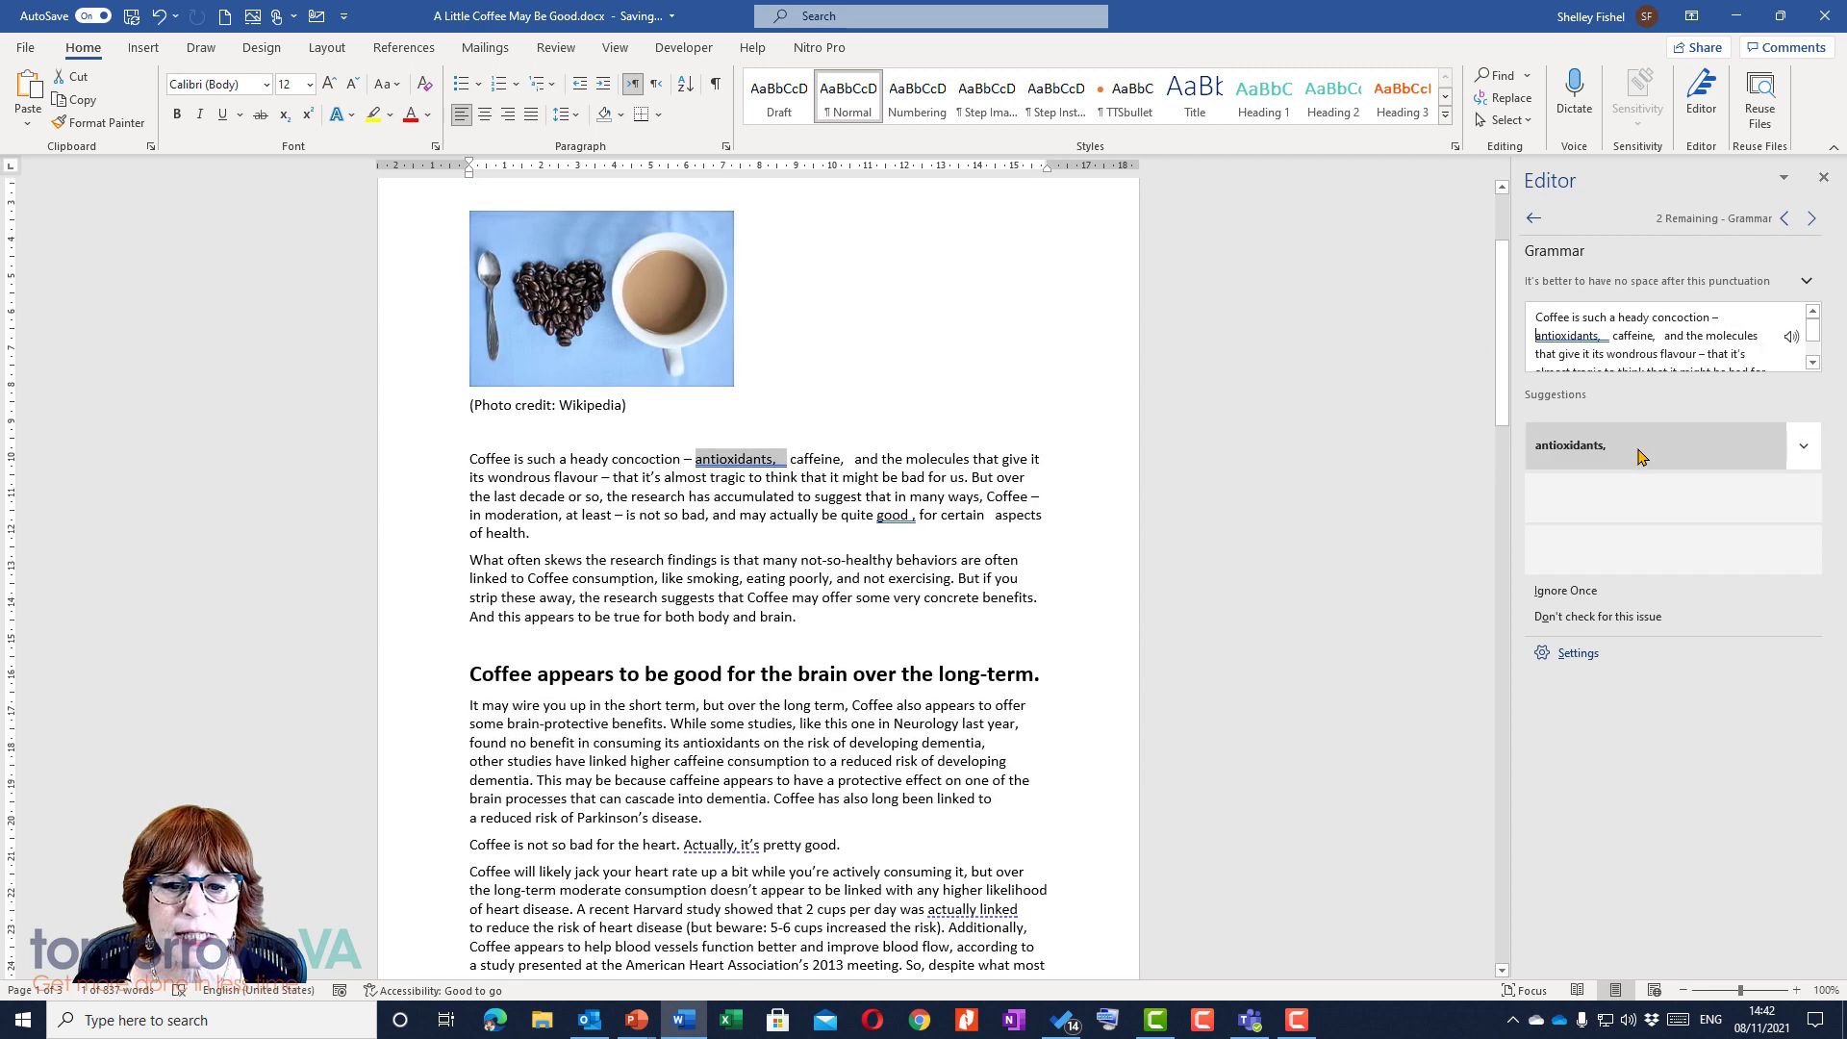
left_click(1640, 455)
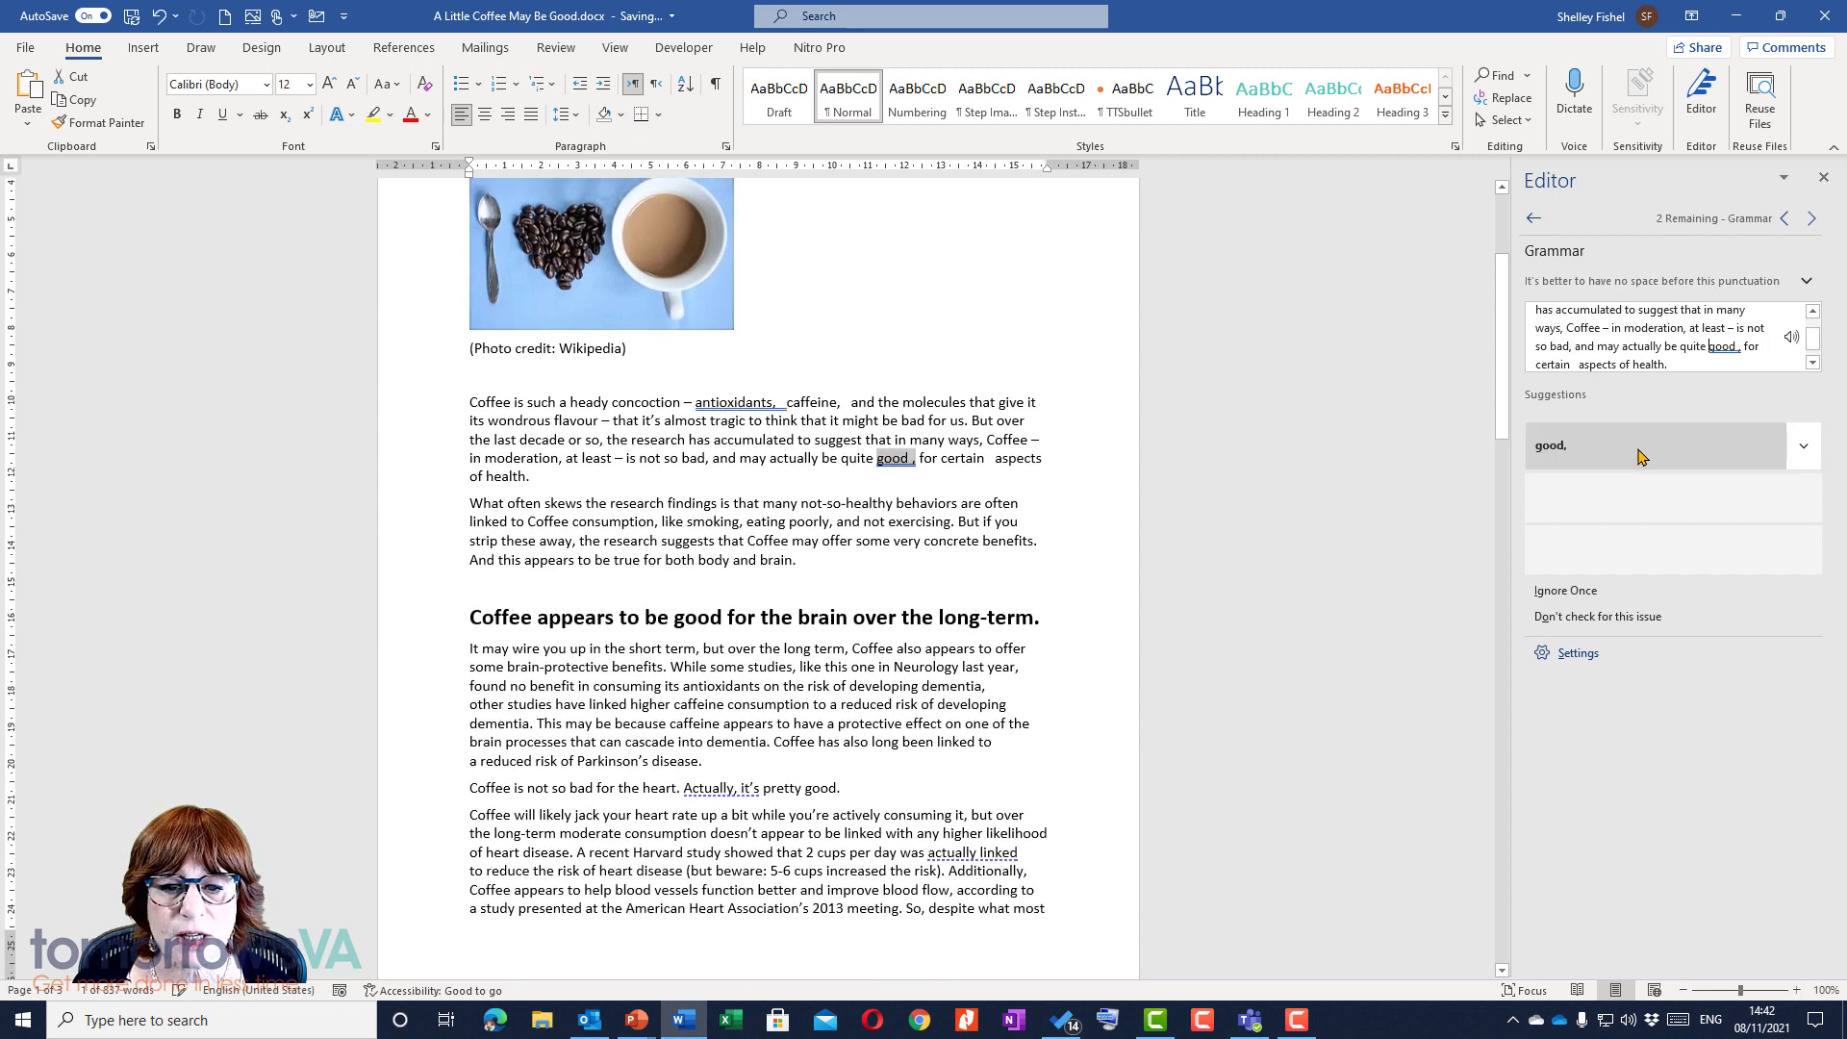
left_click(1639, 455)
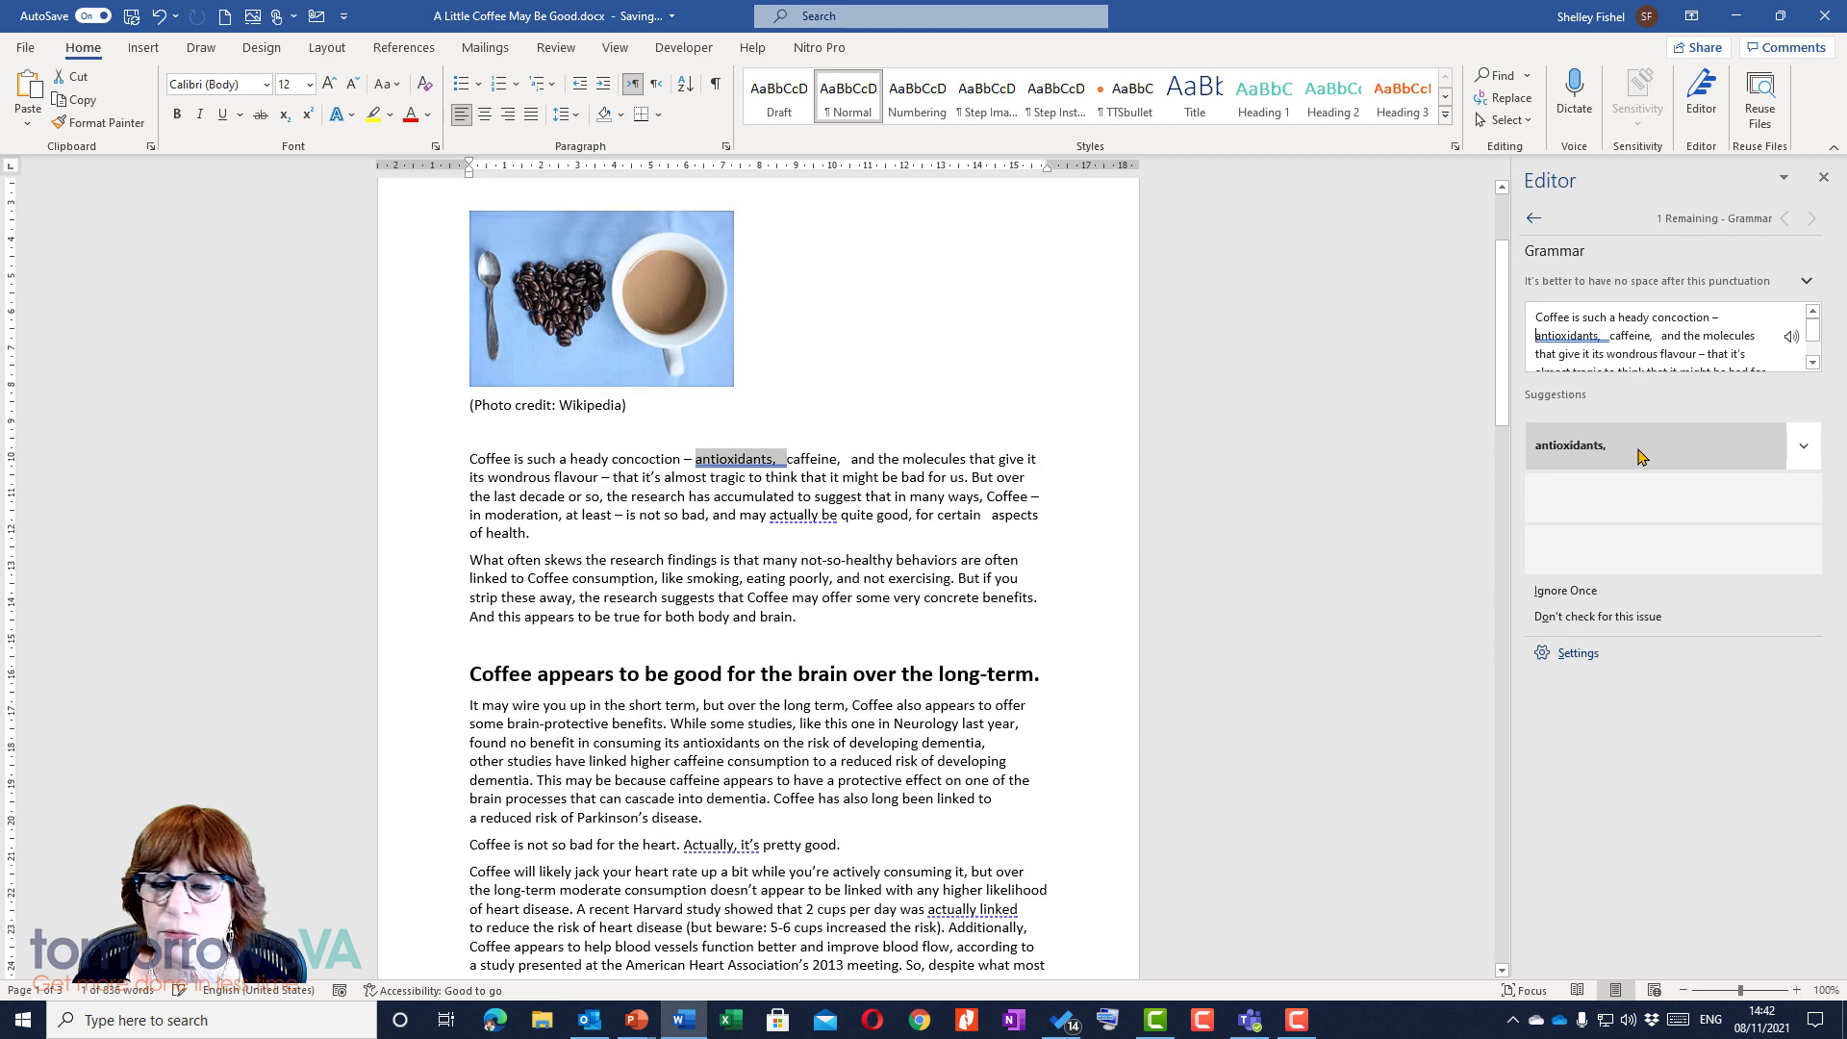
left_click(1641, 457)
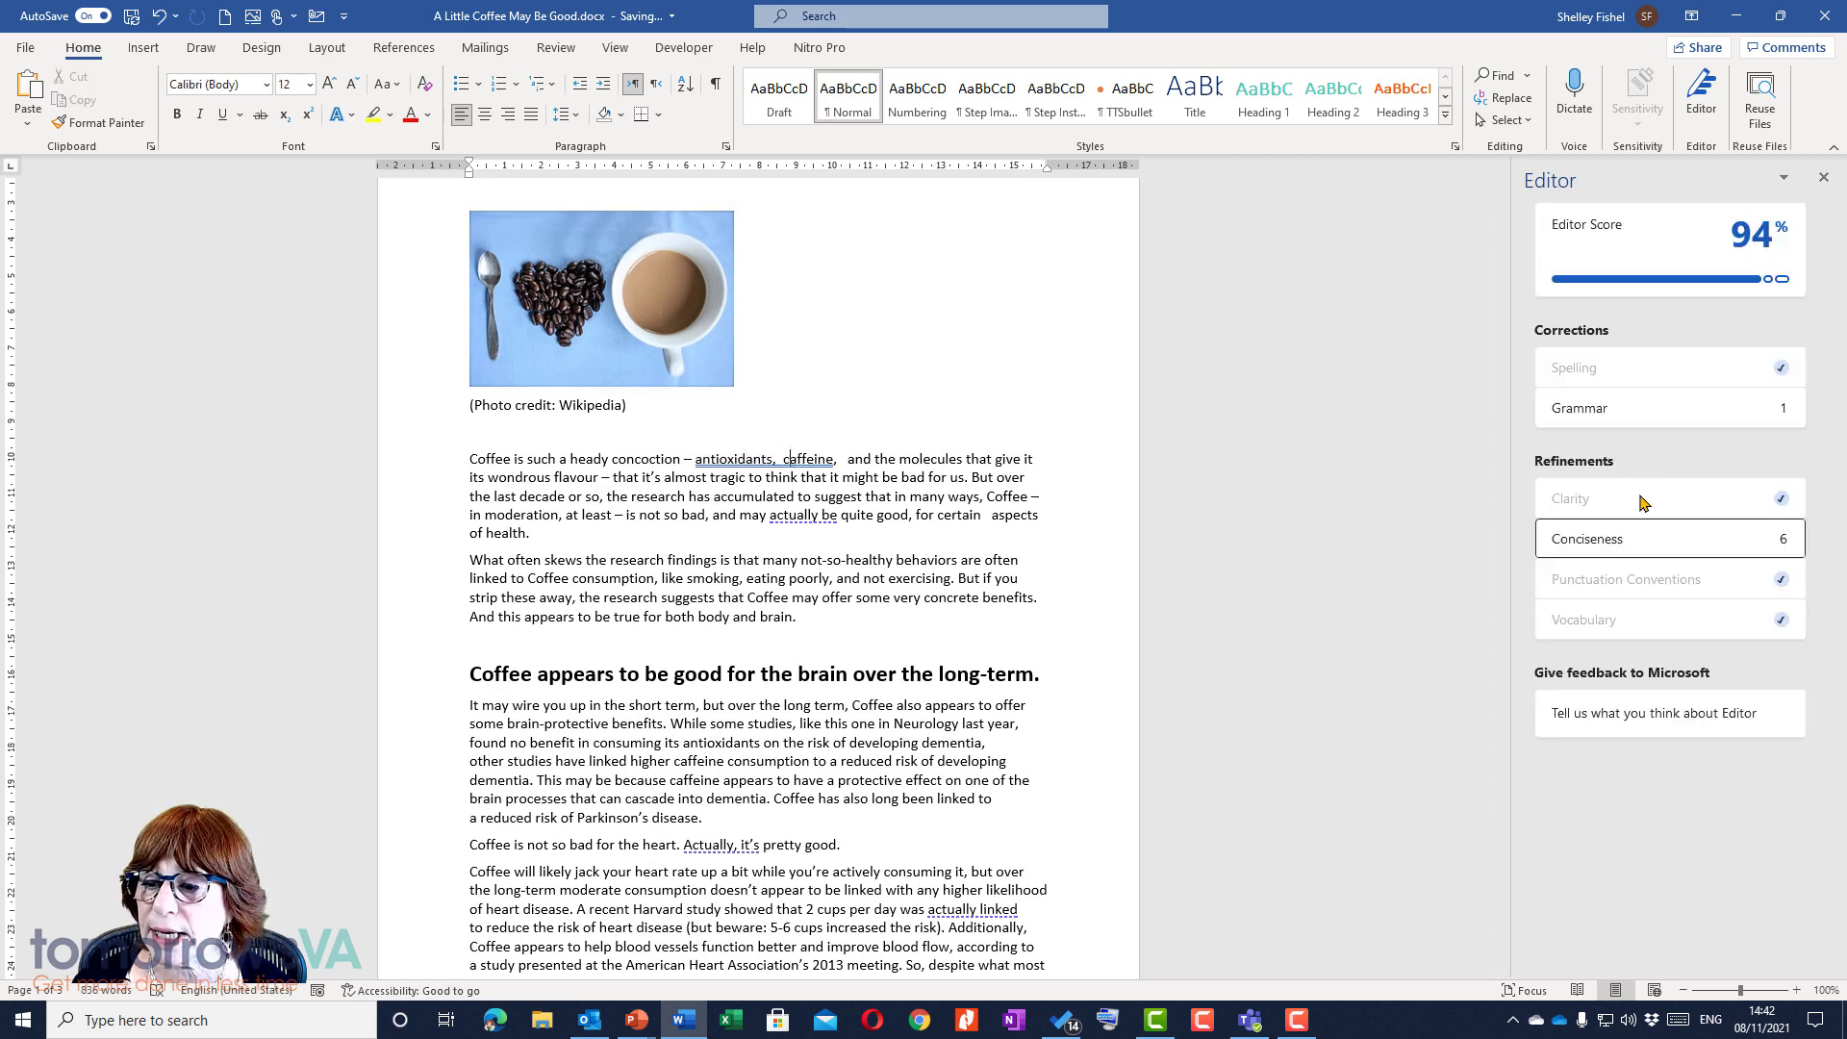
Accept the remaining grammar spacing corrections "antioxidants, caffeine" and "caffeine, and" in the article's opening paragraph
left_click(1613, 420)
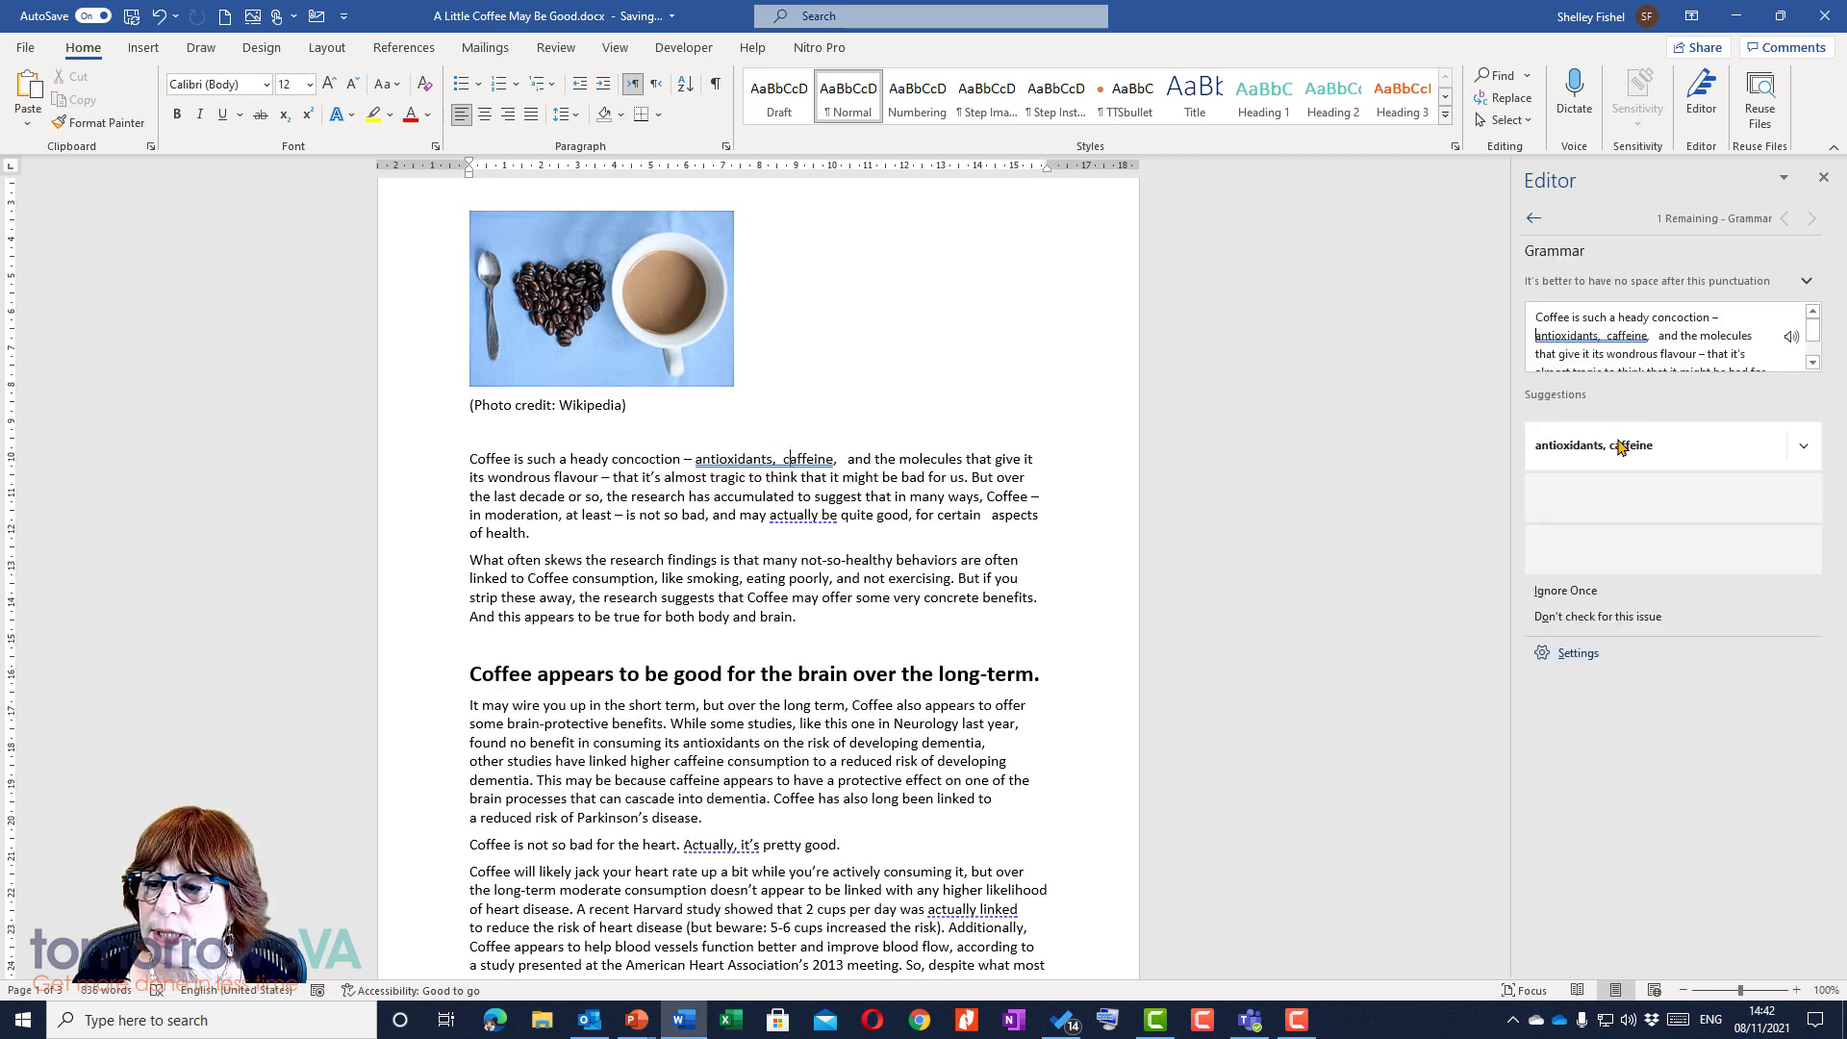
left_click(1618, 442)
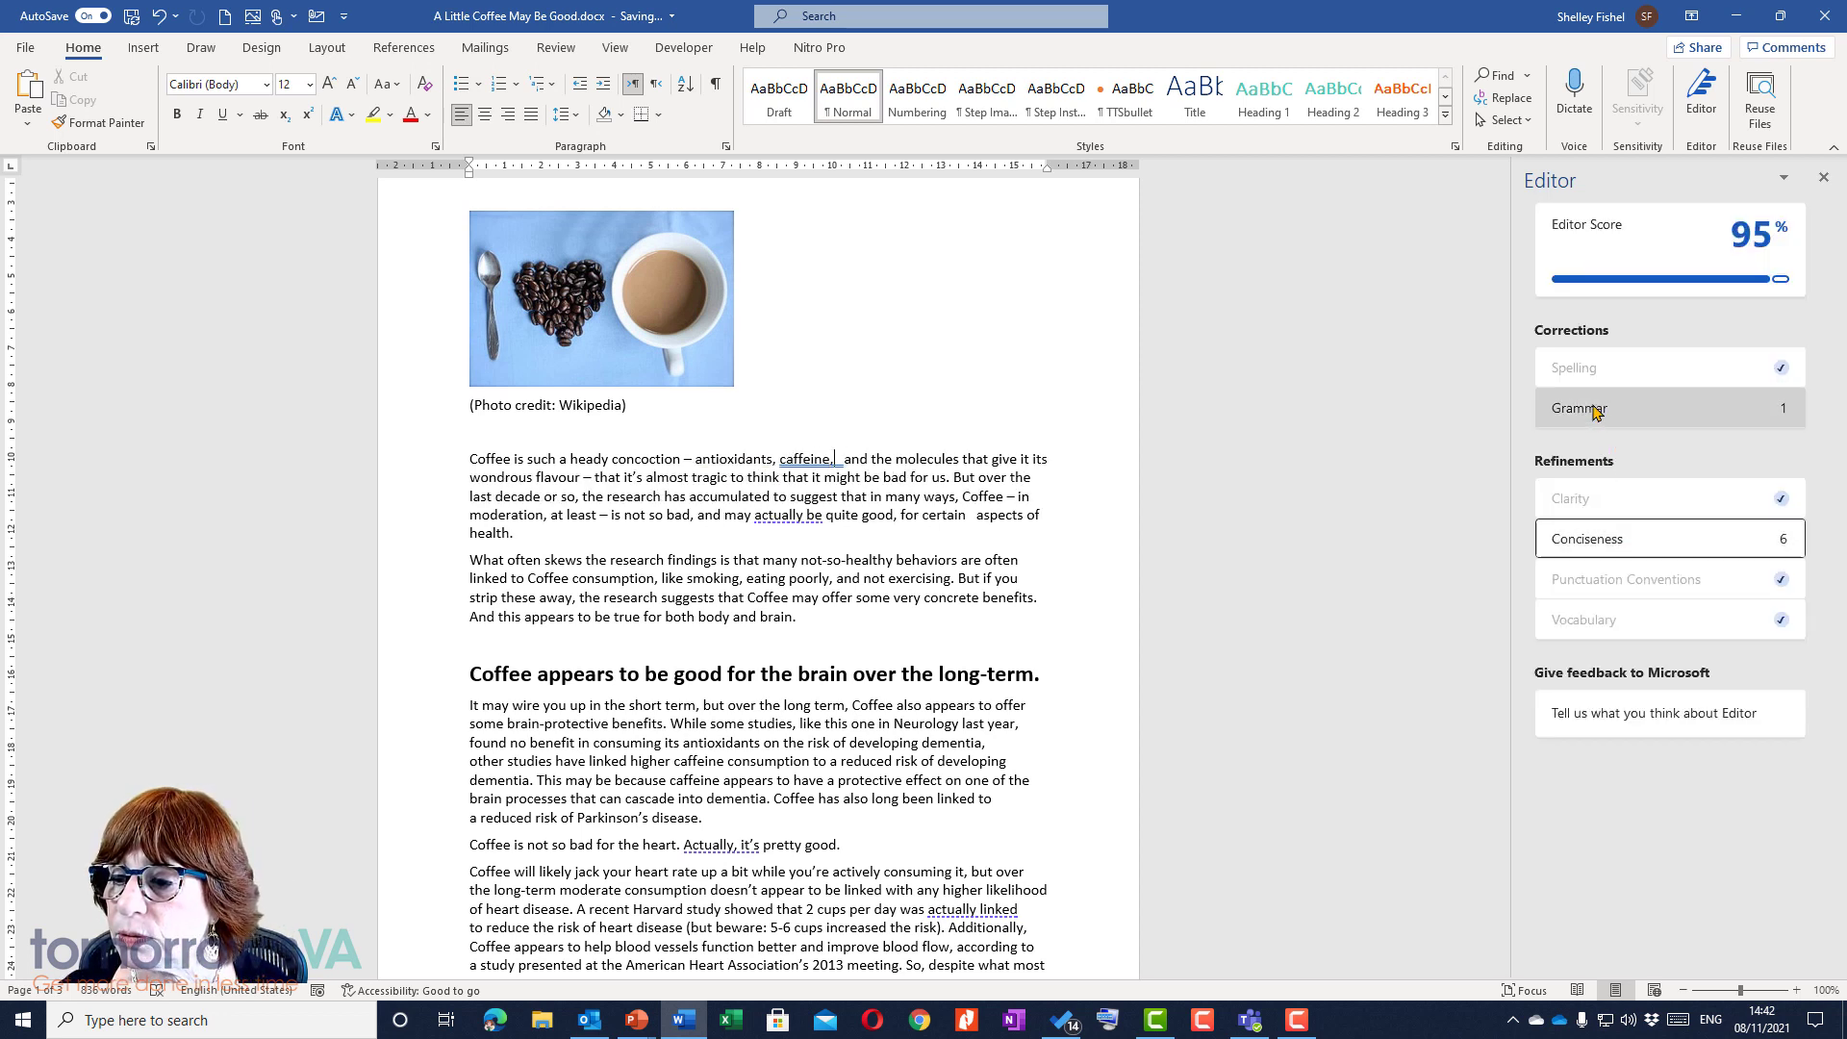
left_click(1594, 409)
left_click(1599, 450)
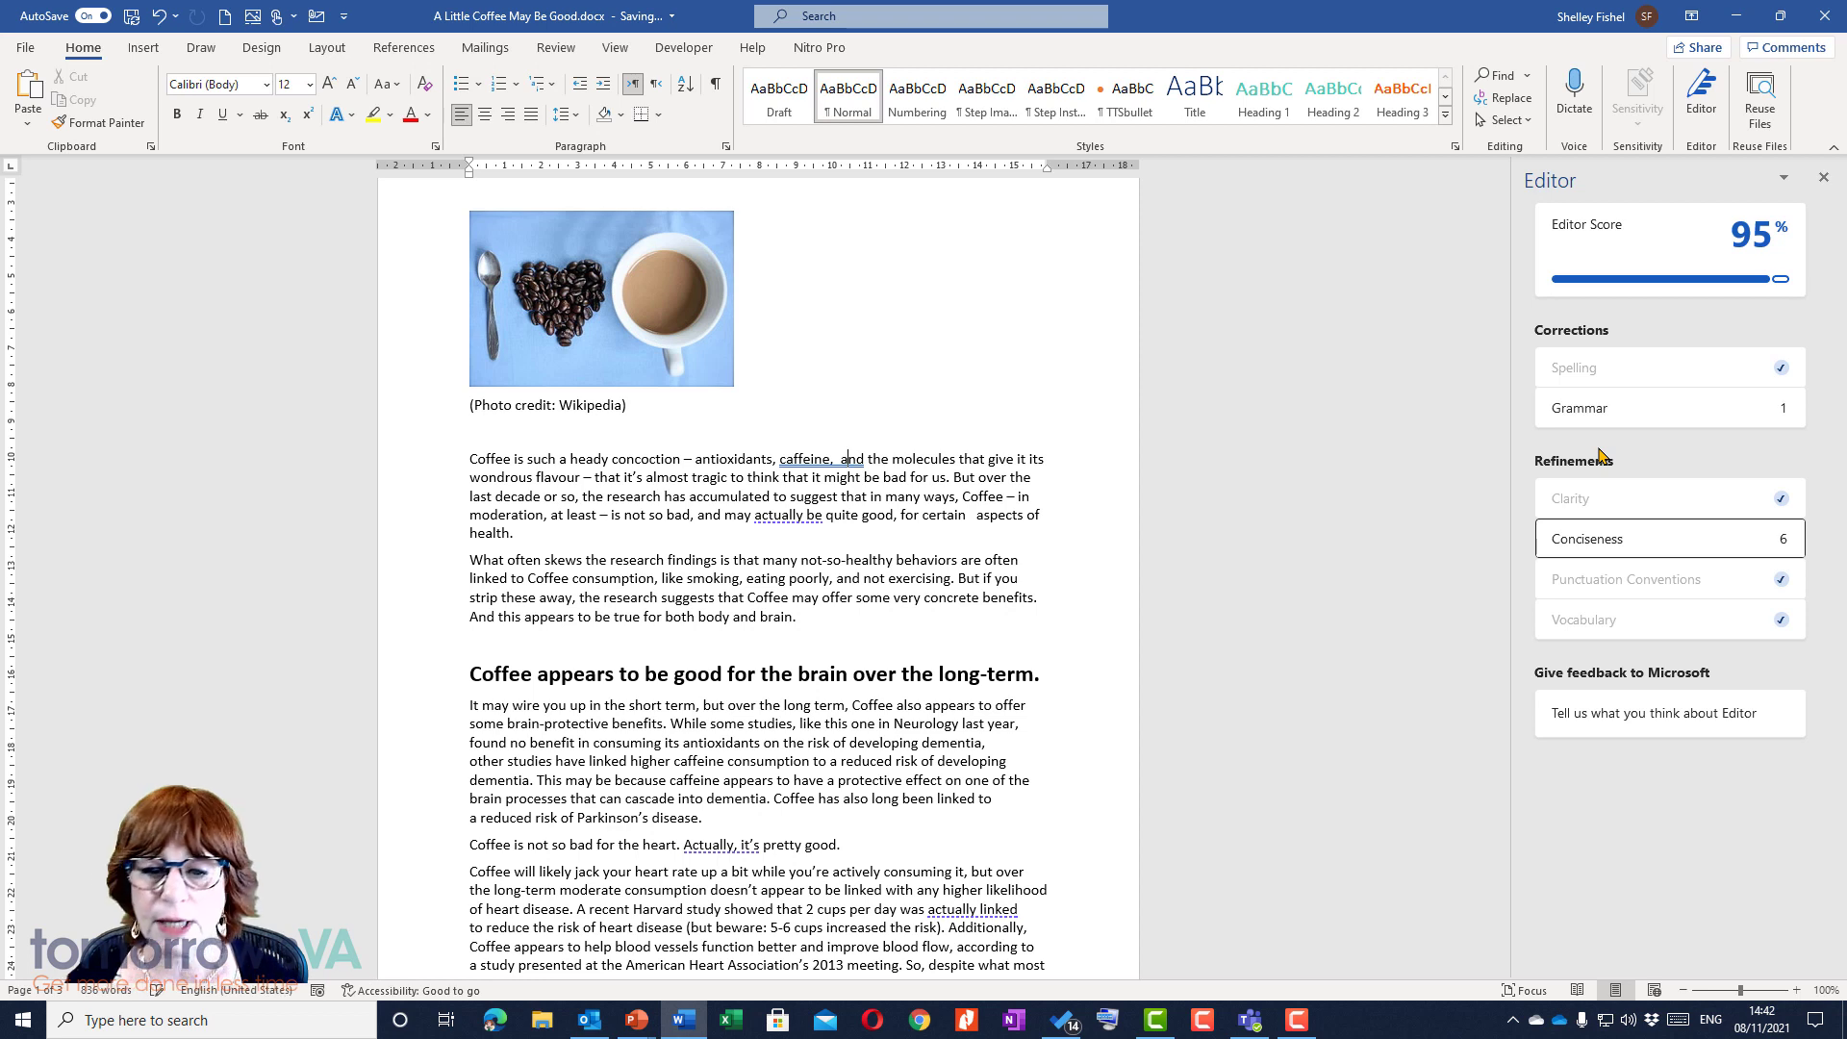
left_click(1640, 421)
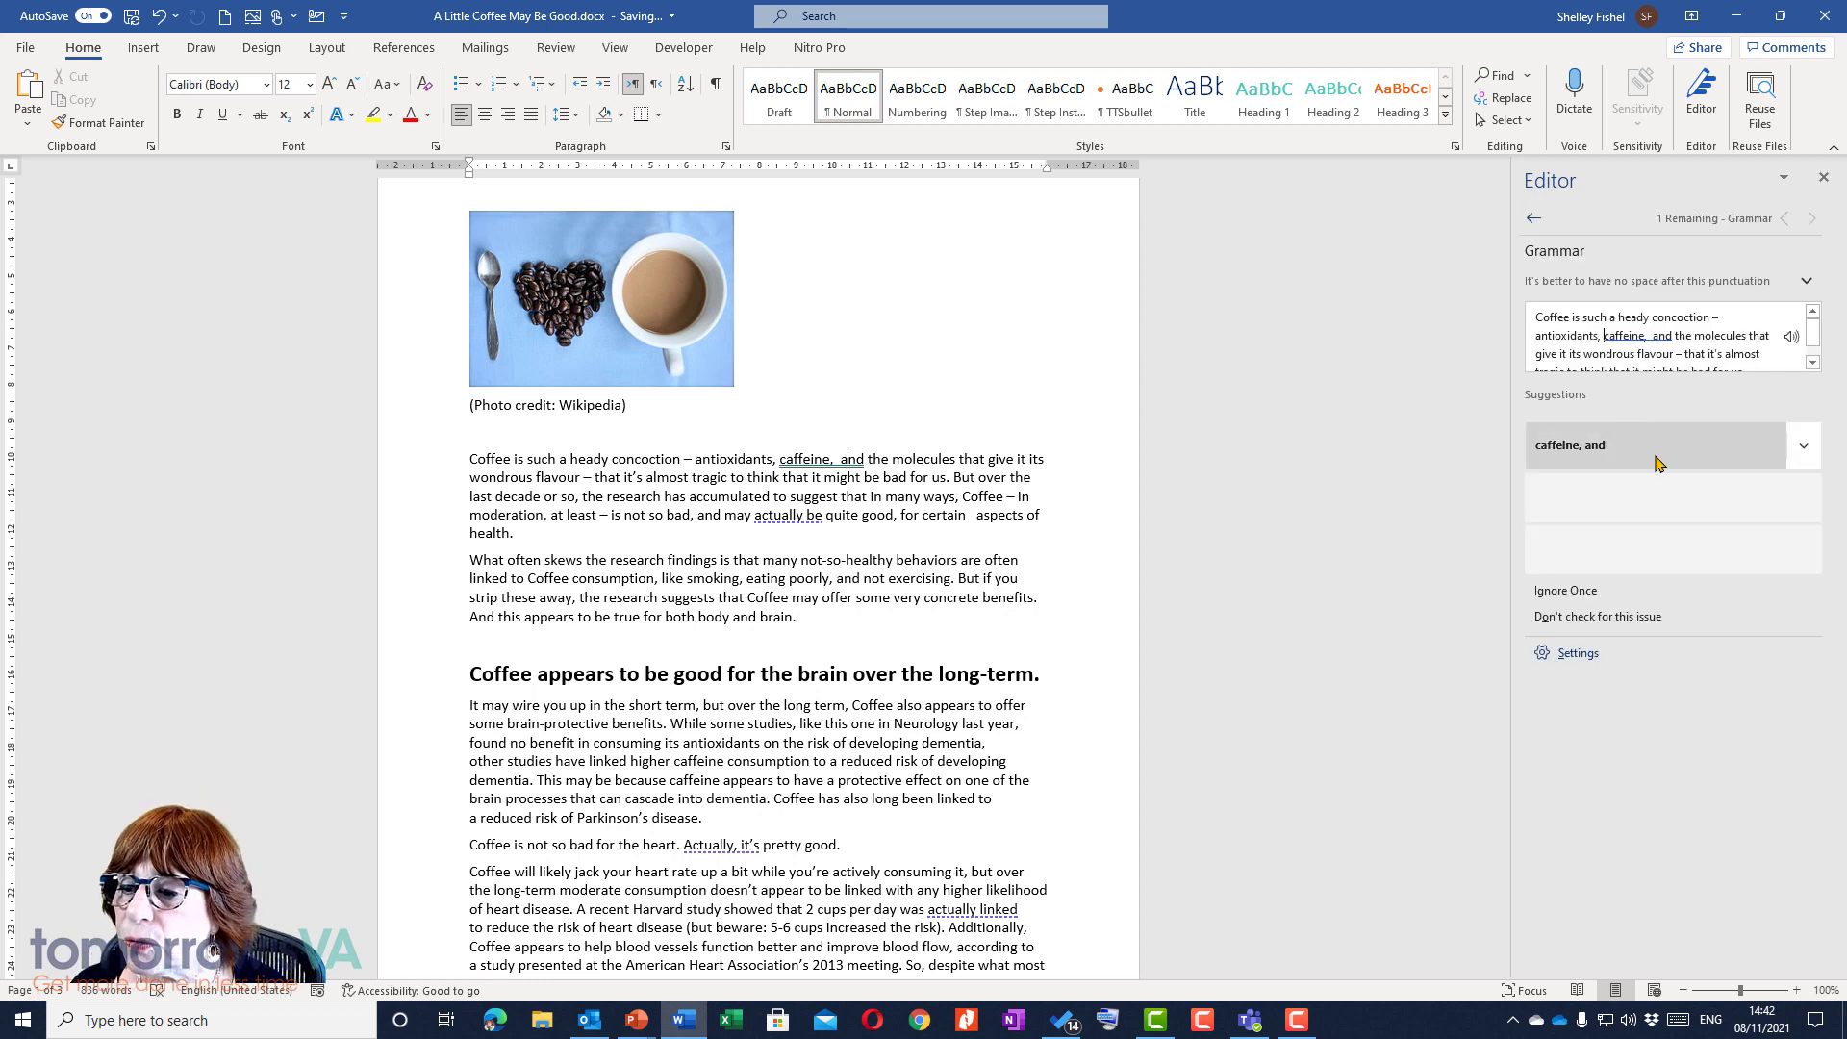
left_click(1803, 445)
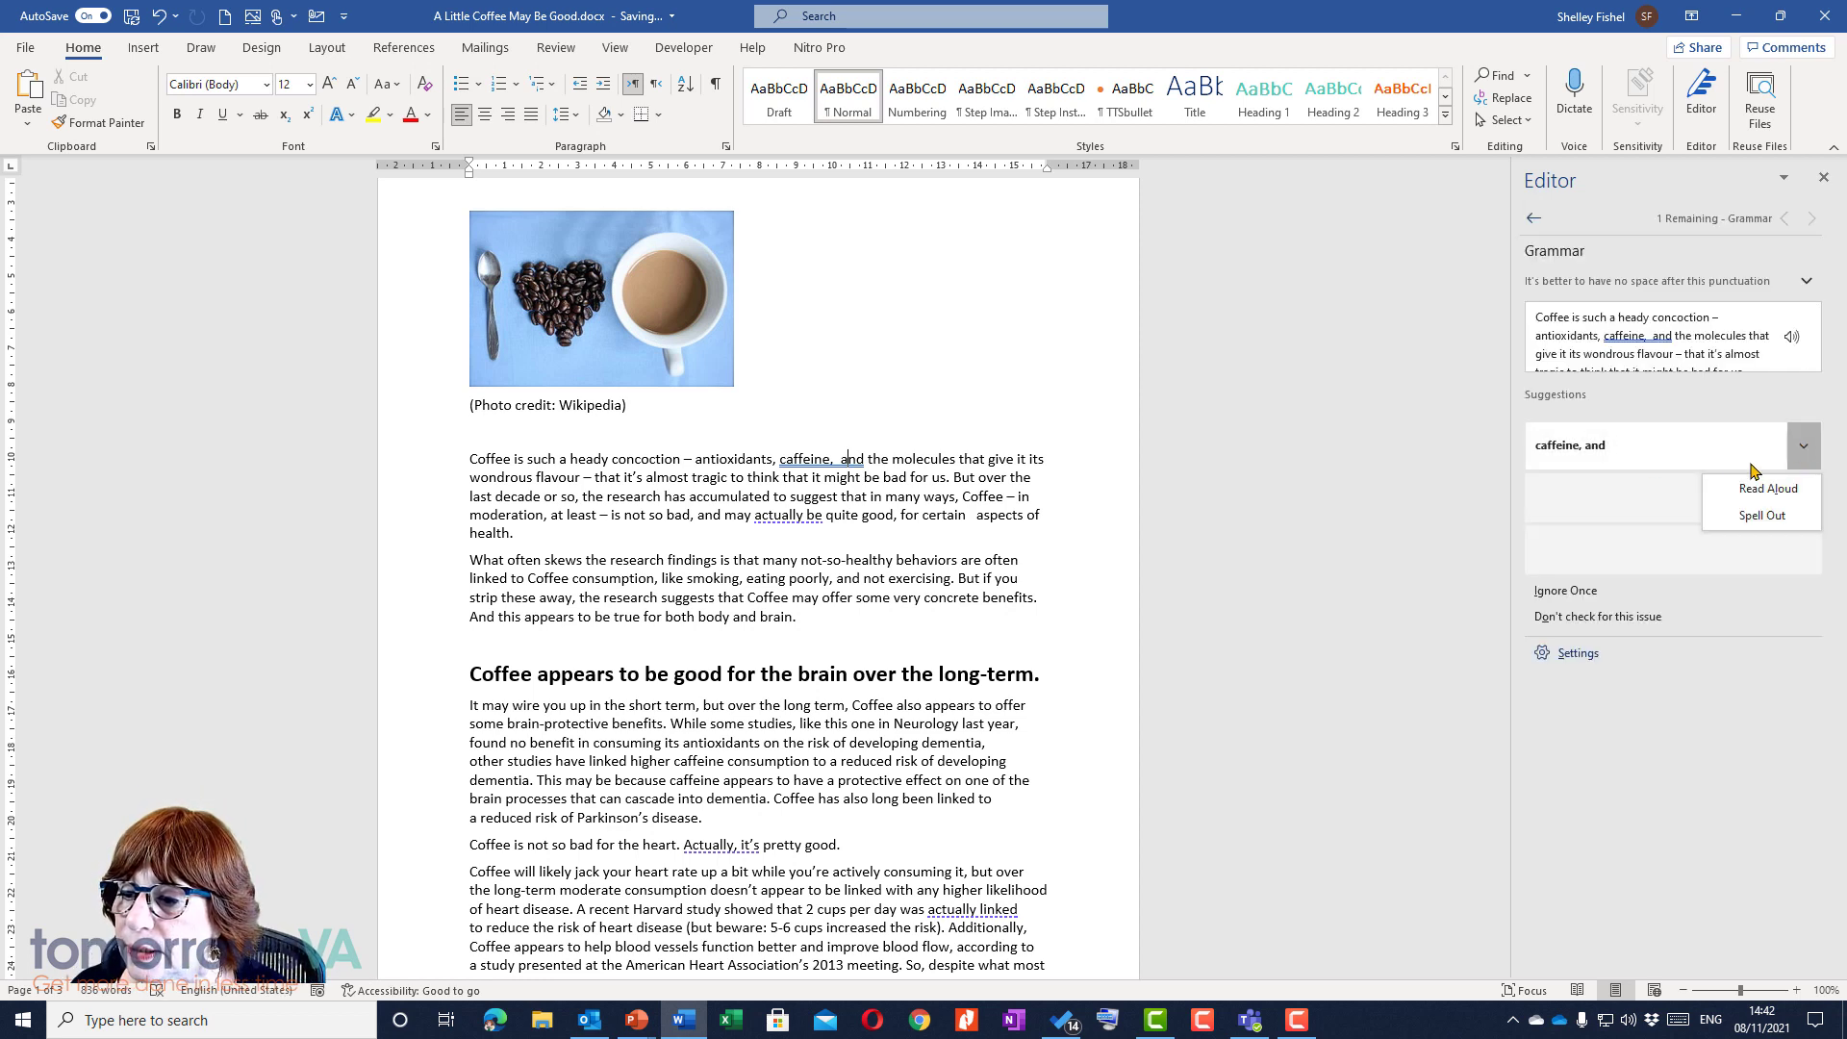
left_click(1661, 446)
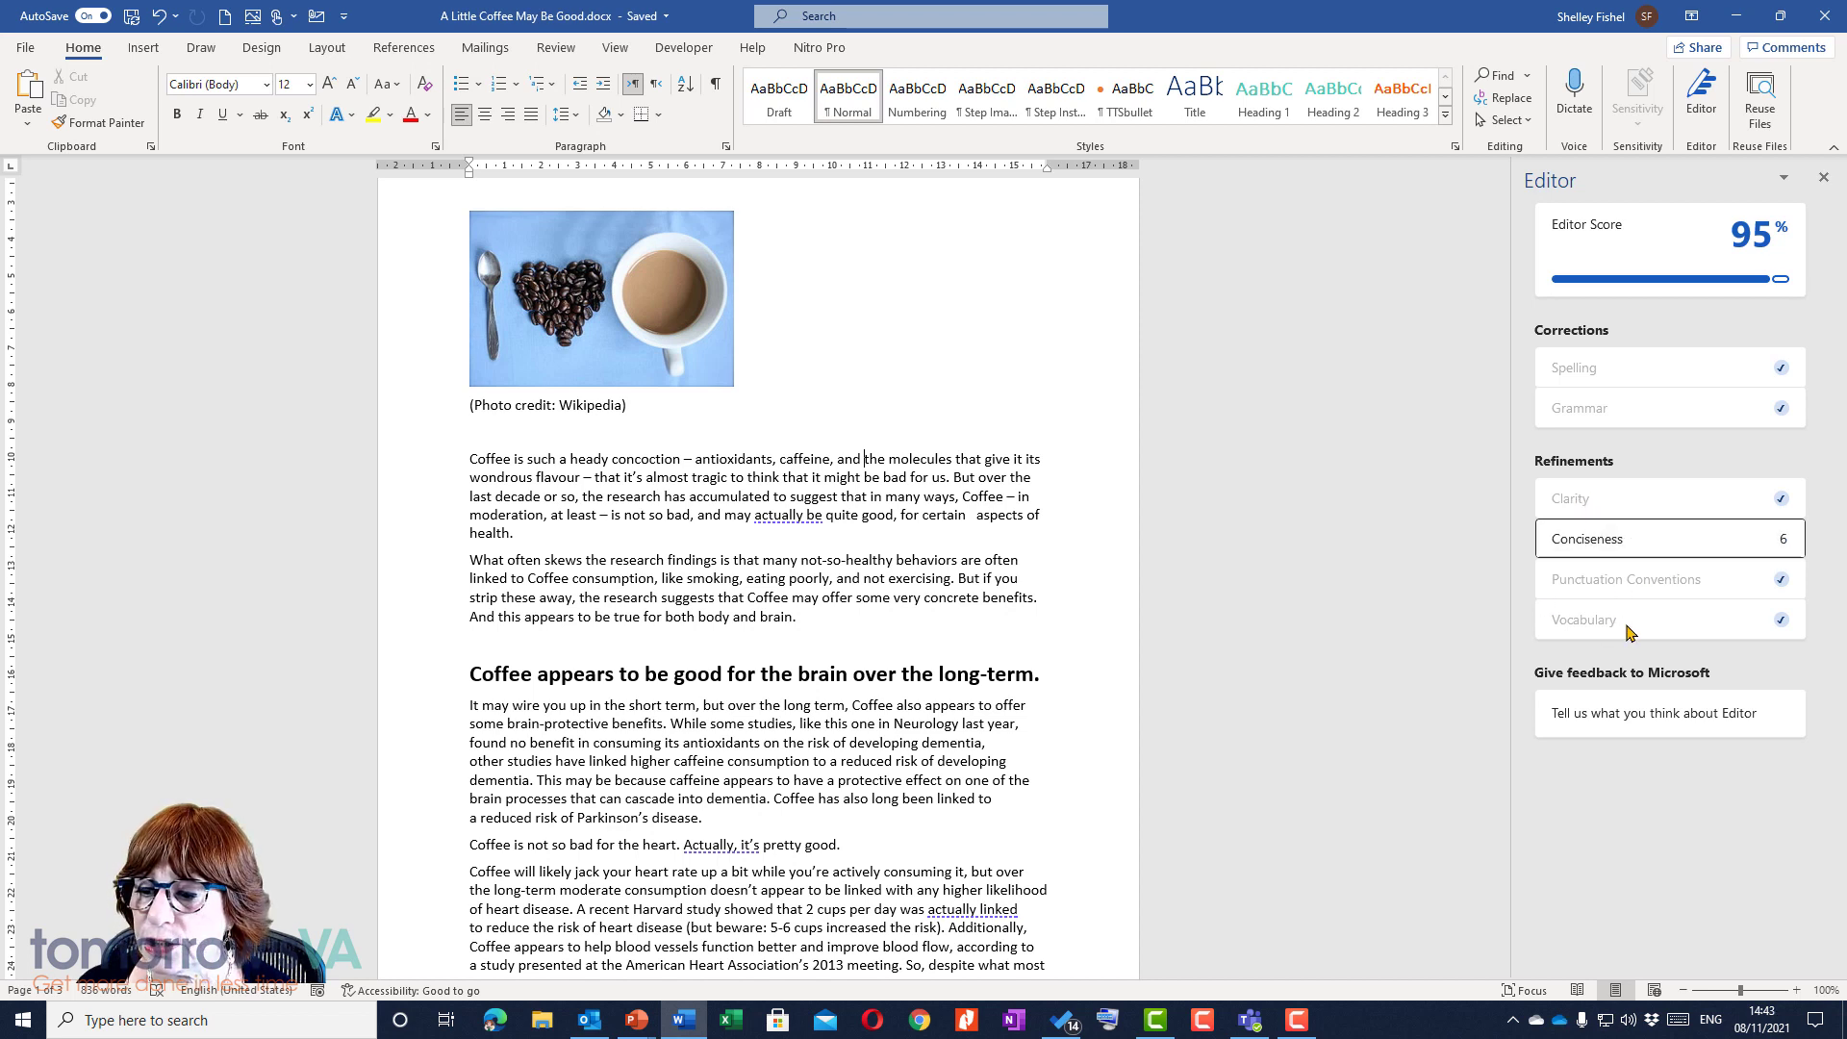
Accept all Conciseness suggestions that drop "actually", namely "be", "It's", "linked", "help", "be" and "linked", and finish the Editor review
left_click(1602, 541)
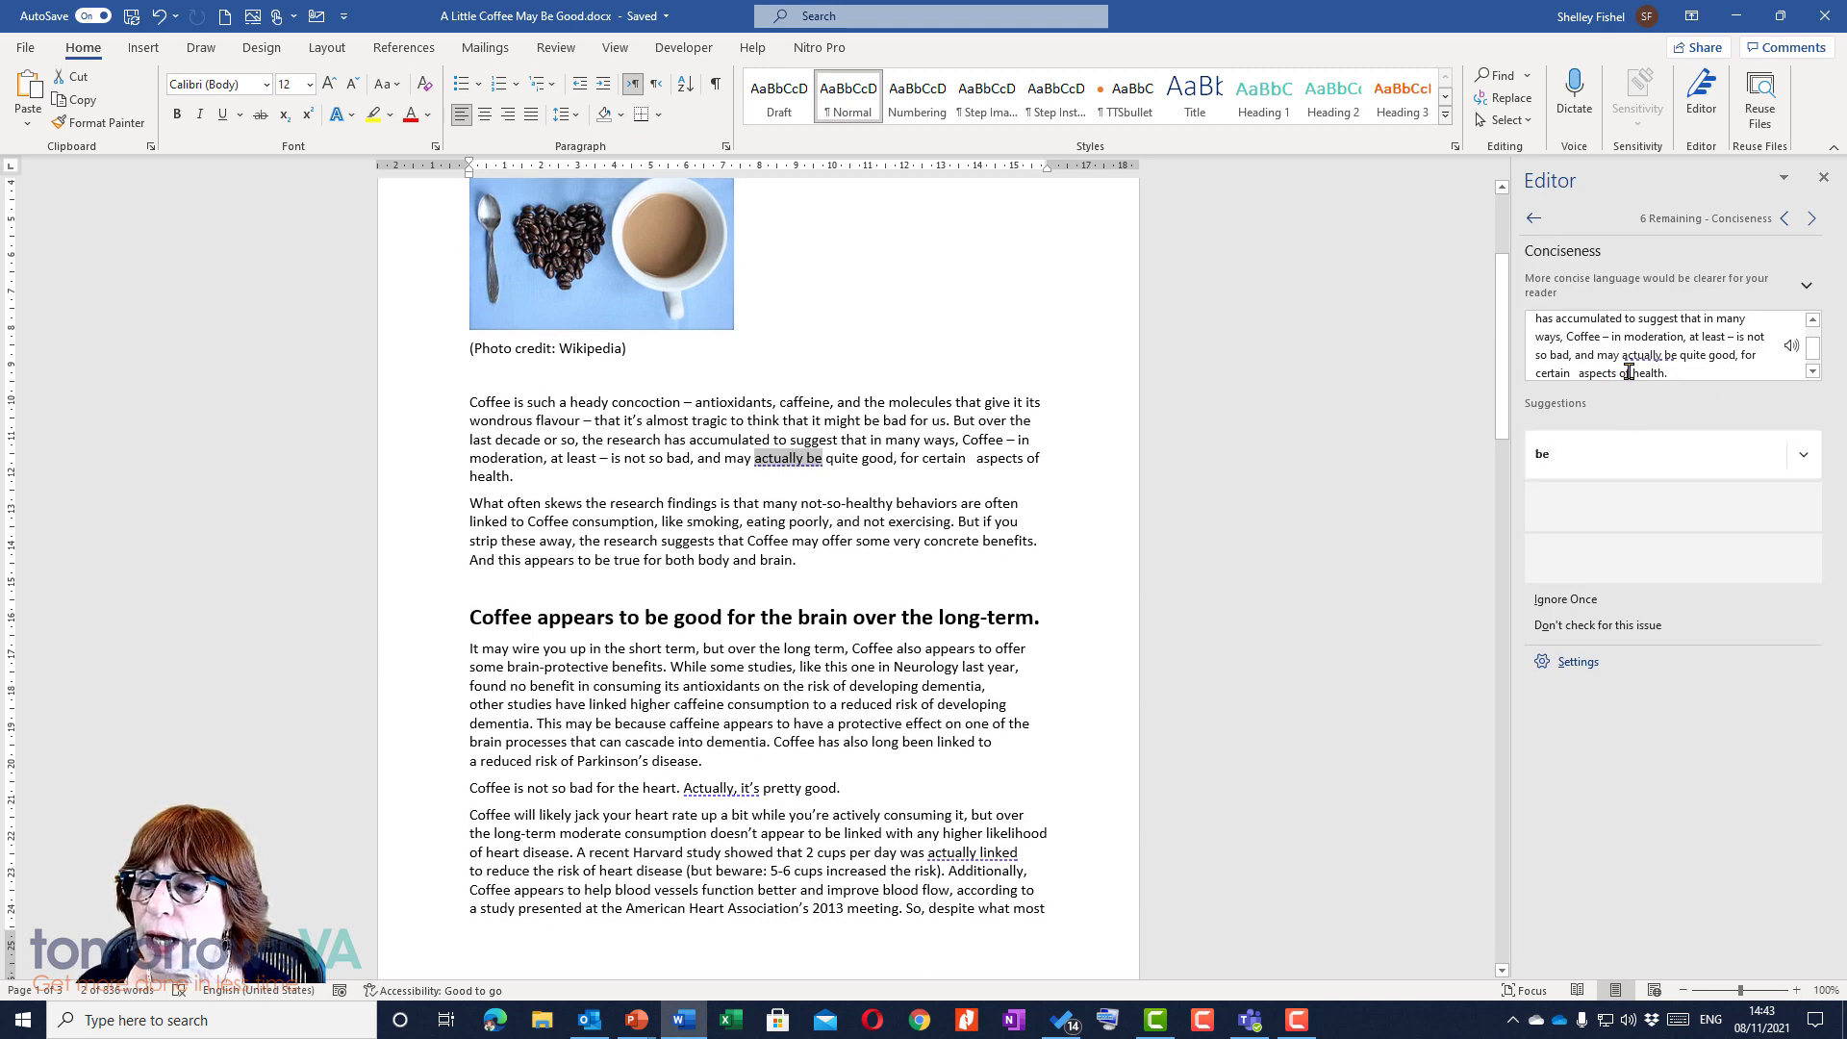
left_click(1656, 460)
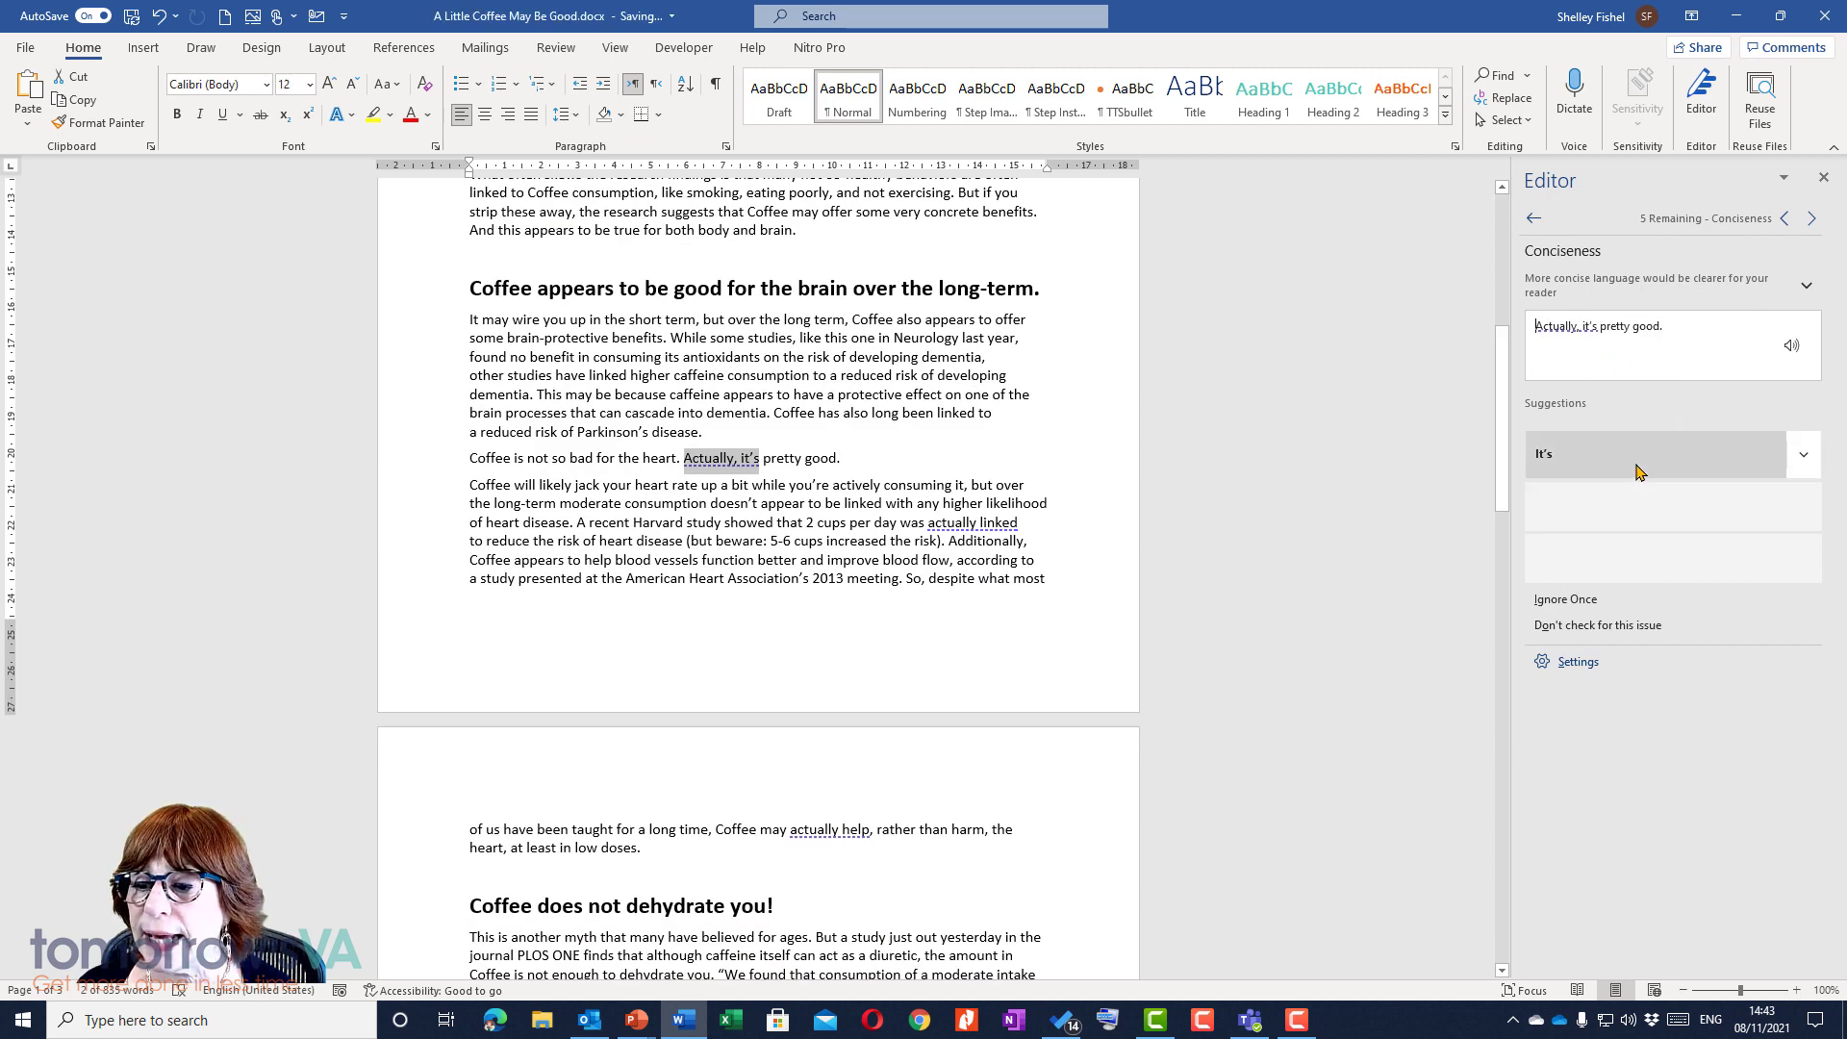
left_click(1641, 468)
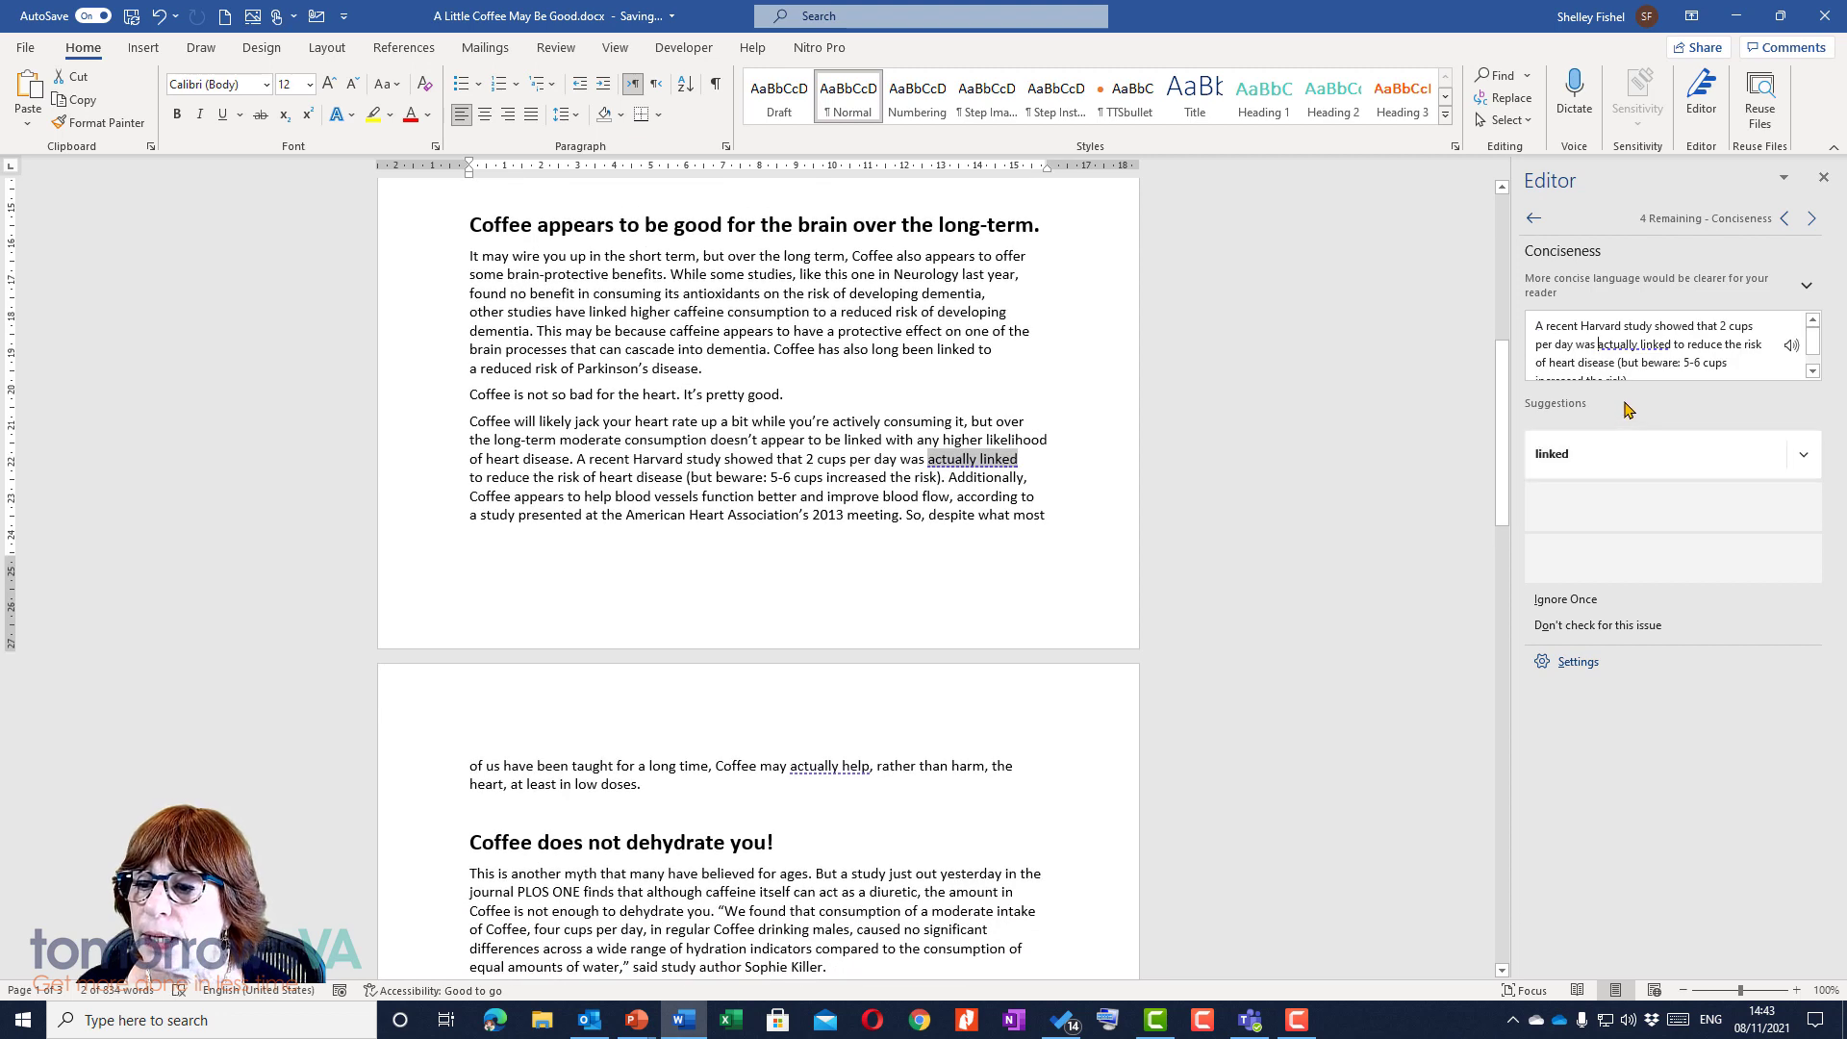
left_click(1664, 462)
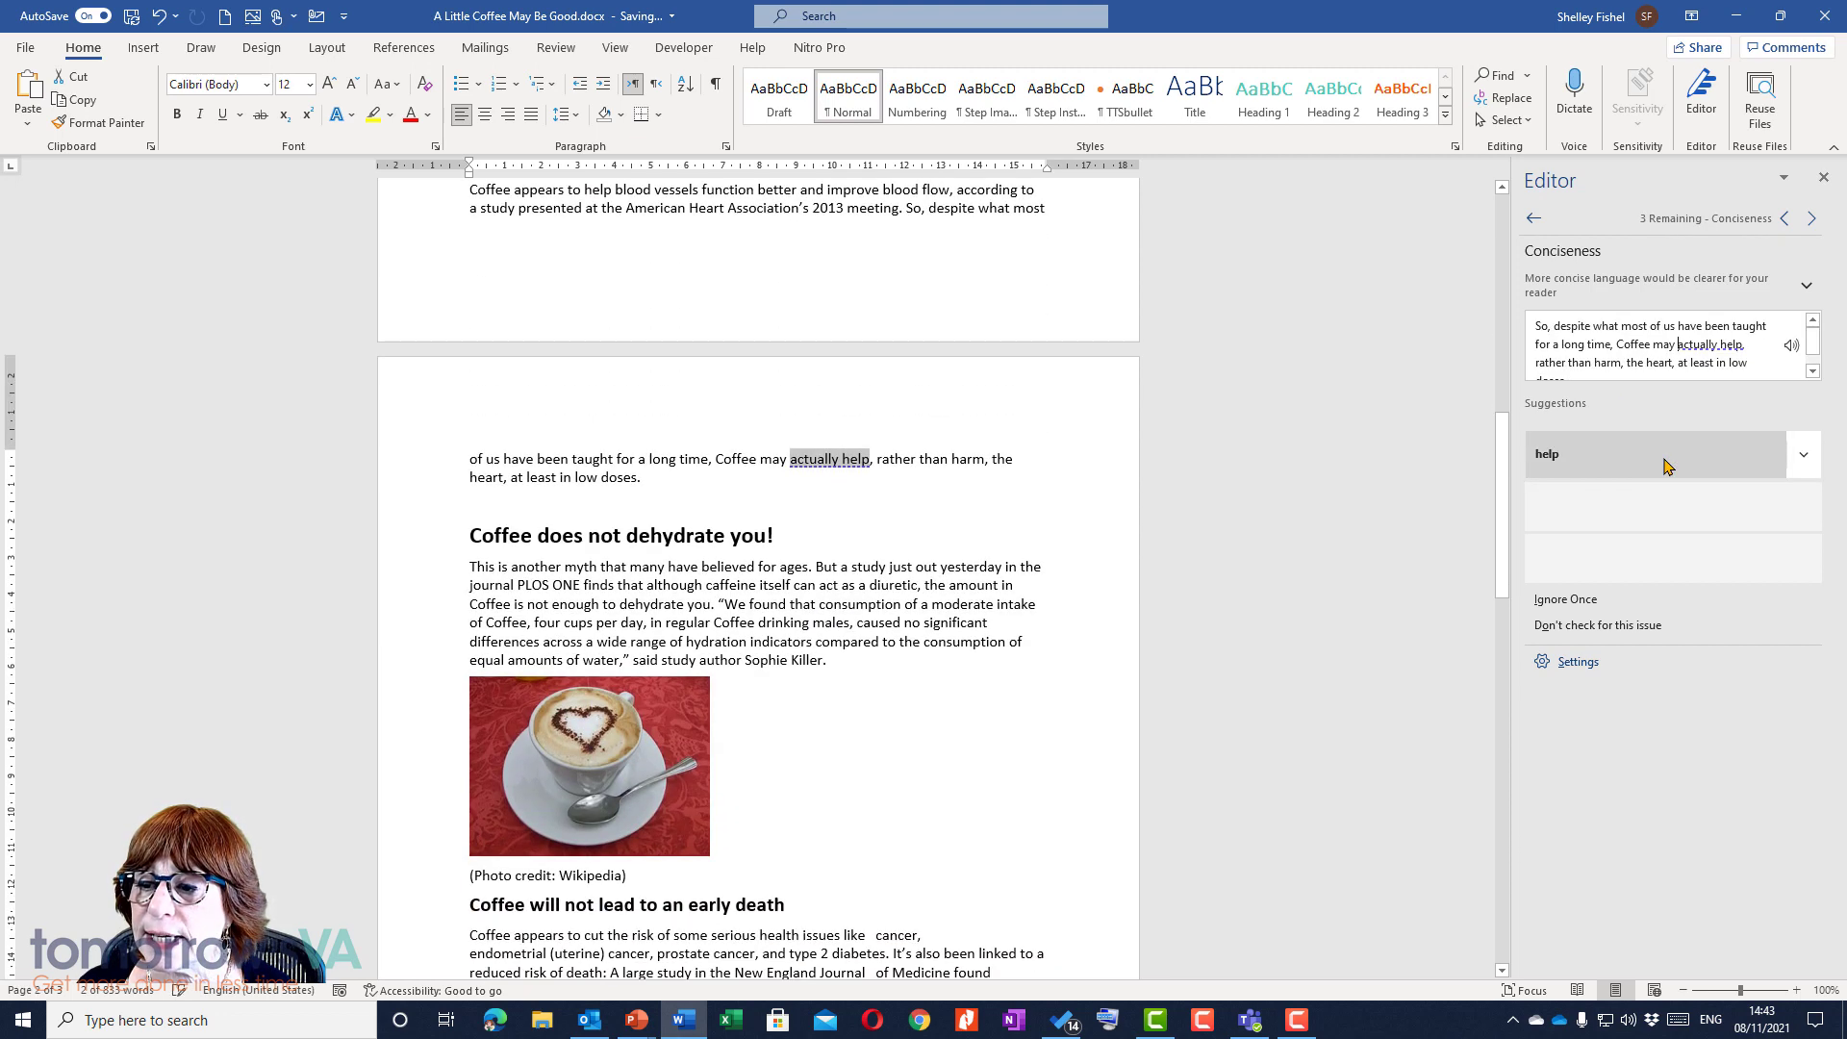
left_click(1667, 471)
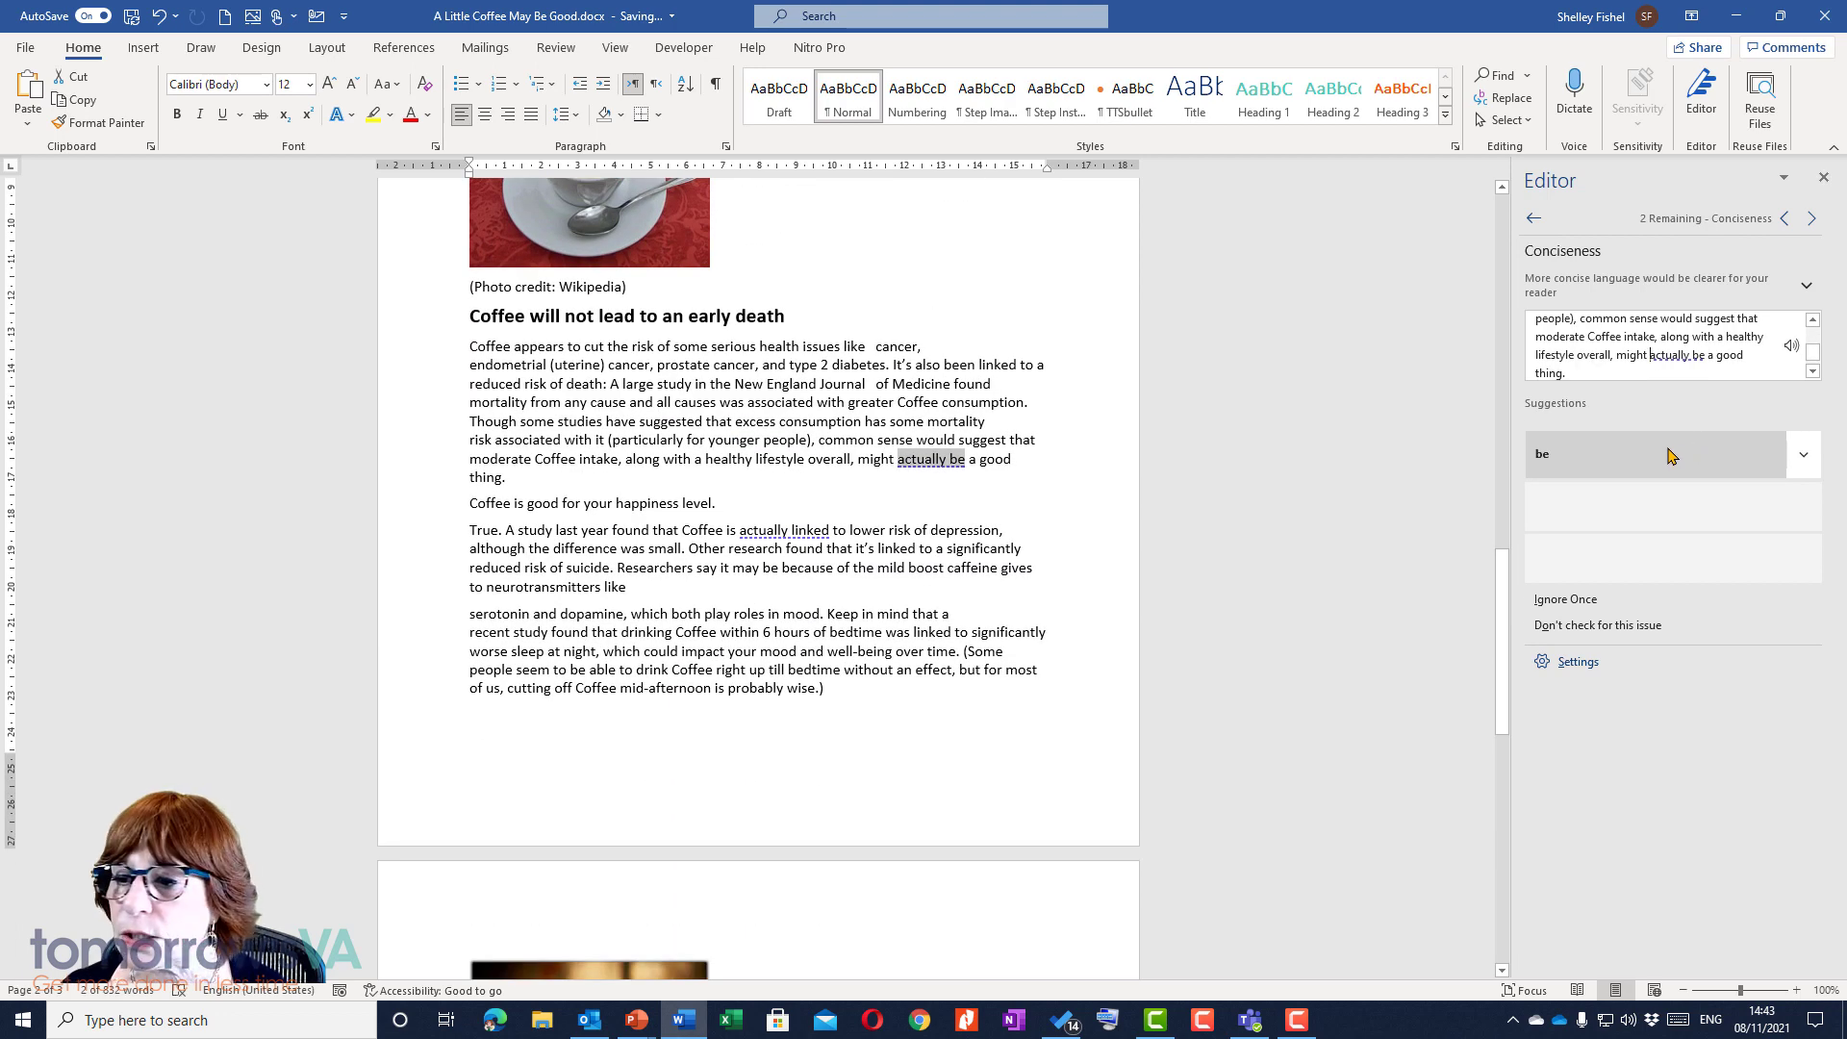
left_click(1633, 456)
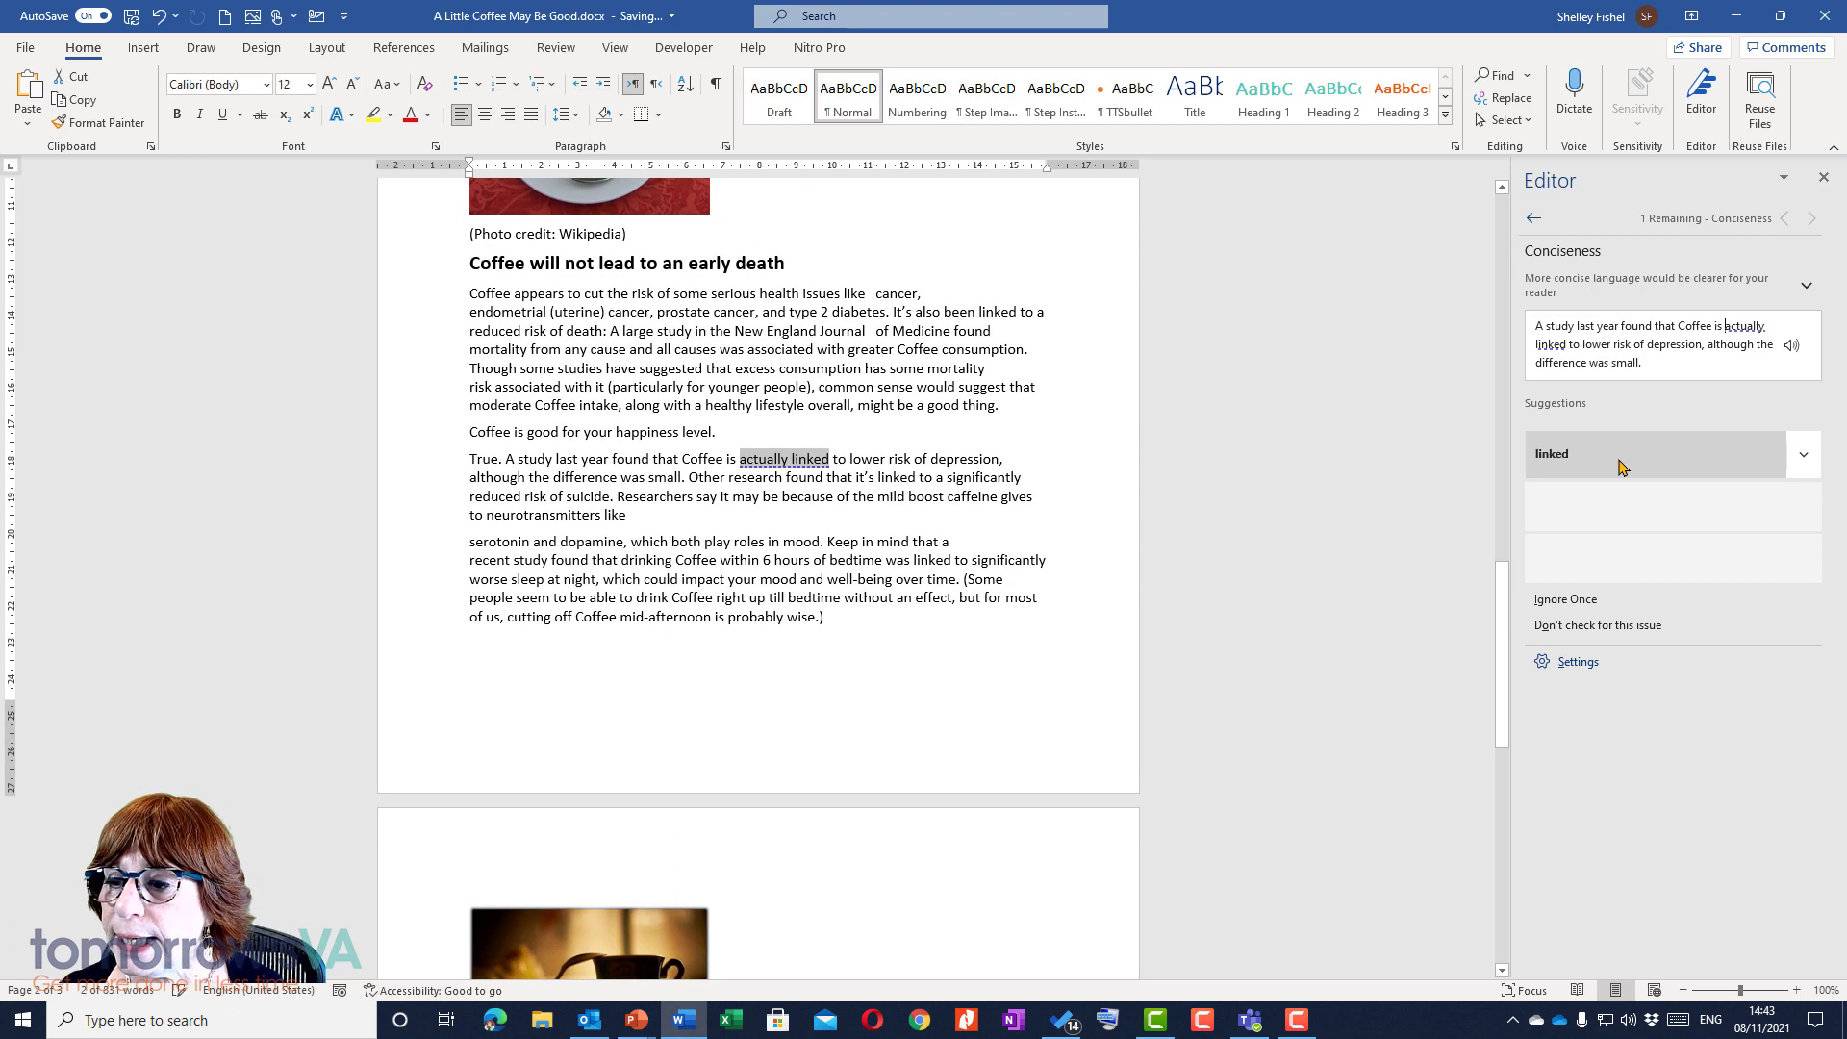
left_click(1627, 464)
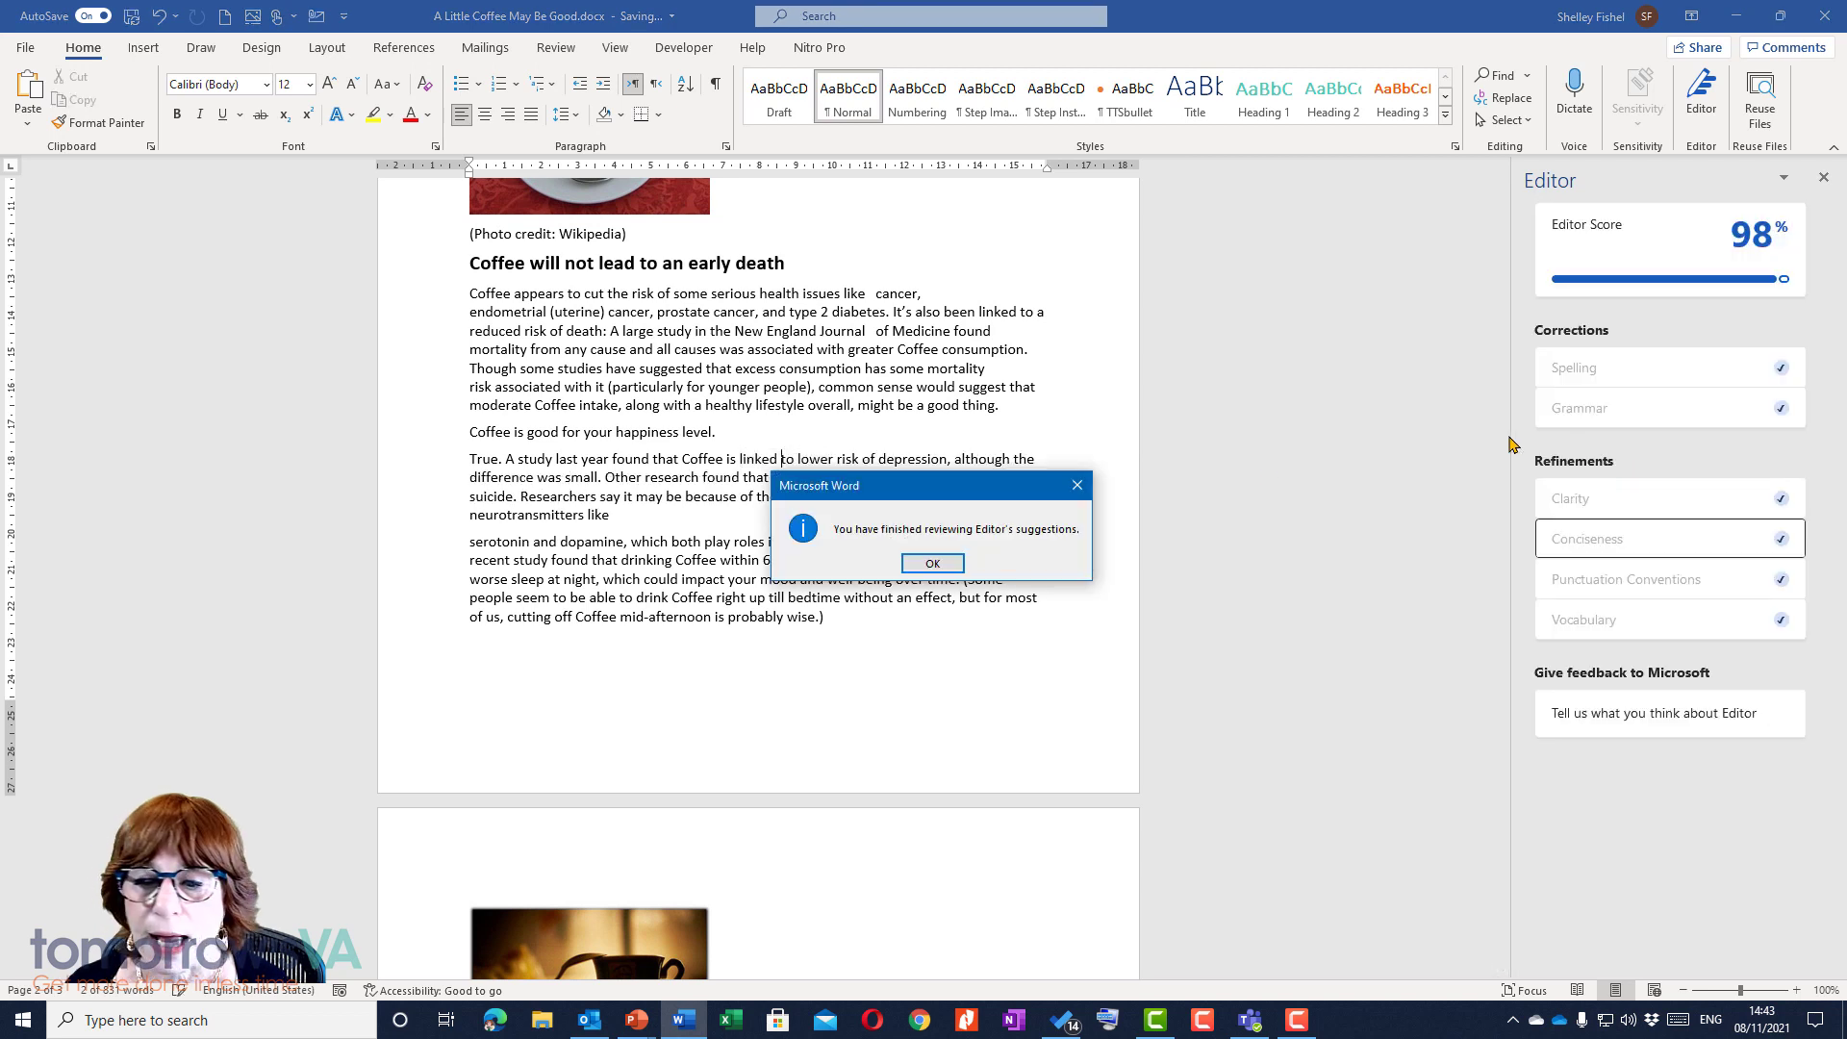
left_click(923, 566)
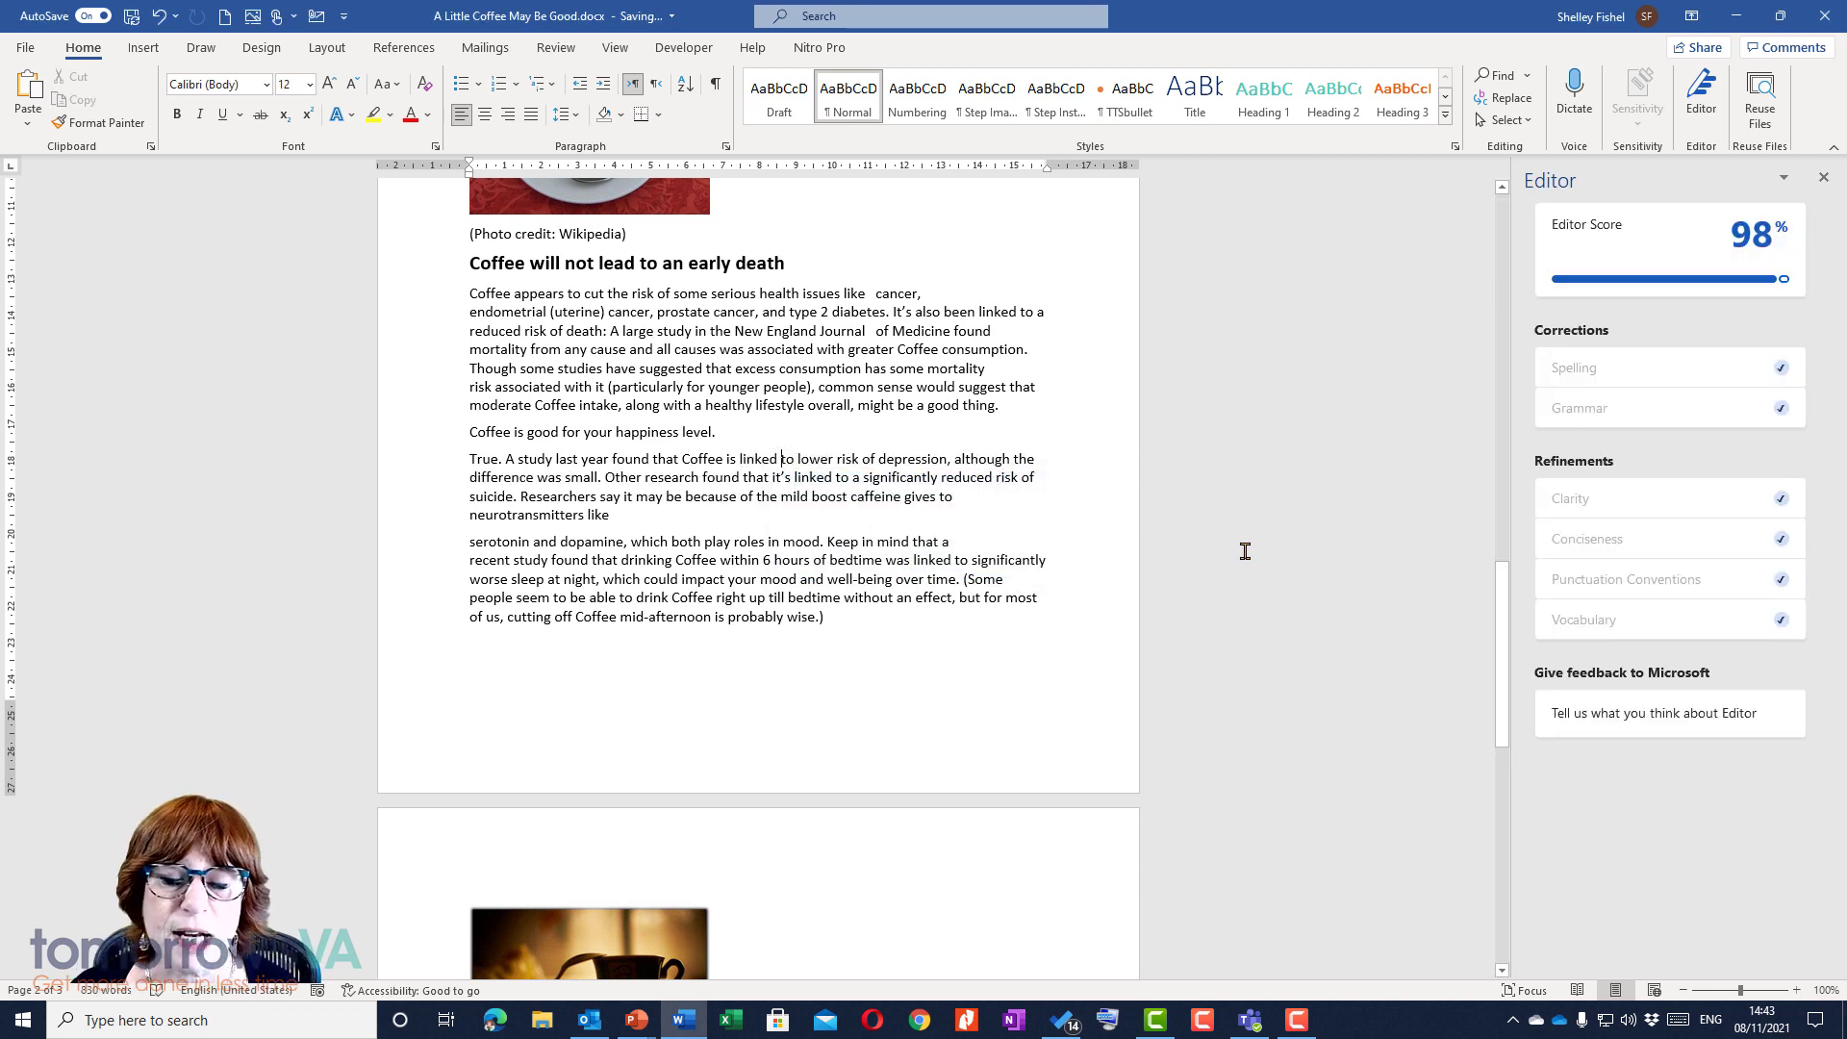
scroll(1243, 554, "up", 2)
scroll(1243, 554, "up", 14)
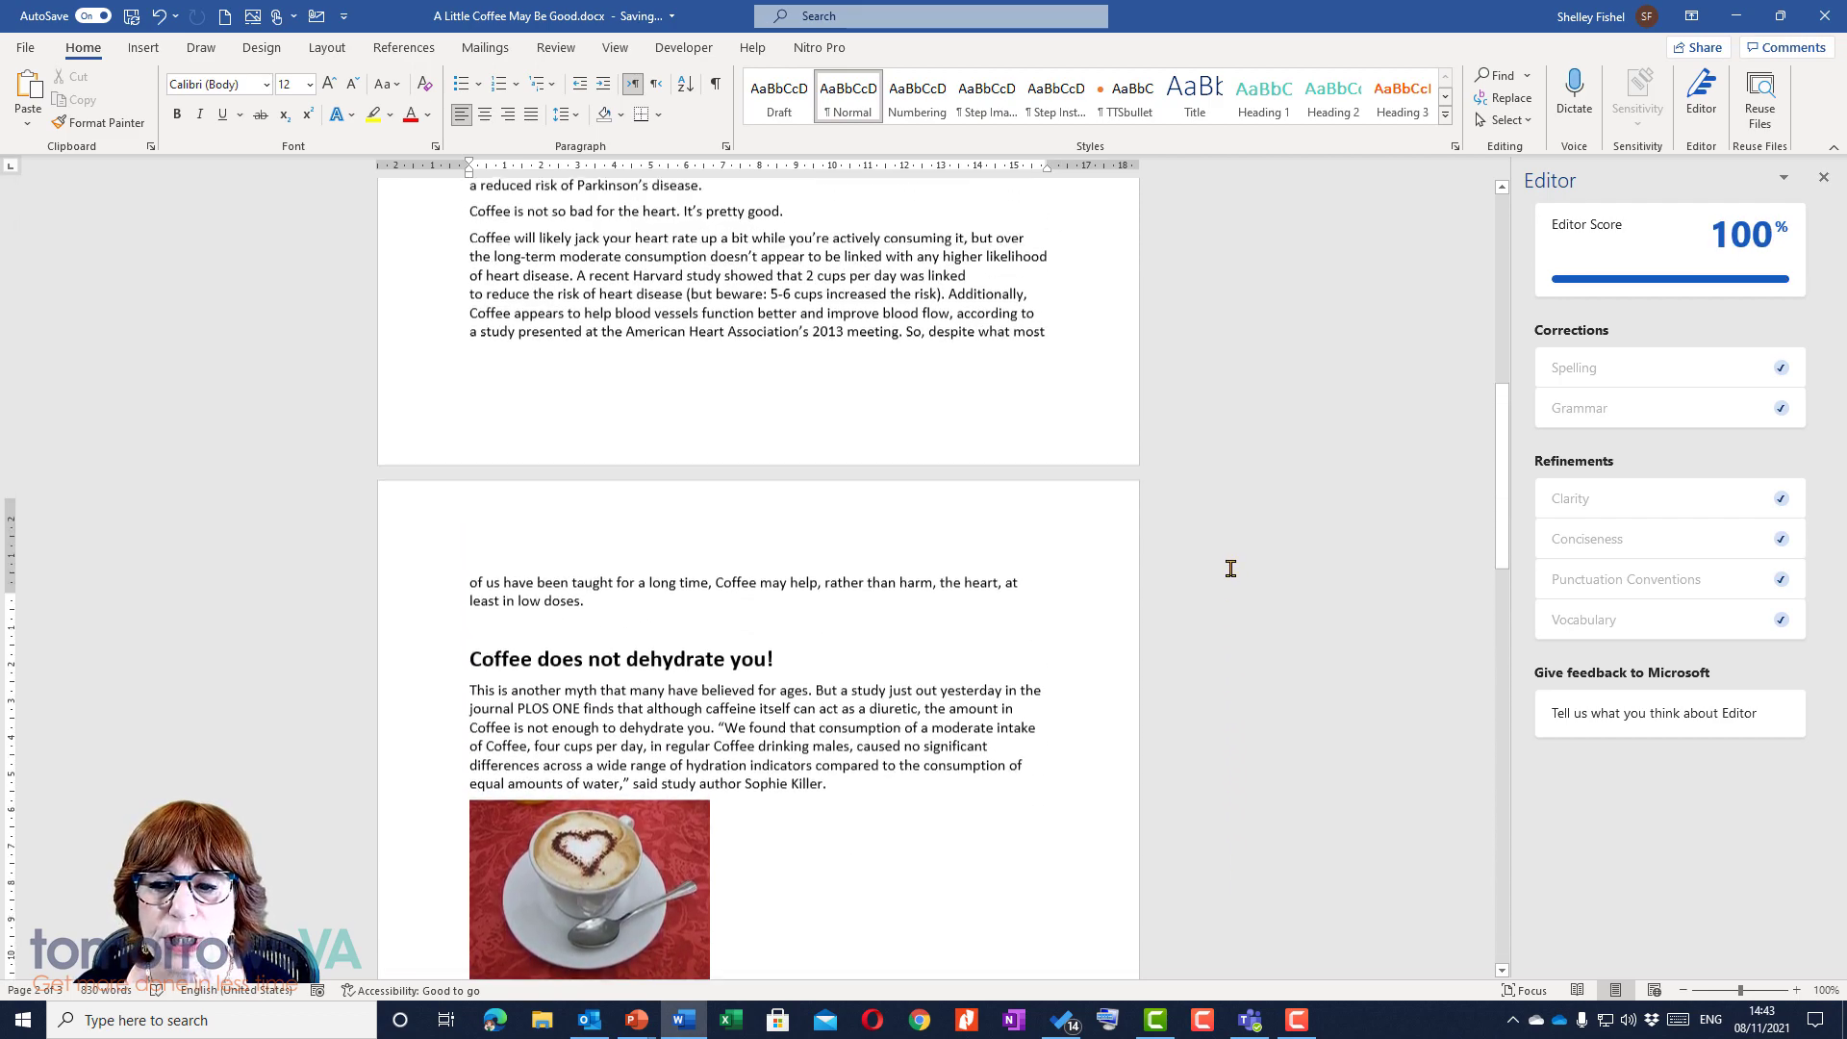
scroll(1230, 569, "up", 8)
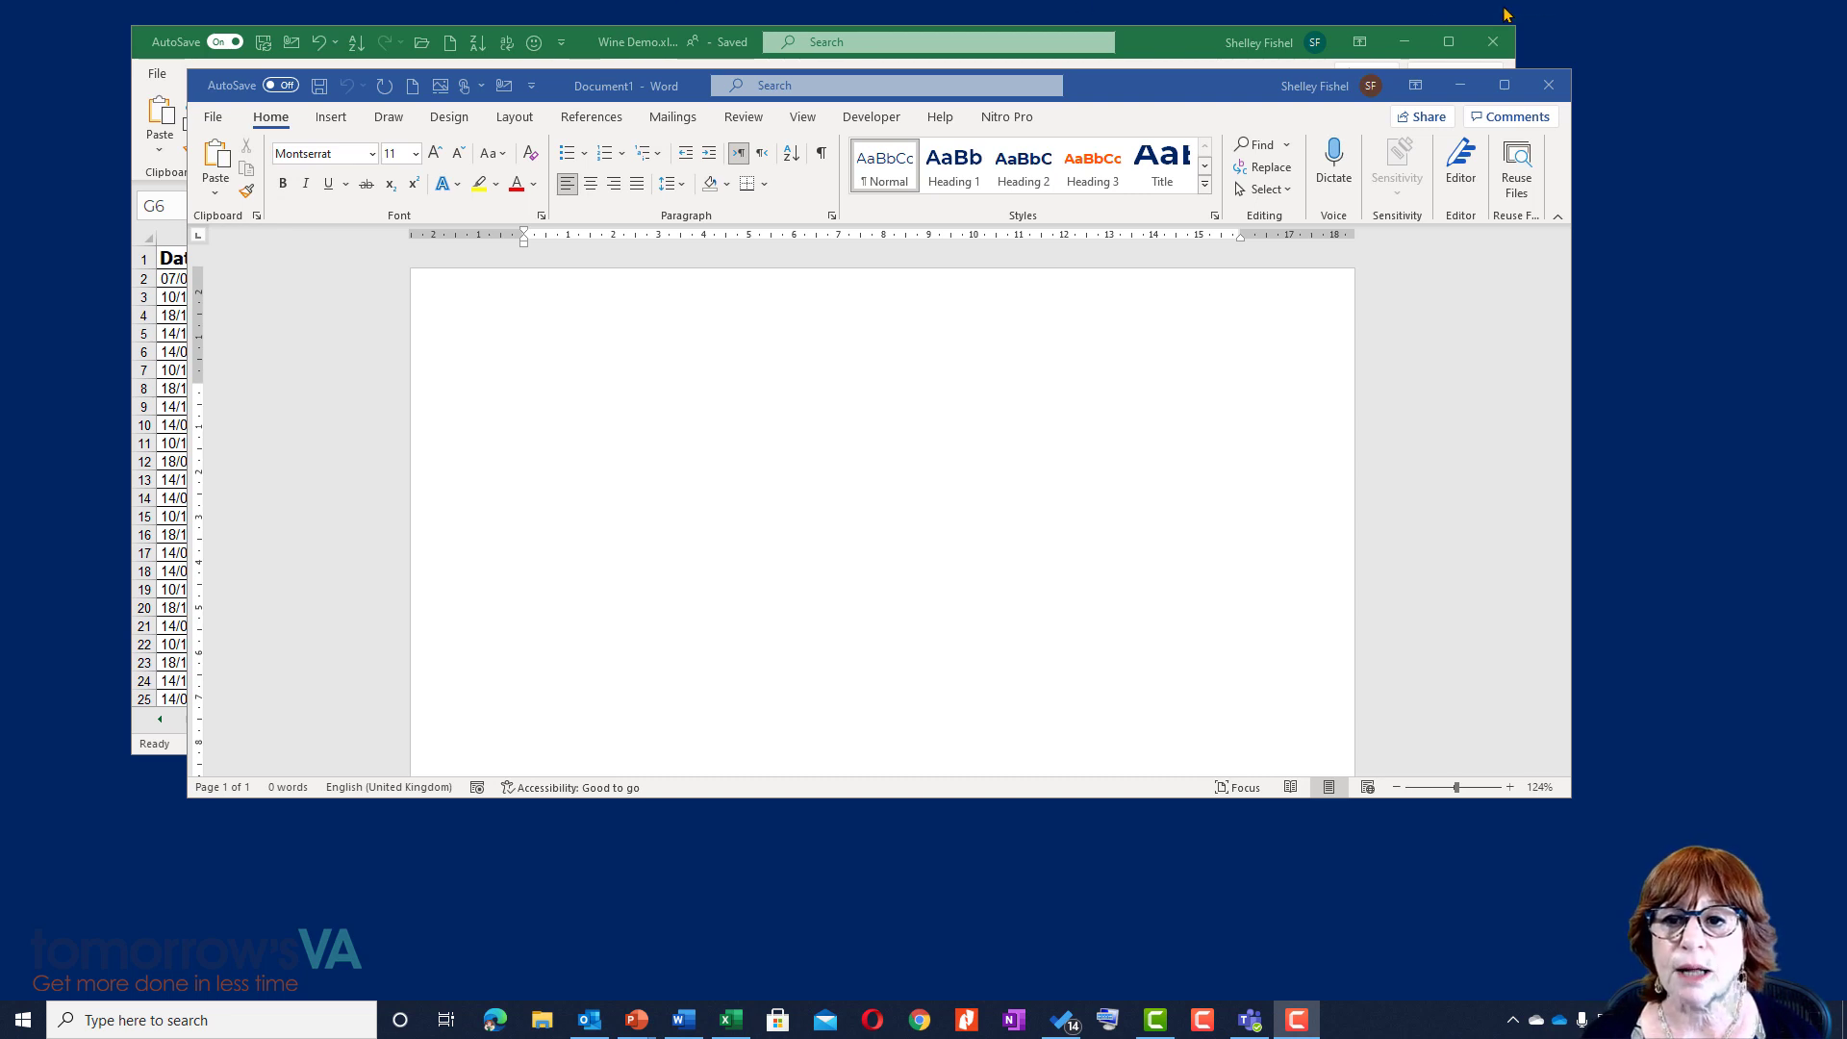
Switch to the Wine Demo.xlsx workbook in Excel and maximize its window
left_click(1150, 46)
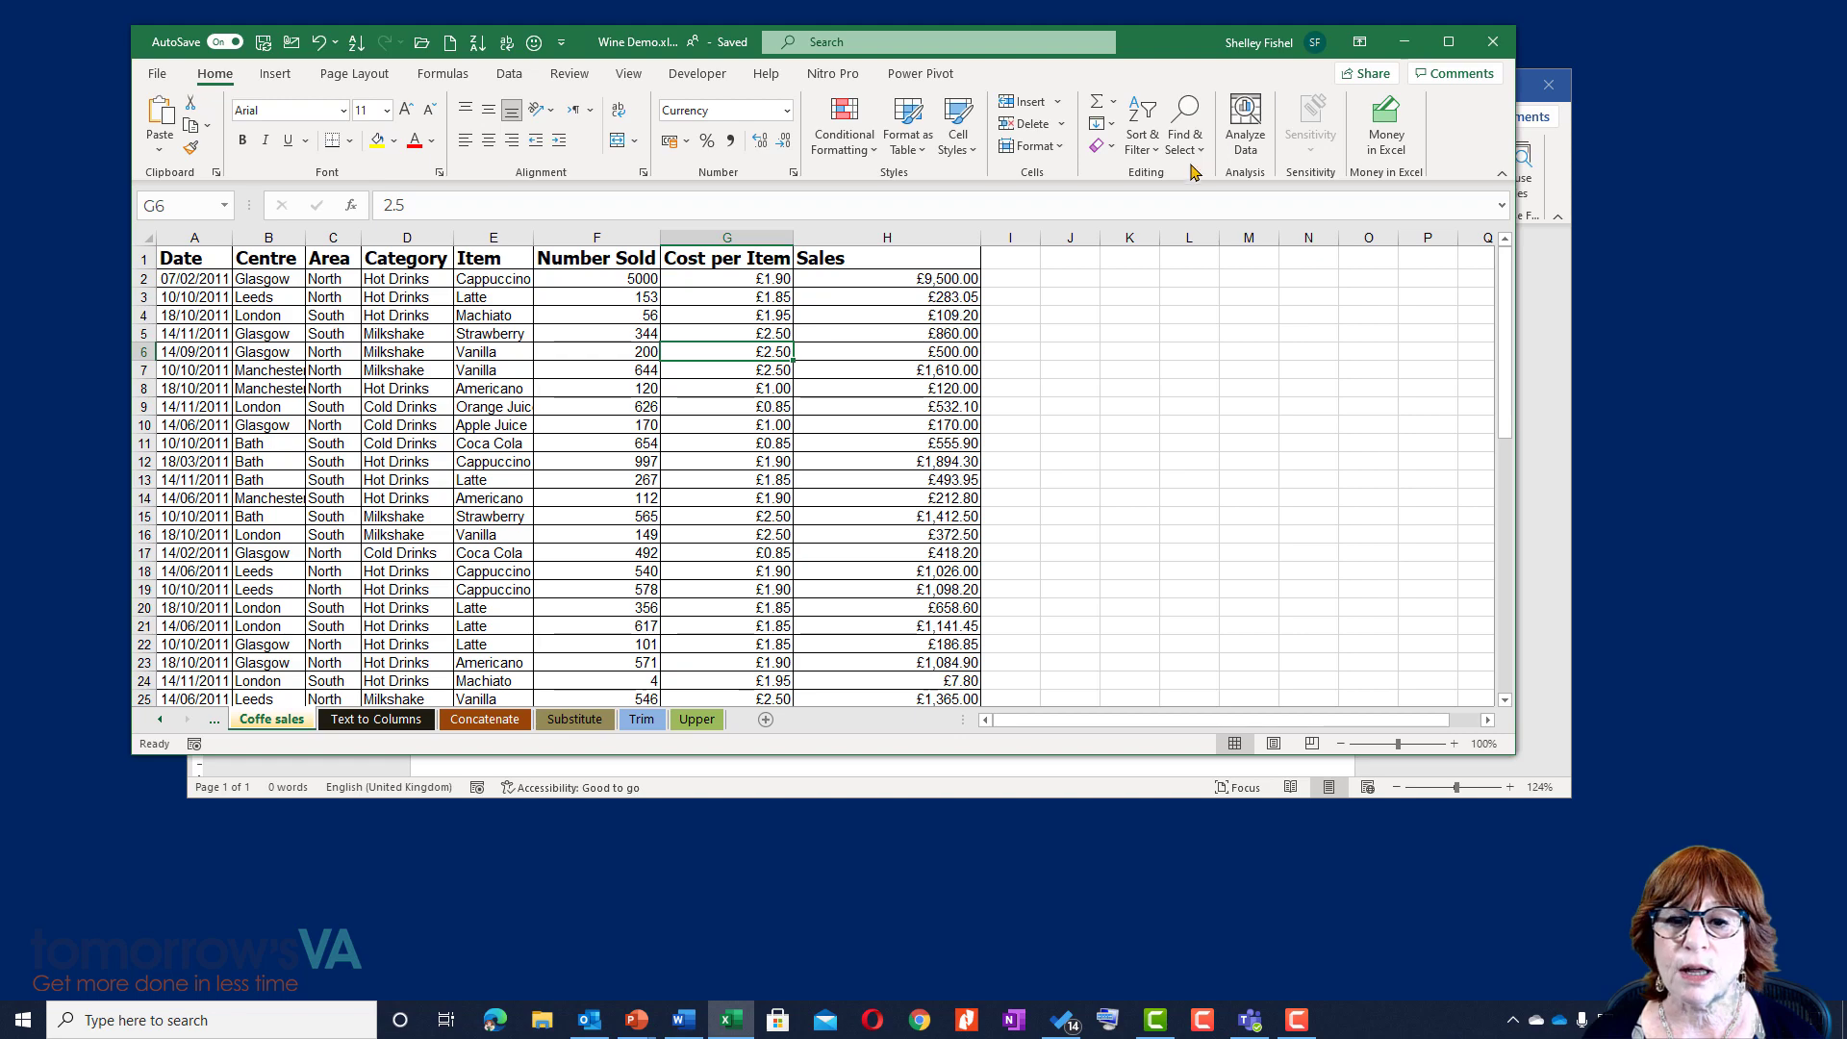
left_click(1448, 42)
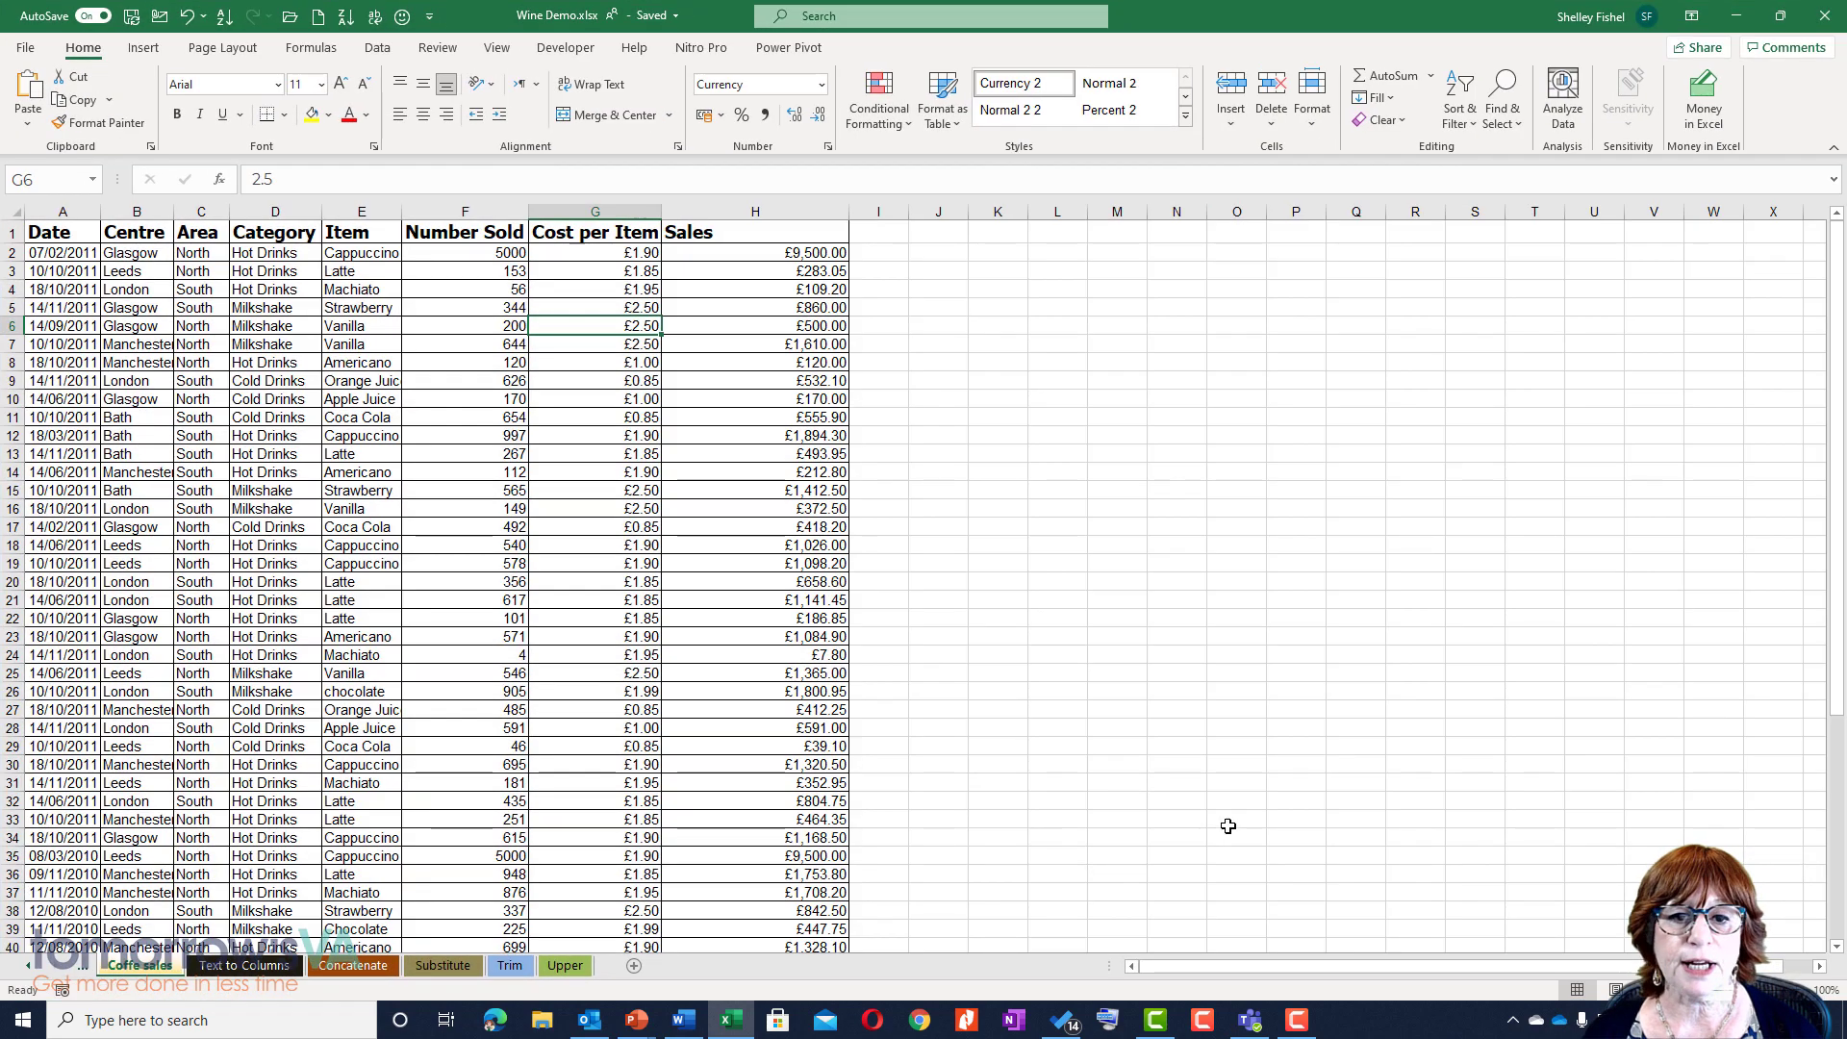
Look through the coffee sales rows and examine the Number Sold and Sales total formulas in row 56
scroll(1055, 577, "down", 5)
scroll(1056, 577, "up", 5)
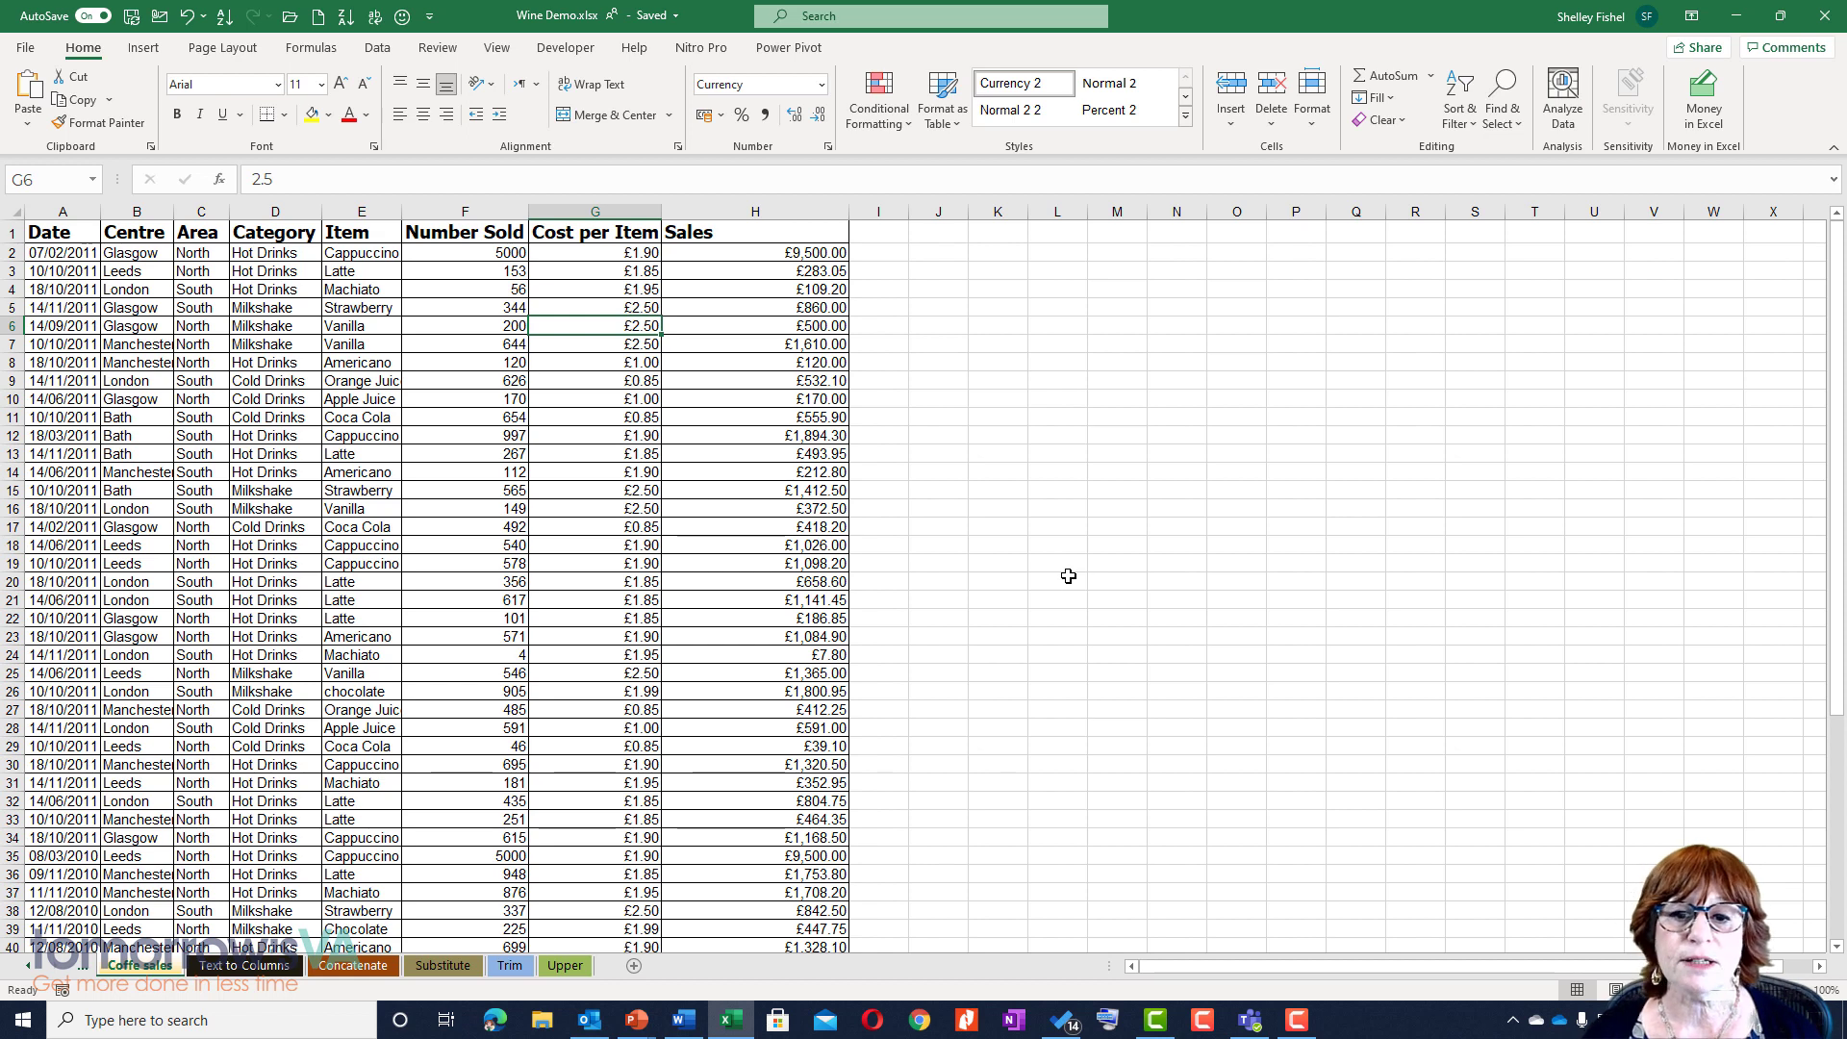
scroll(1074, 580, "down", 6)
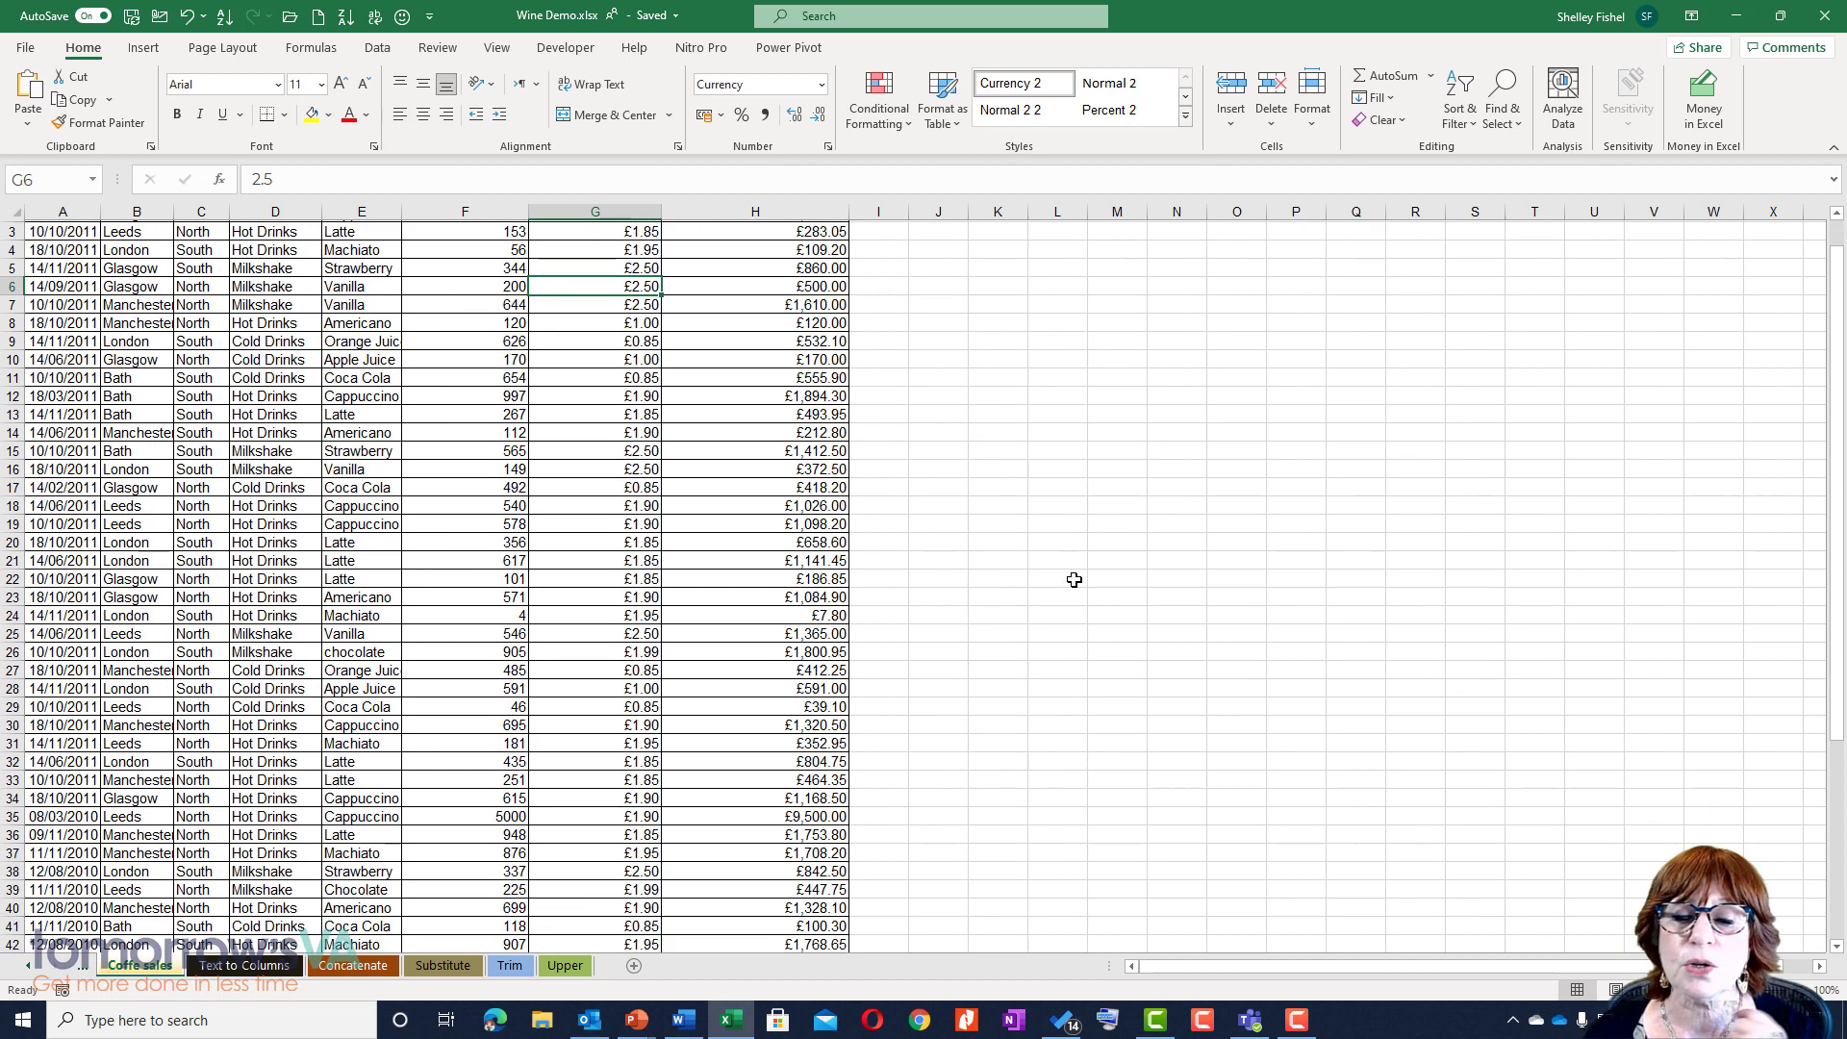
scroll(1074, 580, "up", 6)
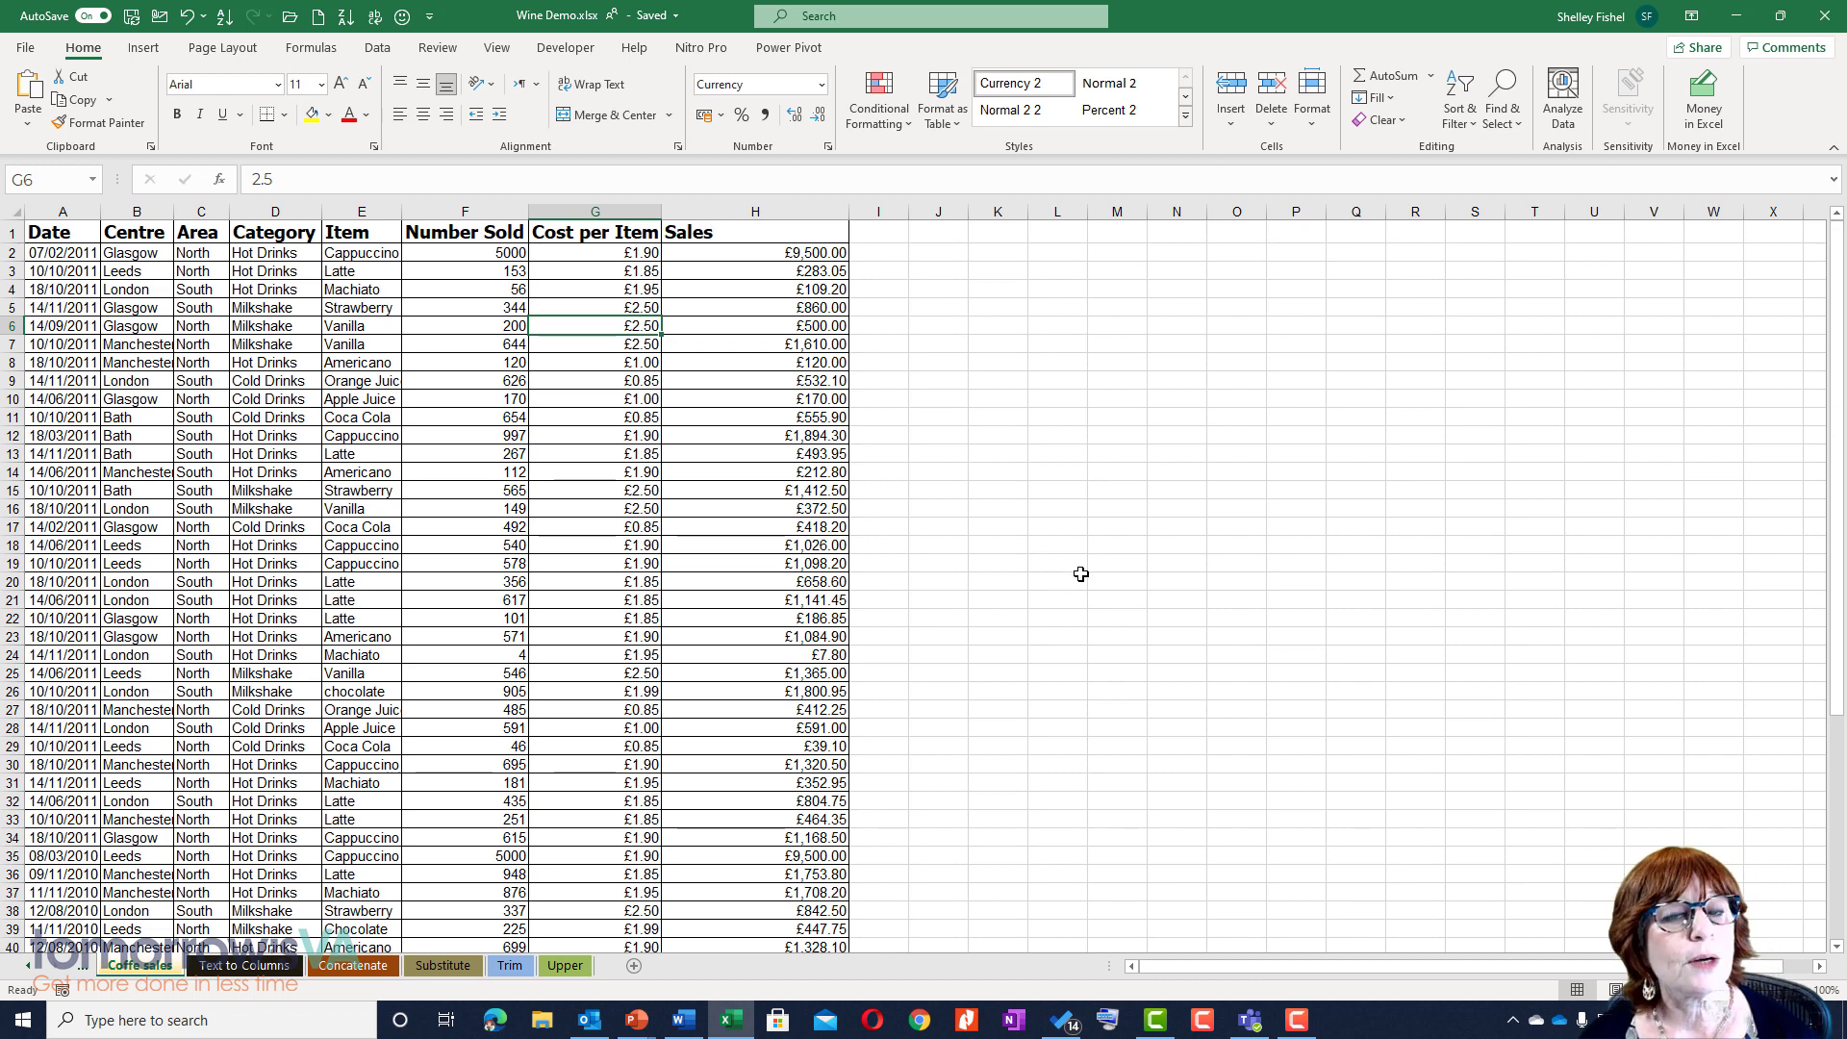
scroll(502, 645, "down", 8)
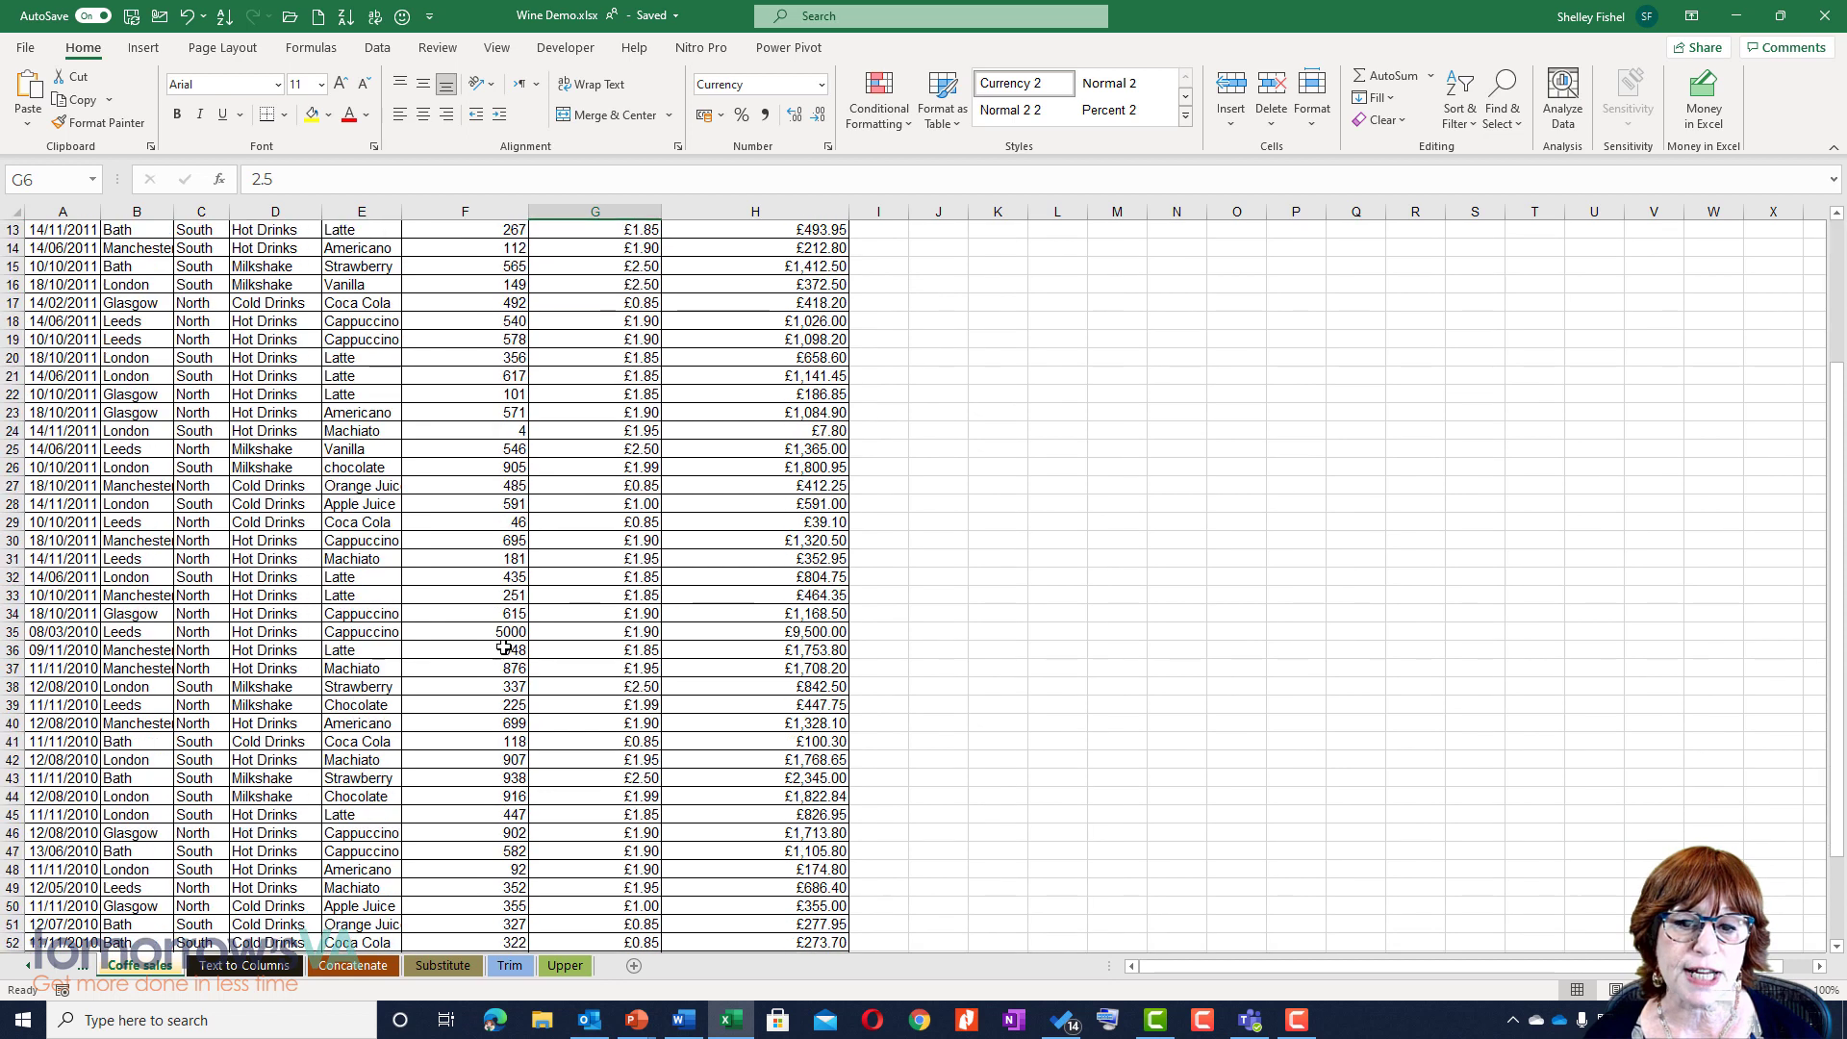
scroll(501, 644, "down", 2)
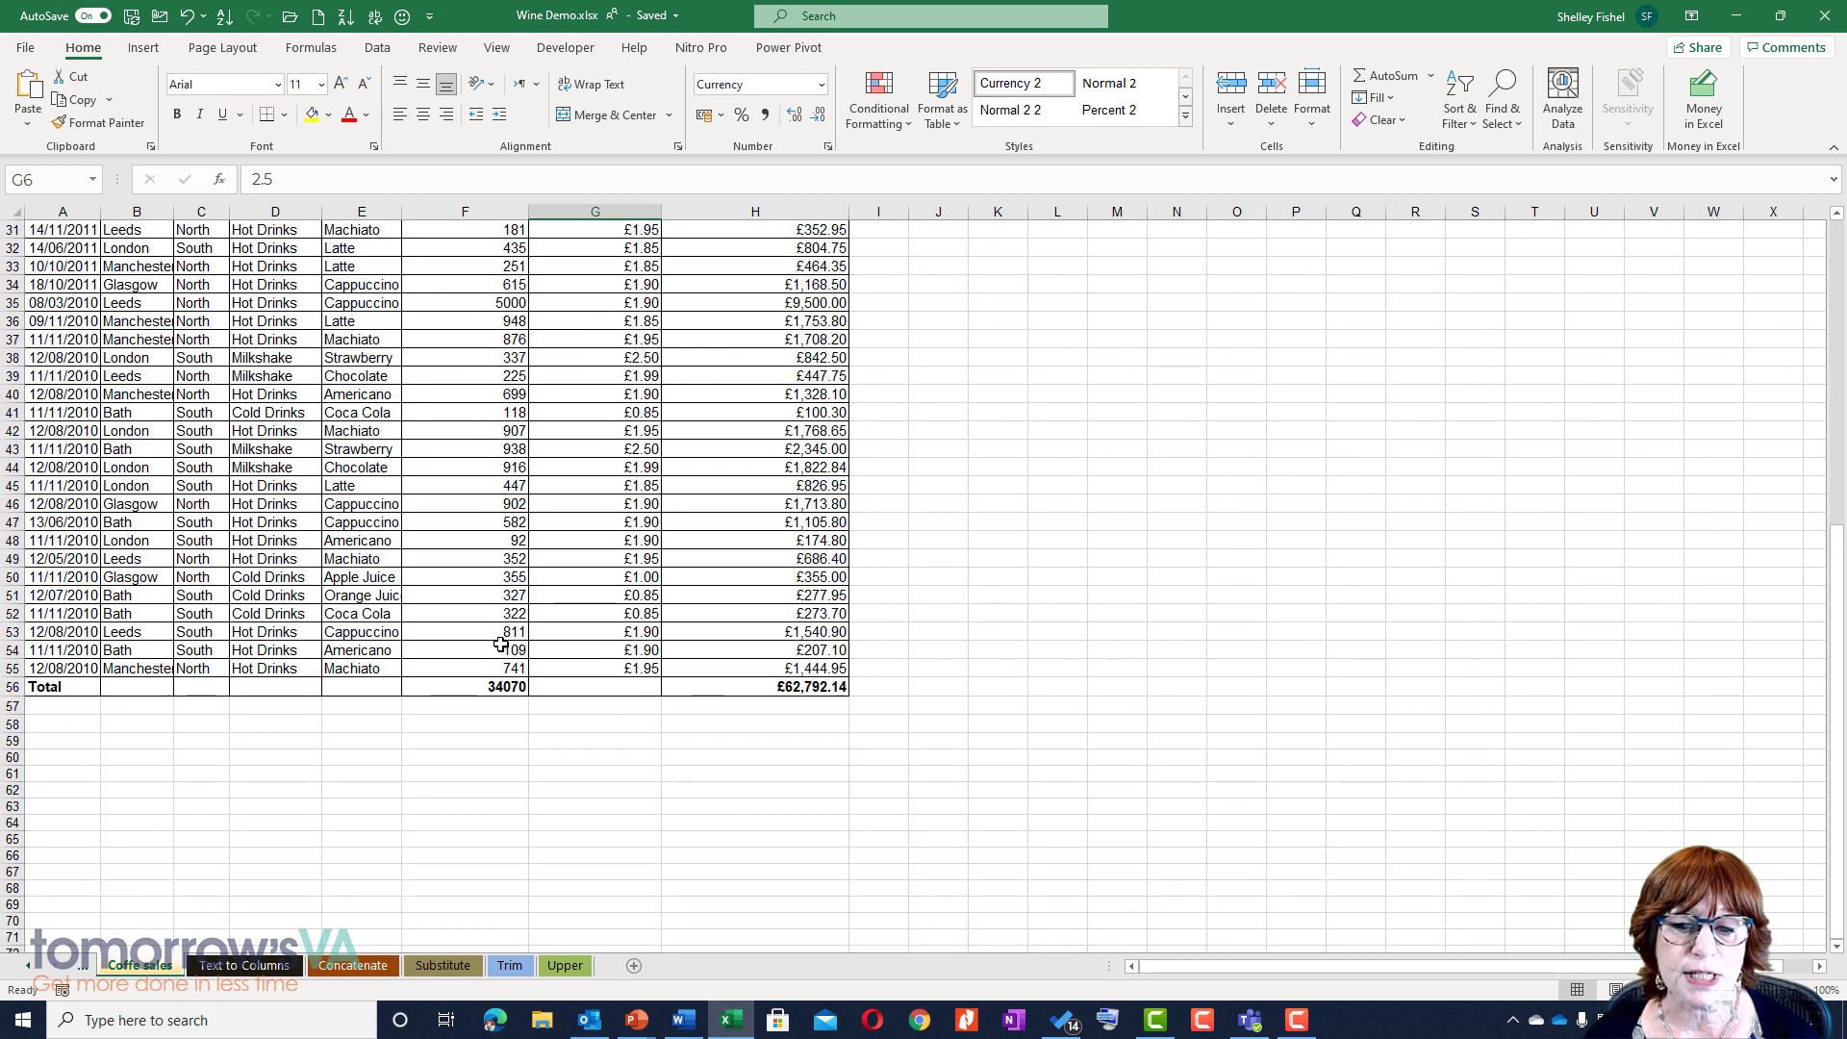
left_click(689, 692)
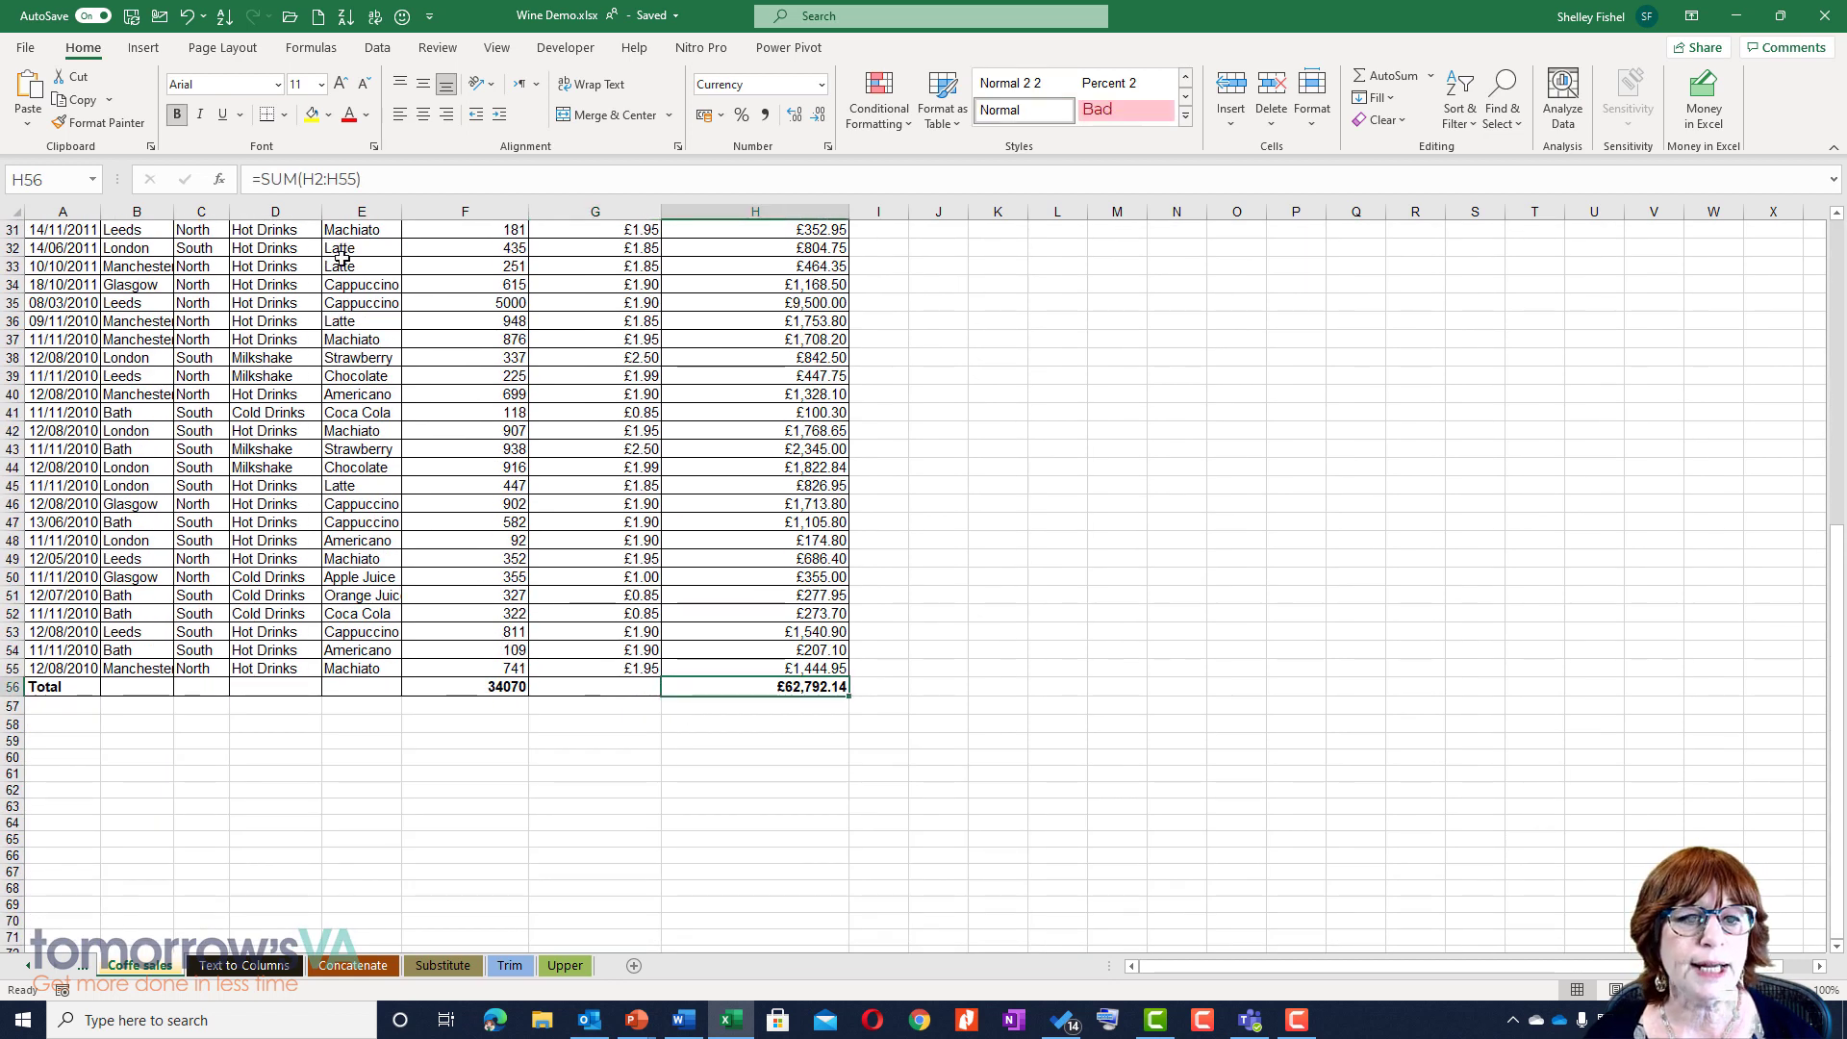
left_click(434, 684)
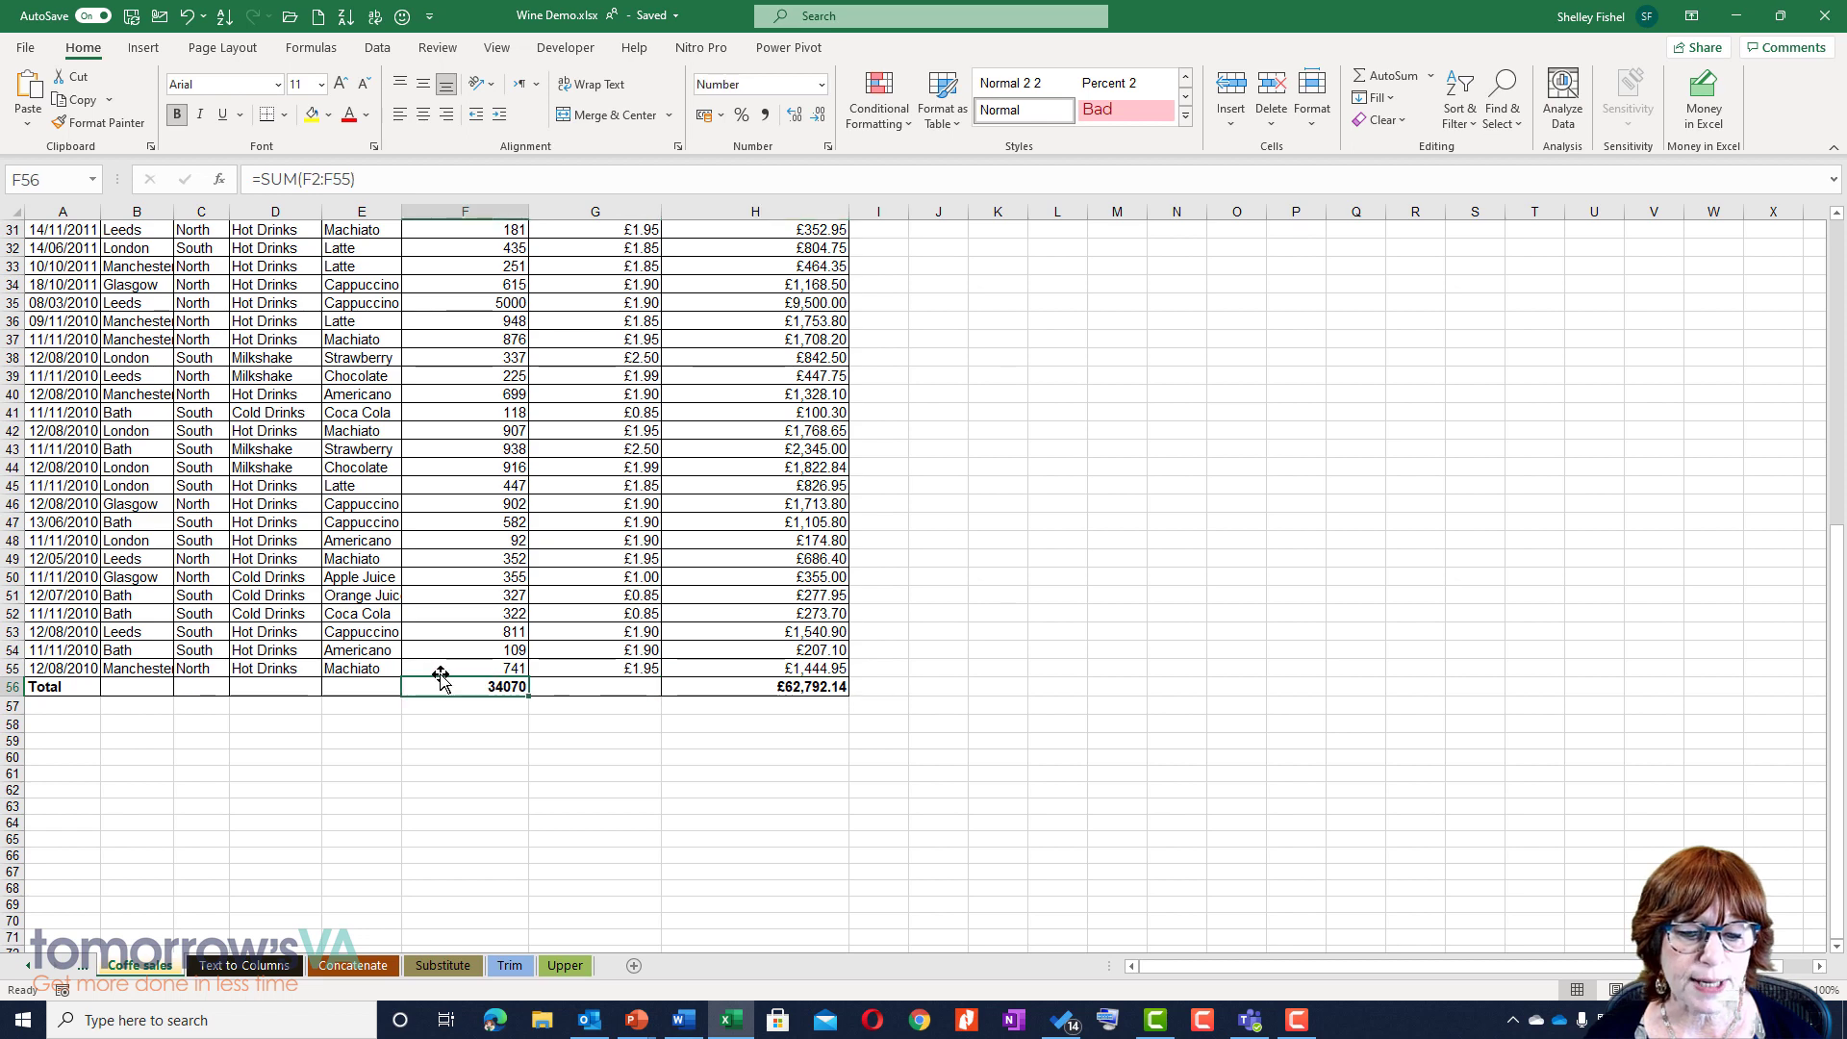
scroll(438, 654, "up", 10)
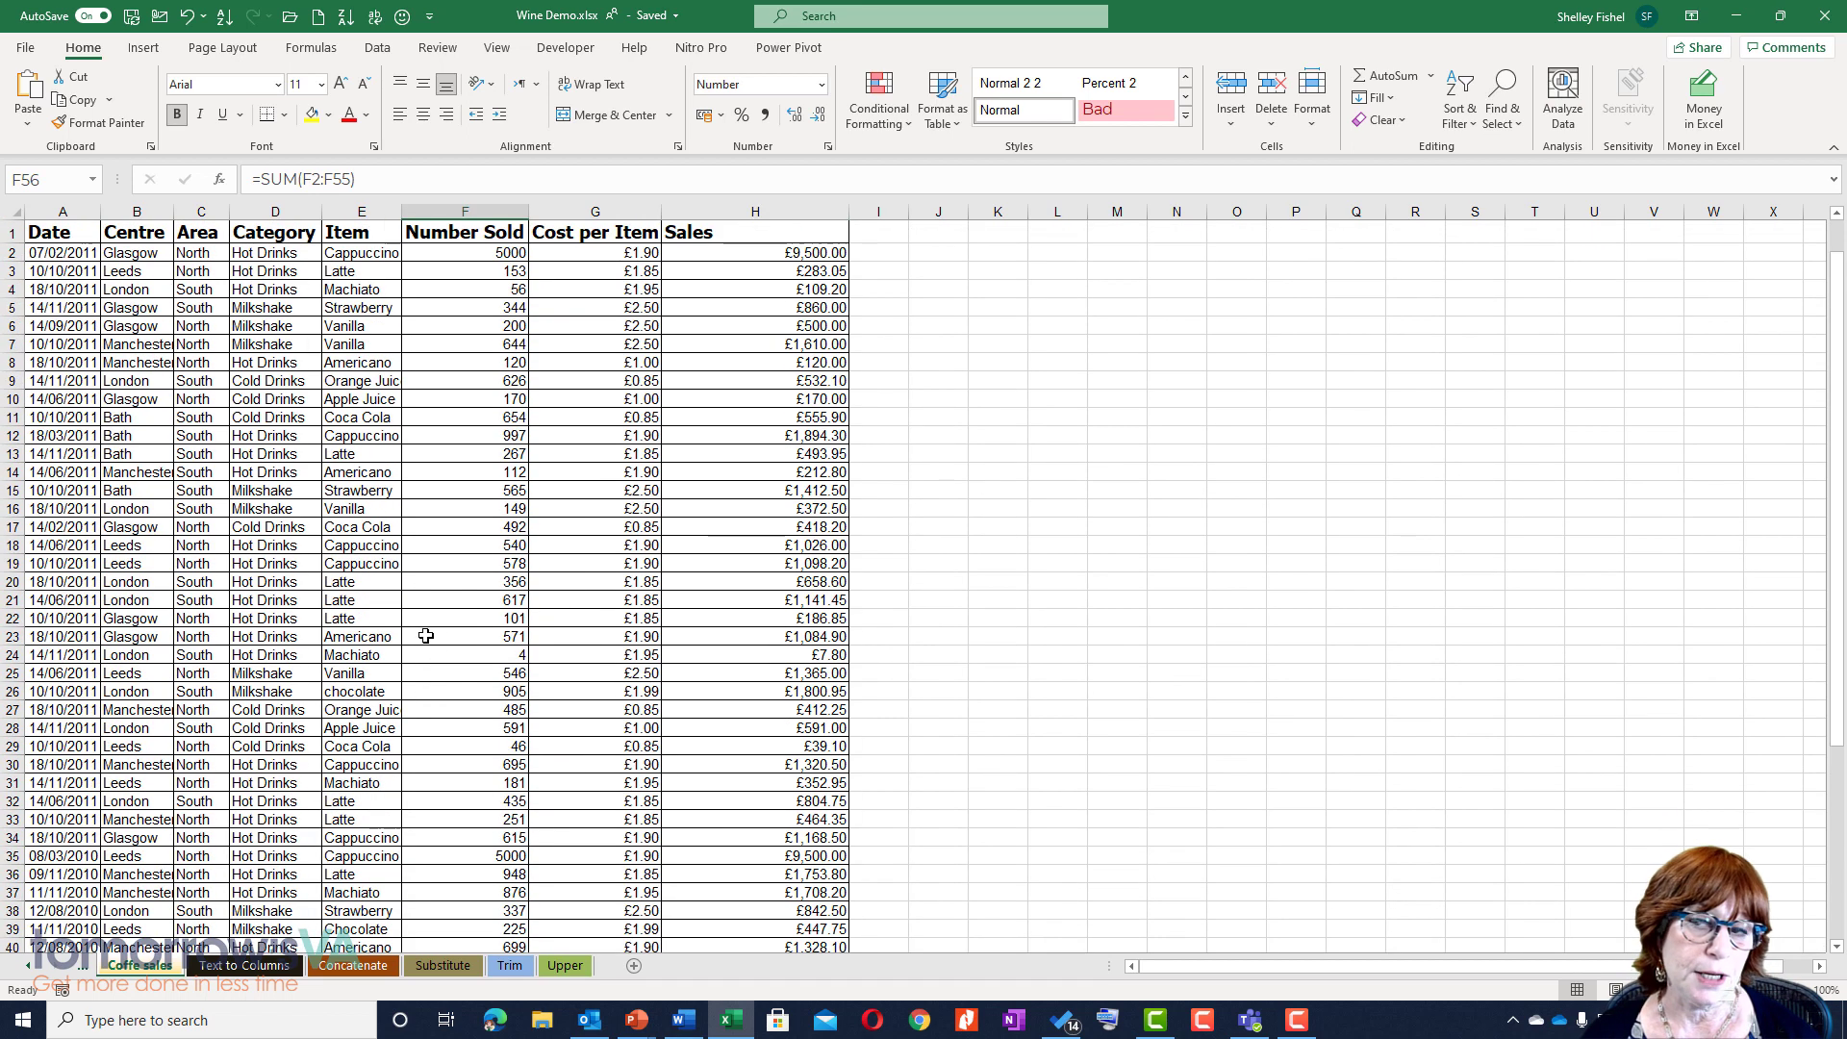
Select the whole coffee sales table from the headings through the Total row and copy it
left_click(439, 585)
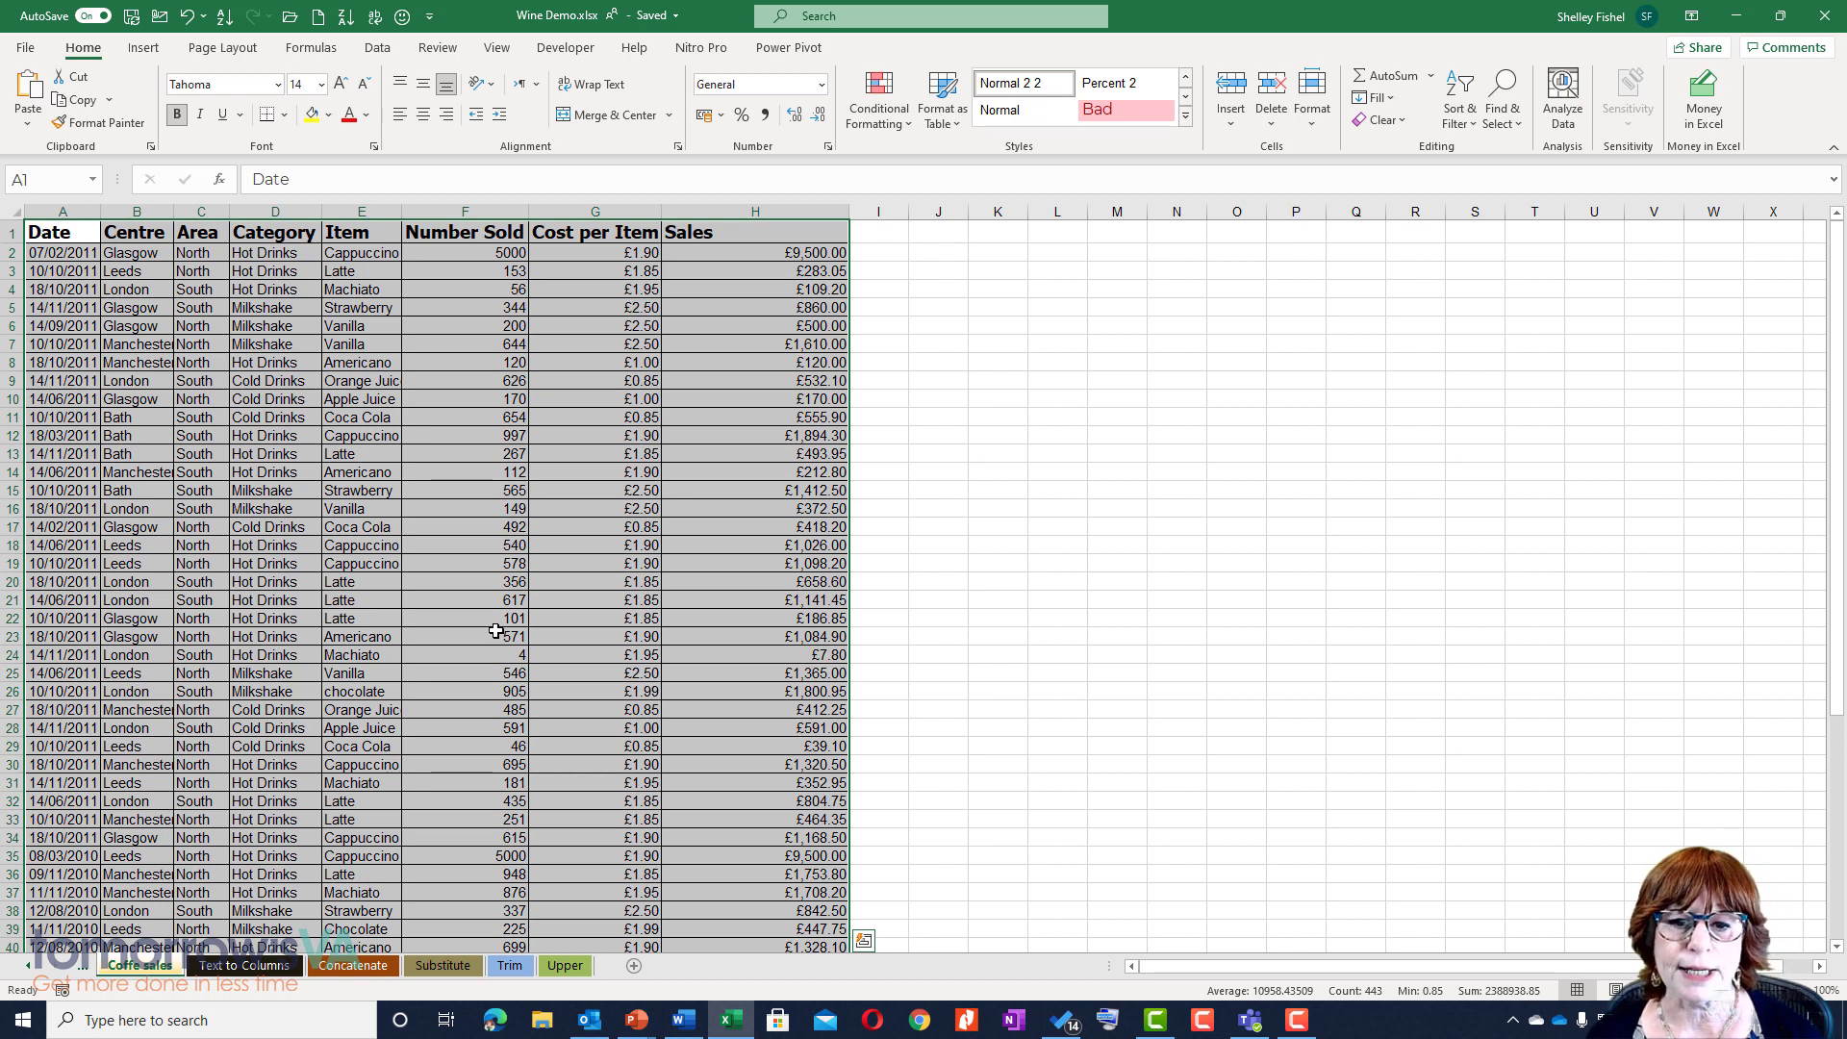
scroll(481, 623, "down", 9)
scroll(496, 619, "up", 2)
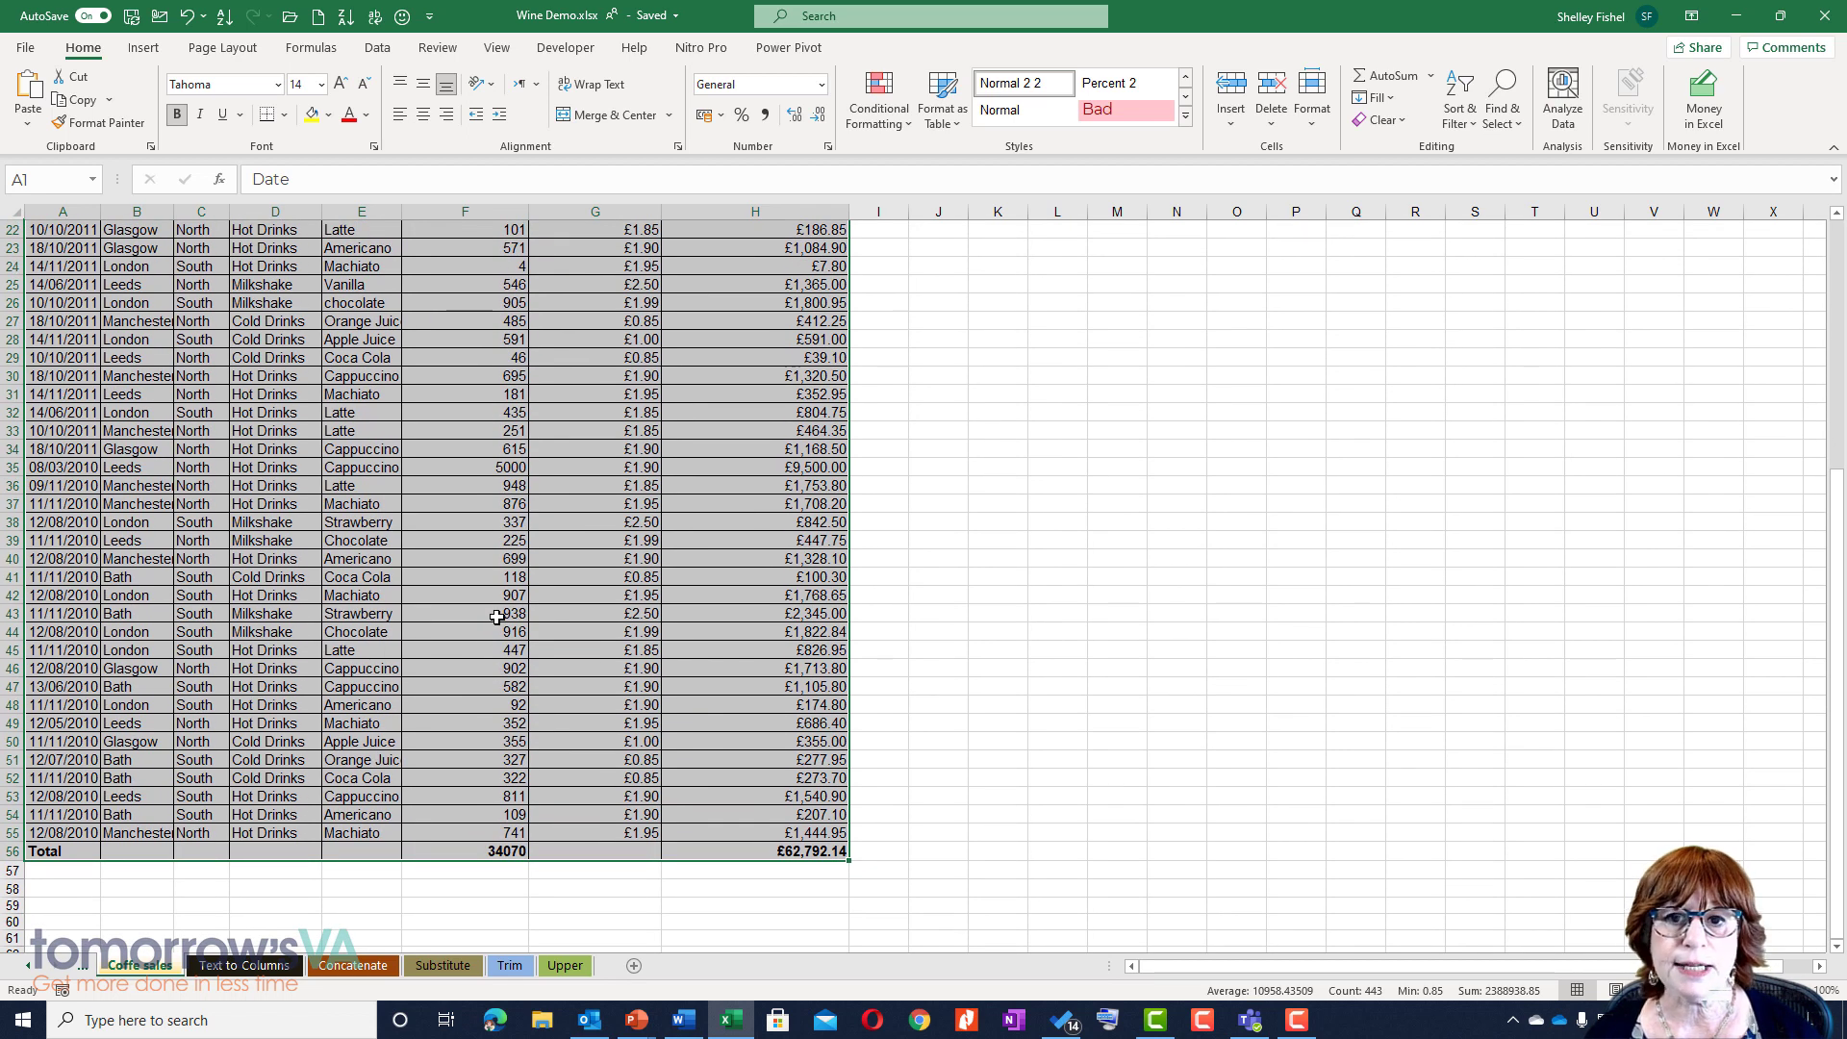
scroll(494, 619, "up", 7)
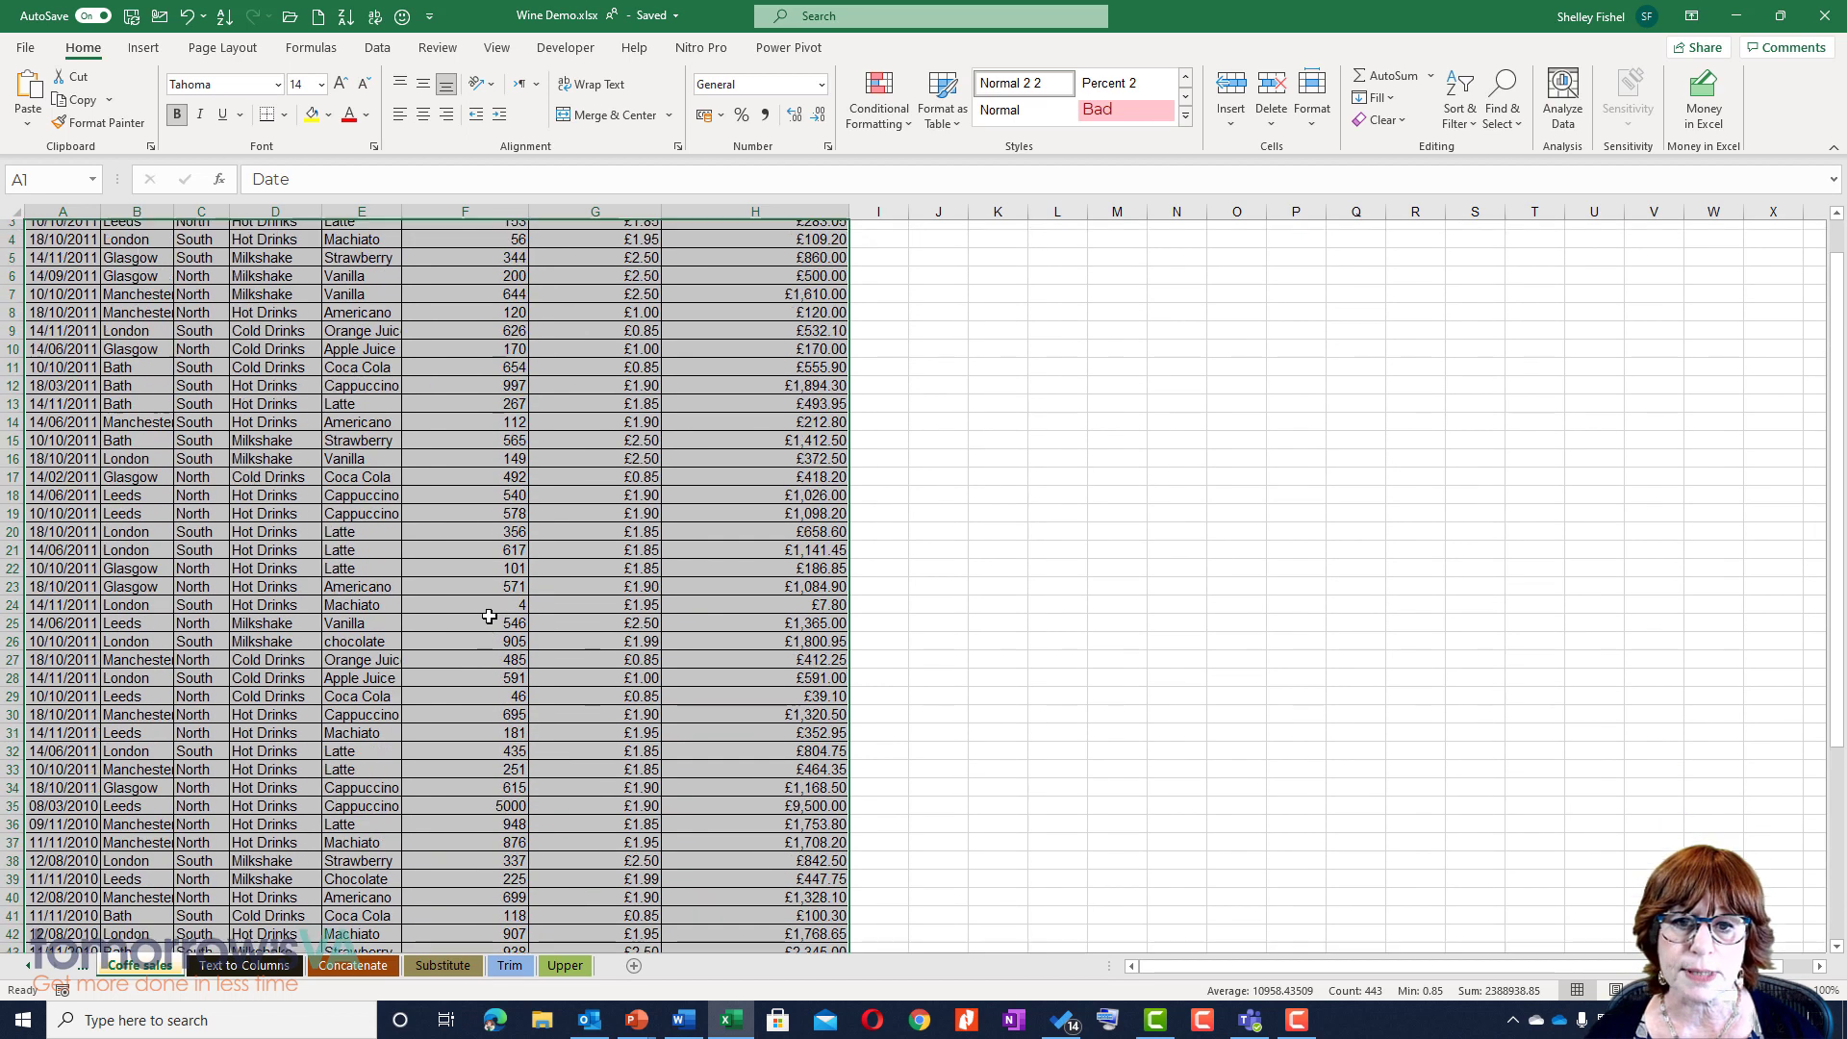
key("ctrl+c")
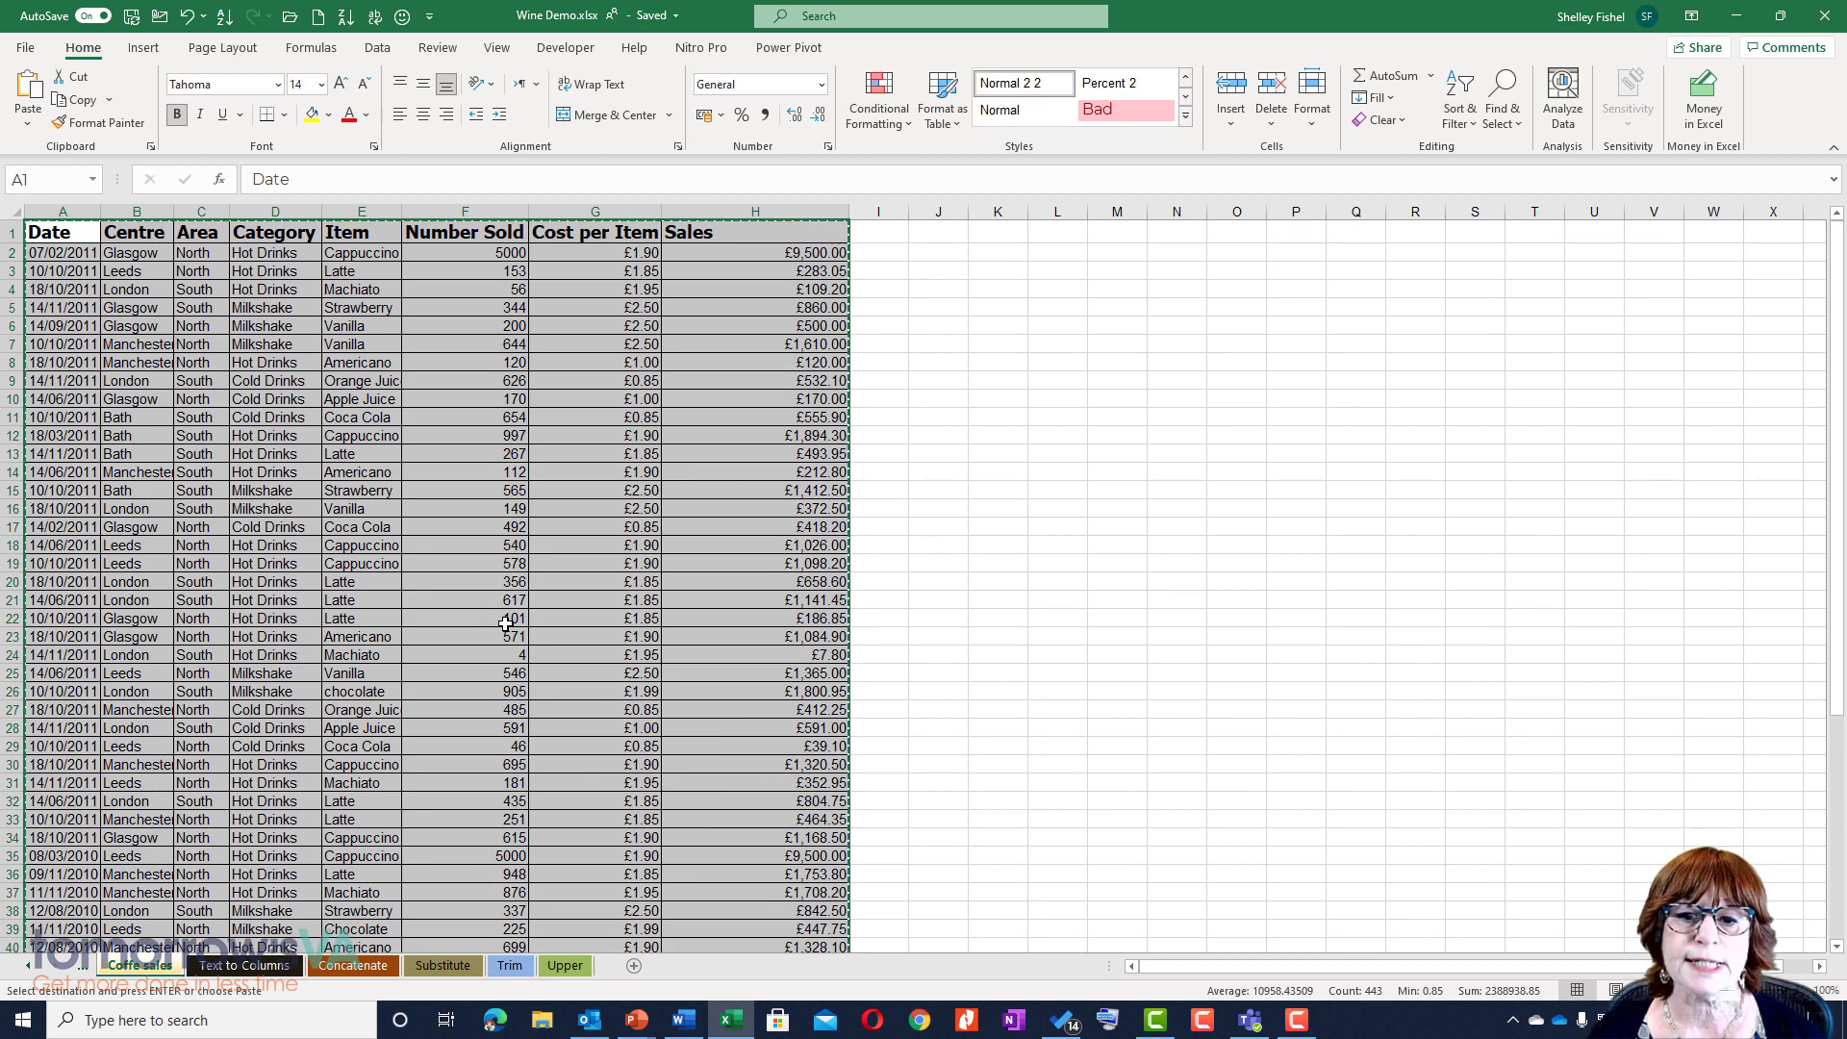
Switch to the blank Document1 in Word, maximize its window and paste the copied coffee sales table
left_click(683, 1020)
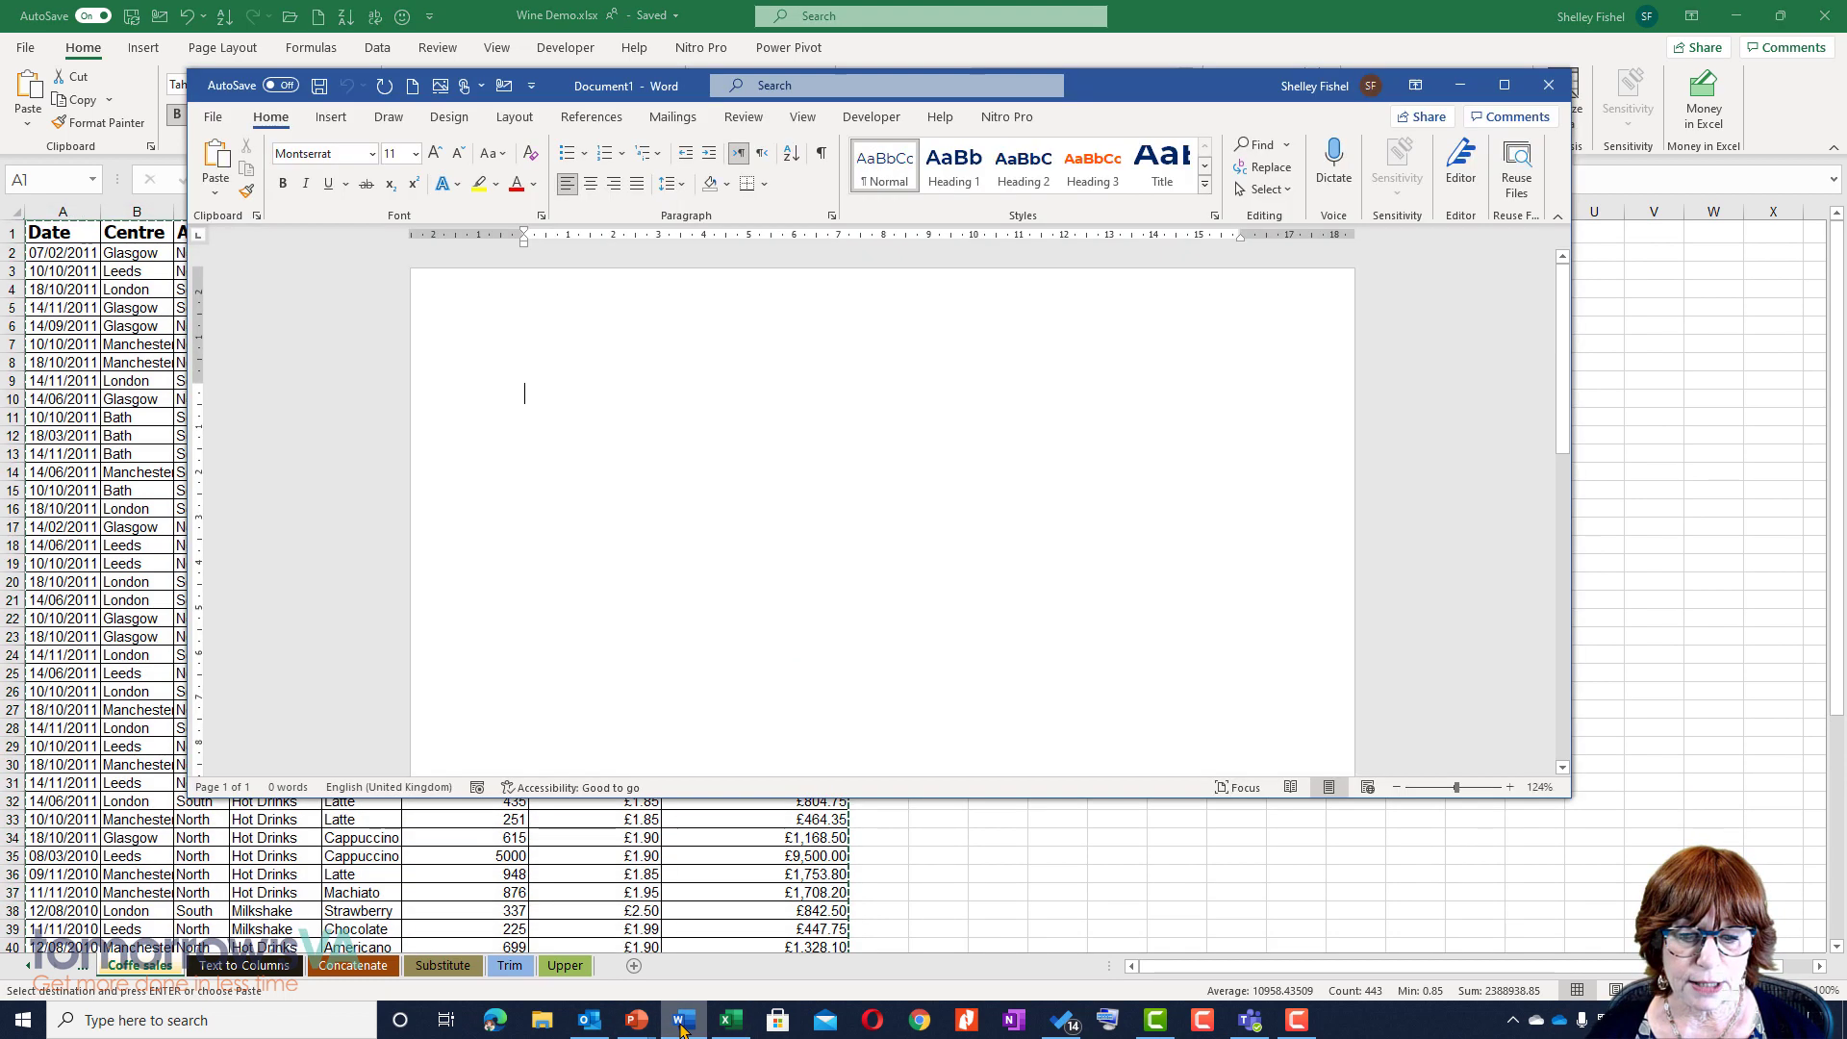
left_click(1505, 86)
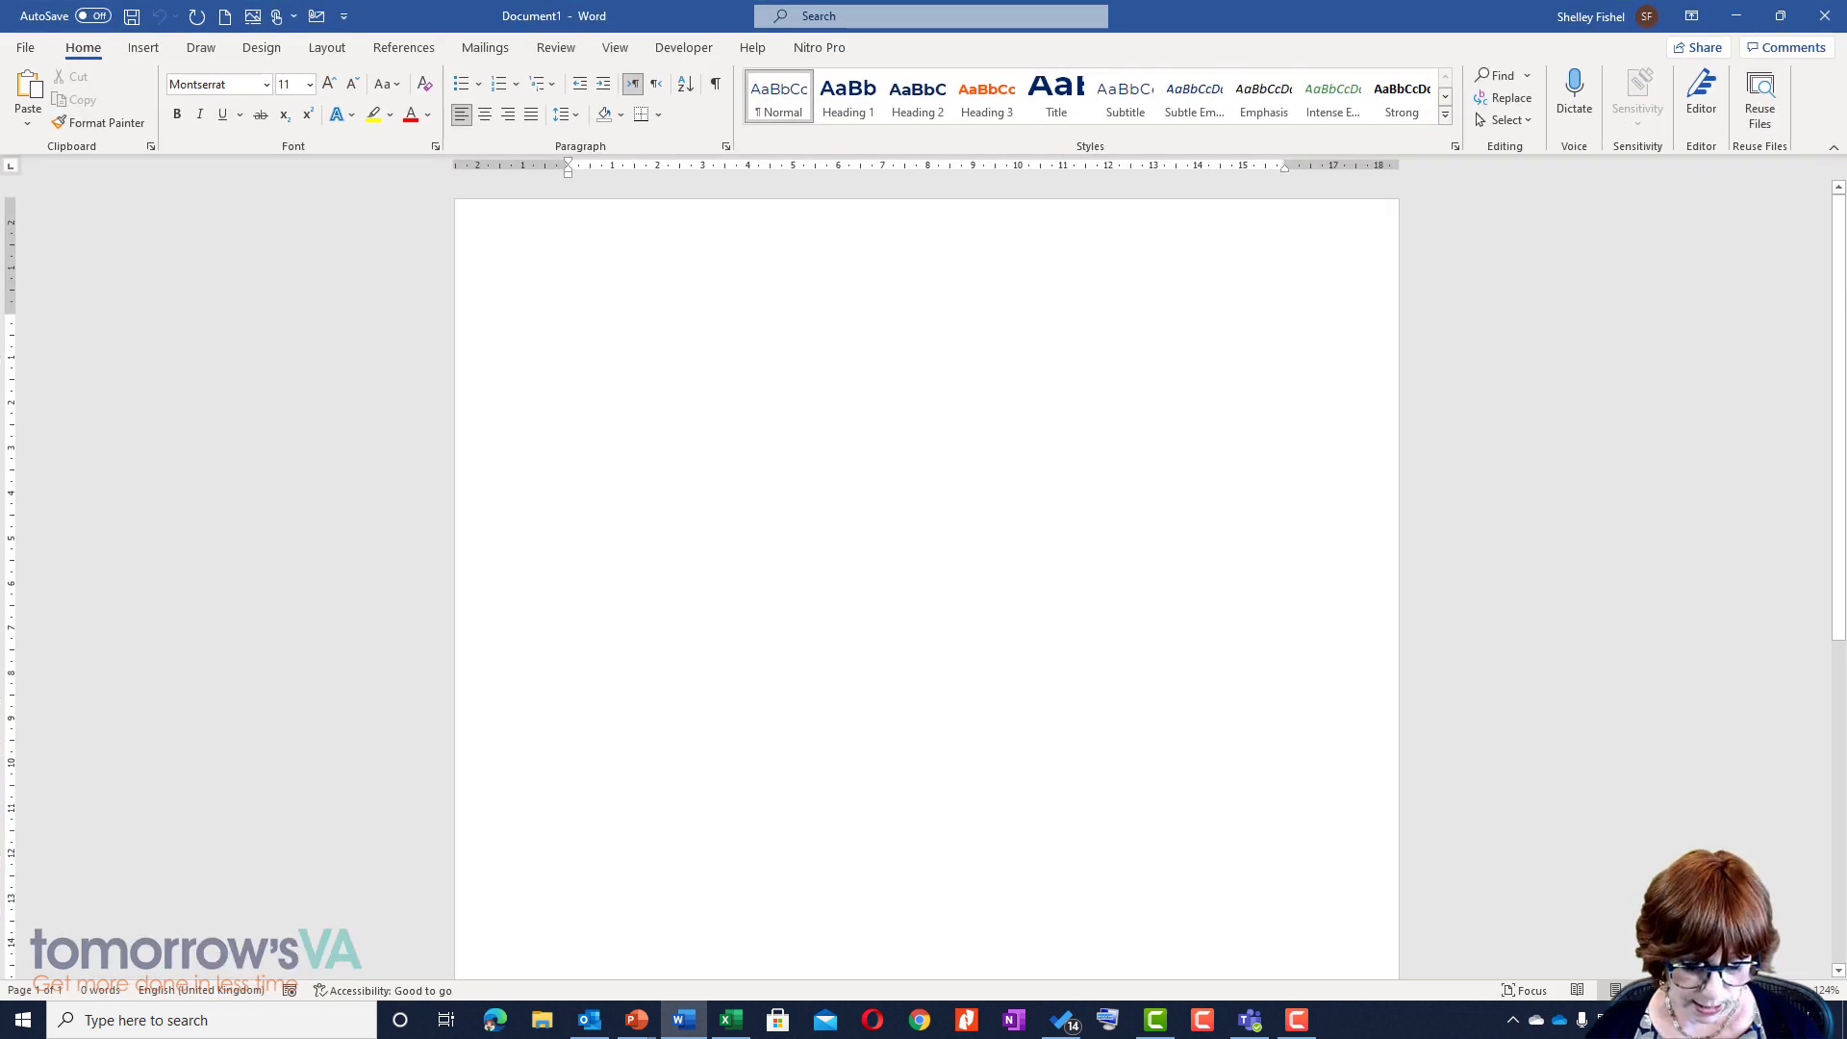
key("ctrl+v")
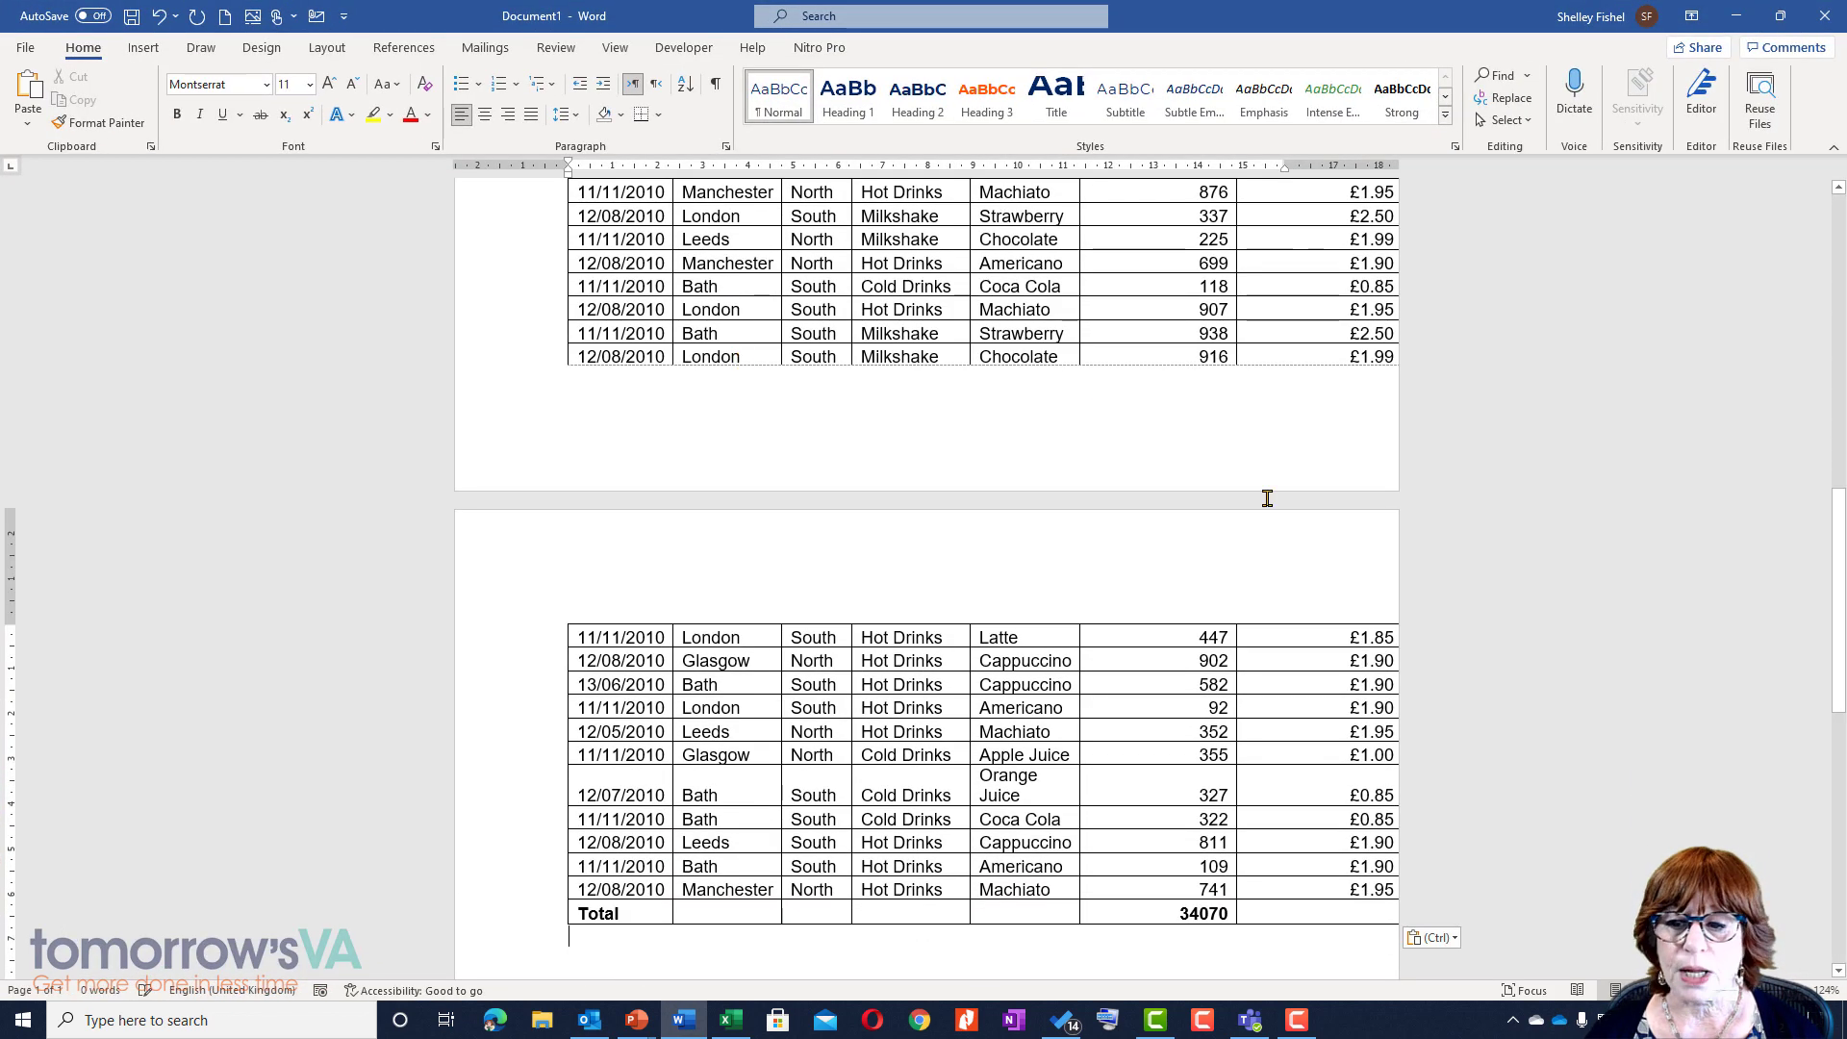
scroll(1504, 534, "up", 3)
scroll(1504, 534, "up", 10)
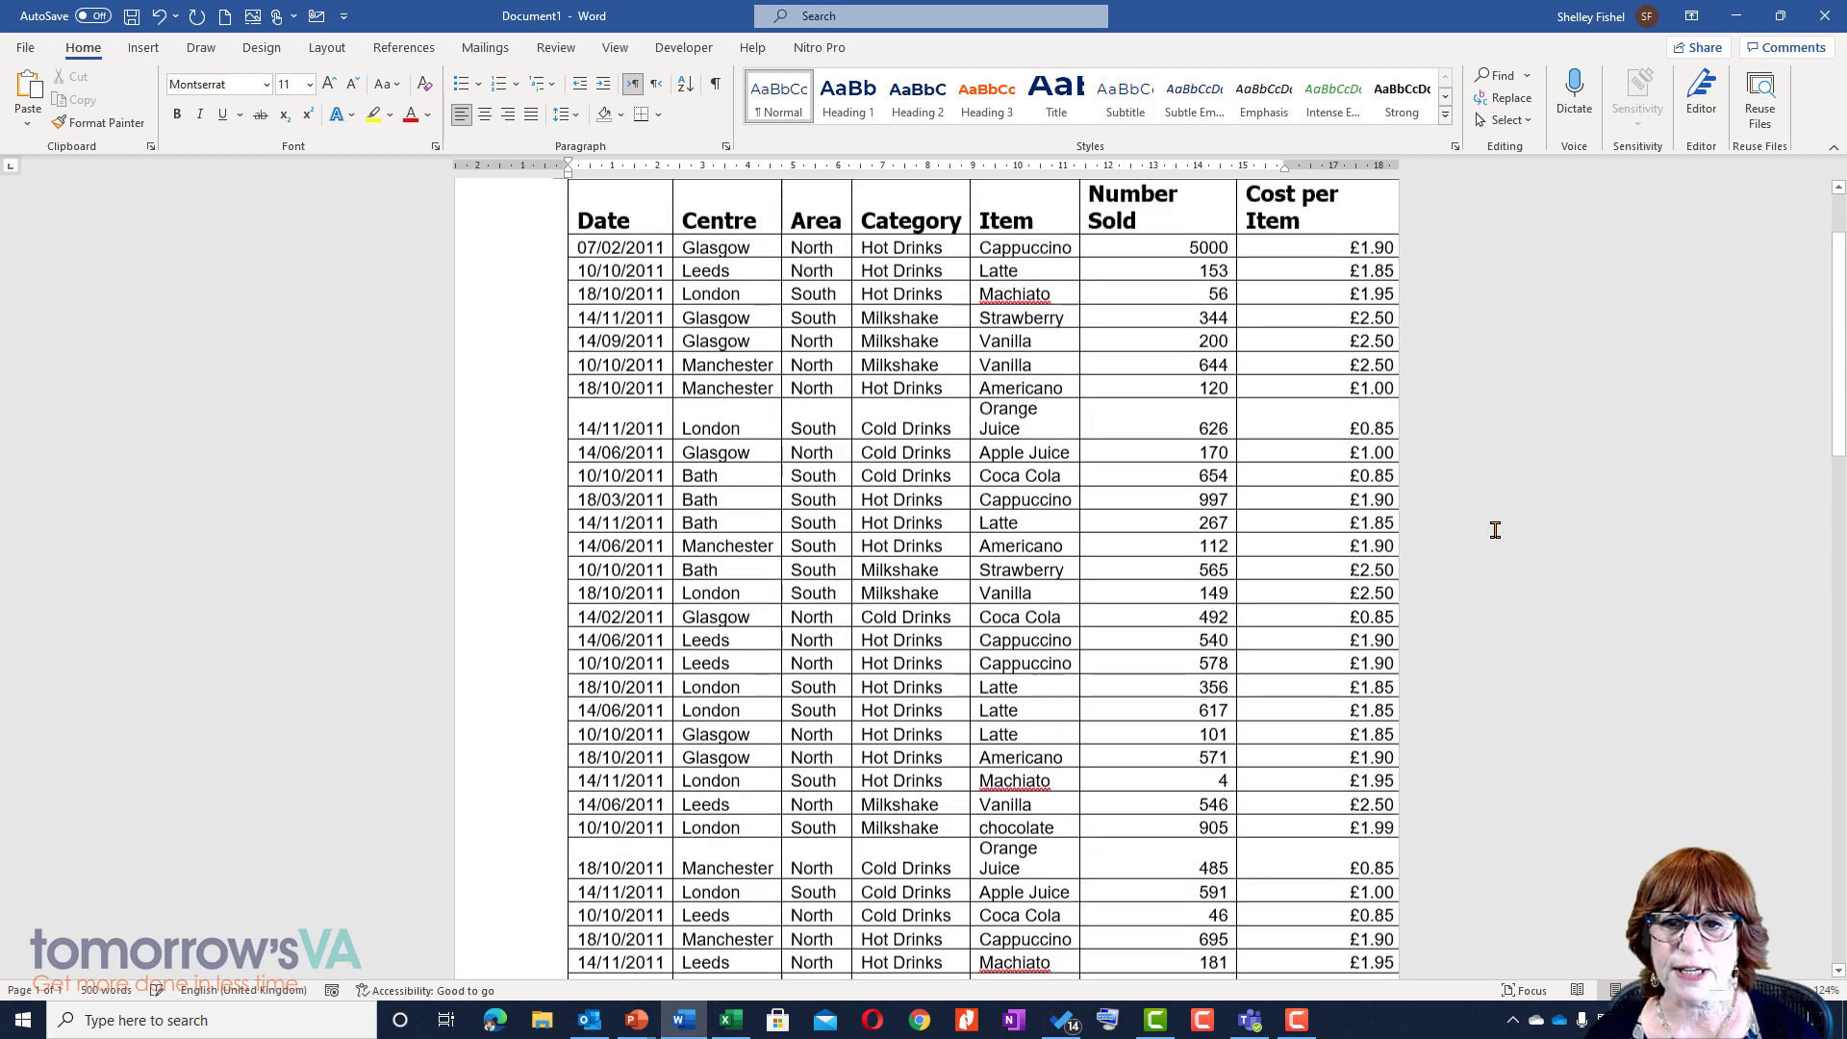
scroll(1496, 531, "down", 2)
scroll(1494, 530, "down", 15)
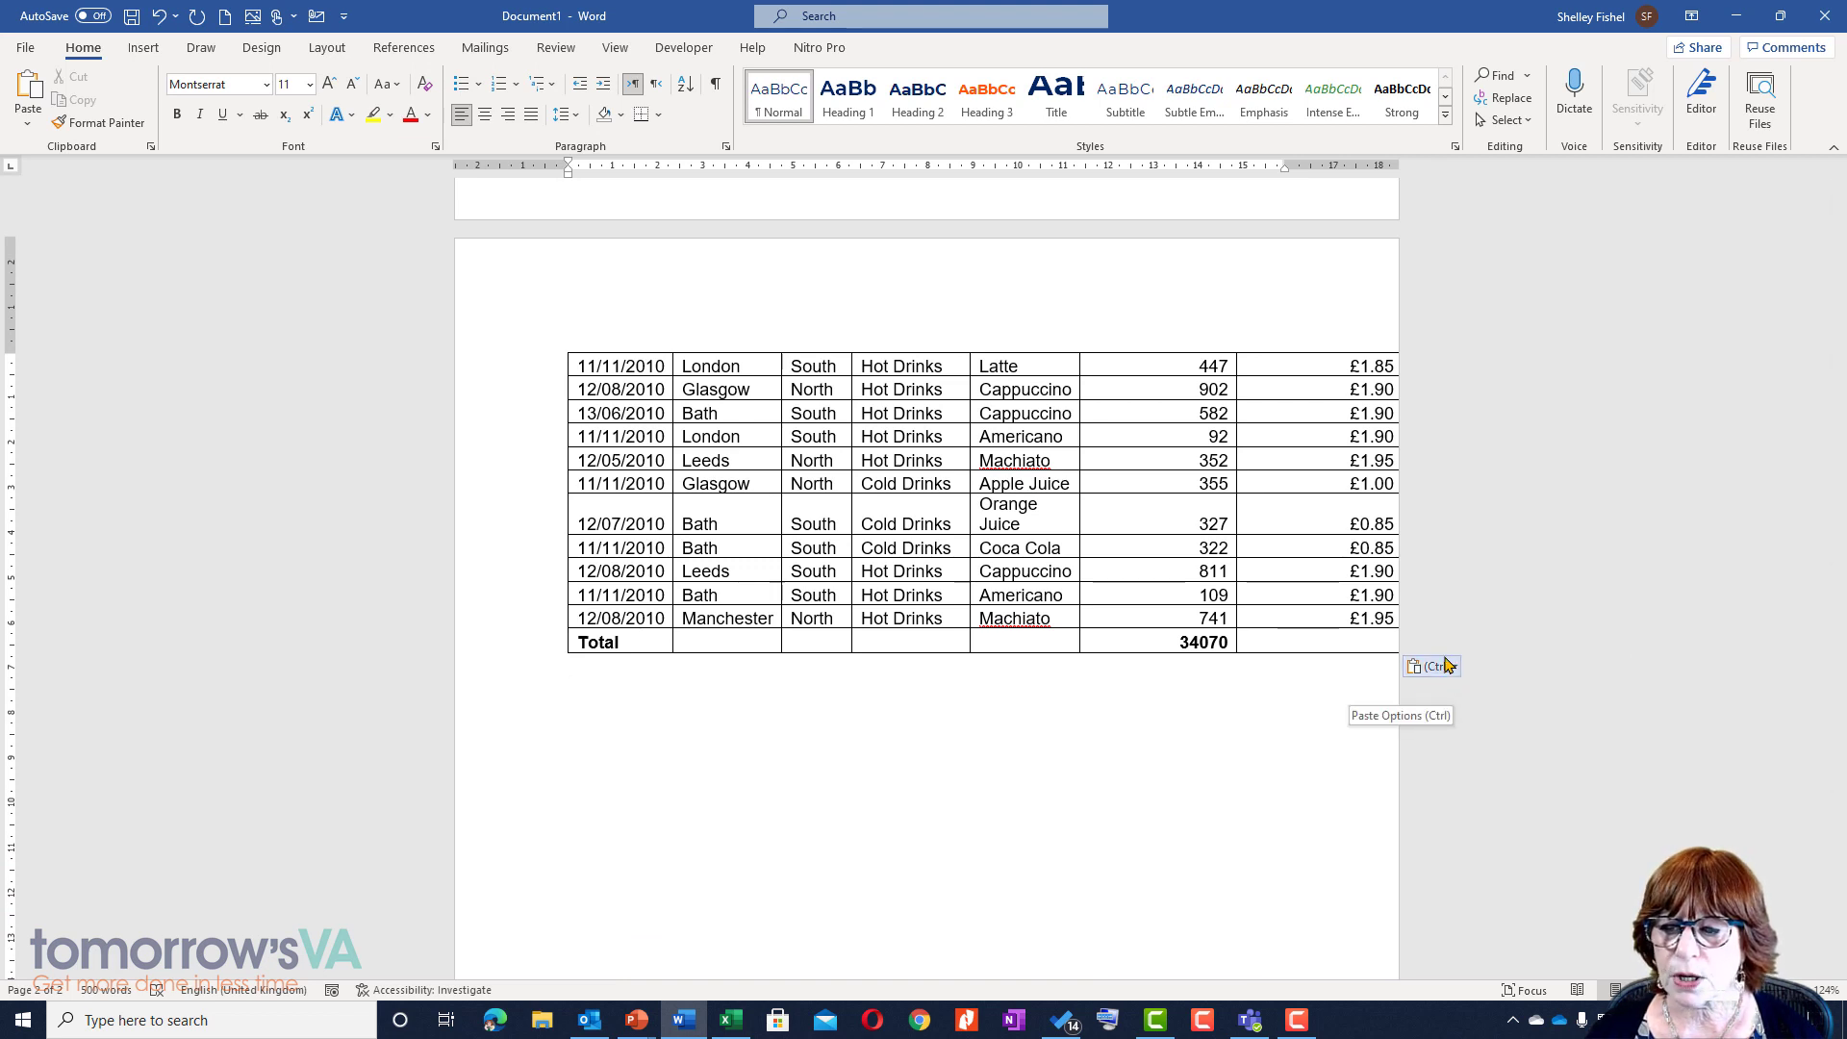
Change the paste option of the coffee sales table to link to the workbook and use destination styles
left_click(1433, 666)
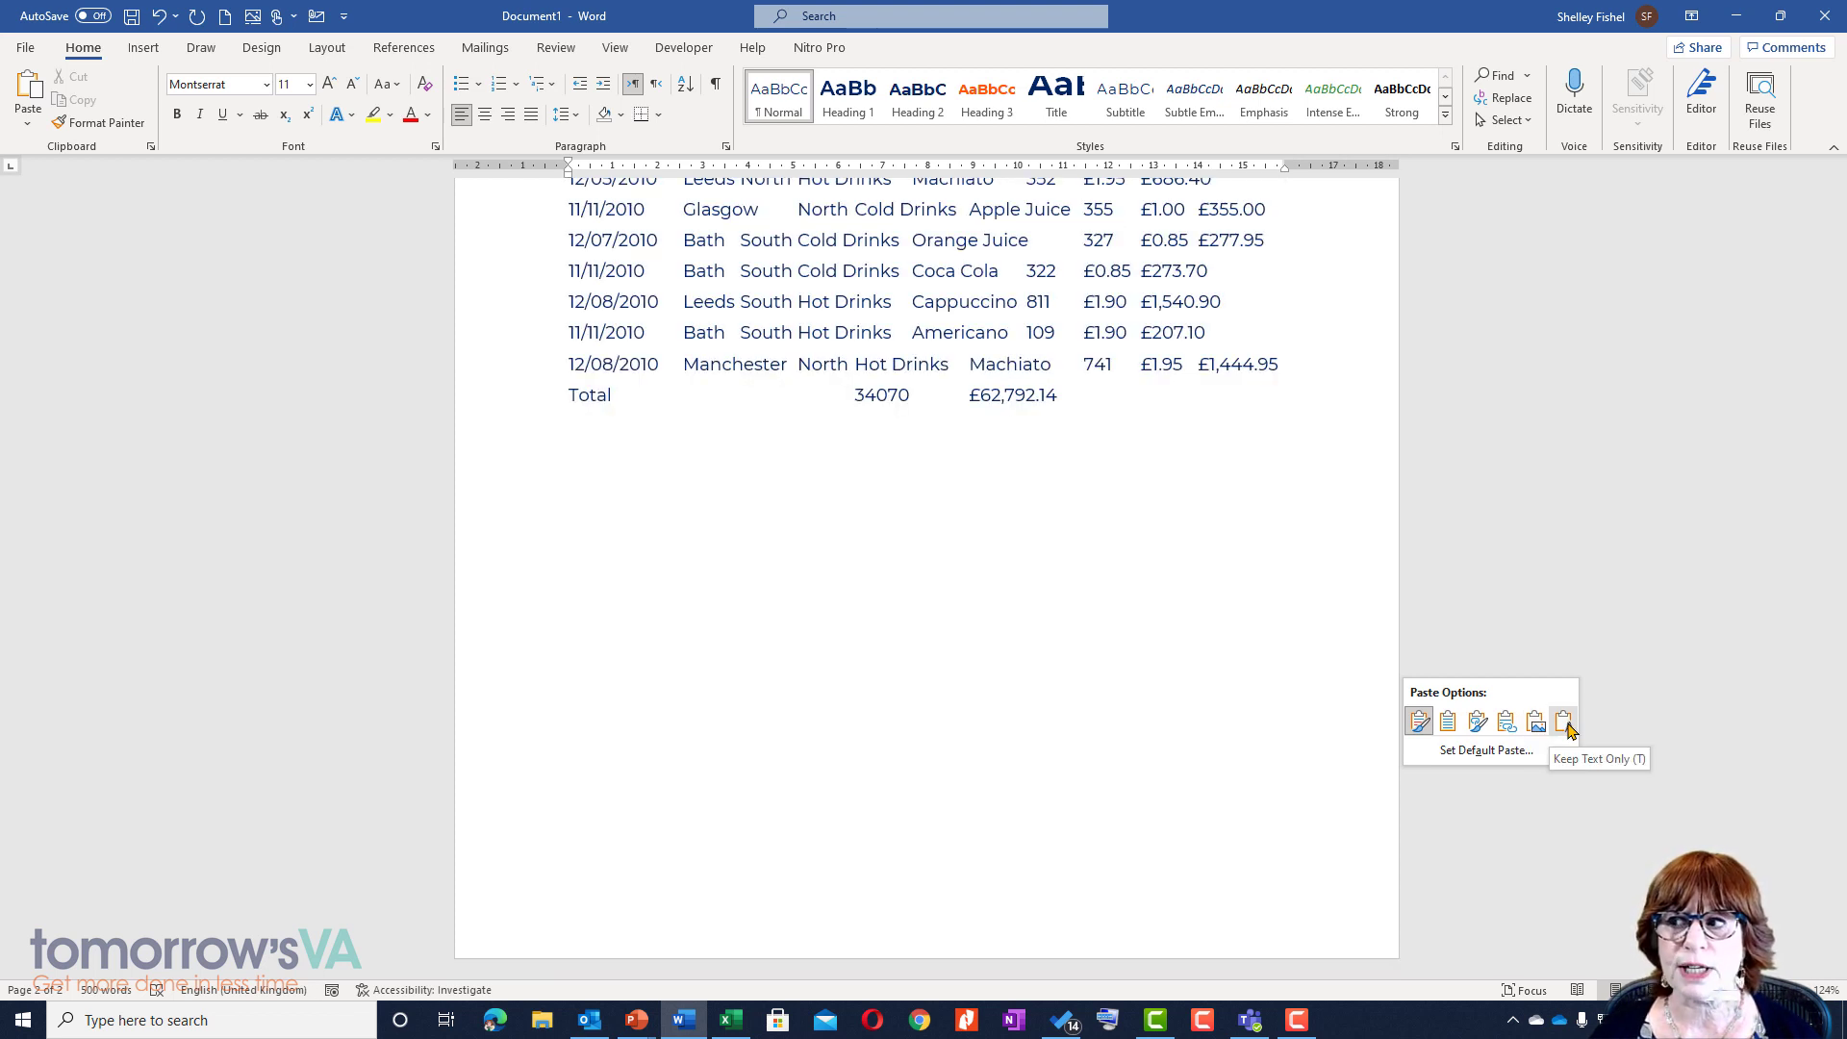
left_click(1509, 722)
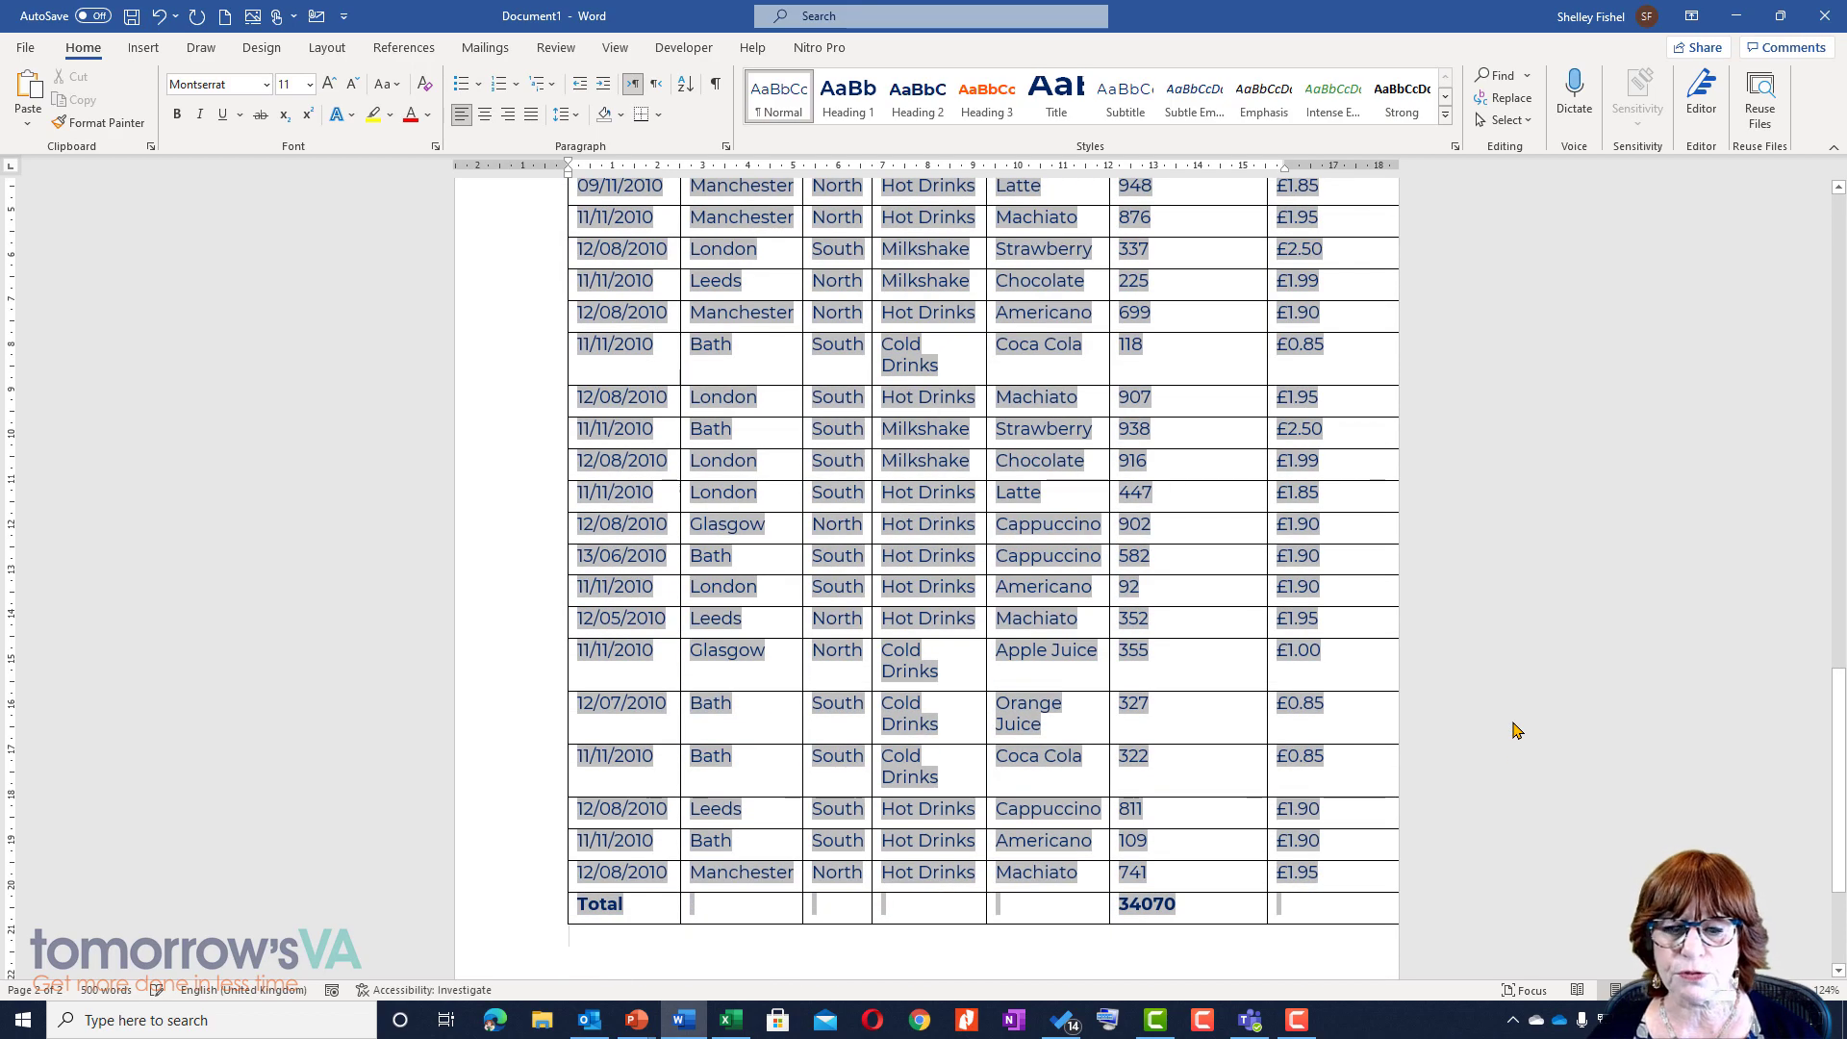
scroll(1510, 721, "up", 10)
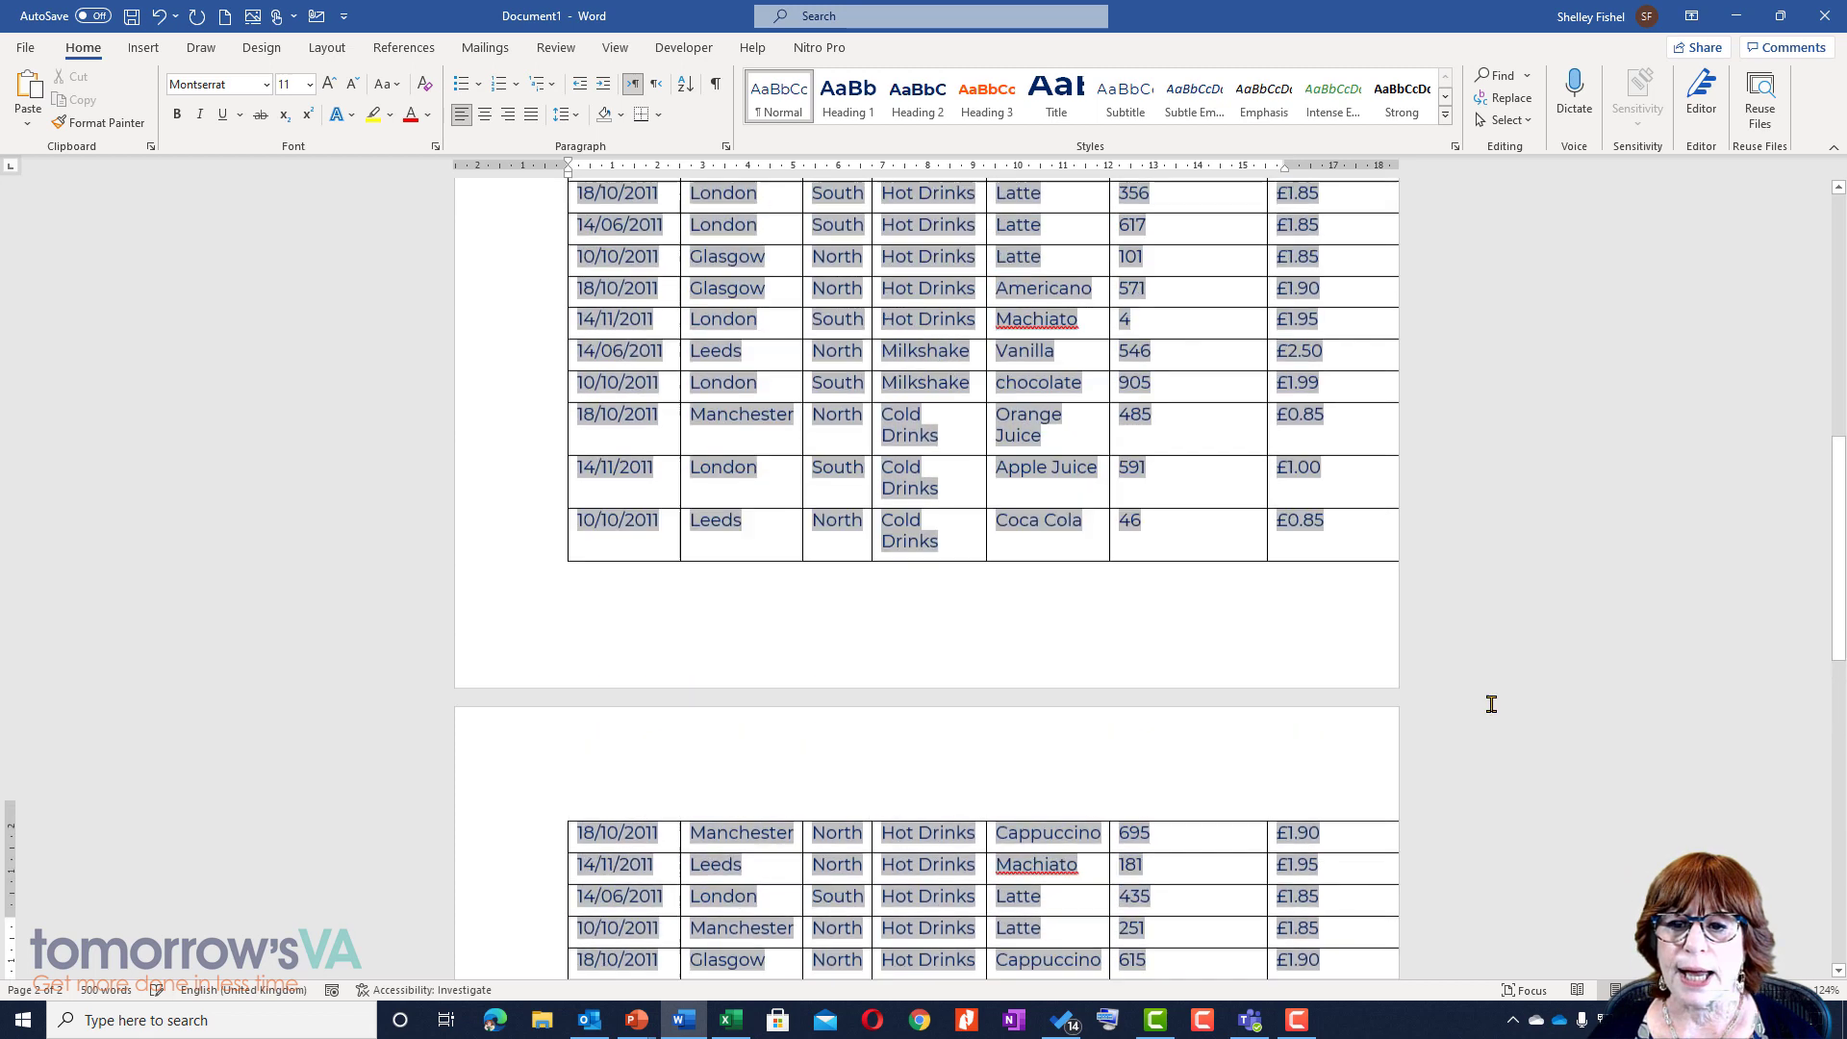
scroll(1491, 704, "up", 8)
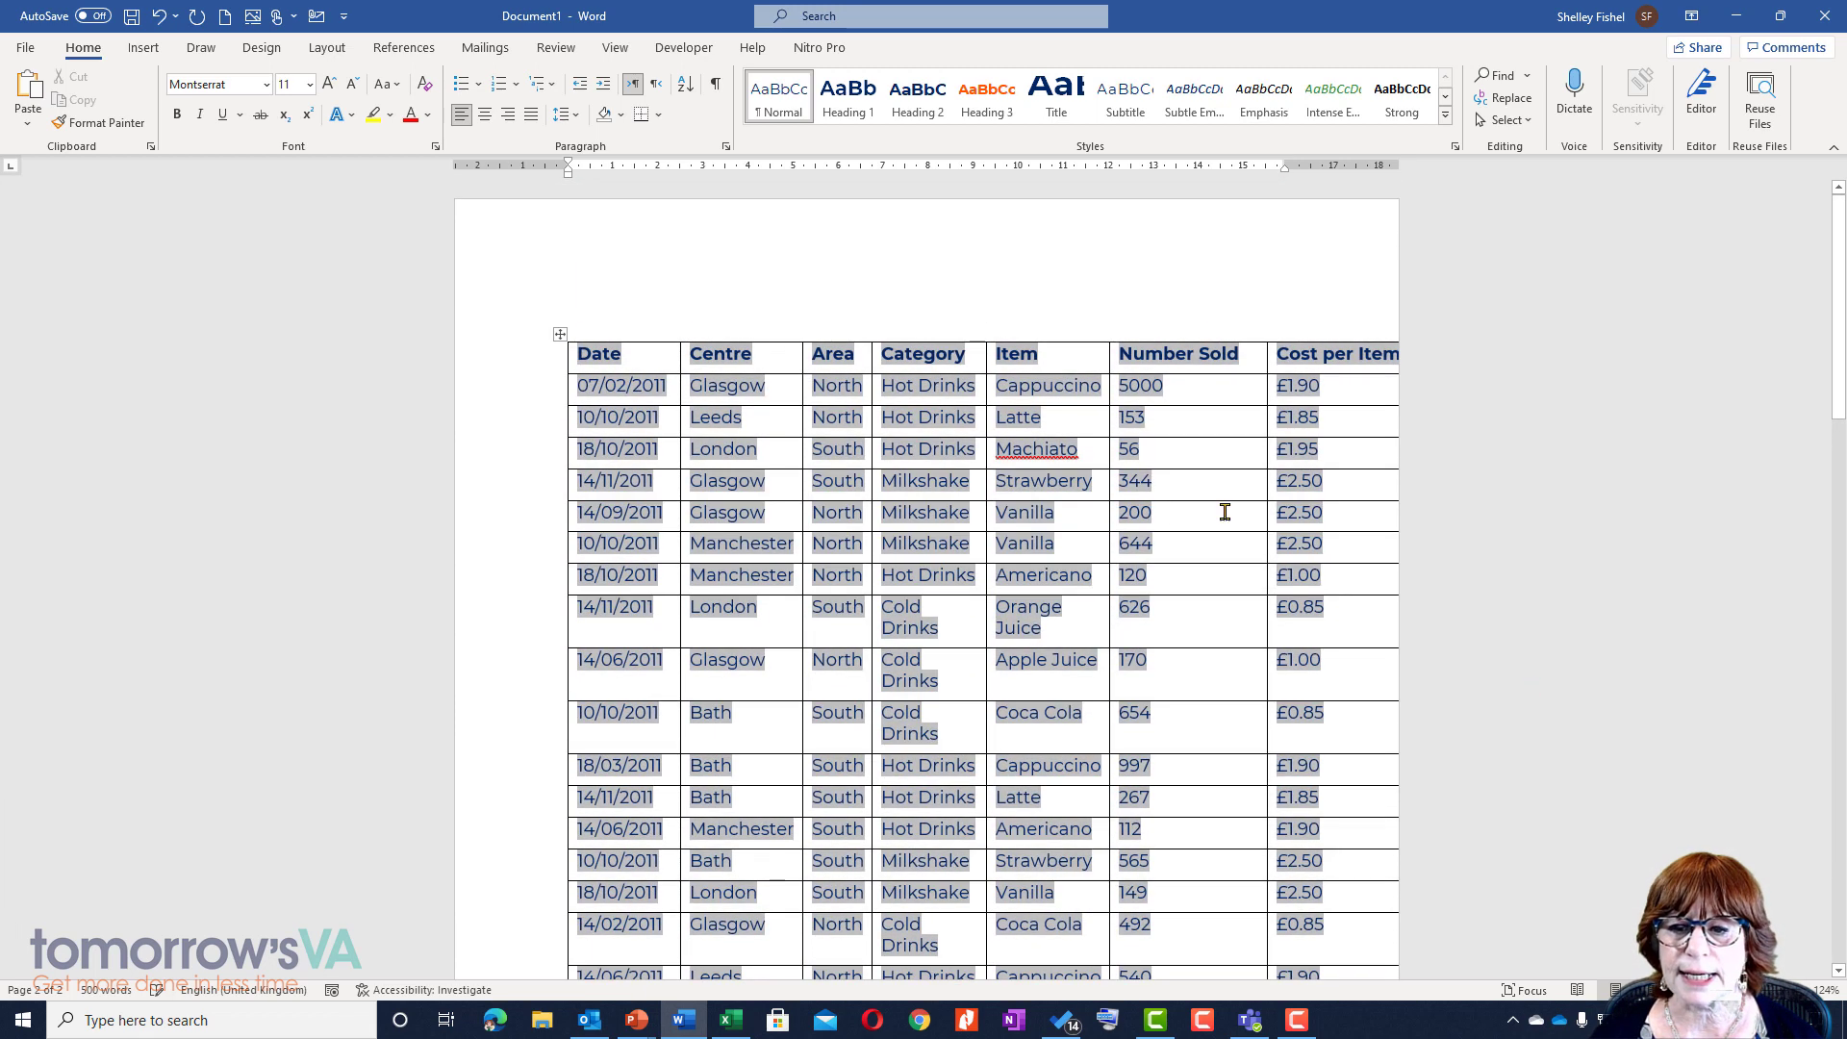
left_click(1198, 457)
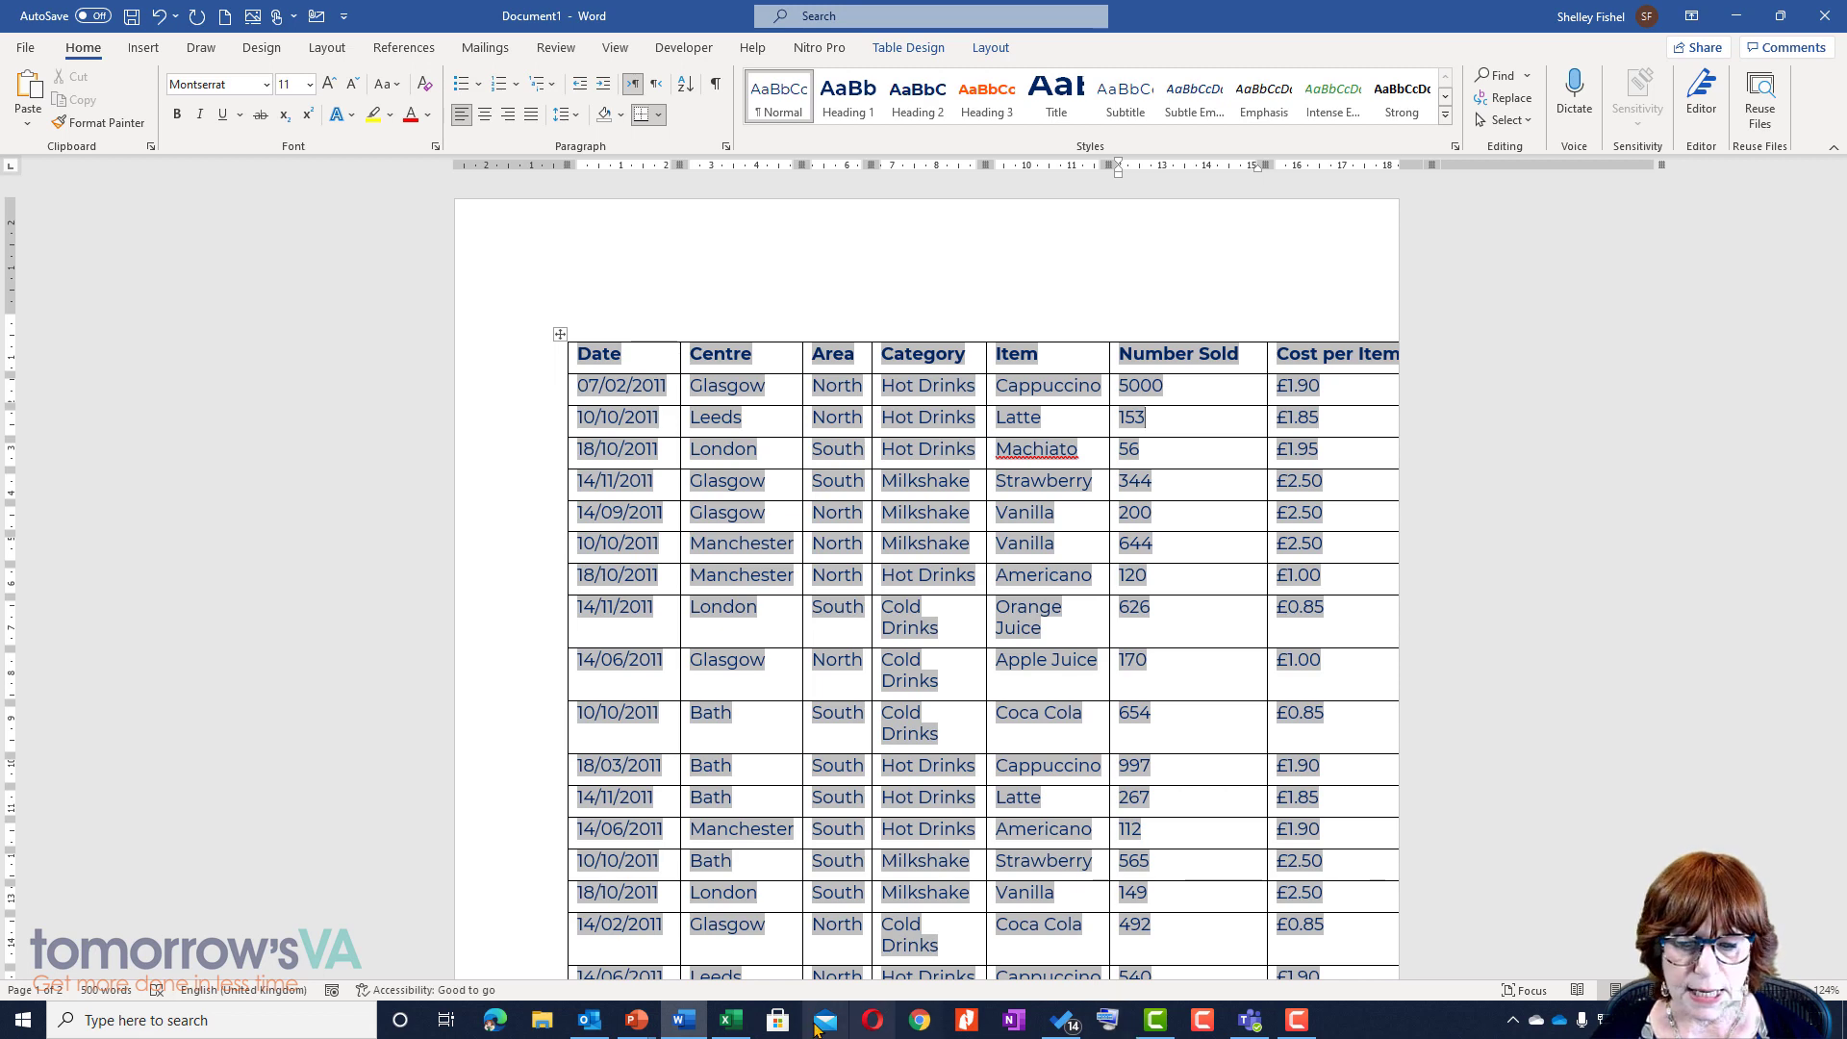
Save the document as "Coffee Sales Admin CHat" in the Admin Chat November 21 folder on the Tomorrows VA OneDrive
left_click(132, 17)
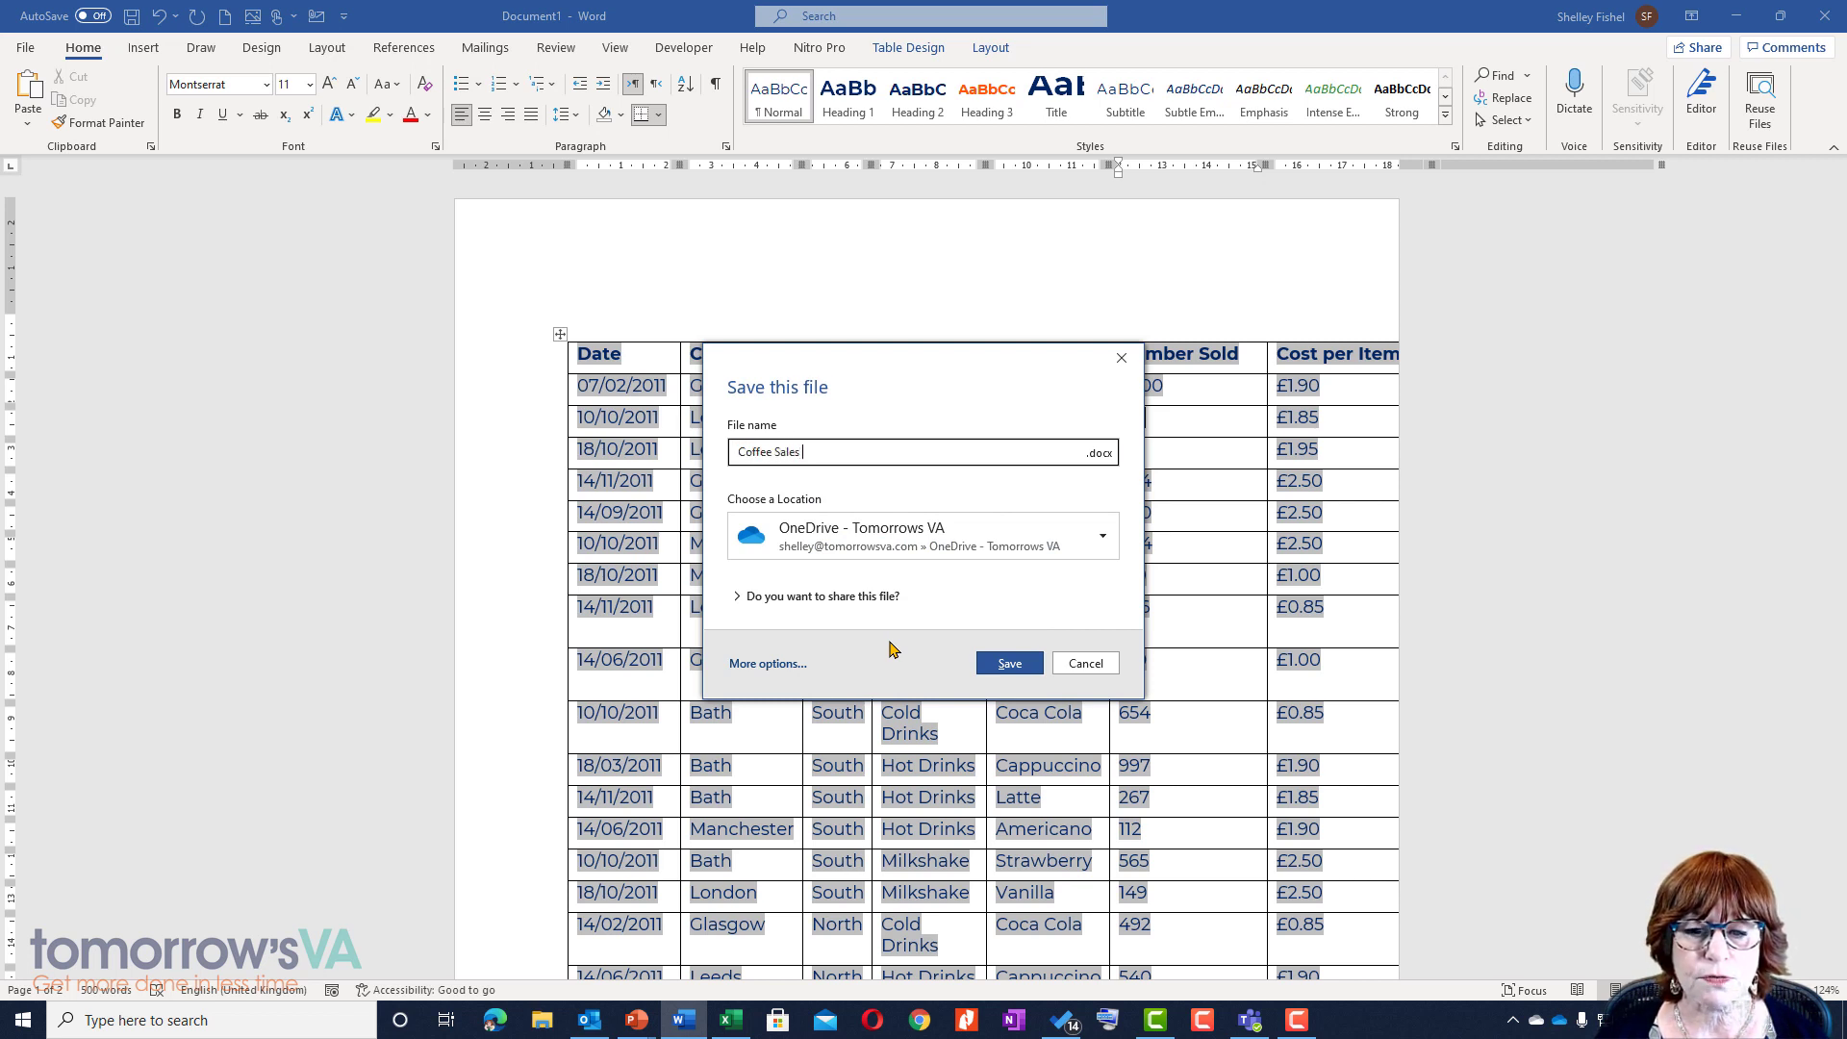
type("Coffee Sales Admin CHat")
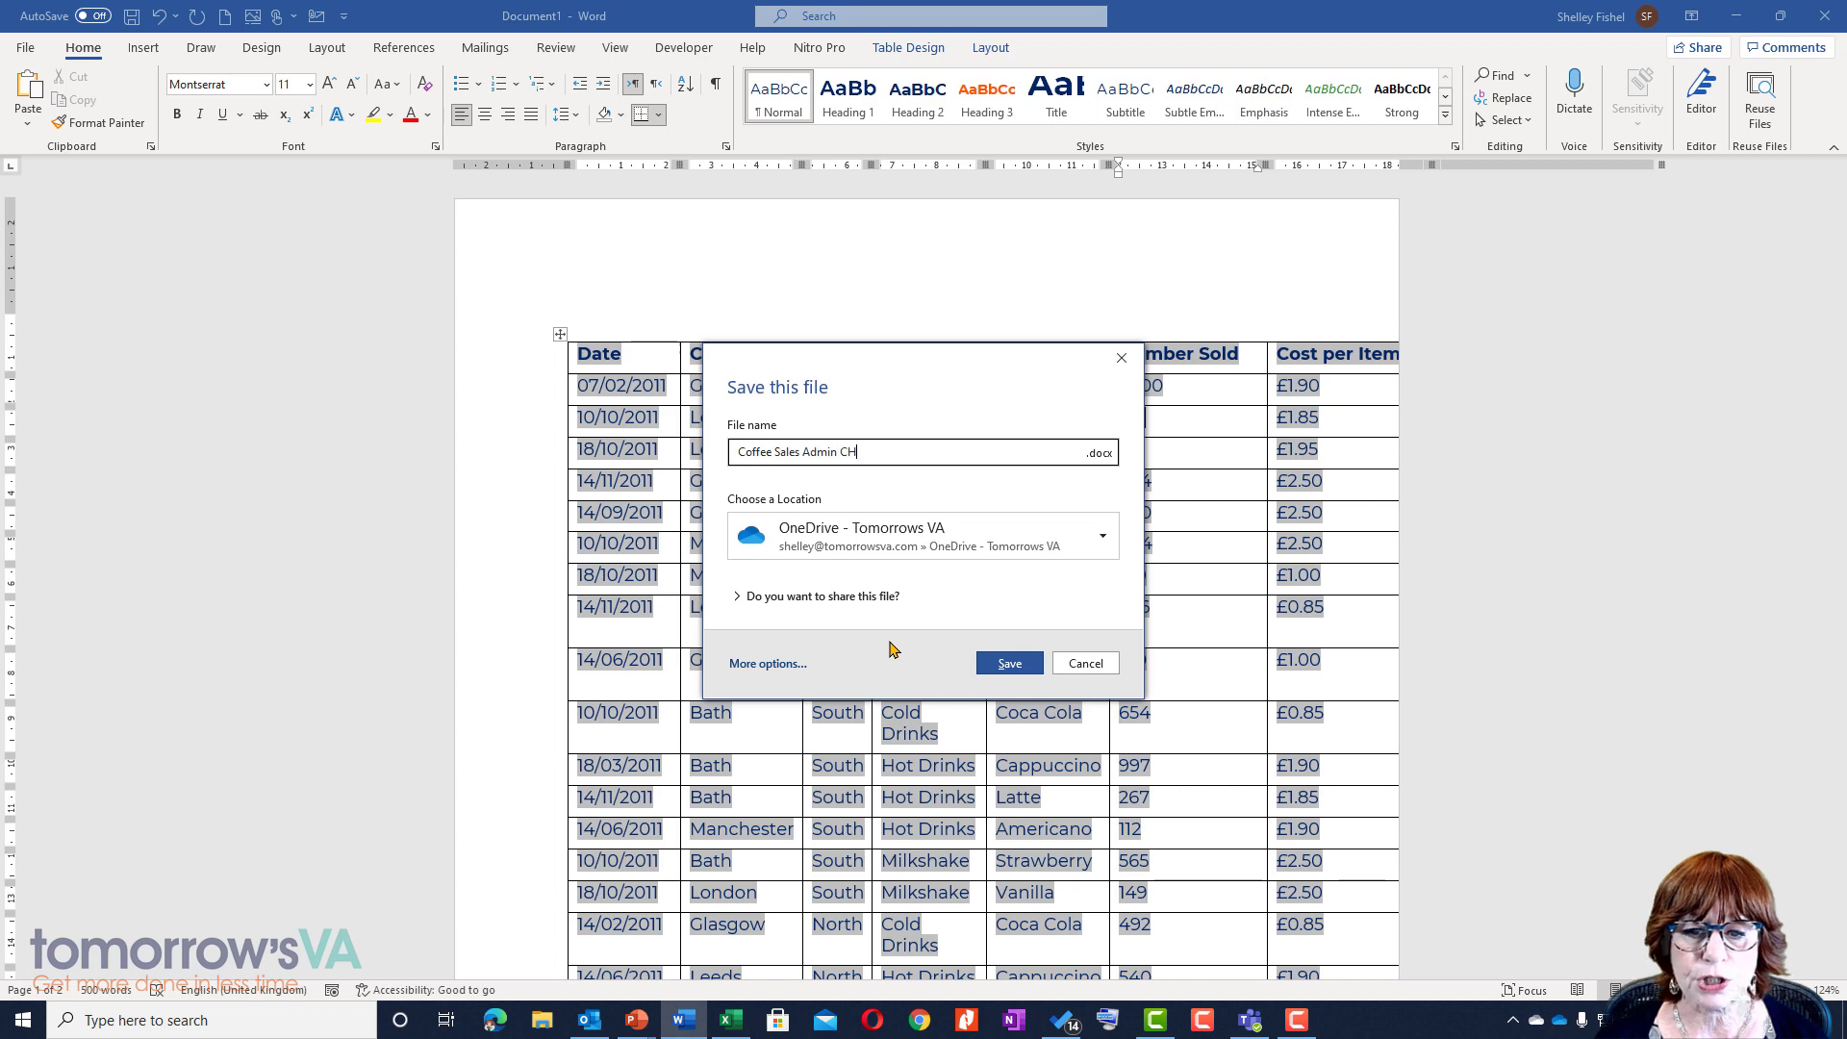
left_click(770, 664)
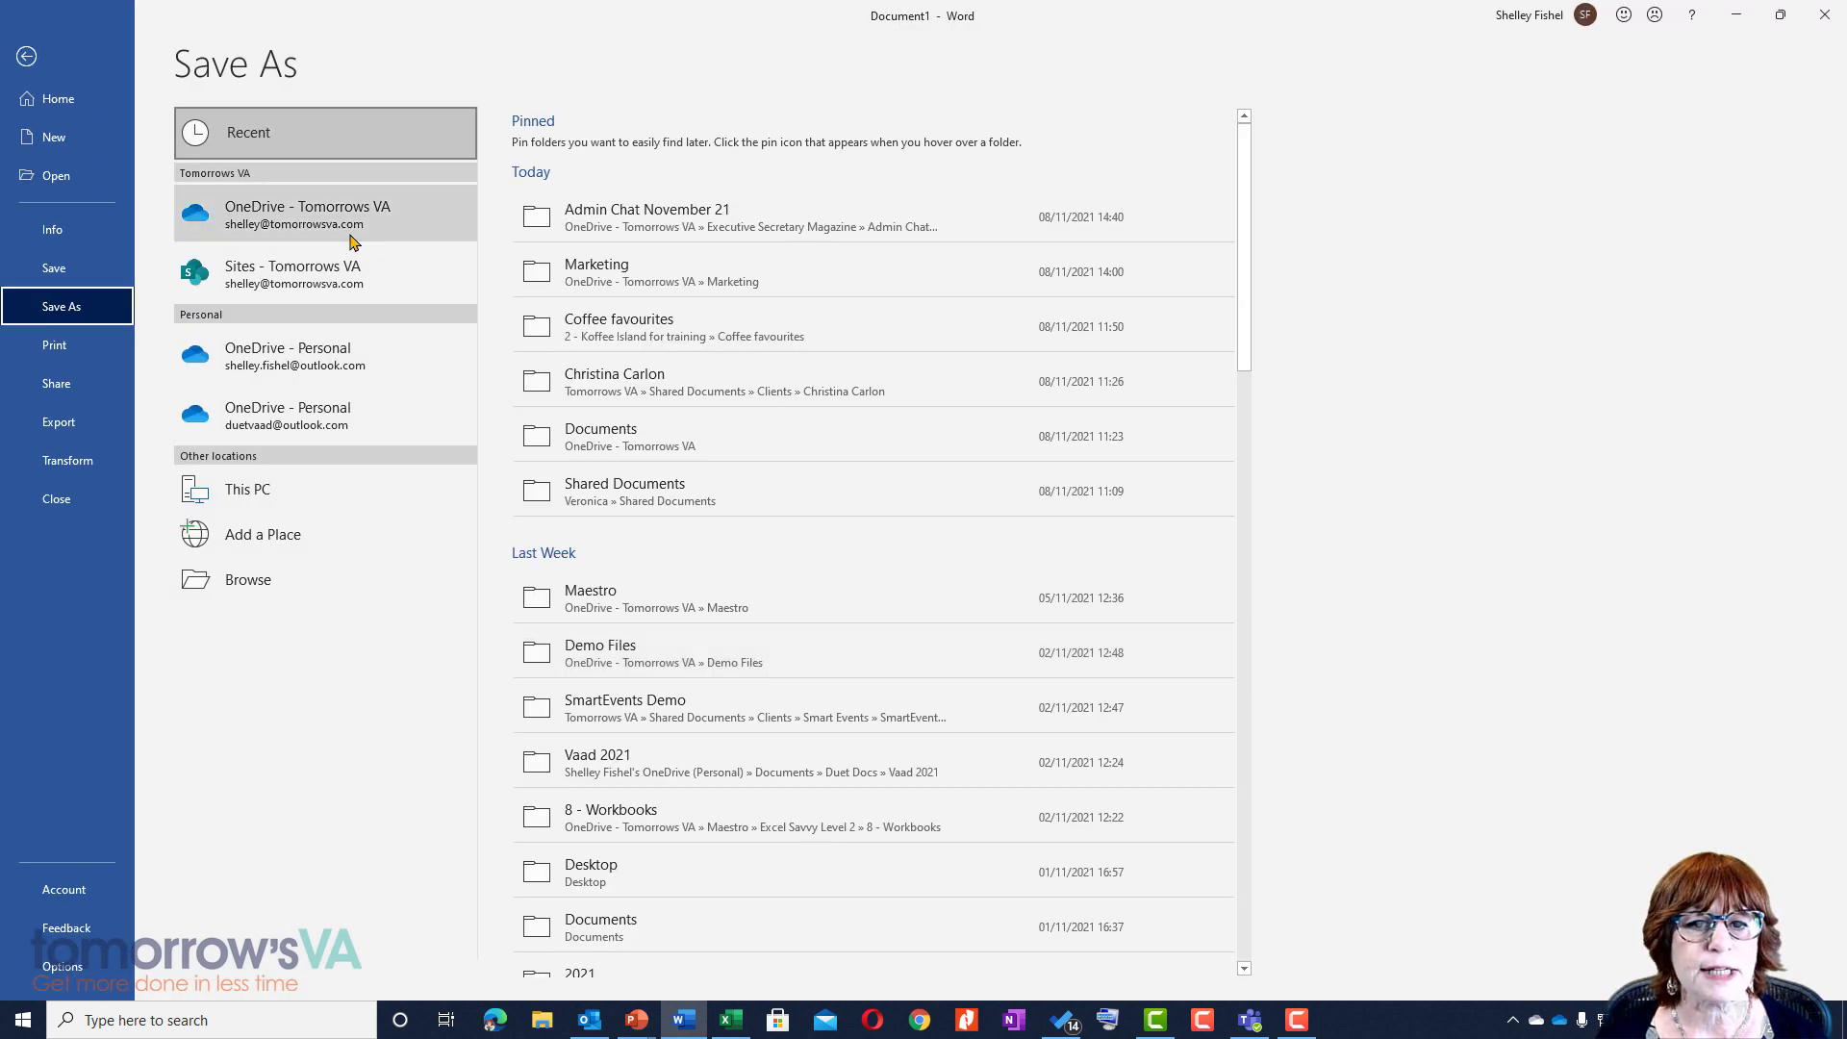
left_click(755, 245)
left_click(945, 220)
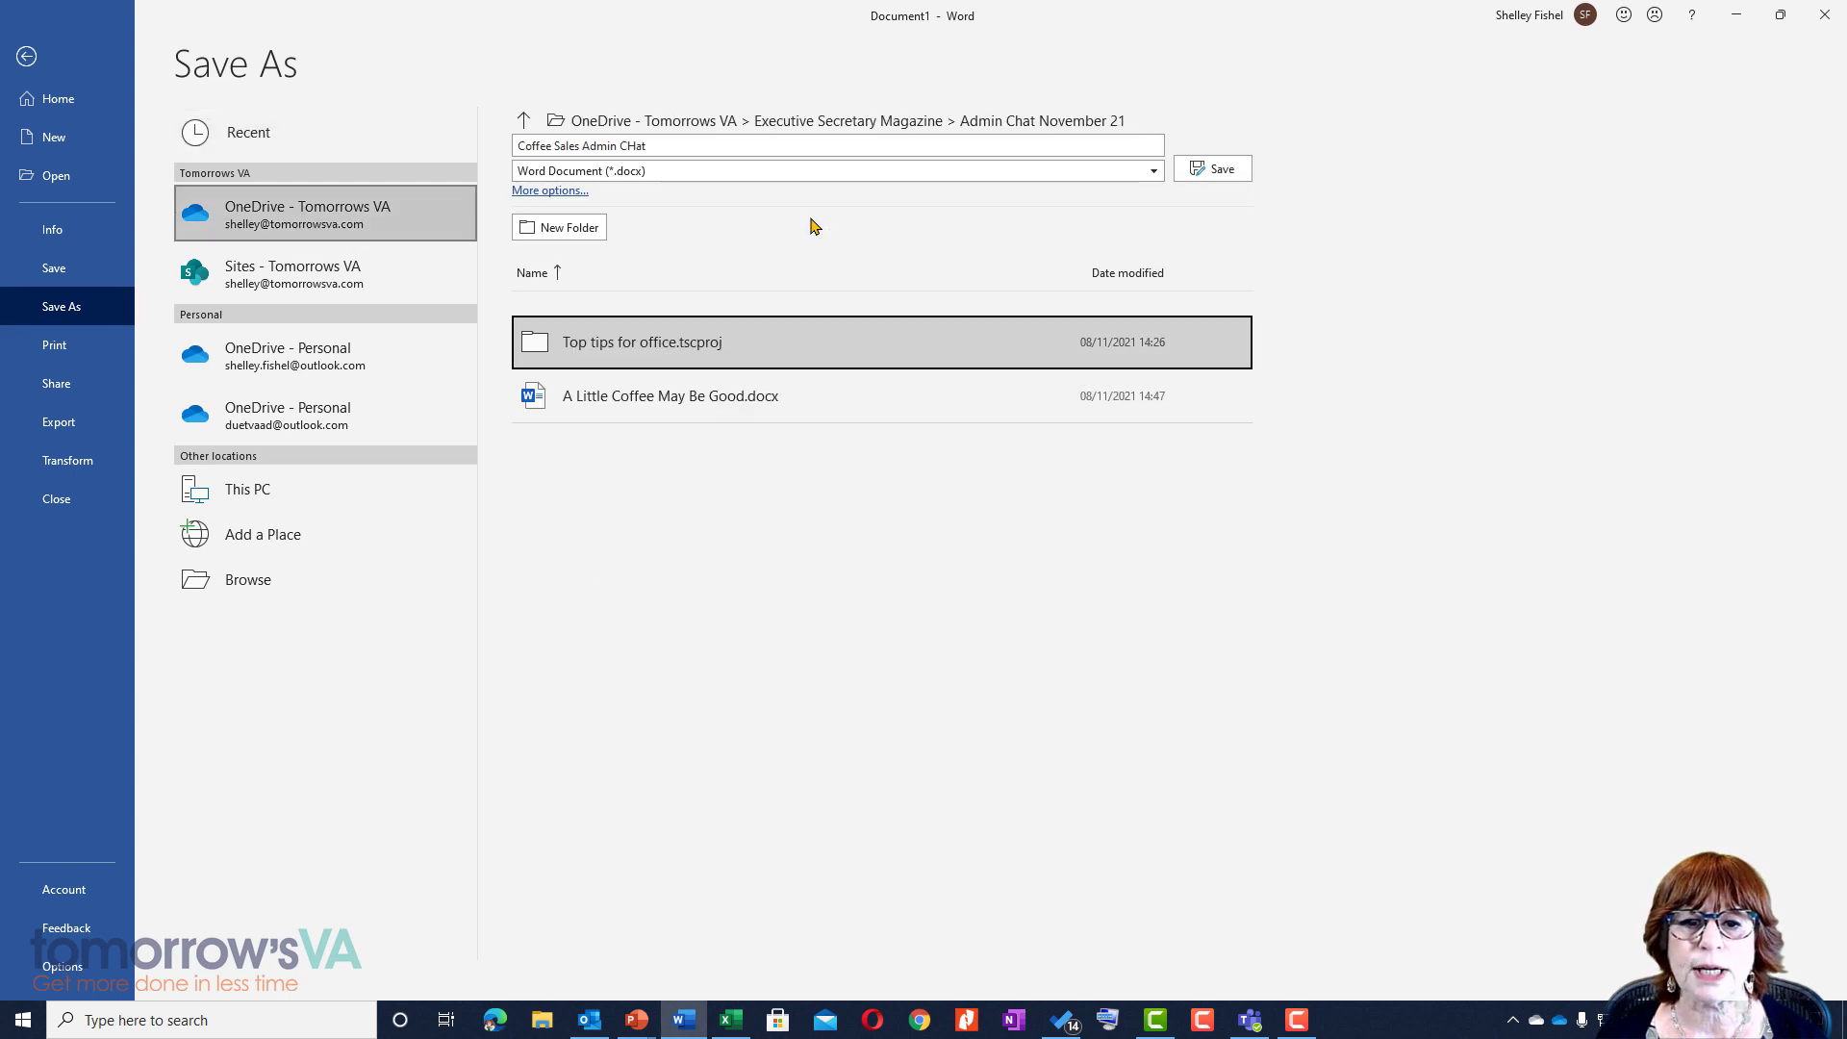
left_click(1238, 172)
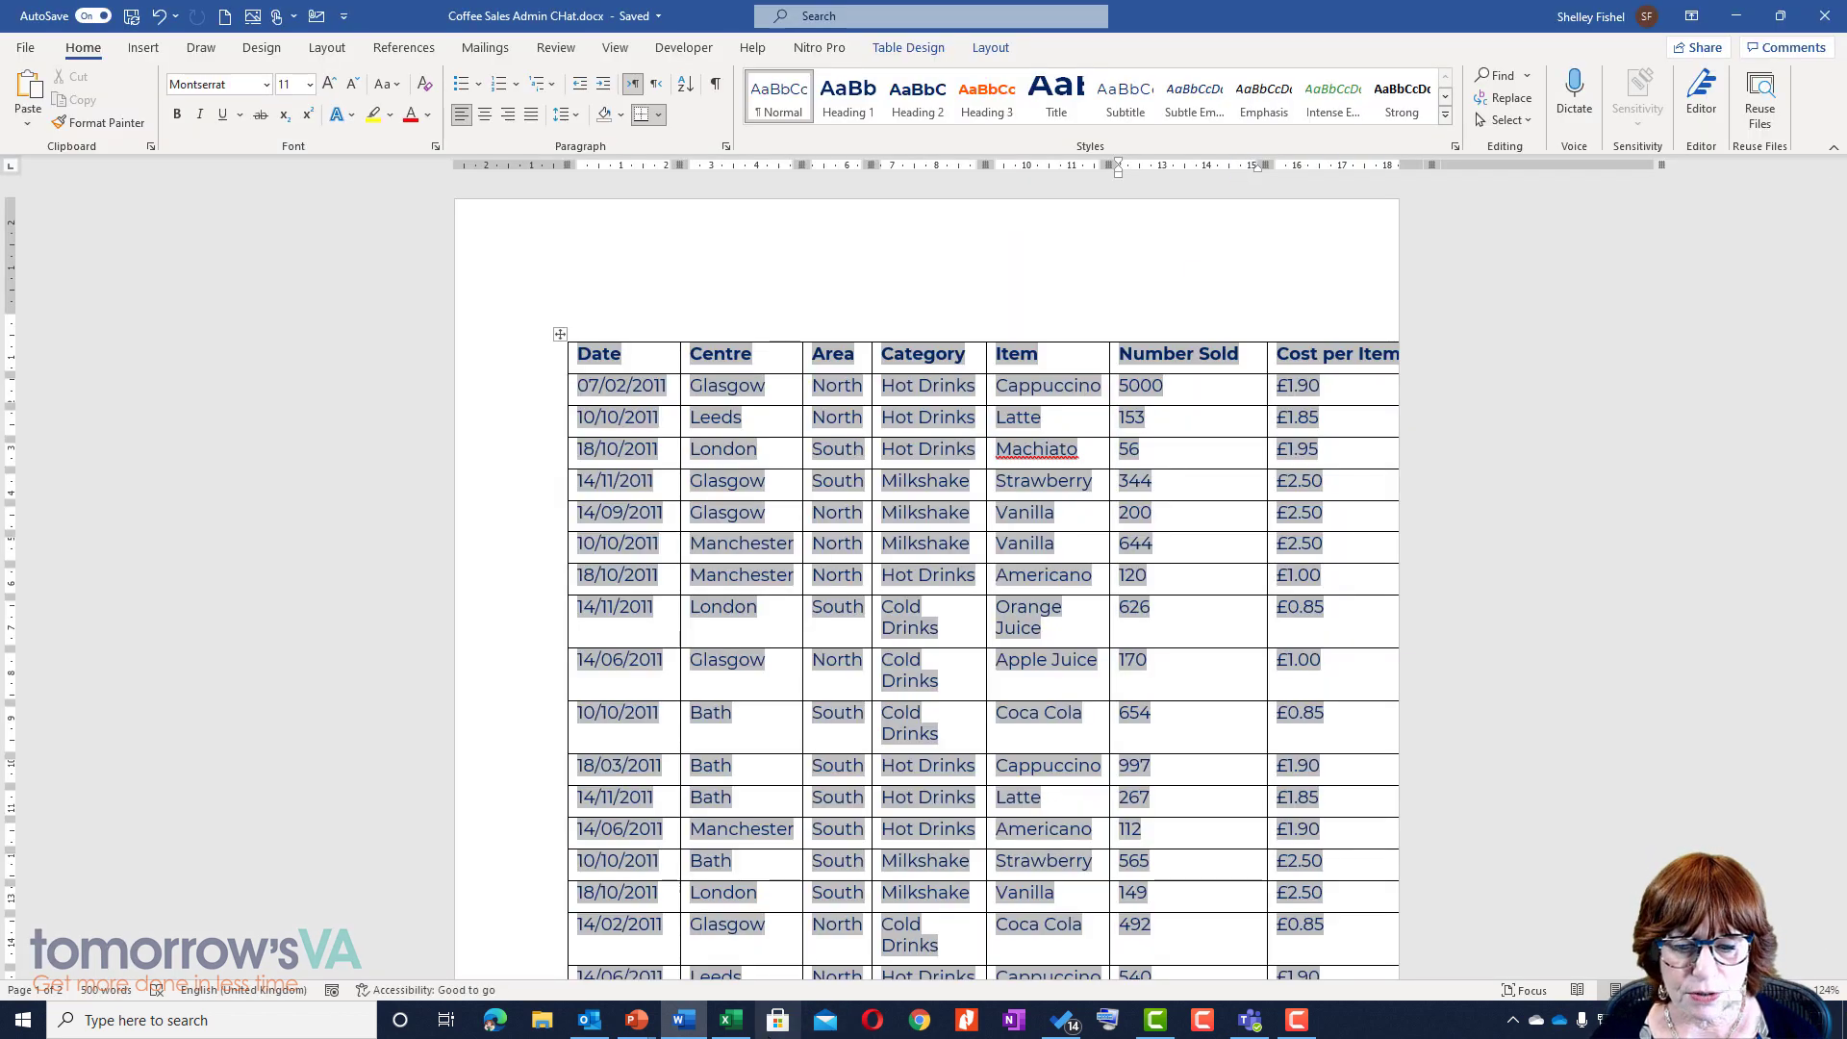
Switch to the Wine Demo.xlsx workbook in Excel, set the Number Sold in F3 to 1000 and check the totals
left_click(731, 1022)
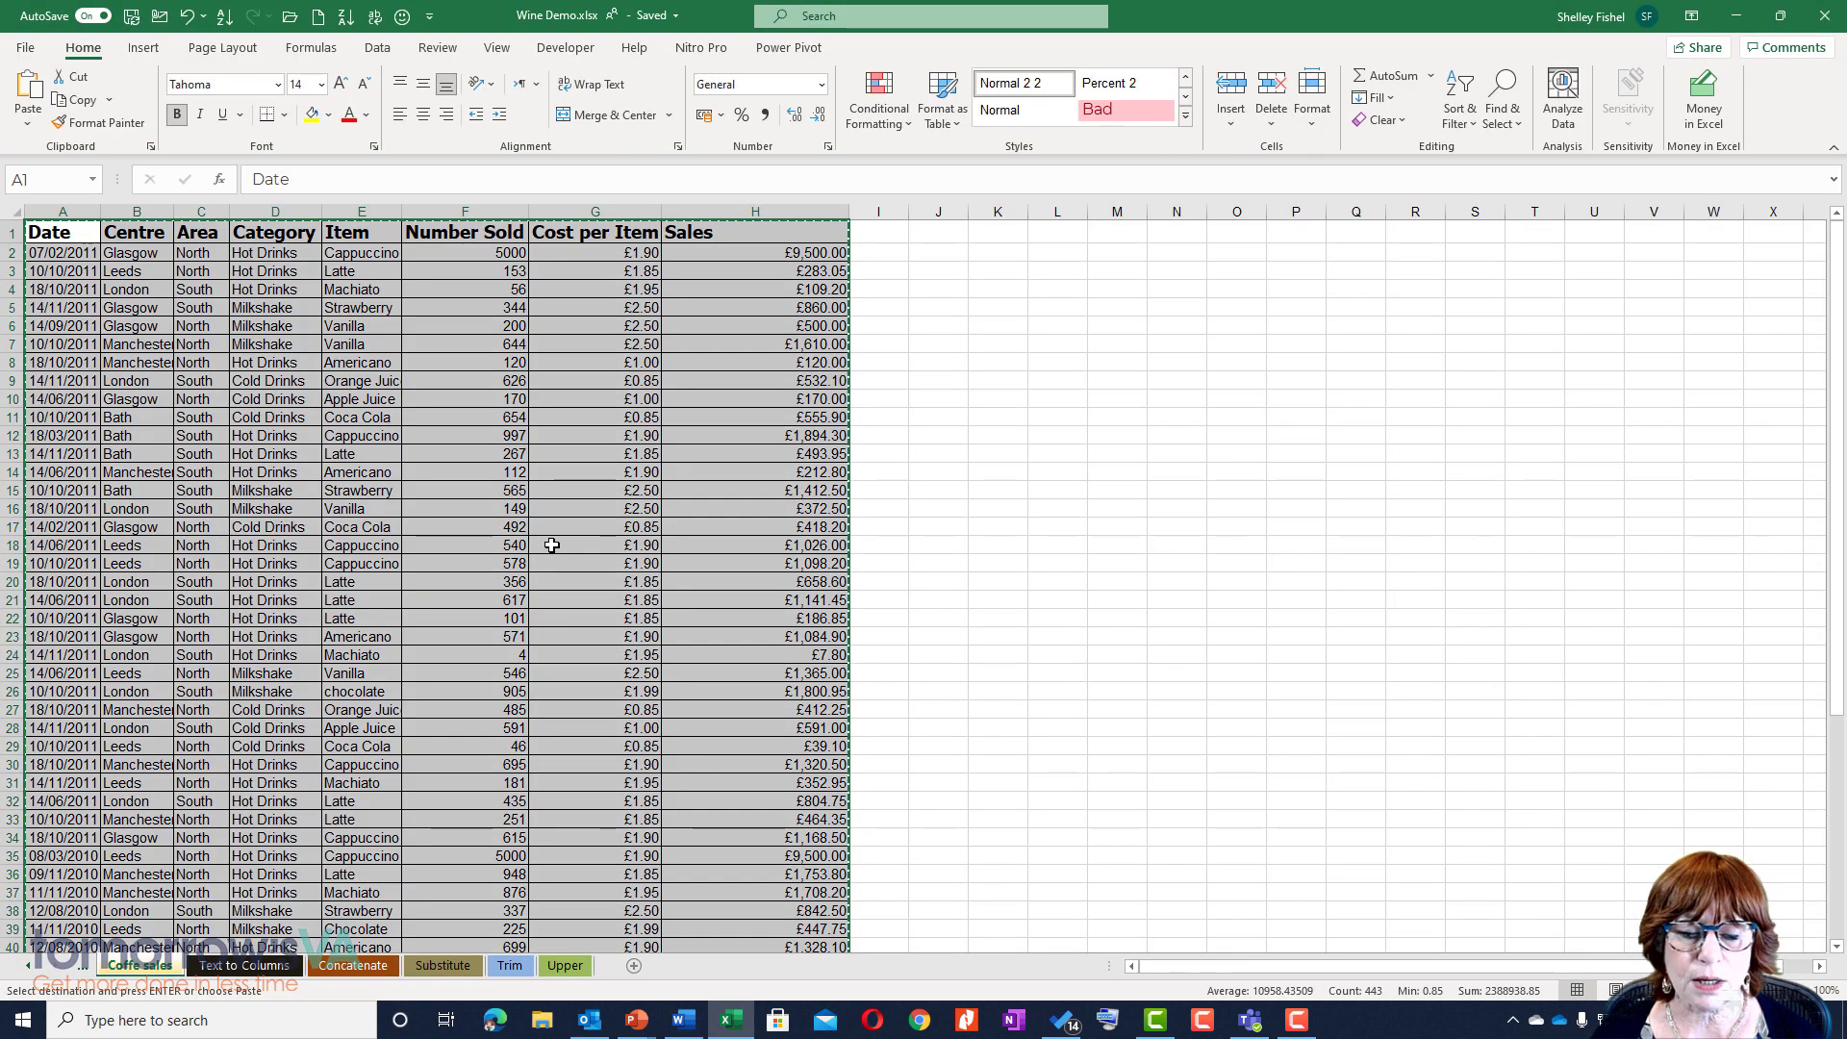
left_click(429, 186)
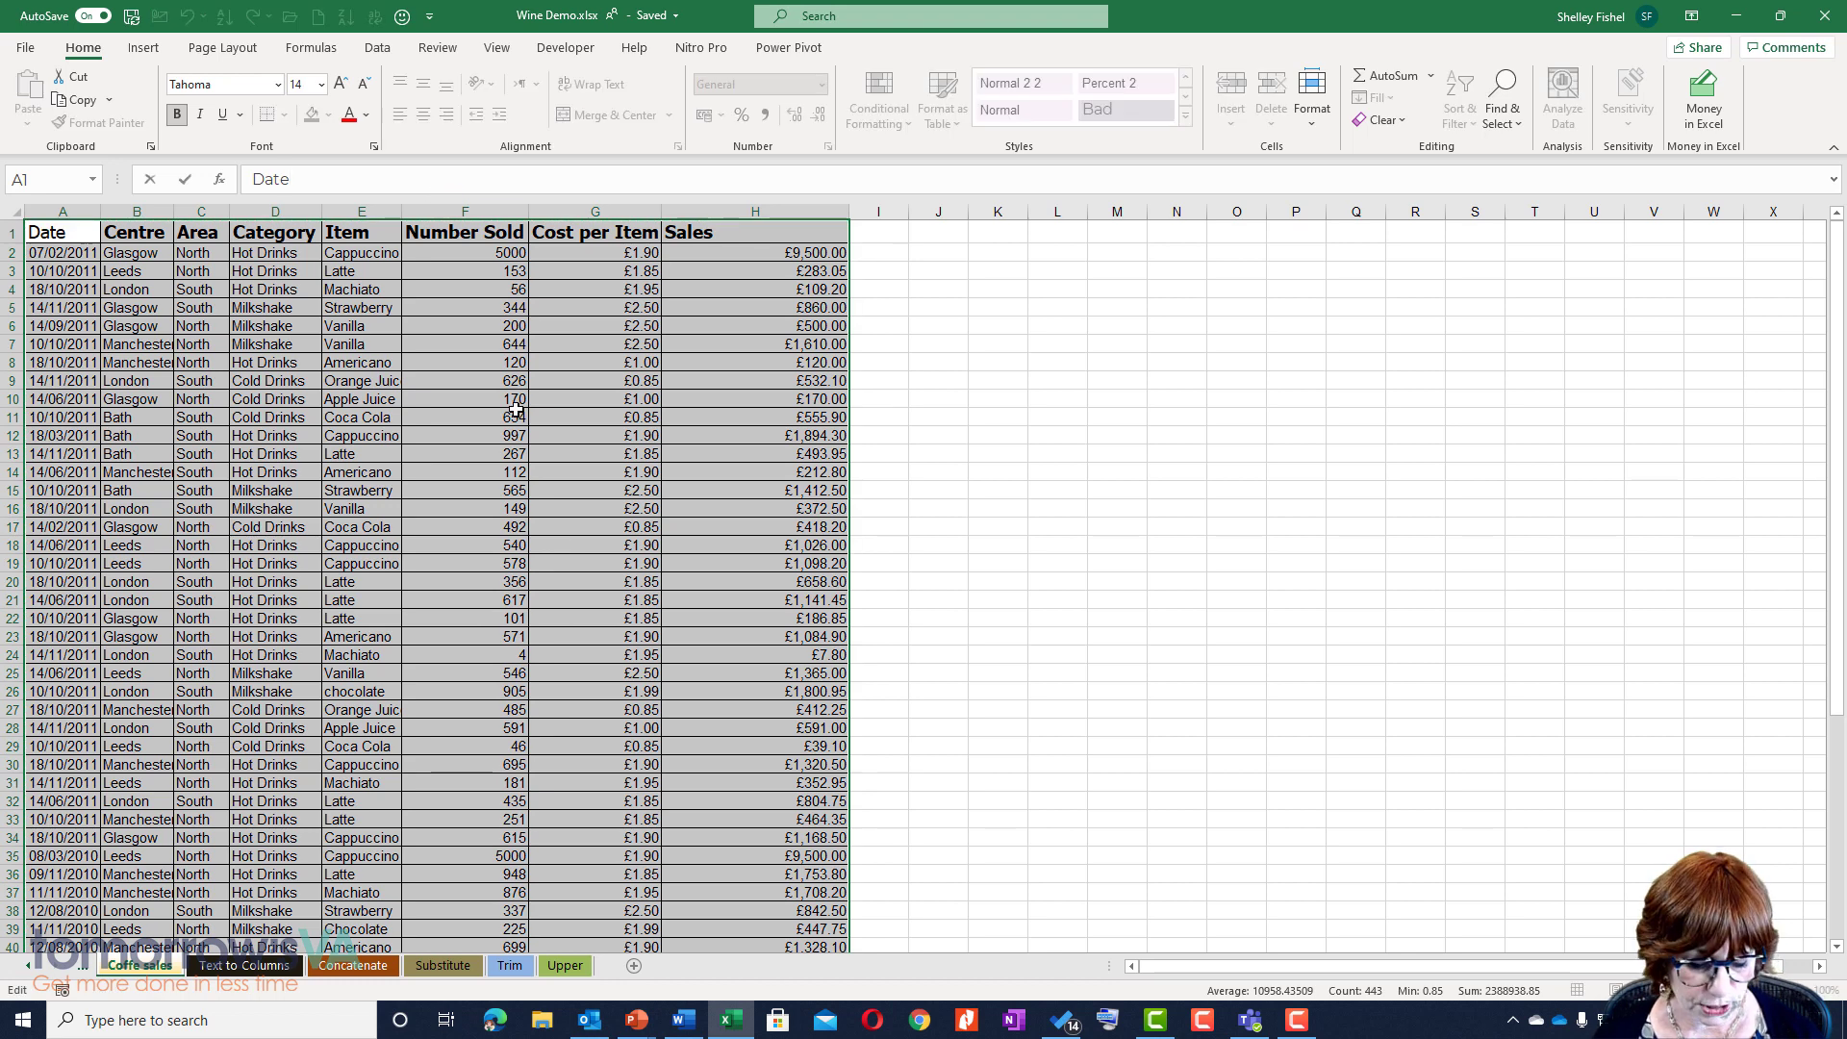
key("Escape")
left_click(424, 268)
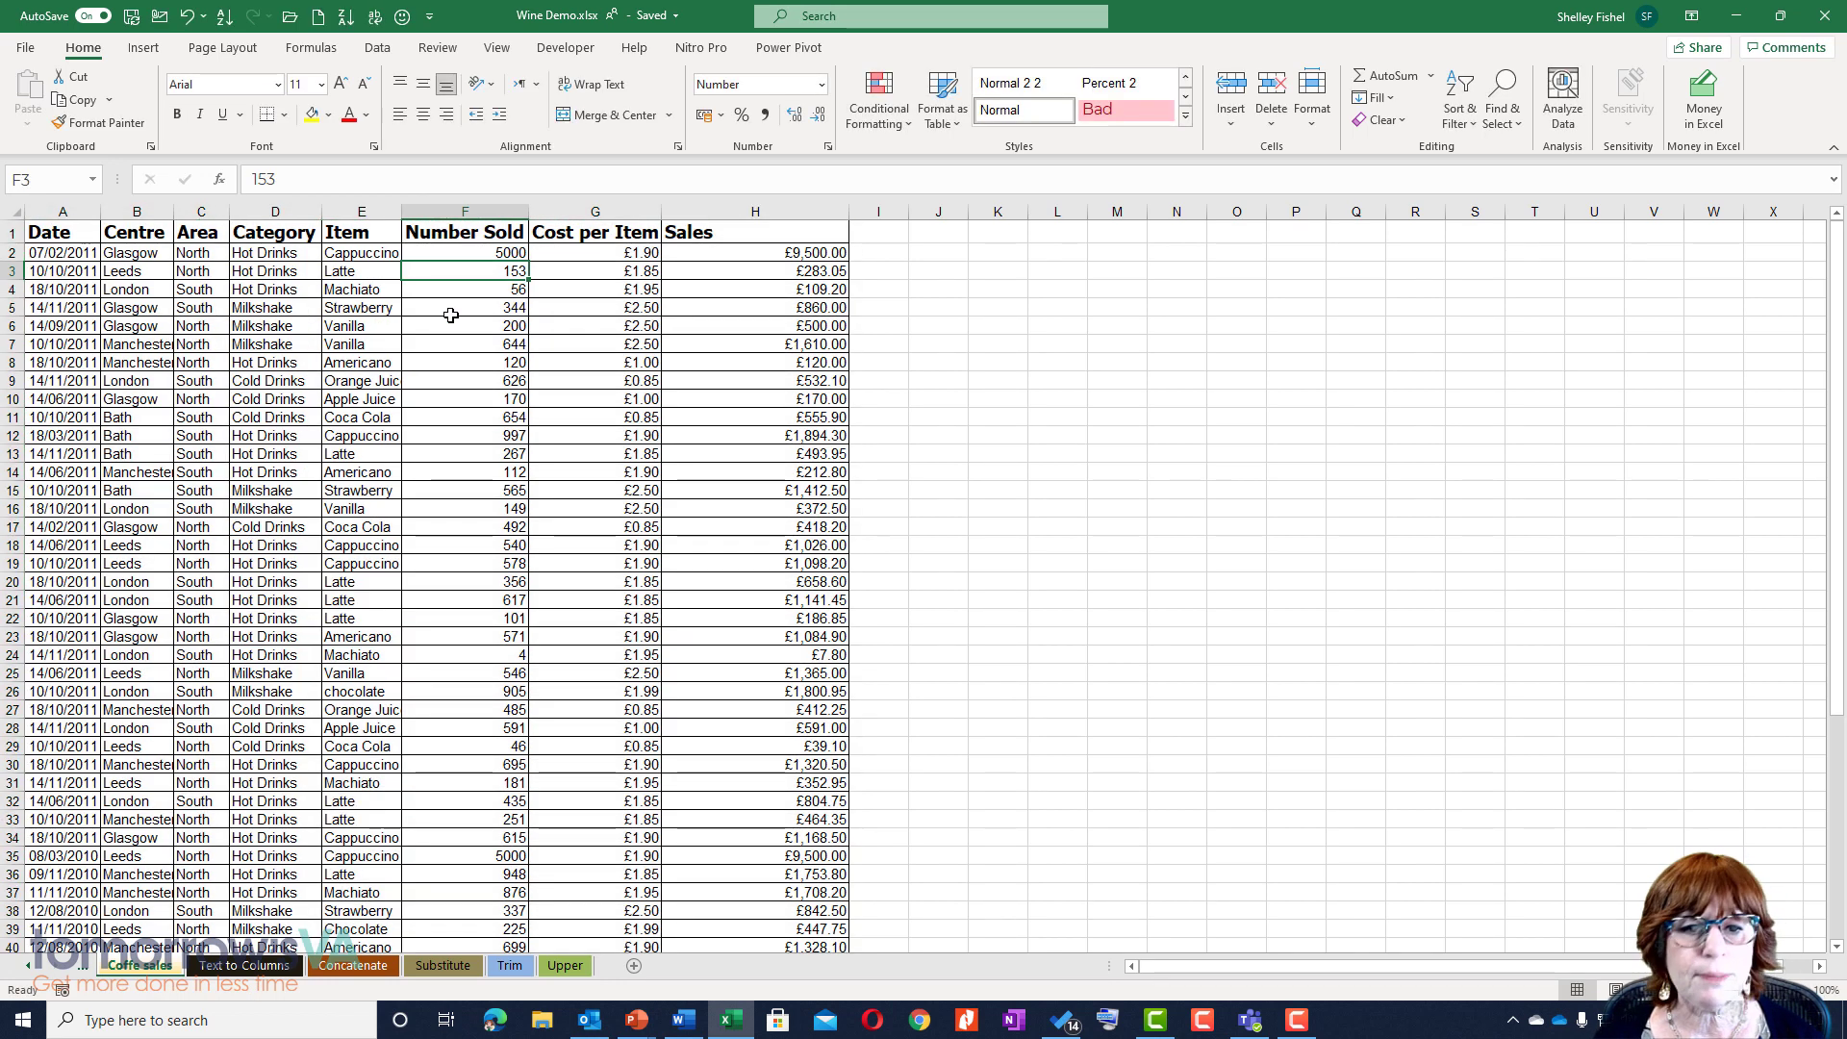
type("1000")
key("Return")
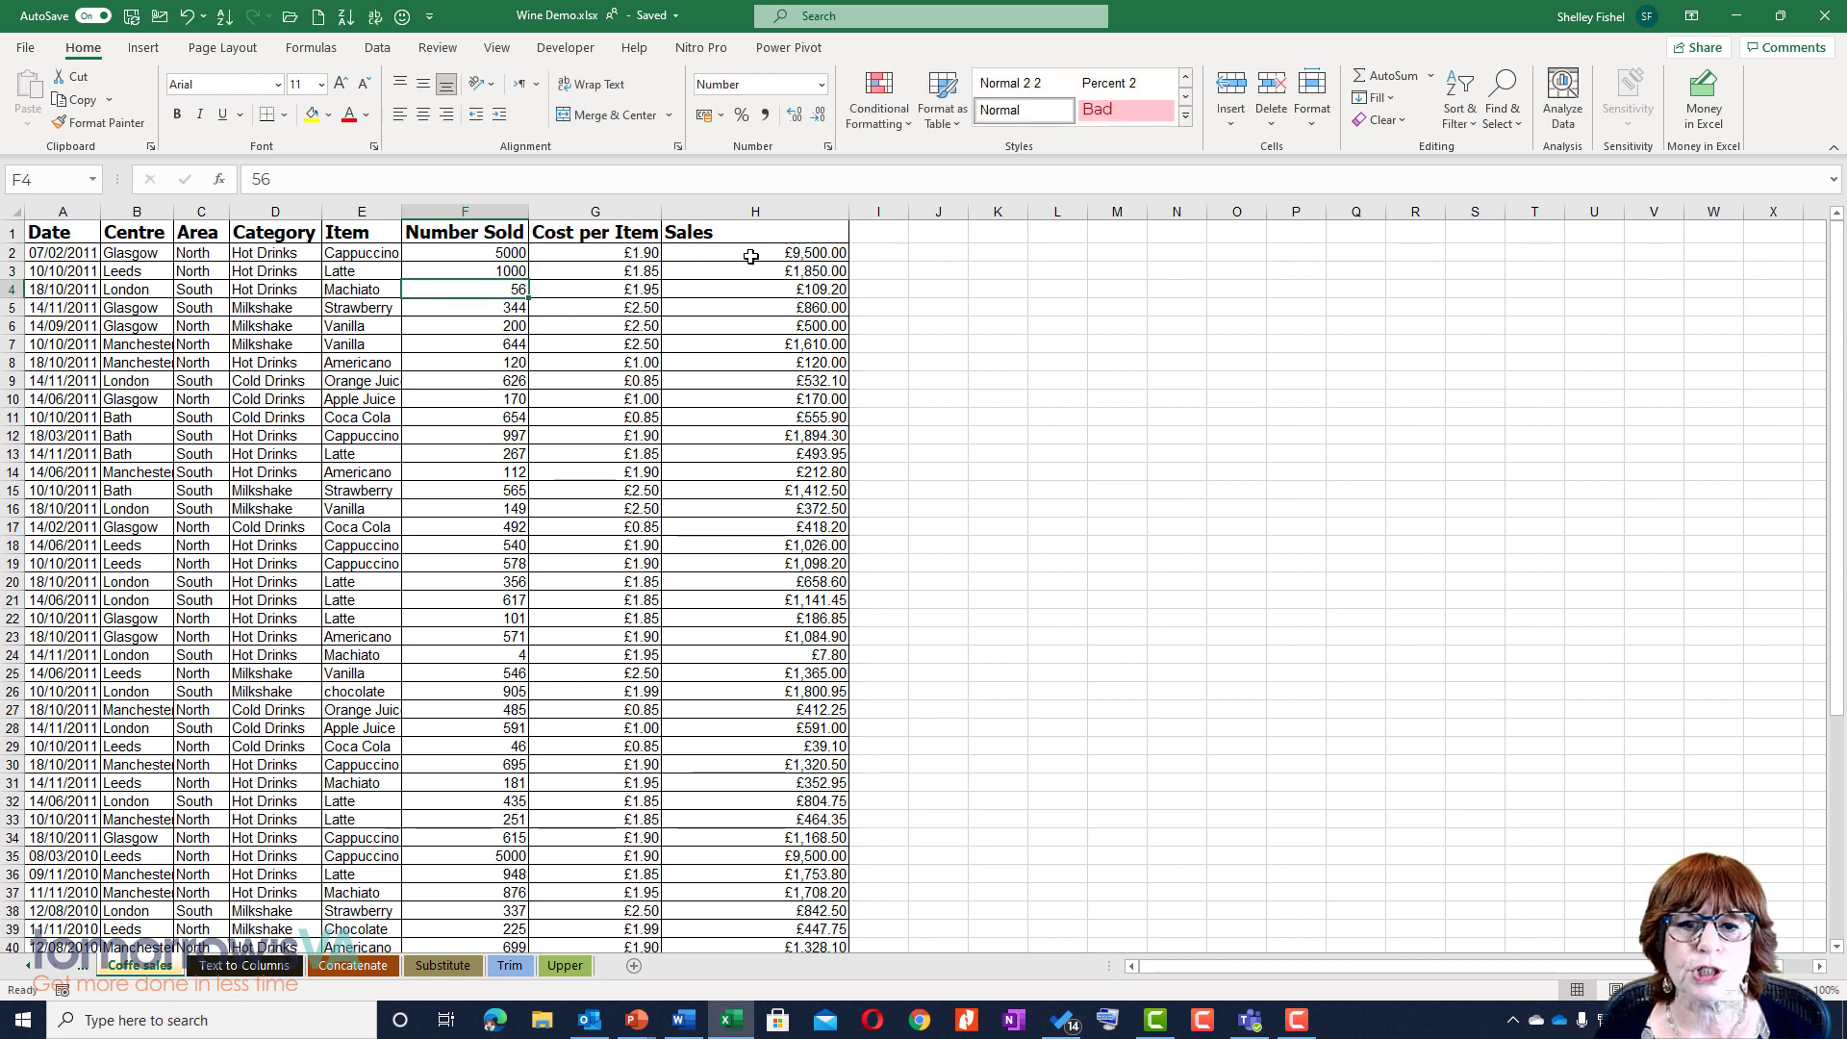
scroll(732, 272, "down", 11)
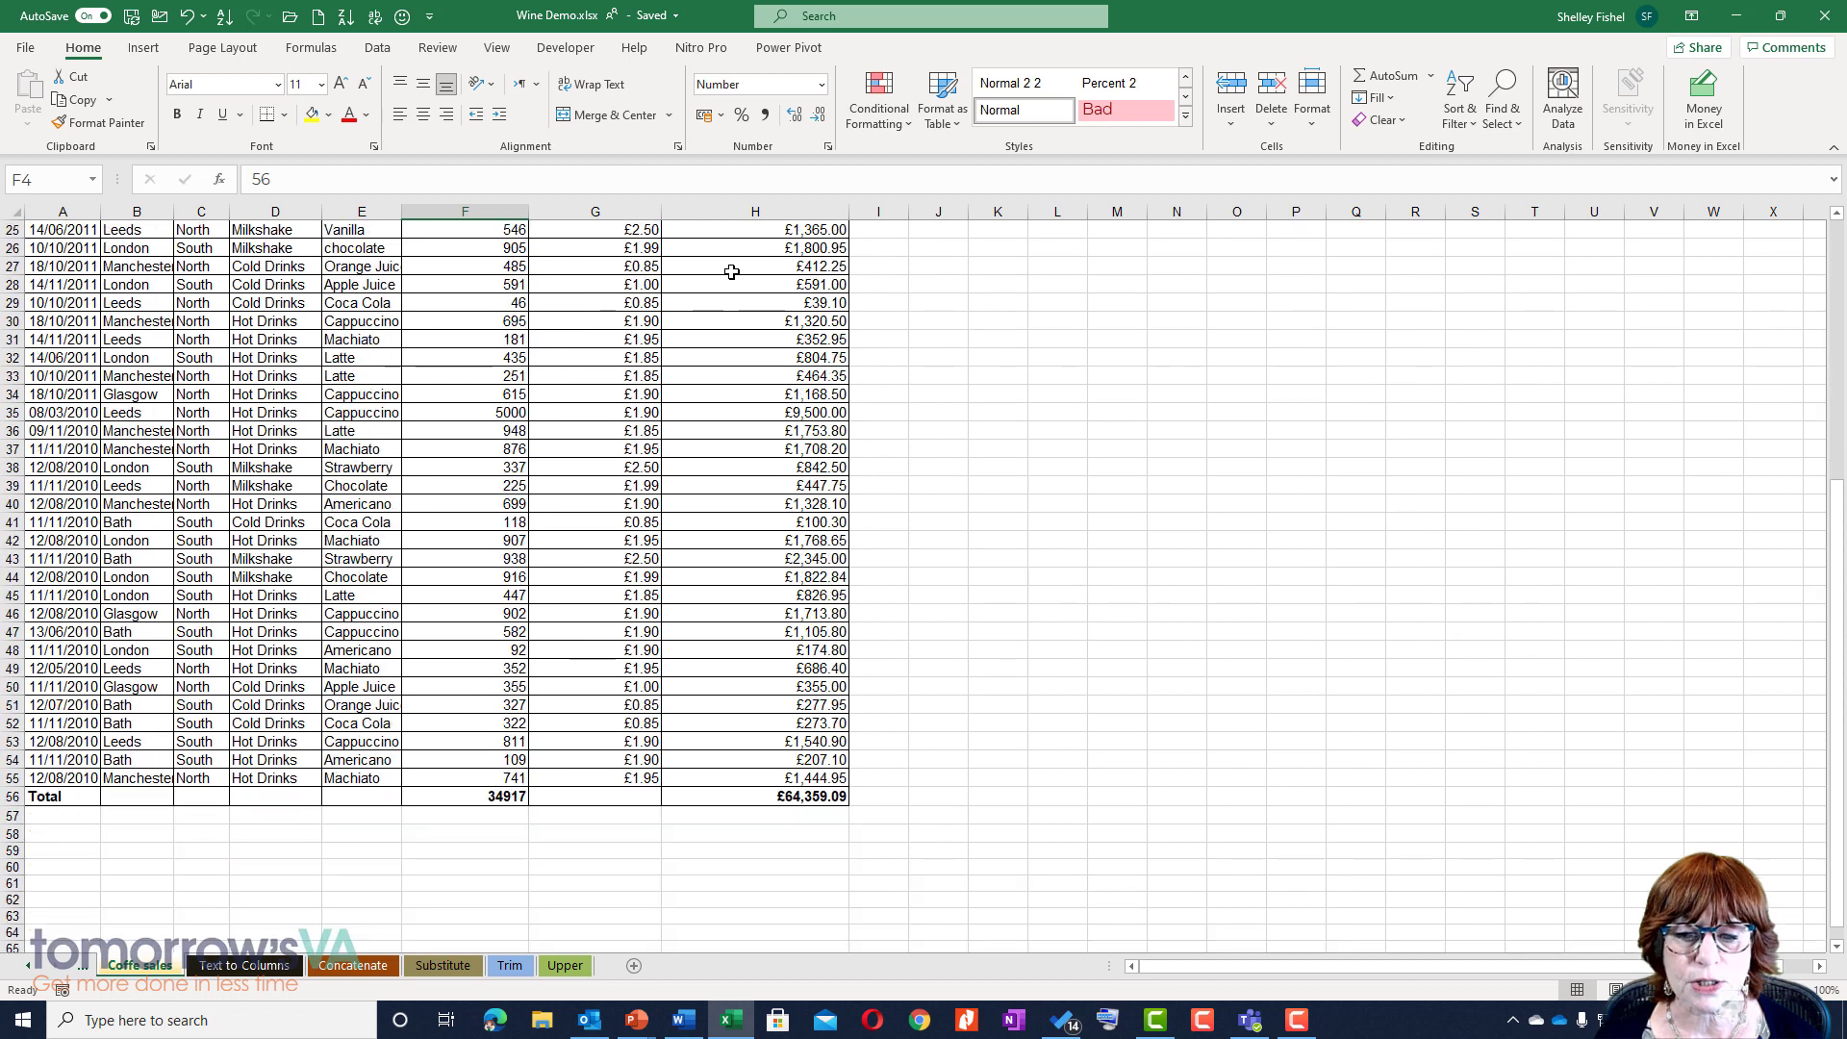
scroll(712, 558, "up", 7)
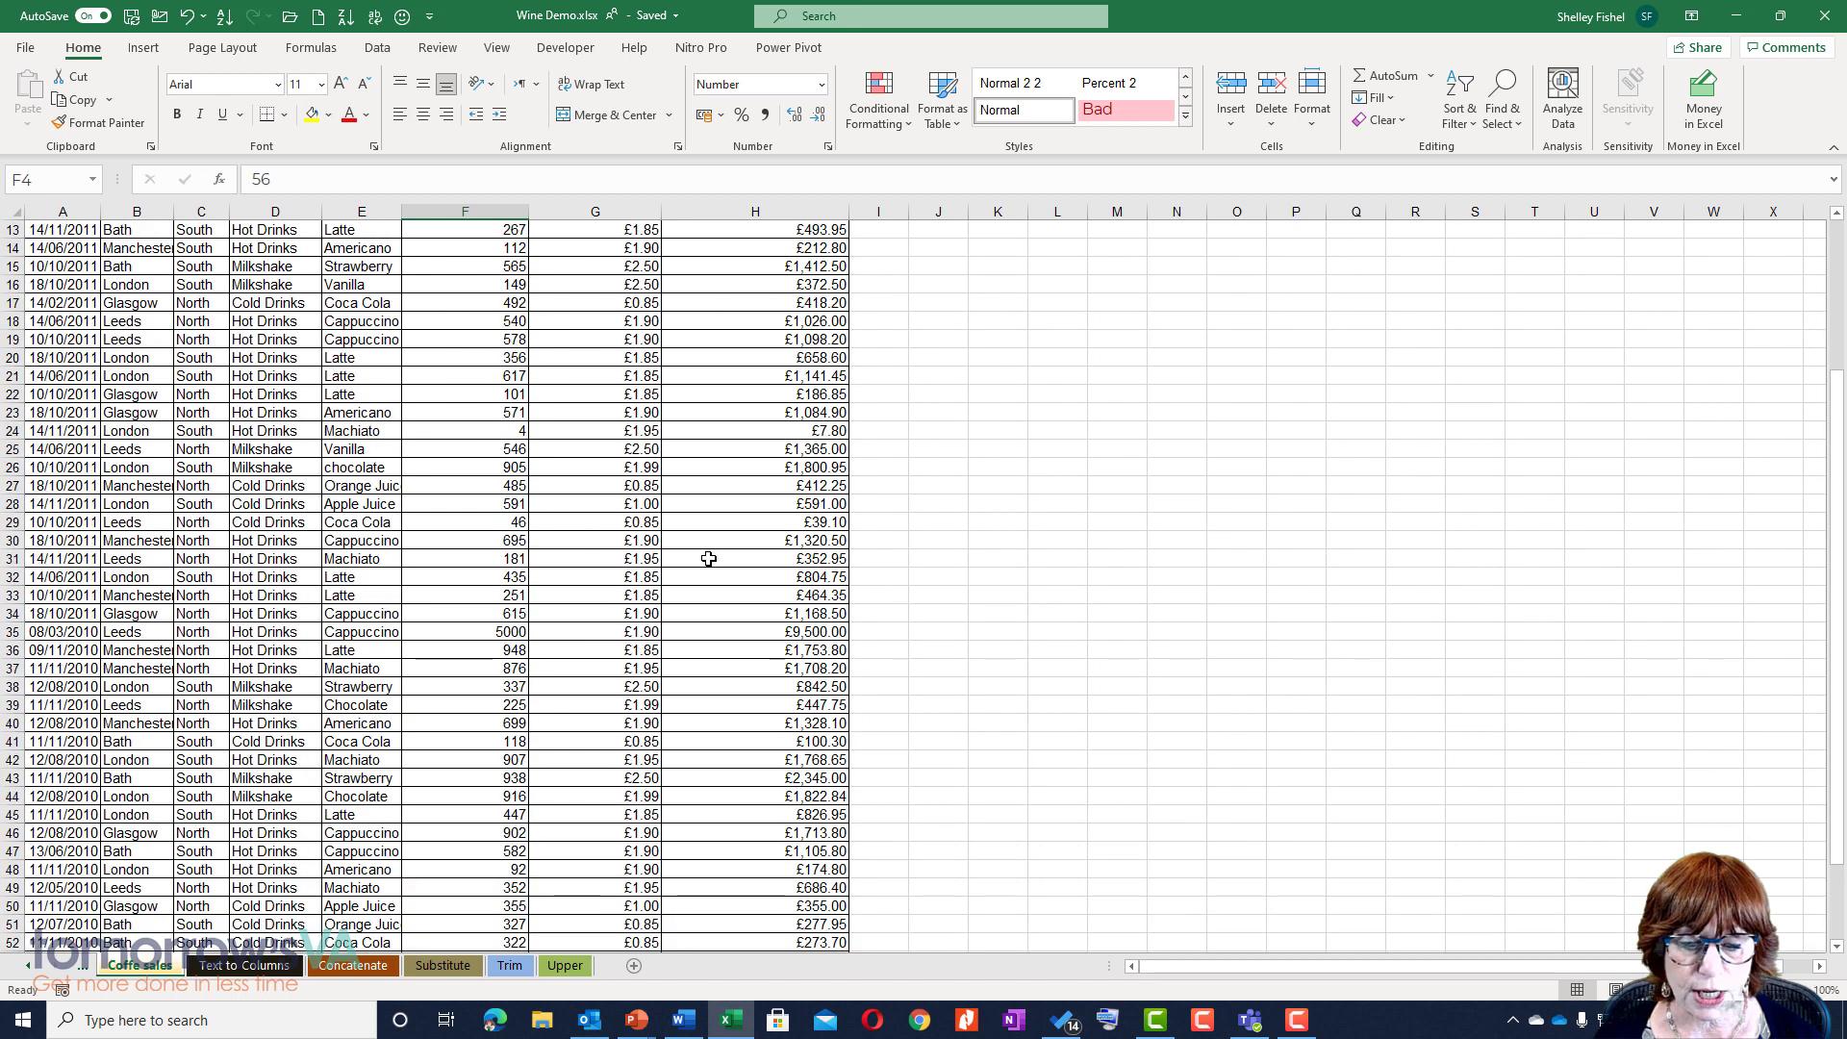
scroll(712, 558, "up", 2)
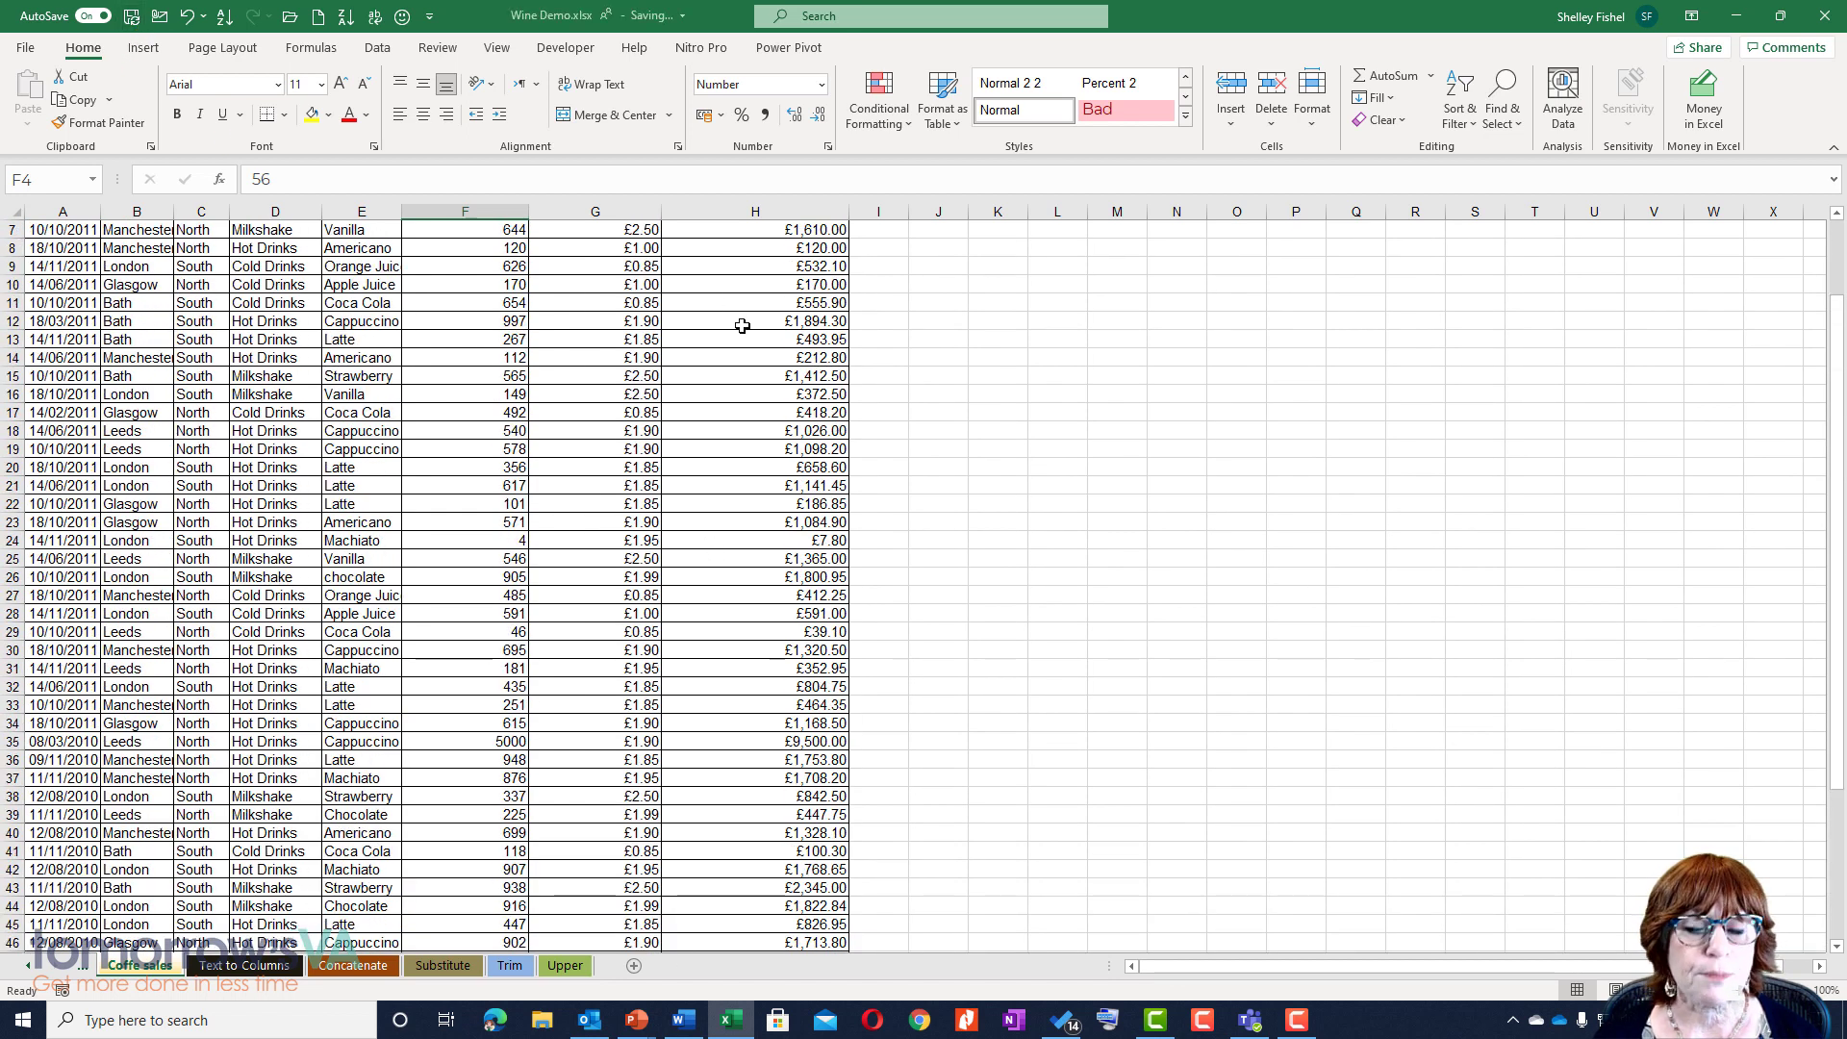
Switch back to the Coffee Sales Admin CHat document in Word, update the table's link and check the Latte row and Total row
left_click(685, 1022)
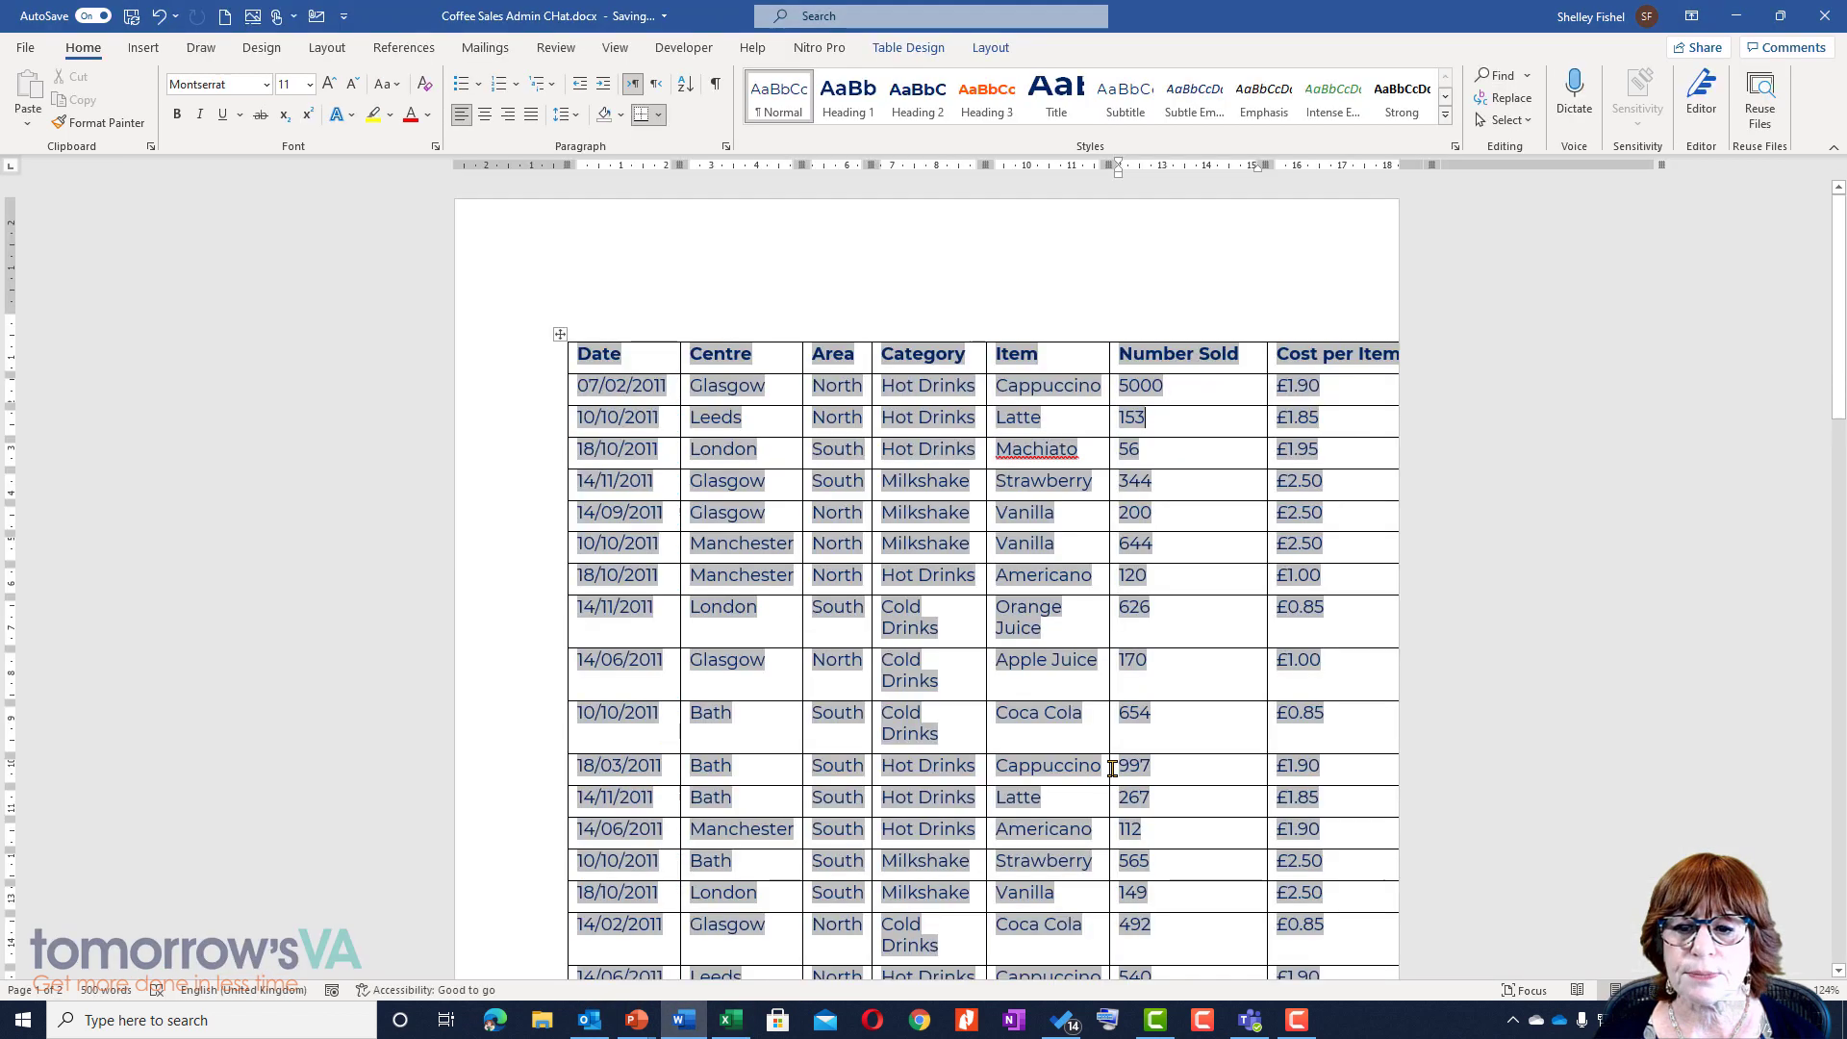
right_click(1136, 420)
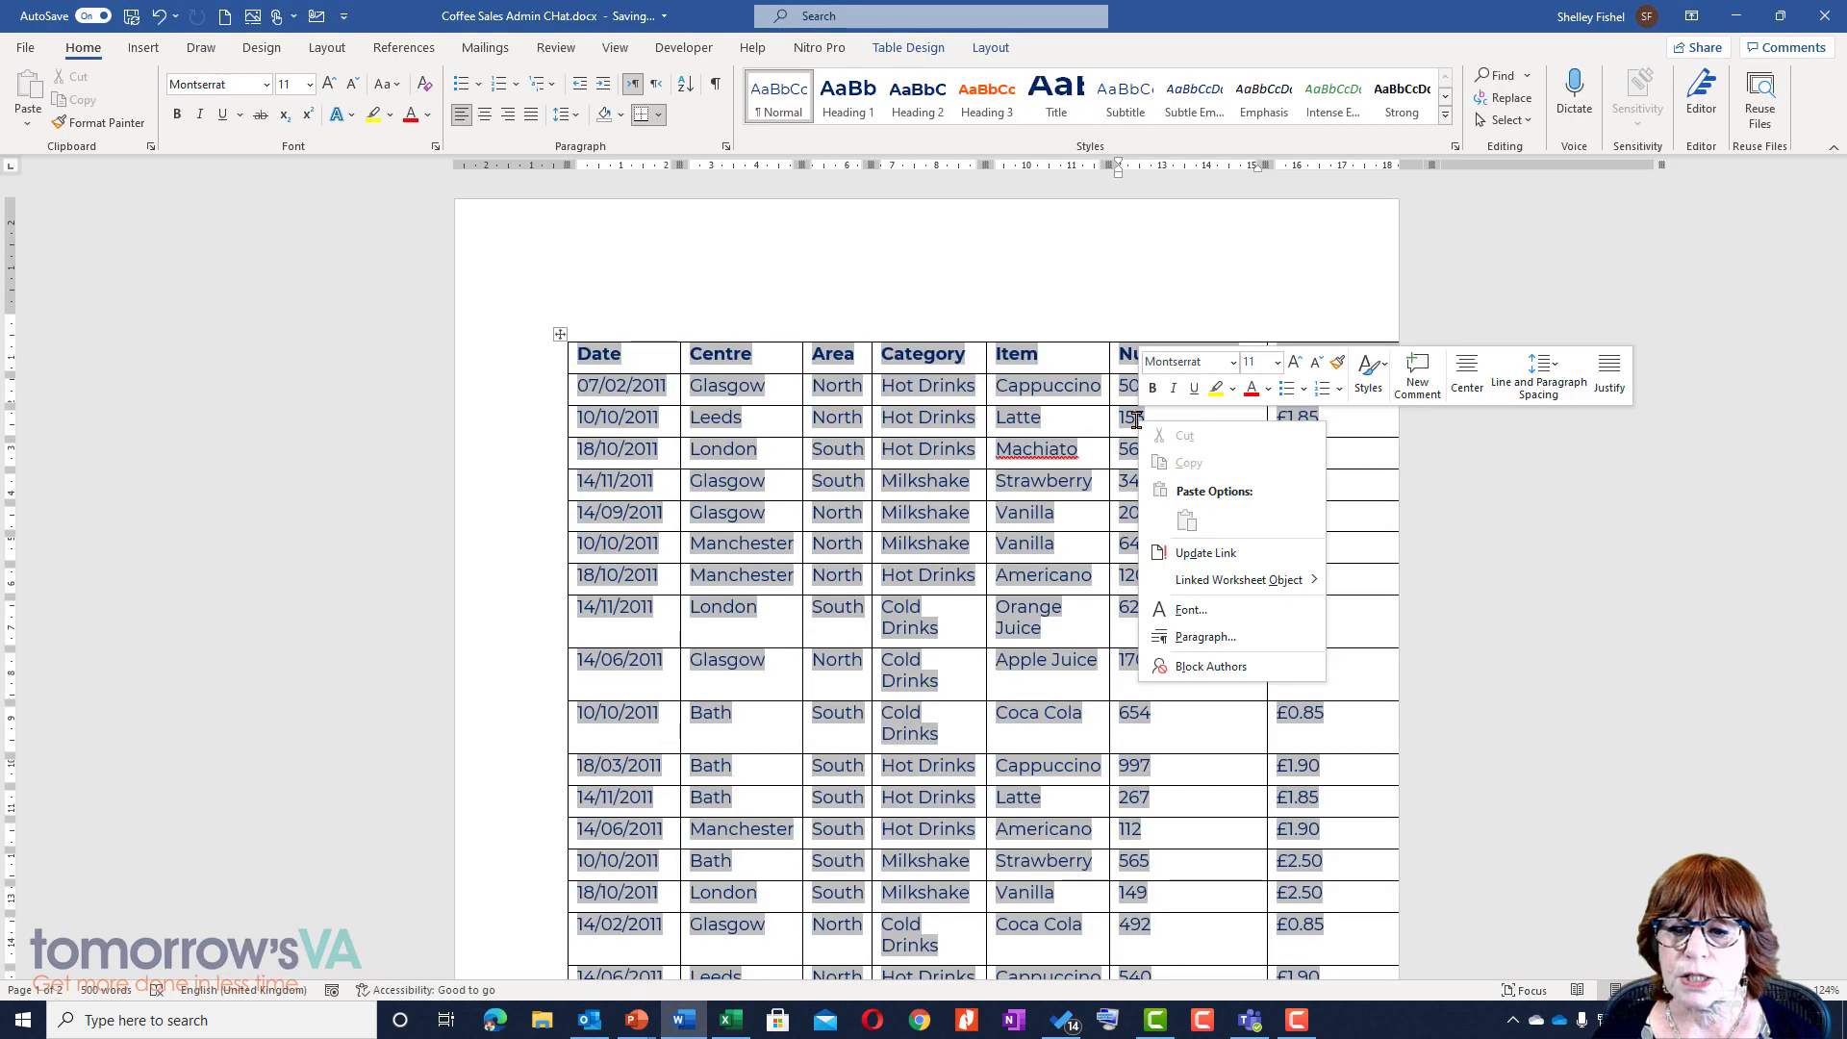
left_click(1208, 554)
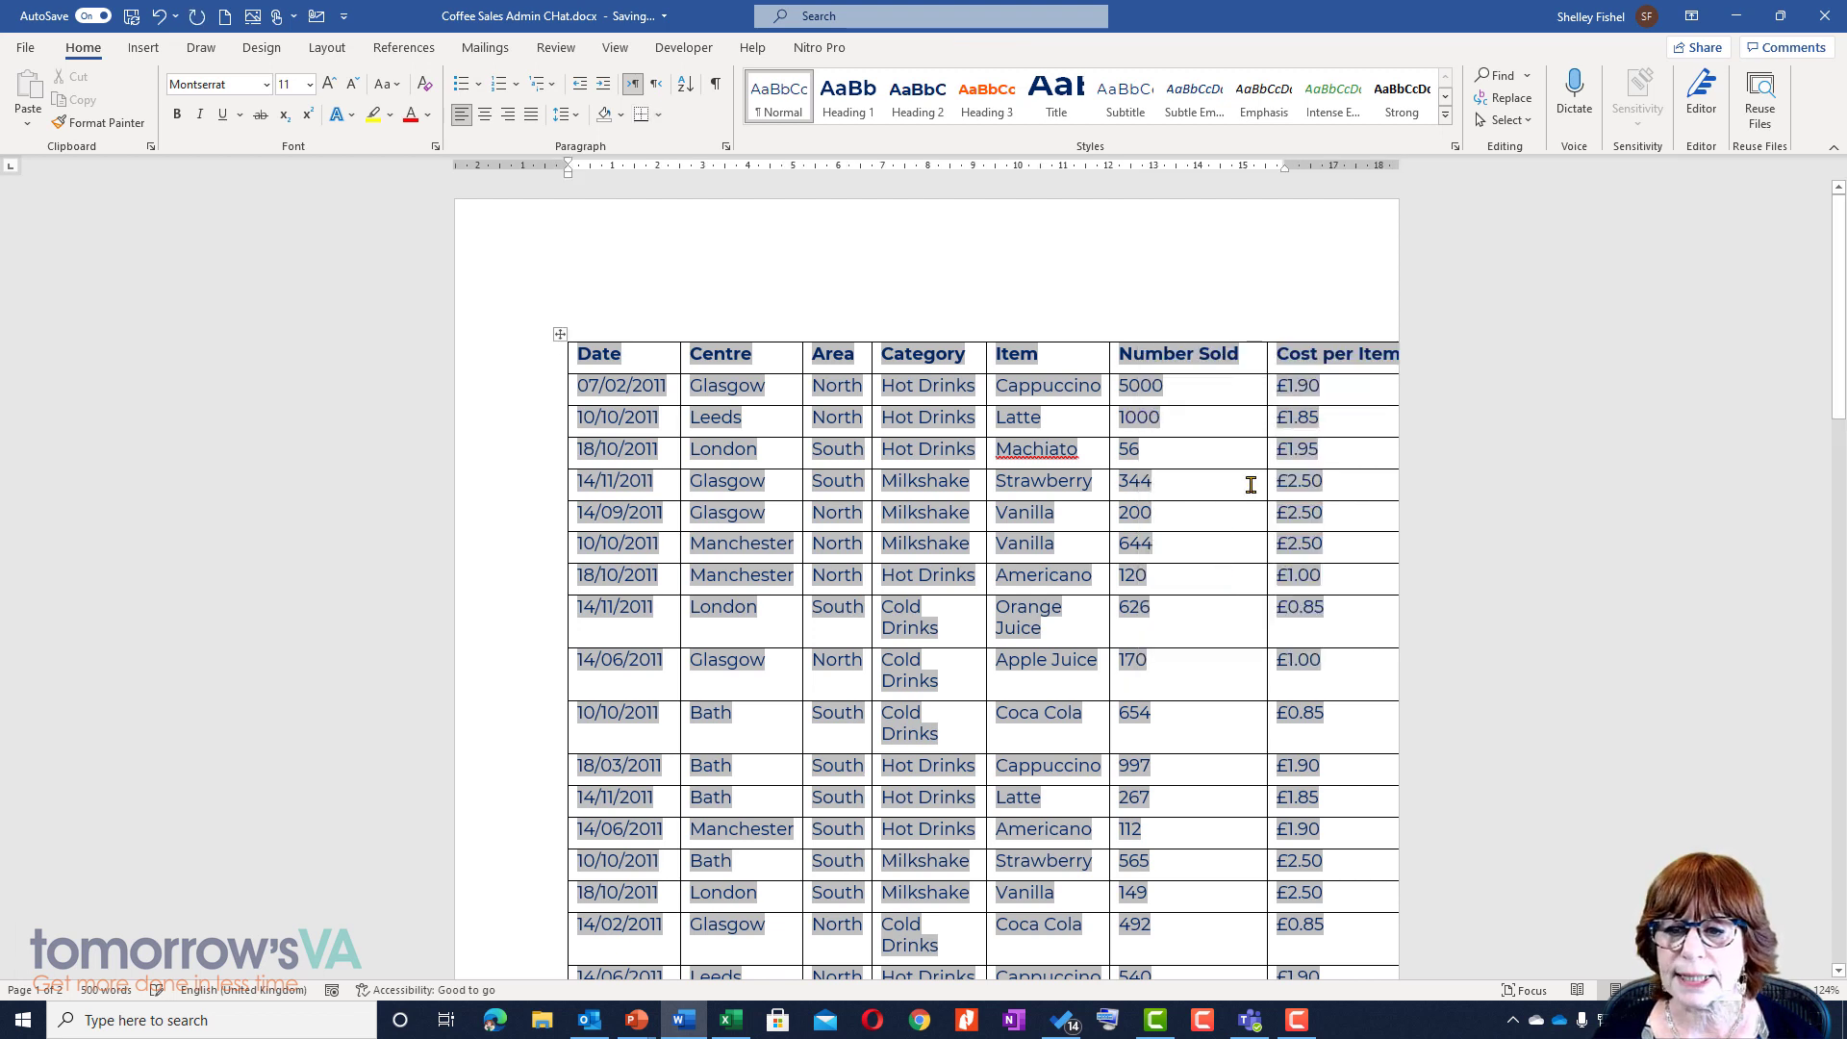
right_click(1299, 416)
key("Escape")
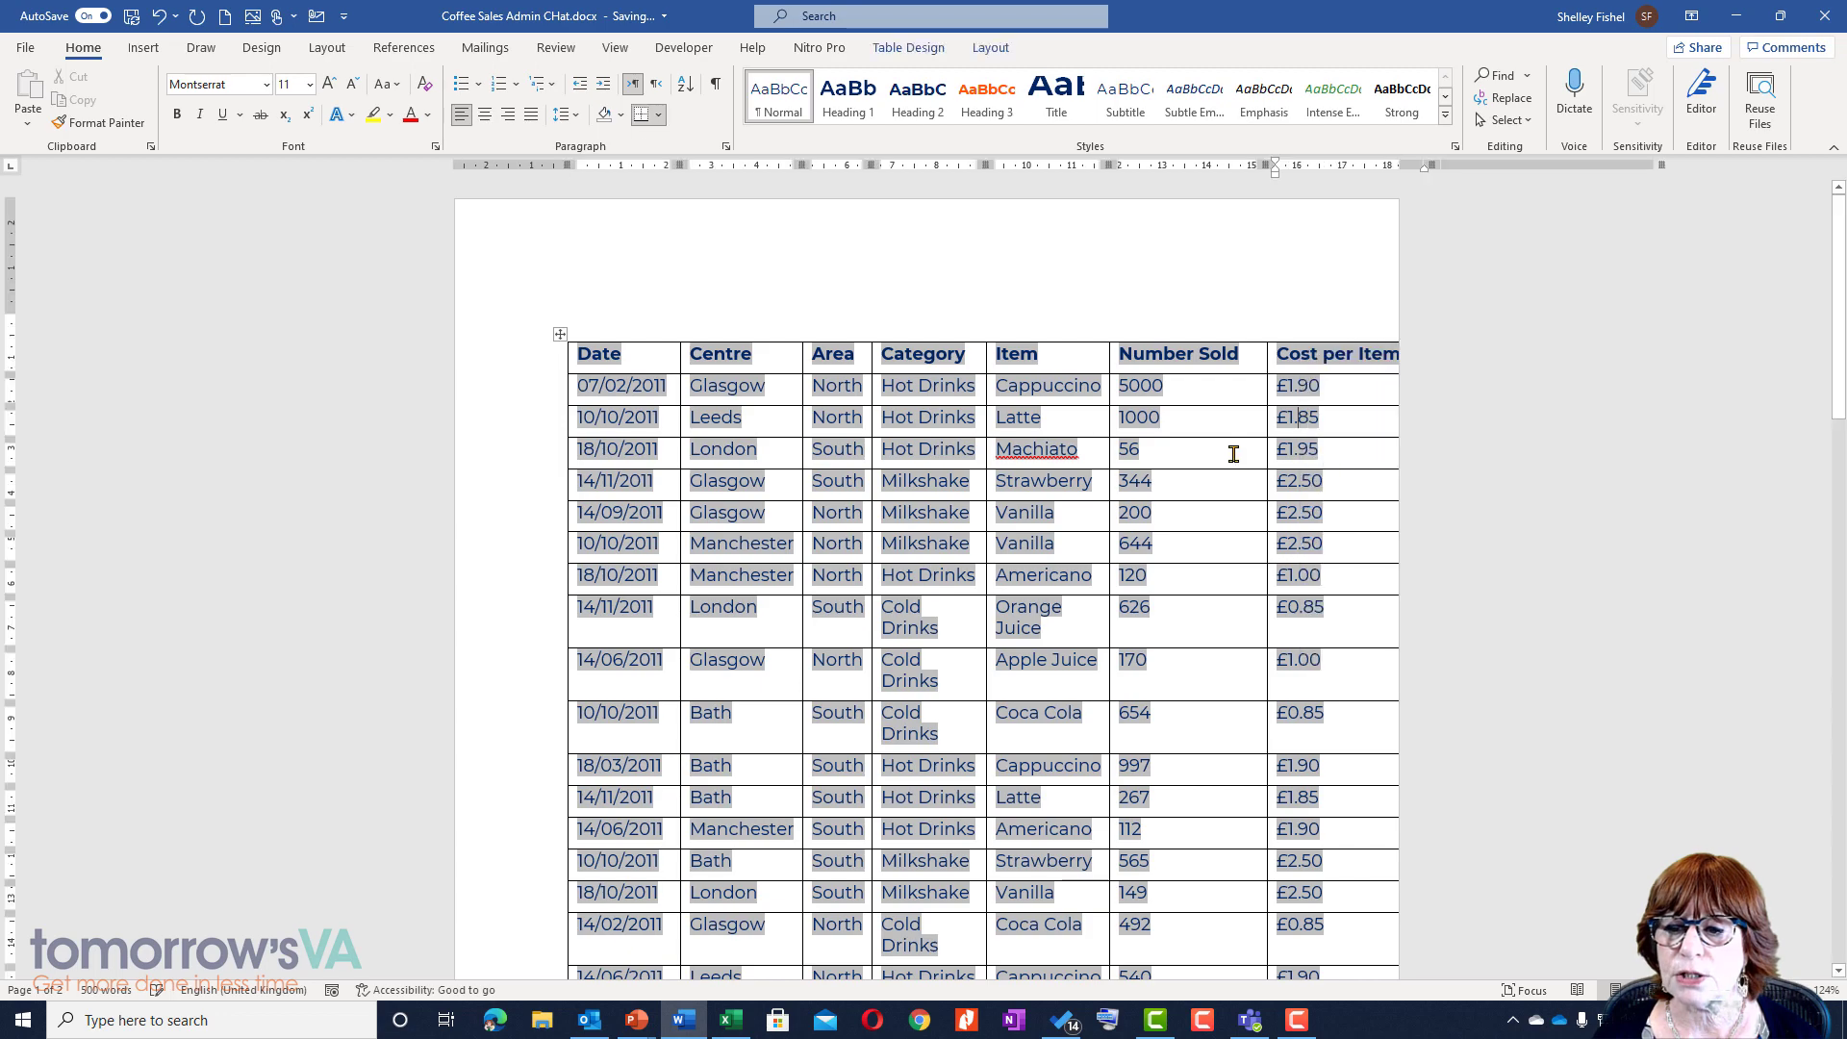
scroll(1233, 454, "down", 3)
scroll(1233, 454, "down", 18)
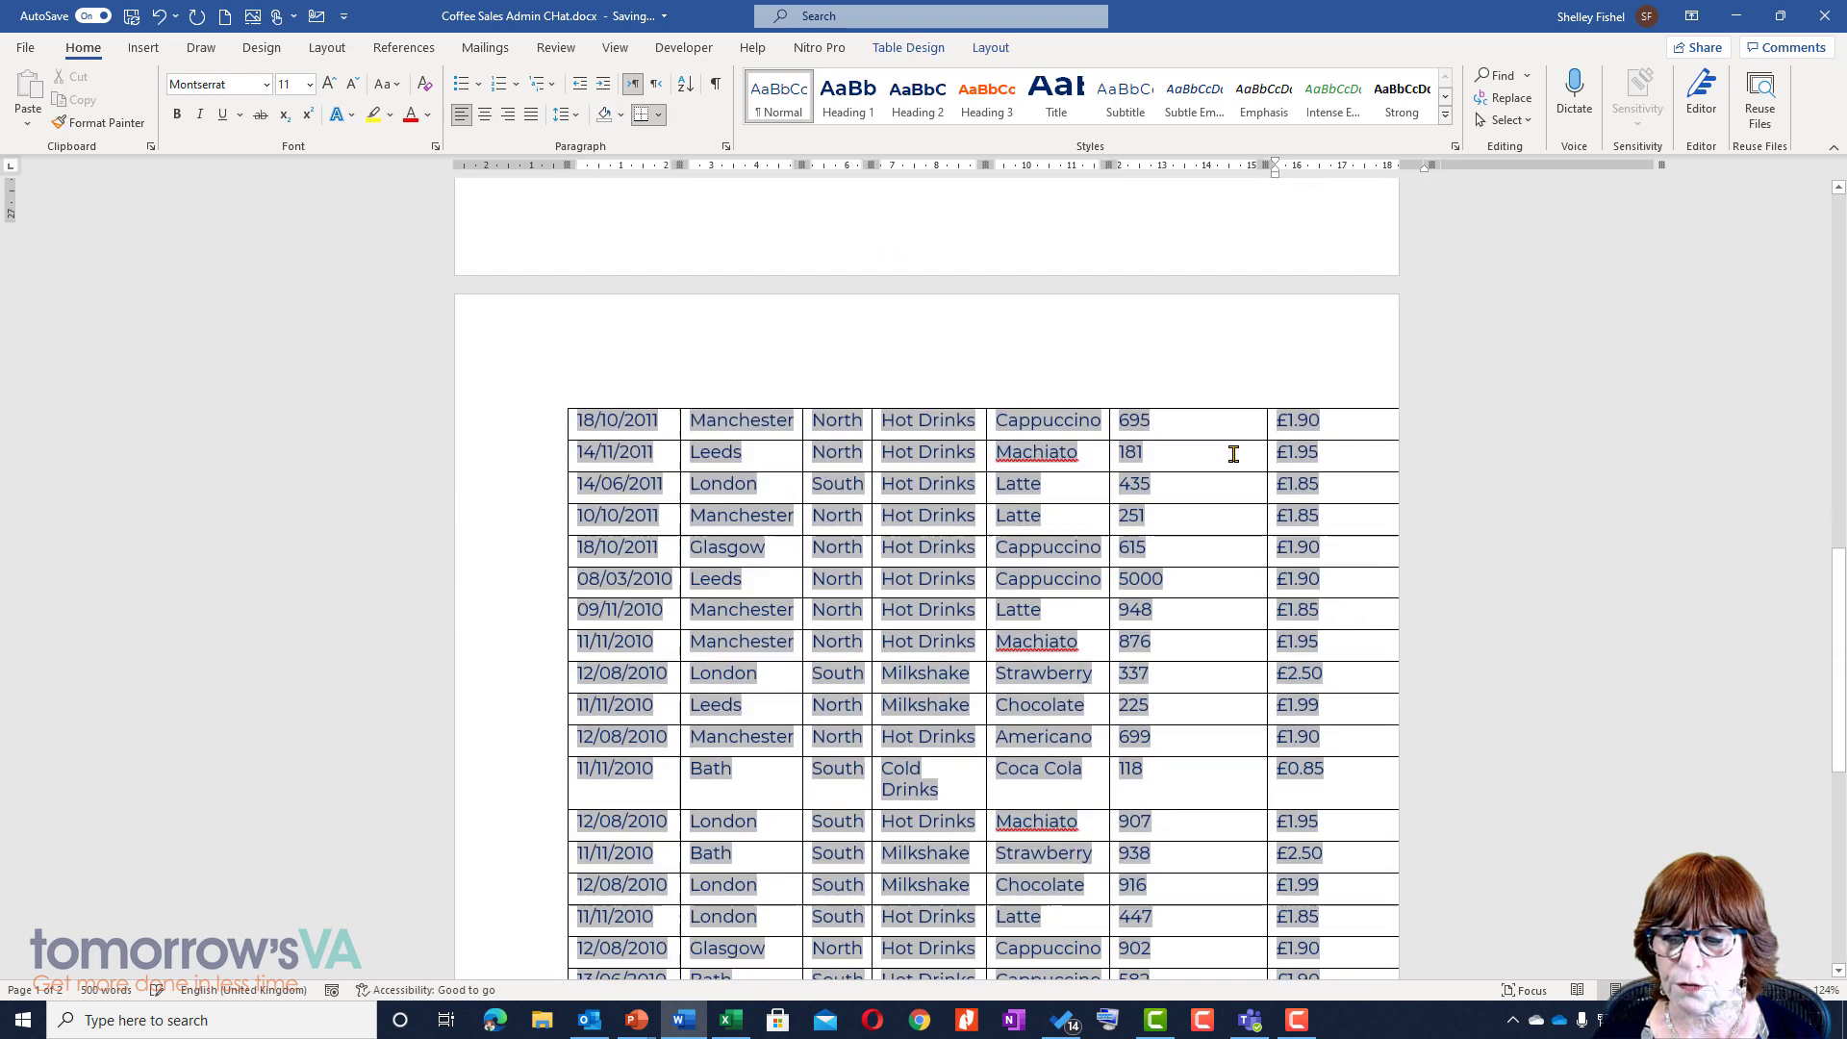
scroll(1233, 454, "down", 5)
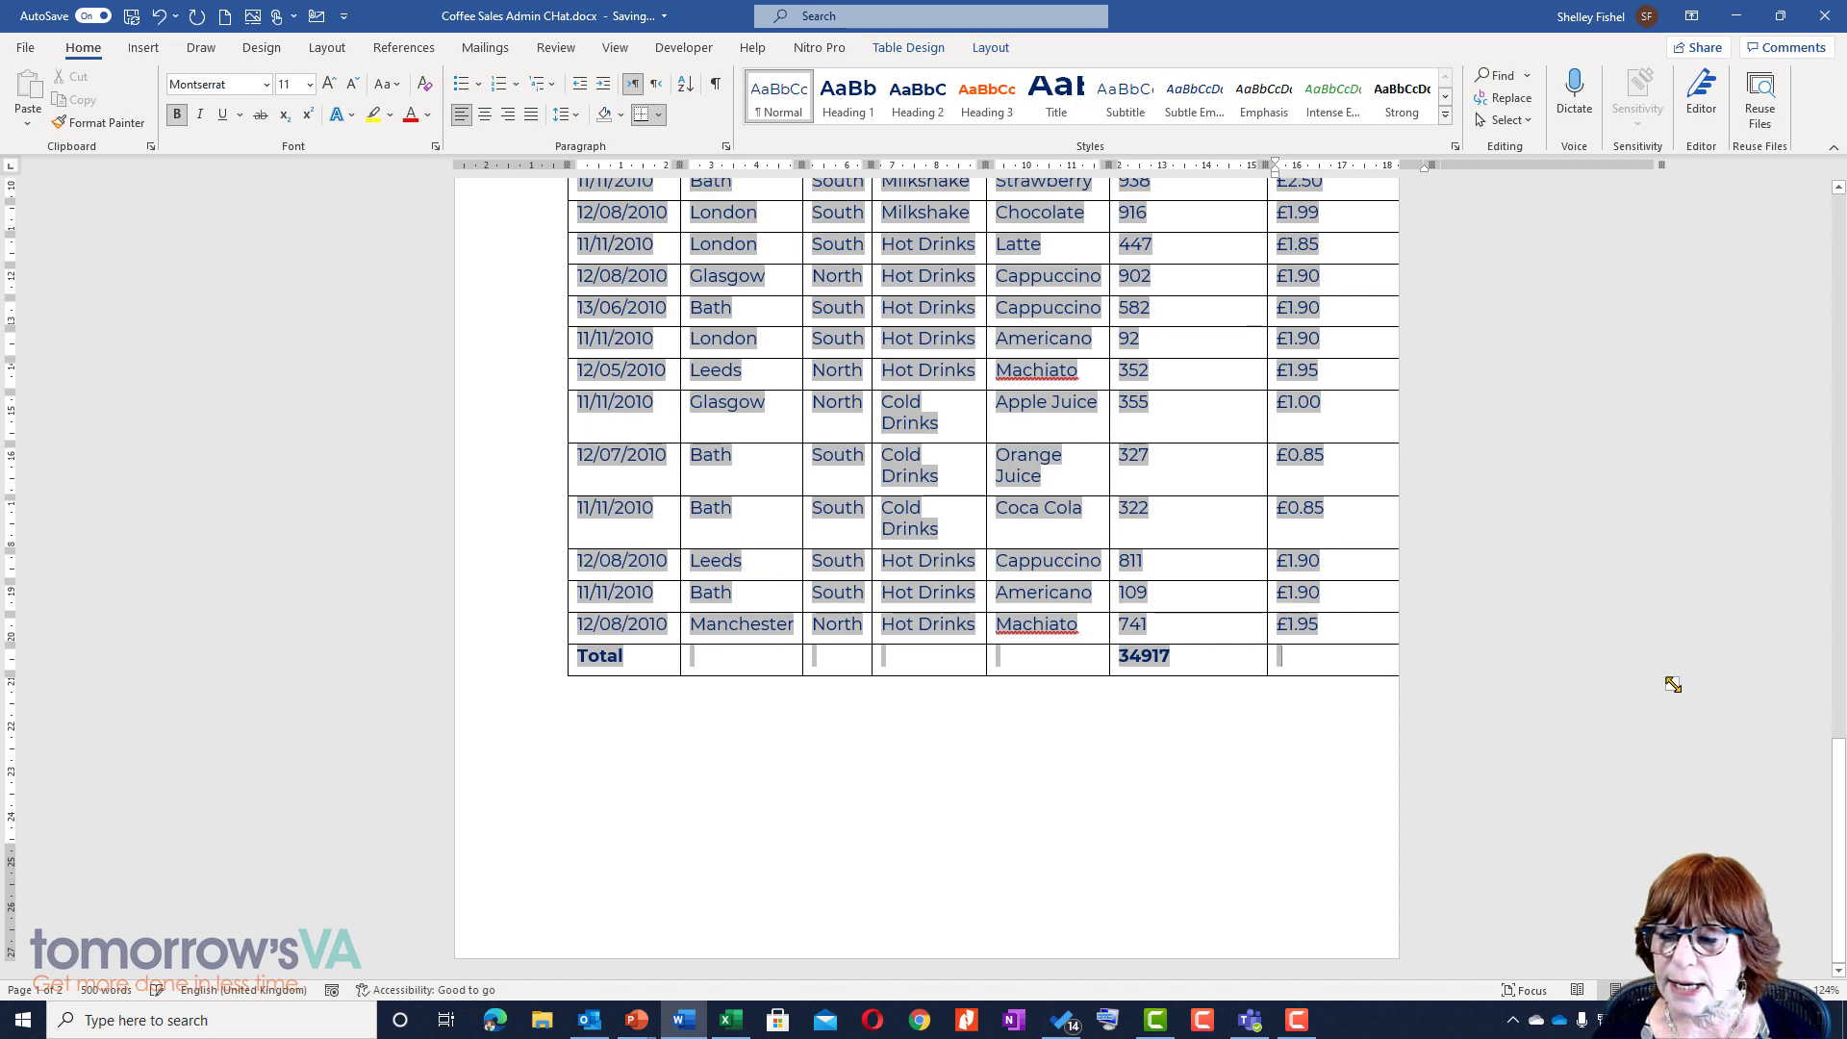
scroll(837, 712, "up", 15)
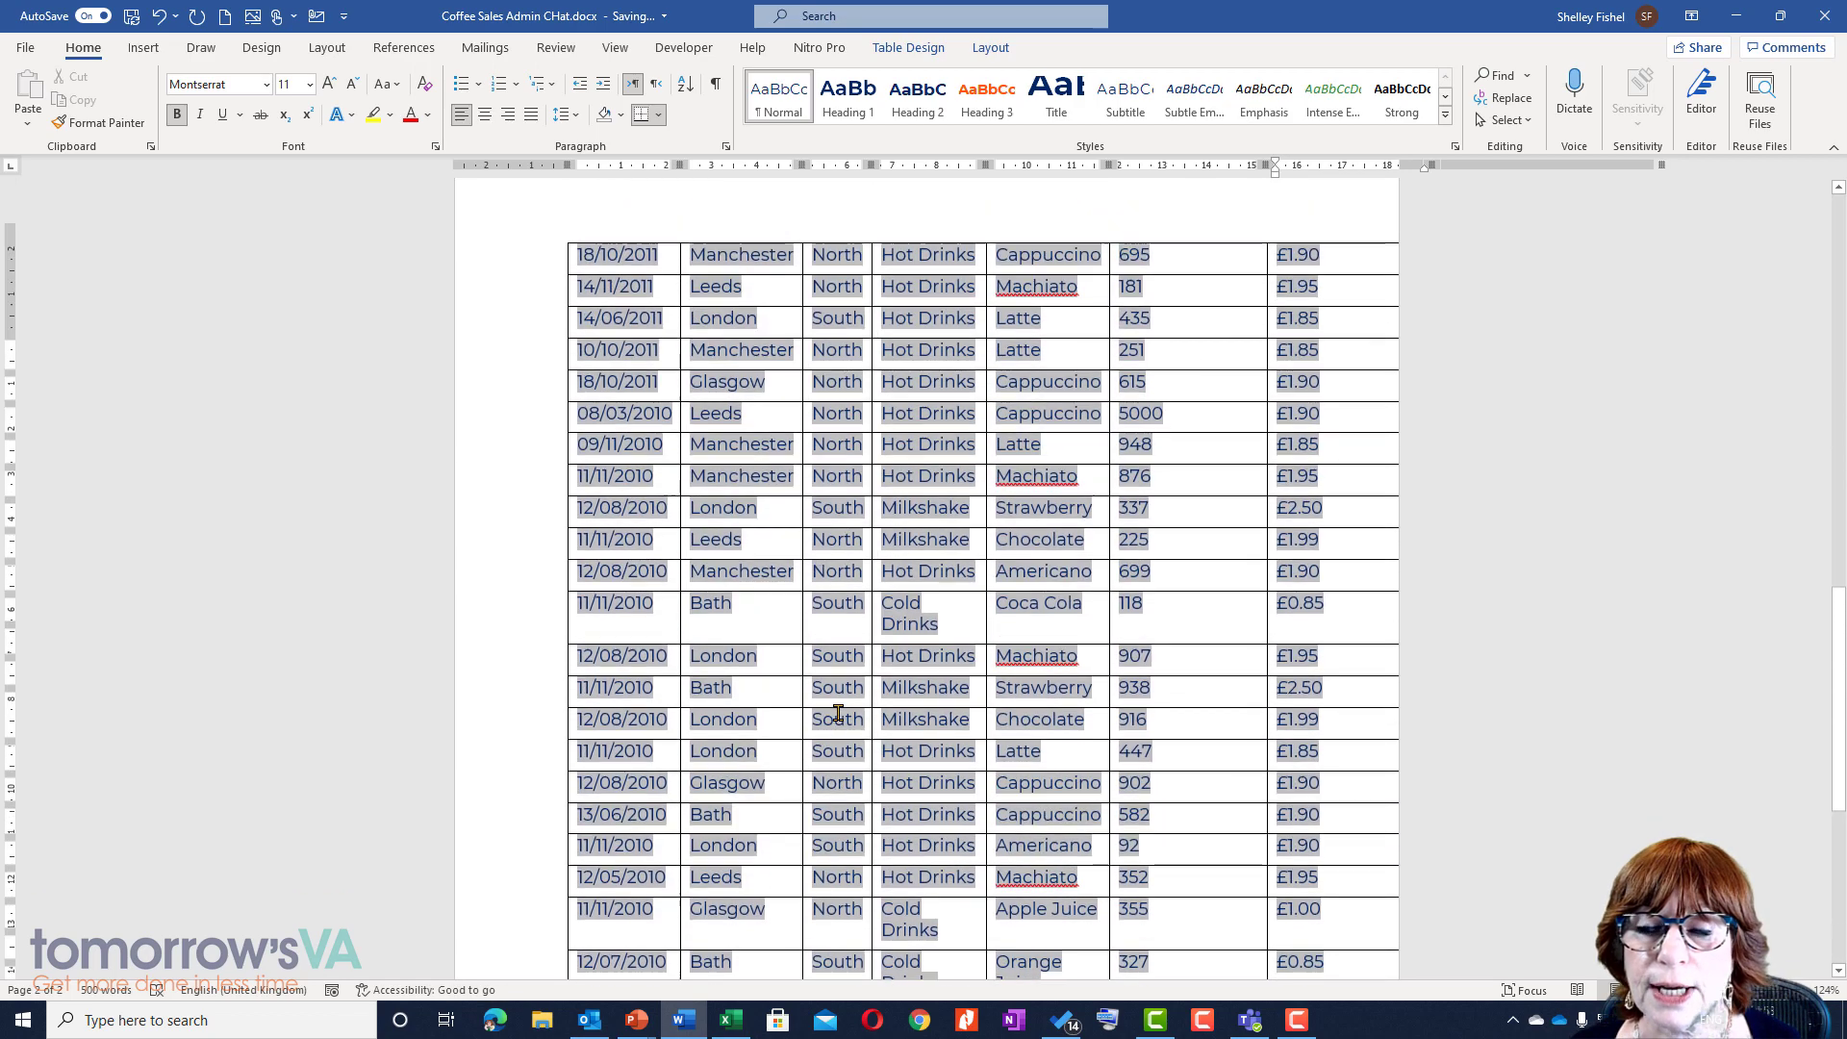
scroll(829, 689, "up", 10)
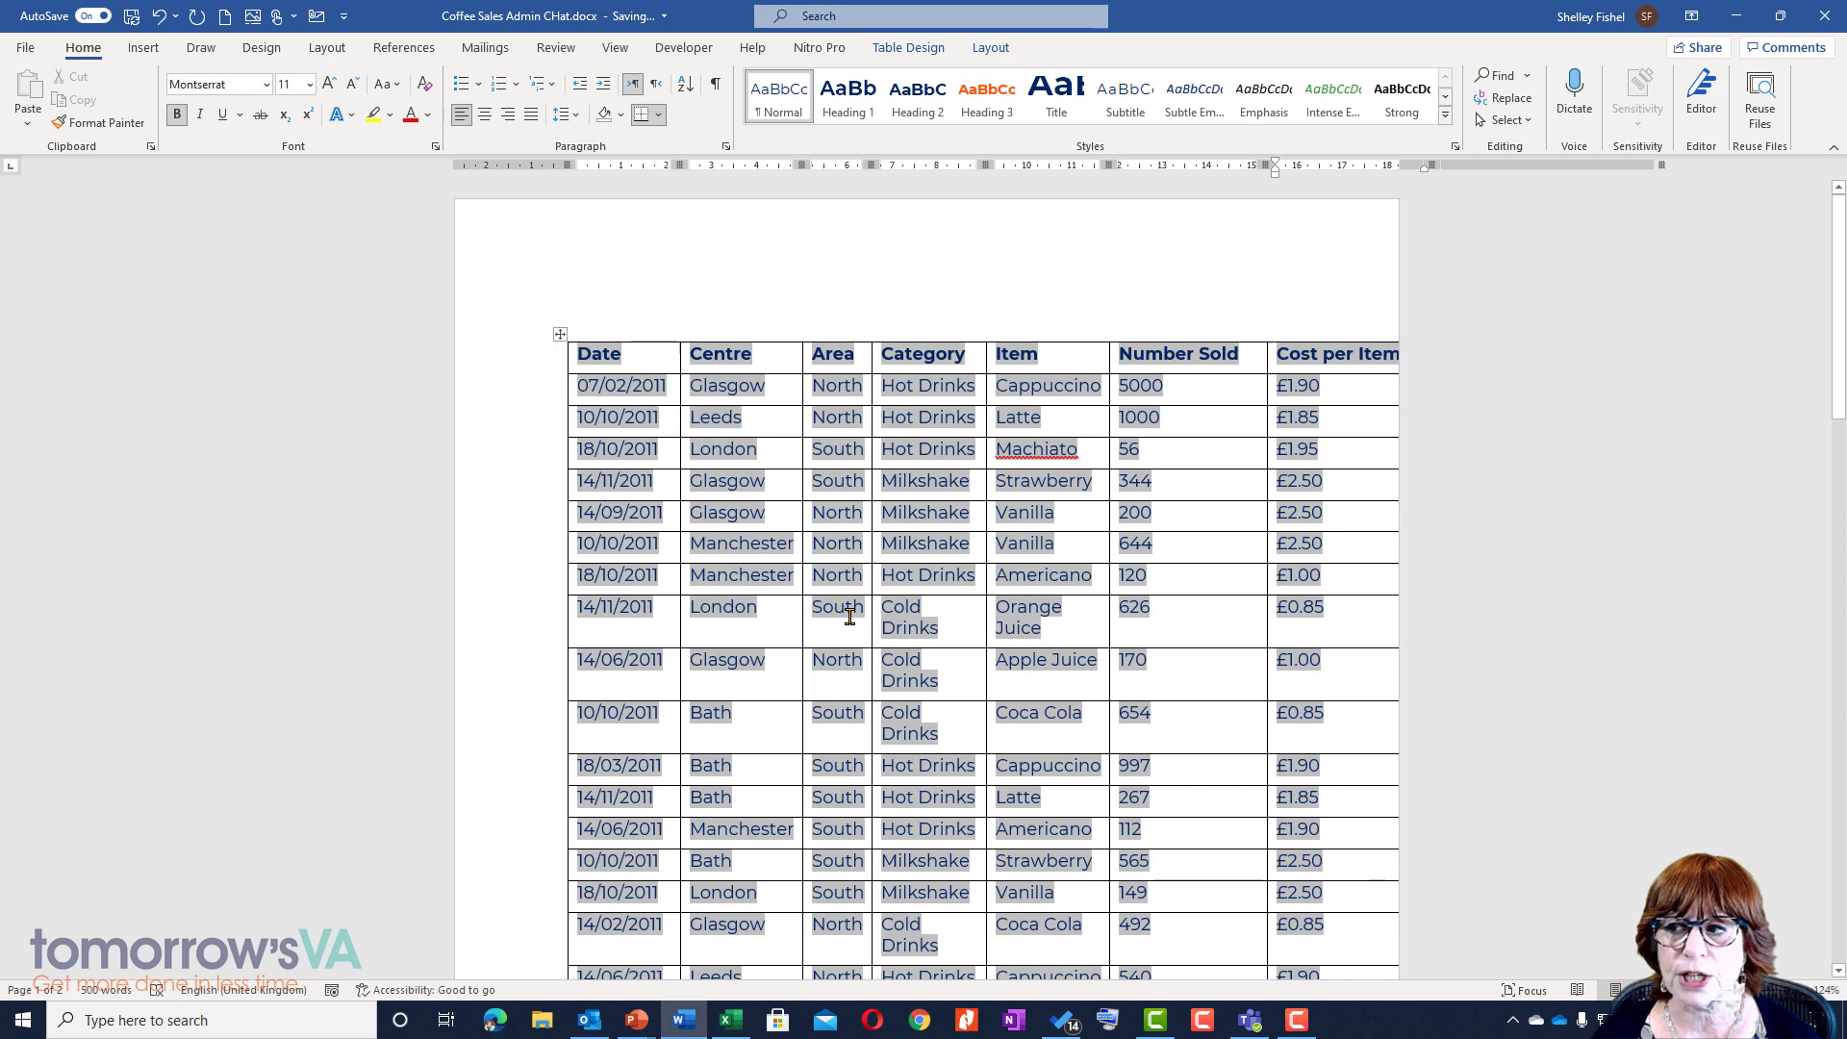
Set the document's page orientation to landscape
left_click(261, 48)
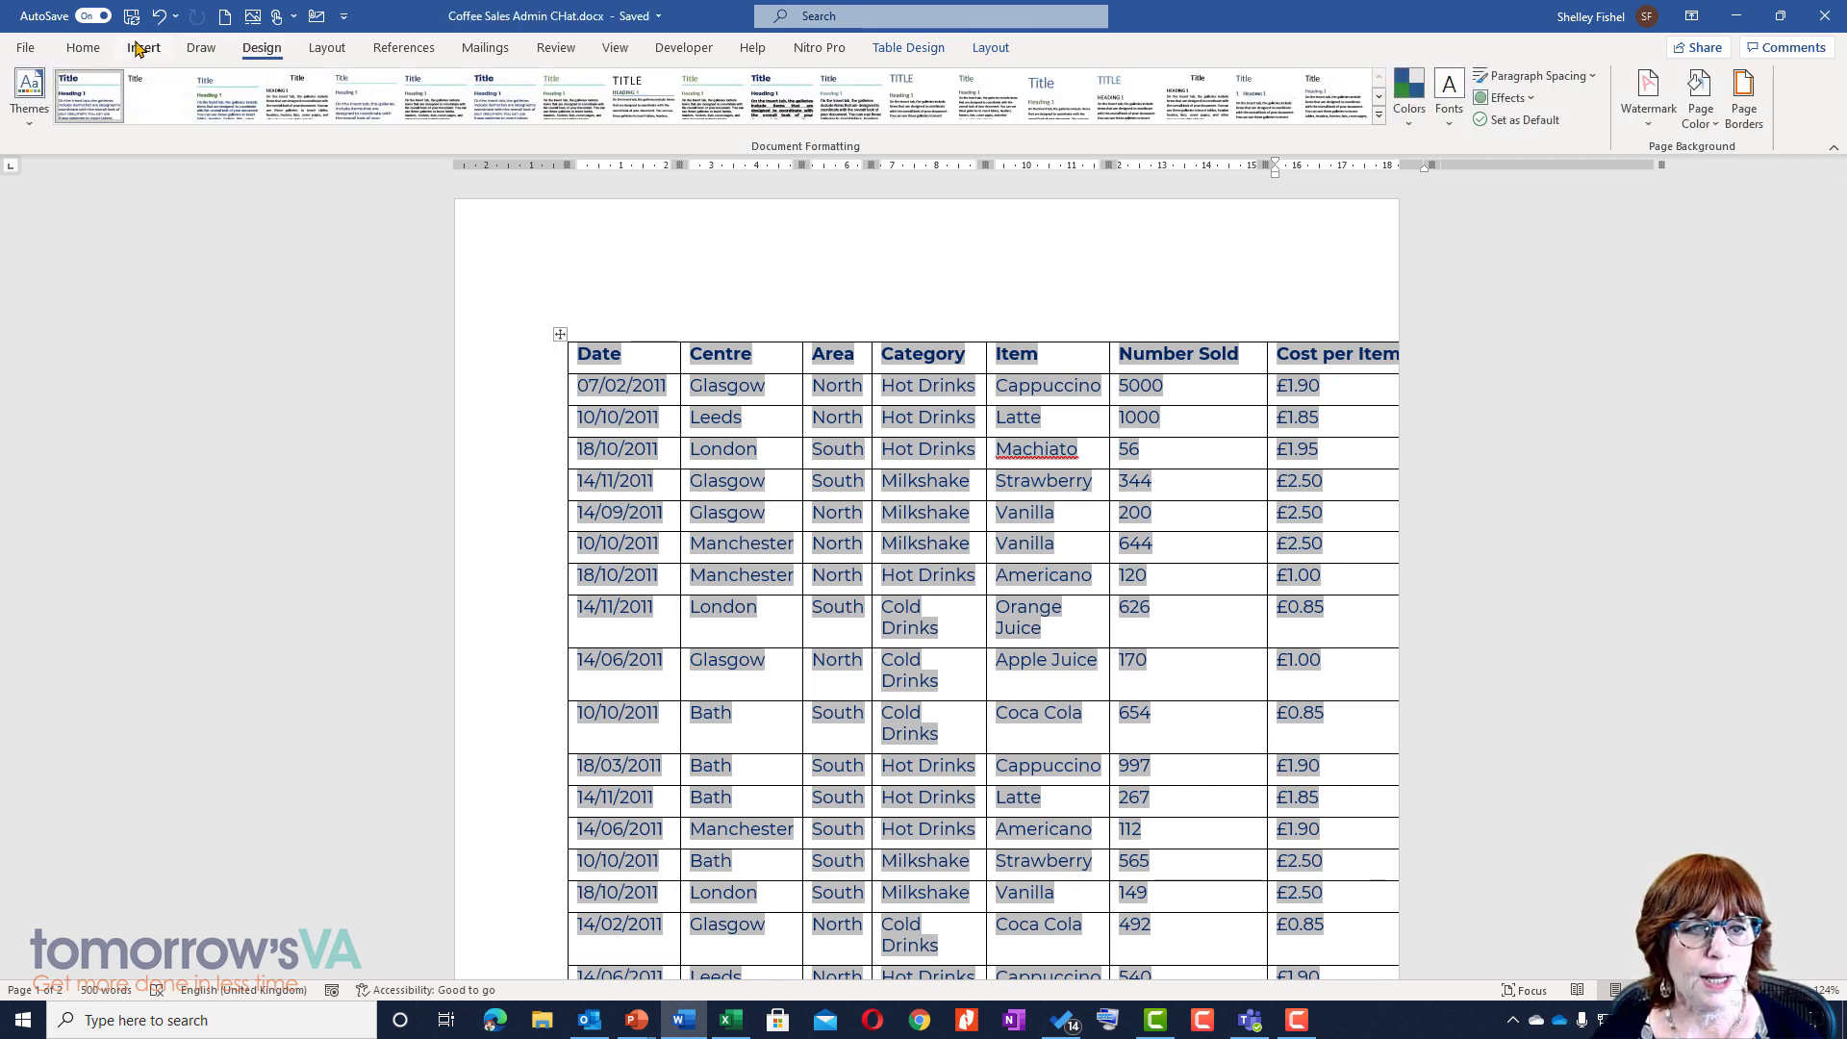
left_click(330, 49)
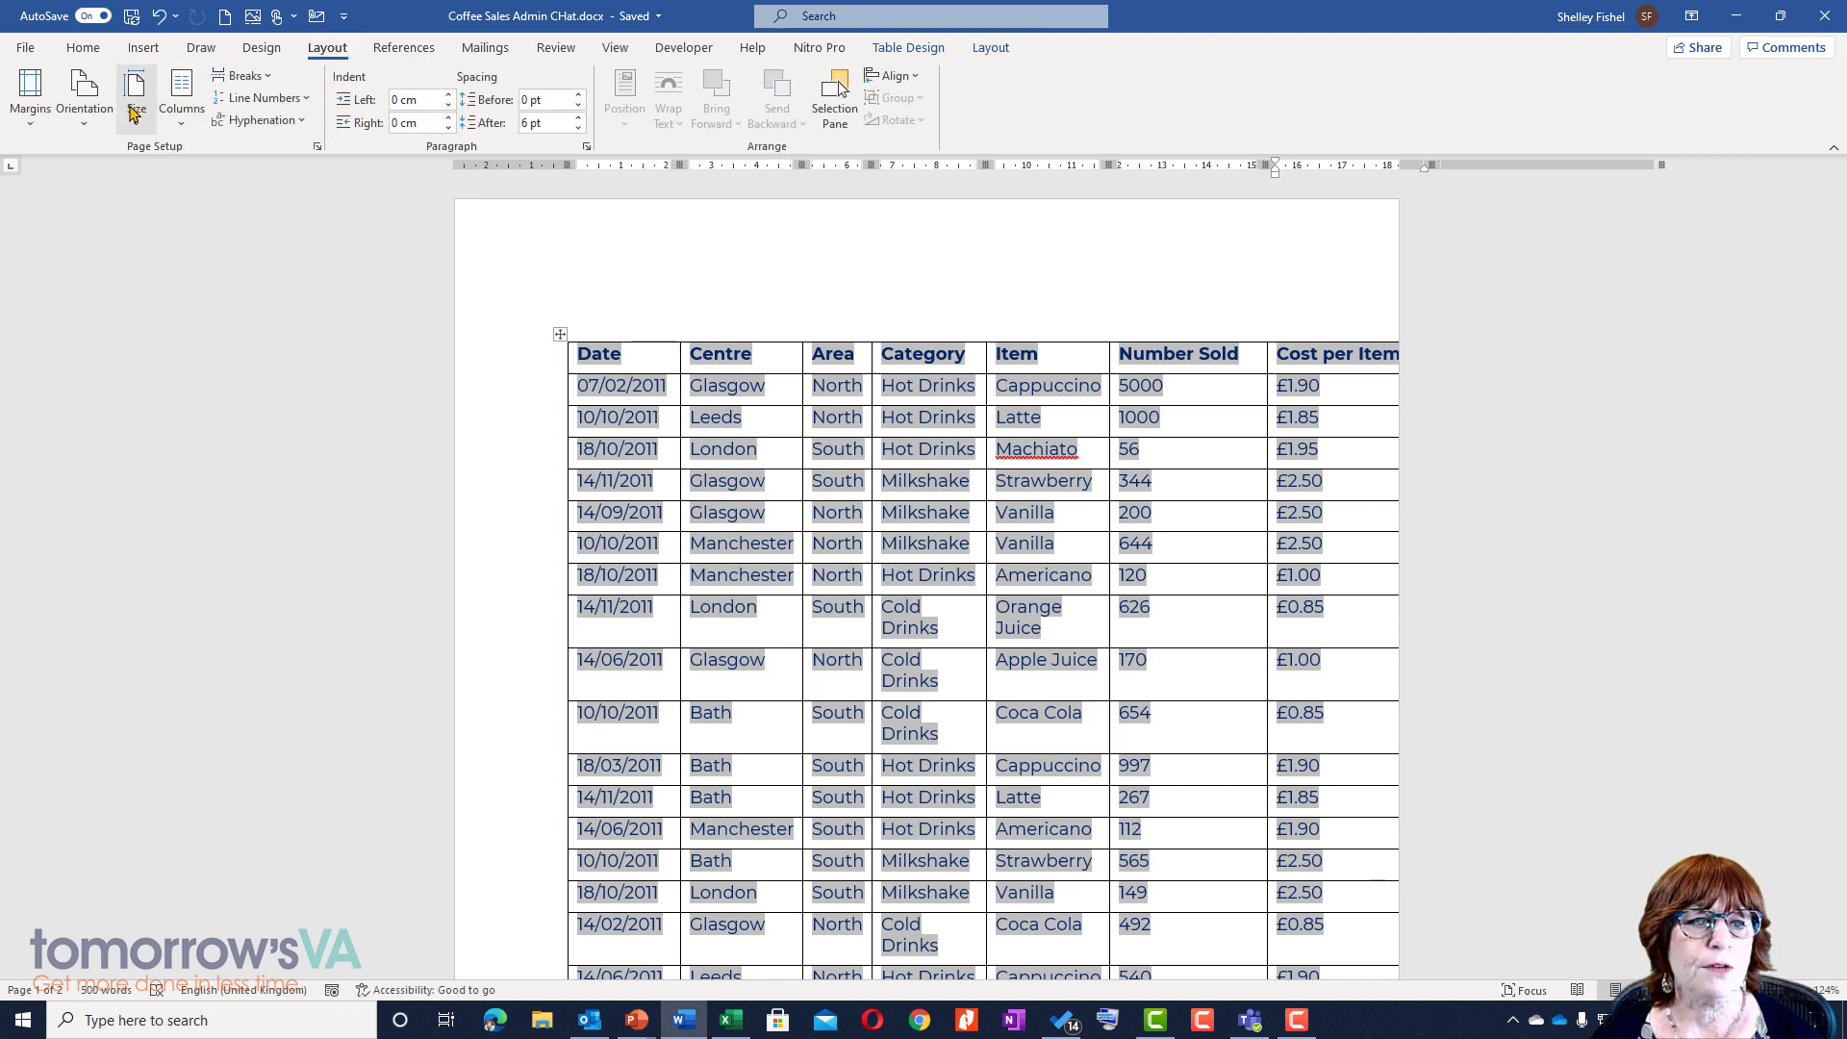
left_click(85, 101)
left_click(114, 227)
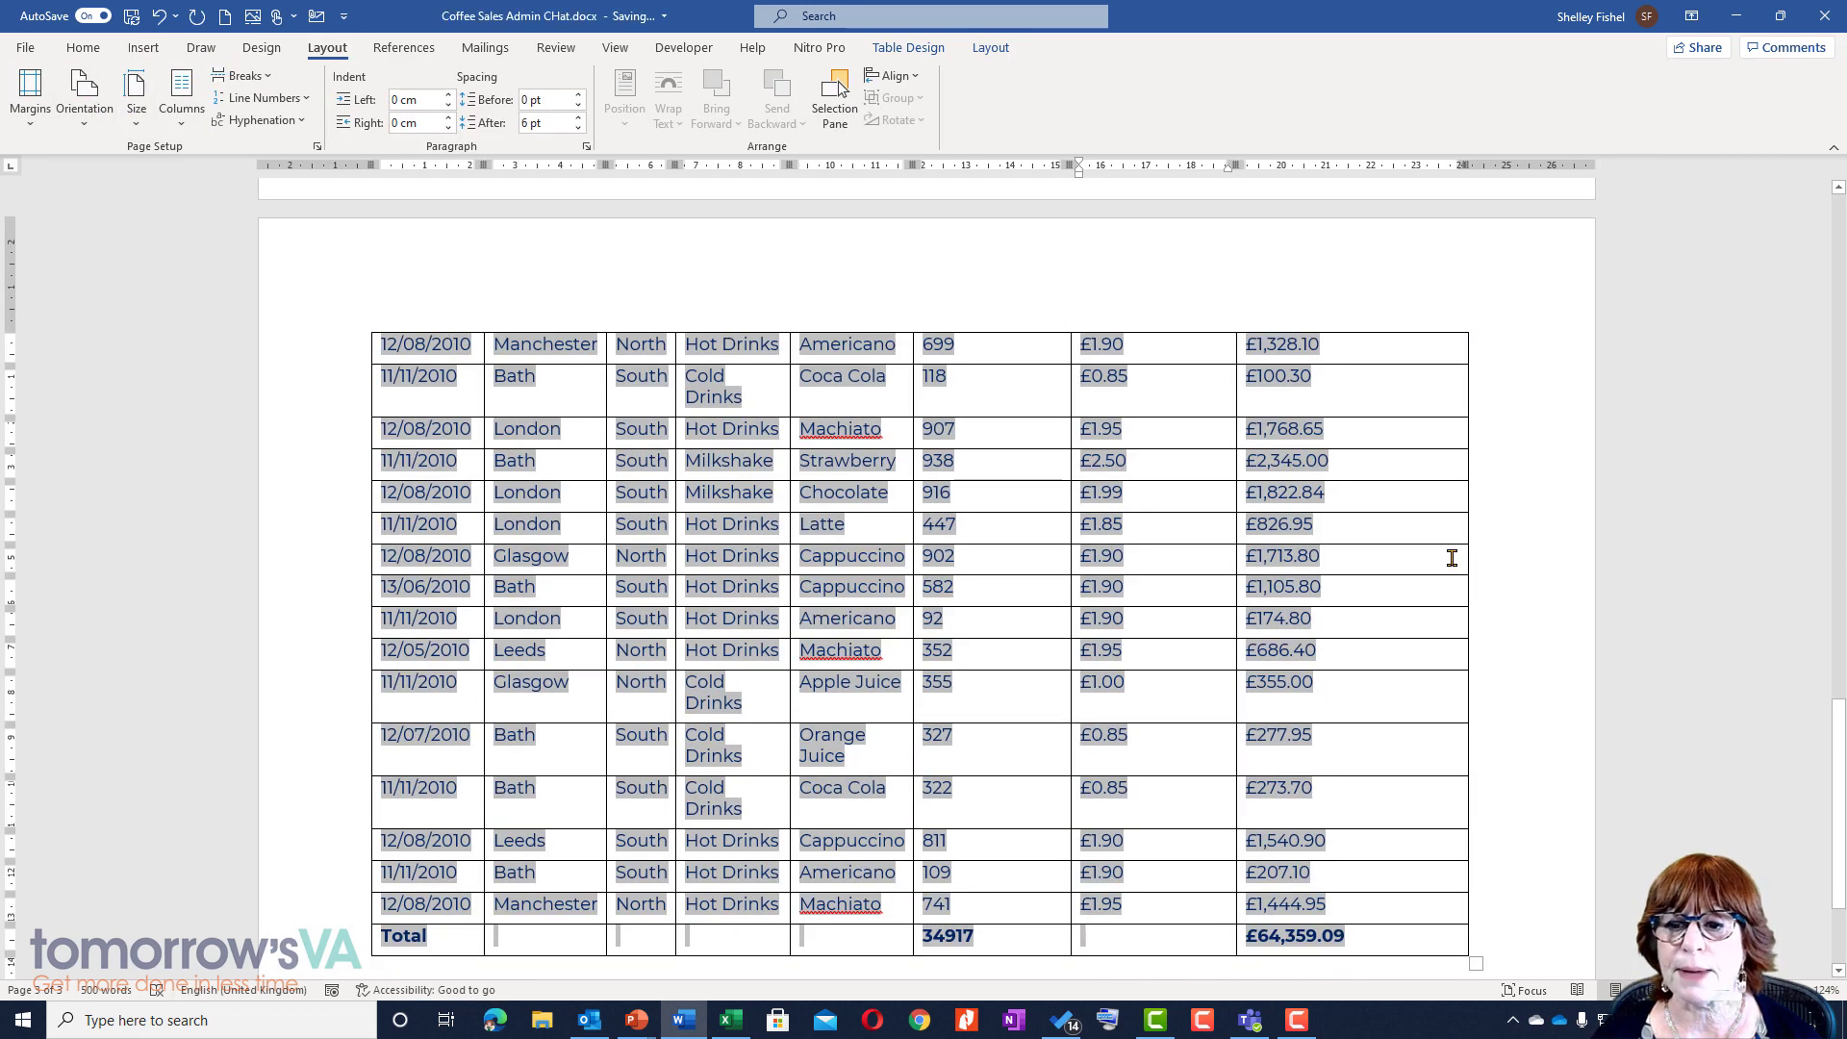
Update the table's link once more from the Sales total in the last row
scroll(1452, 558, "down", 1)
scroll(1453, 558, "down", 2)
right_click(1316, 776)
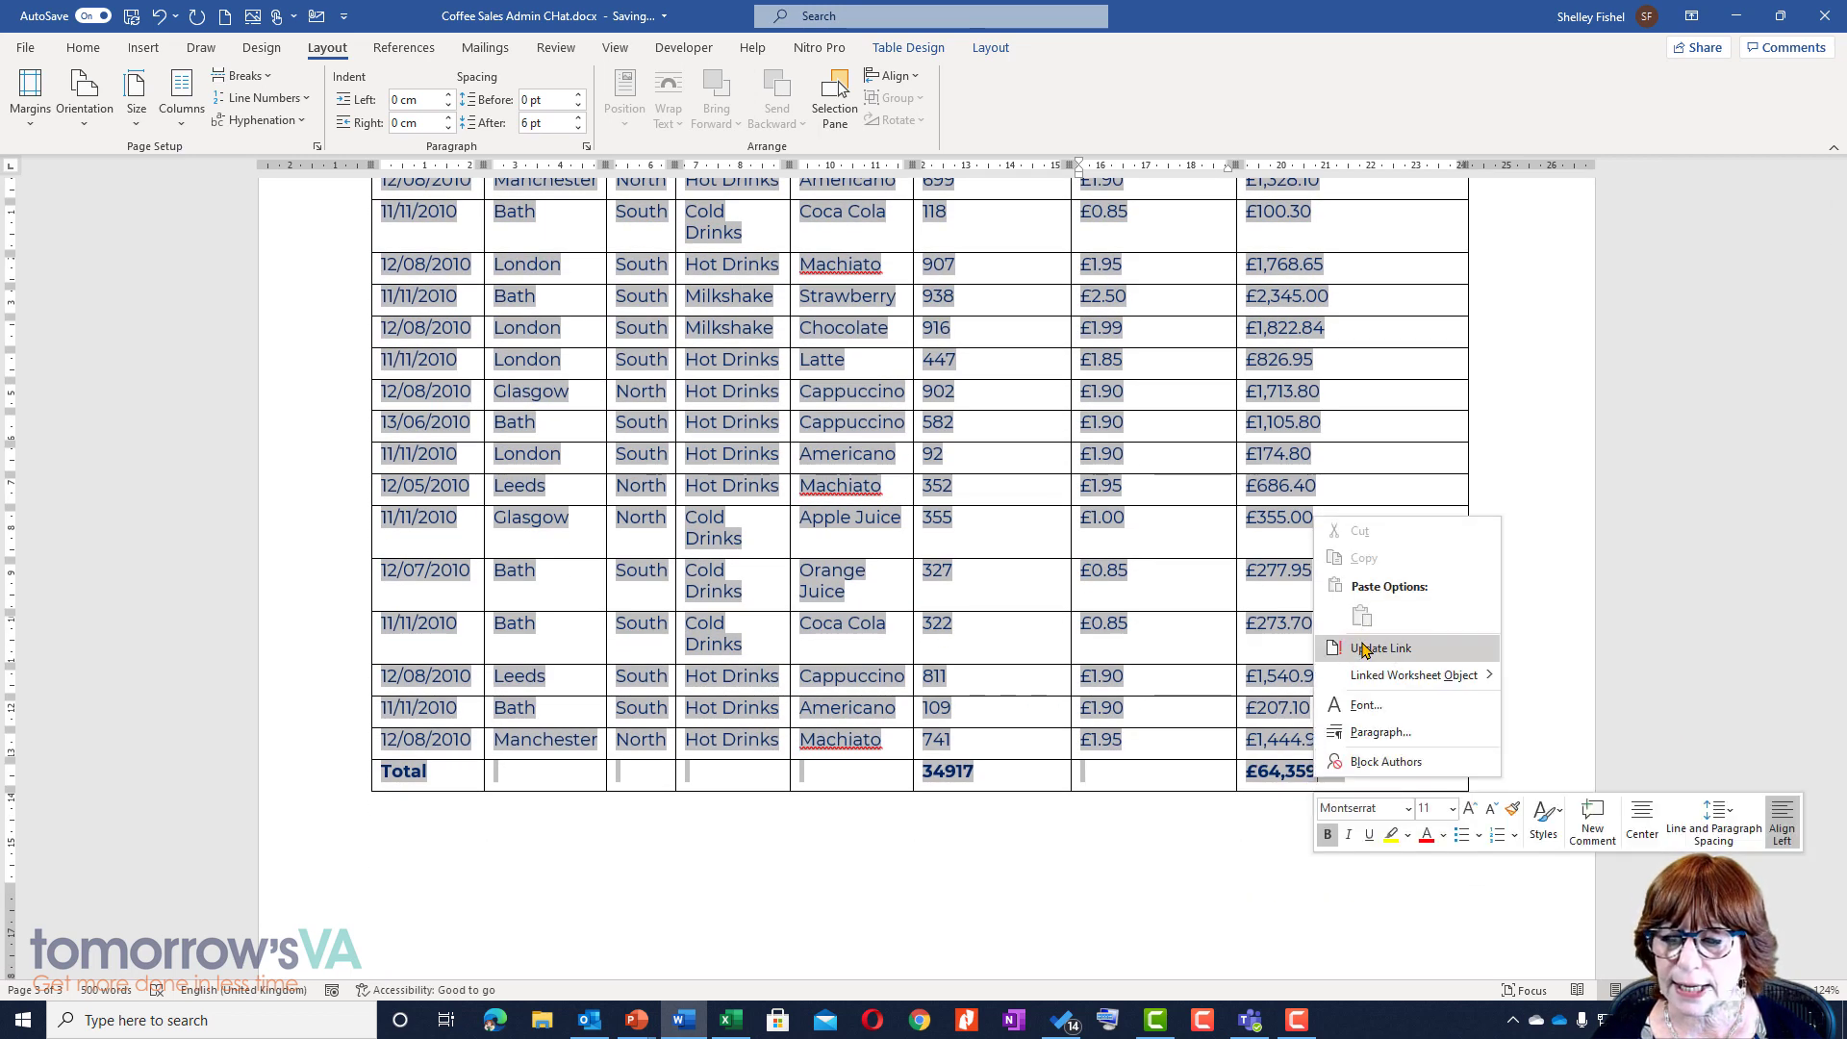
left_click(1364, 650)
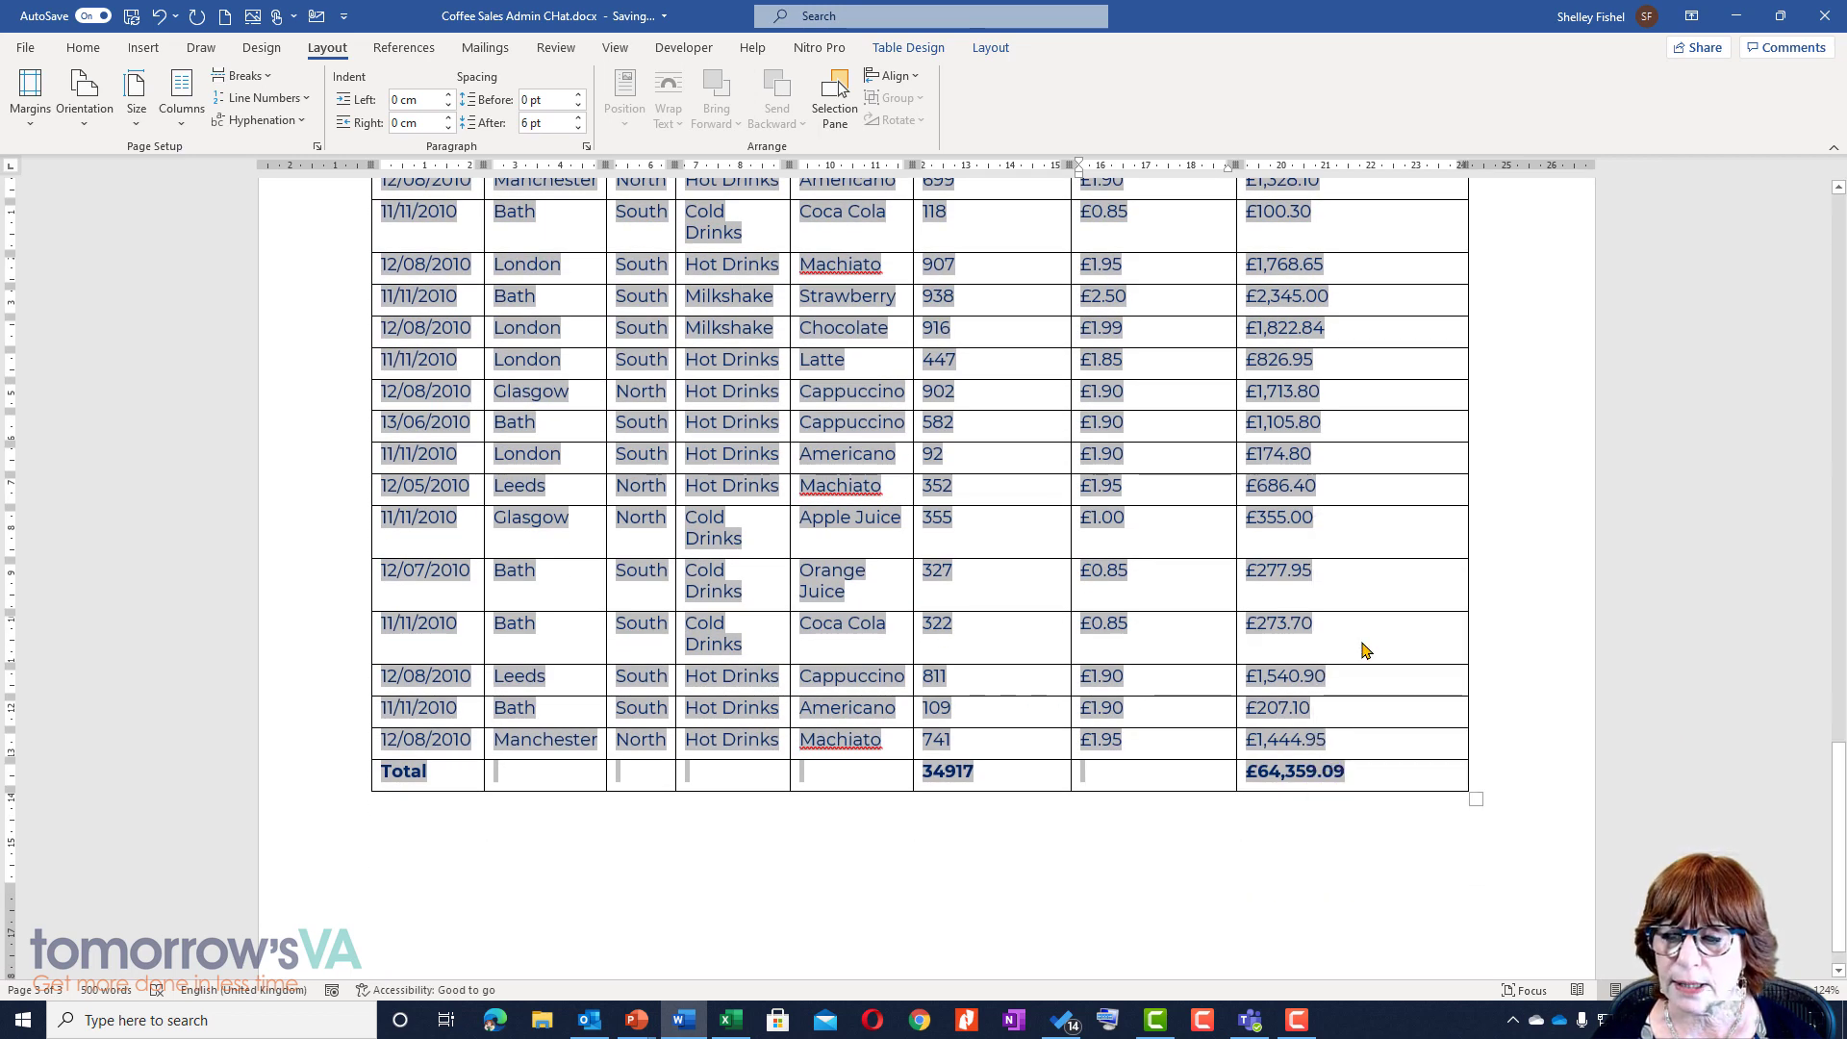
Update the table's link from the Number Sold total and check the rows at the start of the table
right_click(940, 770)
left_click(1021, 654)
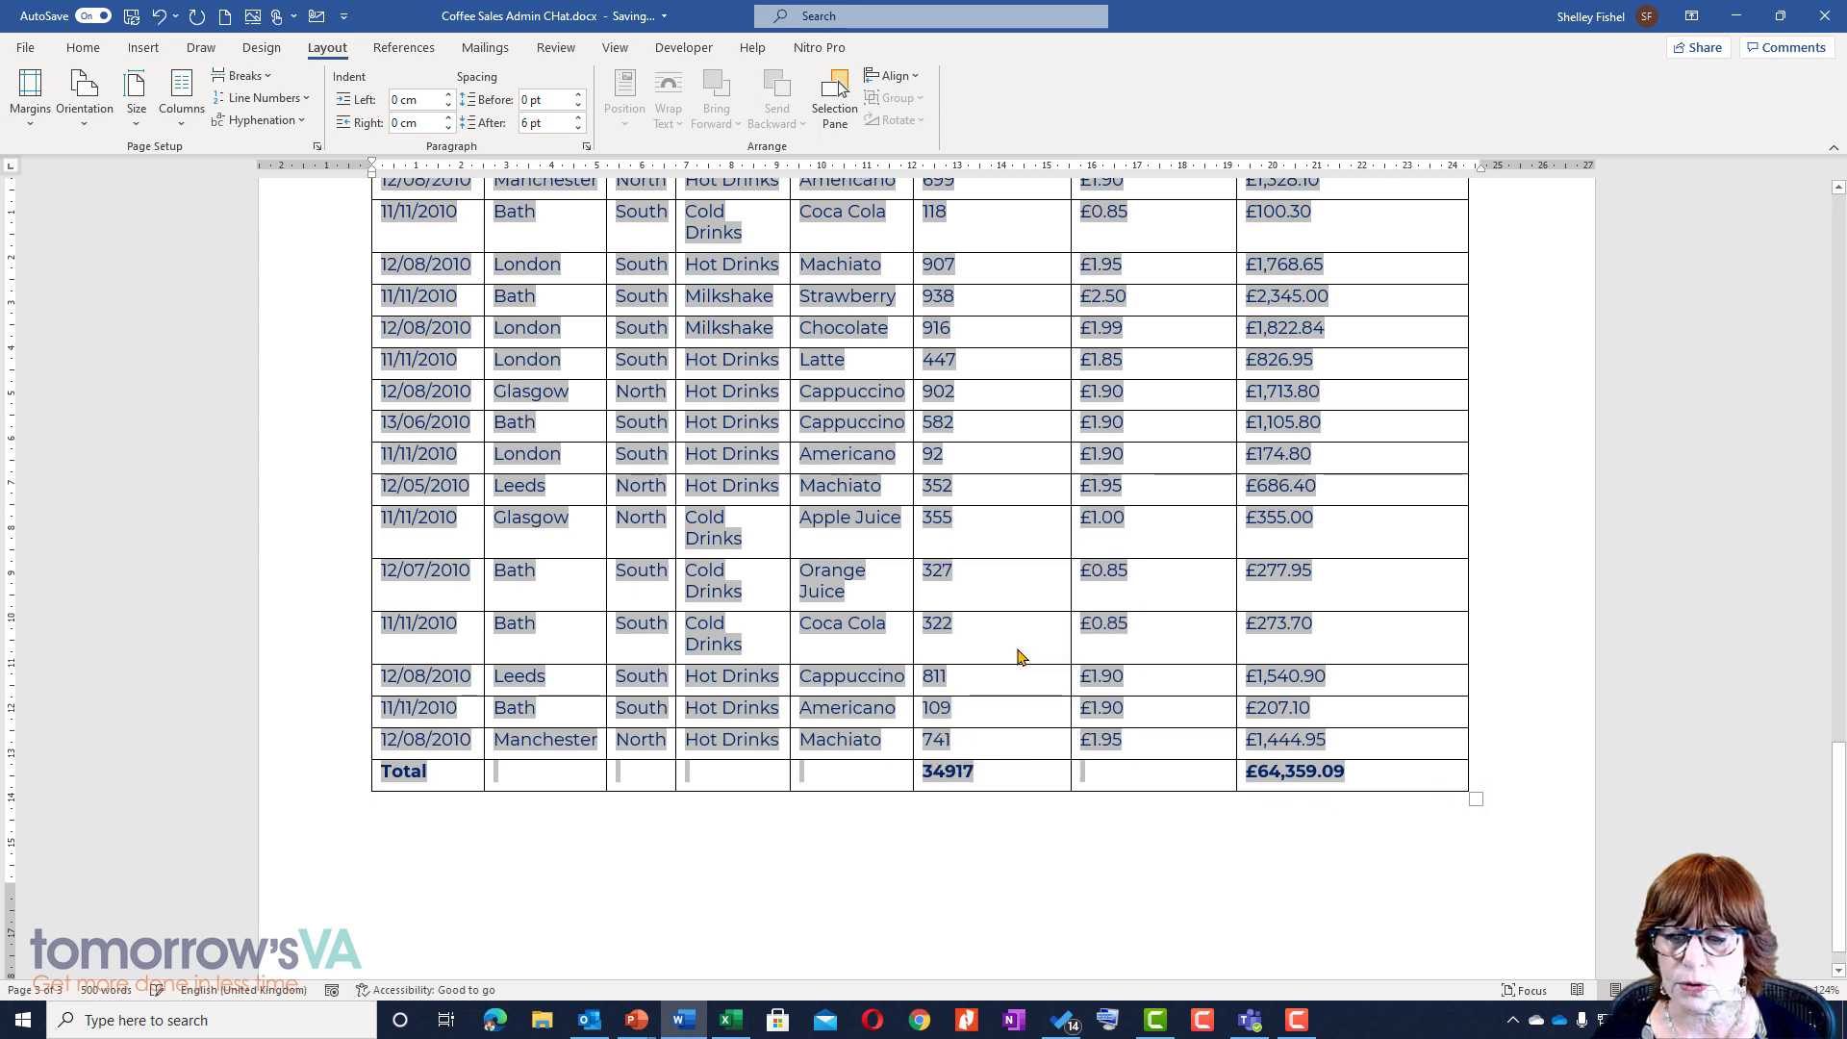
scroll(1020, 652, "up", 15)
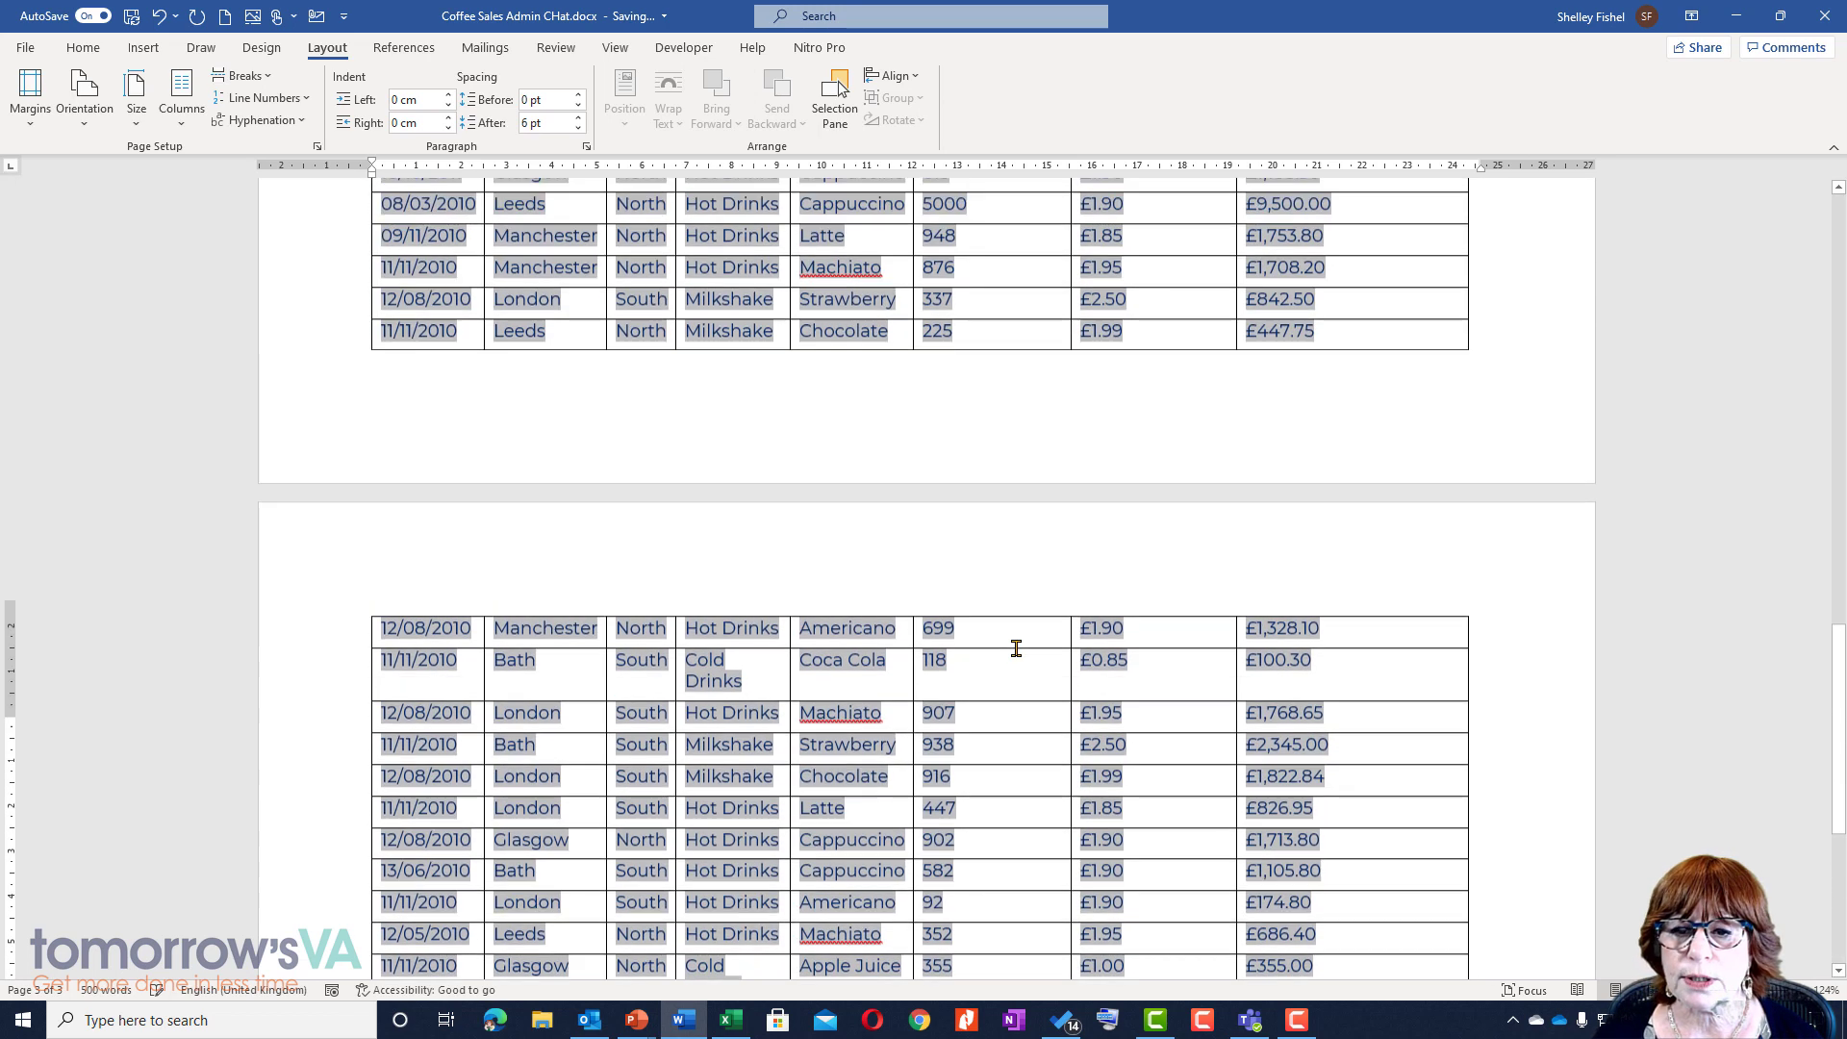
scroll(1016, 650, "up", 15)
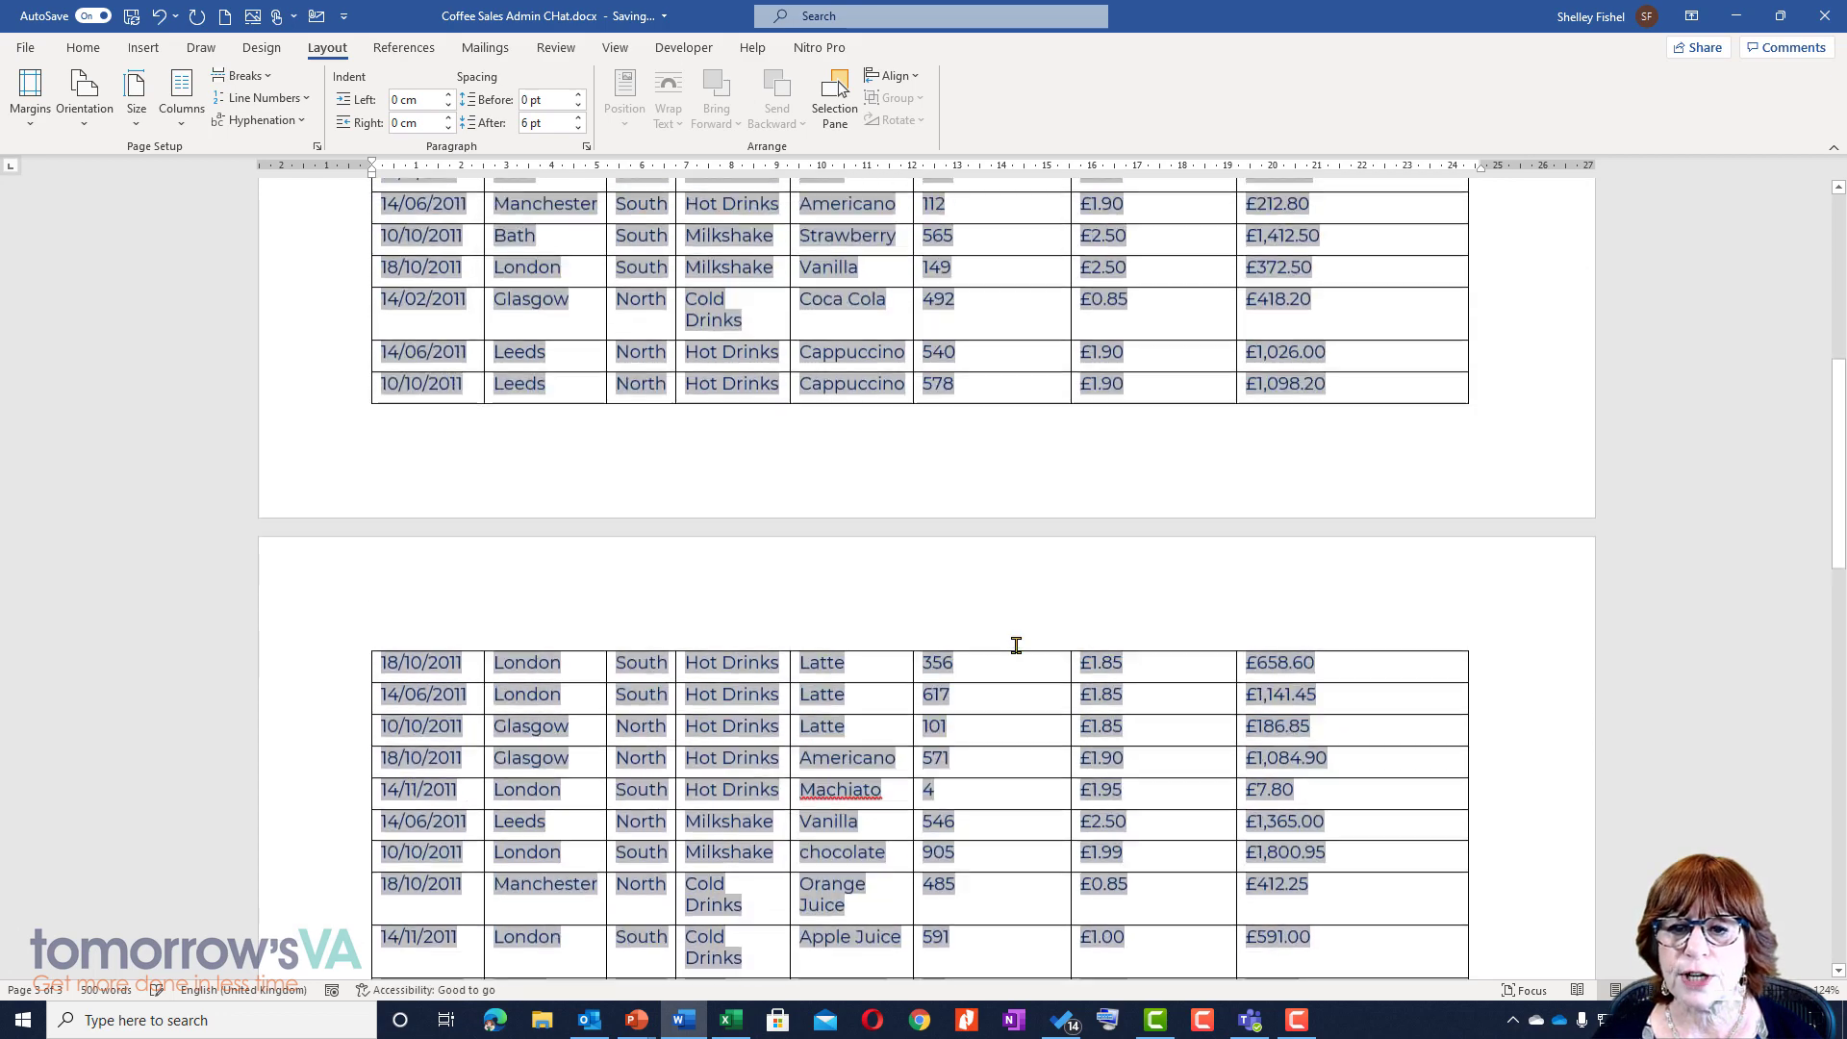
scroll(1016, 644, "up", 1)
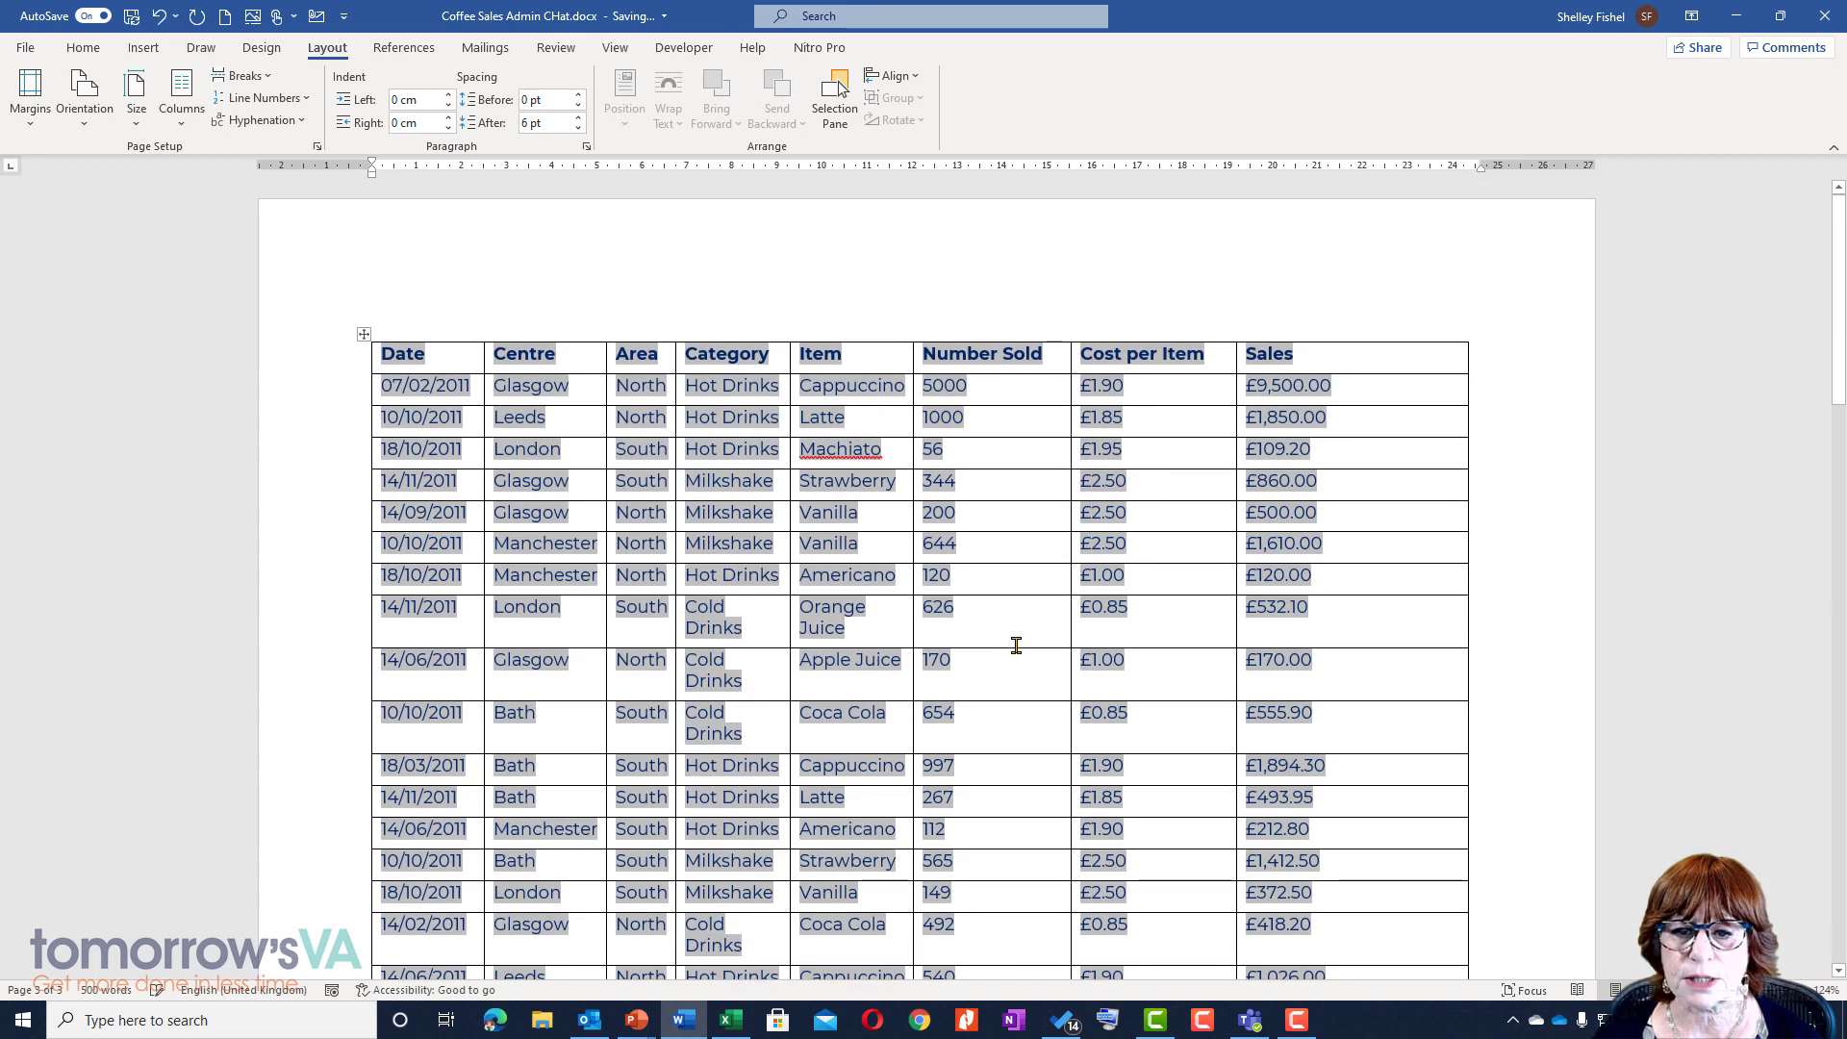
left_click(996, 446)
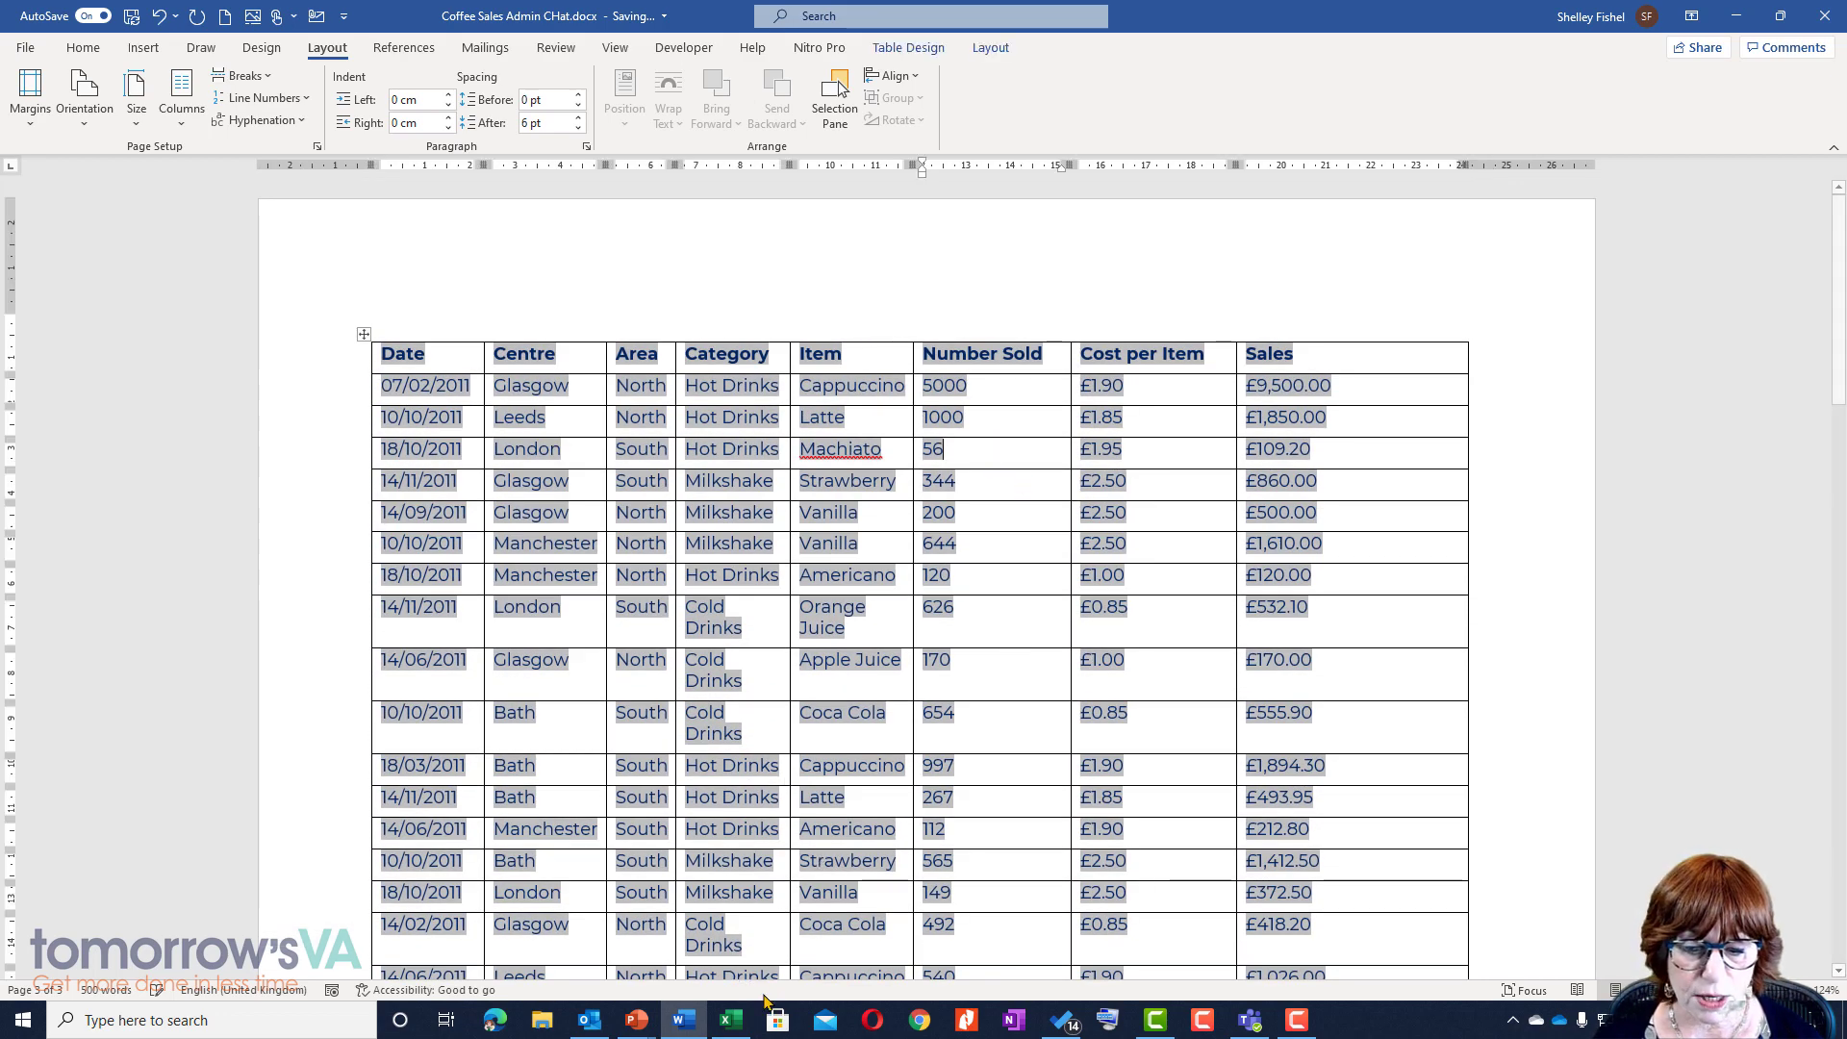
Switch to the Wine Demo.xlsx workbook in Excel, set the Number Sold in F4 to 5000, check the totals and save
left_click(731, 1020)
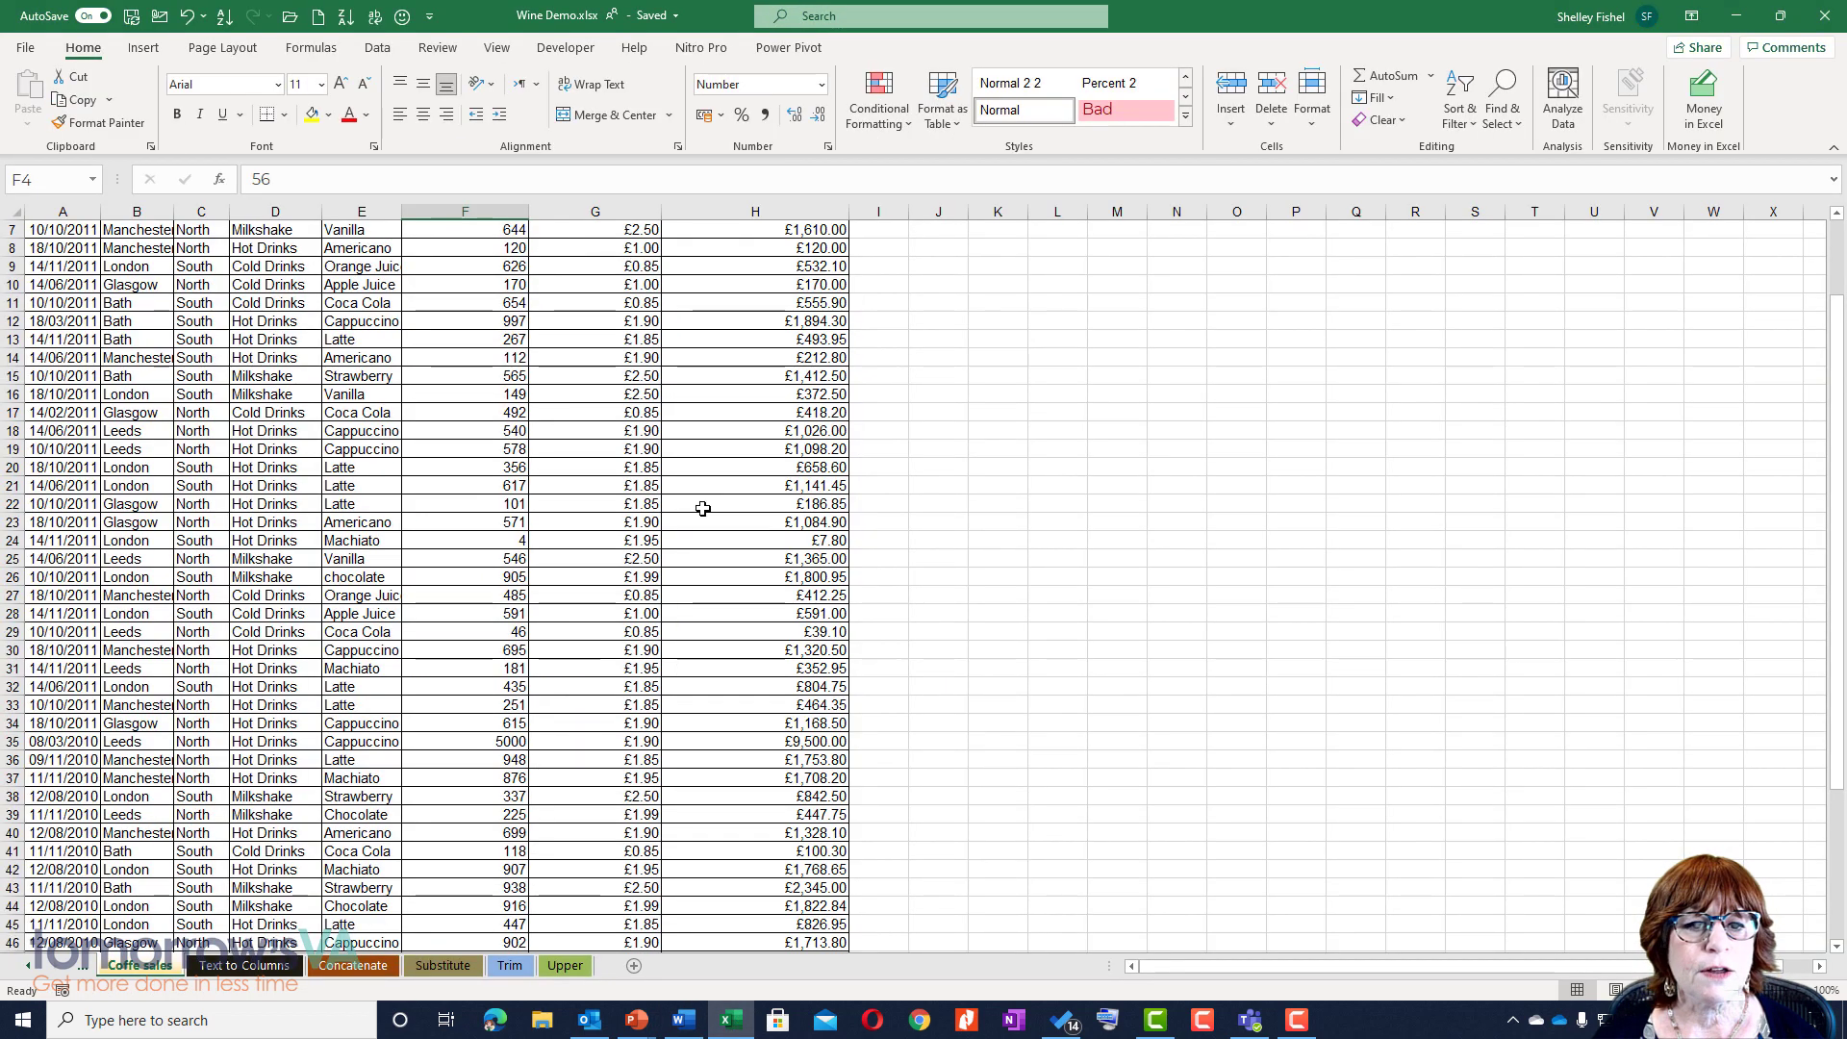
scroll(432, 511, "up", 2)
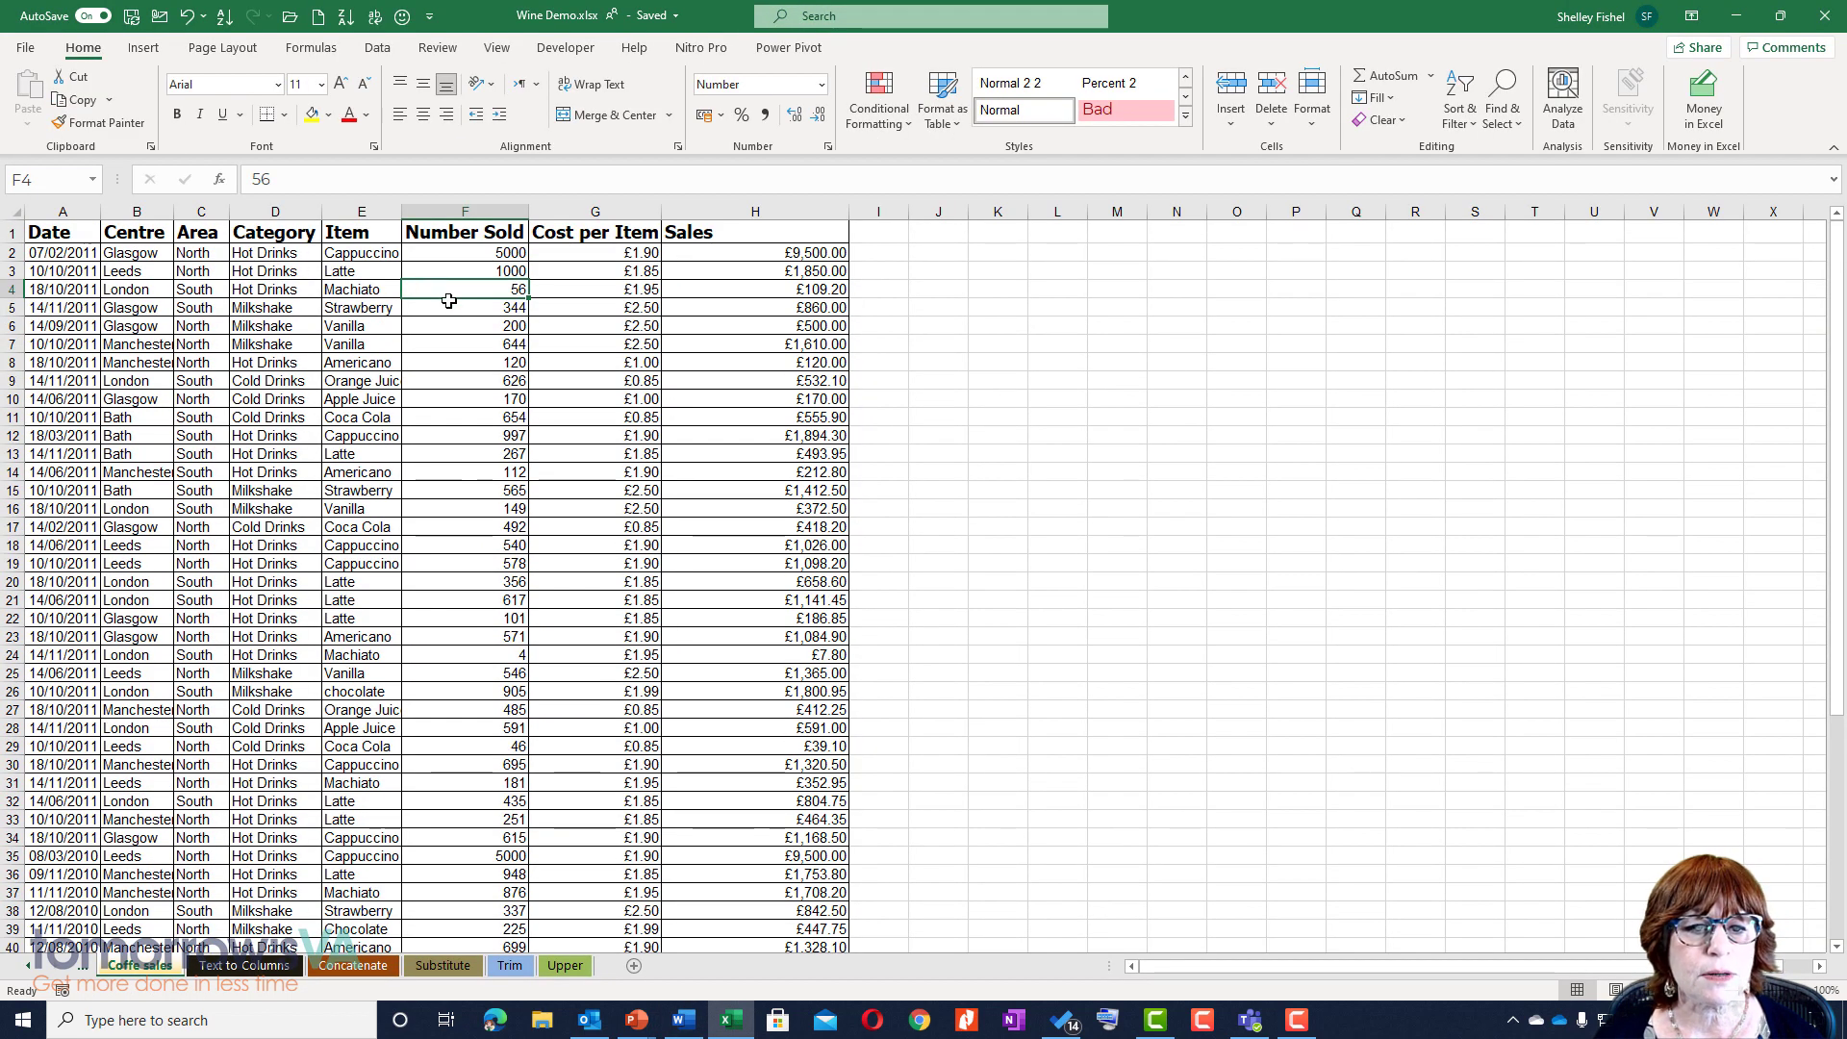
type("5000")
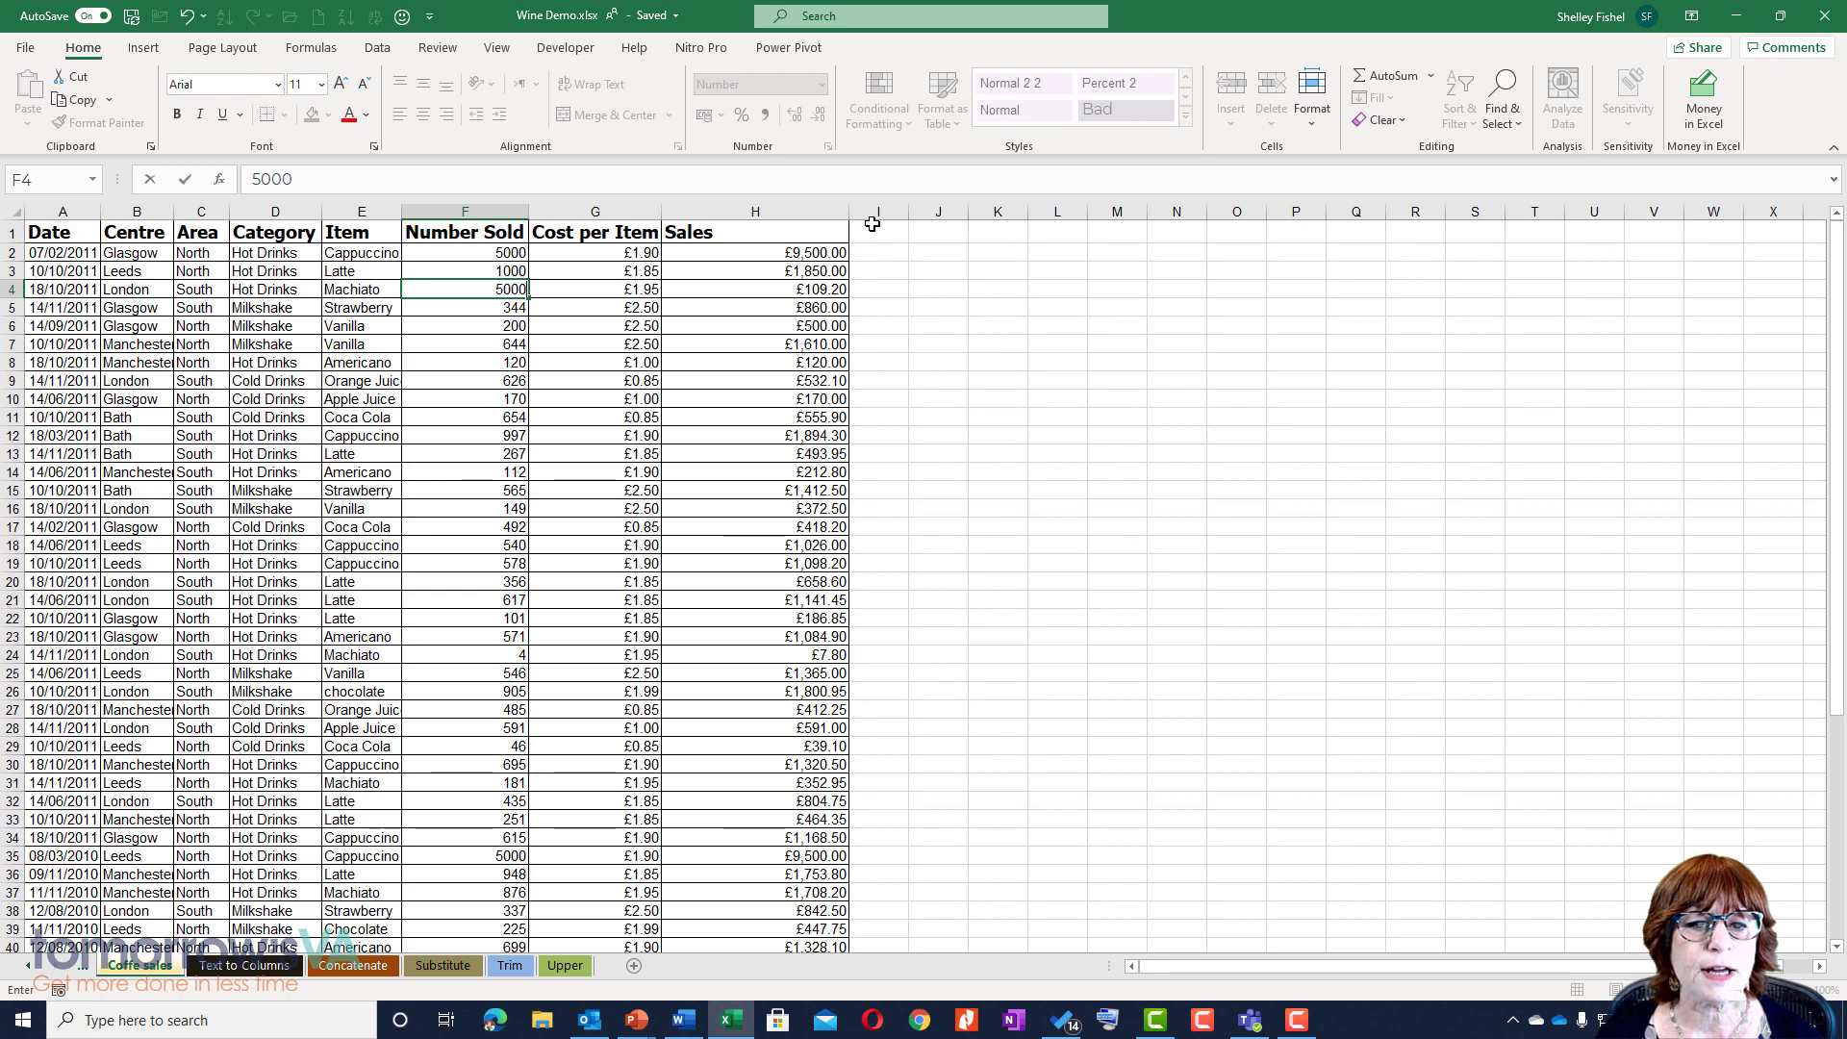
key("Return")
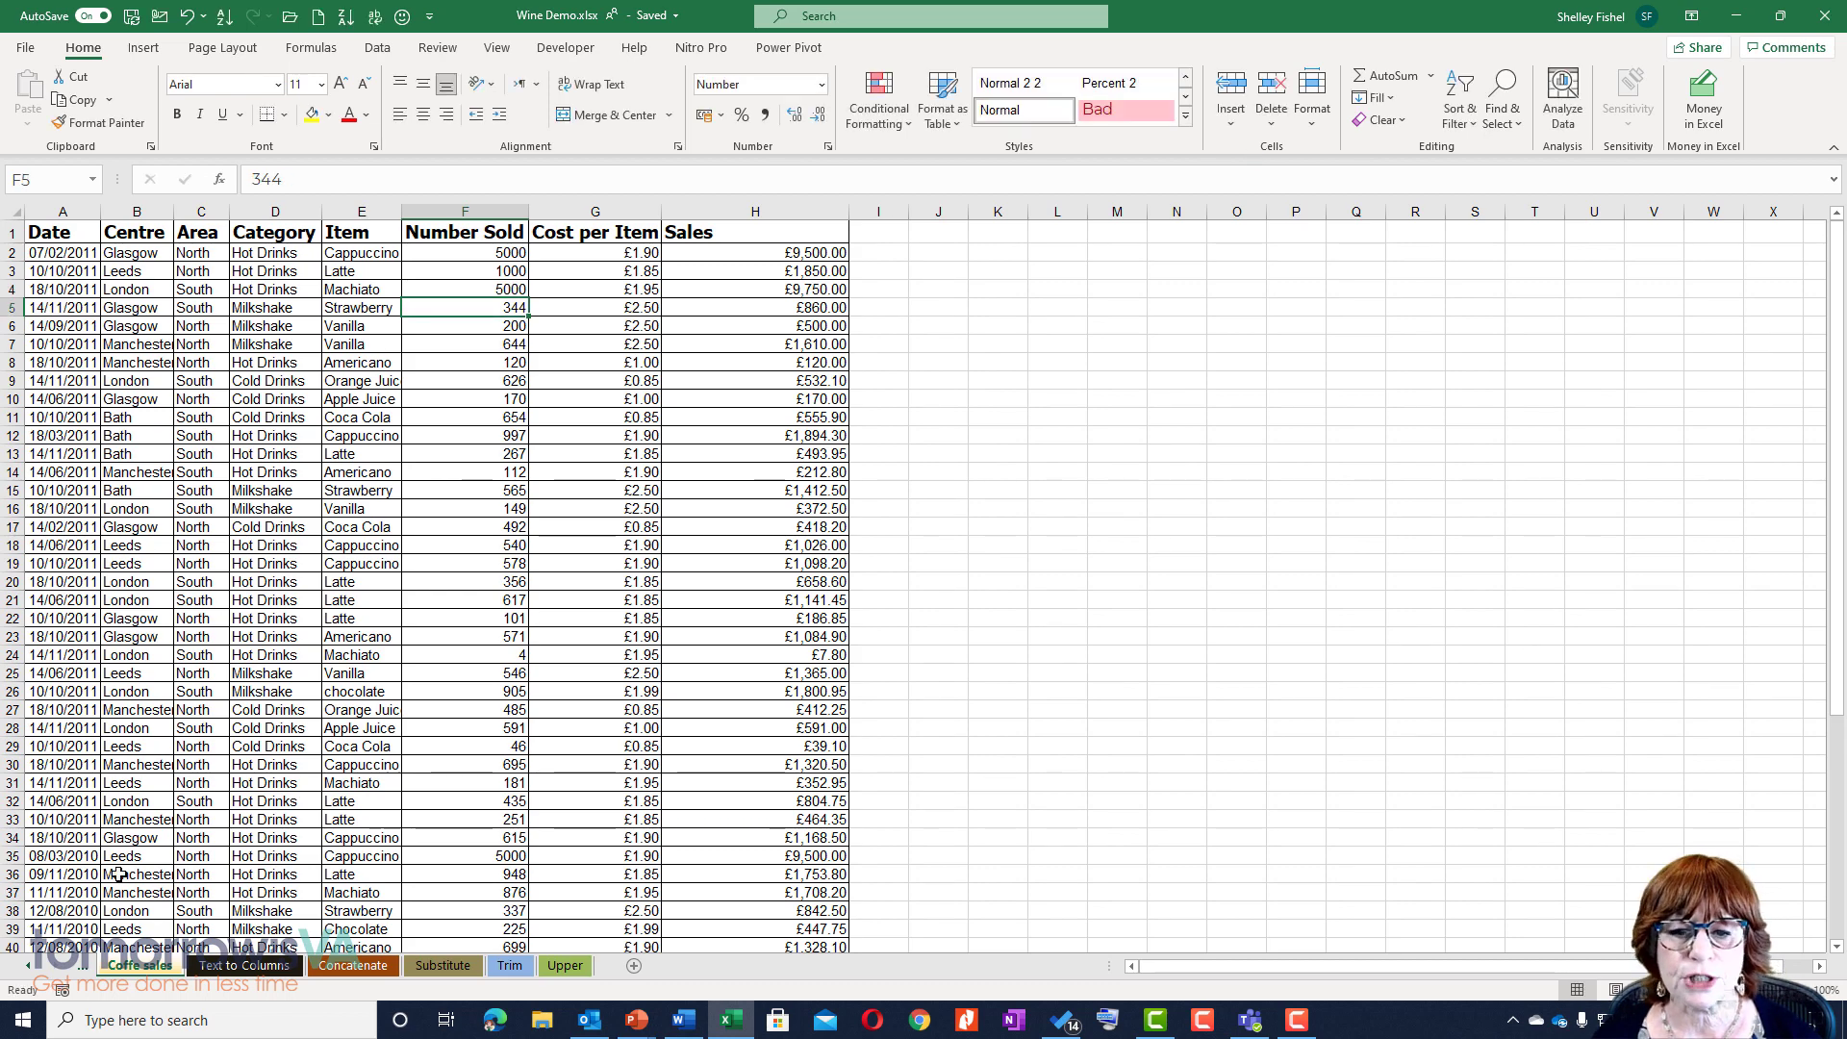
scroll(741, 476, "down", 8)
scroll(721, 485, "up", 7)
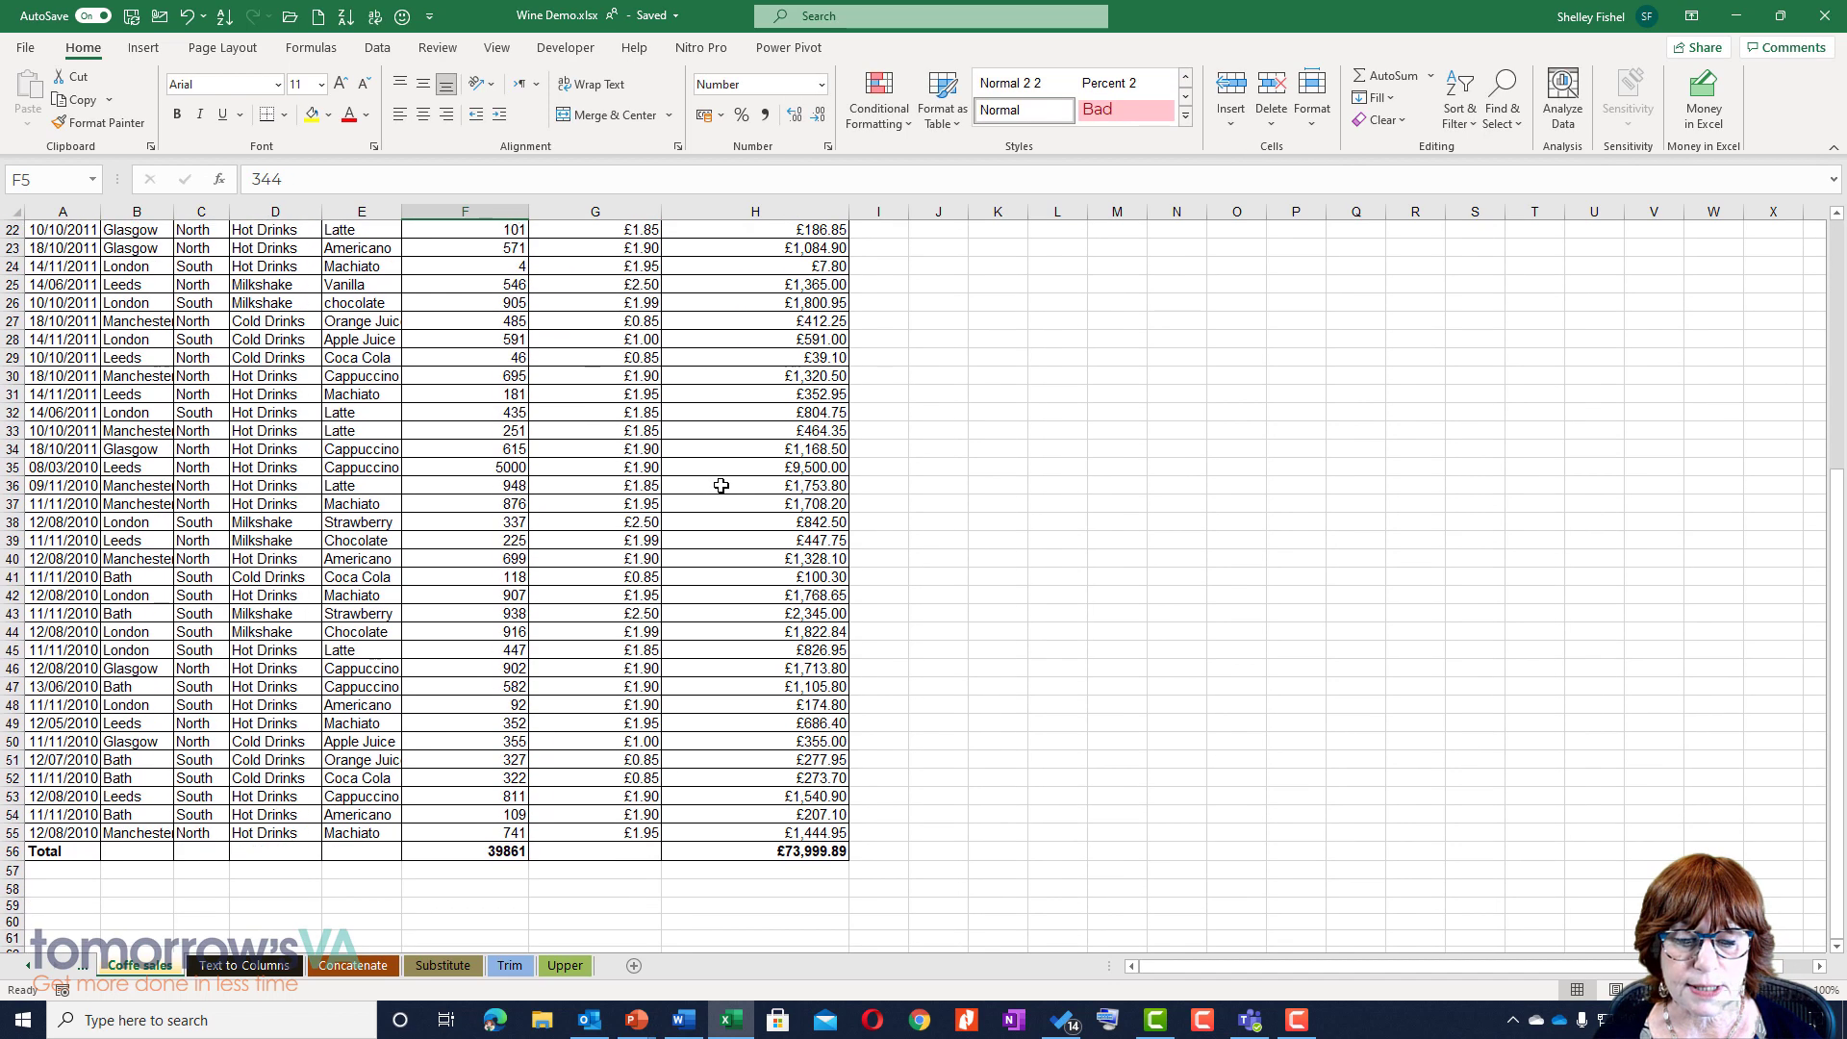
left_click(132, 16)
Switch back to the Coffee Sales Admin CHat document in Word, update the table's link and check the Total row and the first rows
left_click(684, 1022)
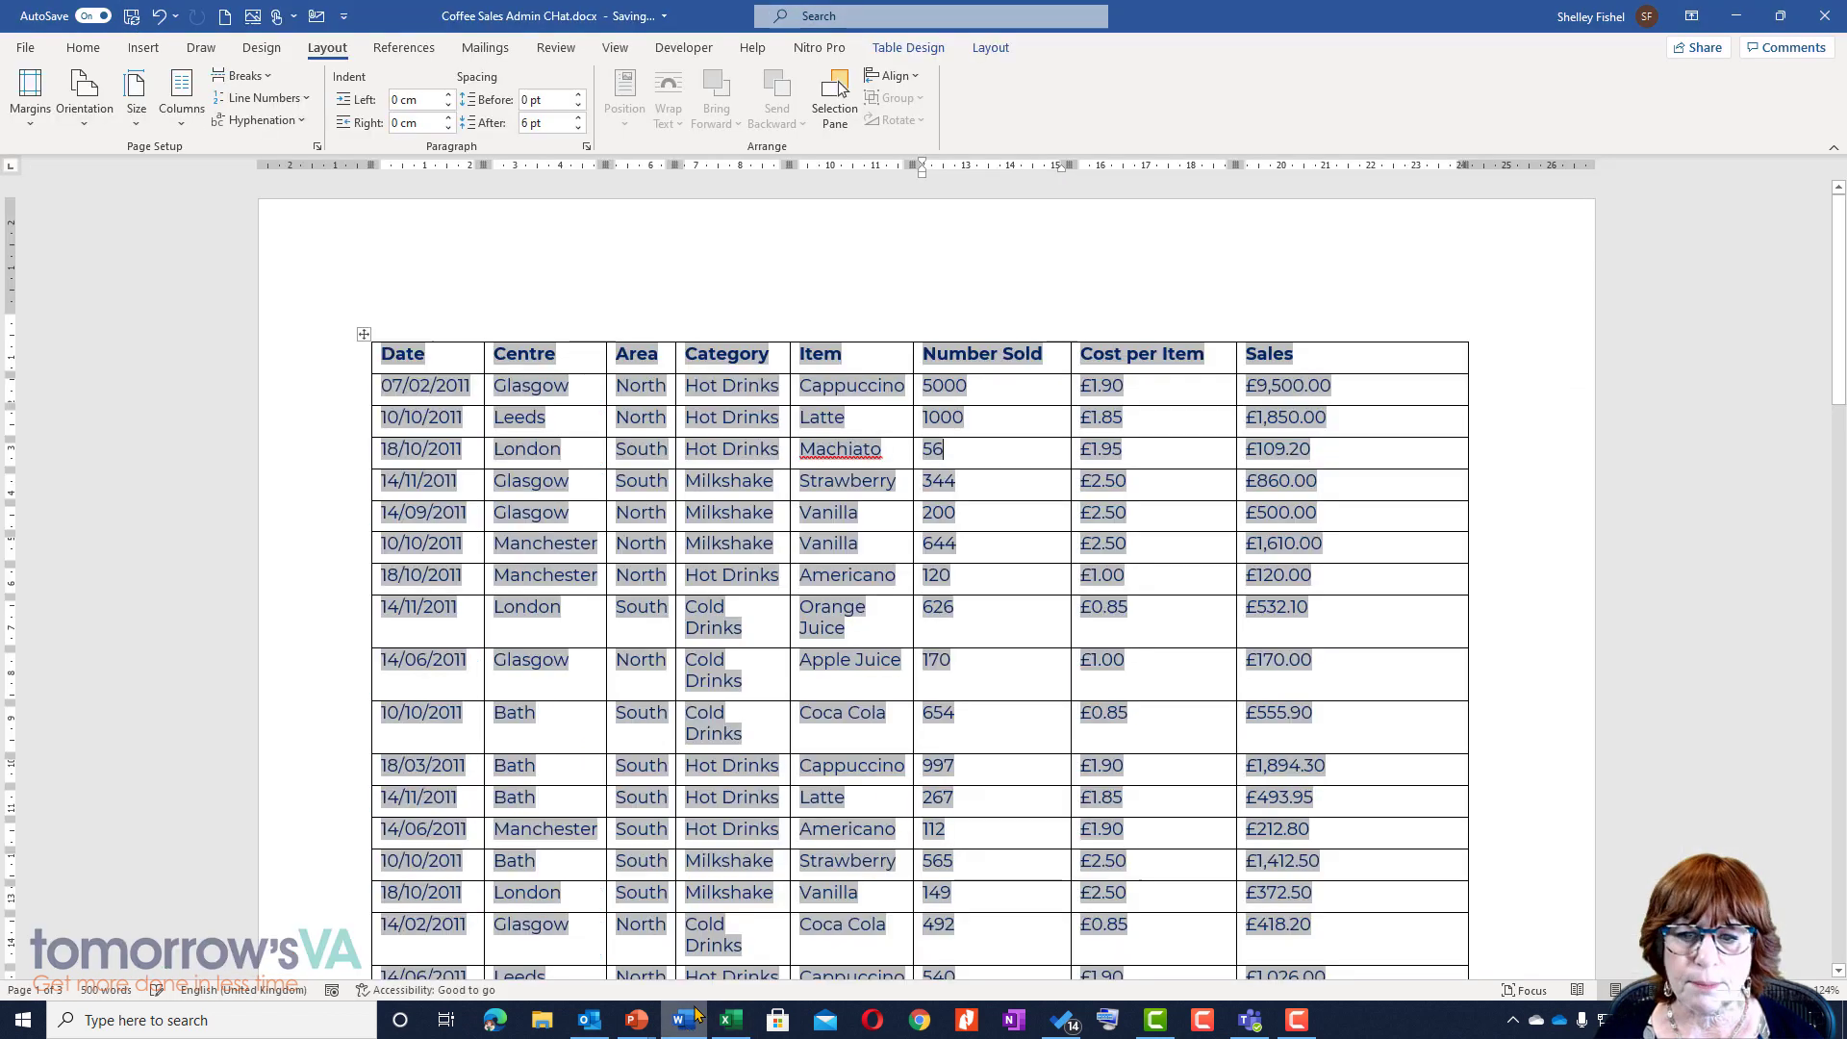
right_click(929, 450)
left_click(993, 581)
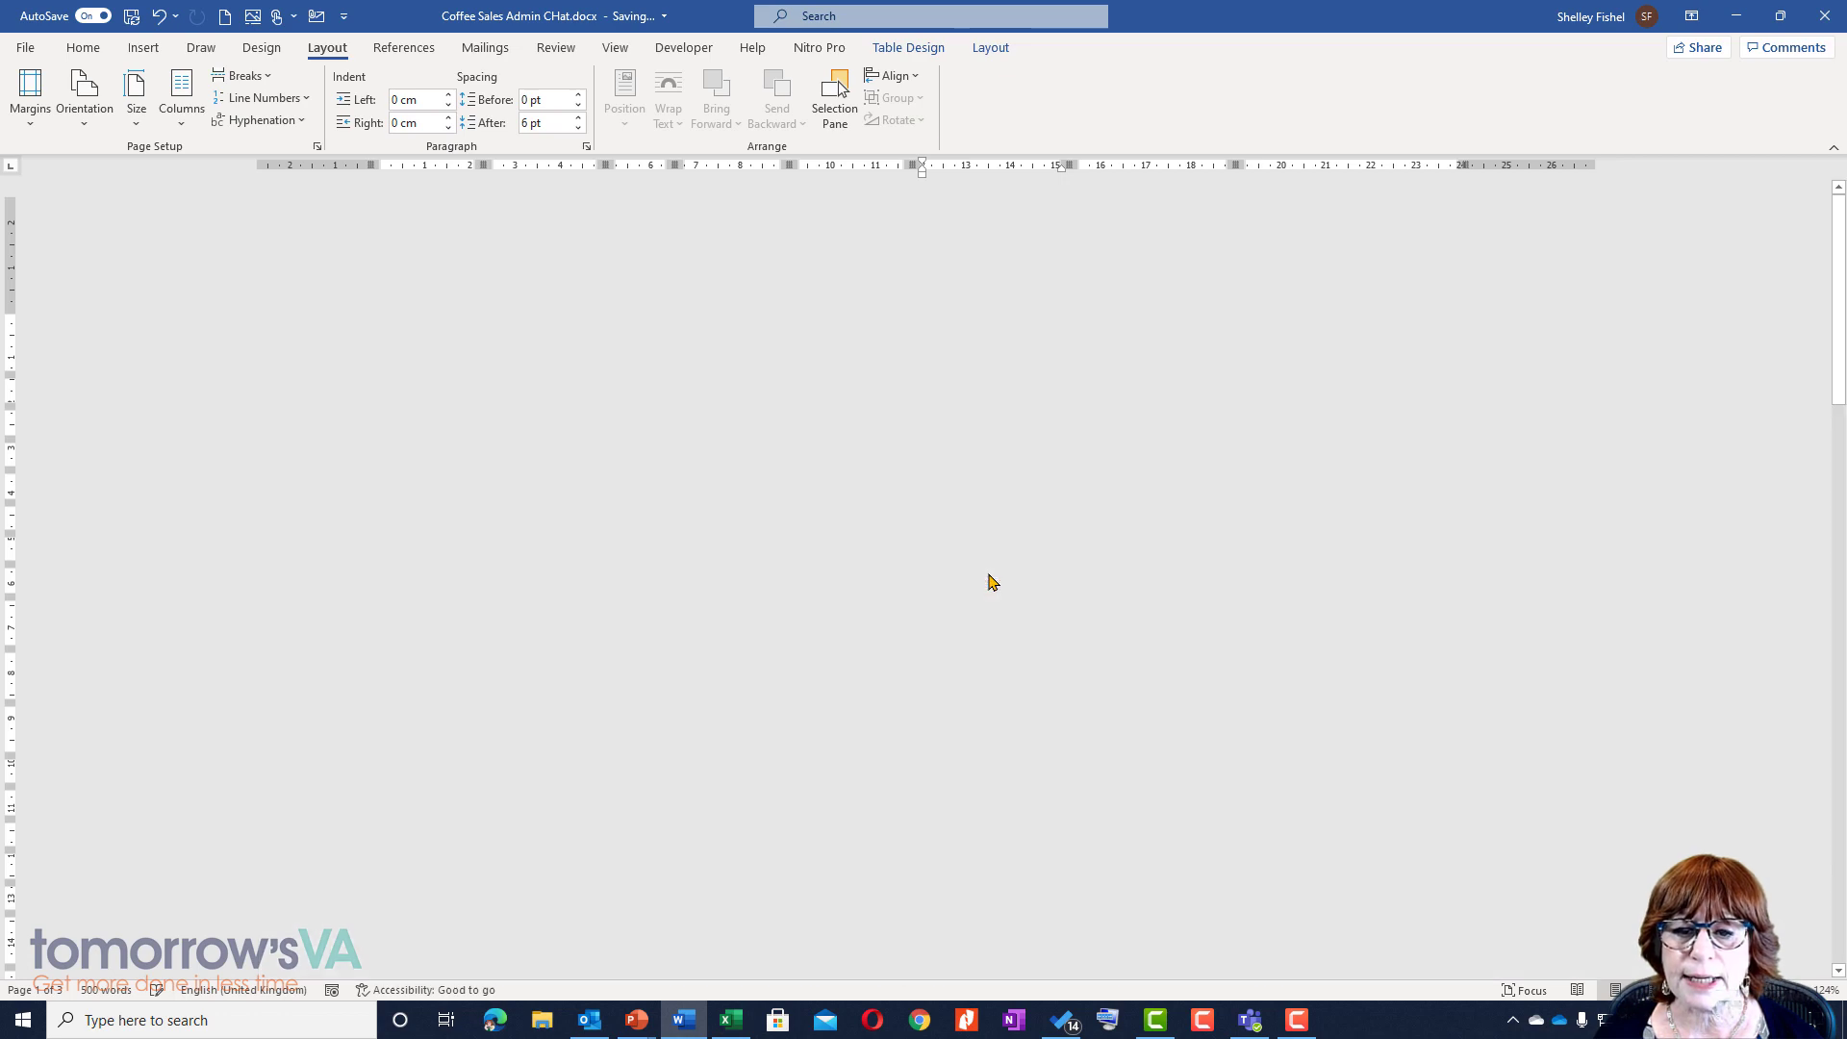
key("ctrl+z")
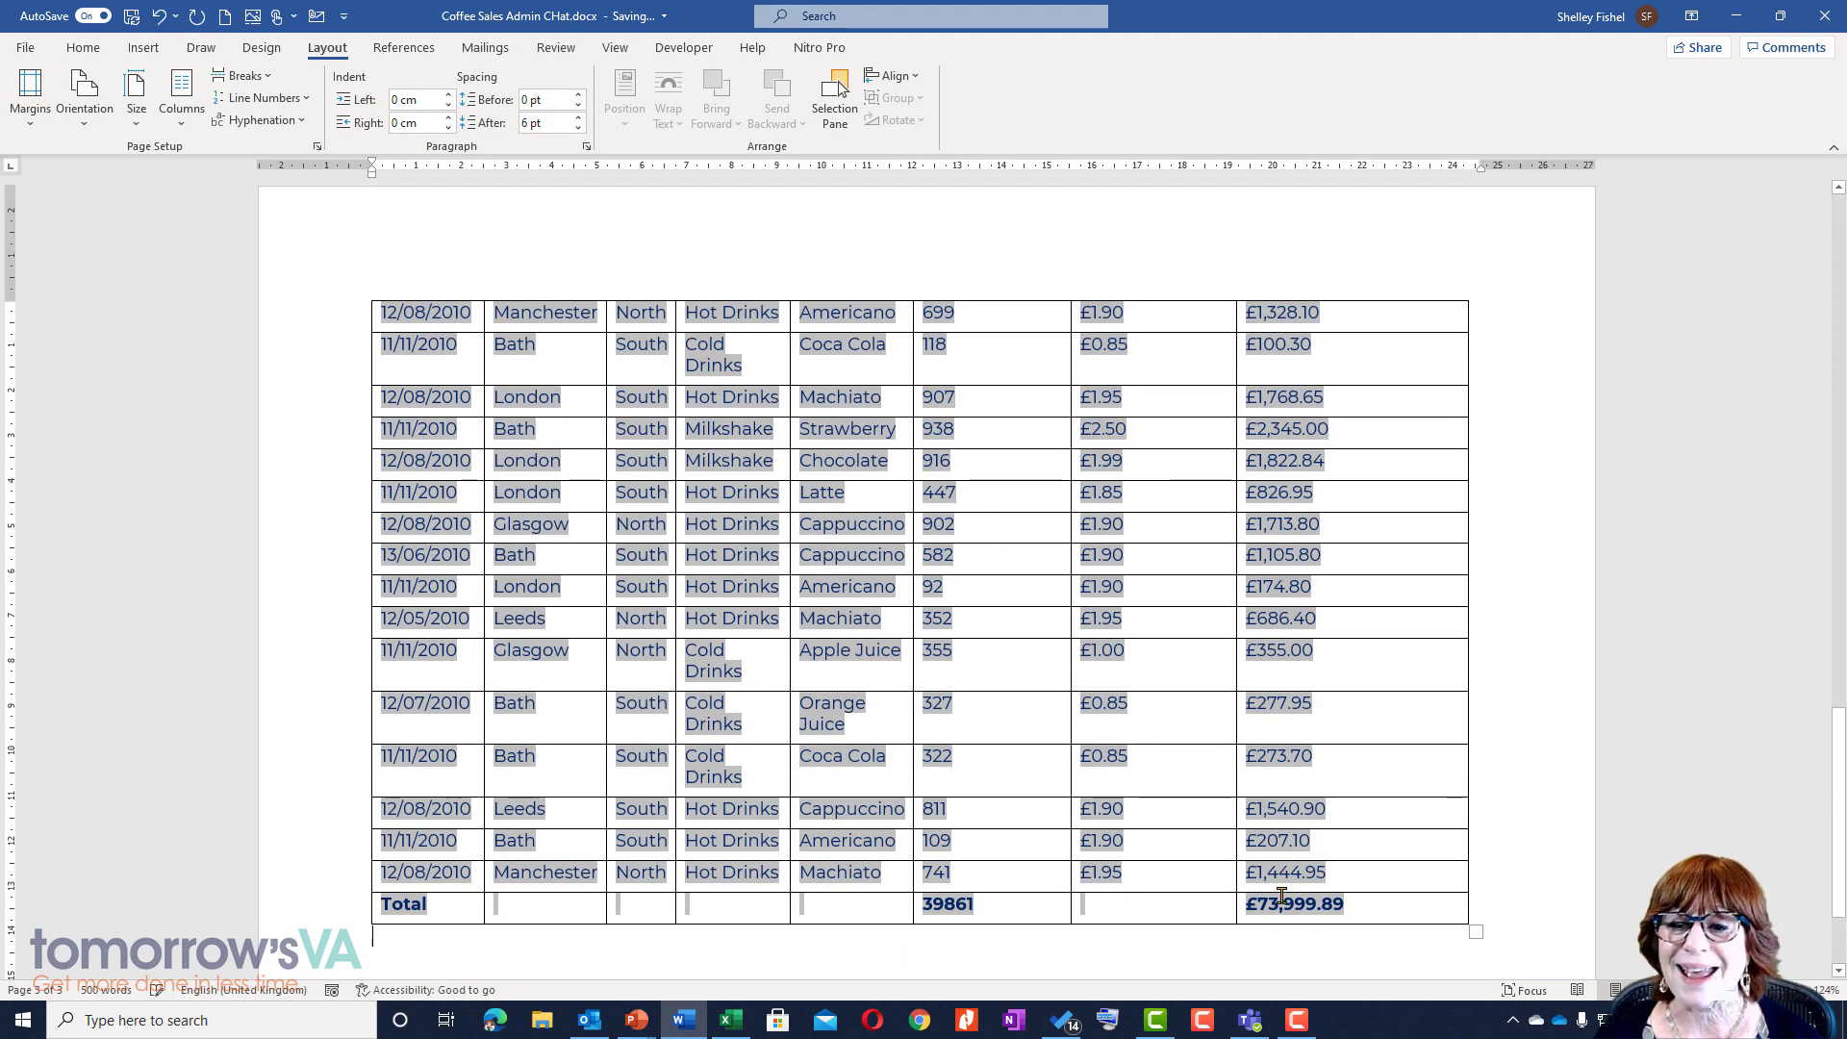
scroll(1281, 896, "up", 20)
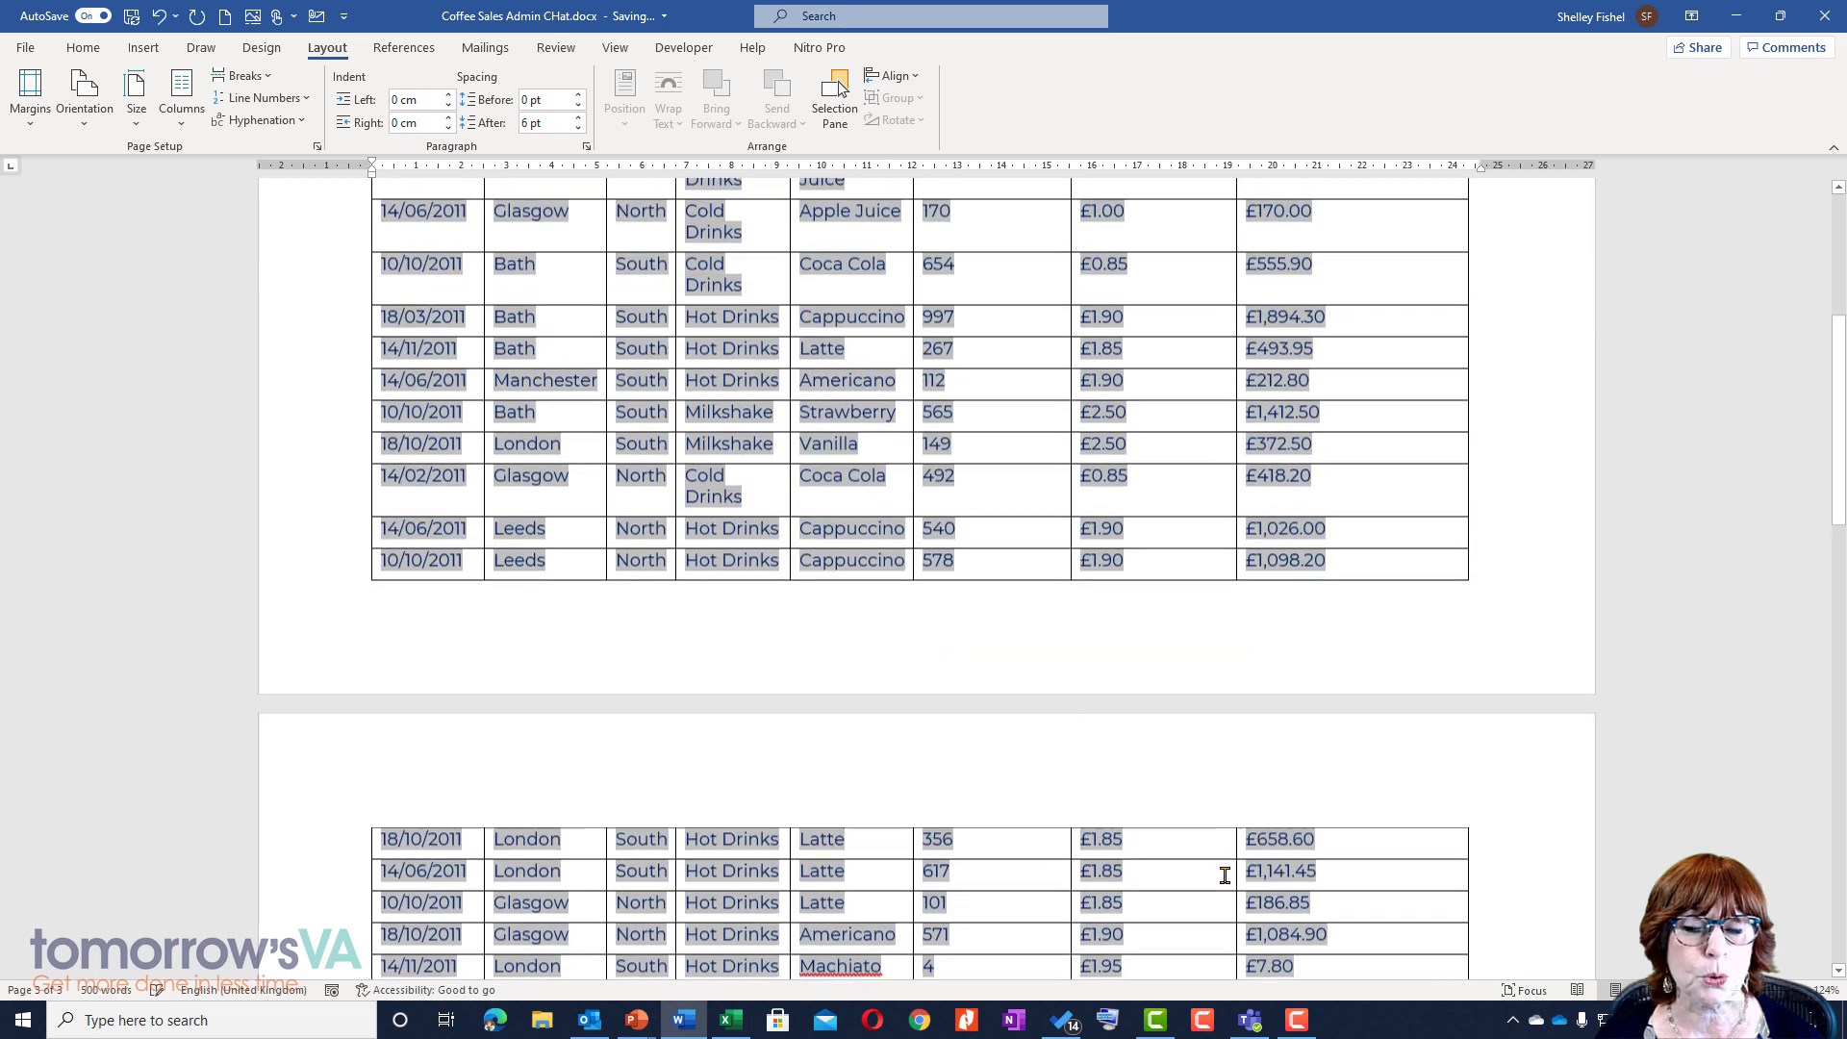
scroll(1225, 875, "up", 5)
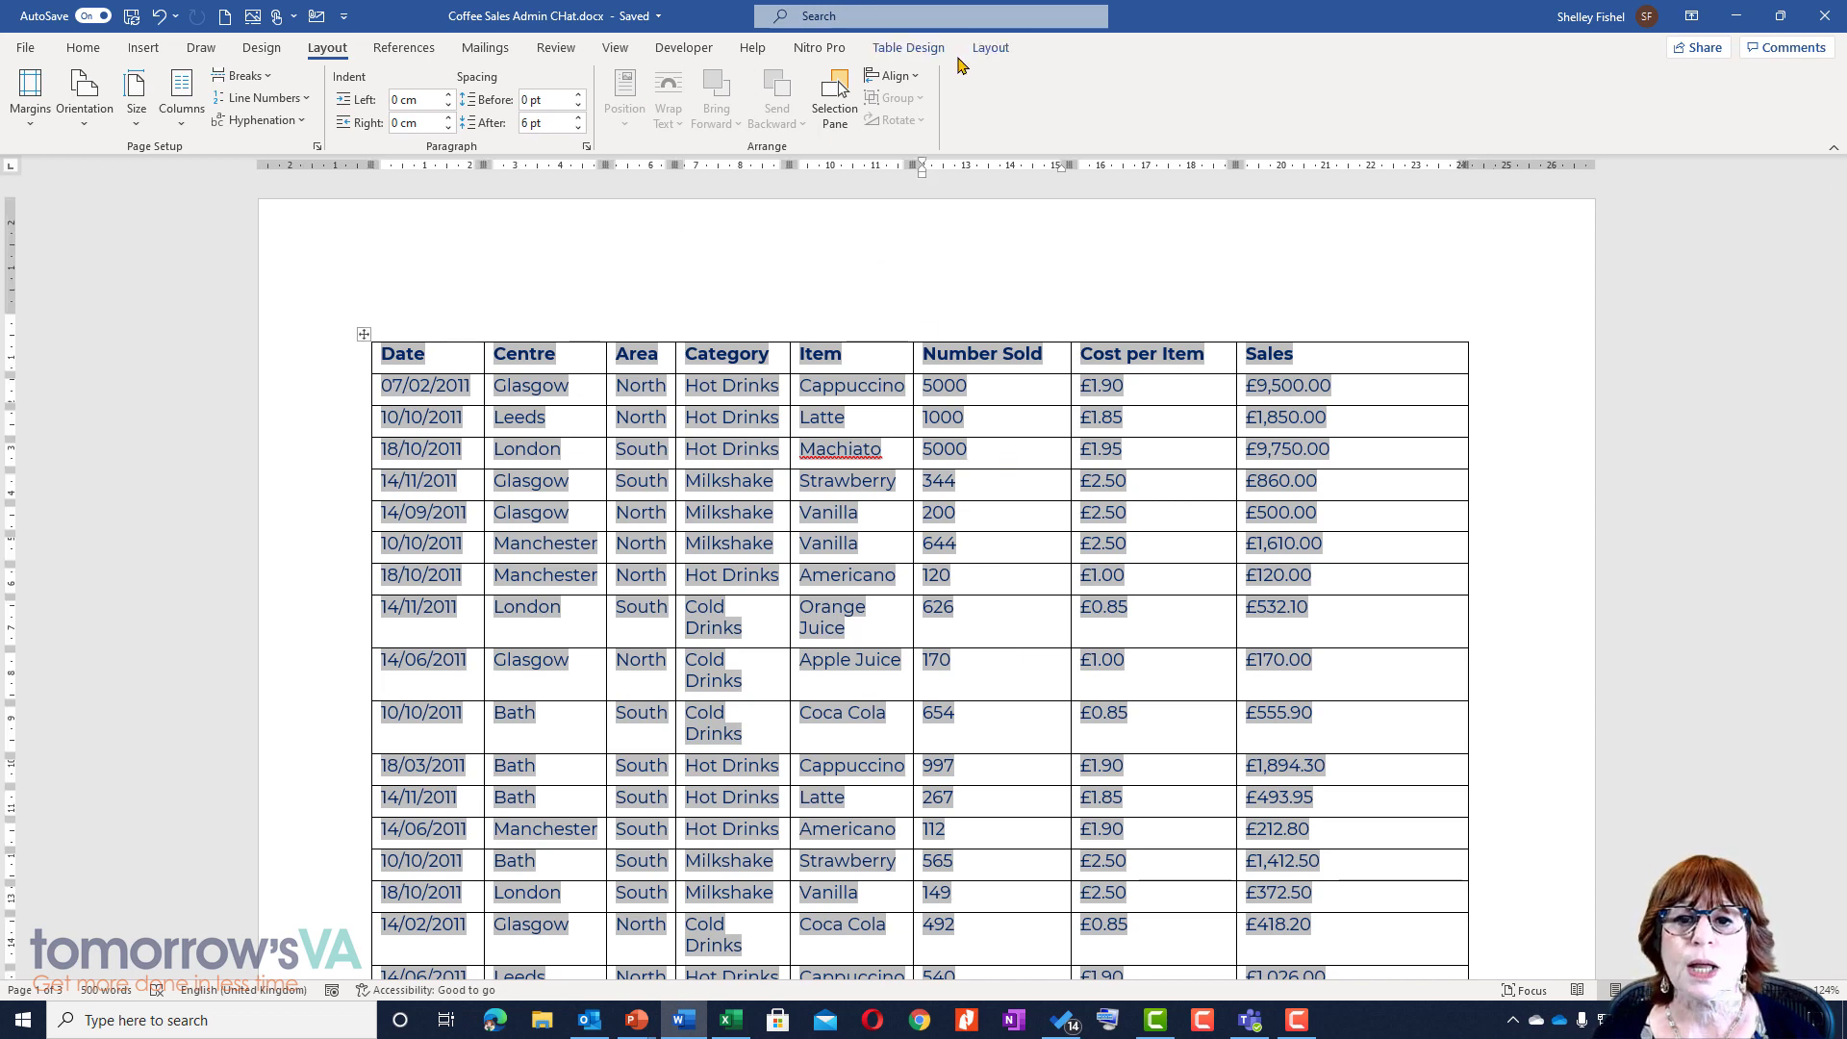
Correct the spelling of Machiato to Macchiato in the first London row of the table
left_click(908, 48)
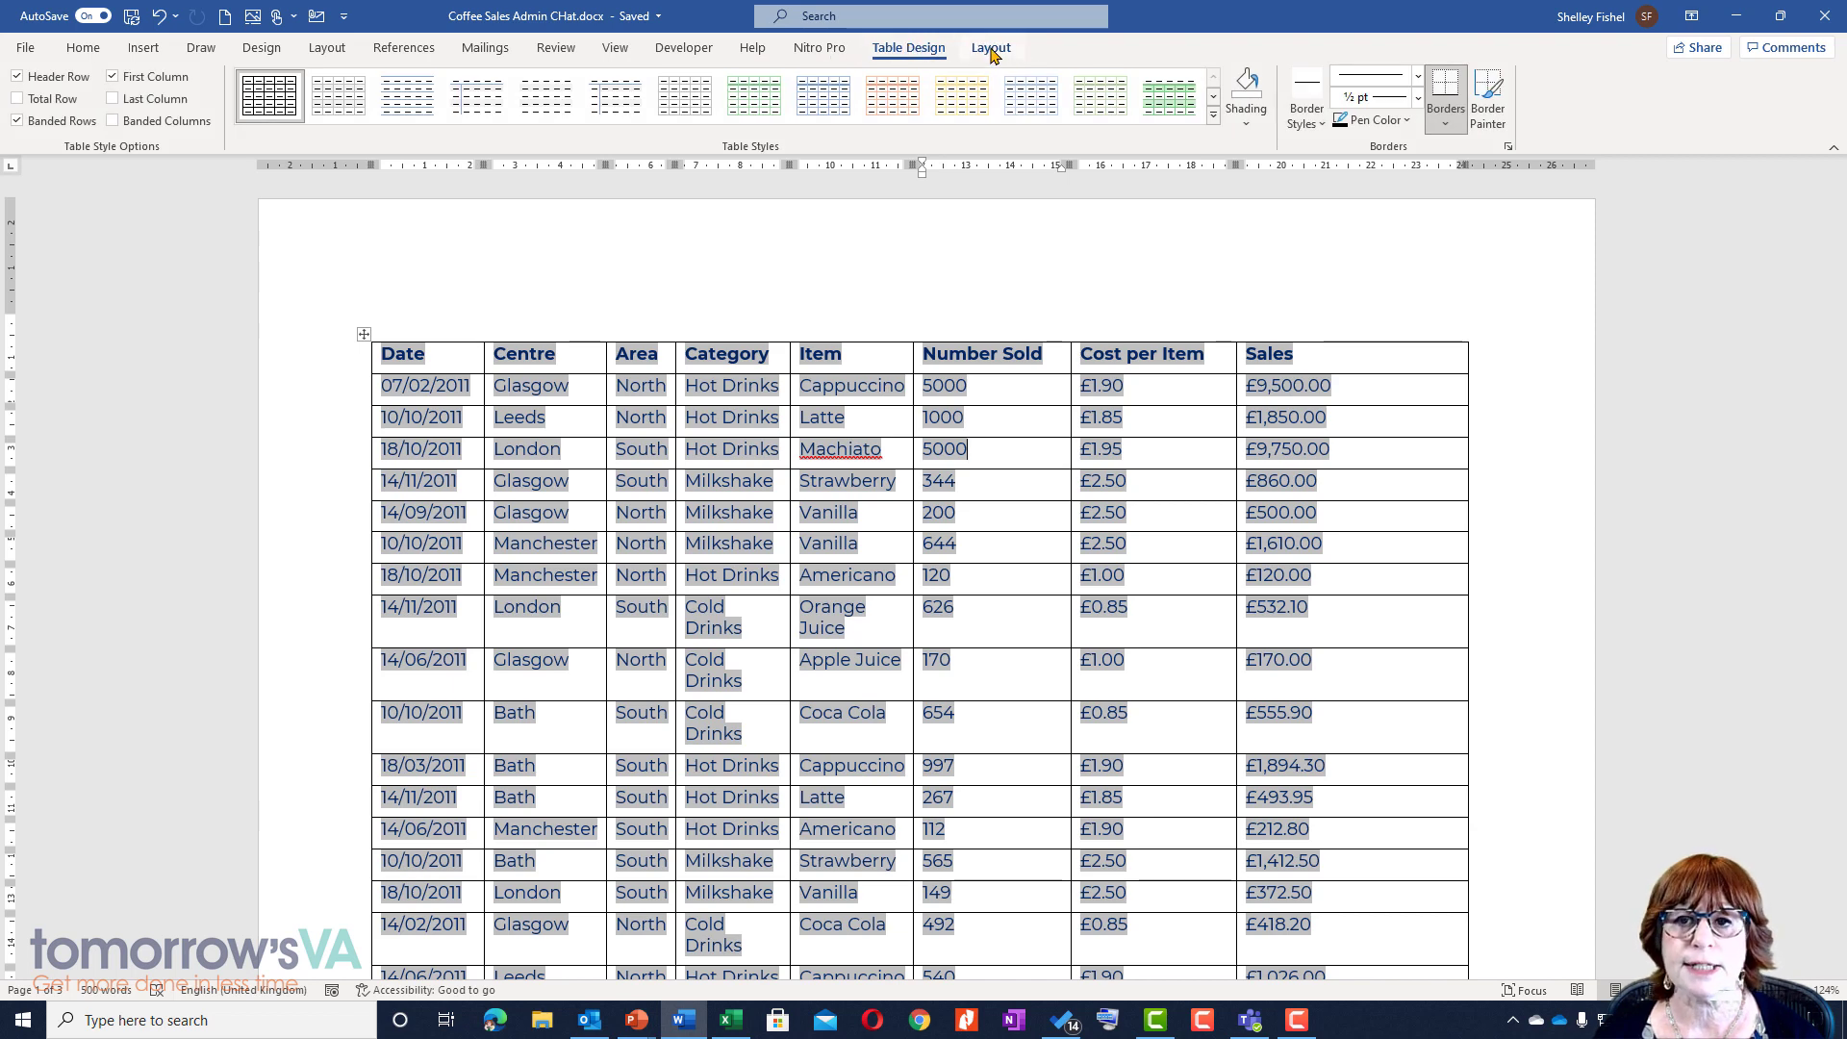
scroll(1385, 489, "down", 4)
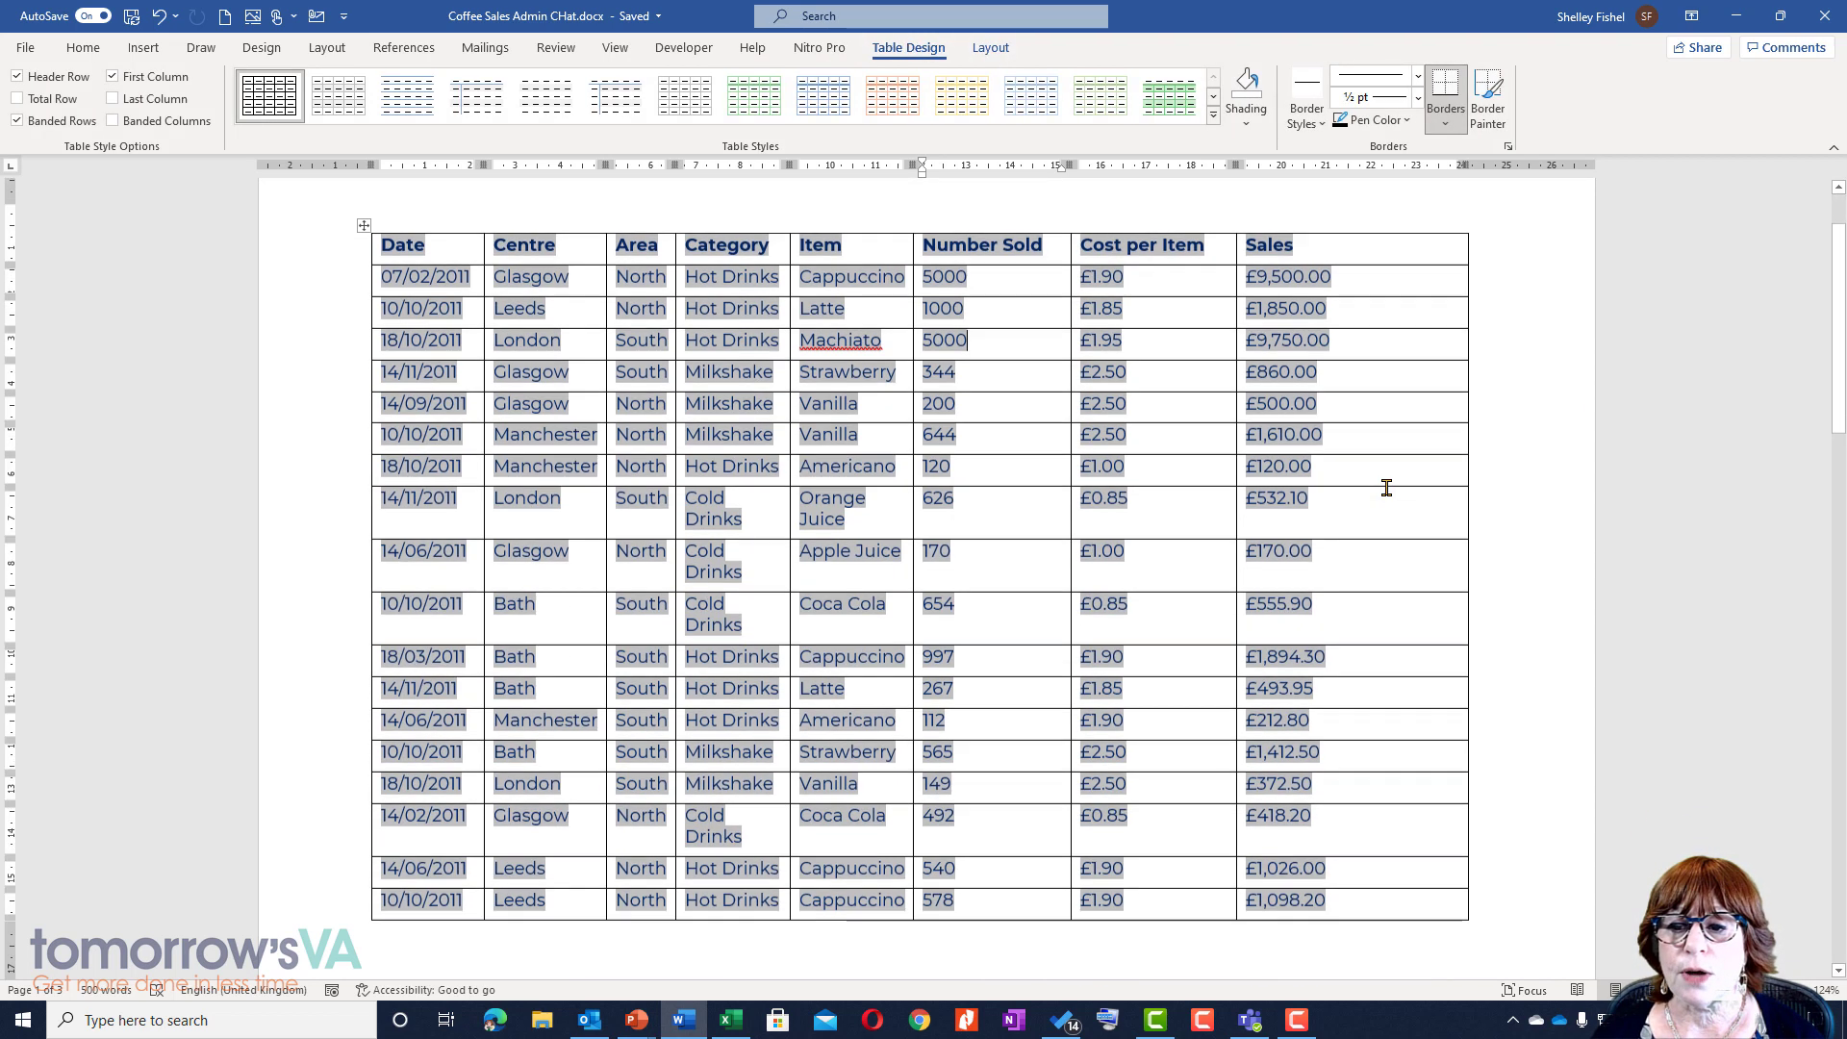
scroll(1382, 491, "up", 4)
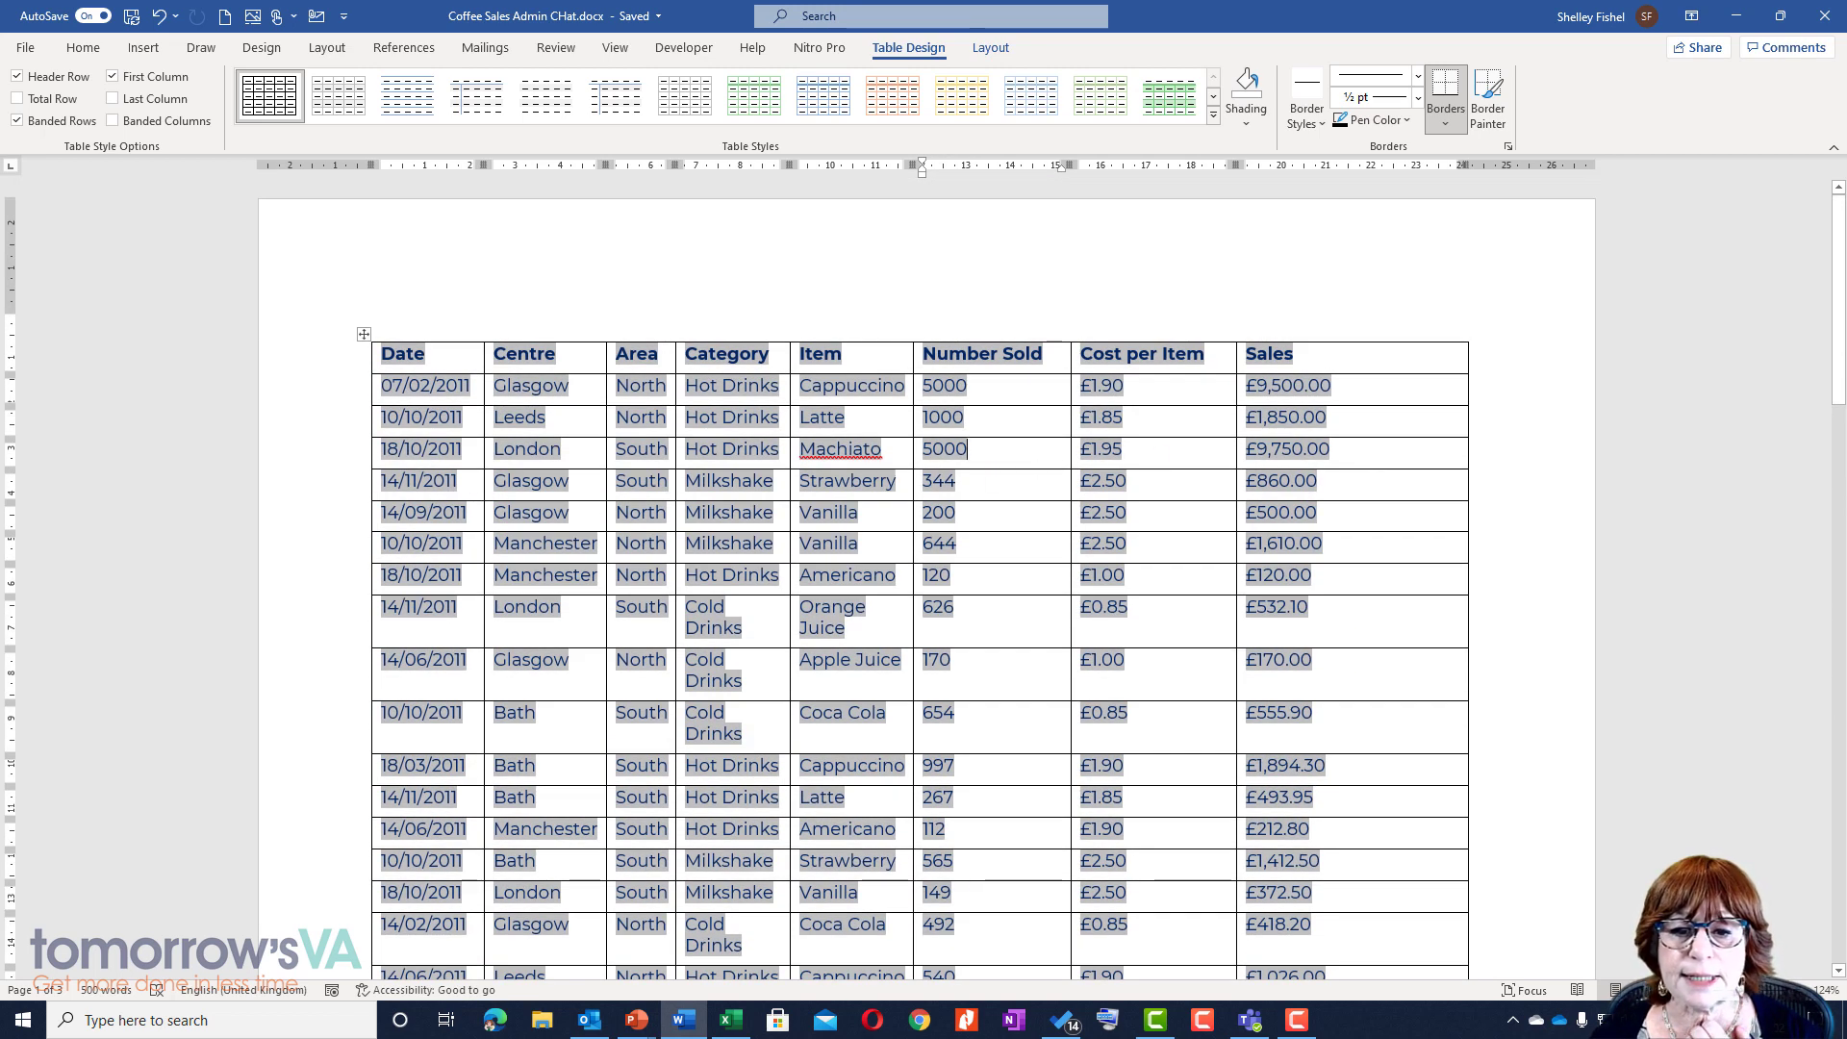
right_click(816, 449)
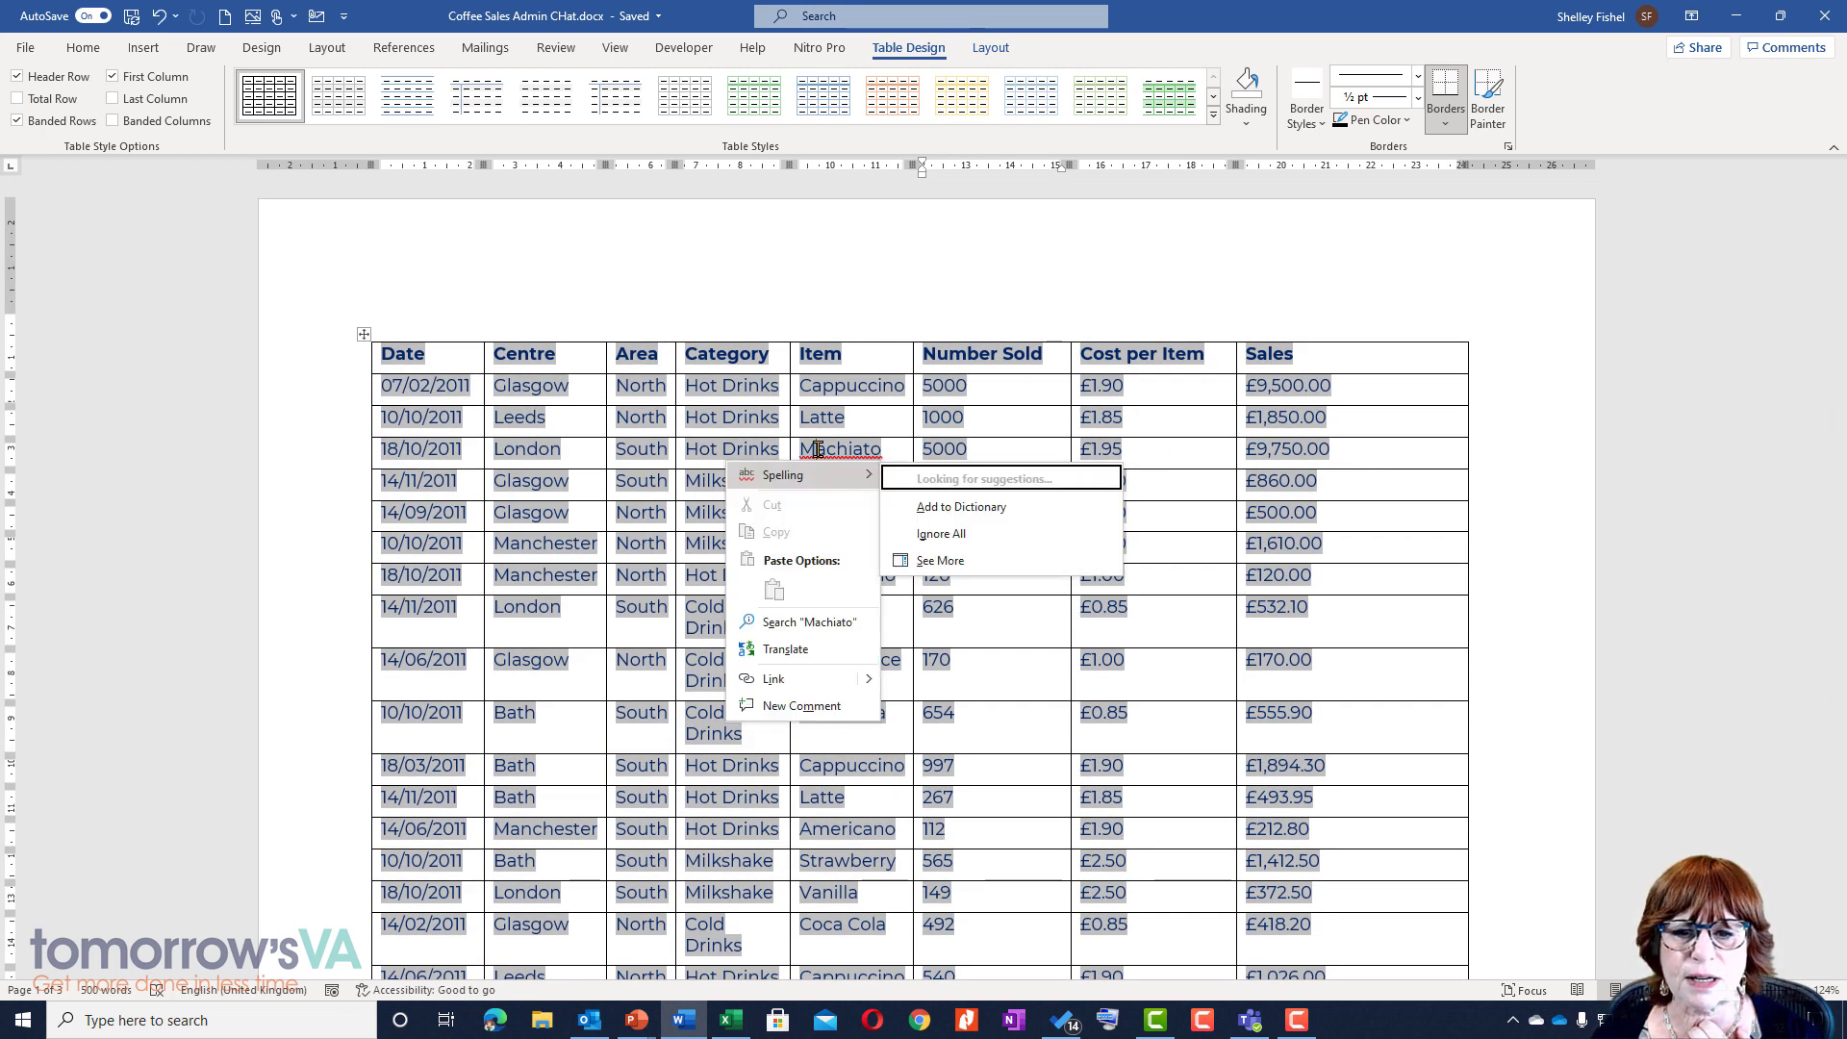
left_click(914, 479)
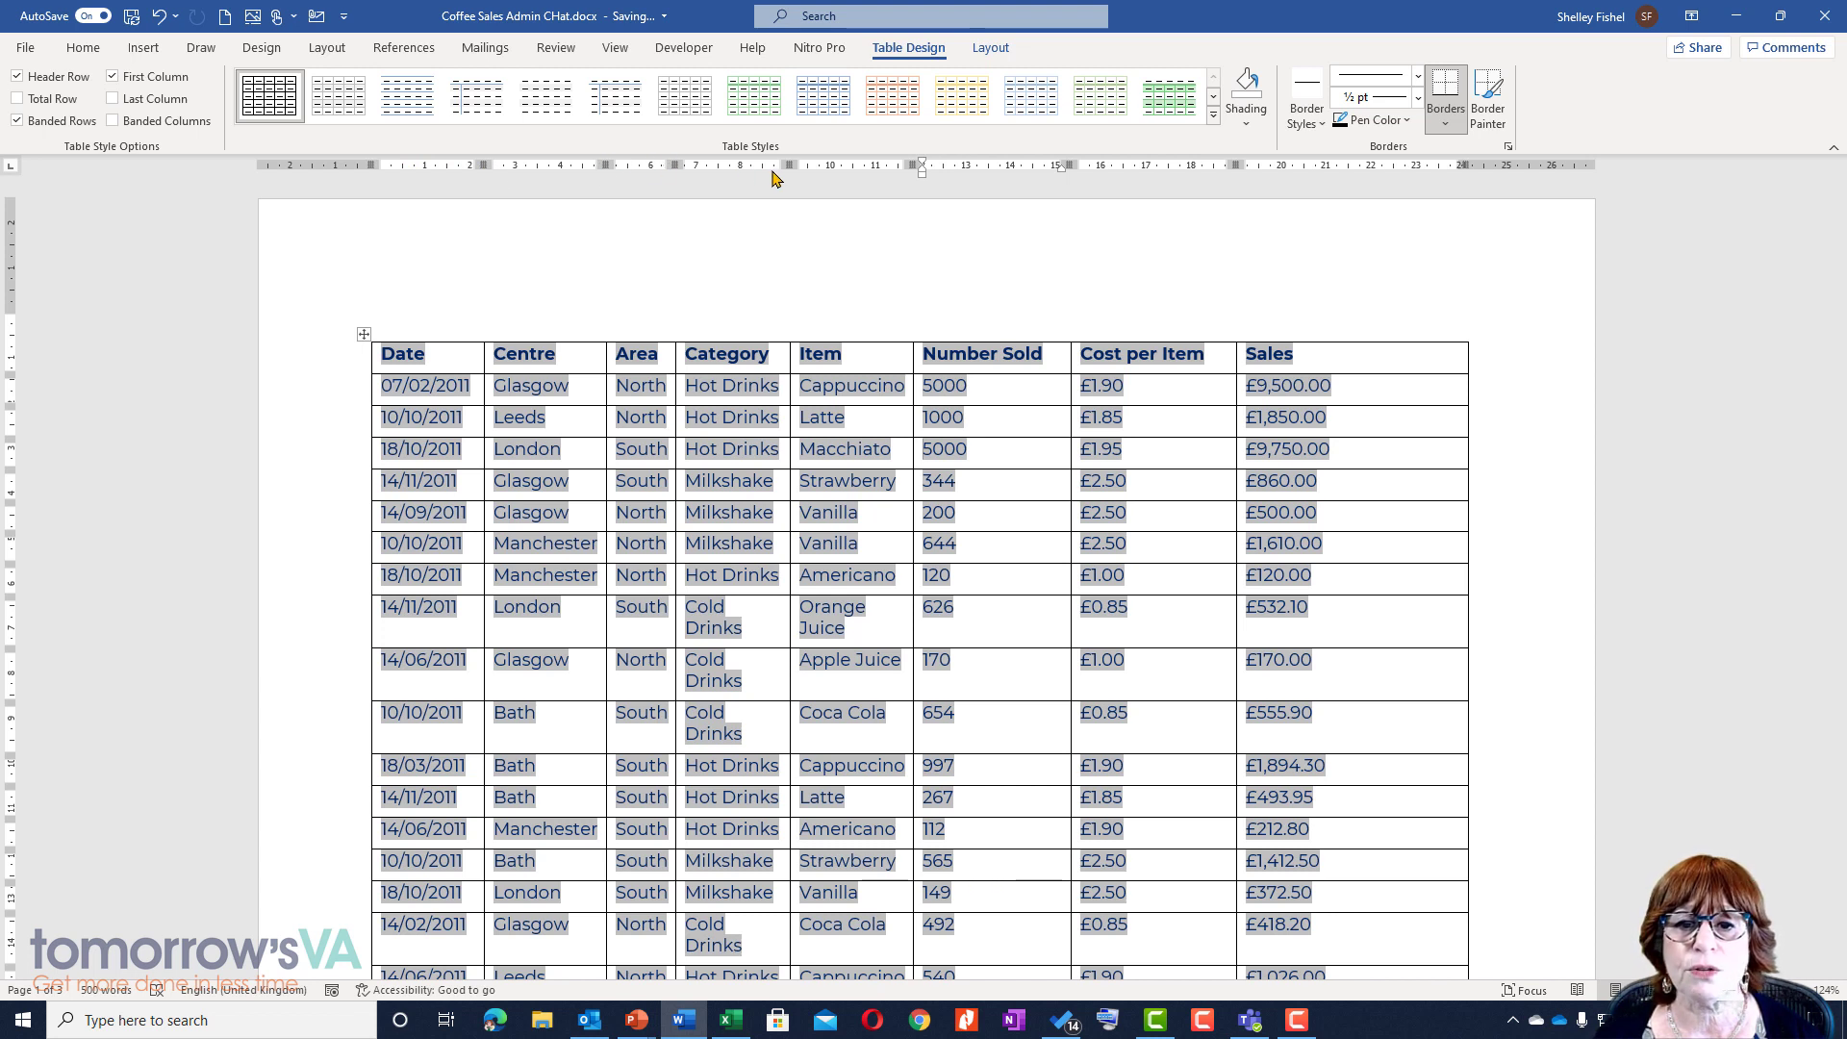
Adjust the table's column widths by narrowing the Sales and Number Sold columns and widening the Centre column
mouse_move(784, 162)
left_mouse_down()
mouse_move(765, 154)
mouse_move(829, 152)
left_mouse_up()
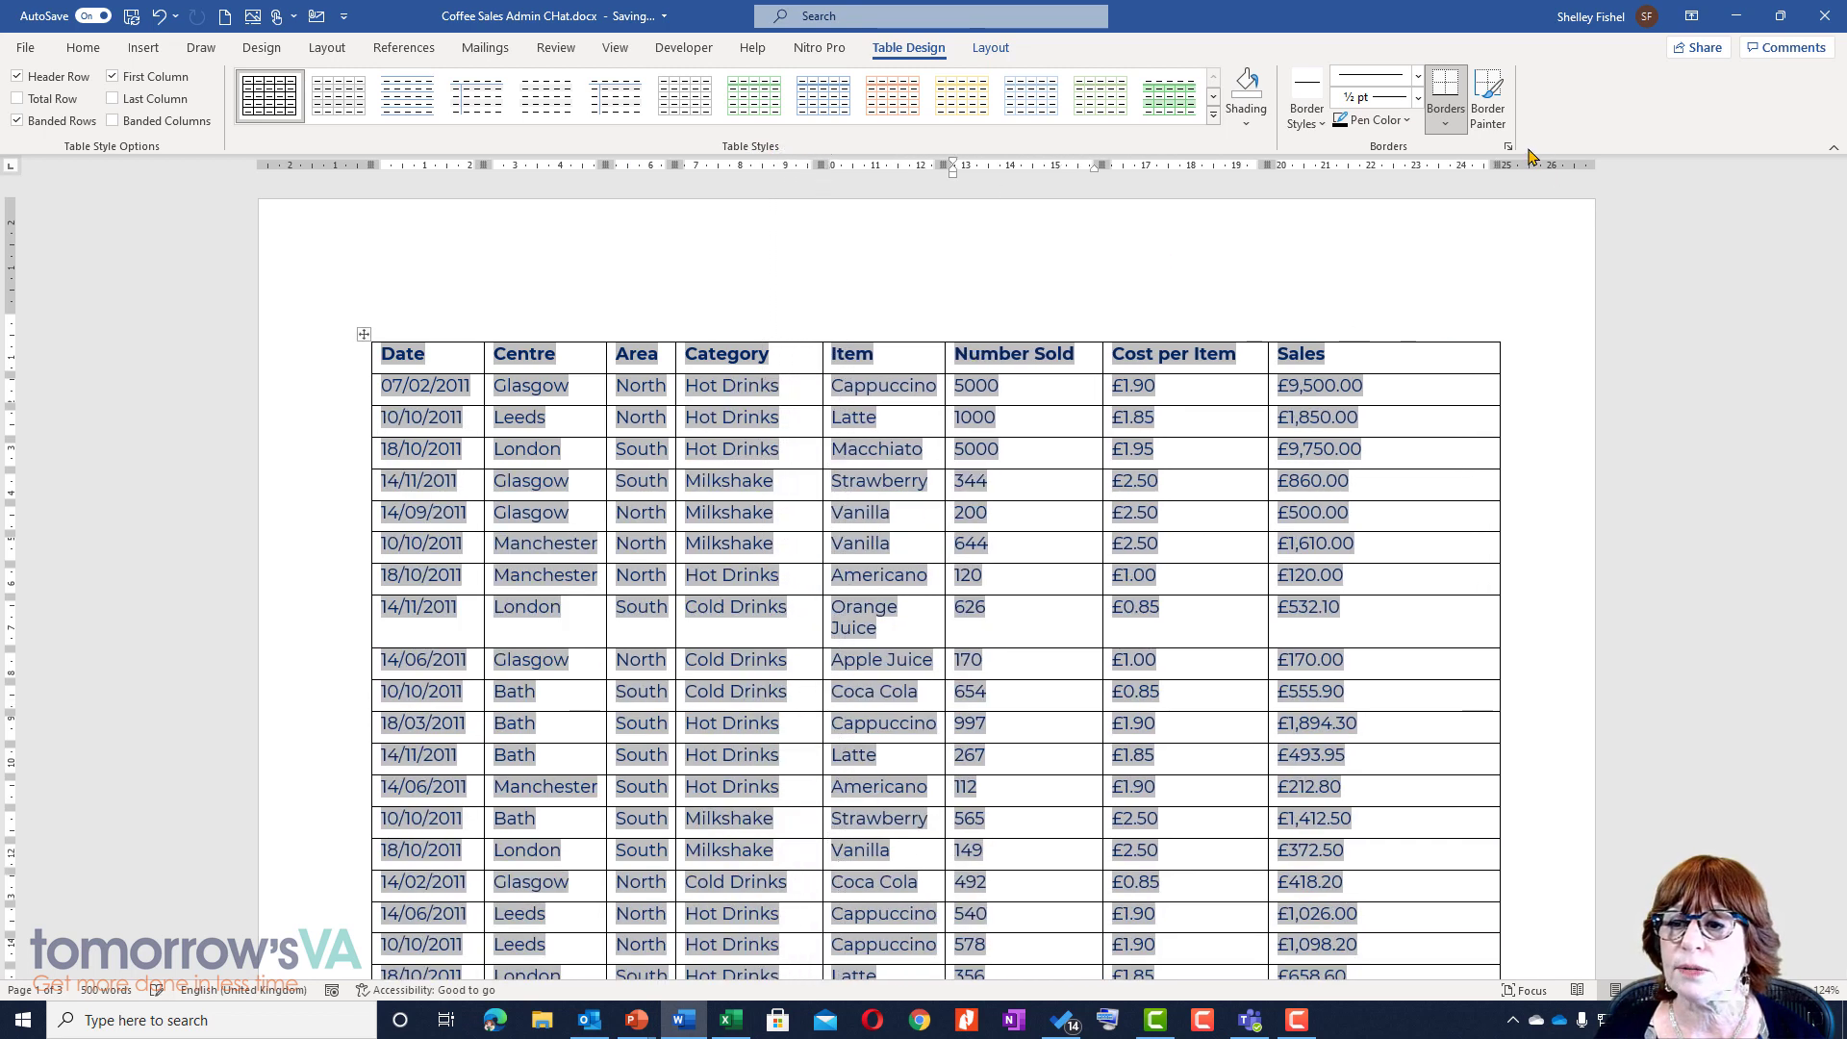
mouse_move(1506, 159)
left_mouse_down()
mouse_move(1224, 164)
mouse_move(1279, 165)
left_mouse_up()
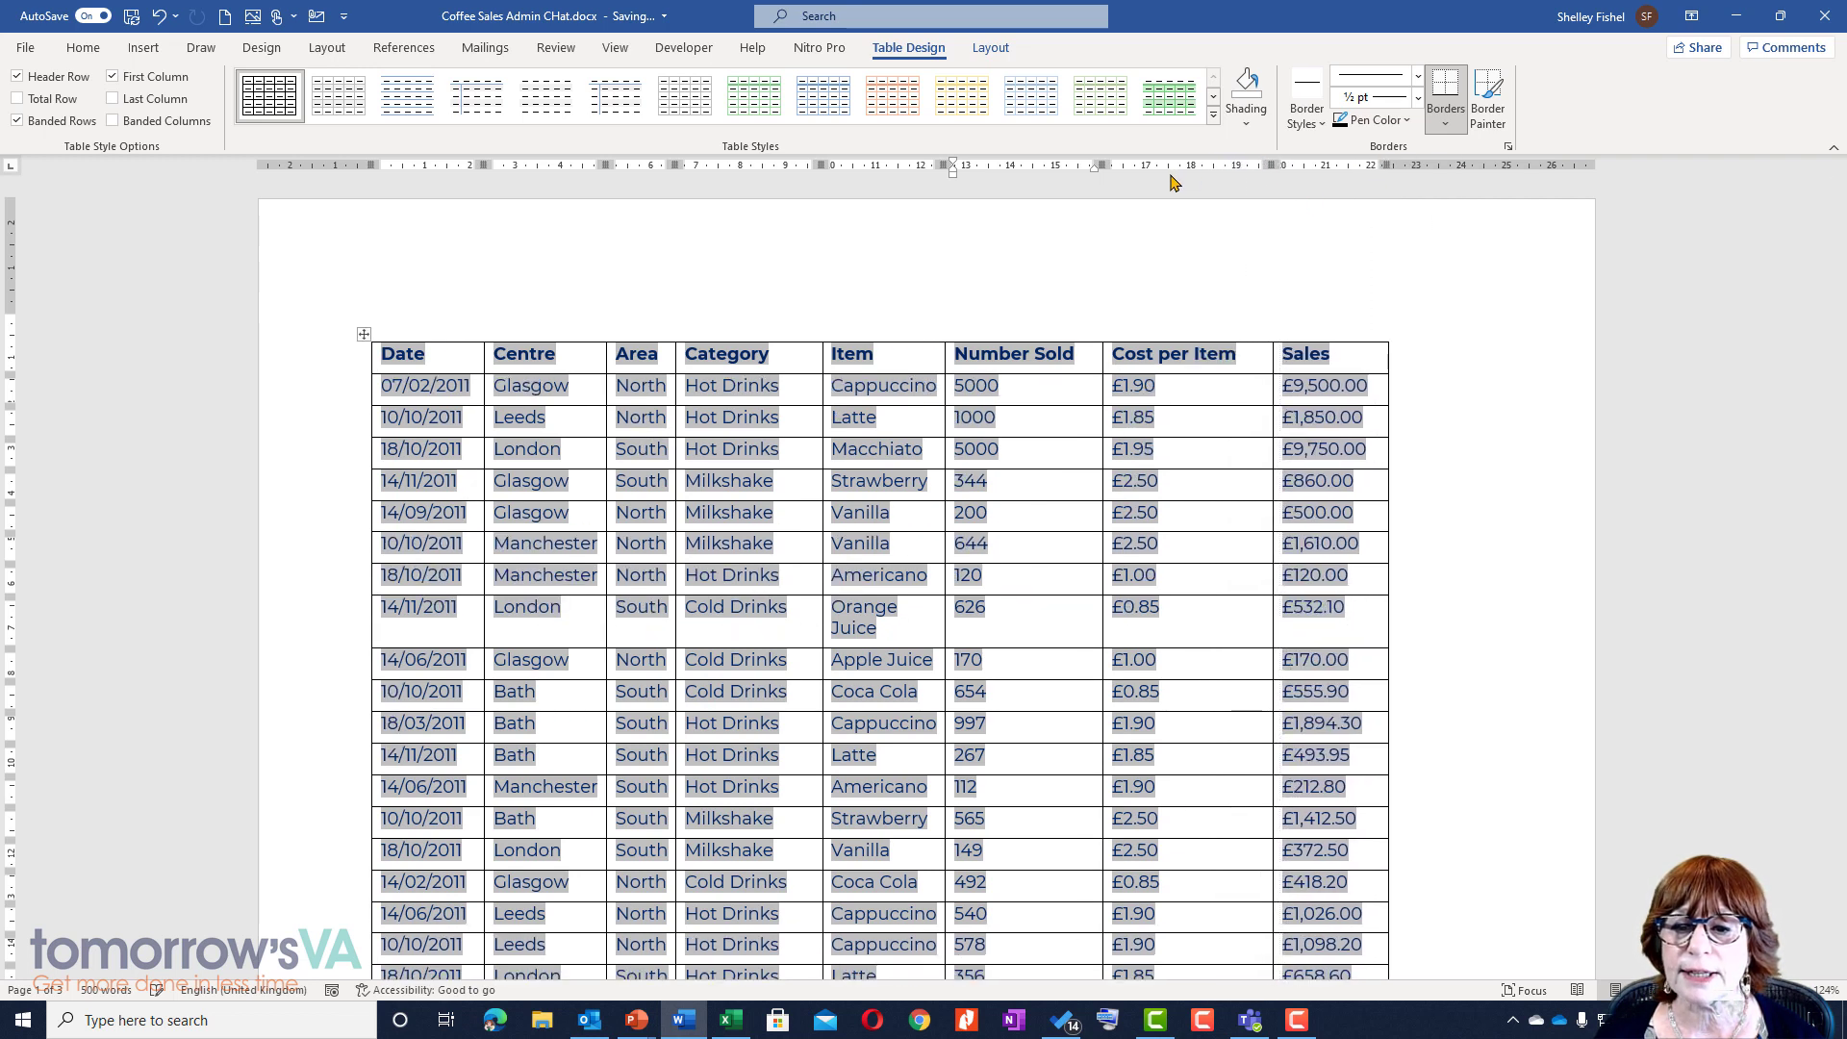
left_click_drag(1103, 166, 1071, 162)
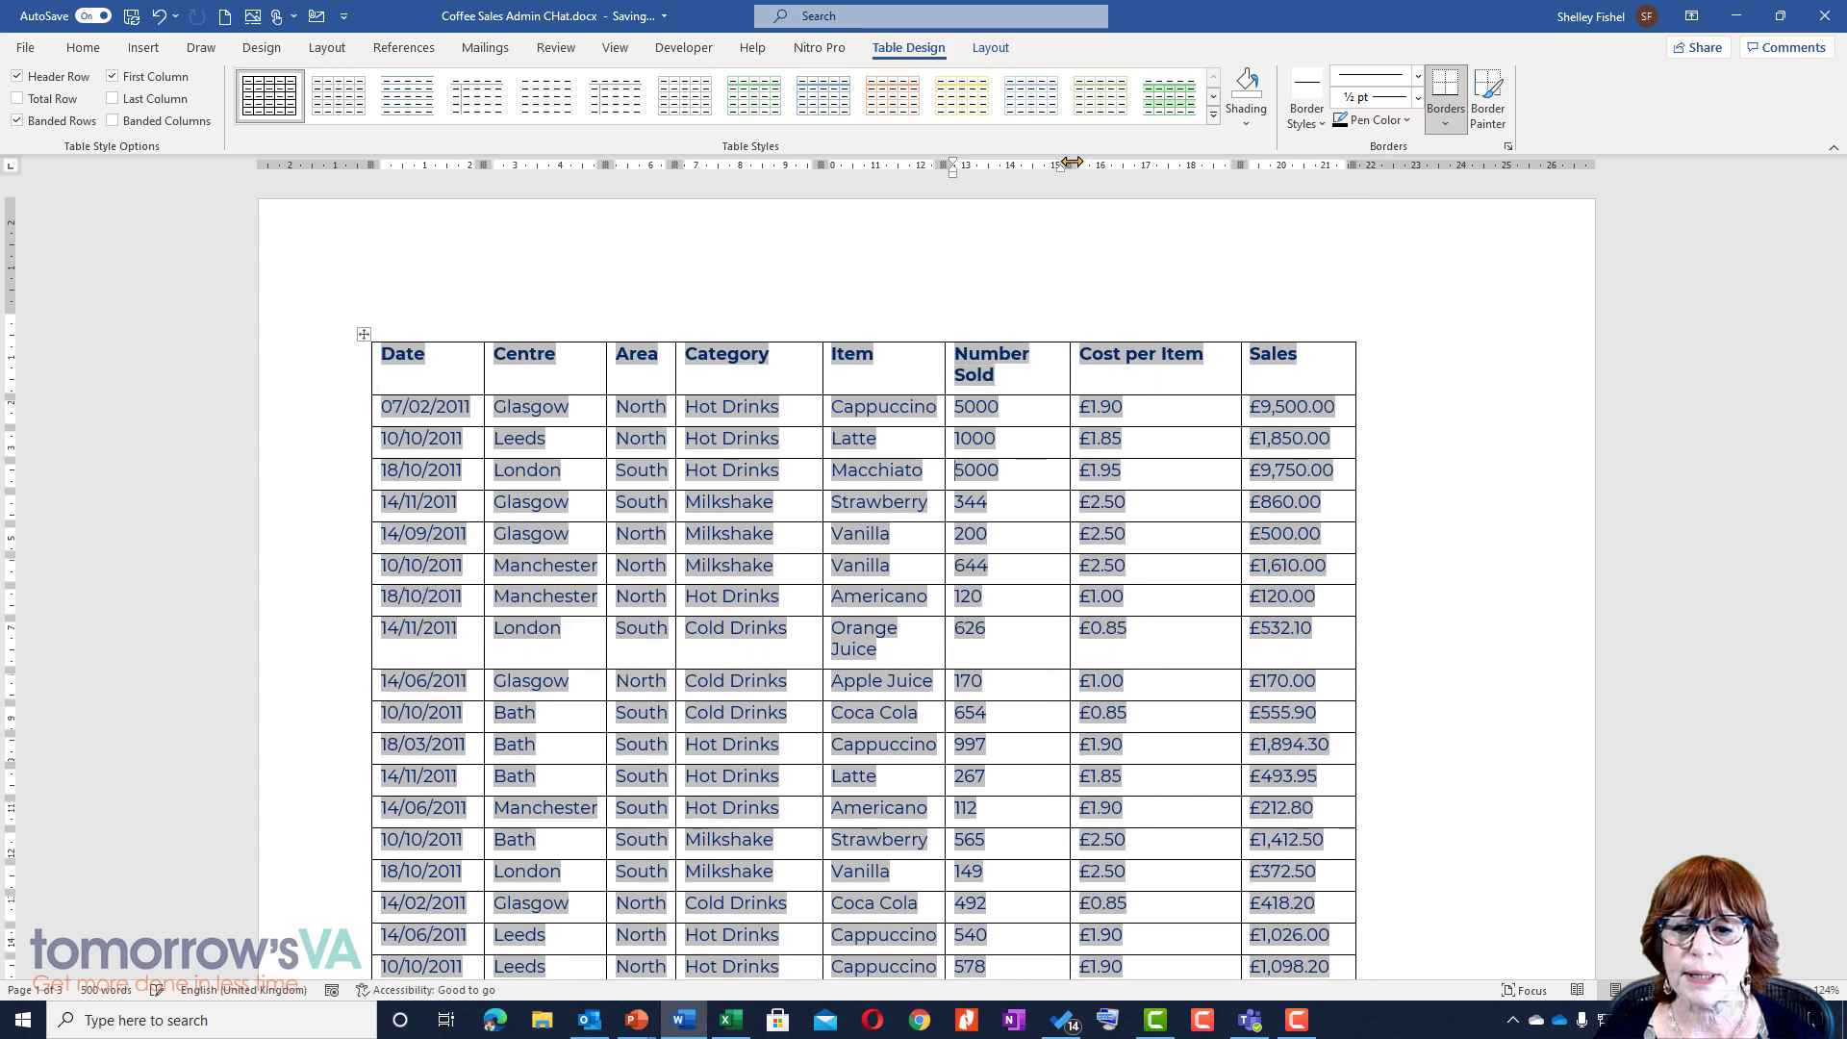
left_click_drag(946, 164, 947, 165)
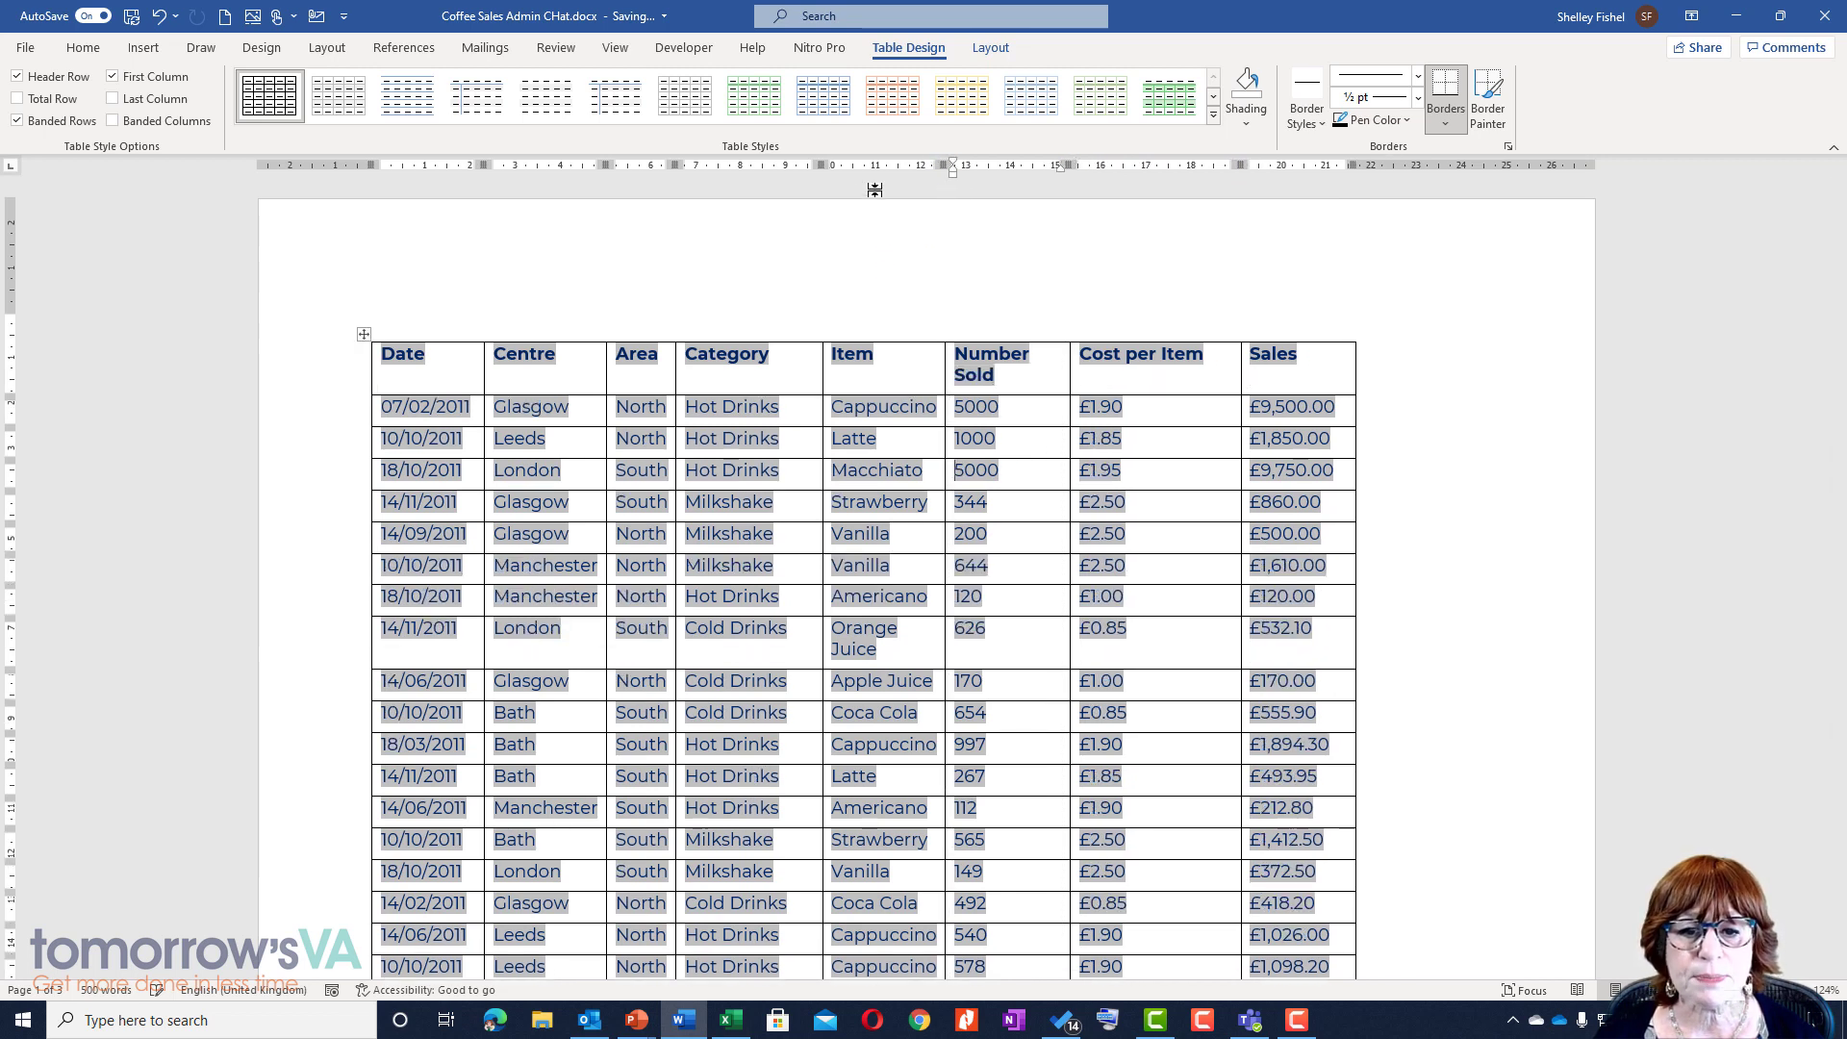
left_click_drag(820, 164, 788, 164)
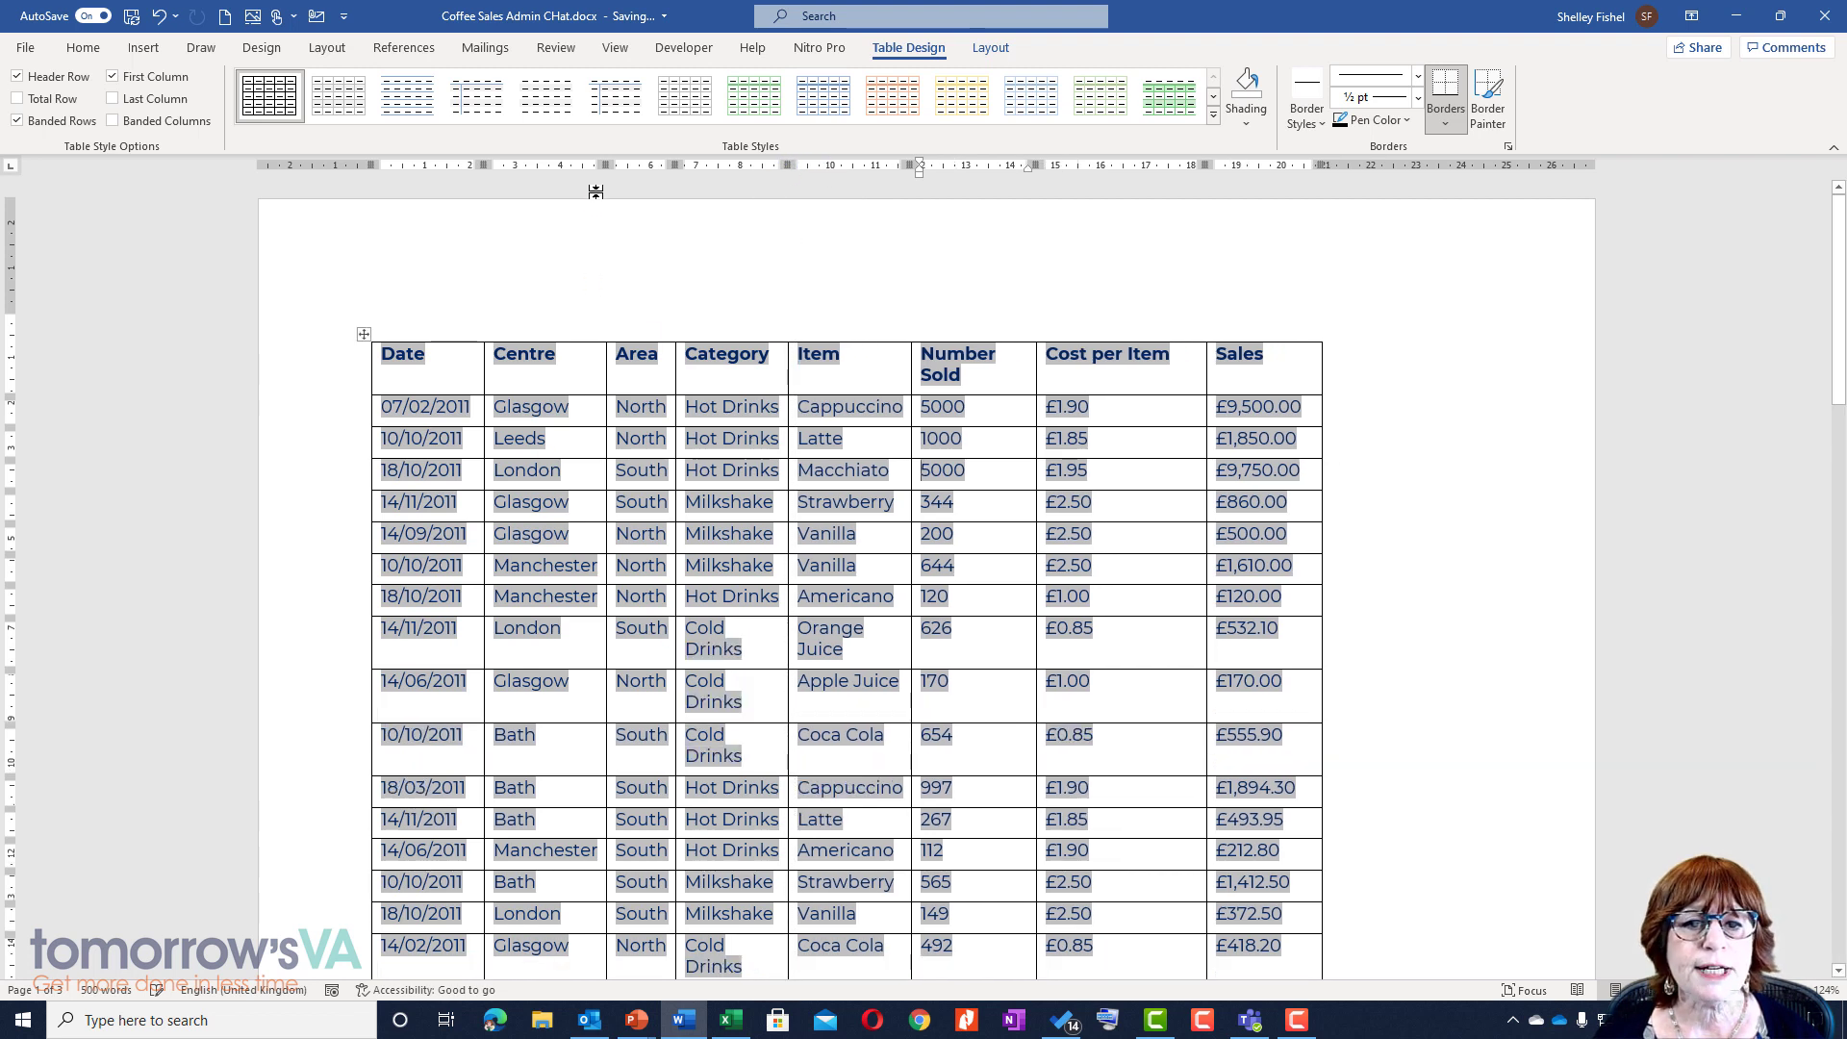
mouse_move(605, 165)
left_mouse_down()
mouse_move(585, 164)
mouse_move(645, 165)
left_mouse_up()
left_click_drag(477, 165, 477, 164)
Enlarge the whole table proportionally from its lower-right corner to a width of about 25.5 cm
scroll(694, 737, "down", 2)
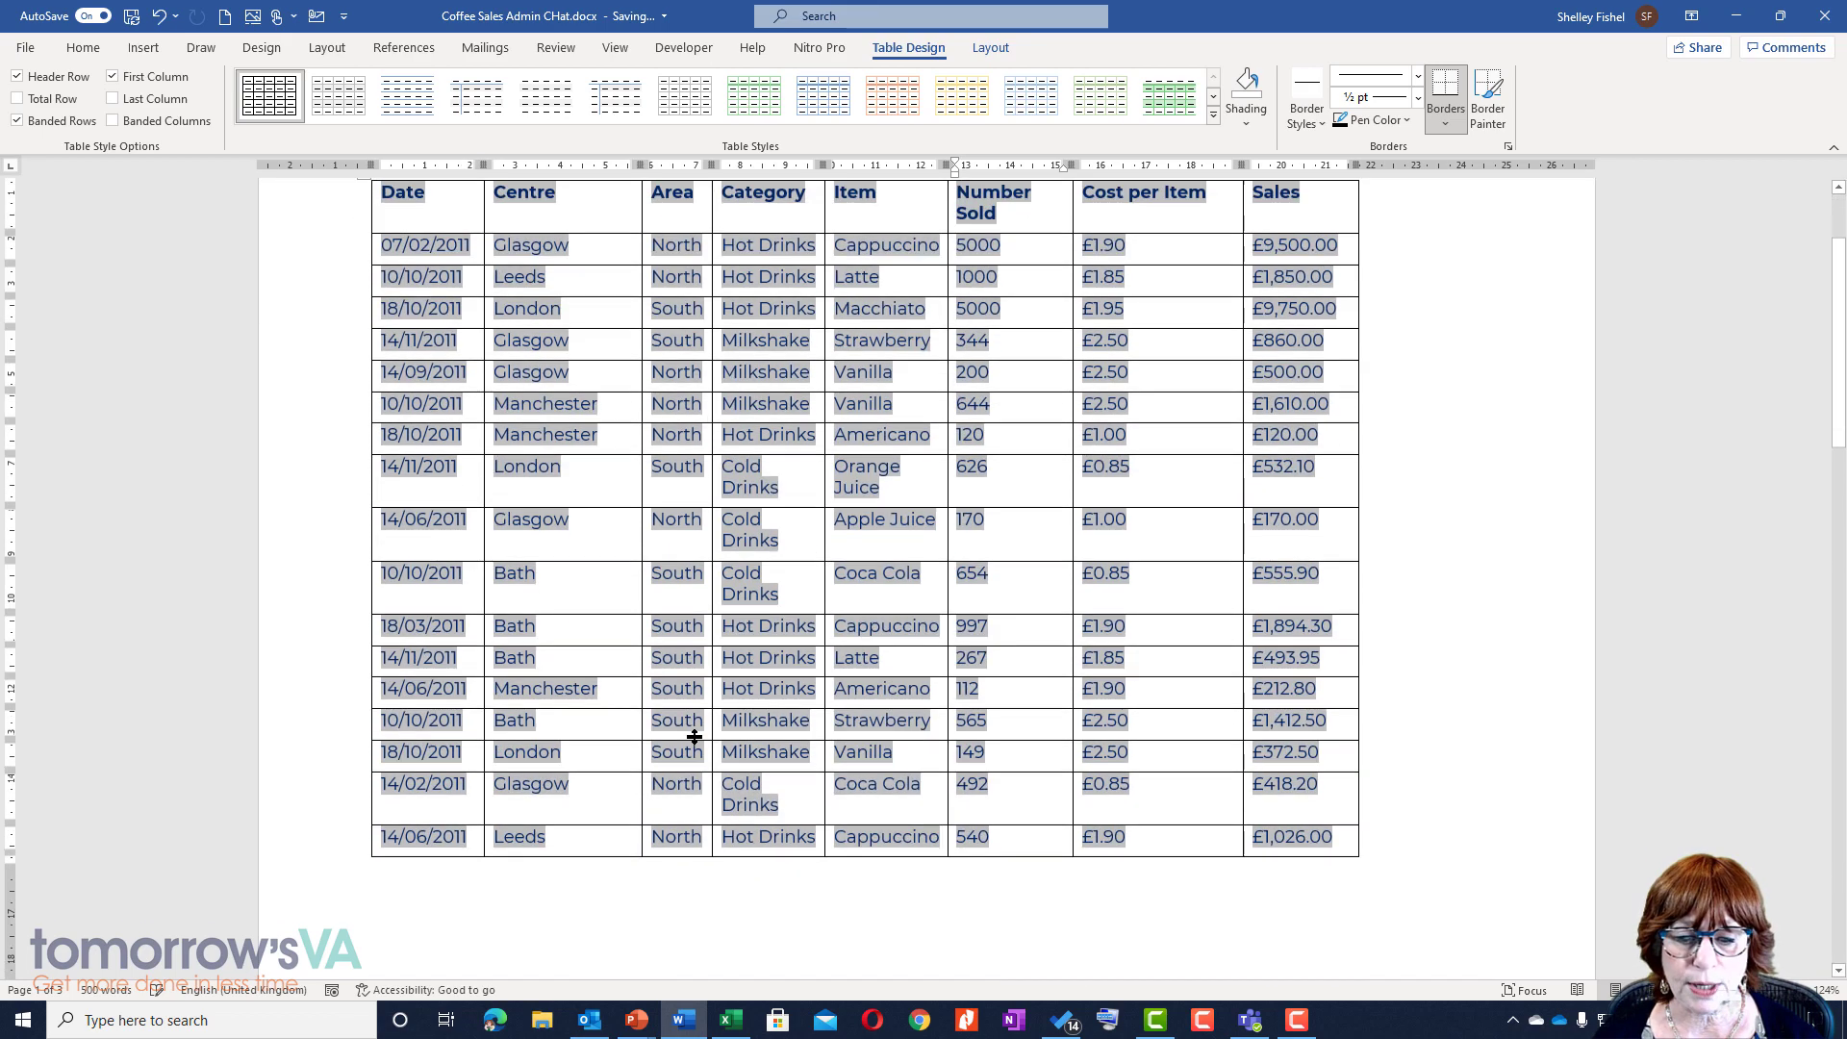
scroll(695, 736, "down", 15)
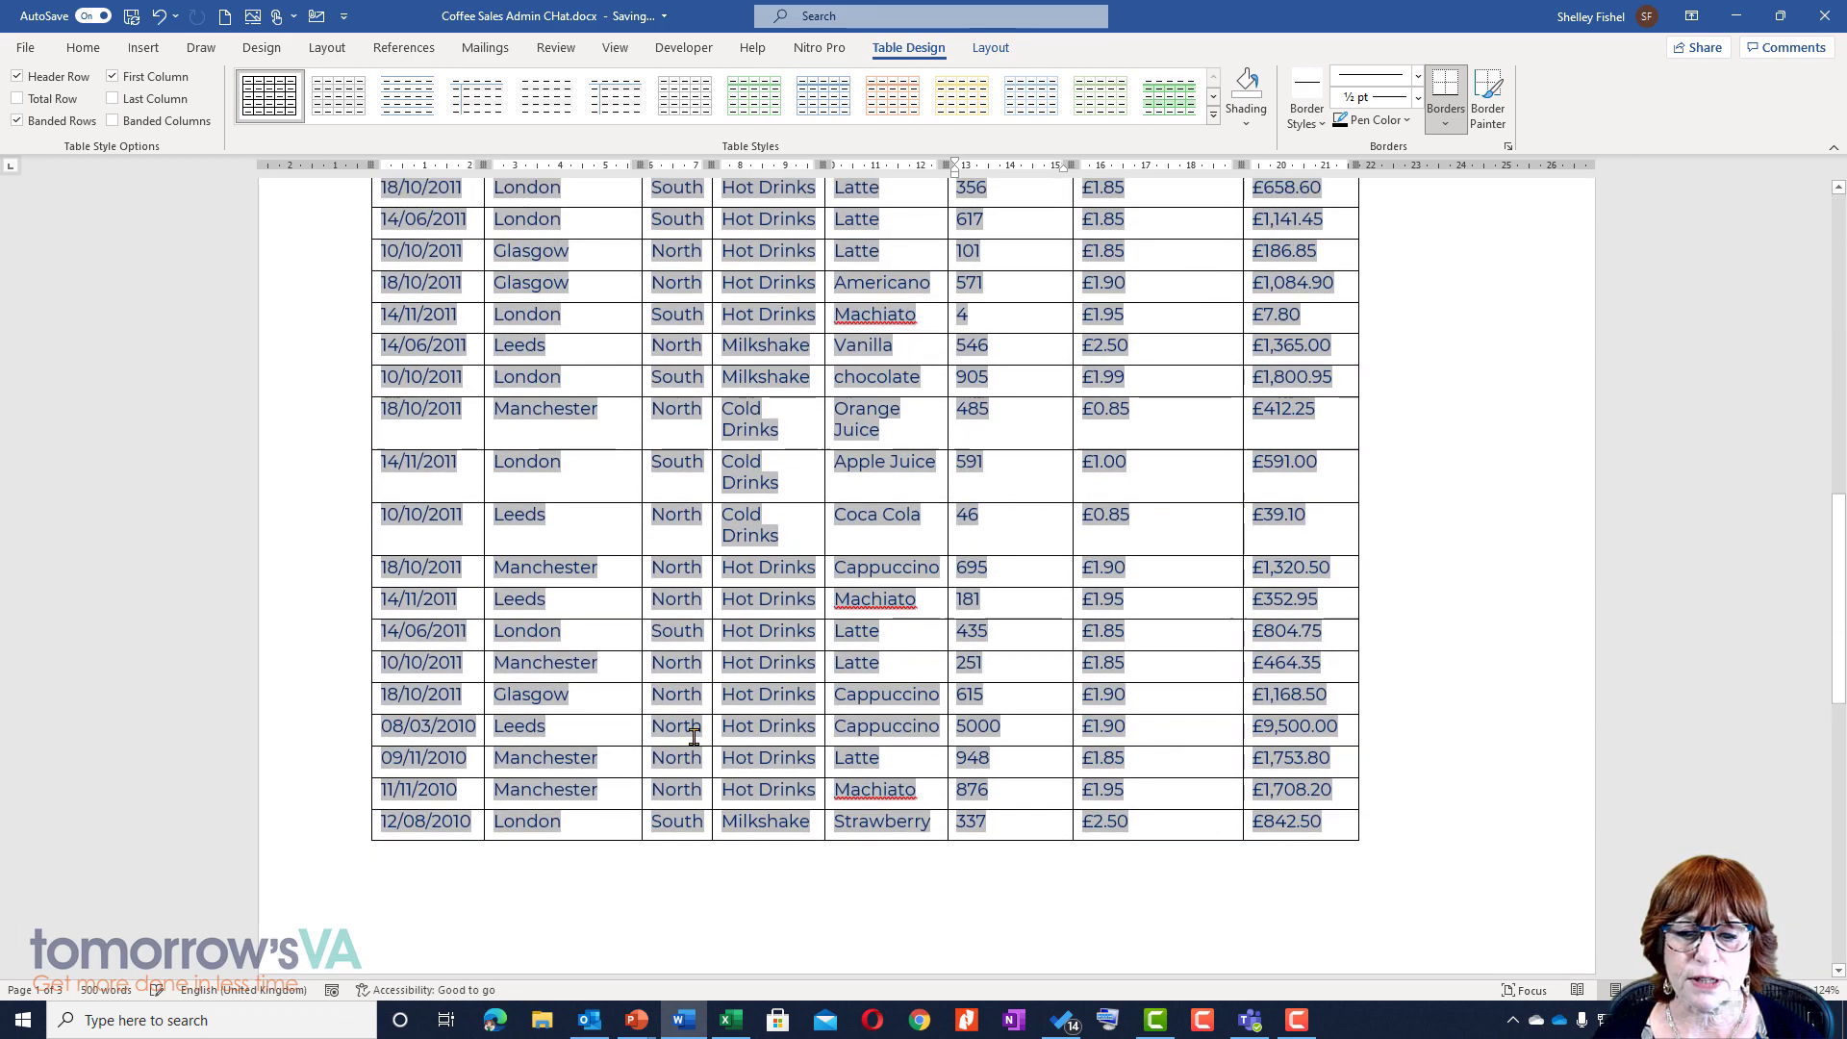
scroll(695, 737, "up", 1)
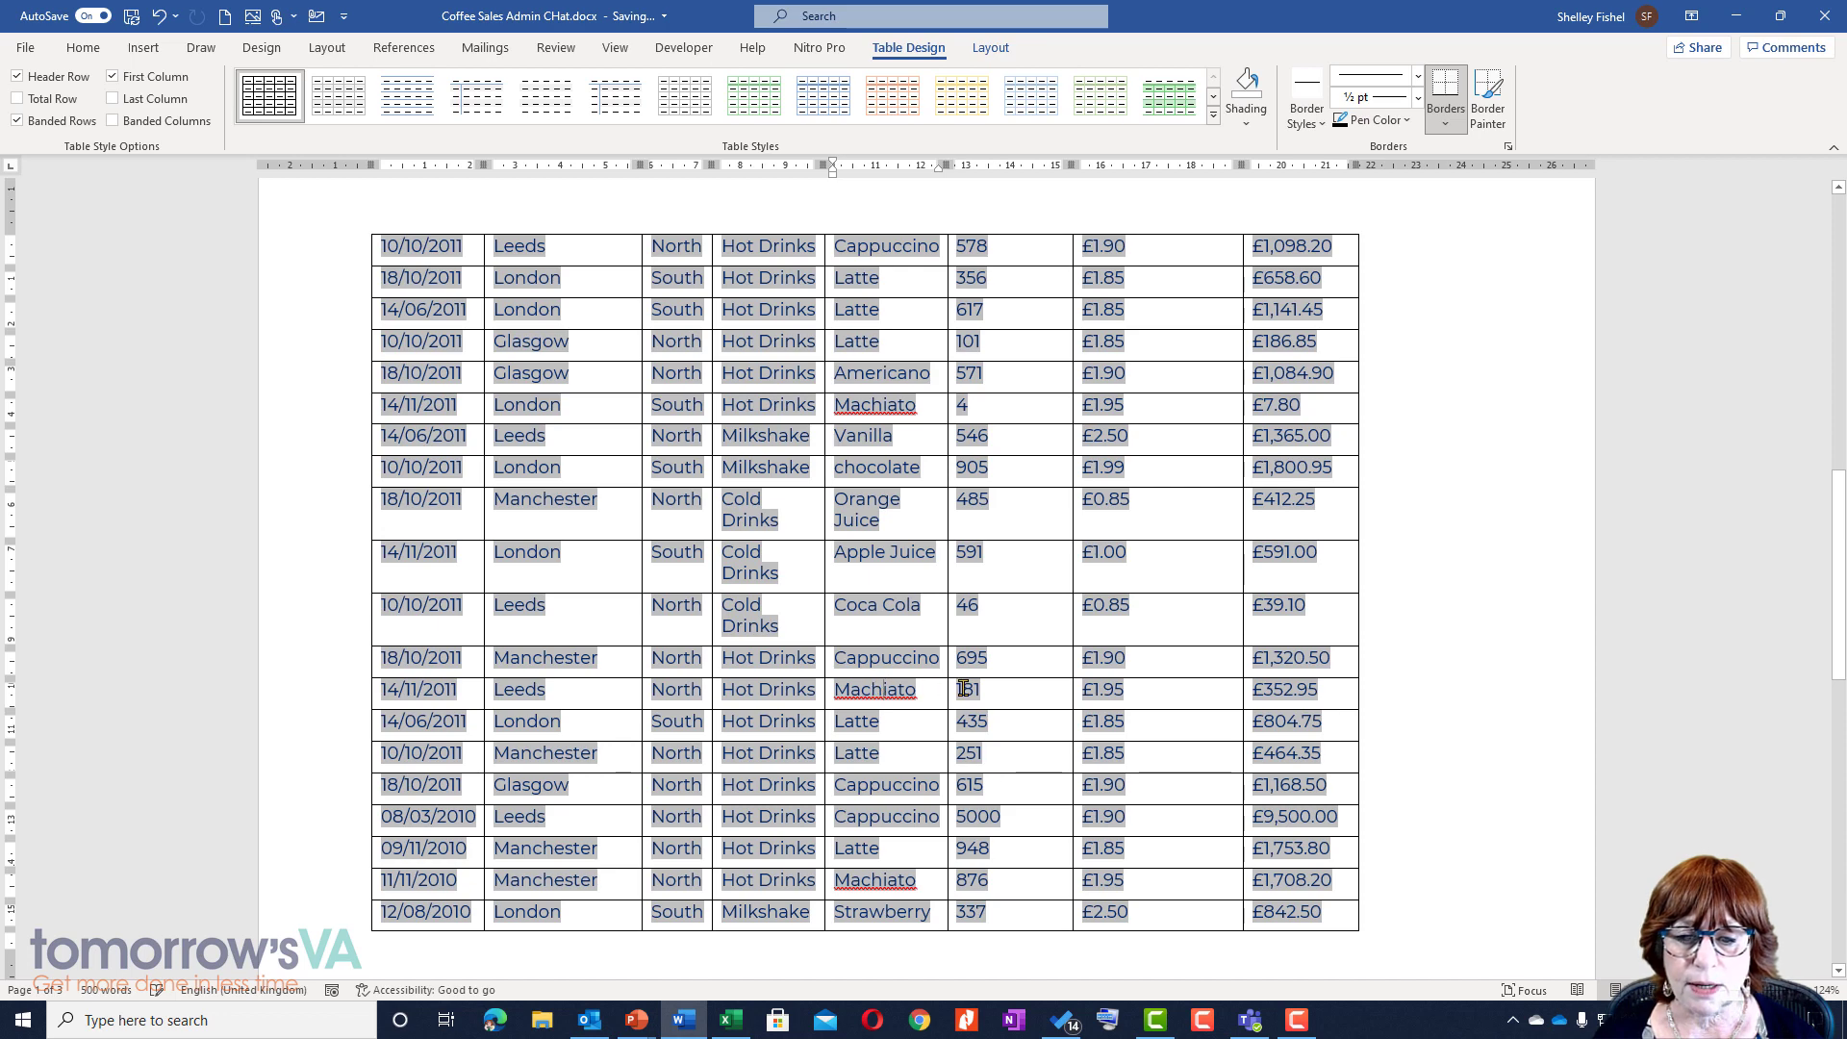
scroll(918, 691, "down", 12)
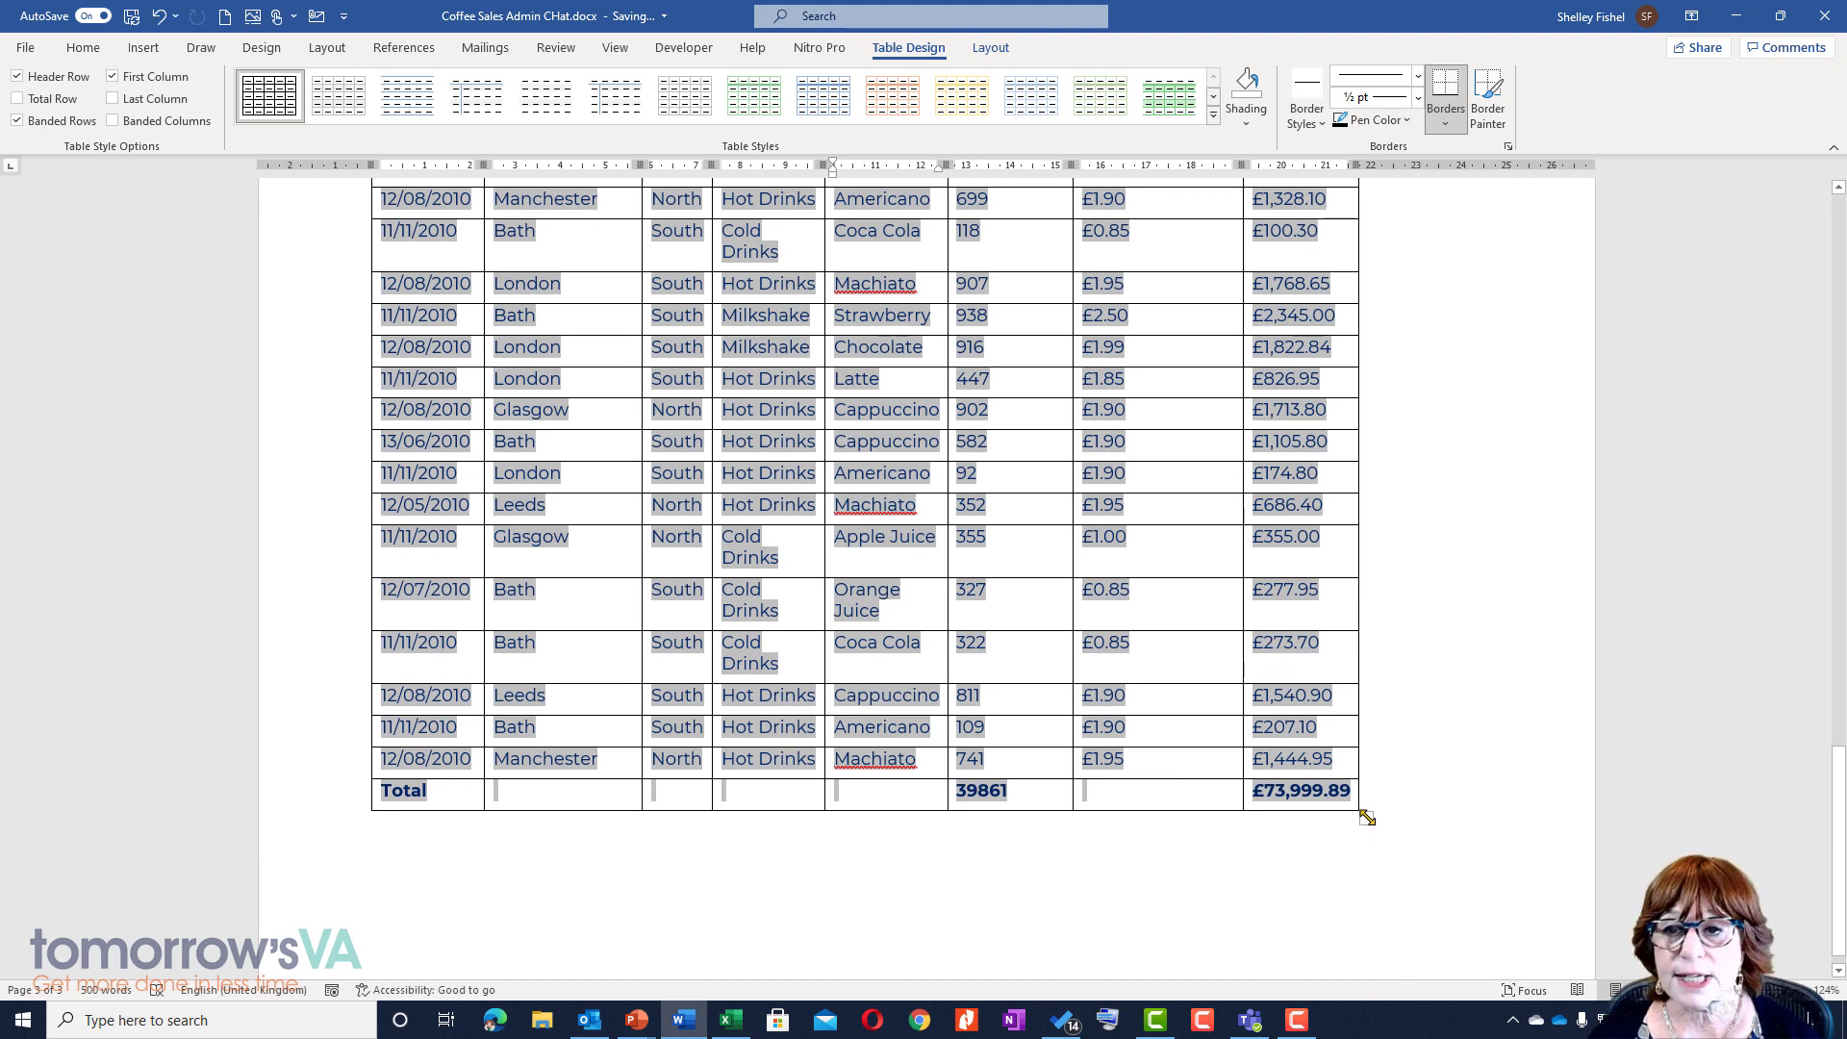
left_click_drag(1367, 817, 1521, 853)
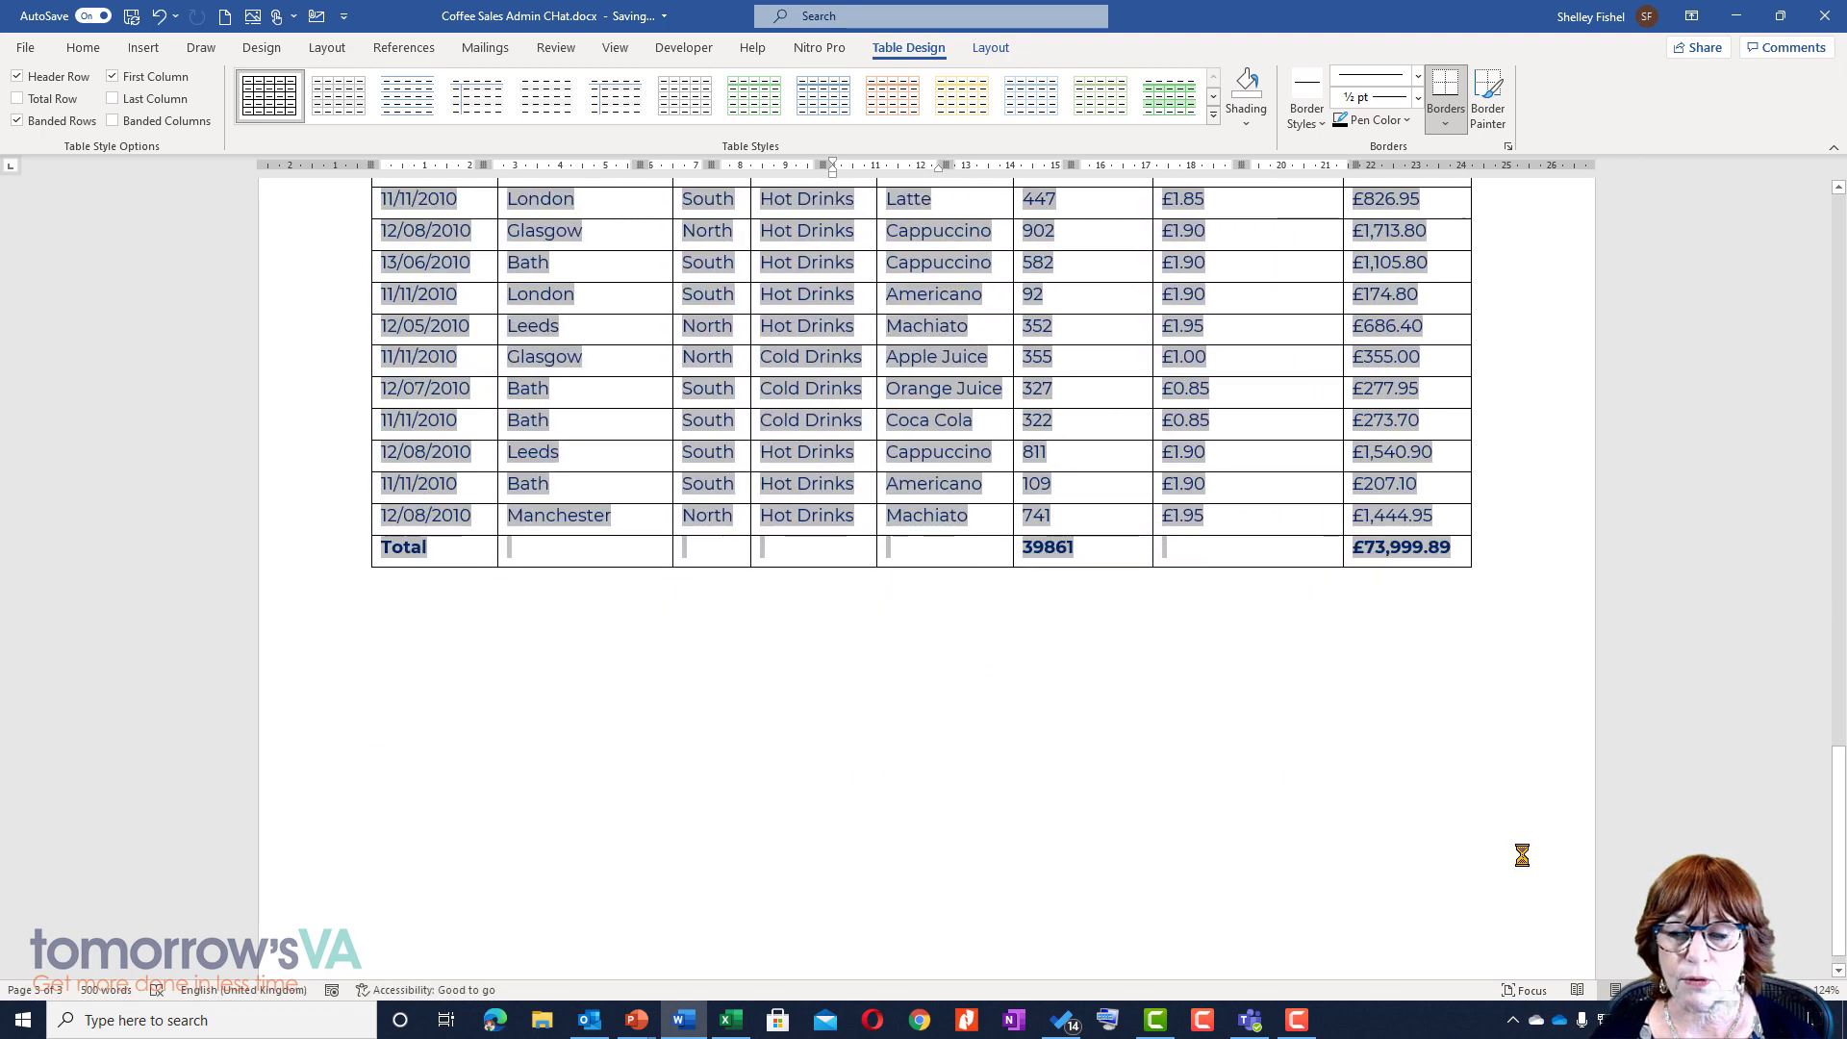
Try to reposition the whole coffee sales table by its move handle, and undo the move
scroll(1284, 713, "up", 3)
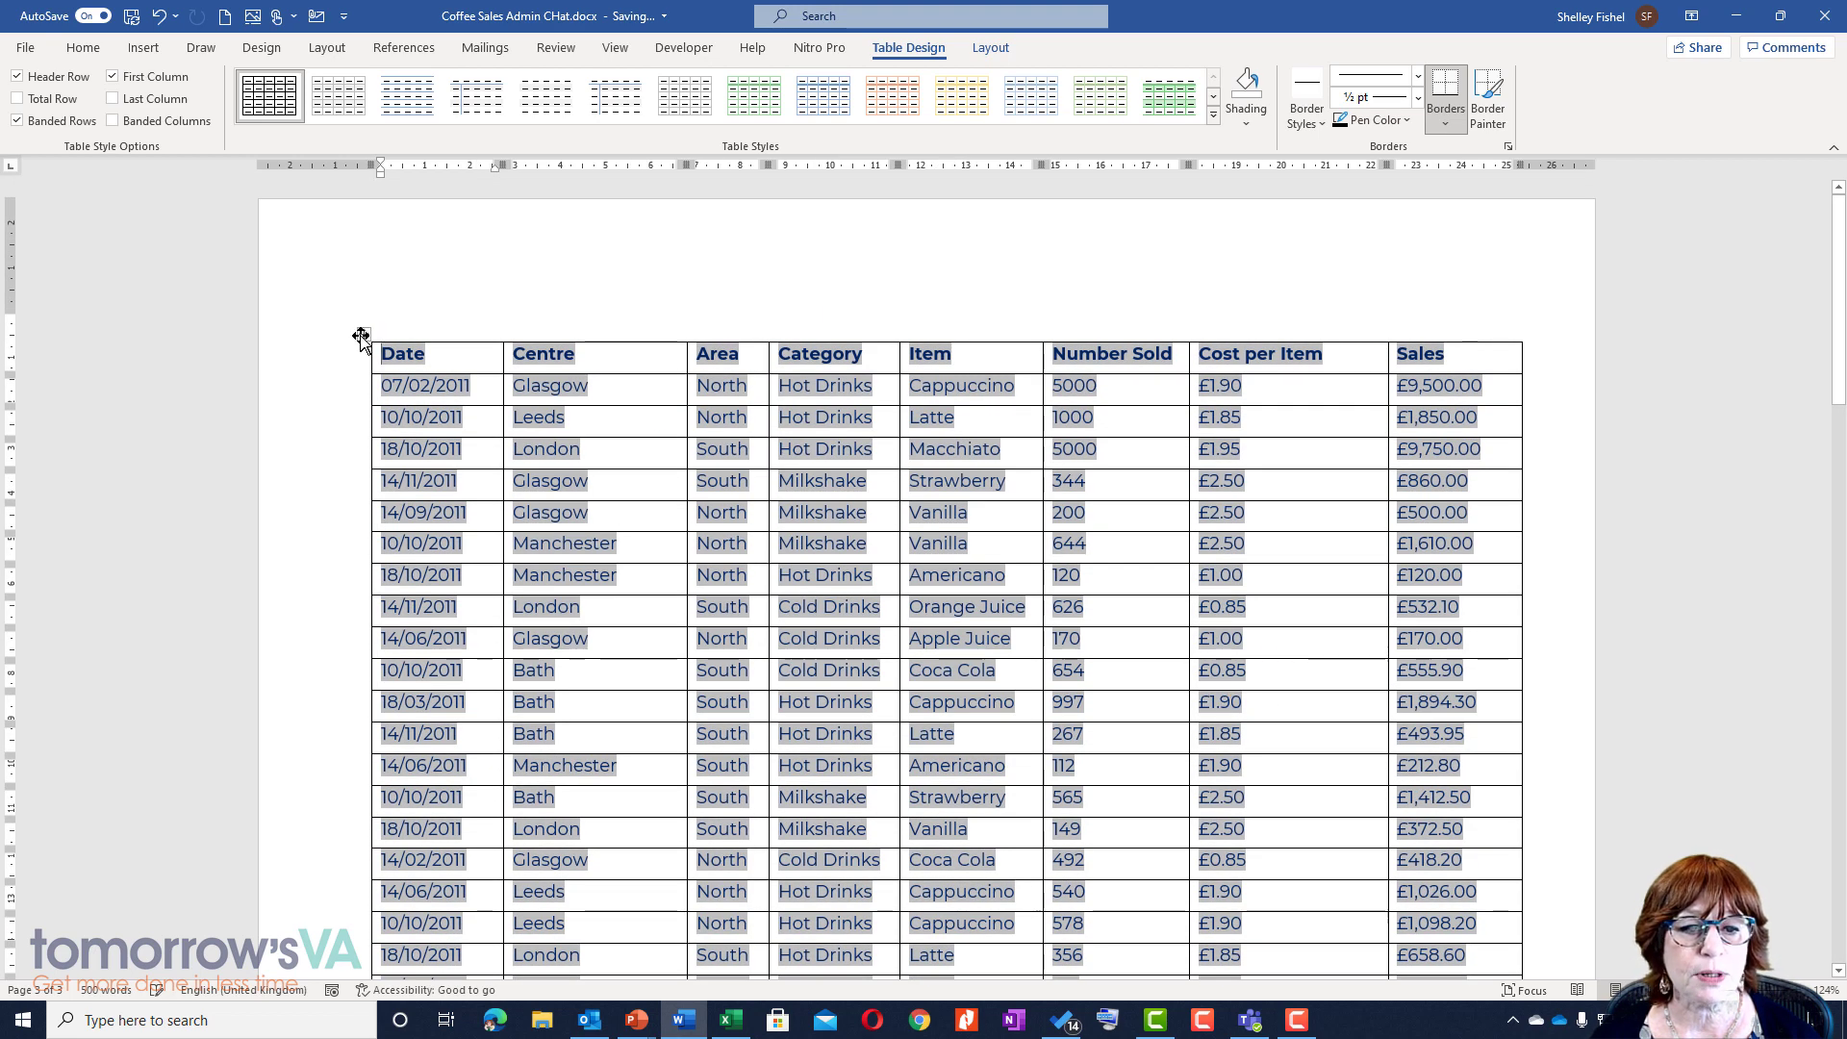
left_click_drag(360, 336, 342, 289)
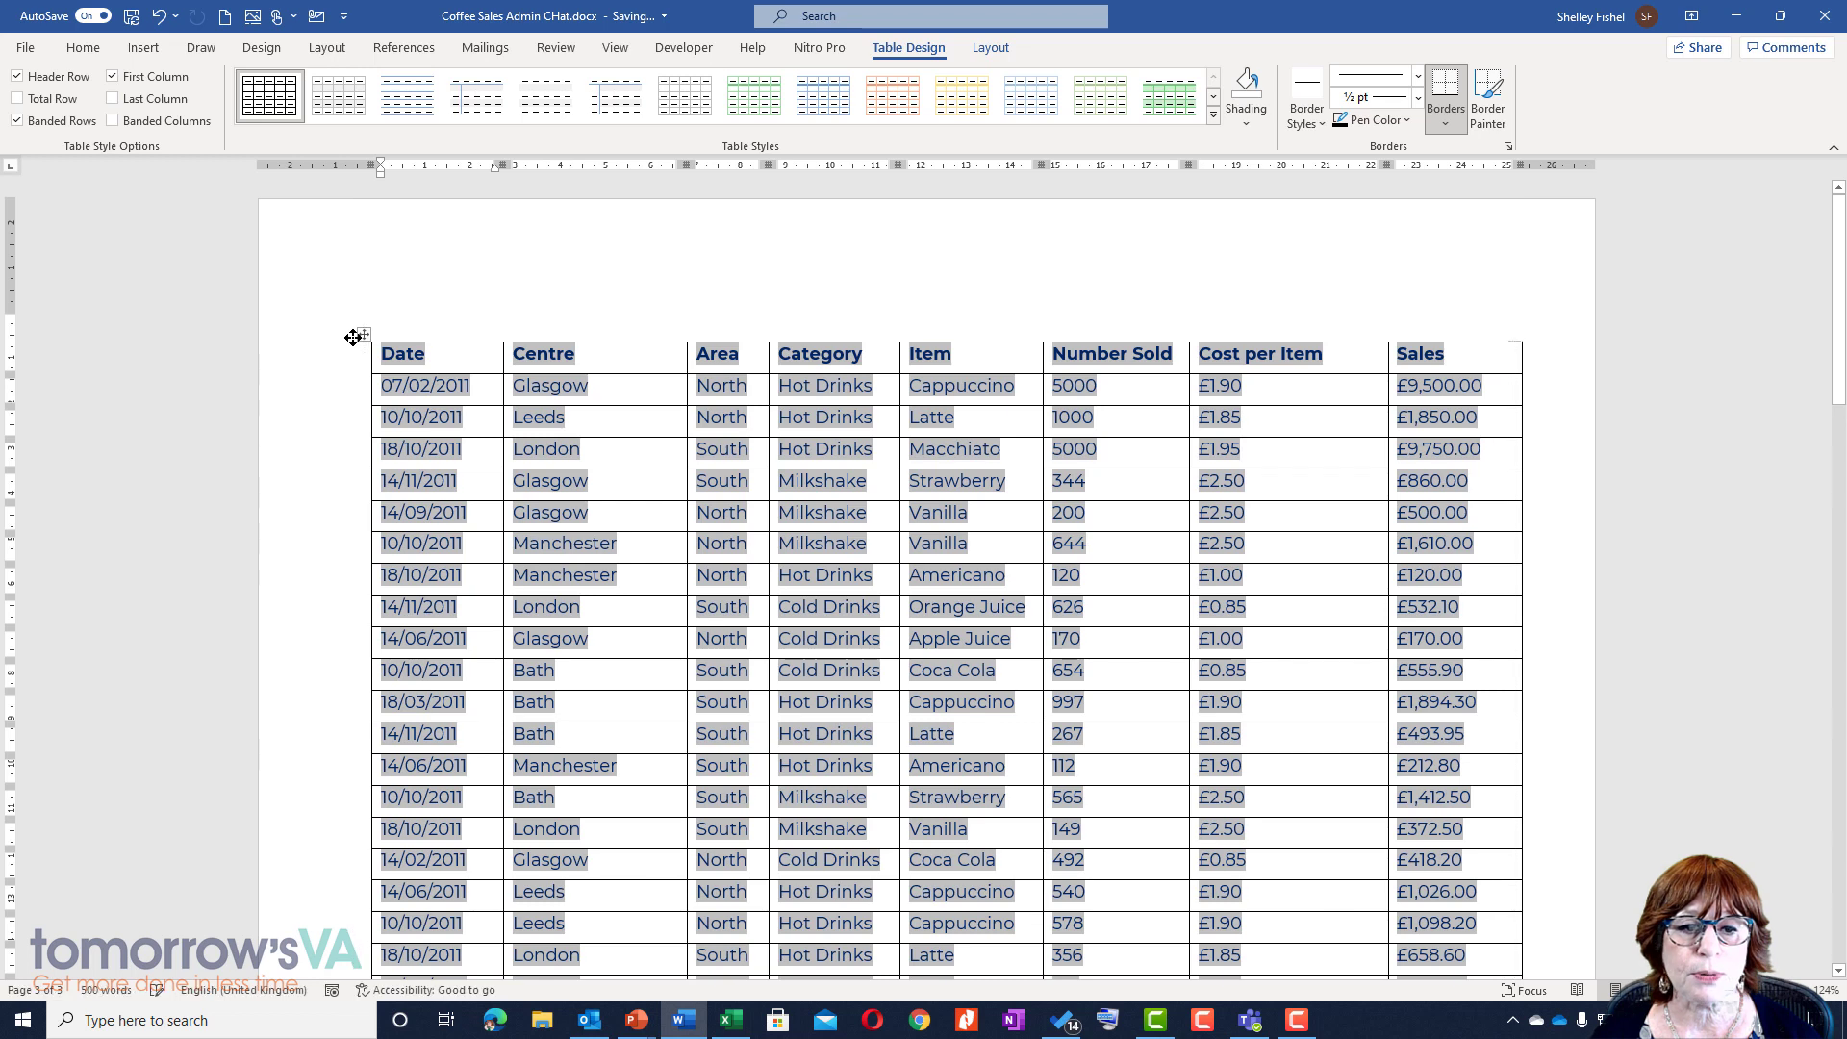
left_click(162, 22)
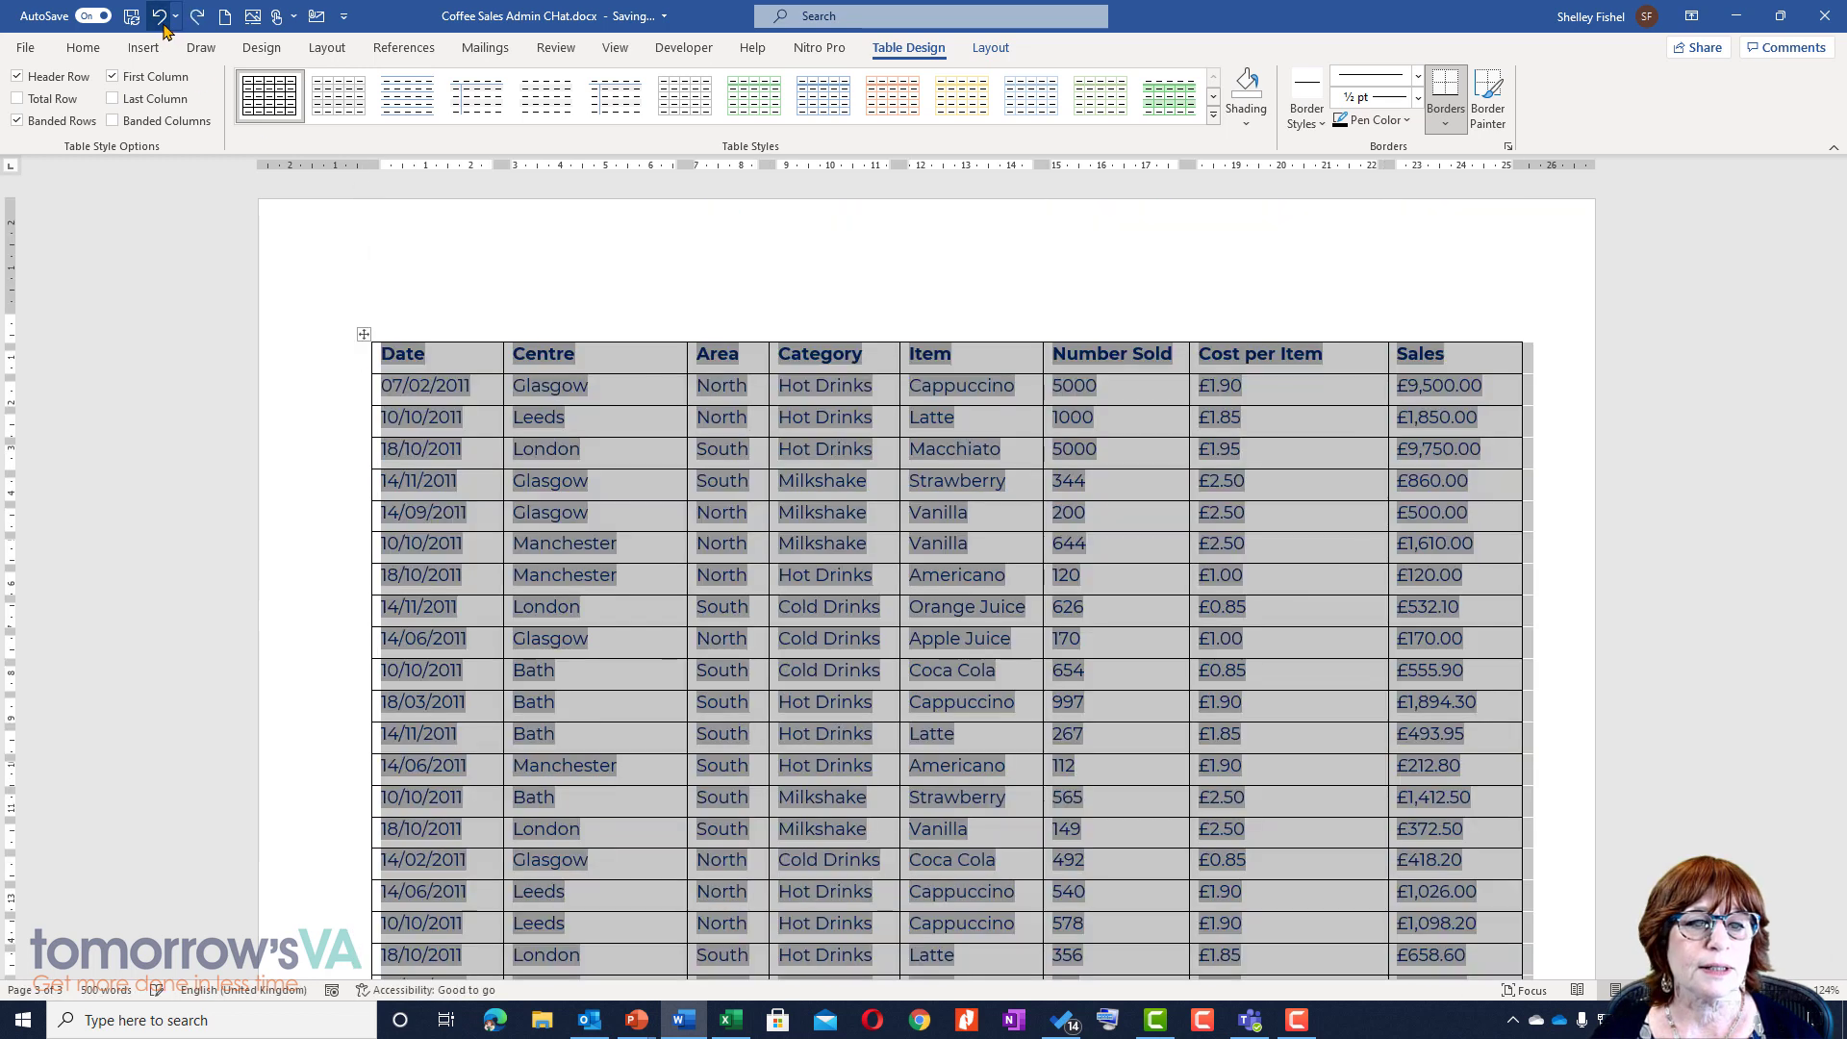
left_click(363, 336)
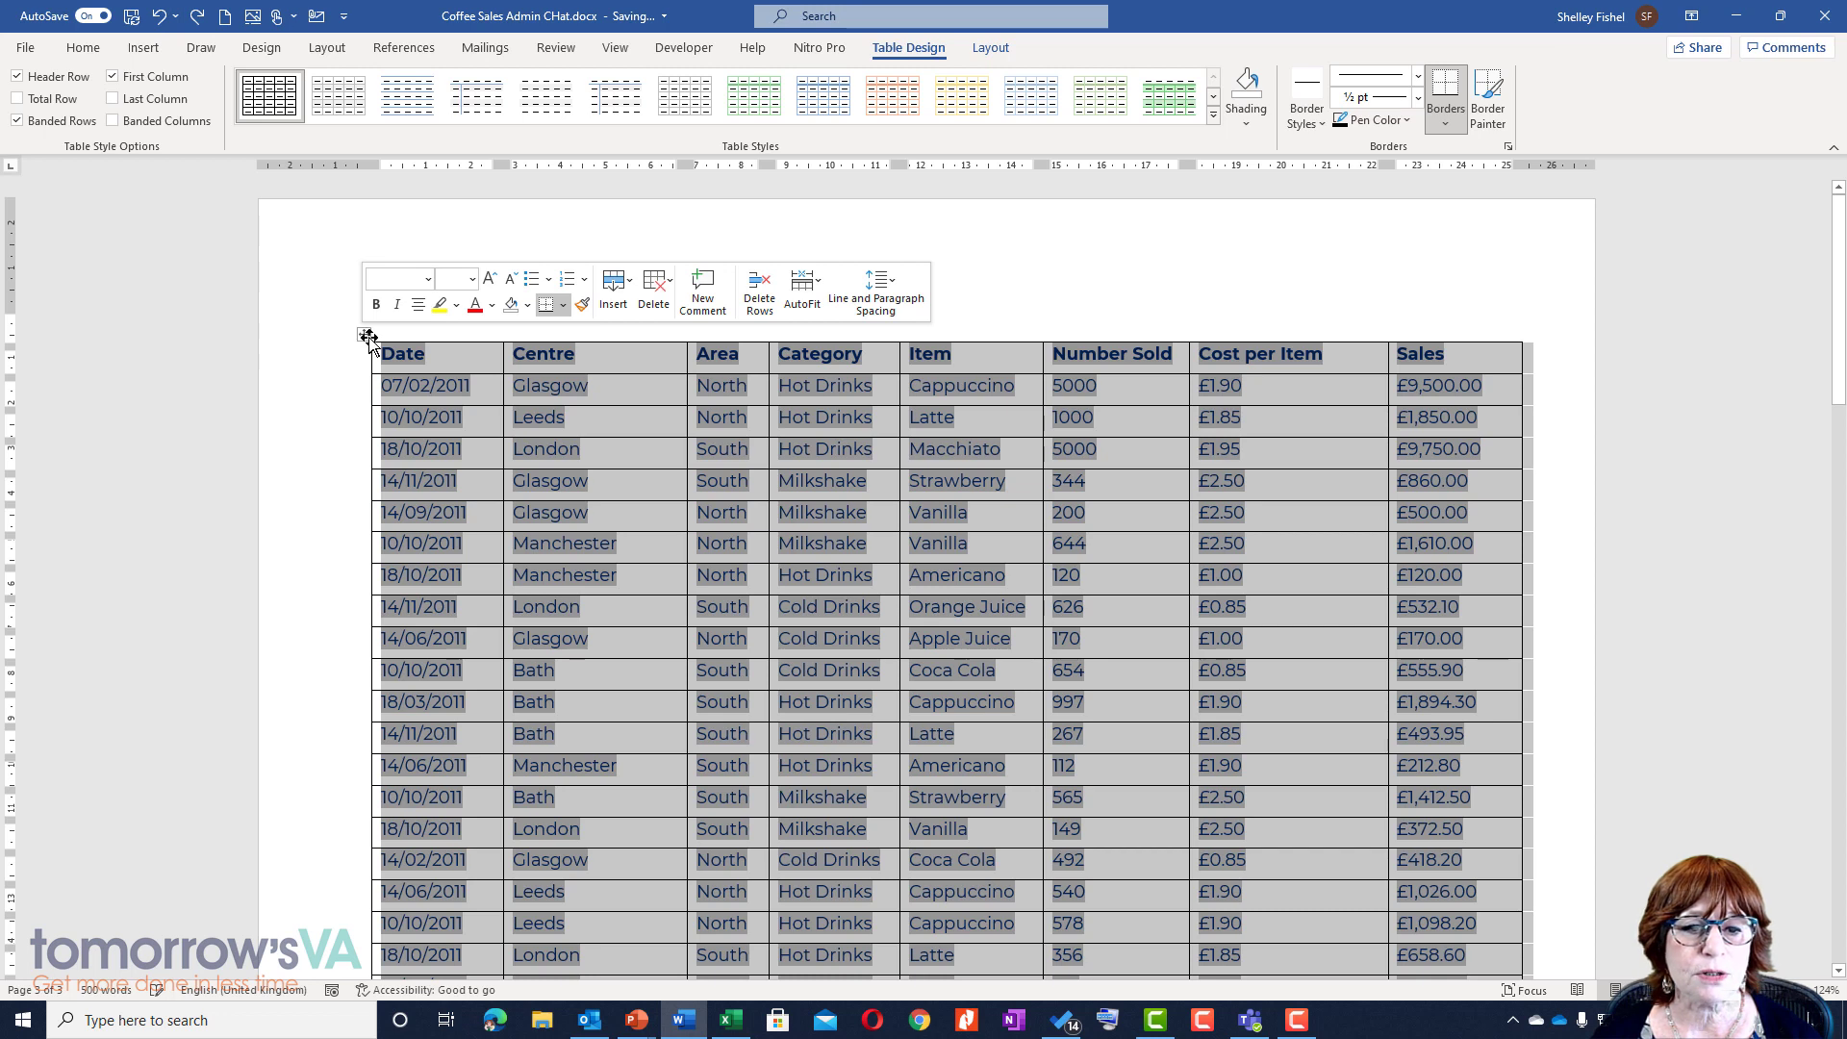
left_click(372, 332)
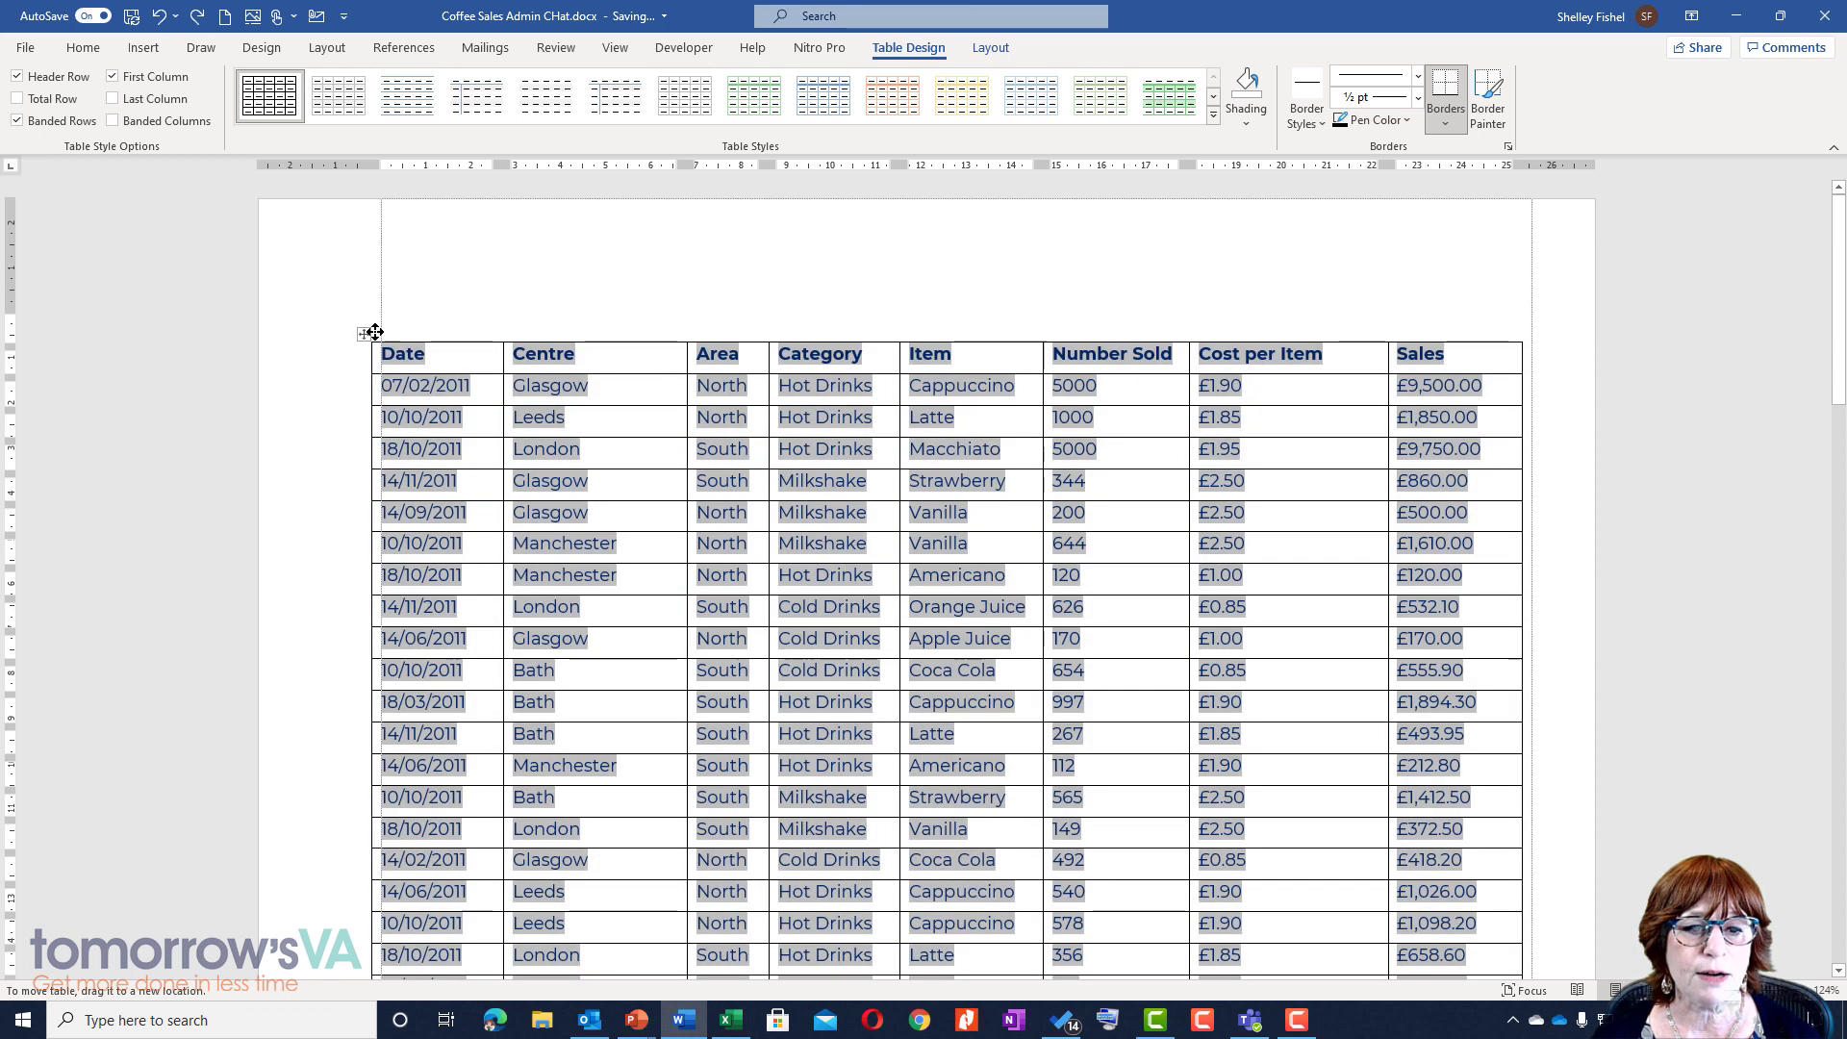
scroll(1208, 563, "down", 2)
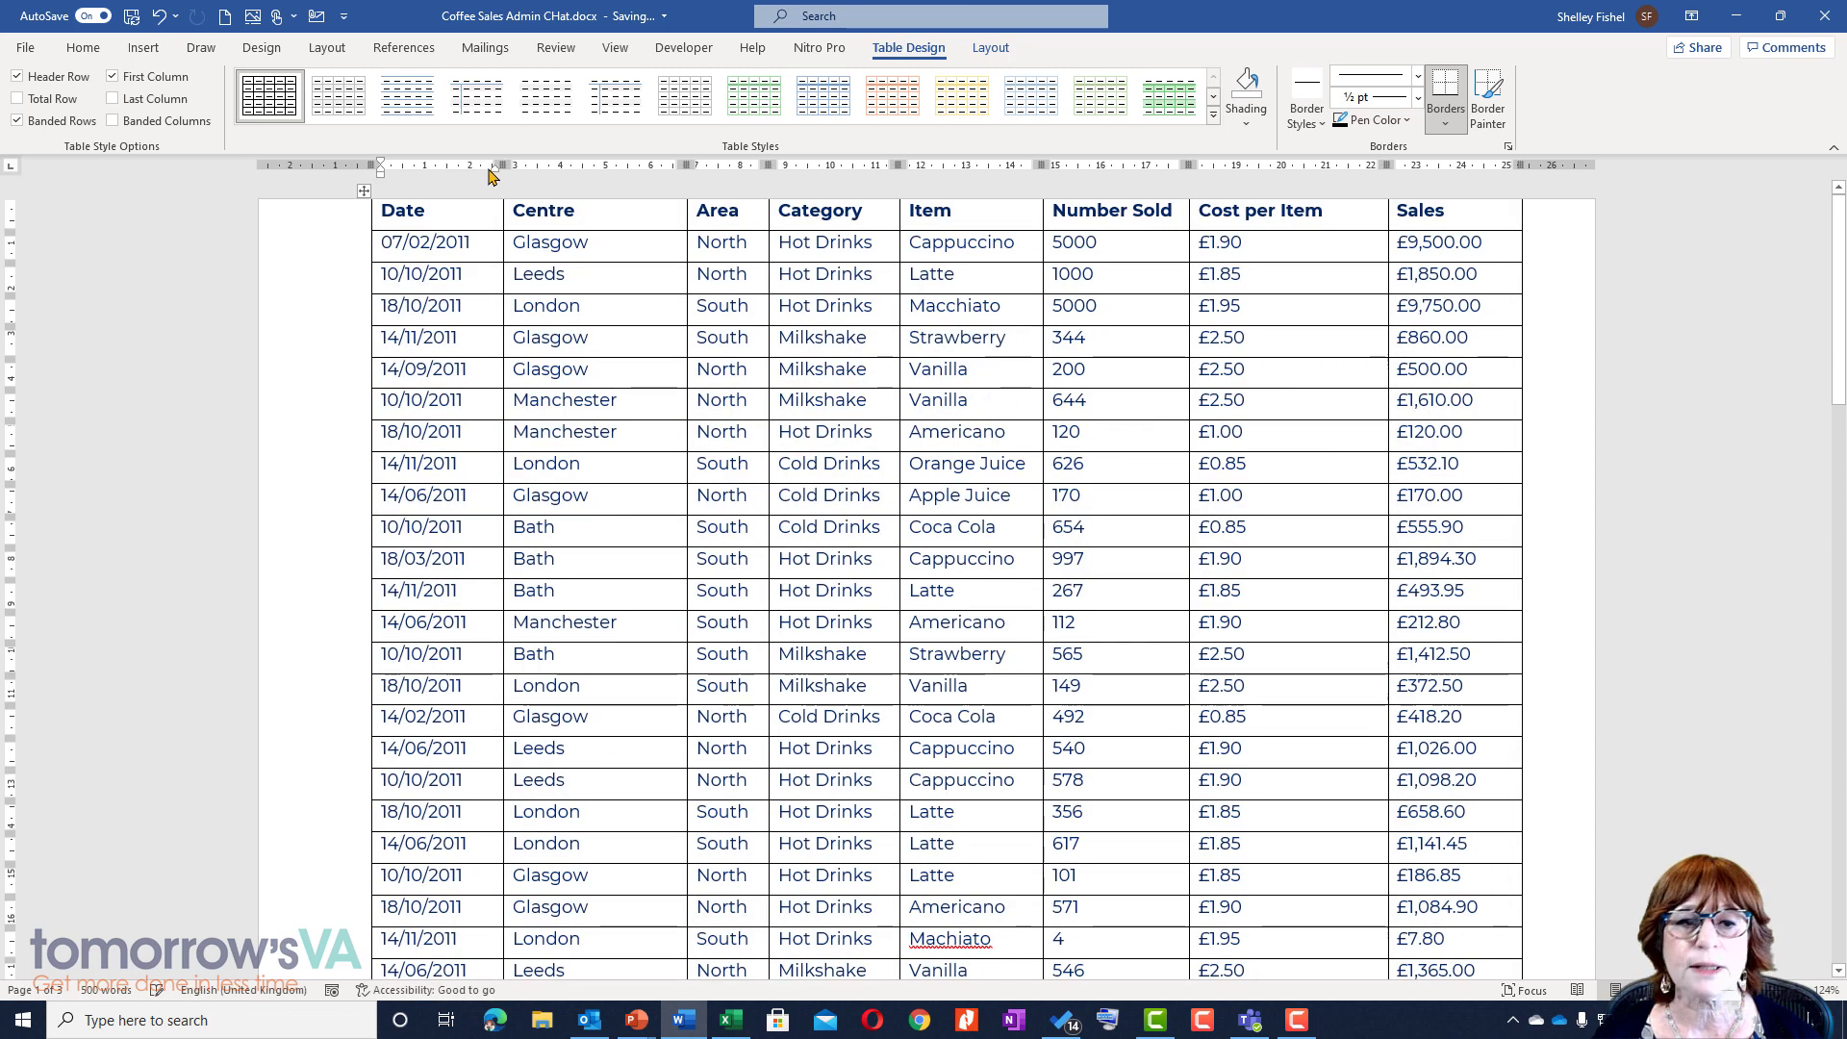
left_click(160, 18)
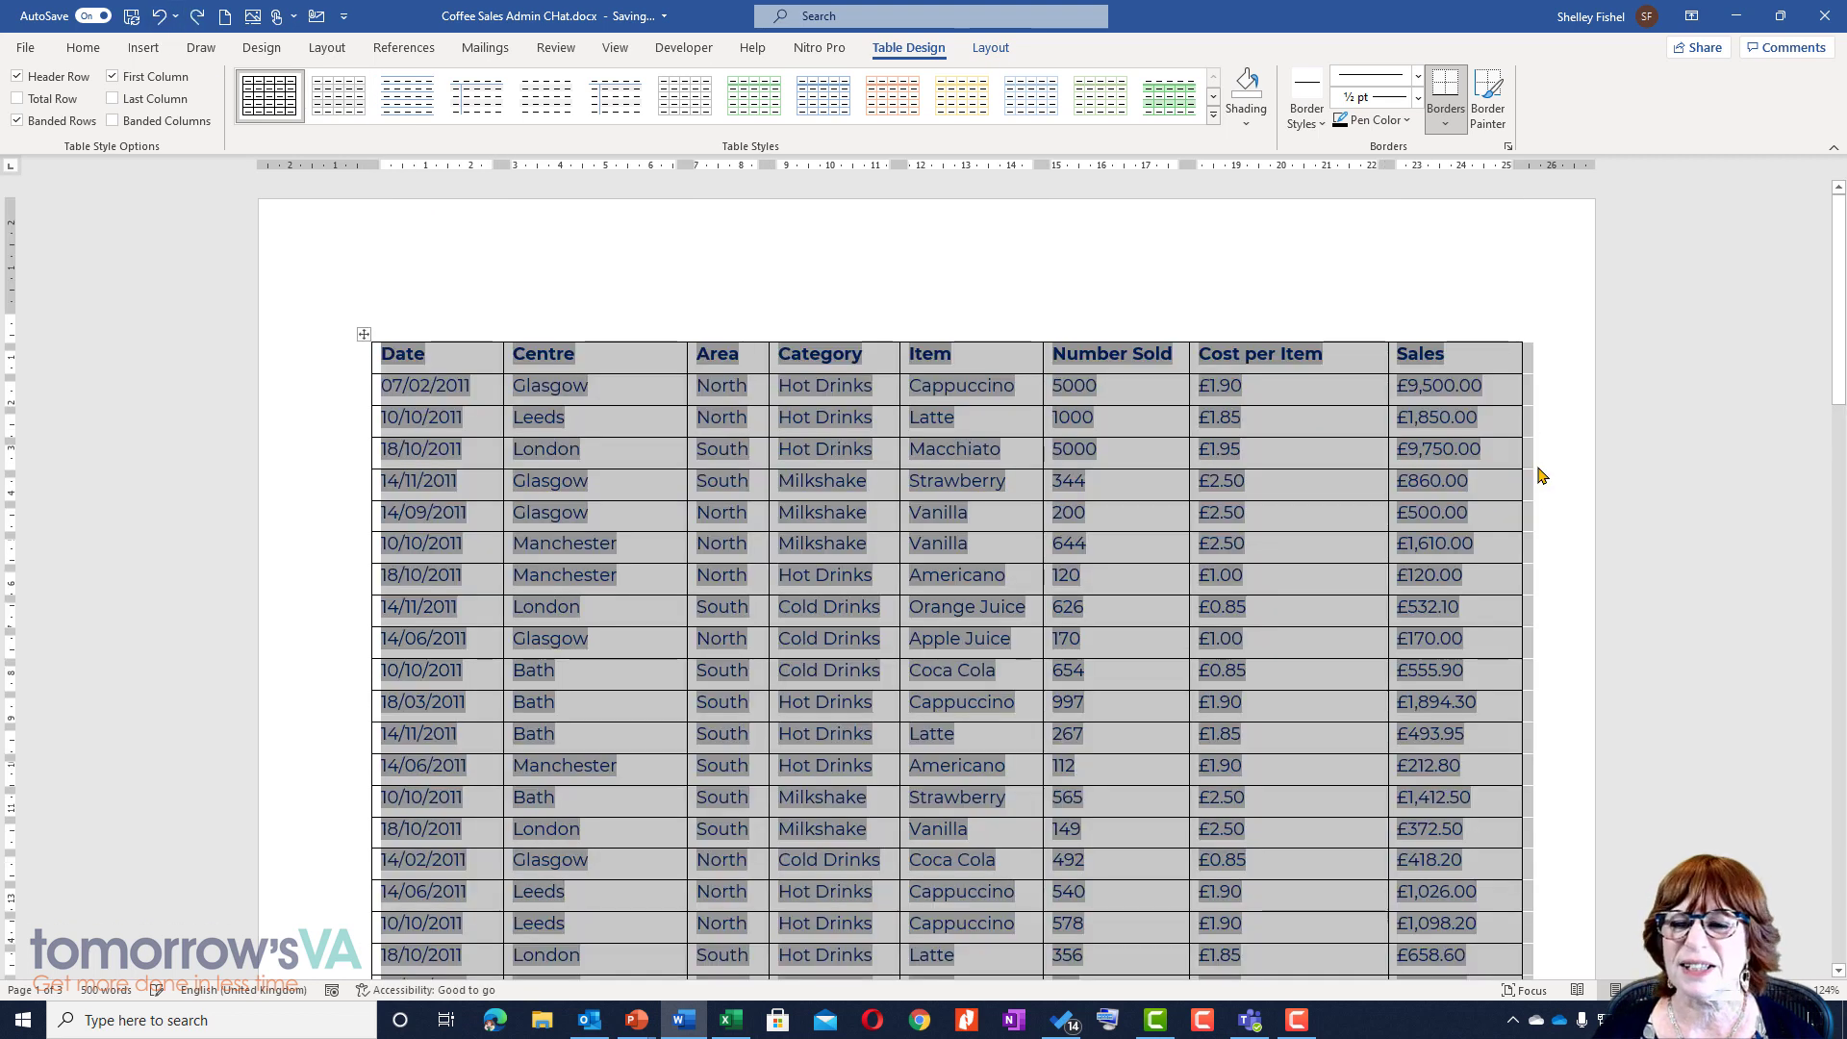
left_click(1290, 486)
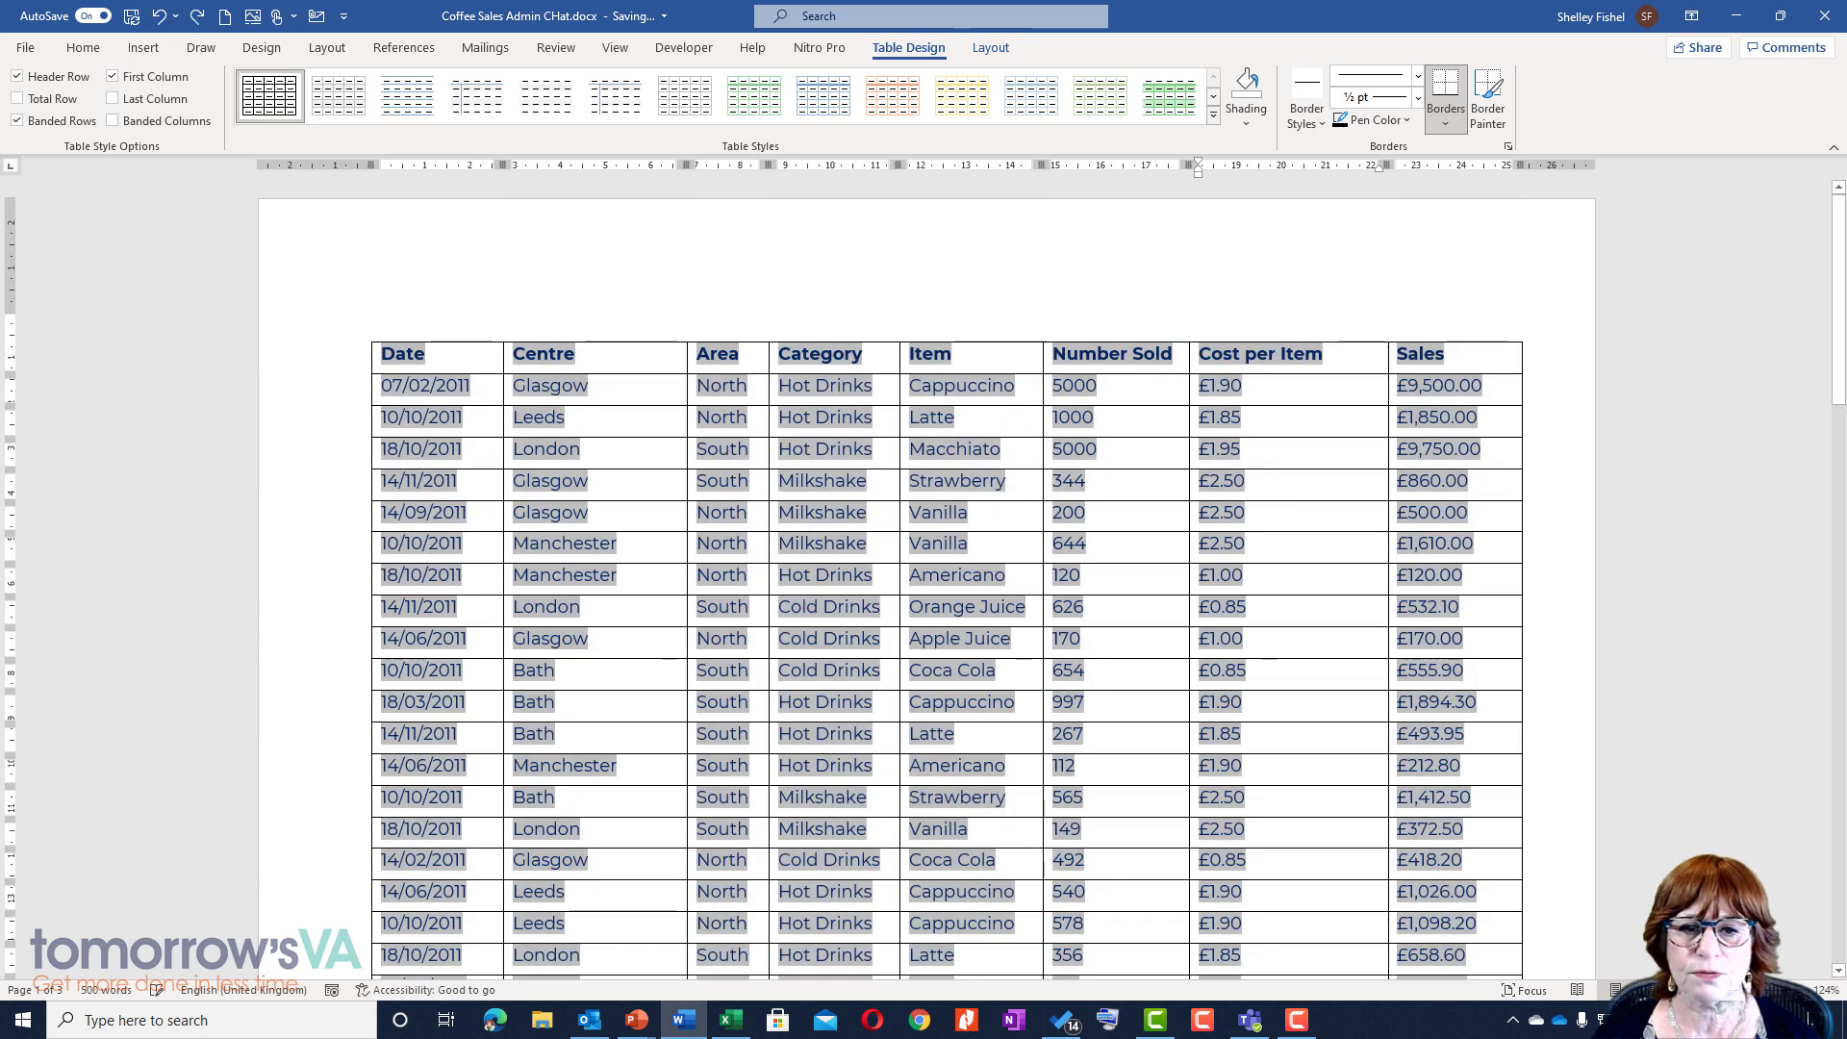
Set the table's header row to repeat at the start of every page
scroll(1162, 466, "down", 10)
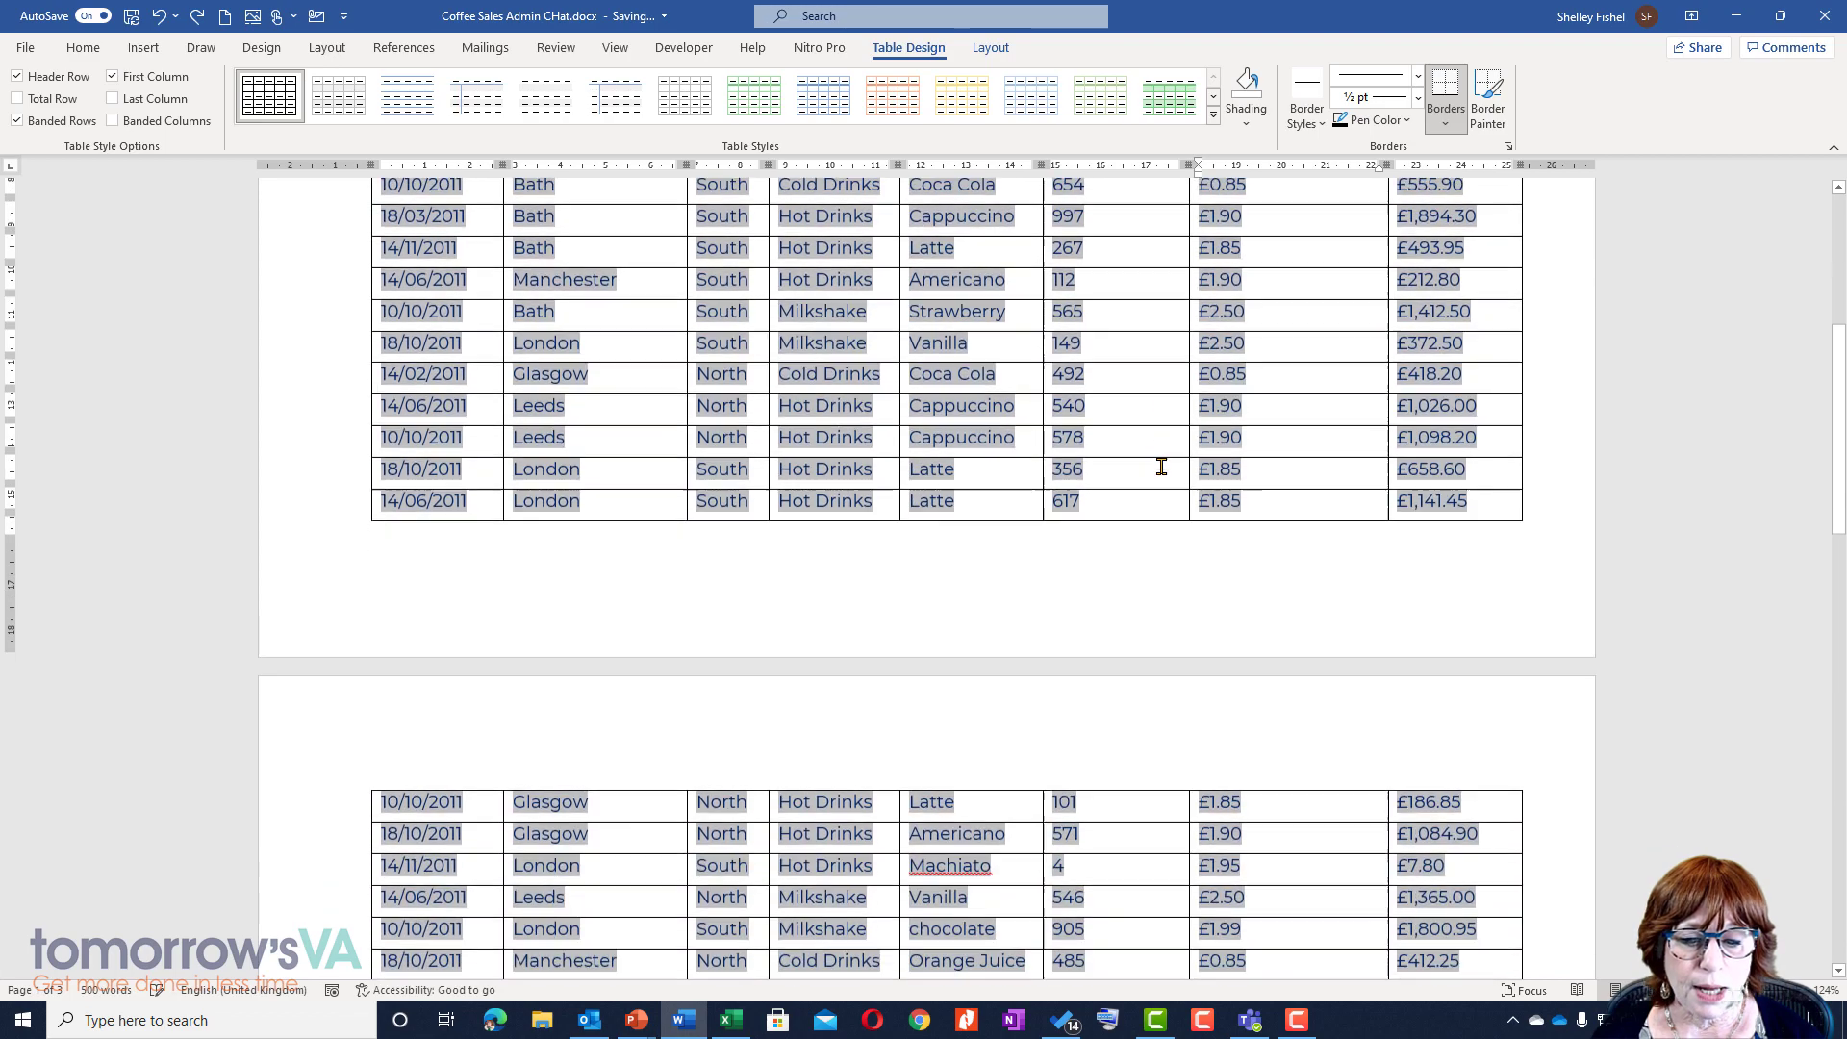
scroll(1161, 467, "down", 15)
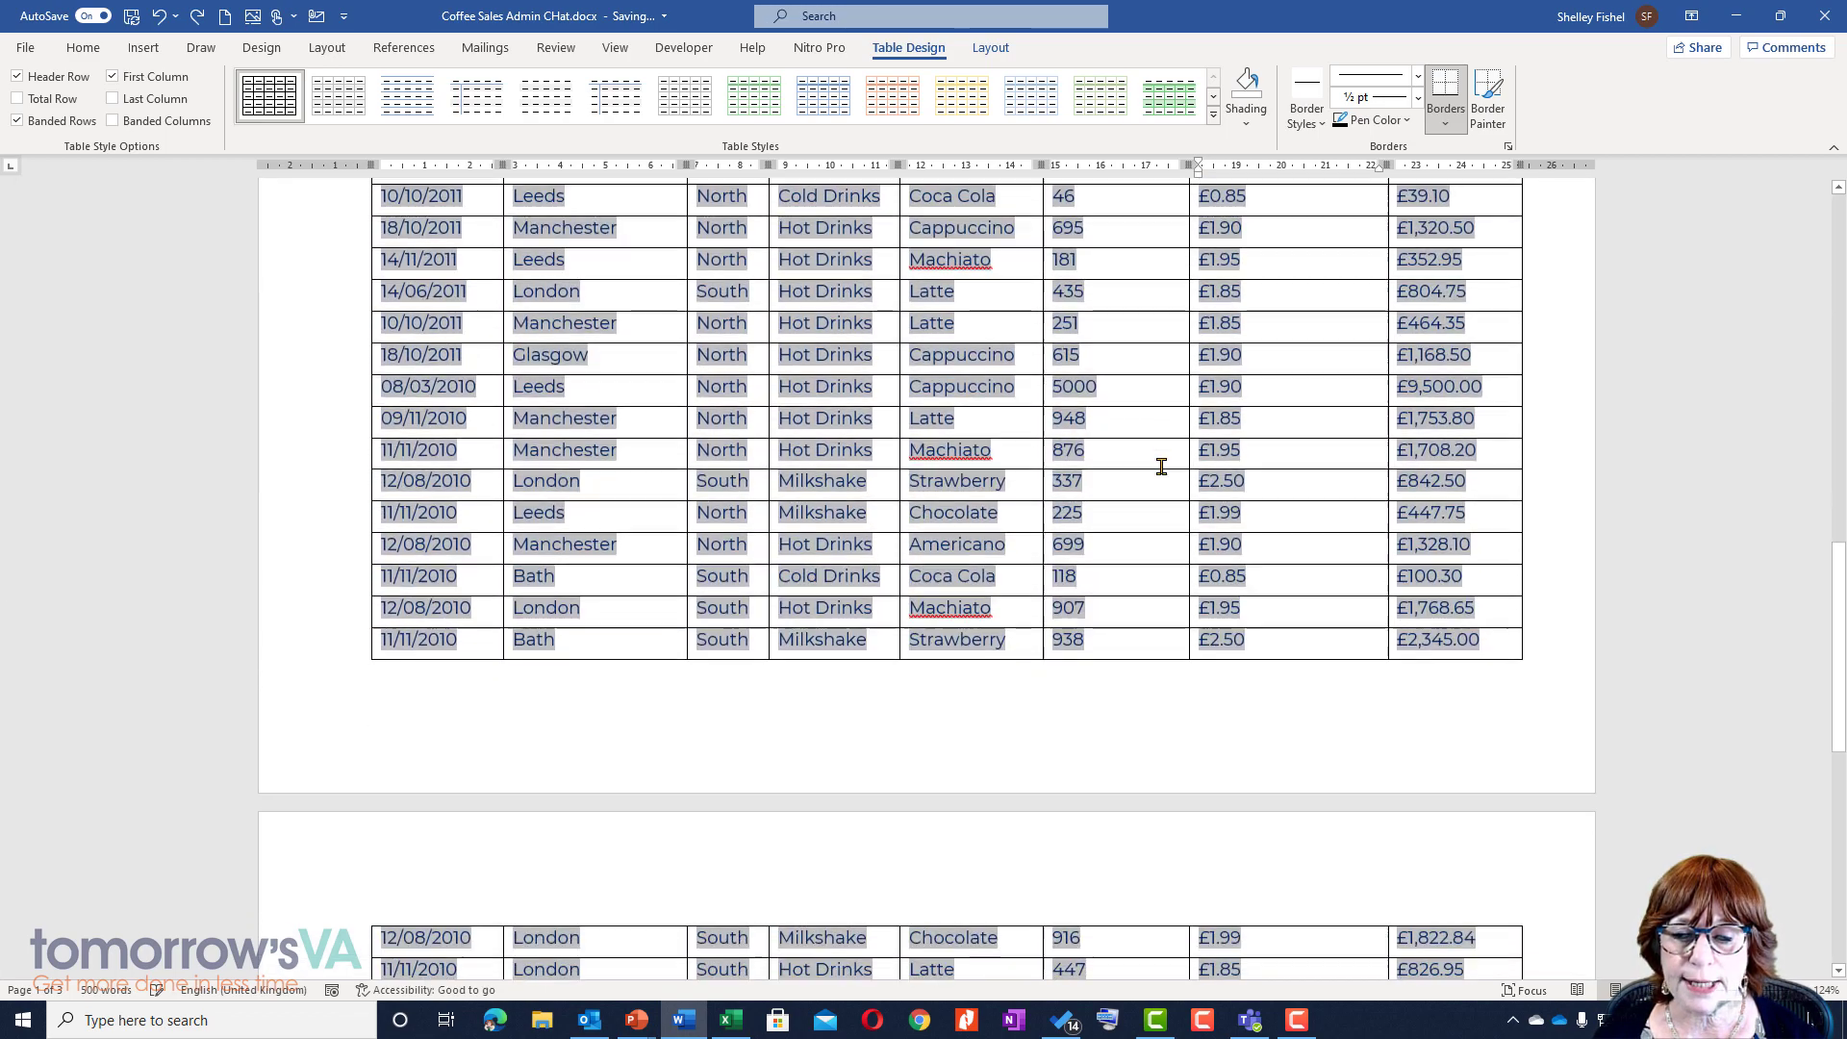
scroll(1158, 466, "down", 7)
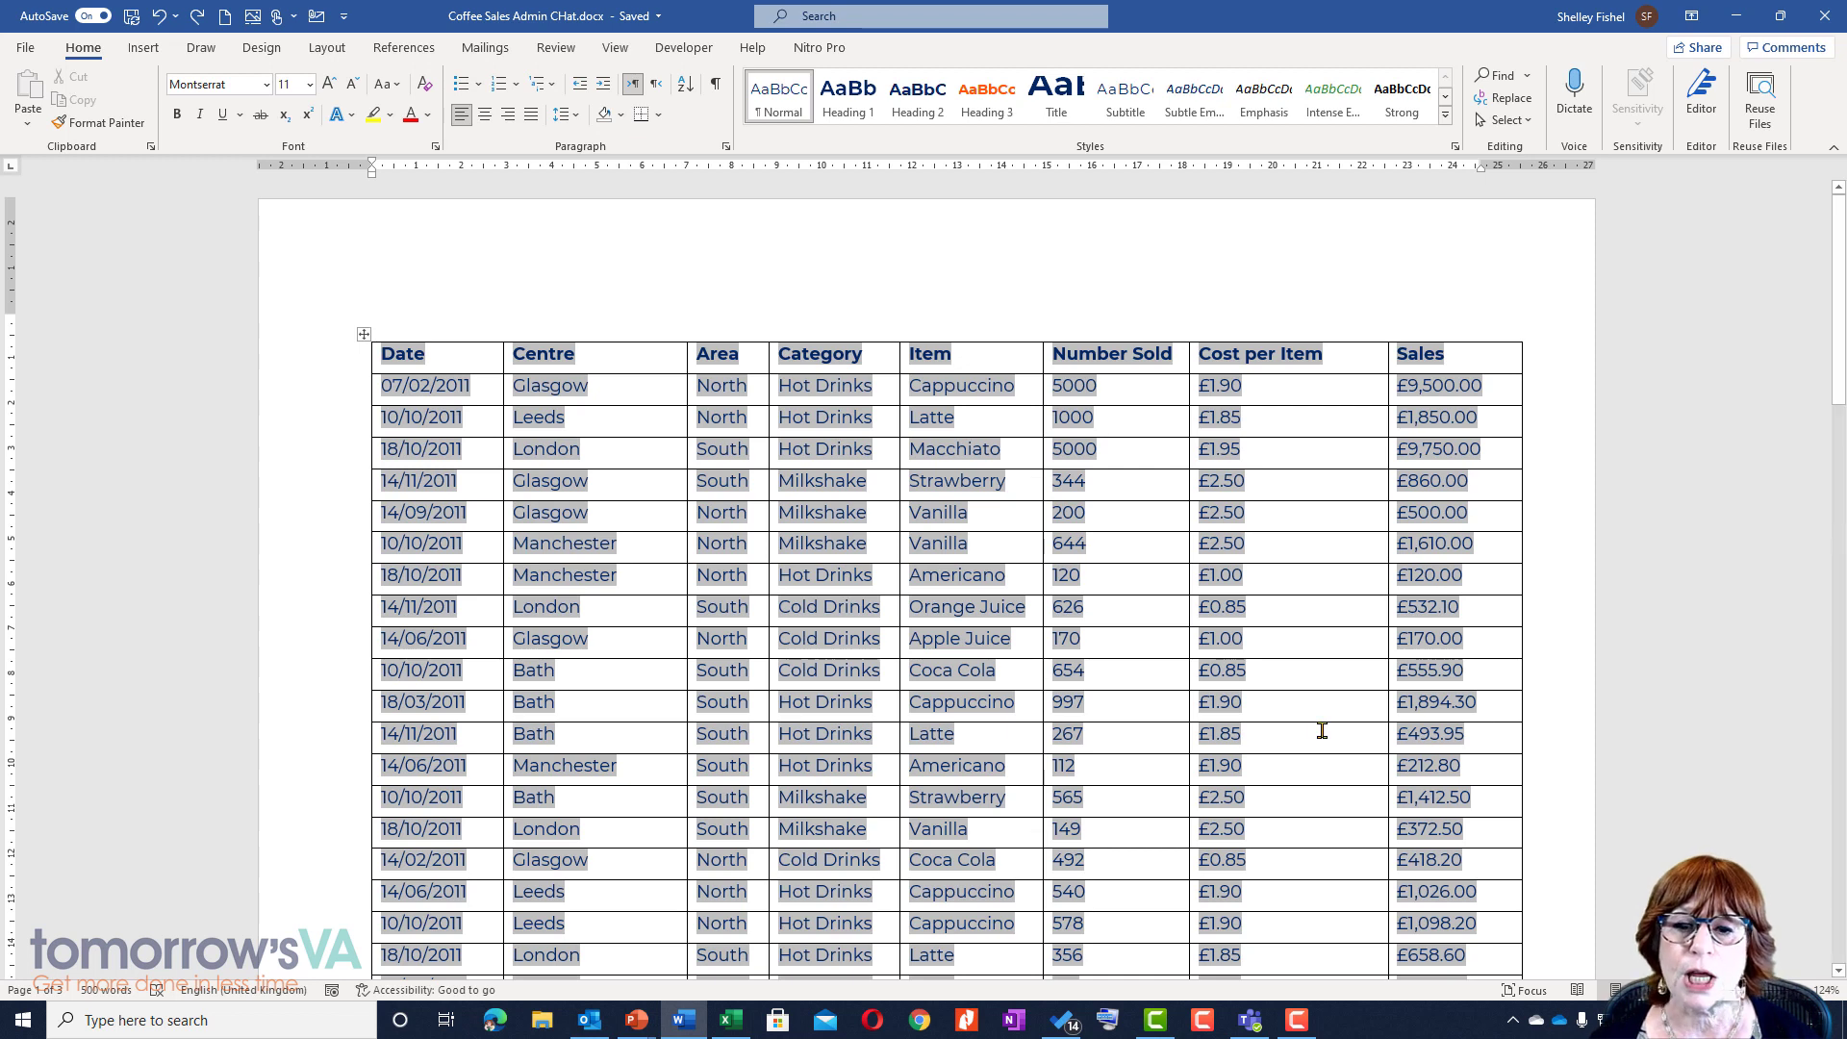
left_click(994, 353)
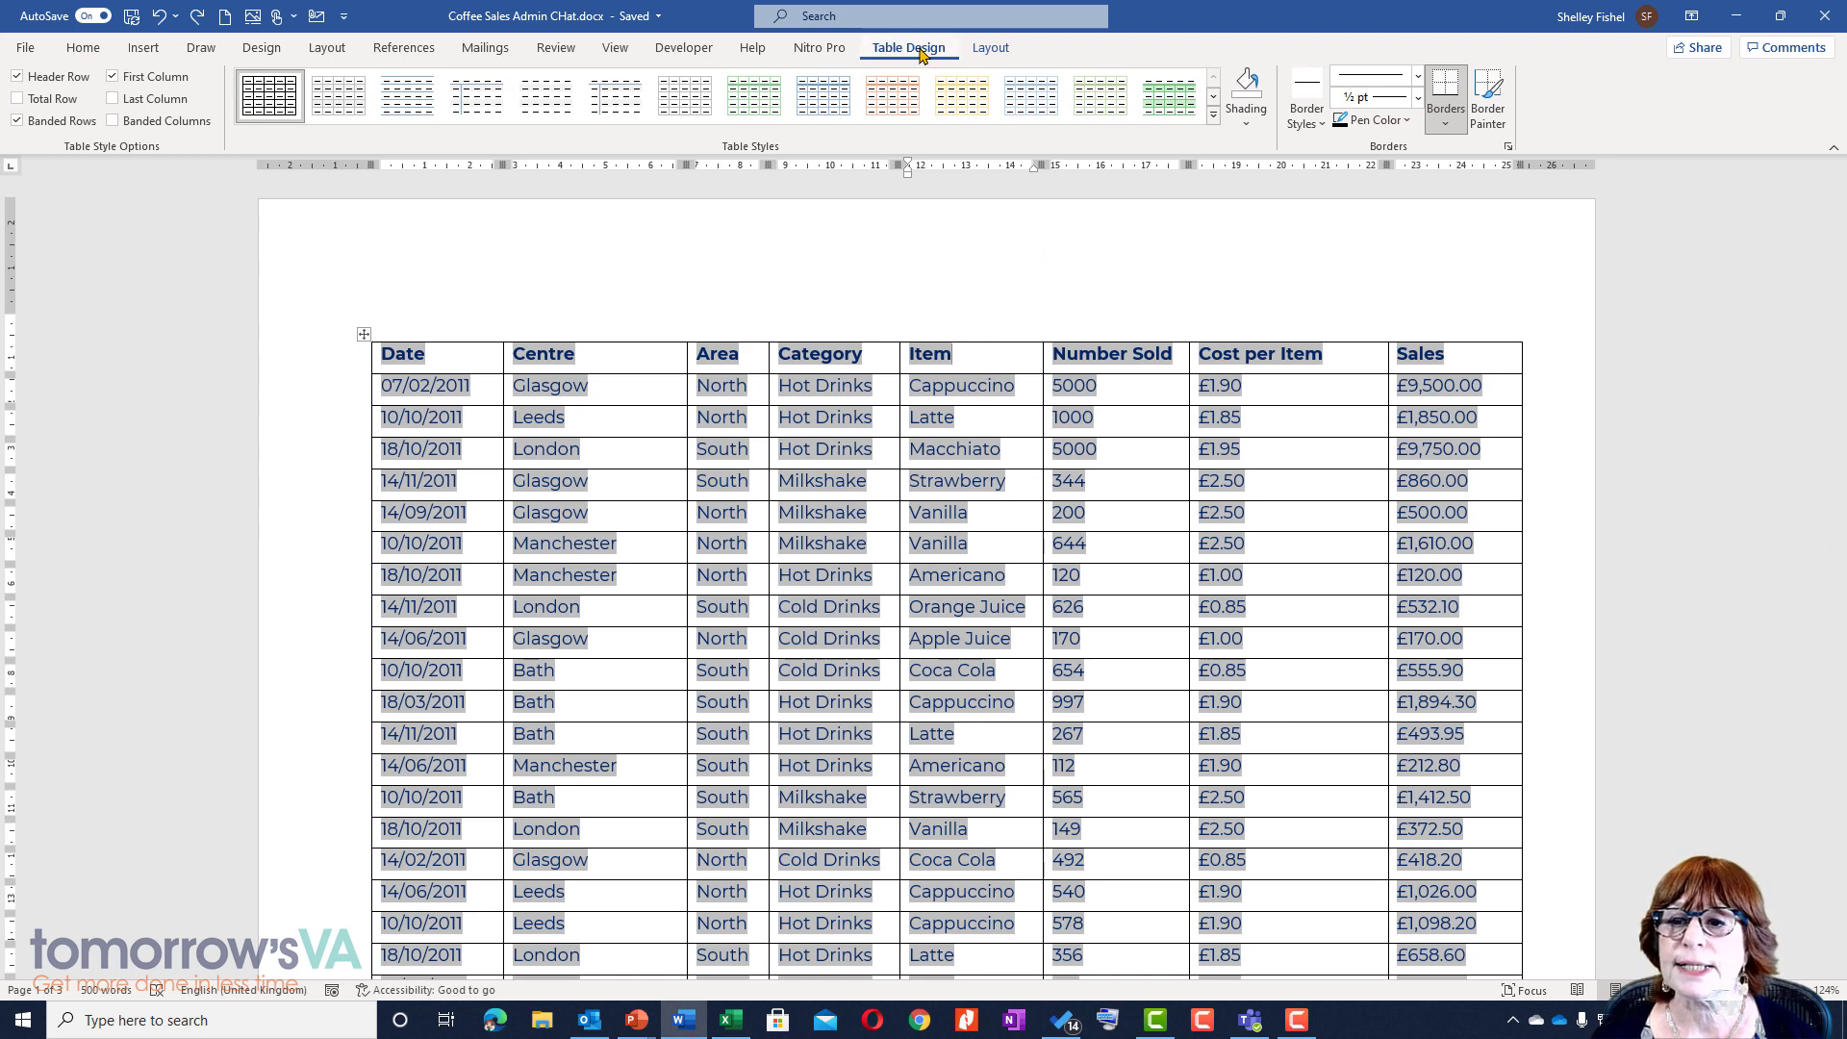
left_click(990, 48)
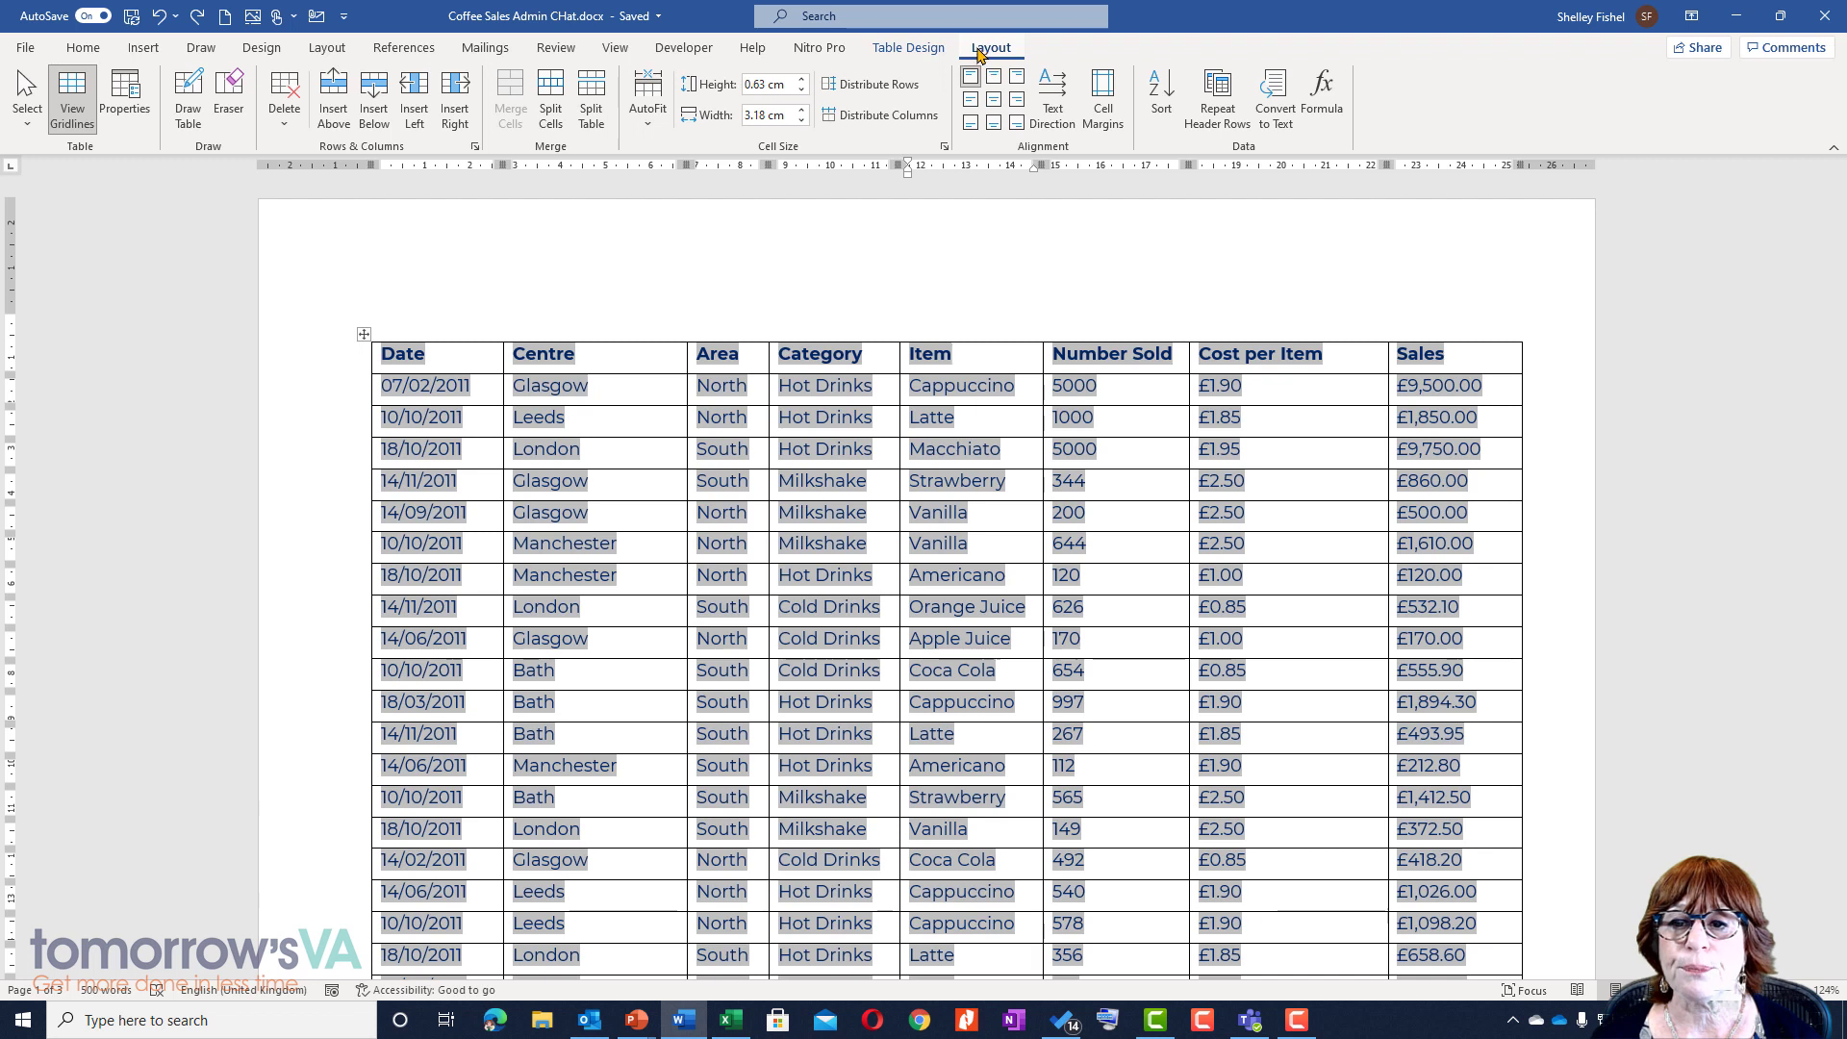
left_click(1218, 106)
Check the start of the table on each page for the repeated header row and return to the first page
scroll(1146, 452, "down", 3)
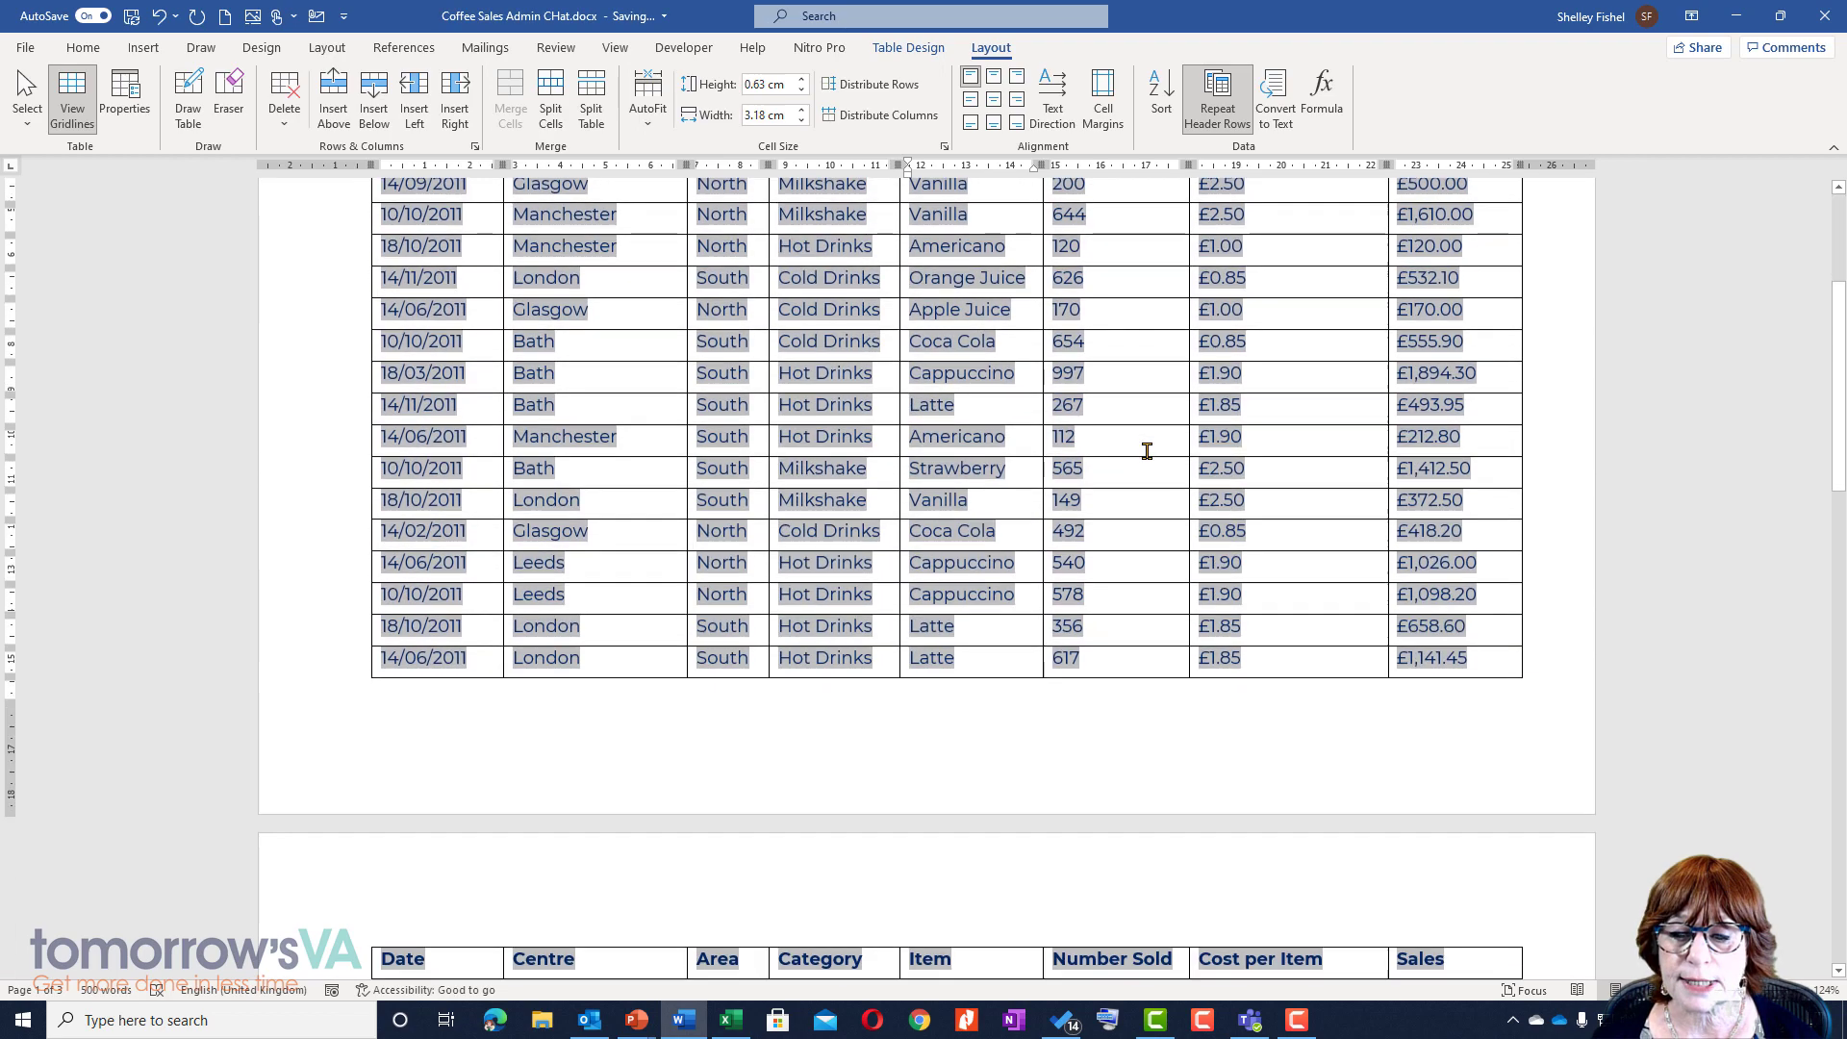
scroll(1147, 451, "down", 6)
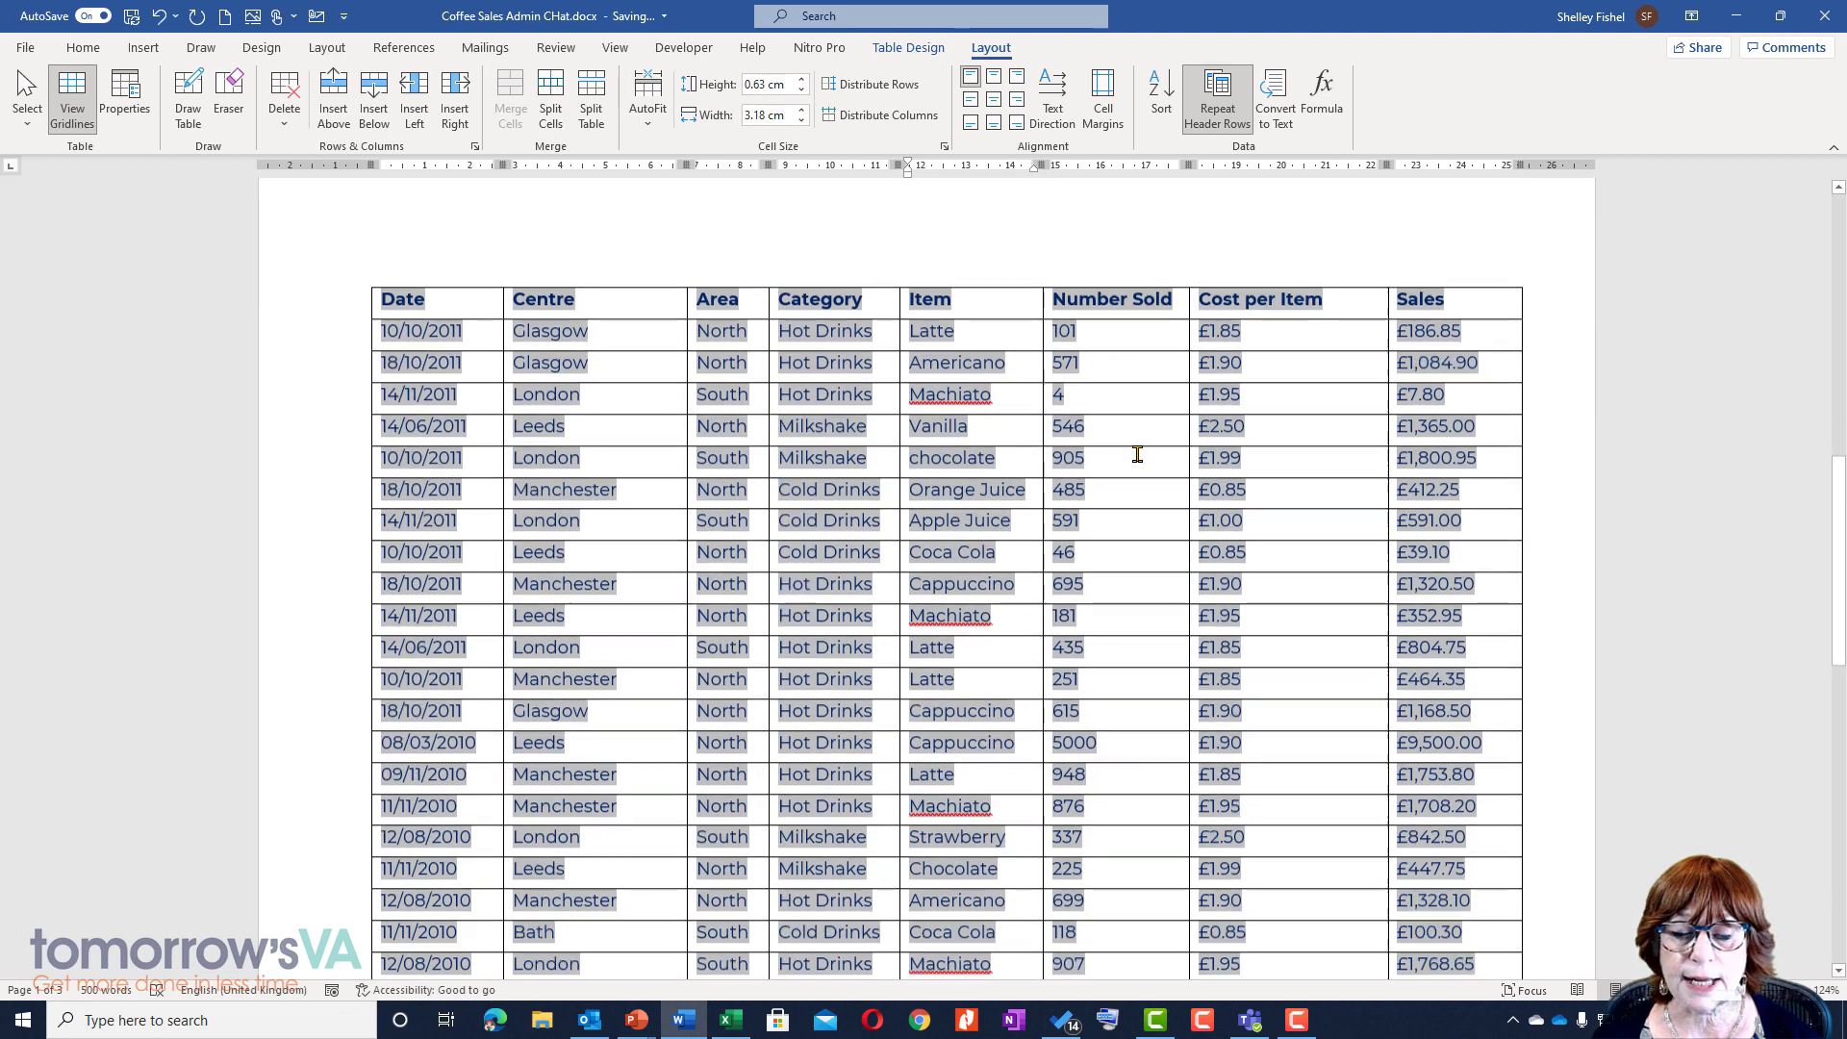
scroll(1137, 454, "down", 7)
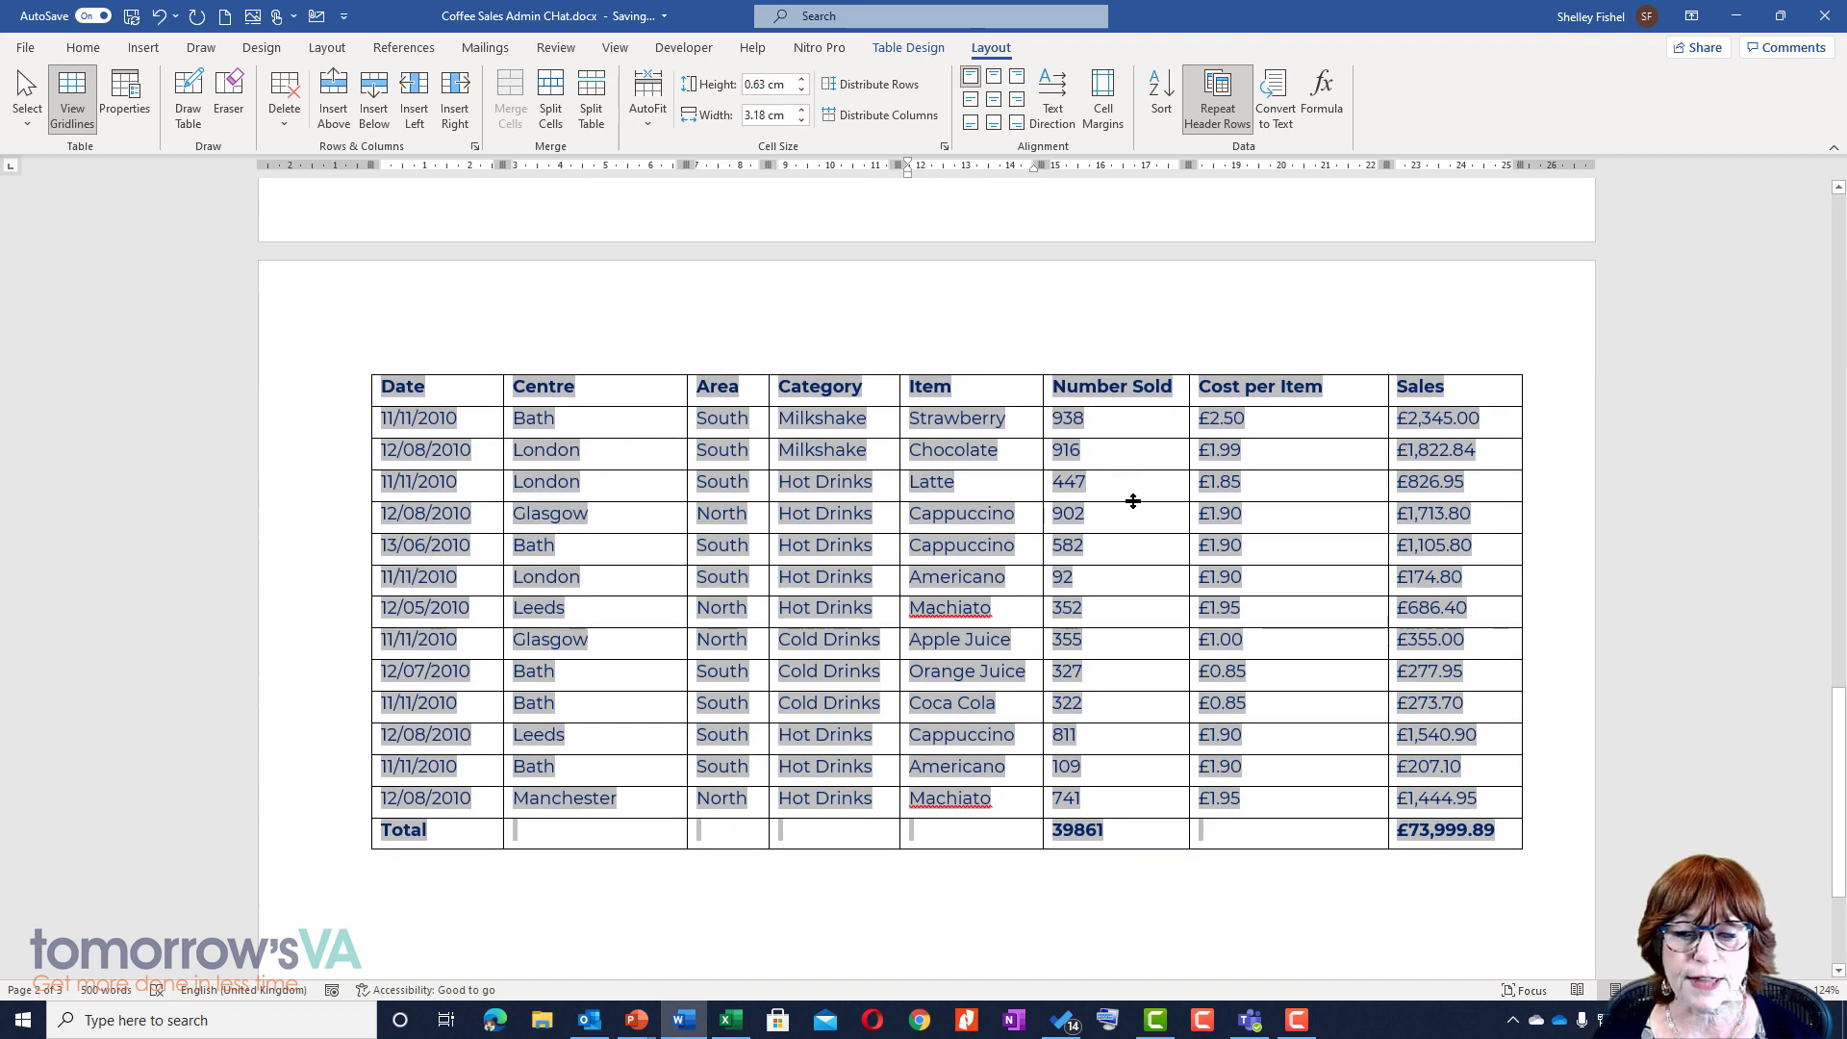
scroll(1132, 500, "up", 4)
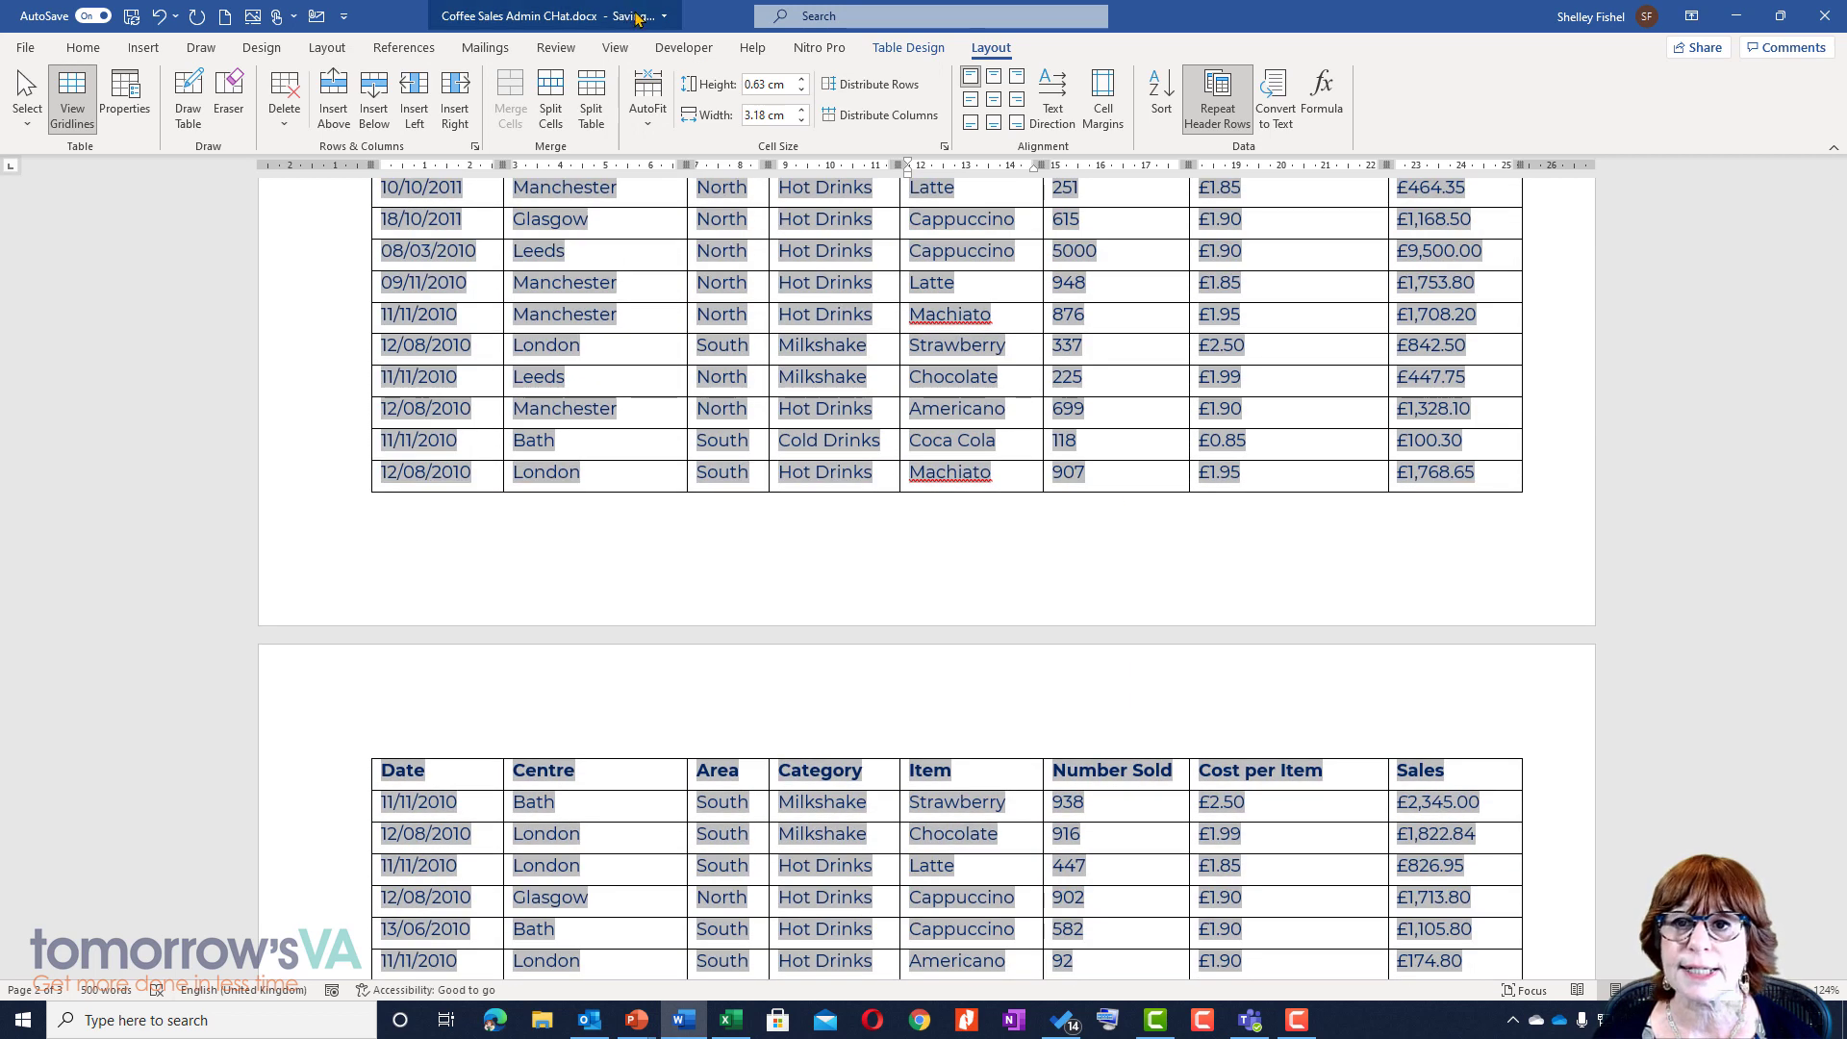
scroll(991, 620, "up", 5)
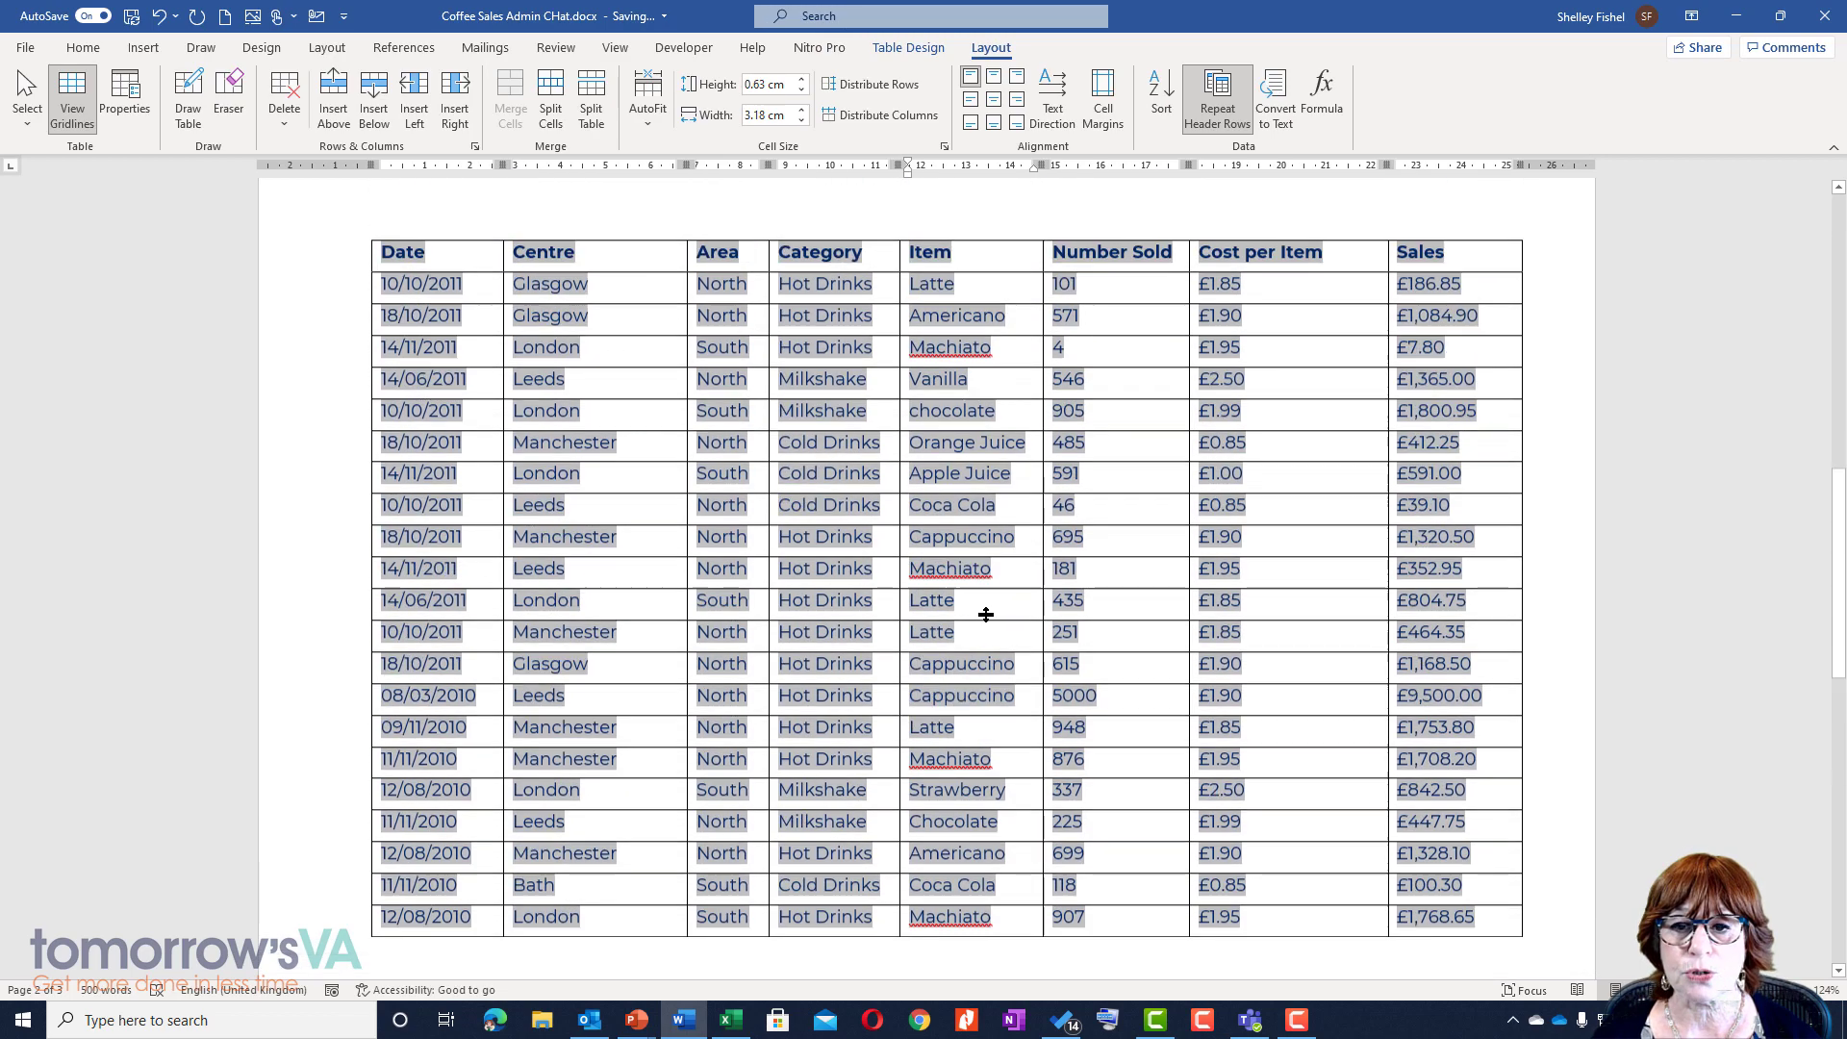
scroll(986, 614, "up", 8)
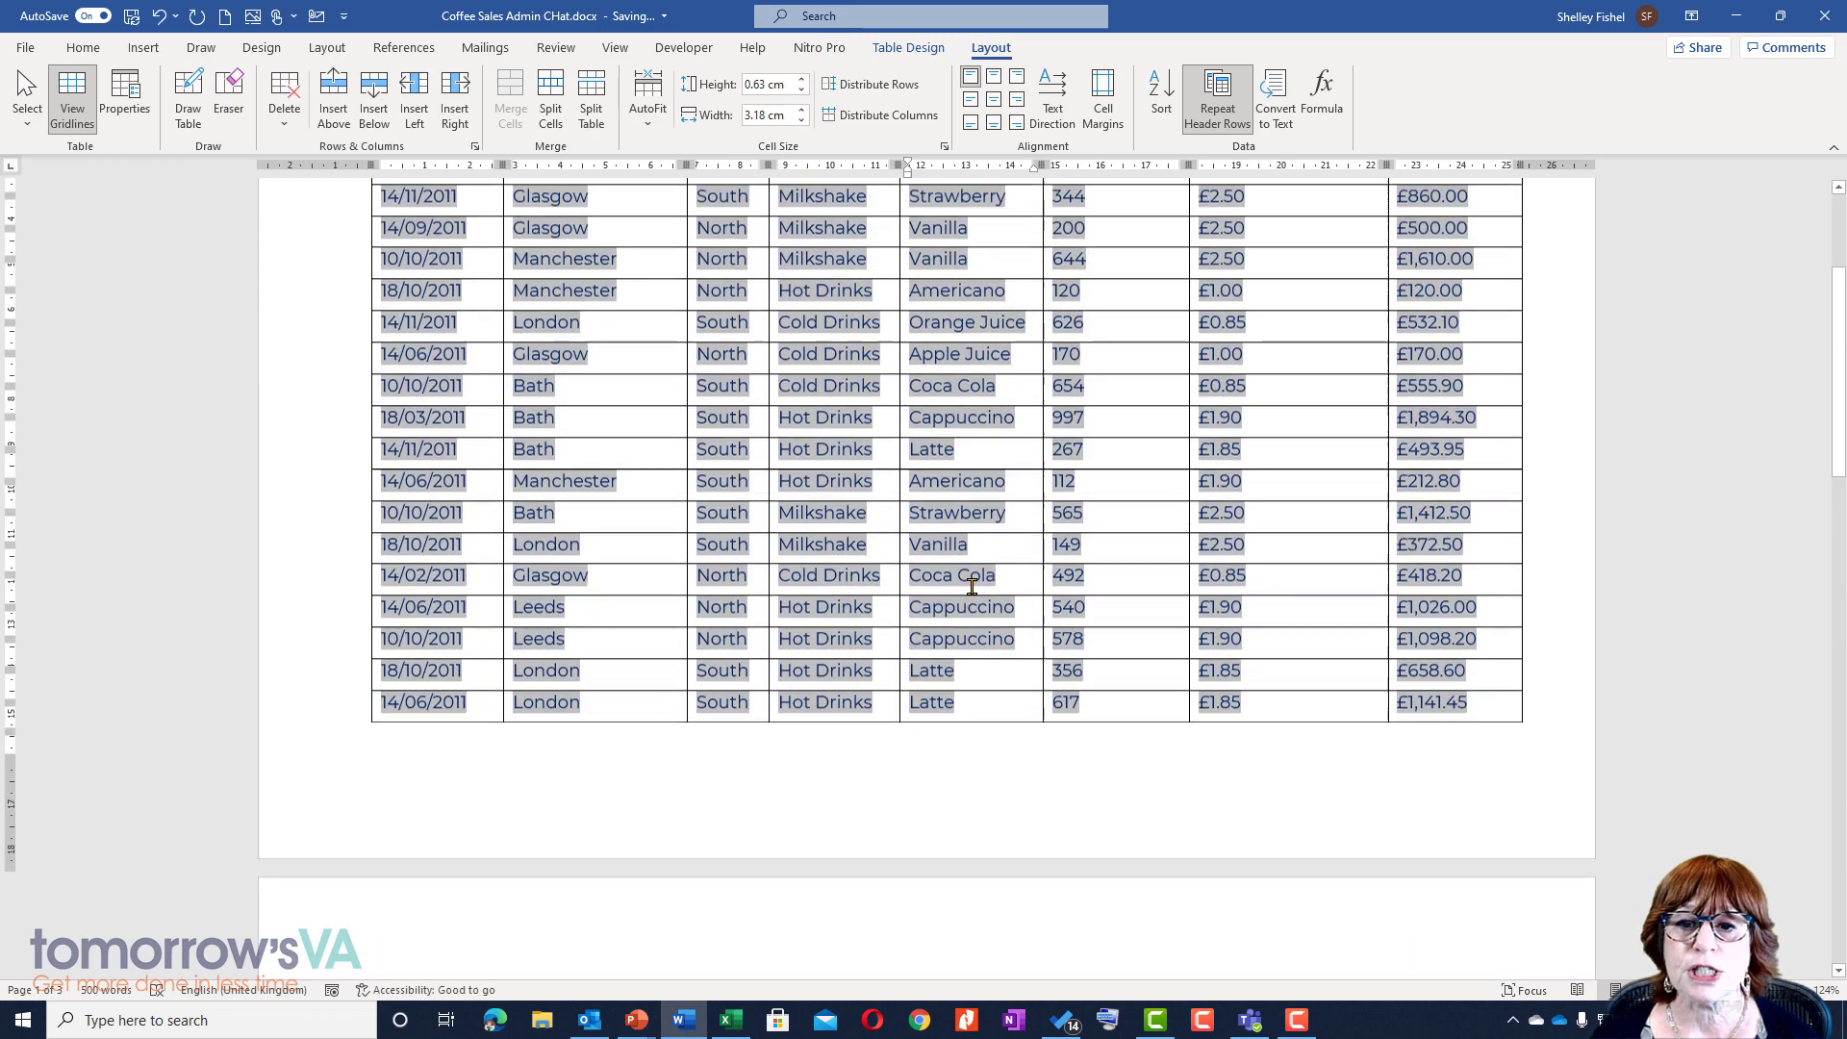
scroll(972, 587, "up", 3)
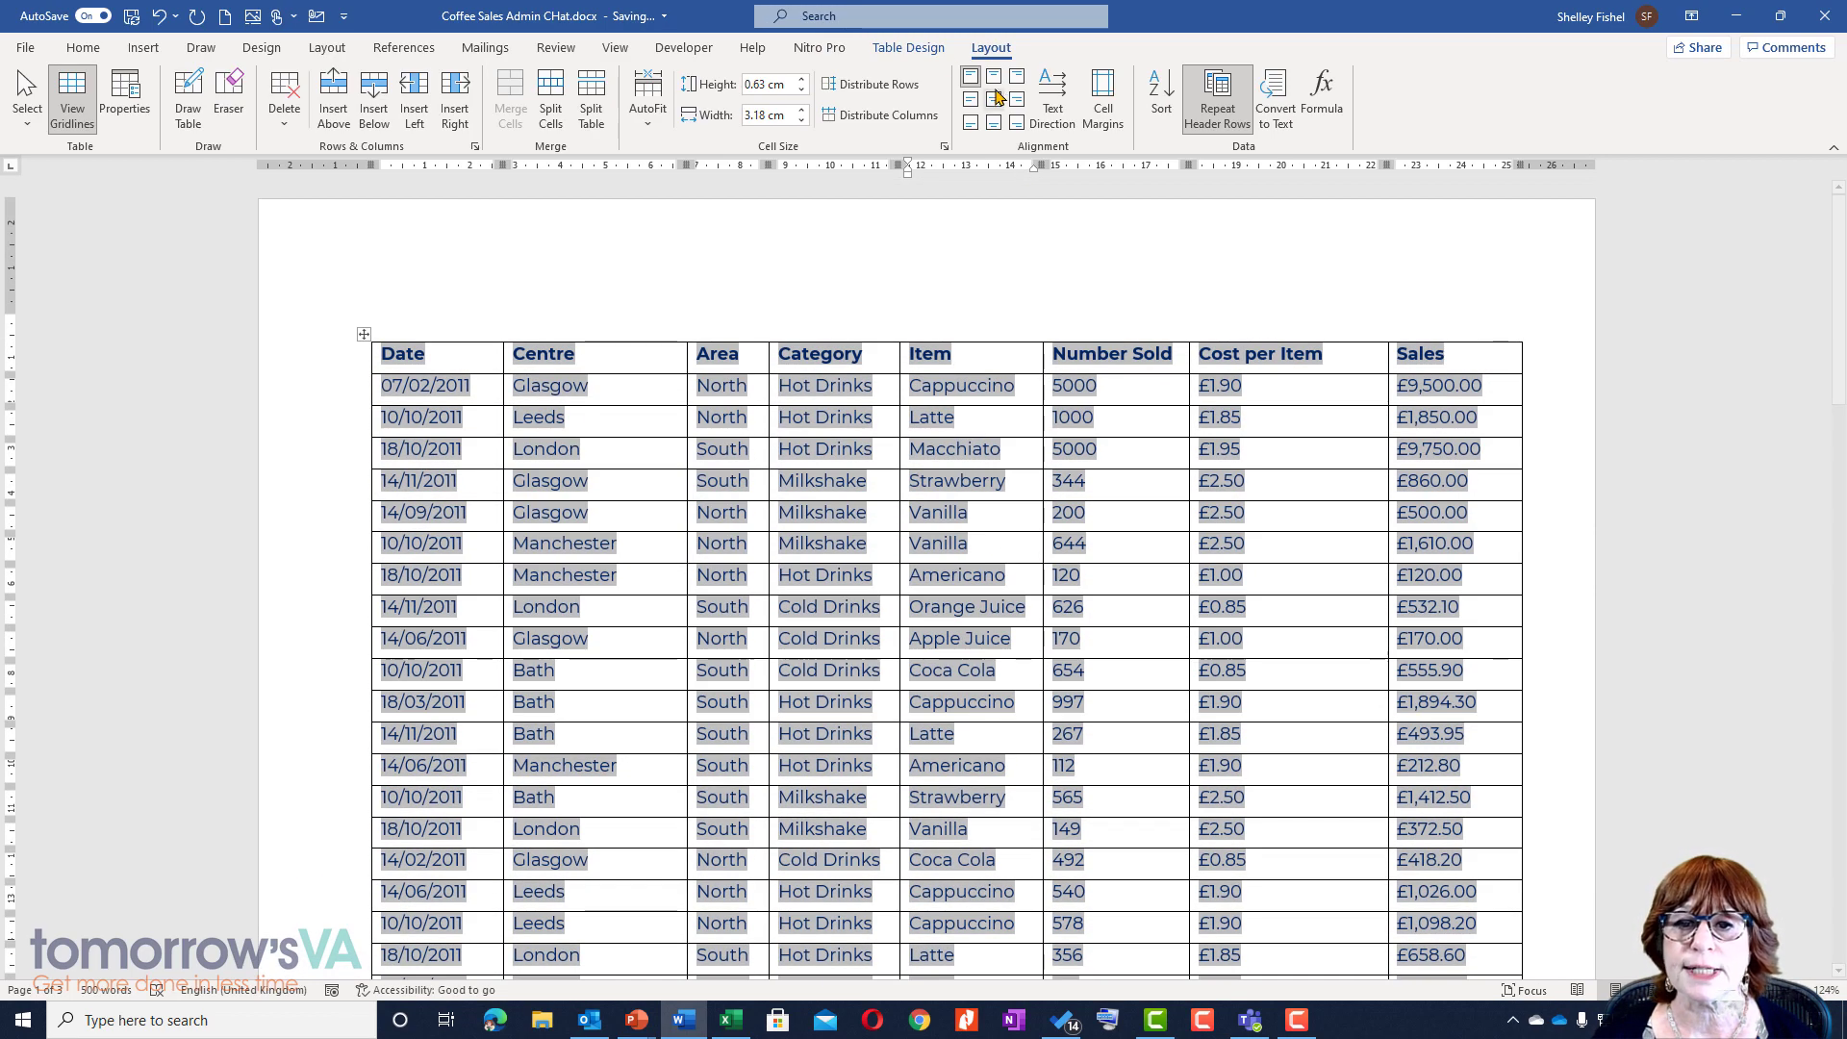
Apply the orange grid table style with a solid header row and banded rows to the coffee sales table
left_click(912, 48)
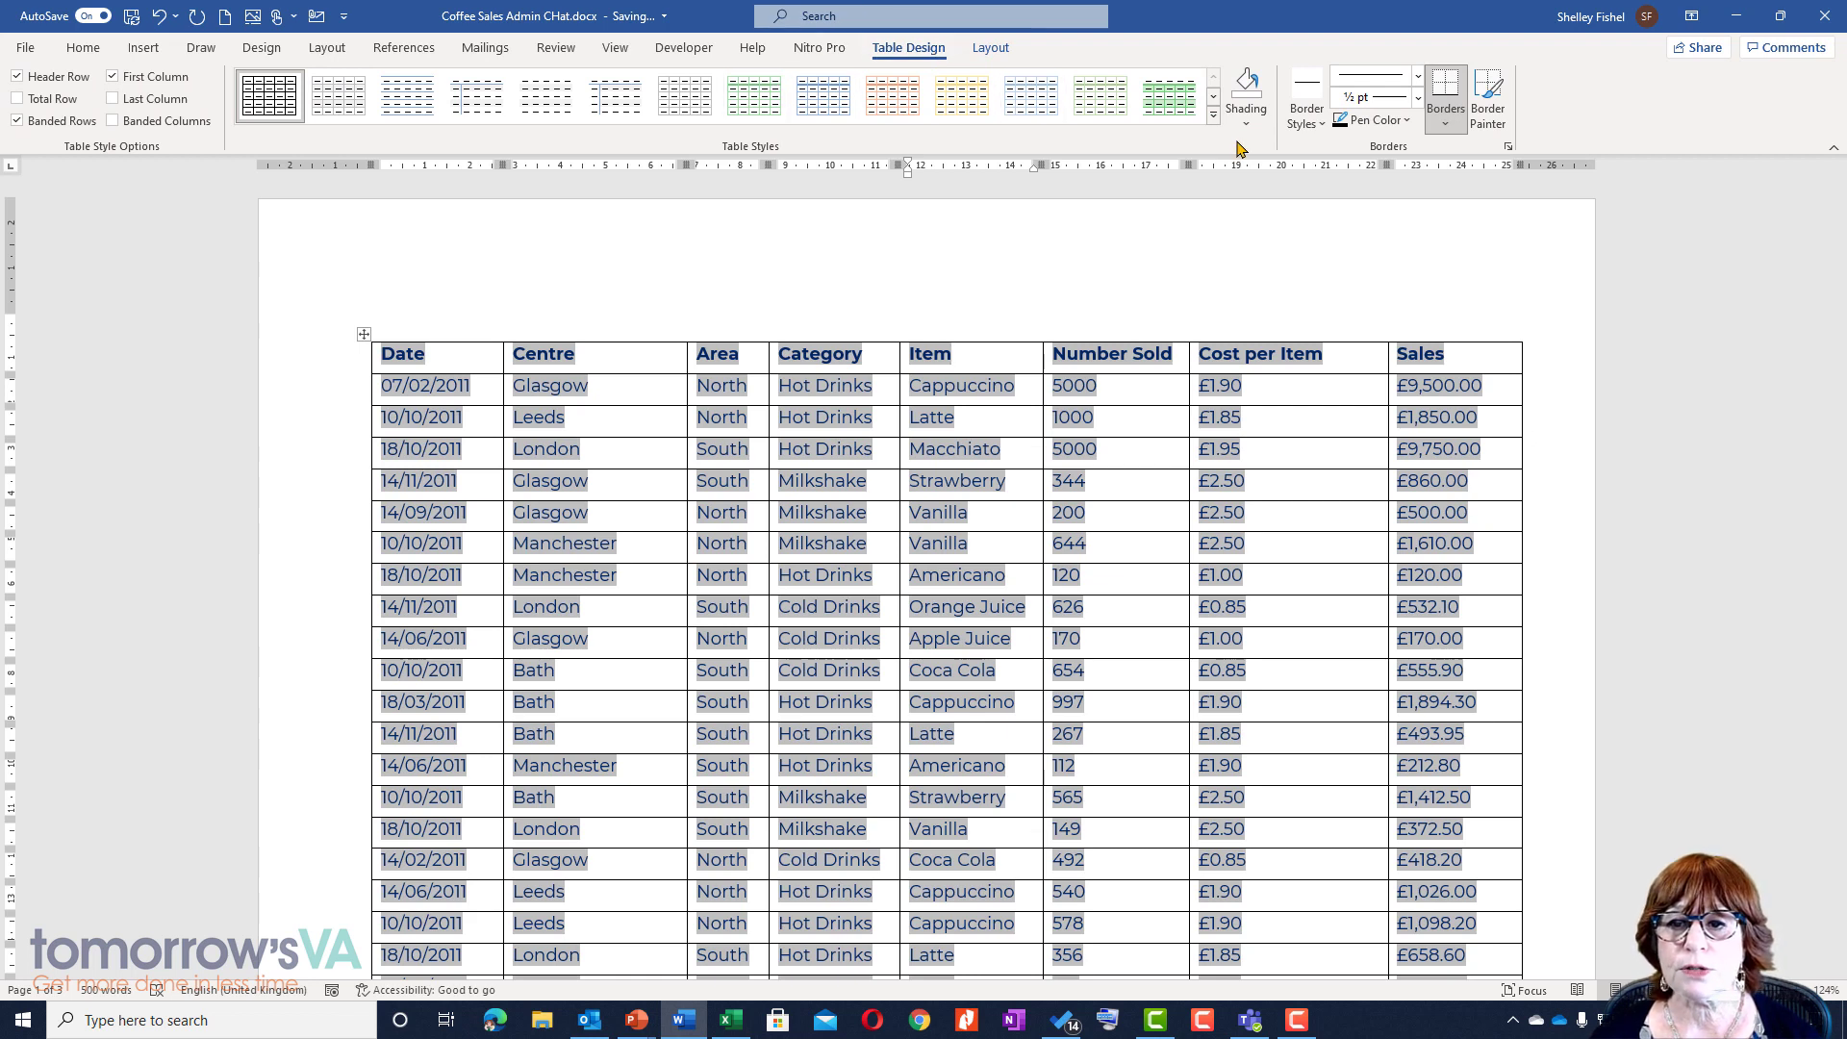
left_click(1214, 115)
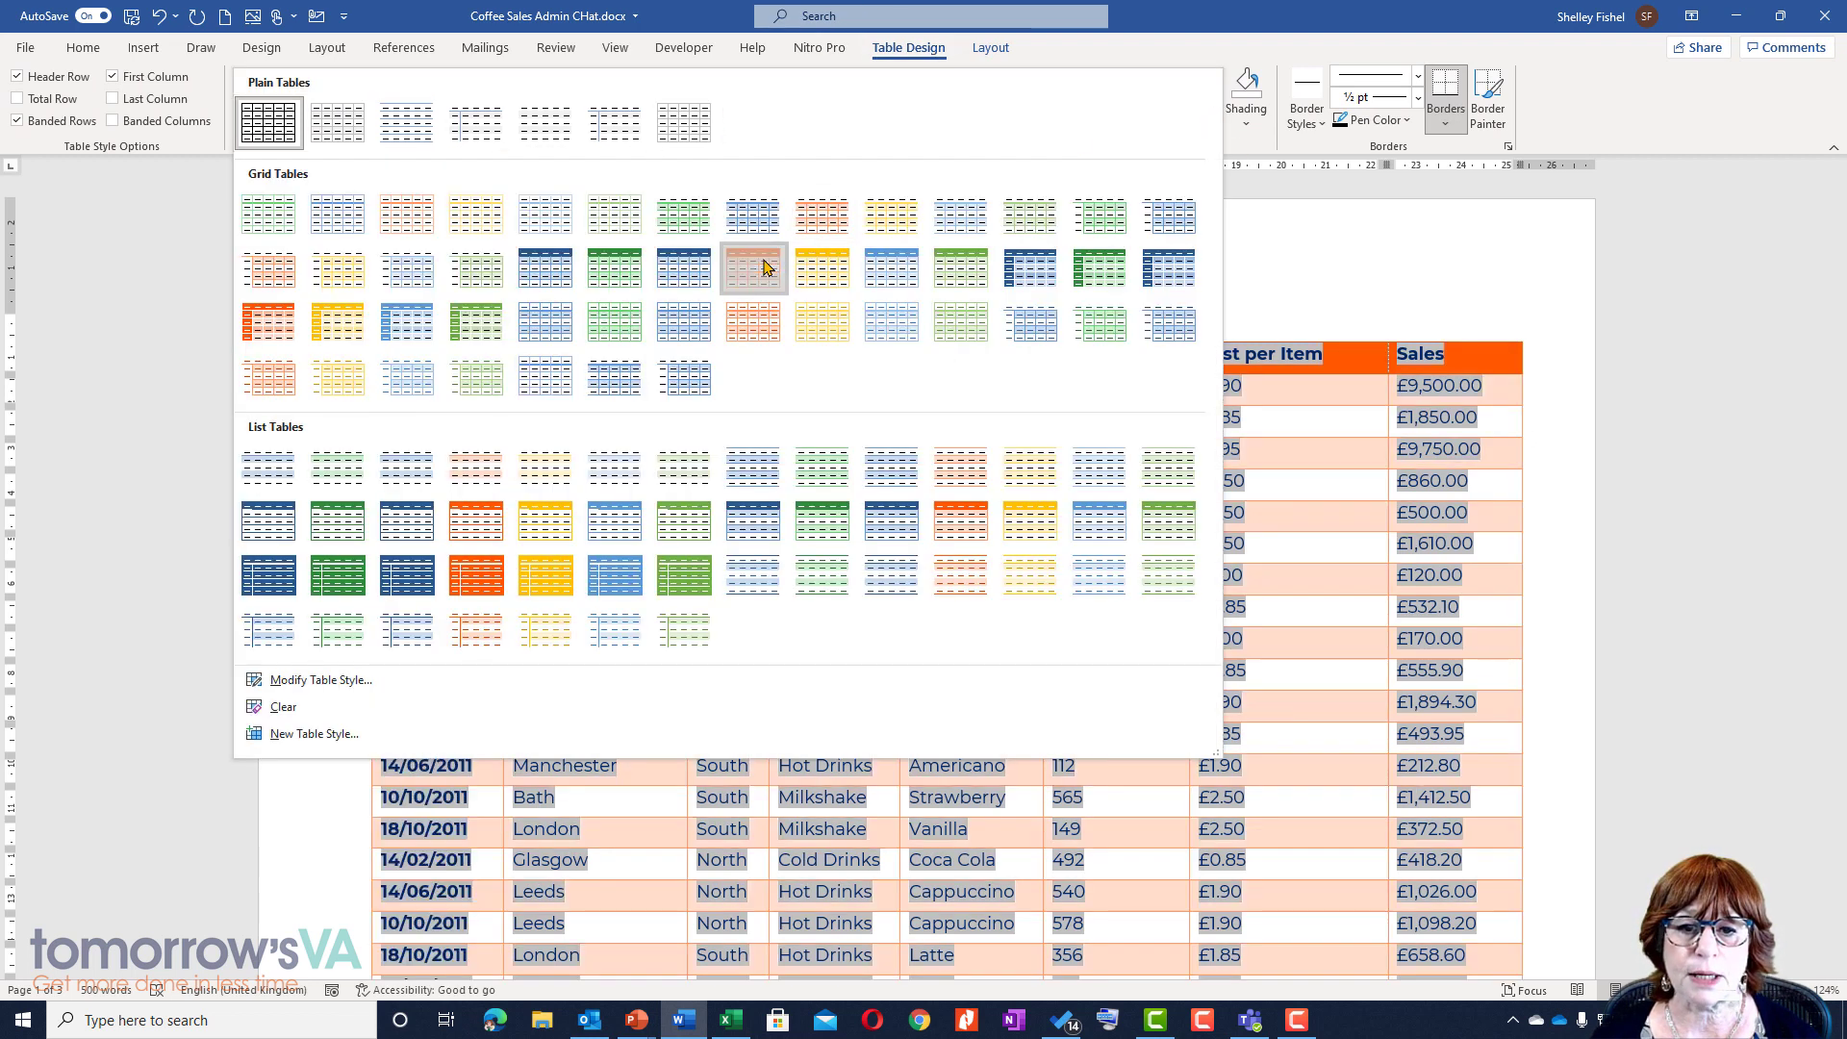
left_click(765, 267)
left_click(1021, 421)
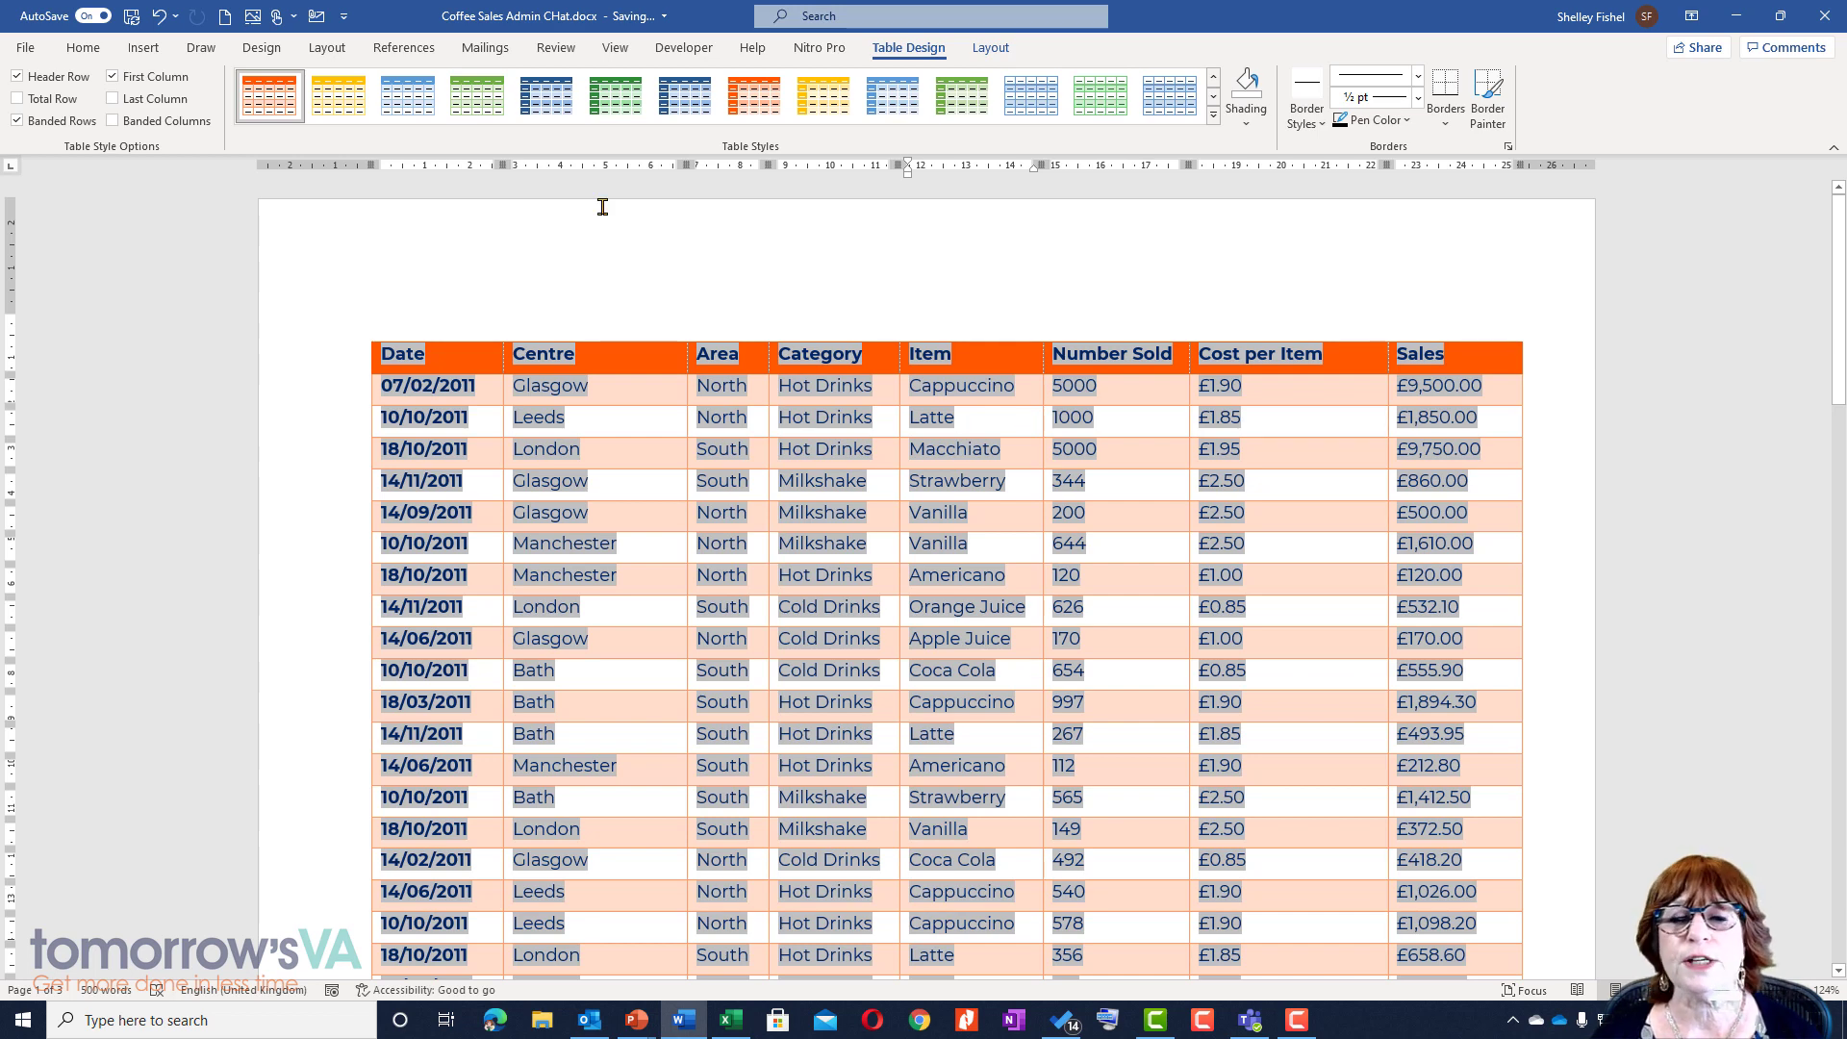
Look through the Display and Proofing pages of Word Options and close the dialog without changing anything
left_click(26, 50)
left_click(54, 973)
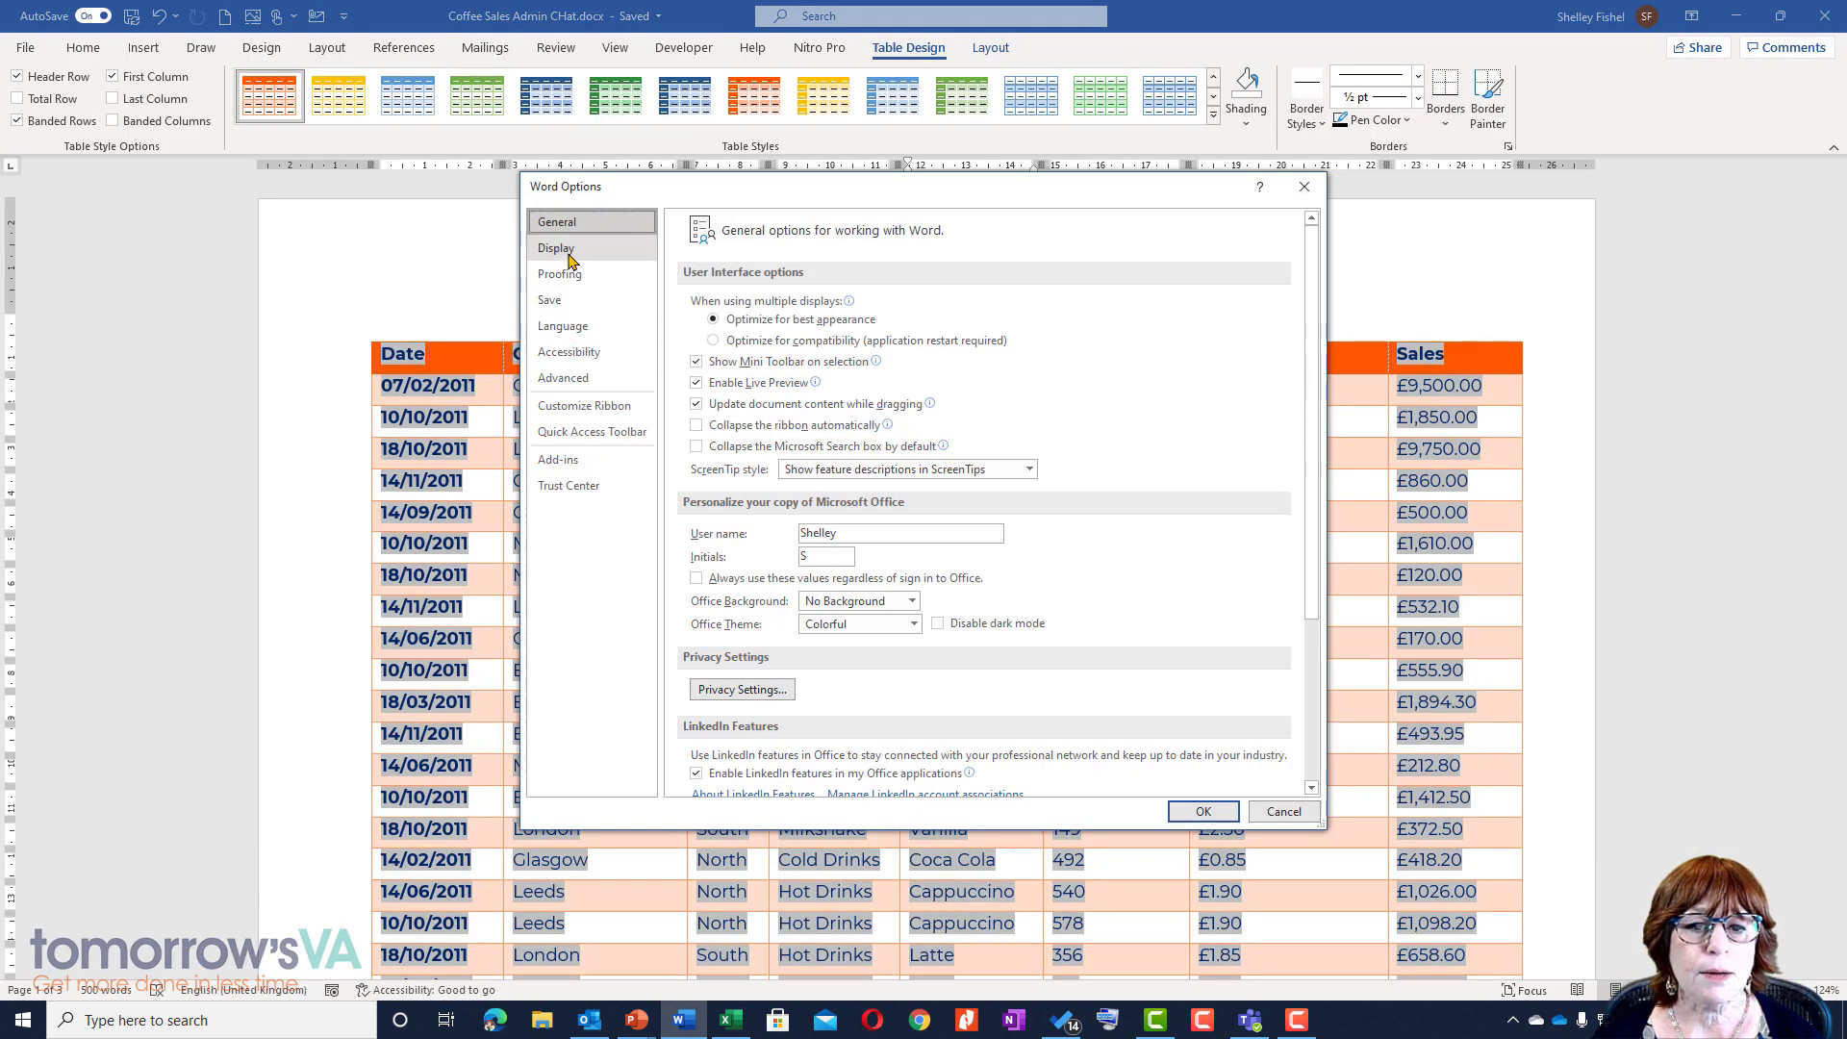
left_click(567, 252)
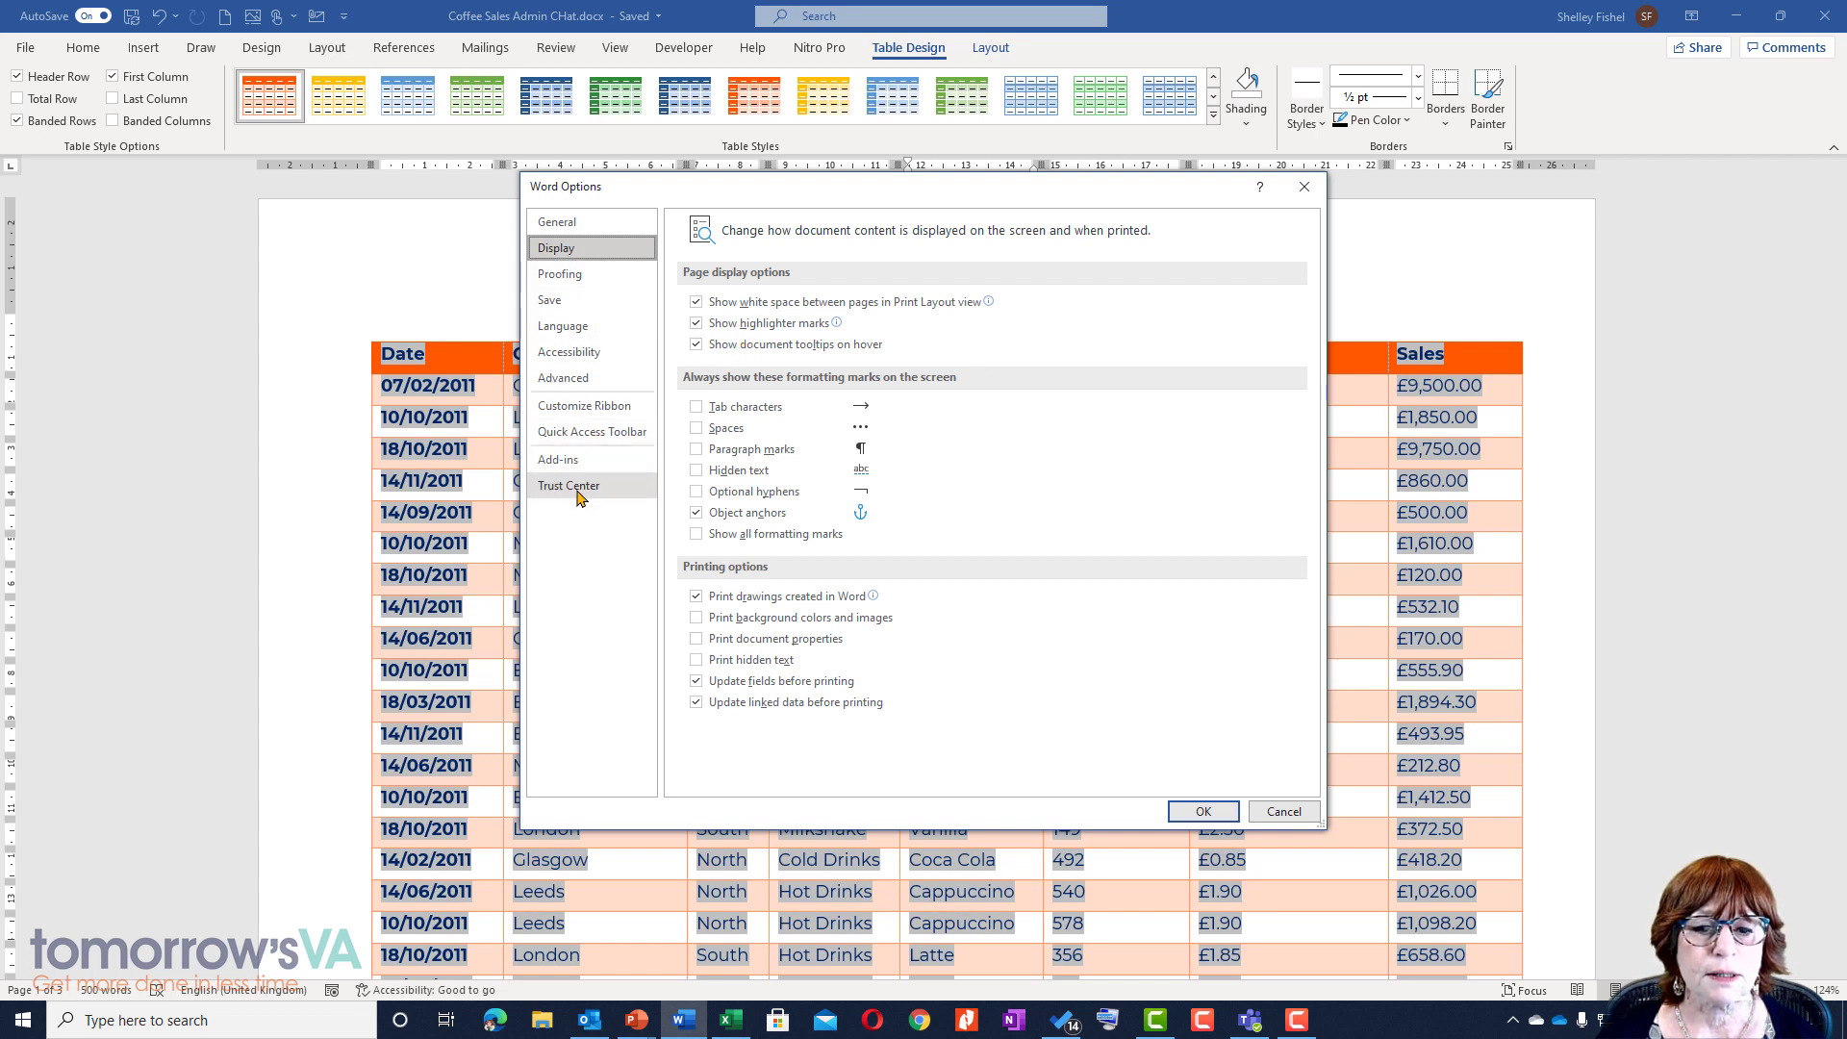
left_click(567, 276)
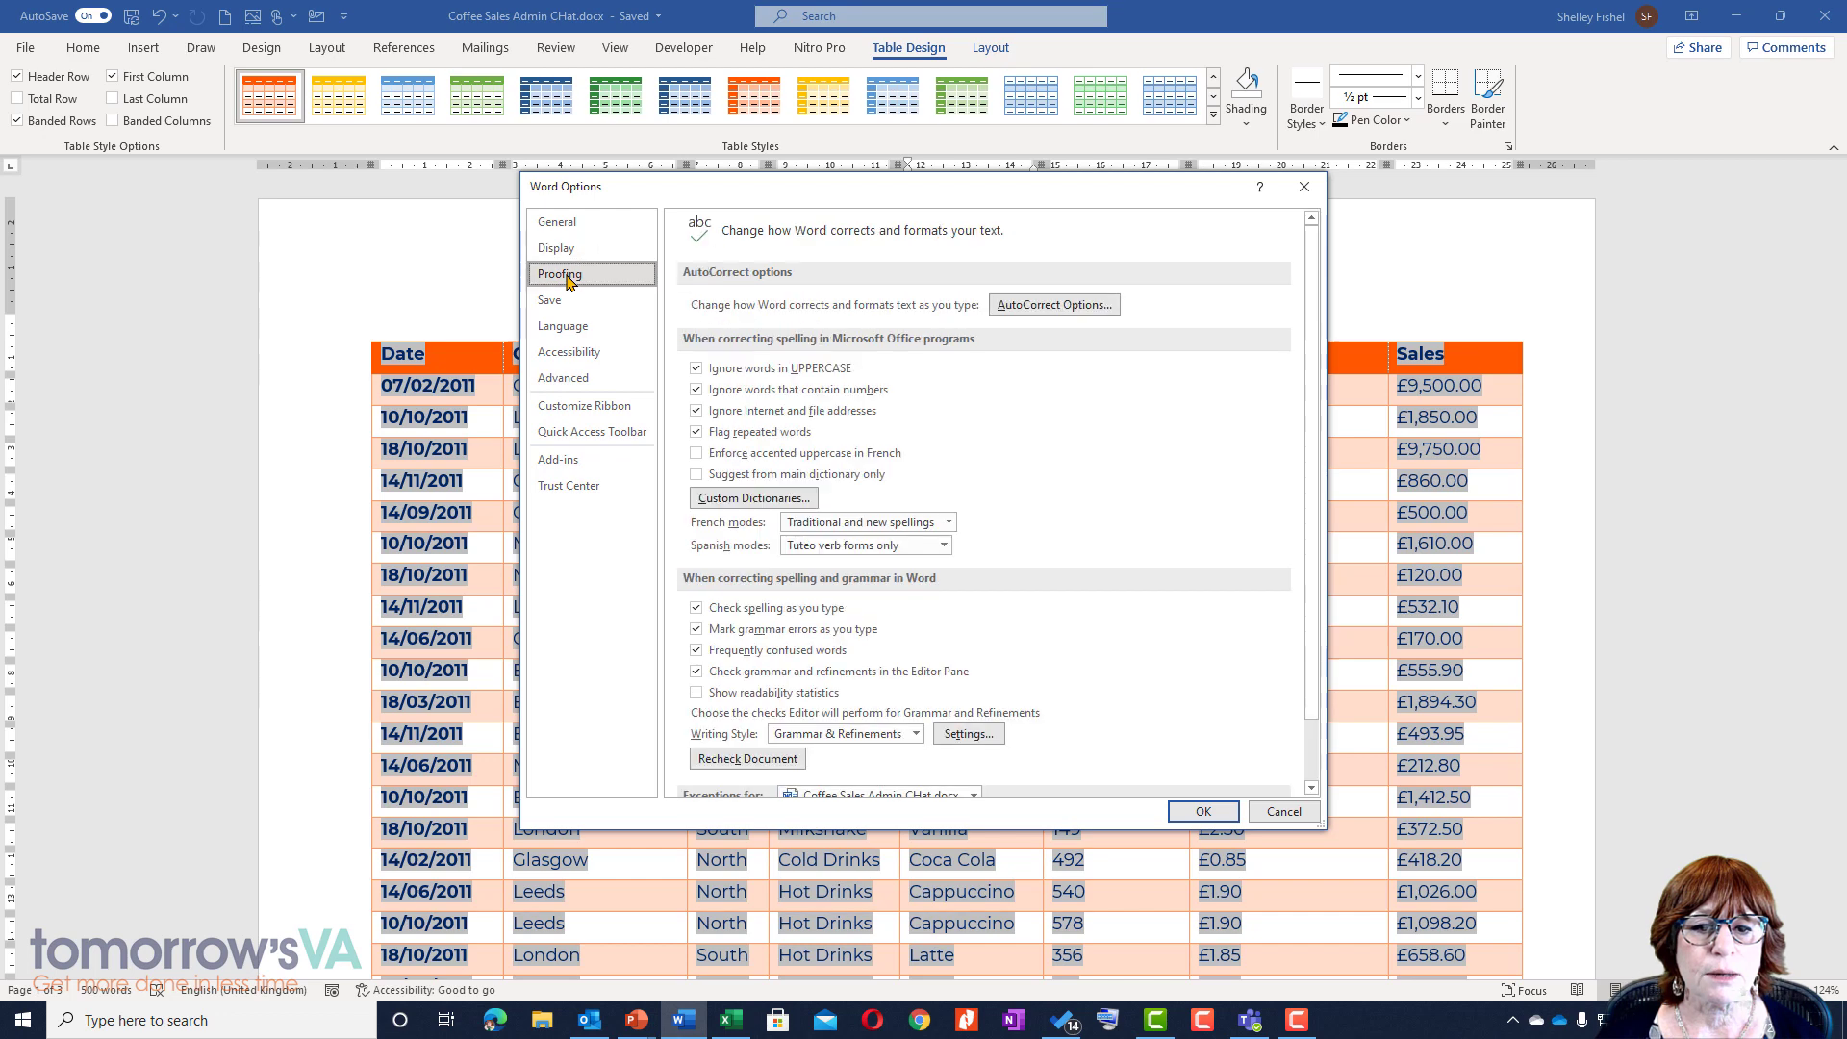
scroll(1041, 535, "down", 1)
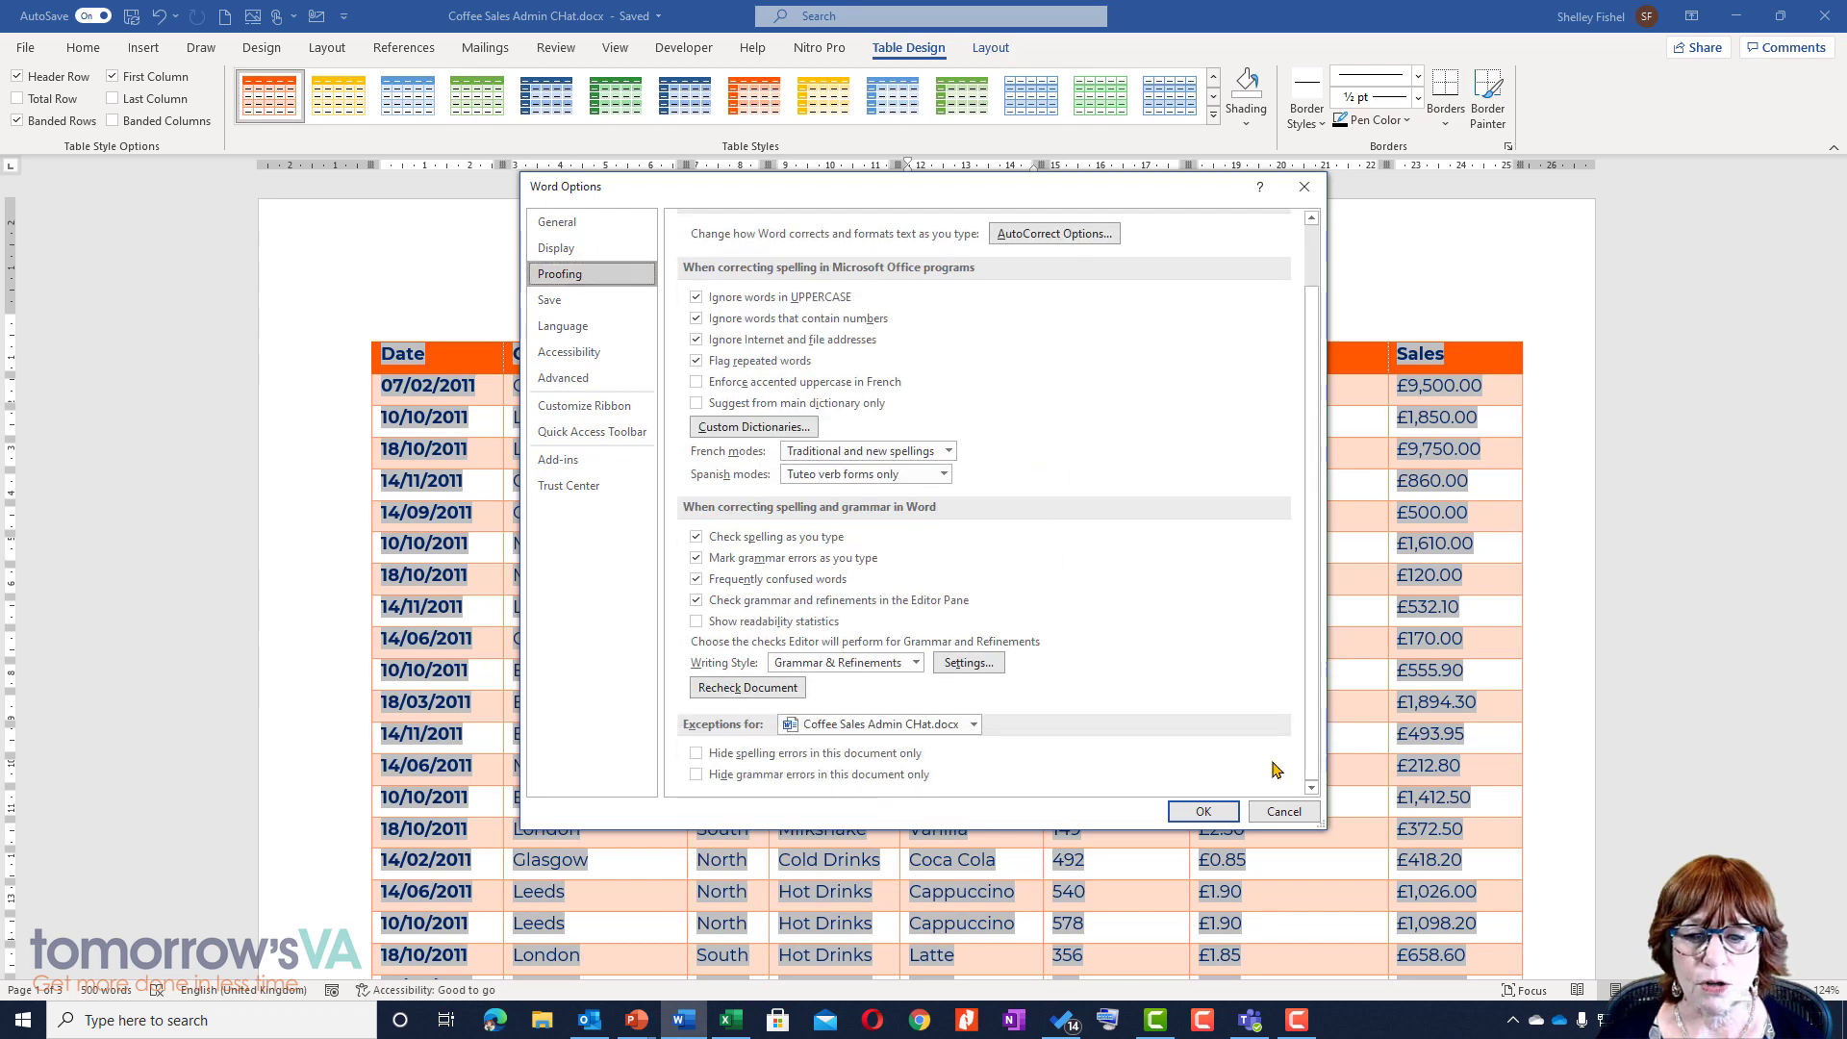
left_click(1301, 812)
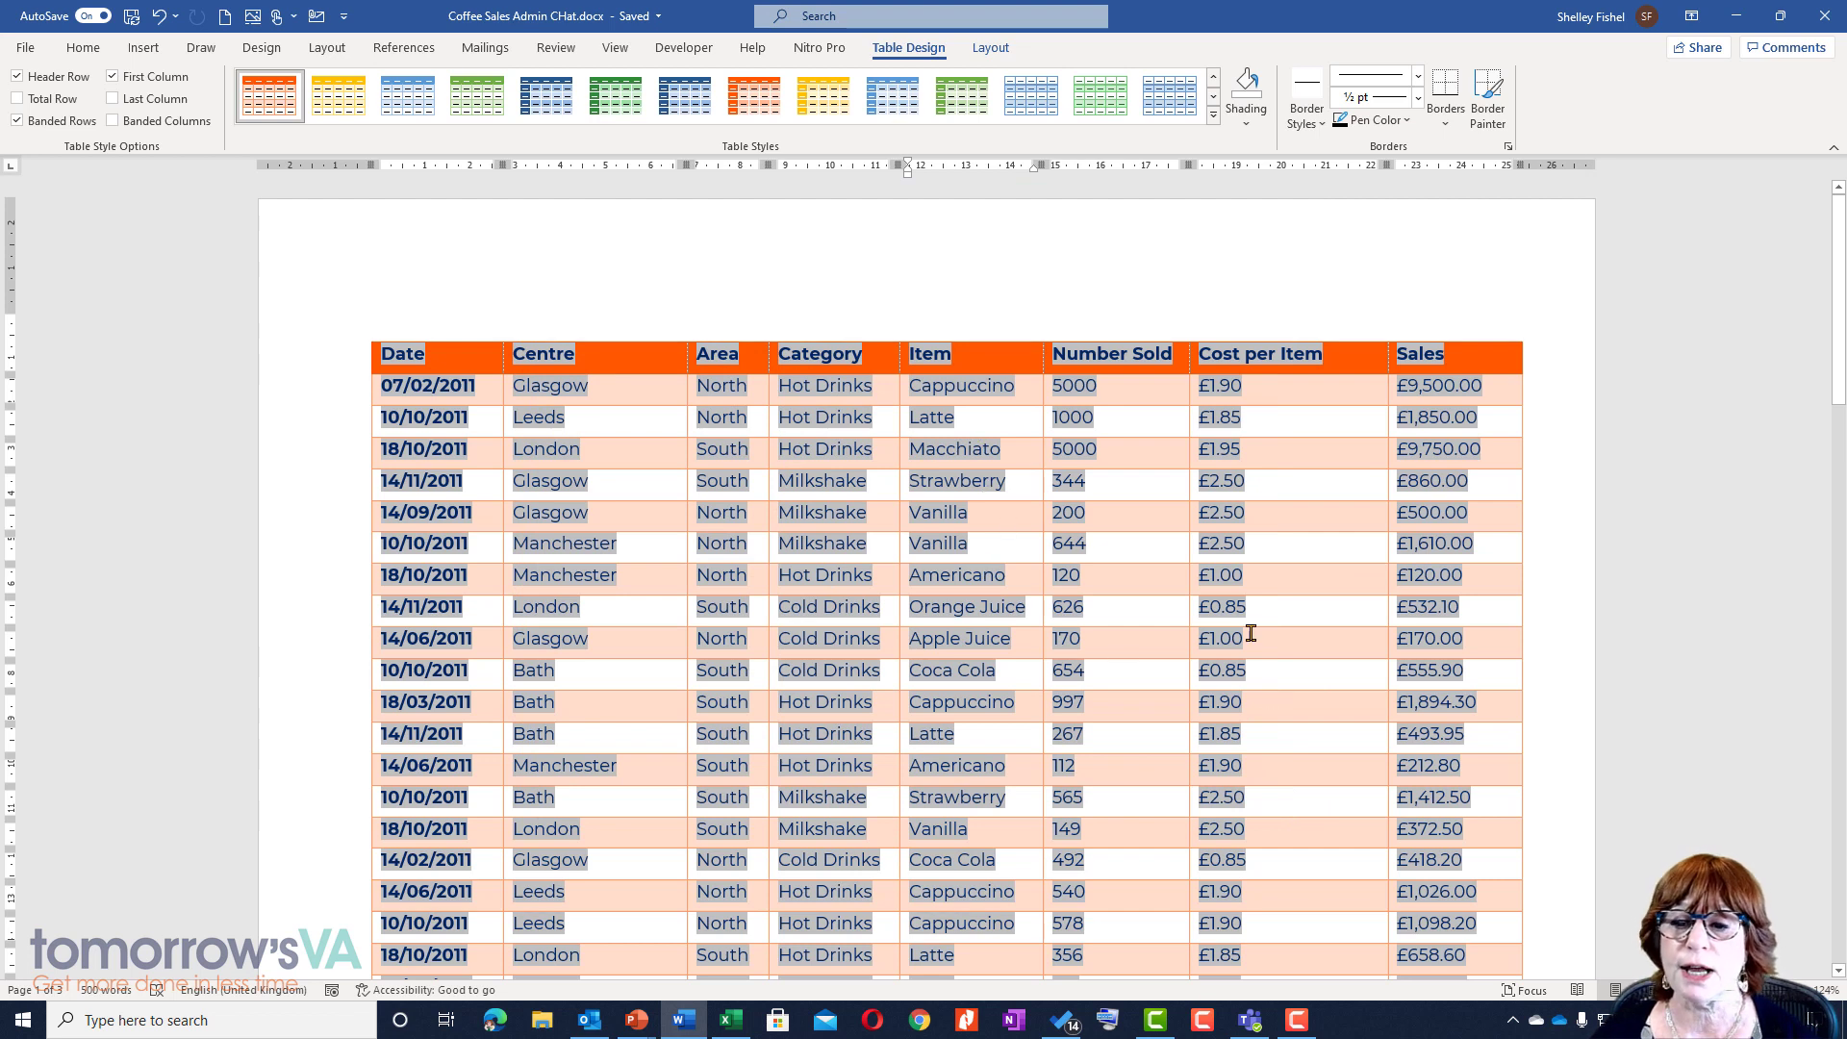
left_click(1290, 516)
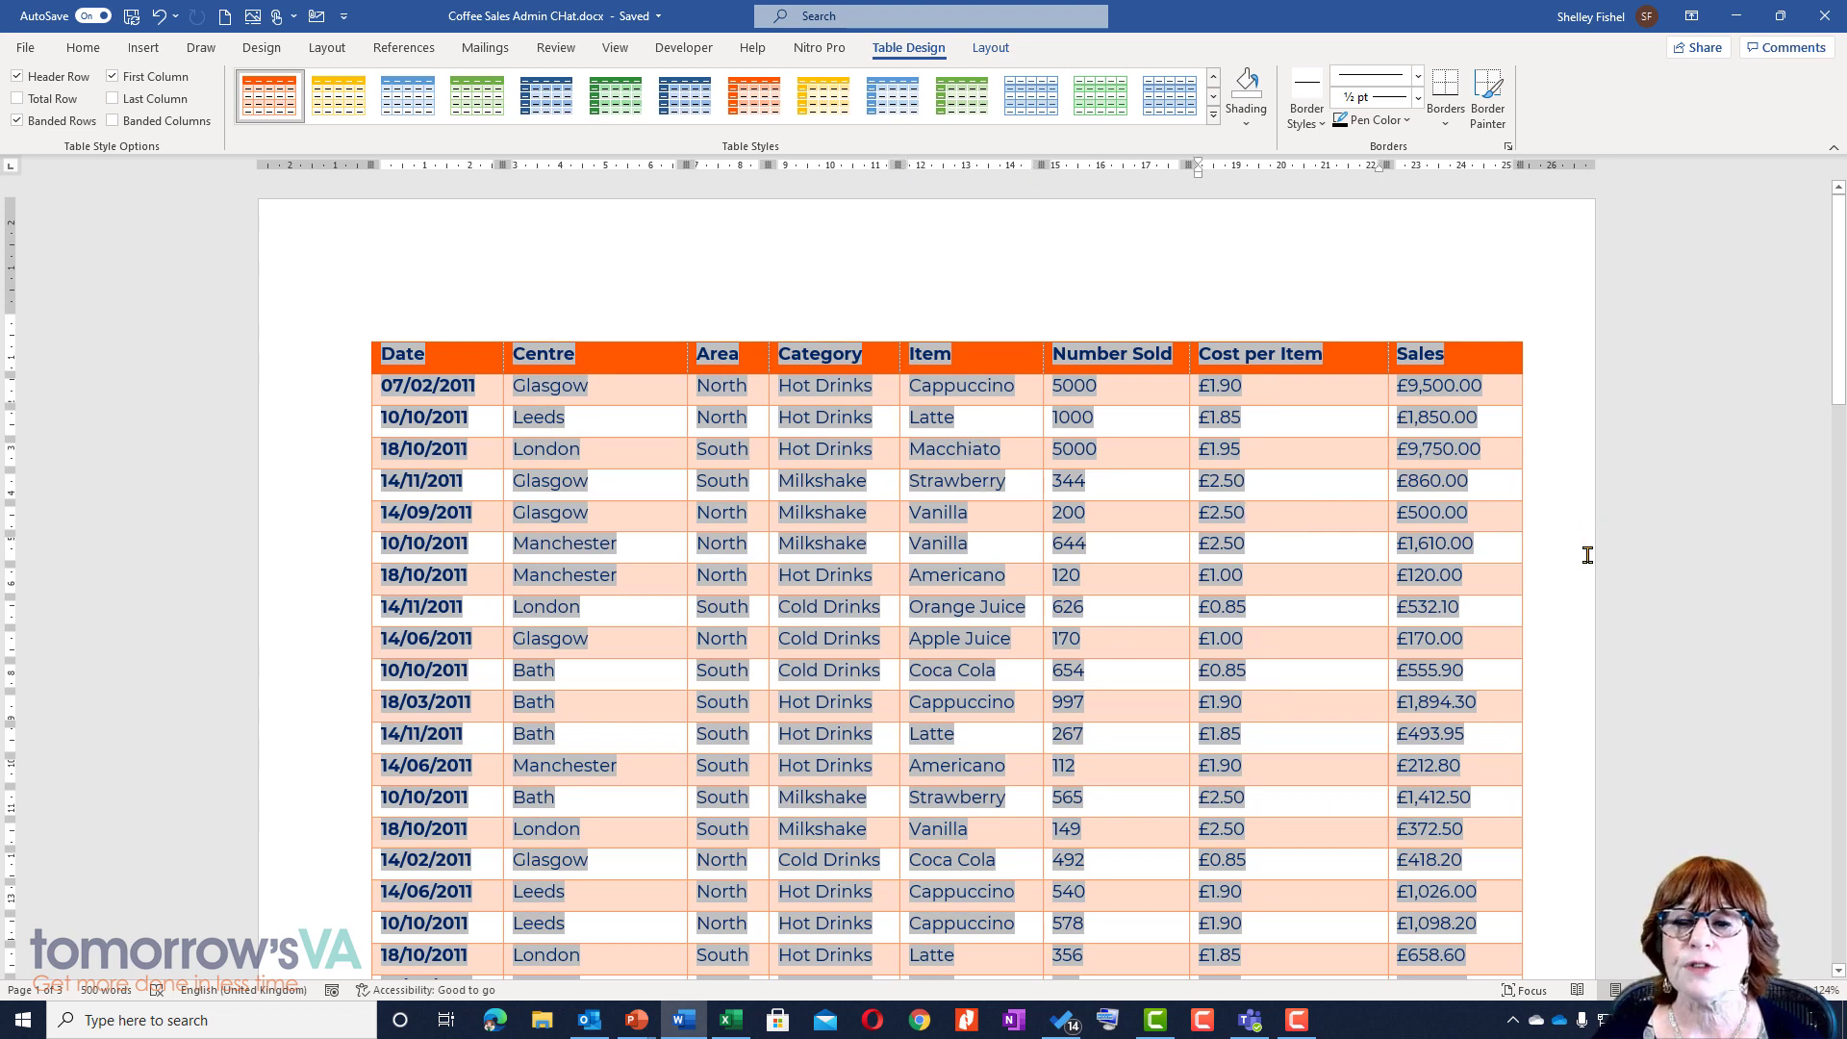
Preview all three pages for printing, return to the document and inspect the table at the first page break
left_click(25, 47)
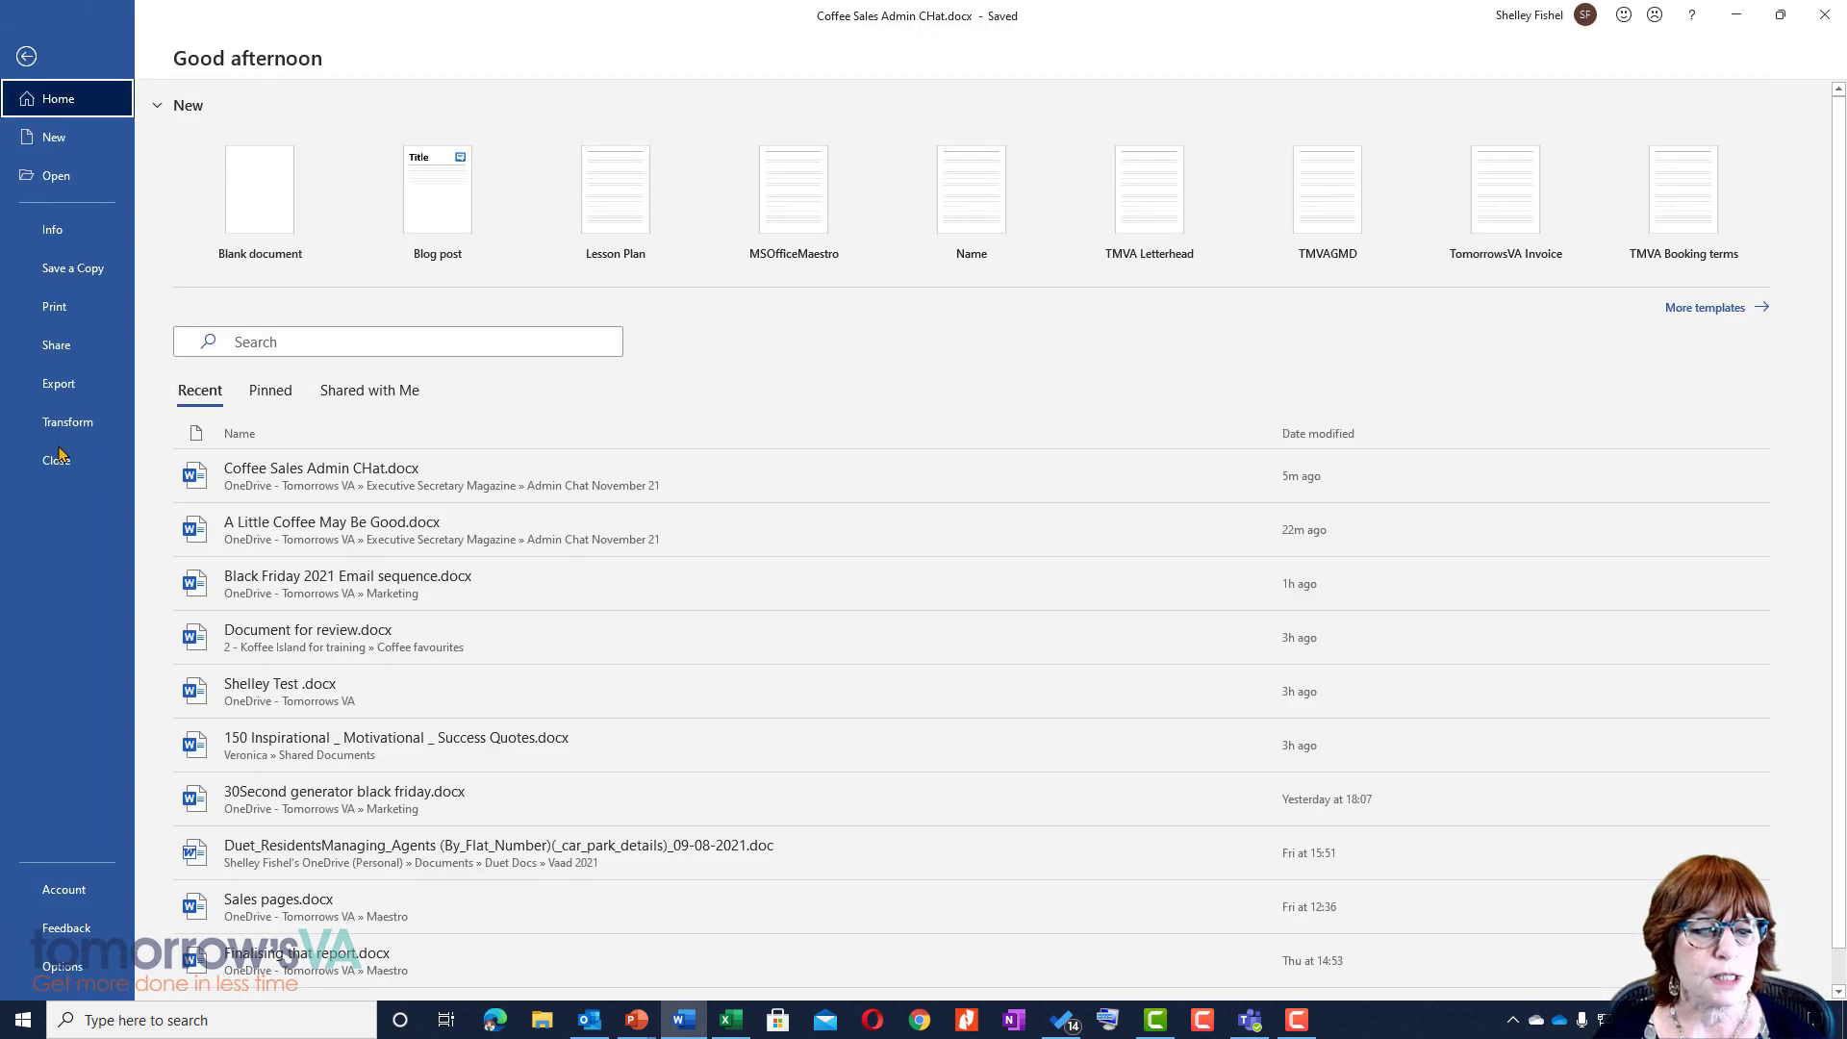
left_click(46, 310)
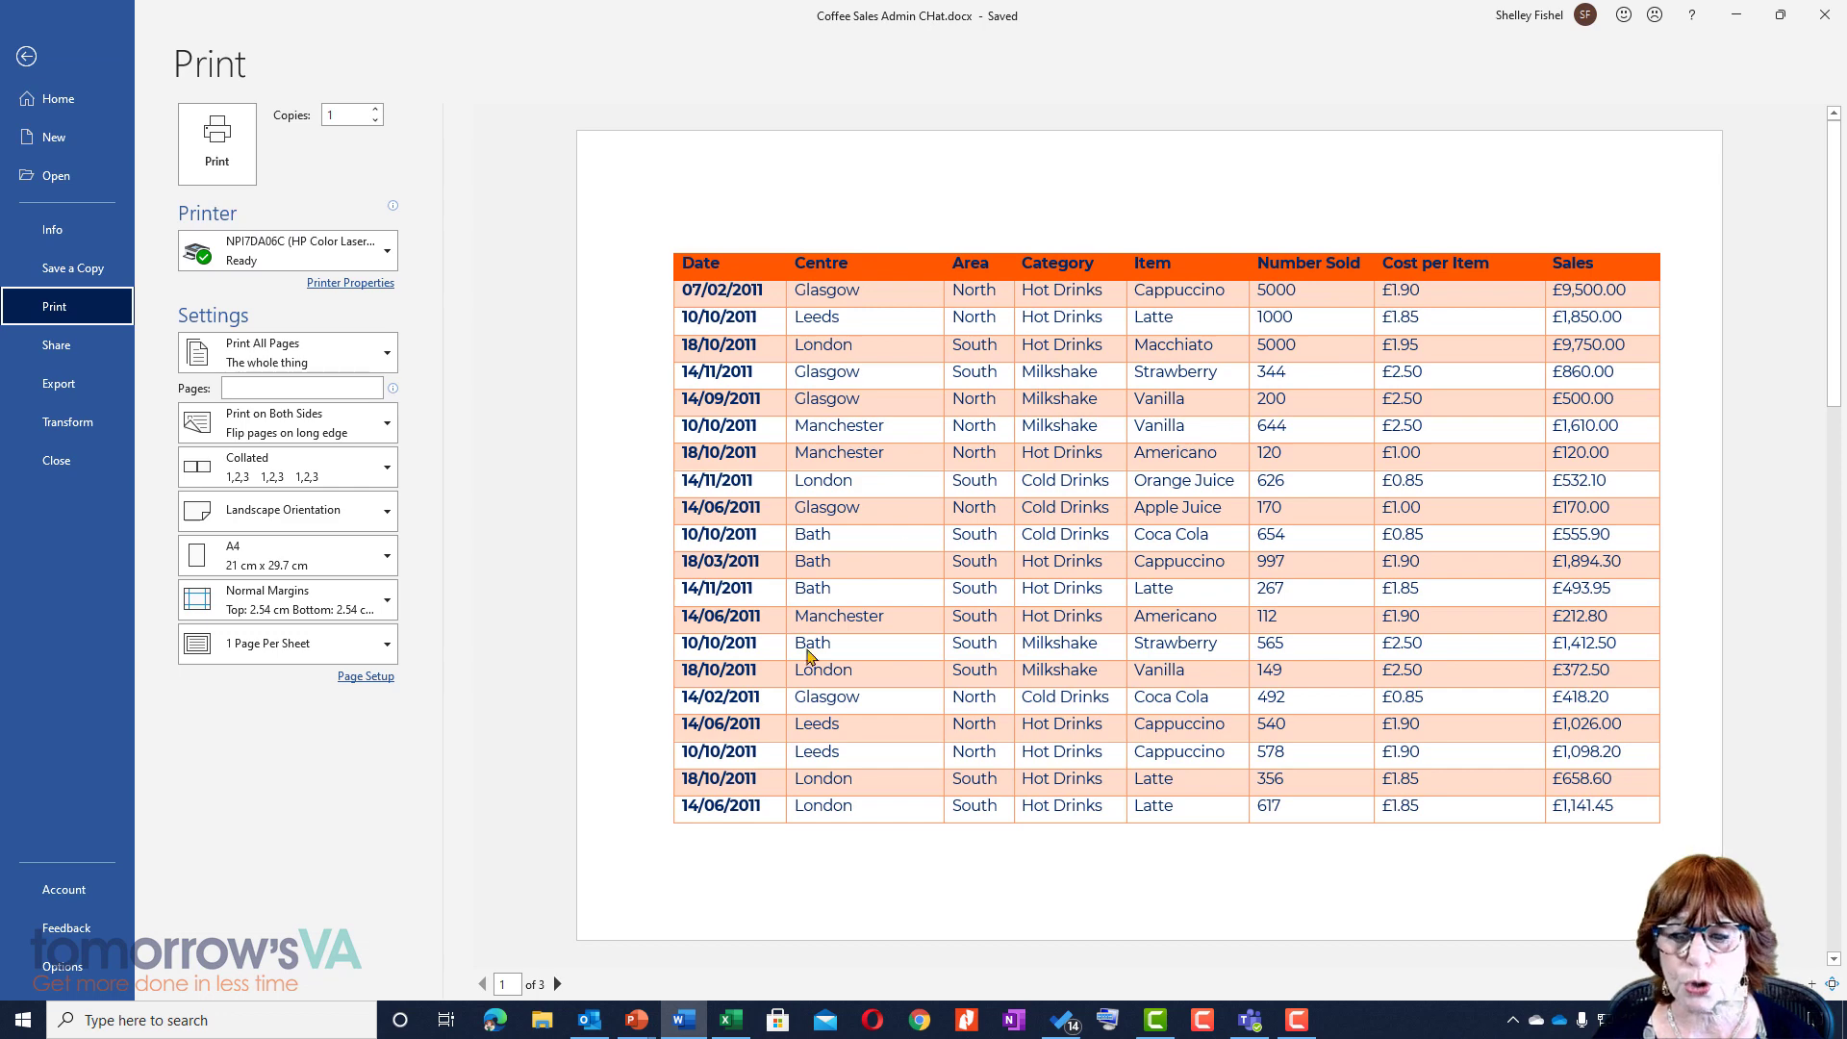
left_click(557, 983)
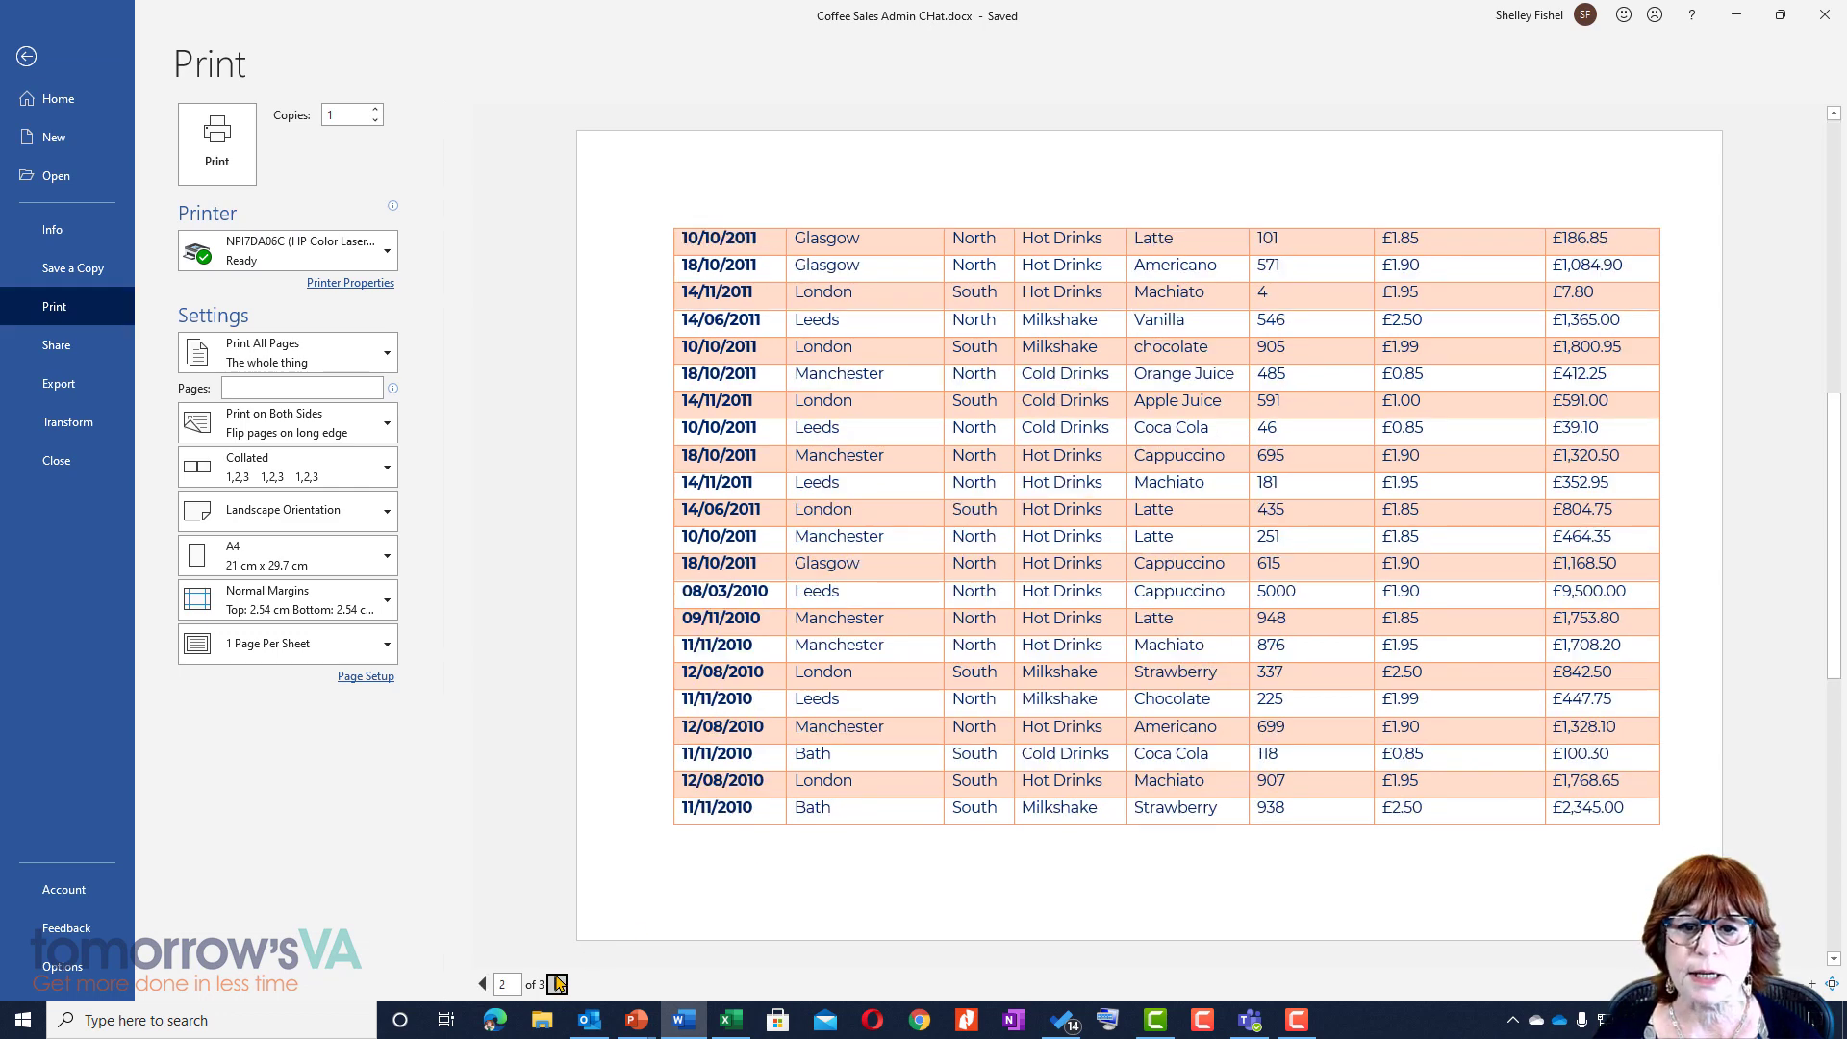
left_click(557, 983)
left_click(482, 983)
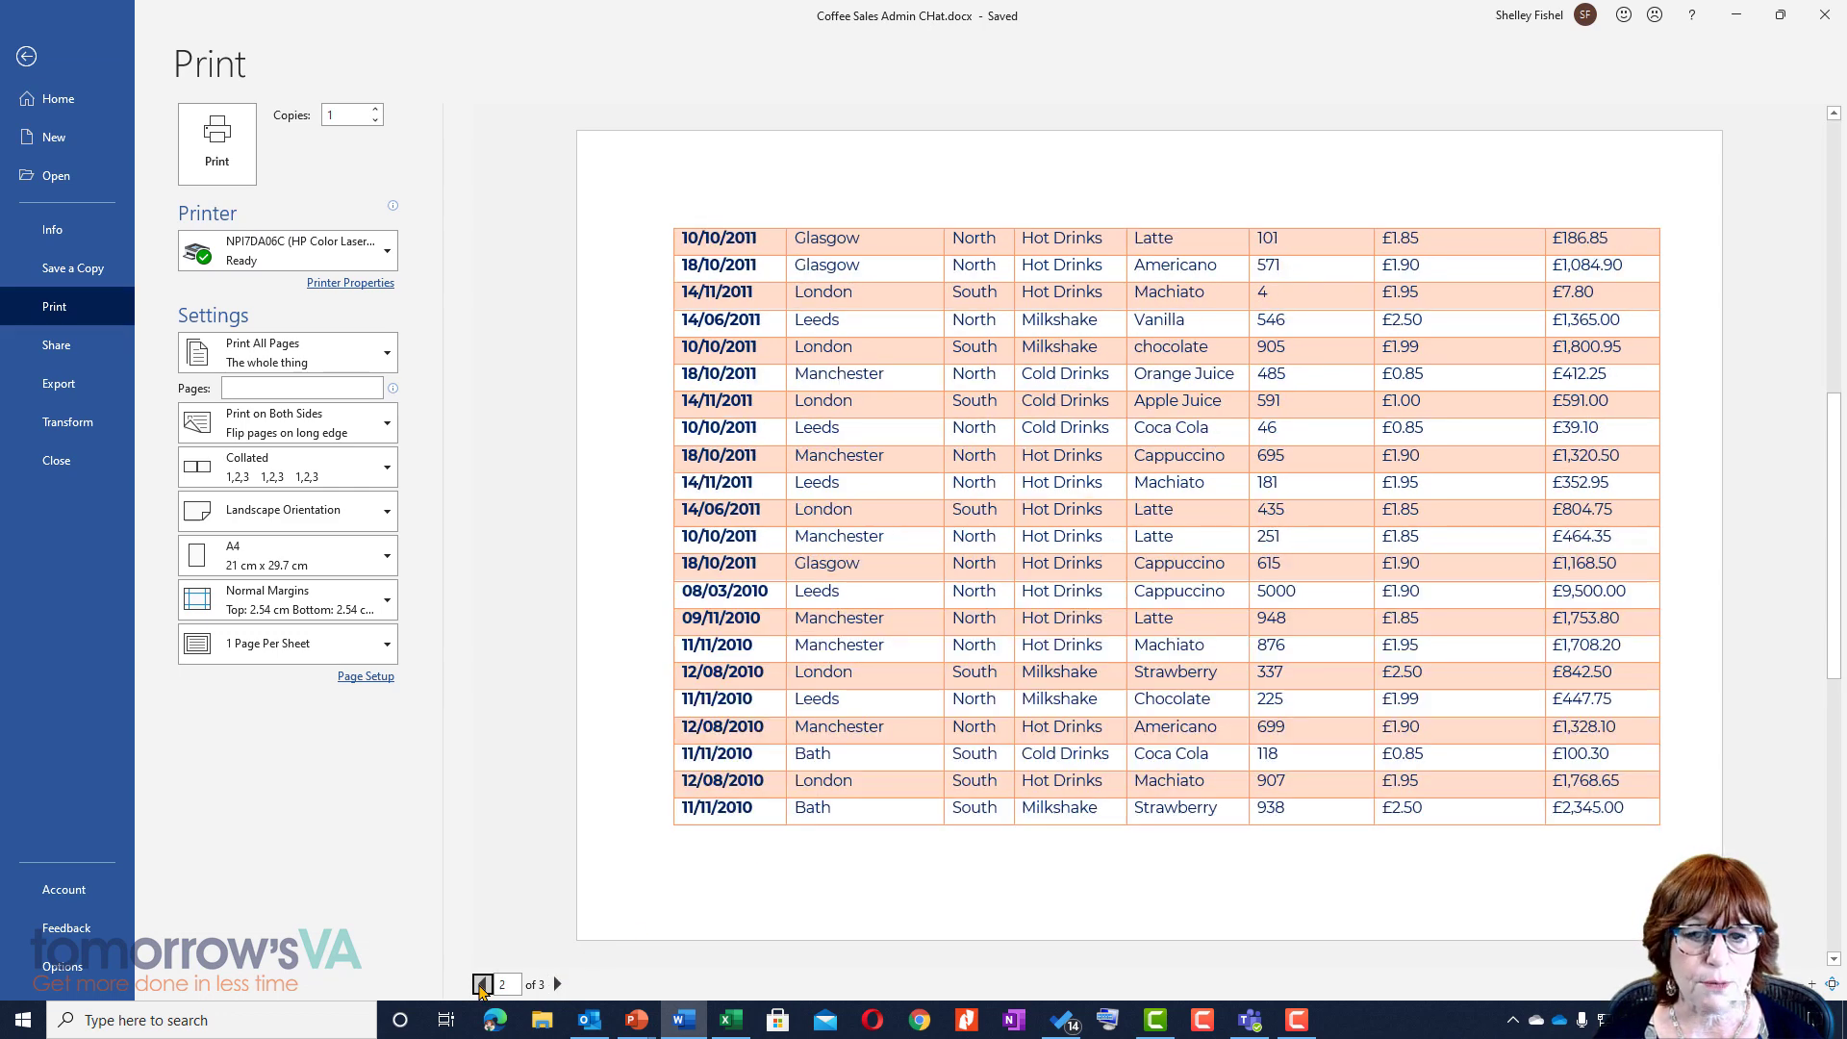
left_click(482, 983)
left_click(26, 55)
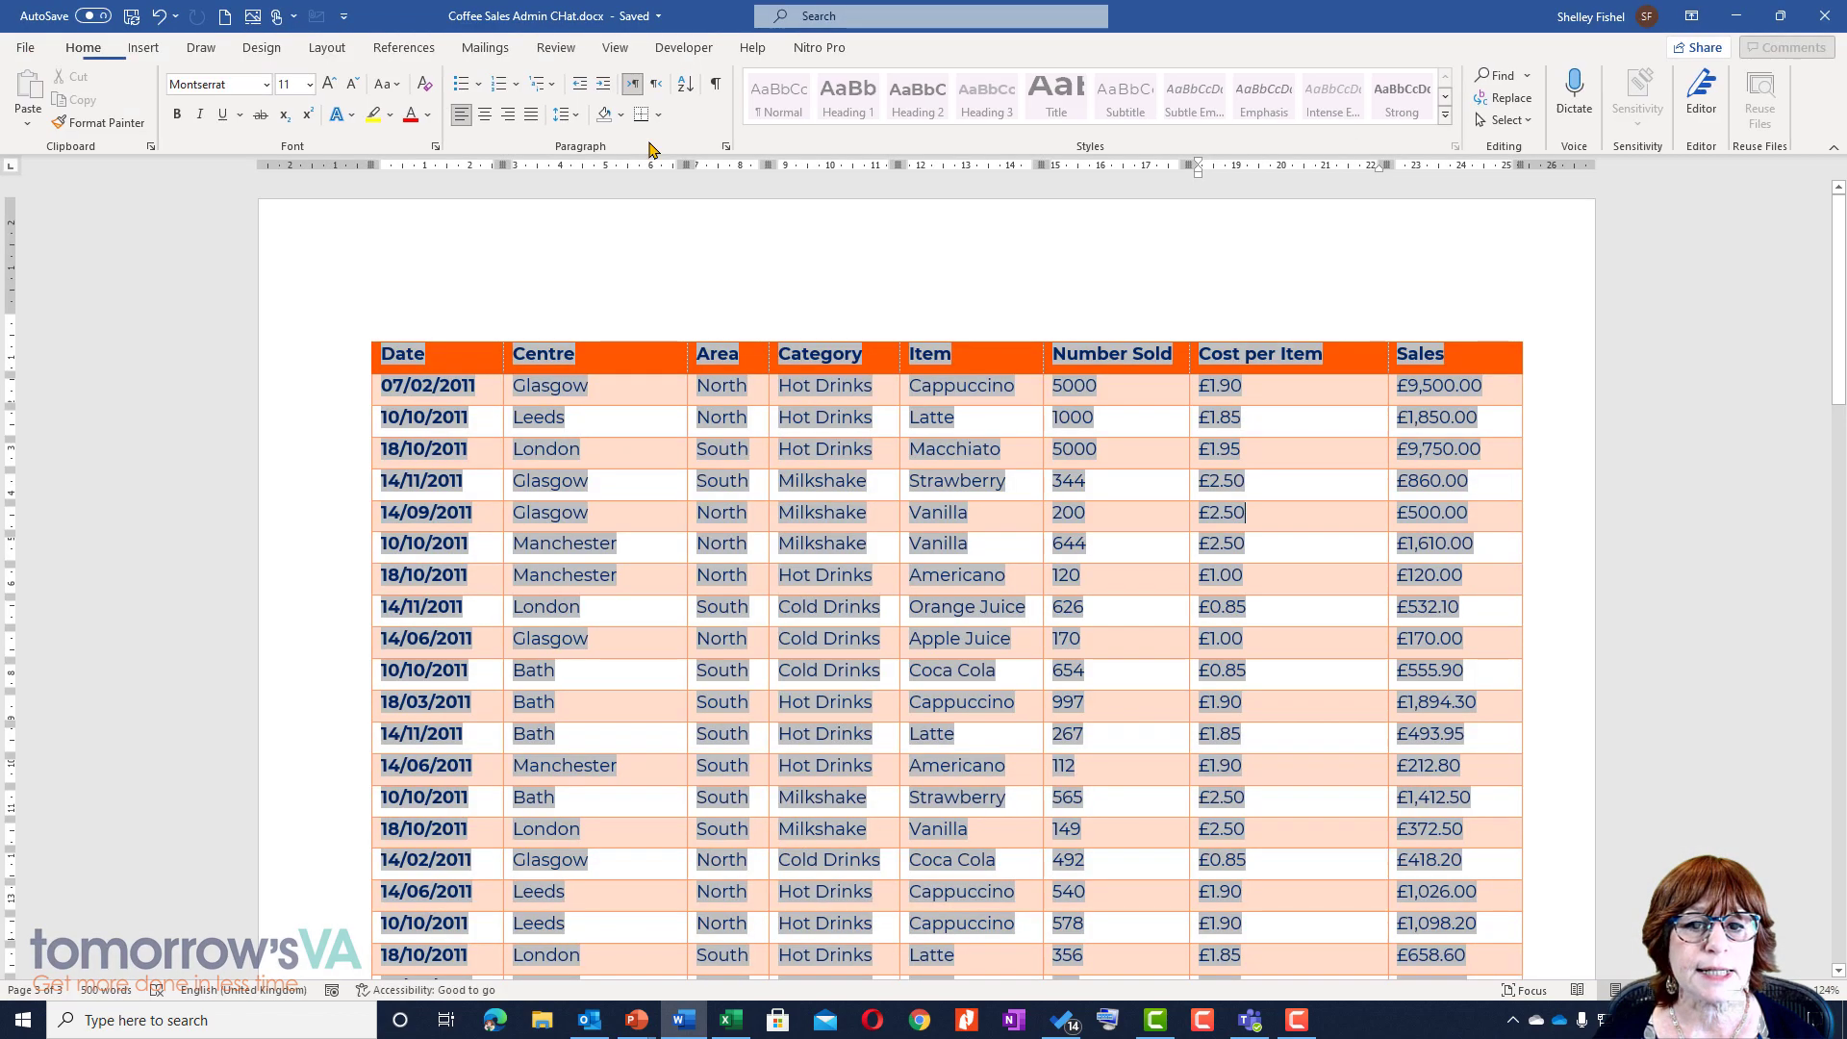
scroll(1072, 417, "down", 6)
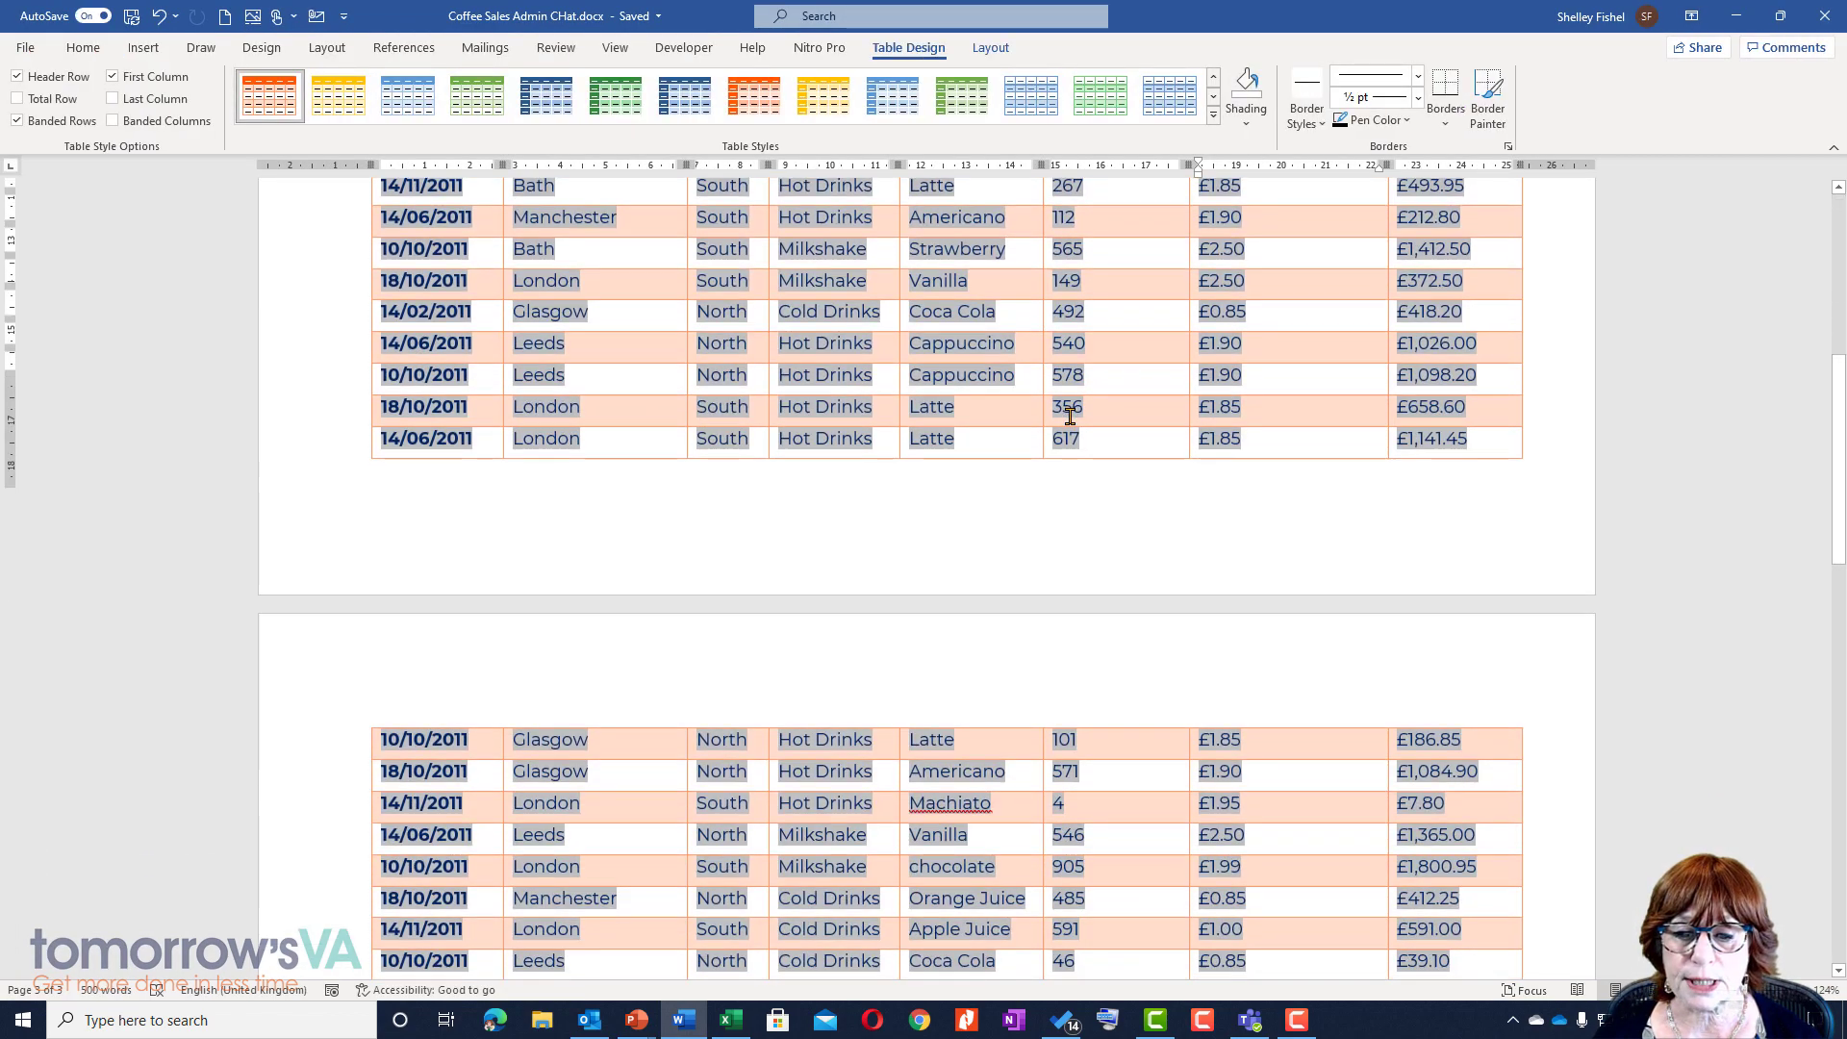
Replace the coffee sales table's orange style with the plain black-bordered grid style
scroll(1055, 404, "up", 3)
scroll(1055, 404, "up", 4)
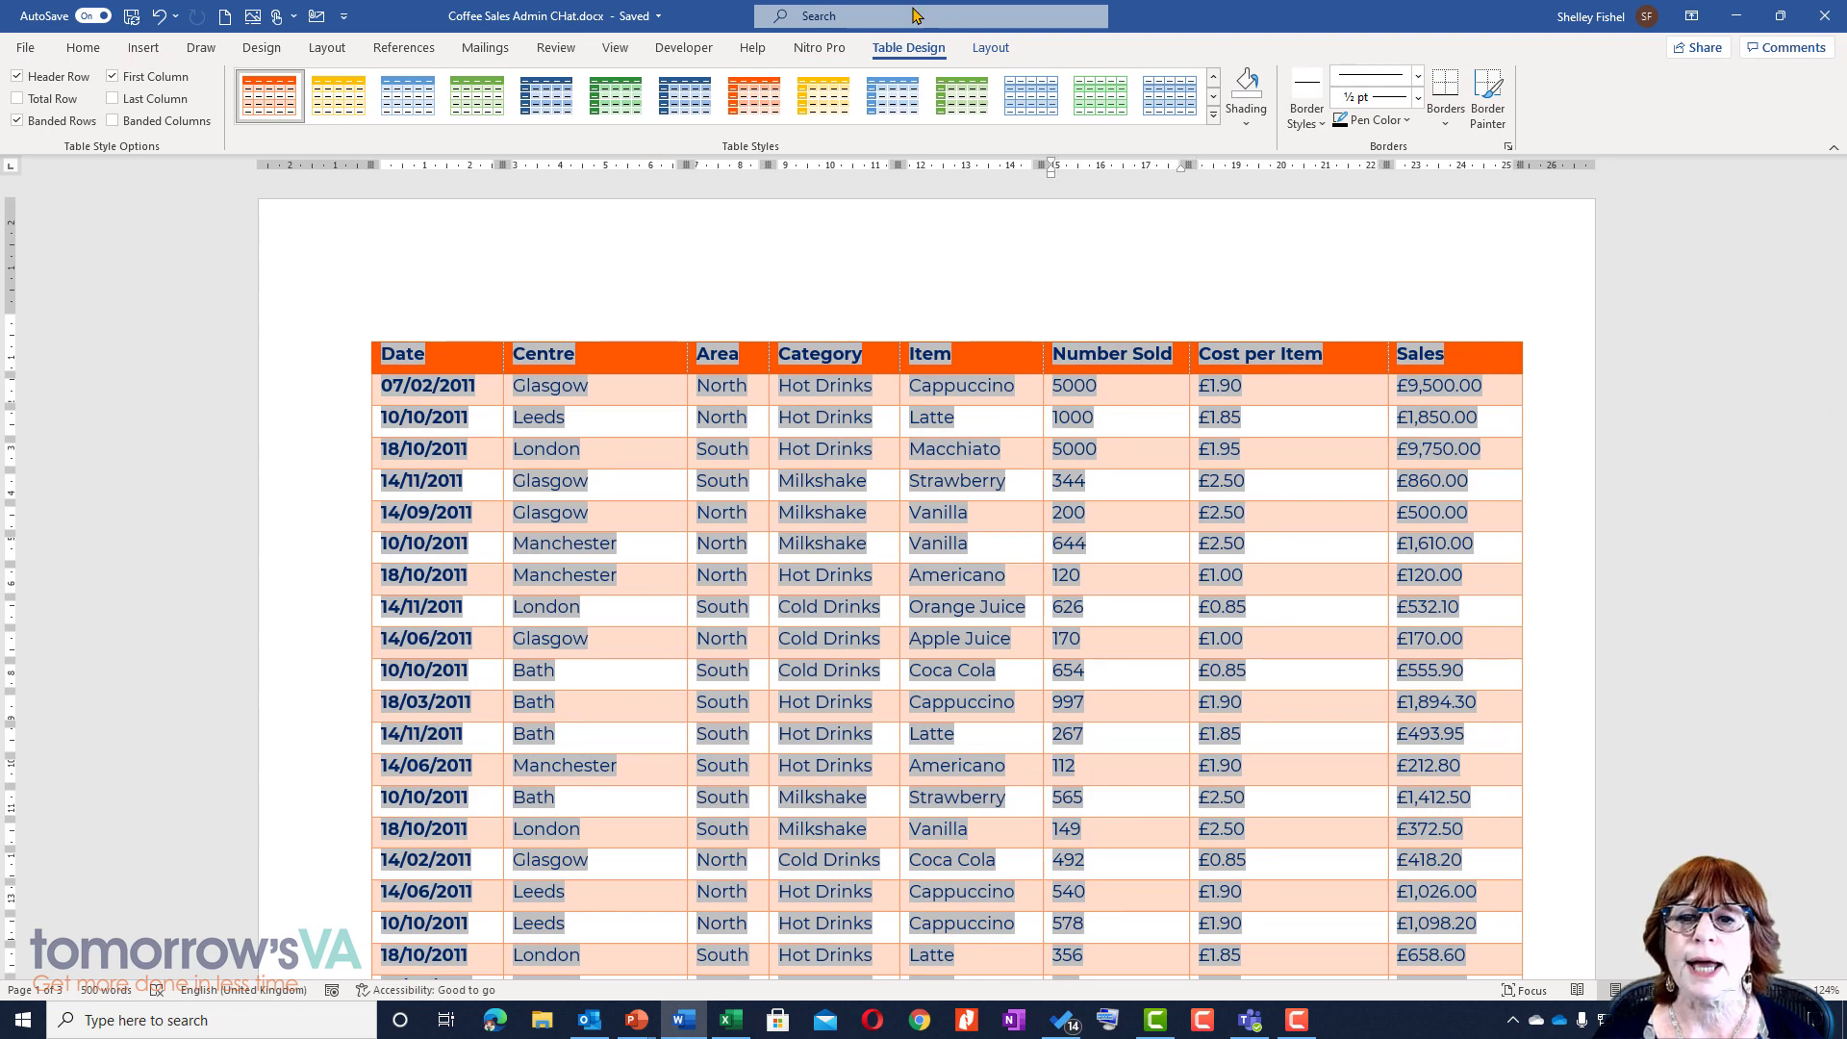
left_click(991, 52)
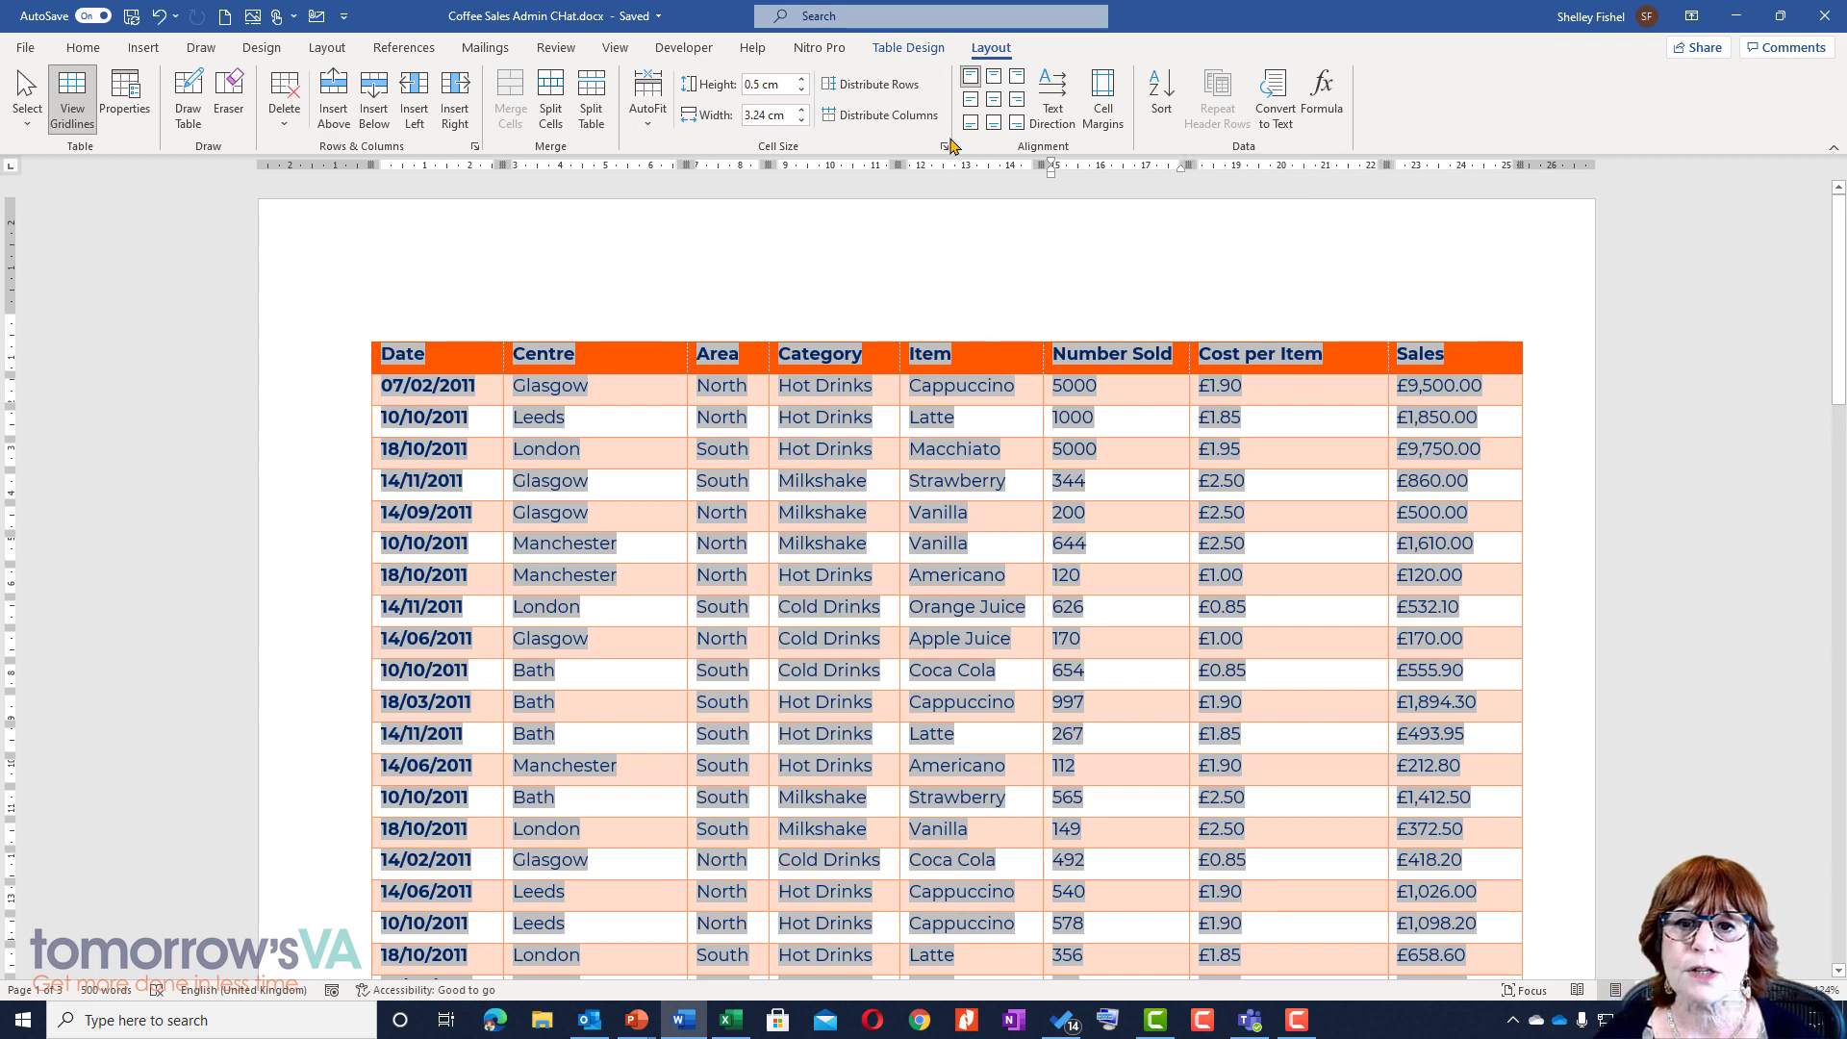
left_click(909, 49)
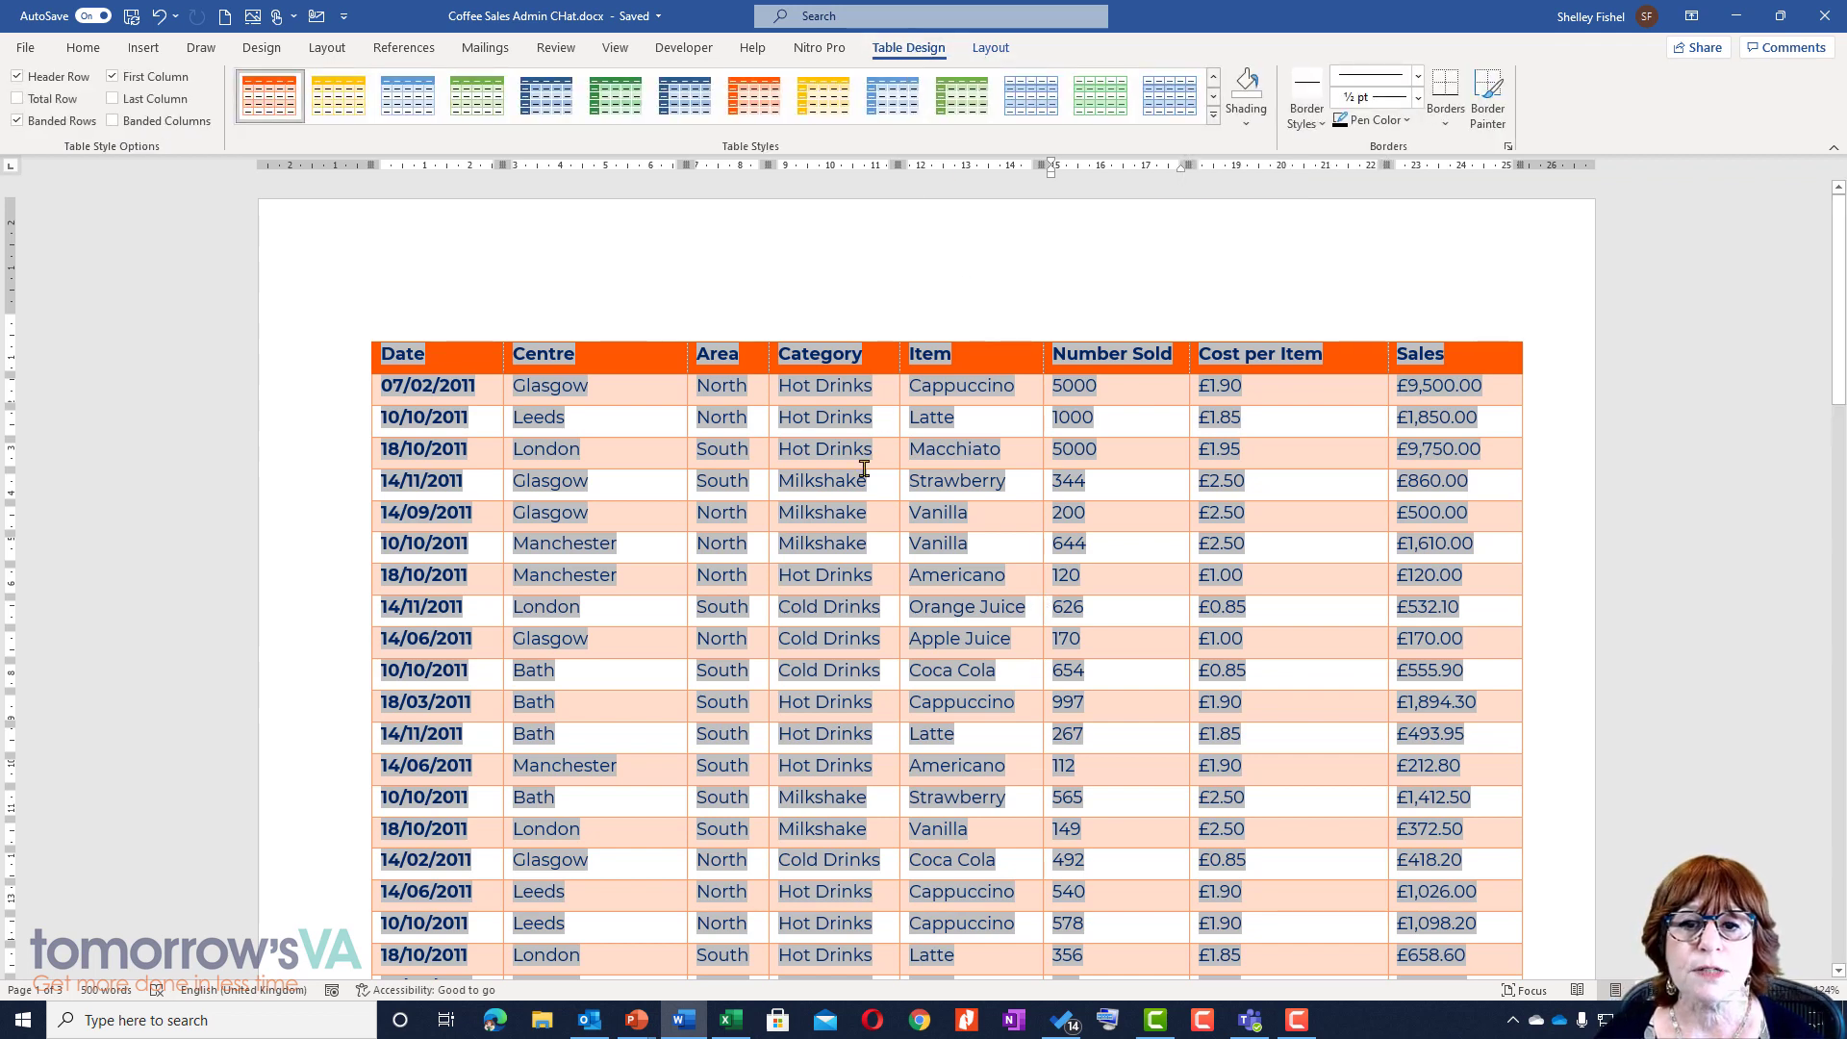
left_click(850, 516)
left_click(1212, 117)
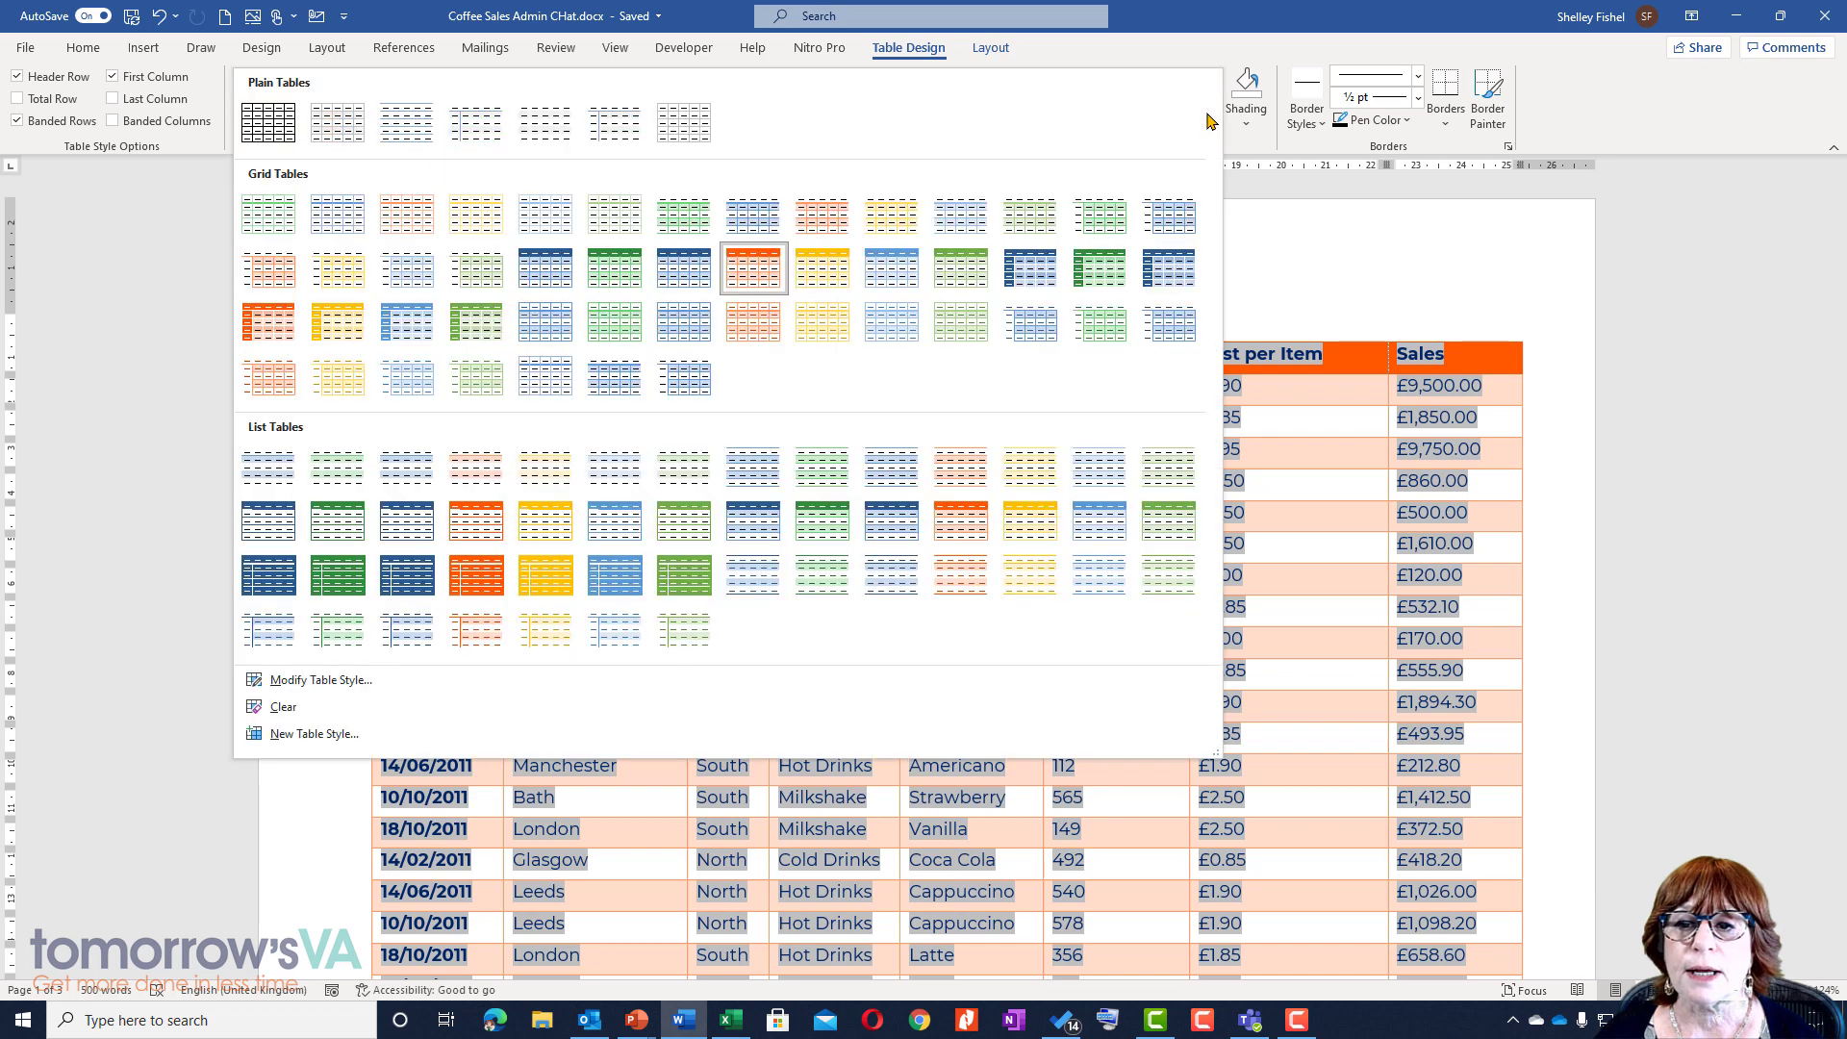
left_click(272, 132)
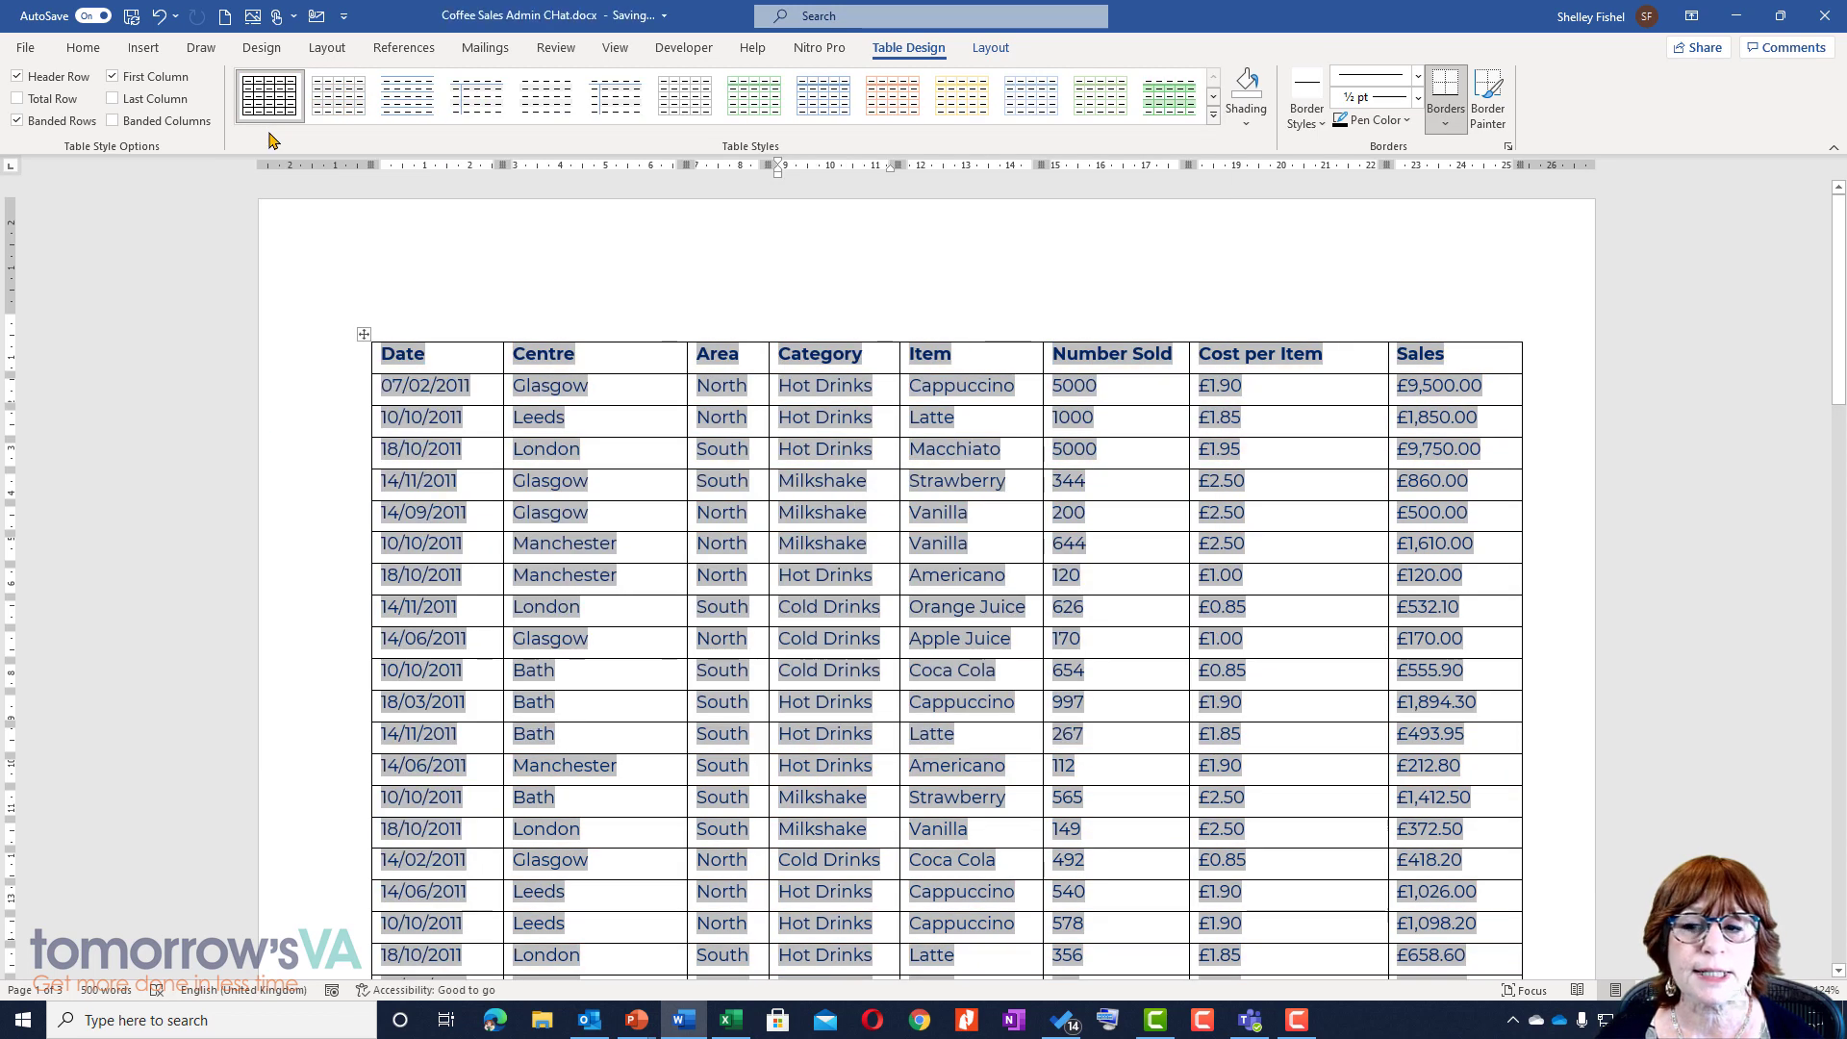
Turn on repeating header rows from the table's Cost per Item heading and look through the first page
left_click(990, 48)
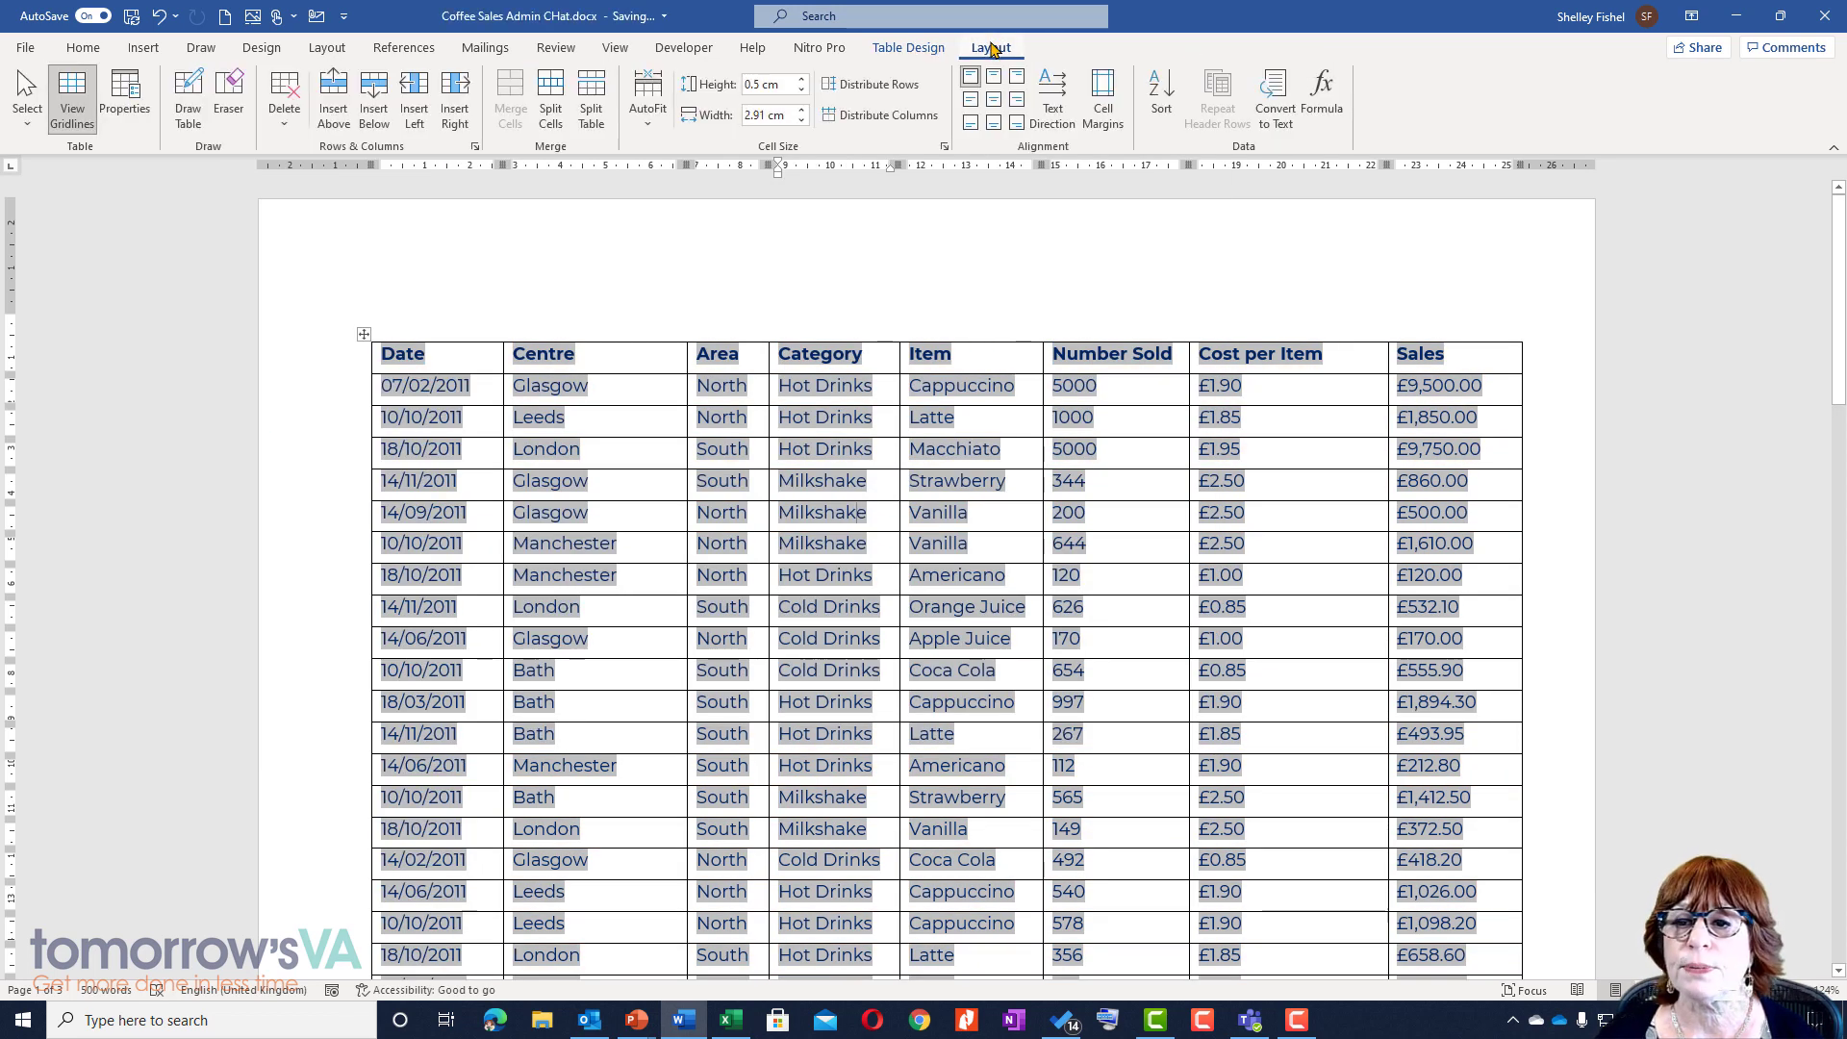
left_click(908, 48)
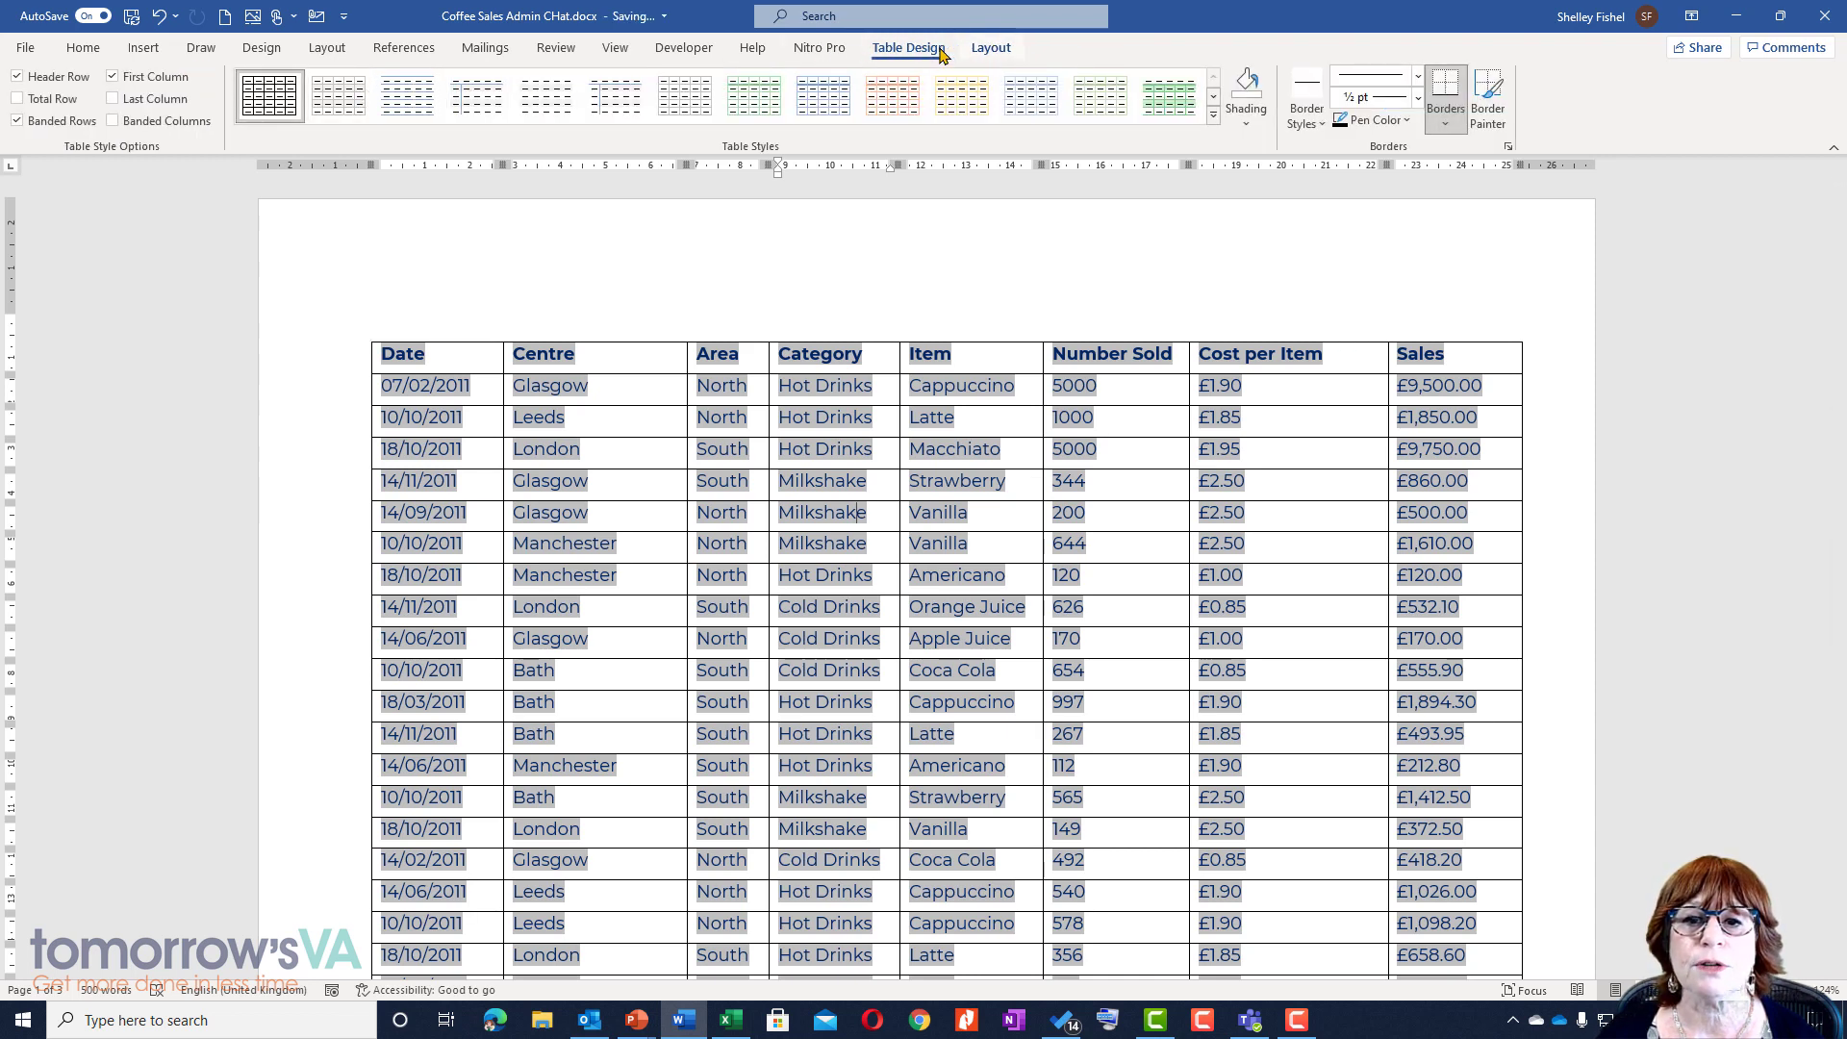
left_click(996, 48)
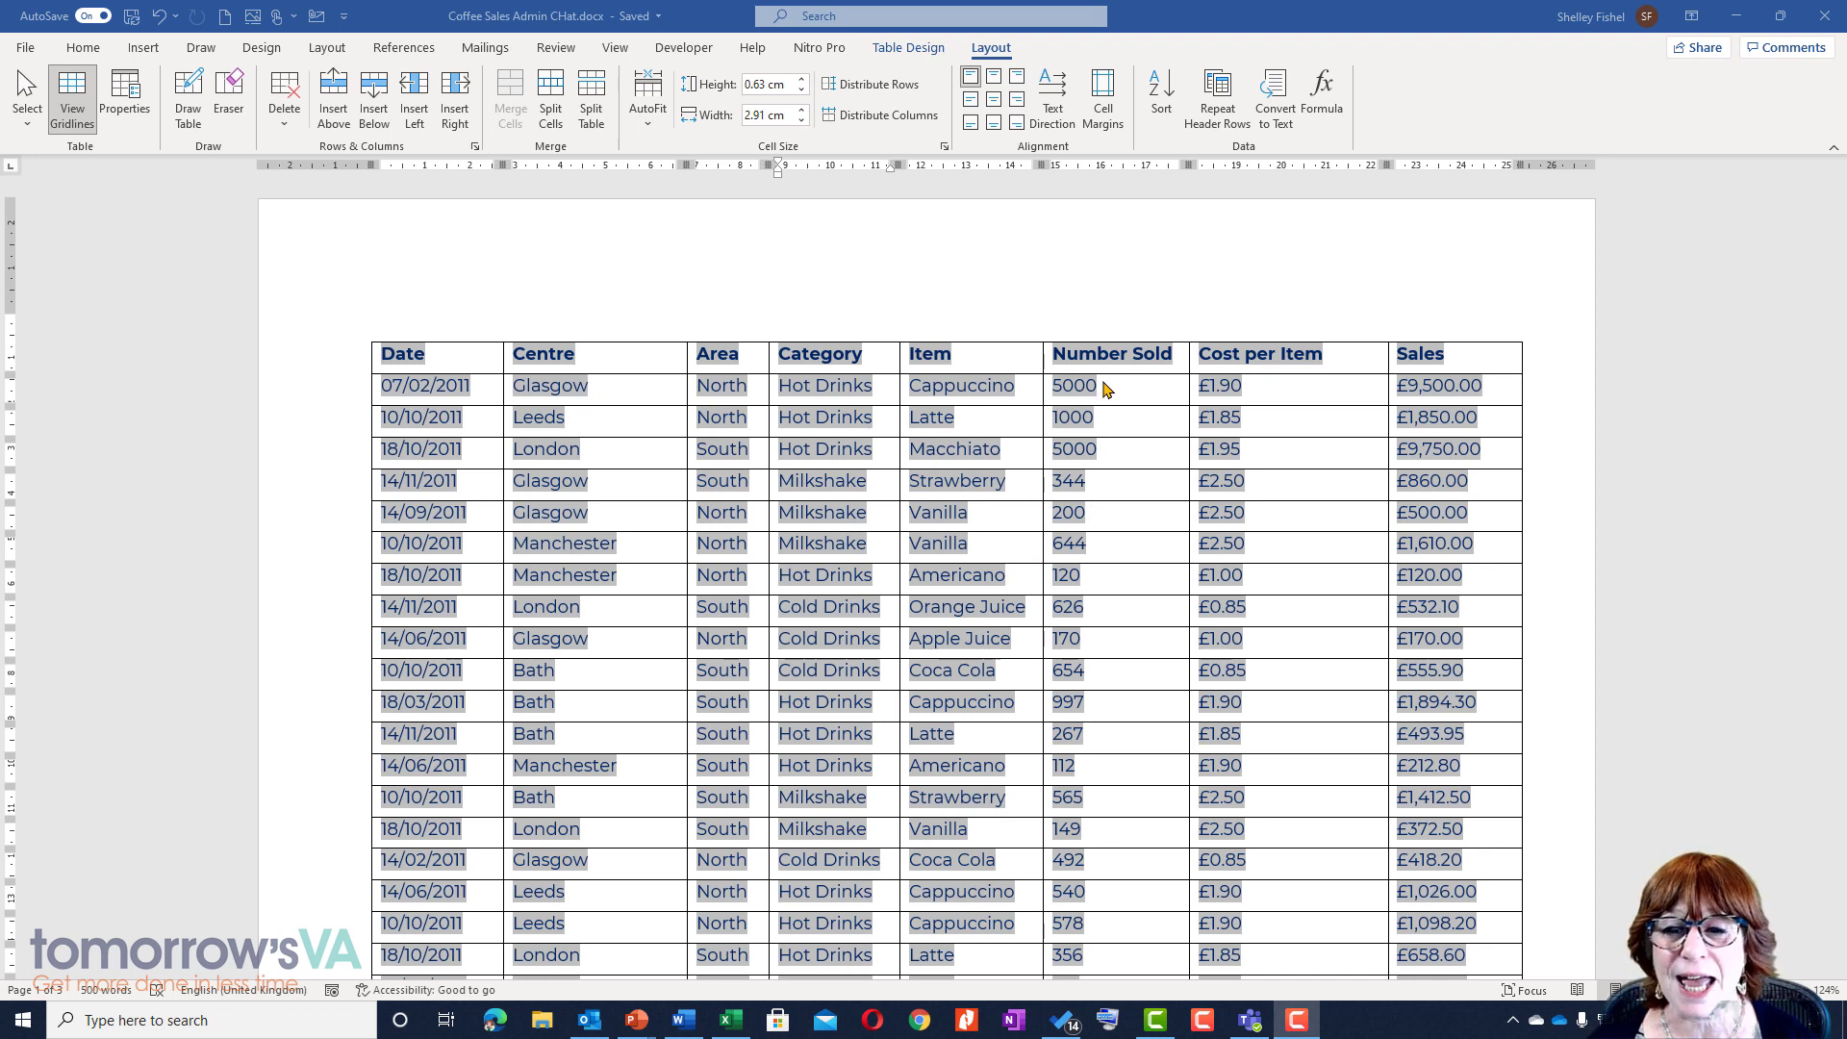
left_click(1343, 355)
left_click(1218, 96)
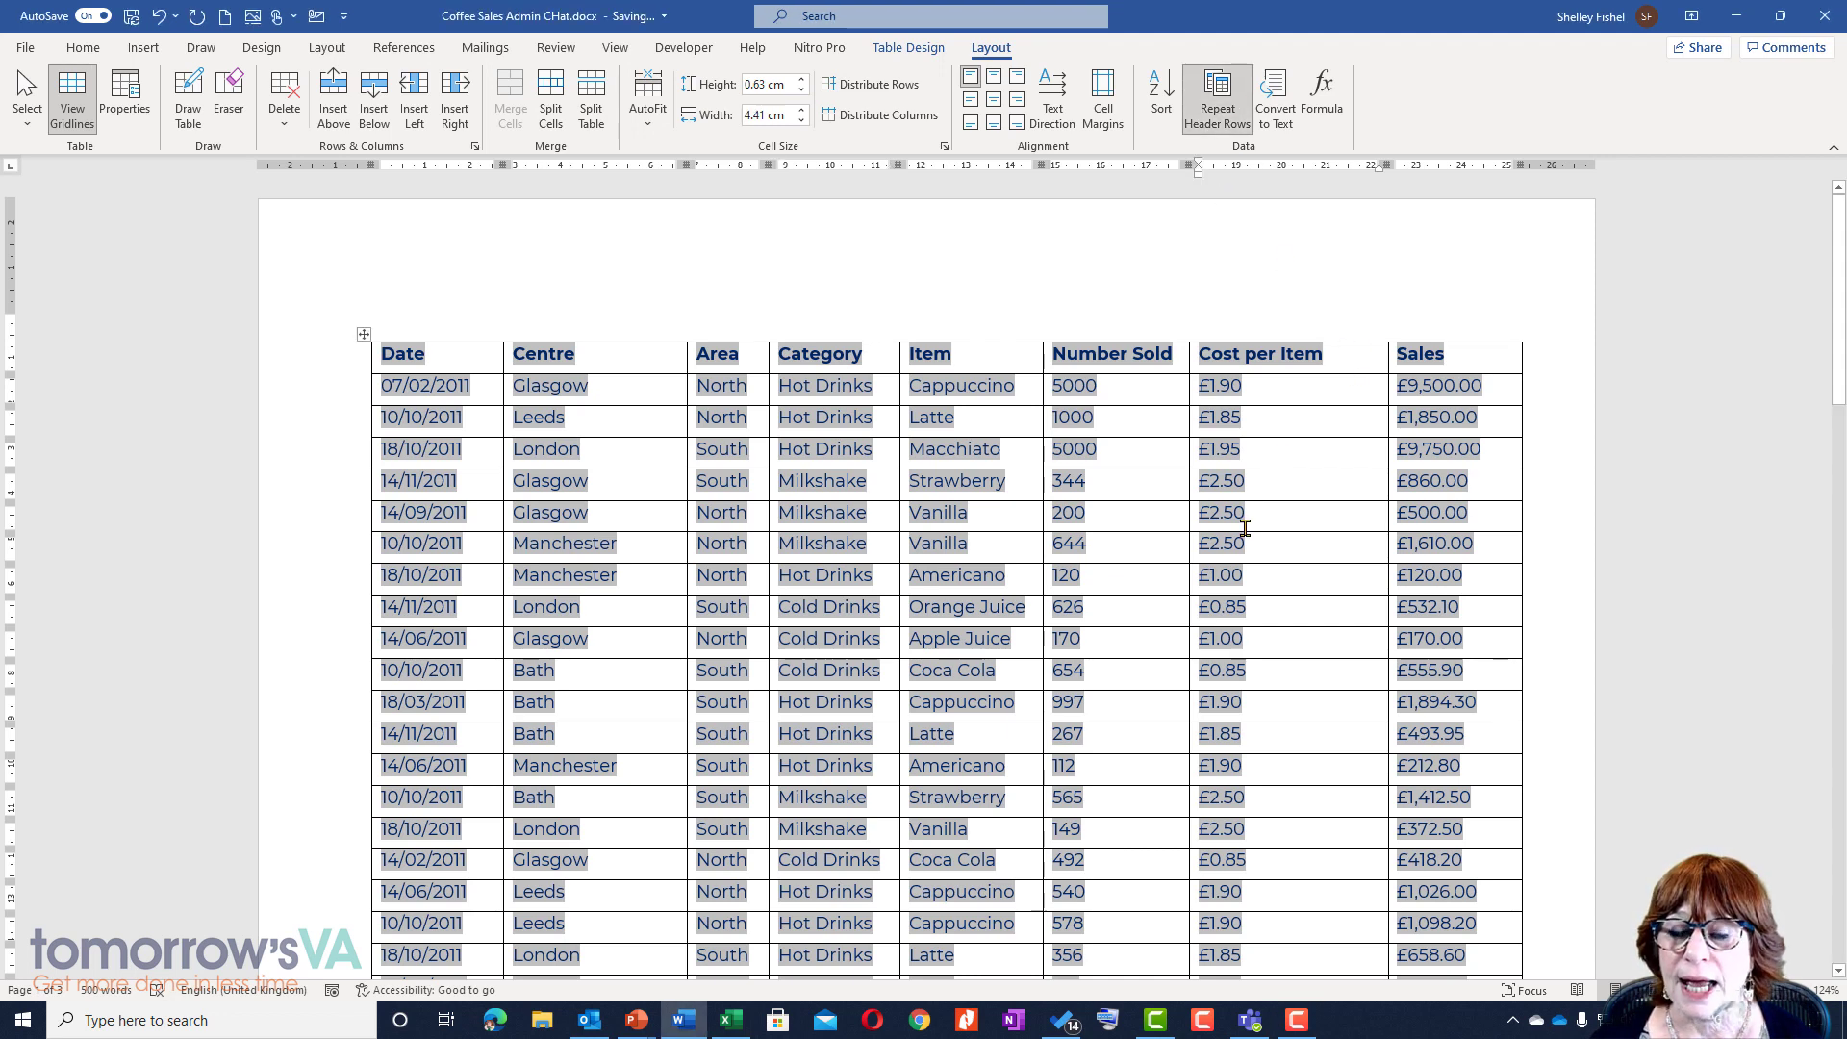
scroll(1237, 528, "down", 5)
scroll(1231, 529, "up", 1)
scroll(1201, 516, "up", 3)
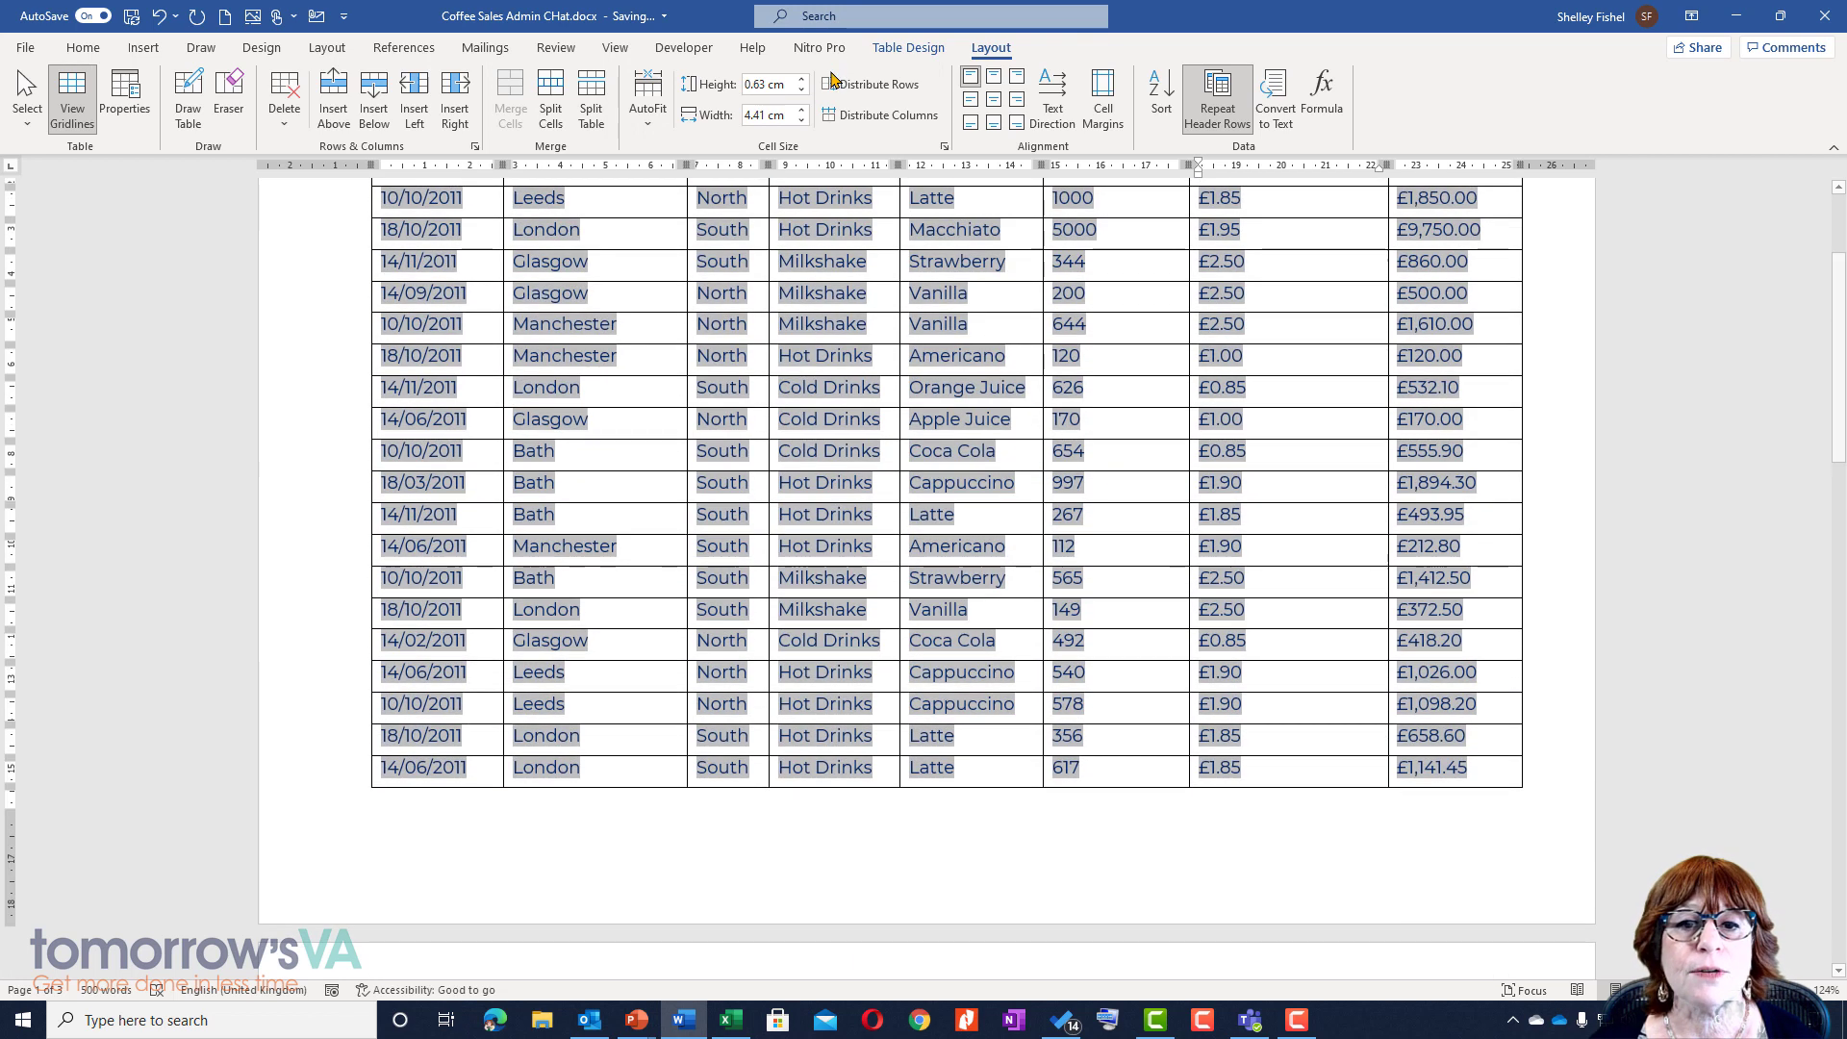
Apply the light green grid style to the sales table and check the first page break for the header row
left_click(895, 47)
left_click(755, 106)
scroll(1121, 419, "down", 6)
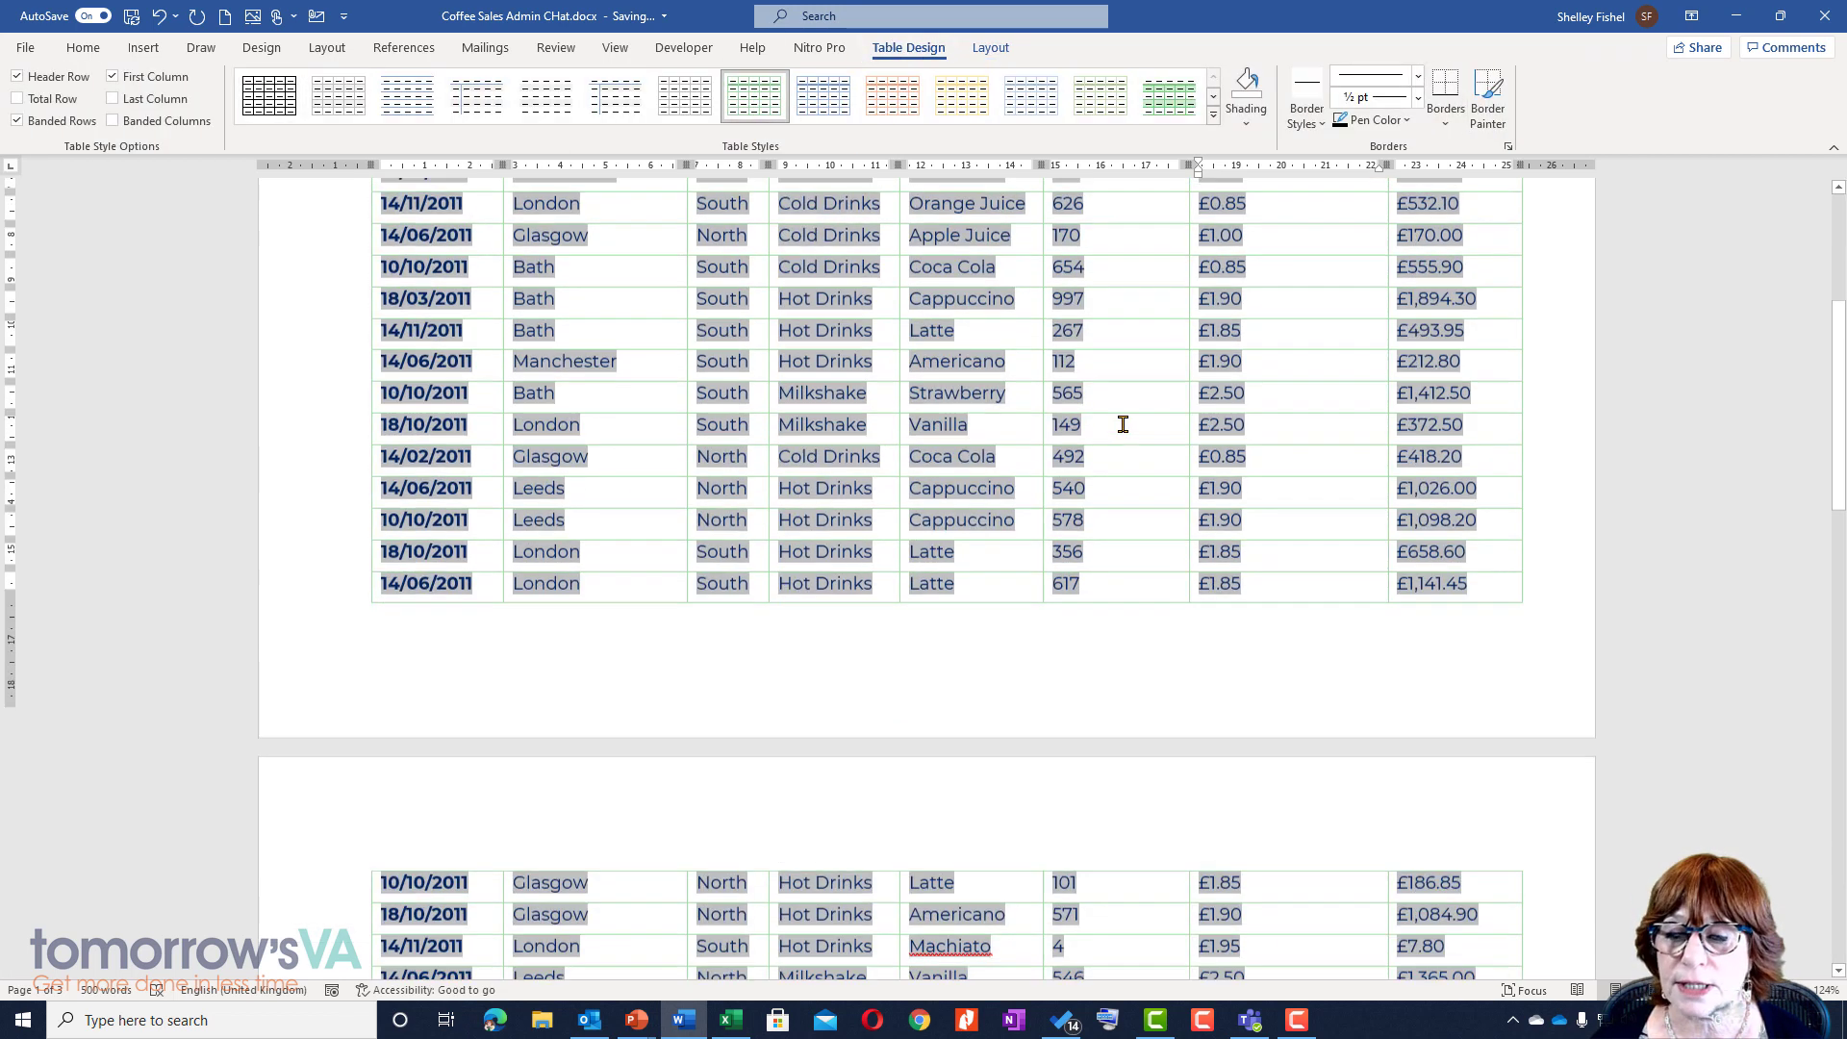
scroll(1116, 419, "up", 9)
scroll(1096, 415, "up", 2)
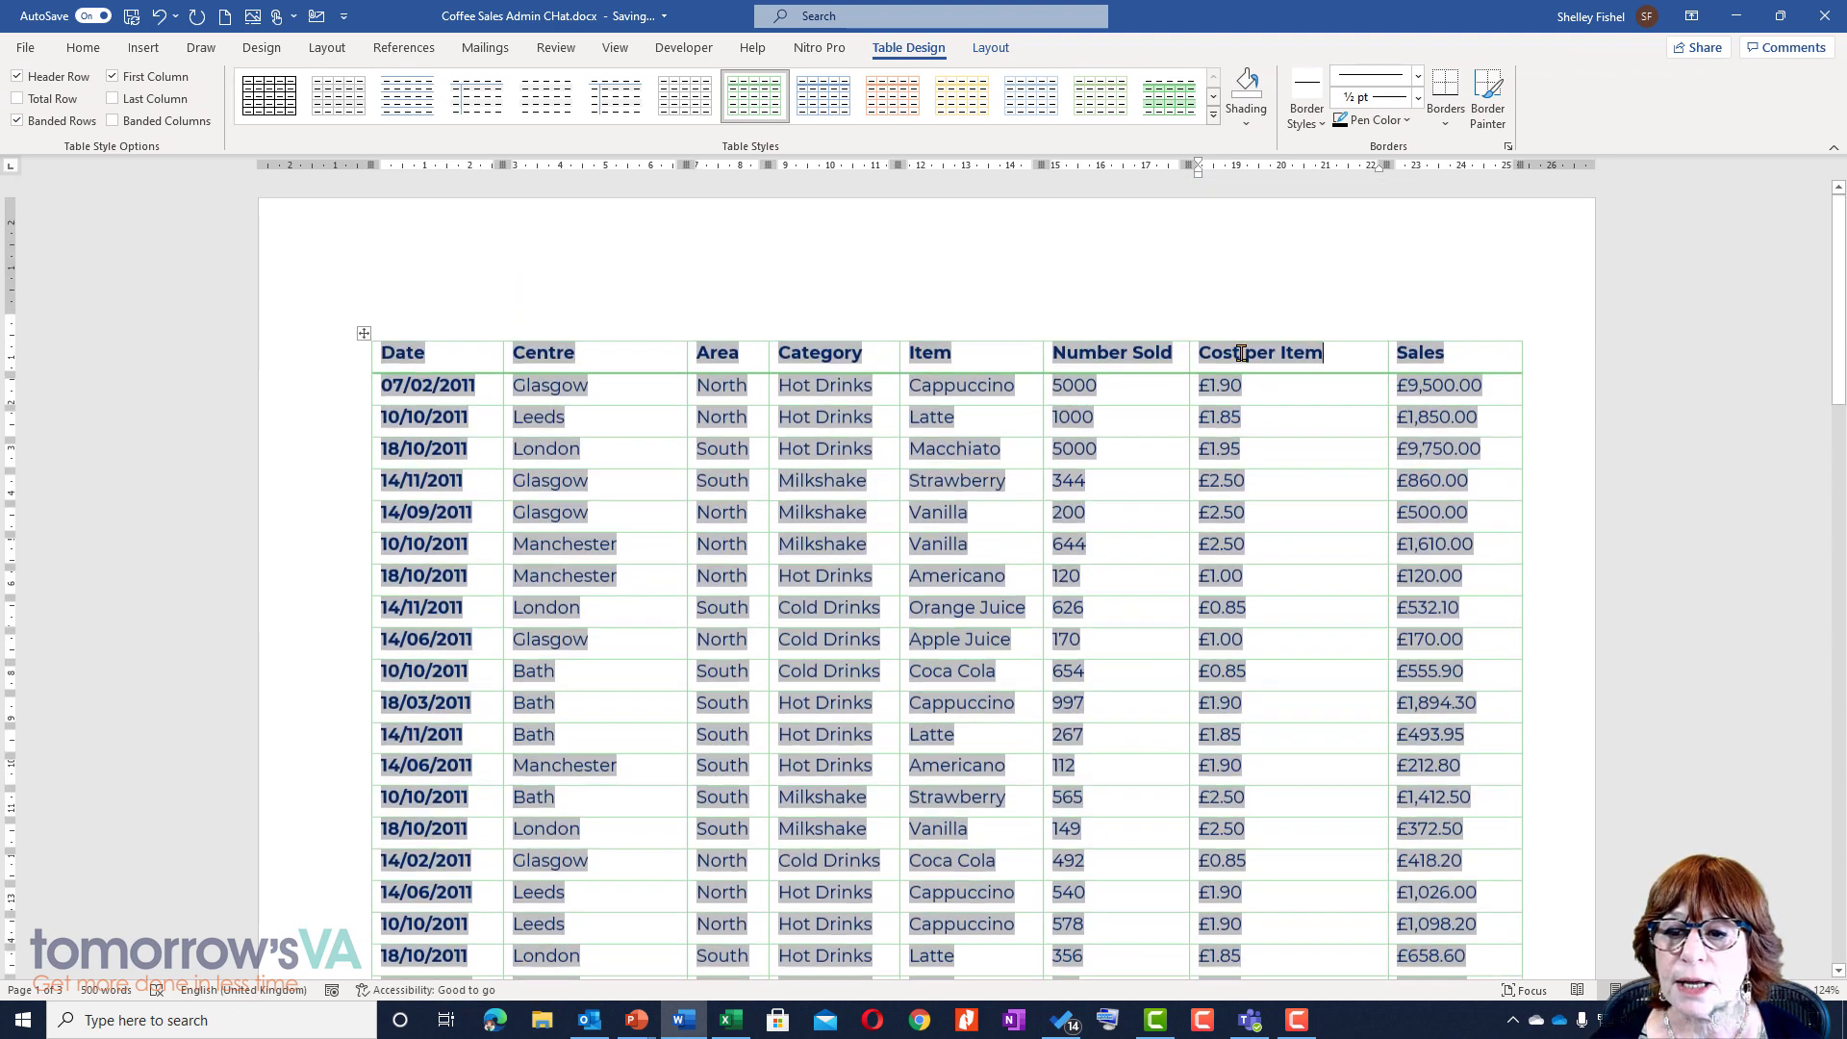
Set the header row to repeat again and check the top of the table on pages 2 and 3
left_click(996, 48)
left_click(1235, 113)
scroll(1276, 738, "down", 7)
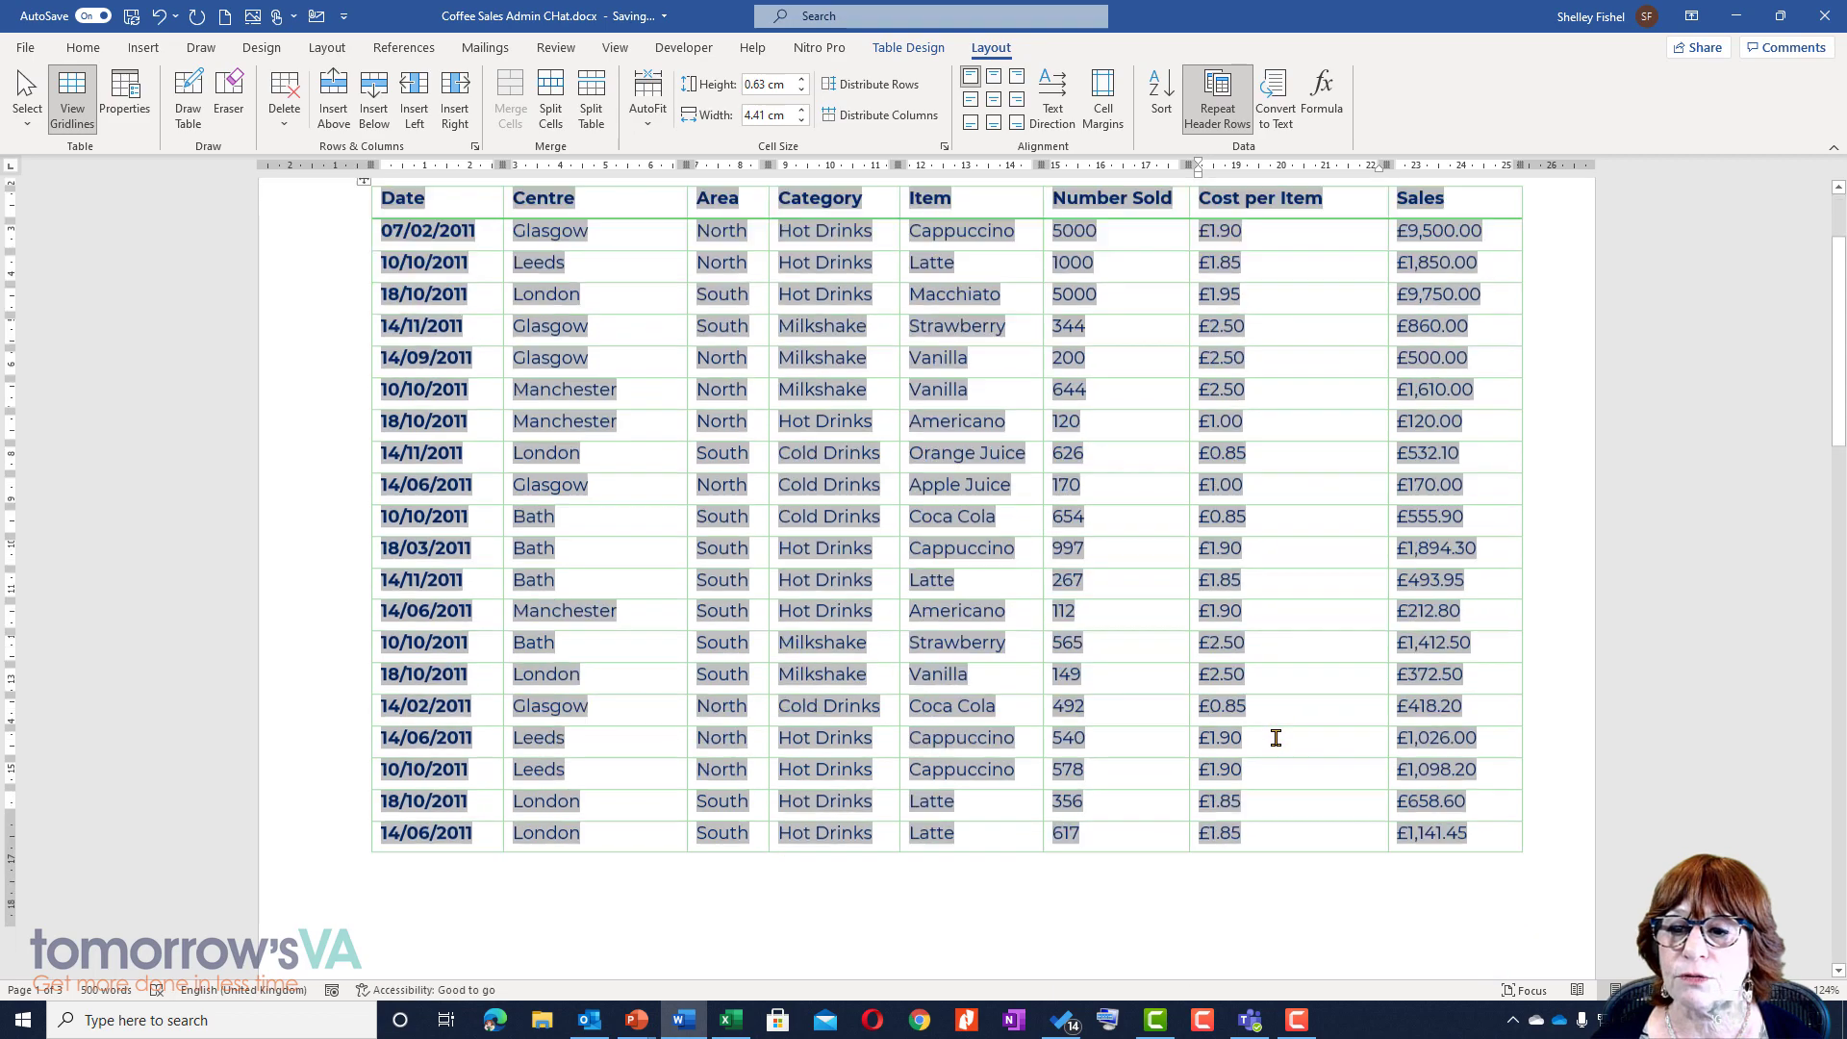
scroll(1276, 738, "down", 8)
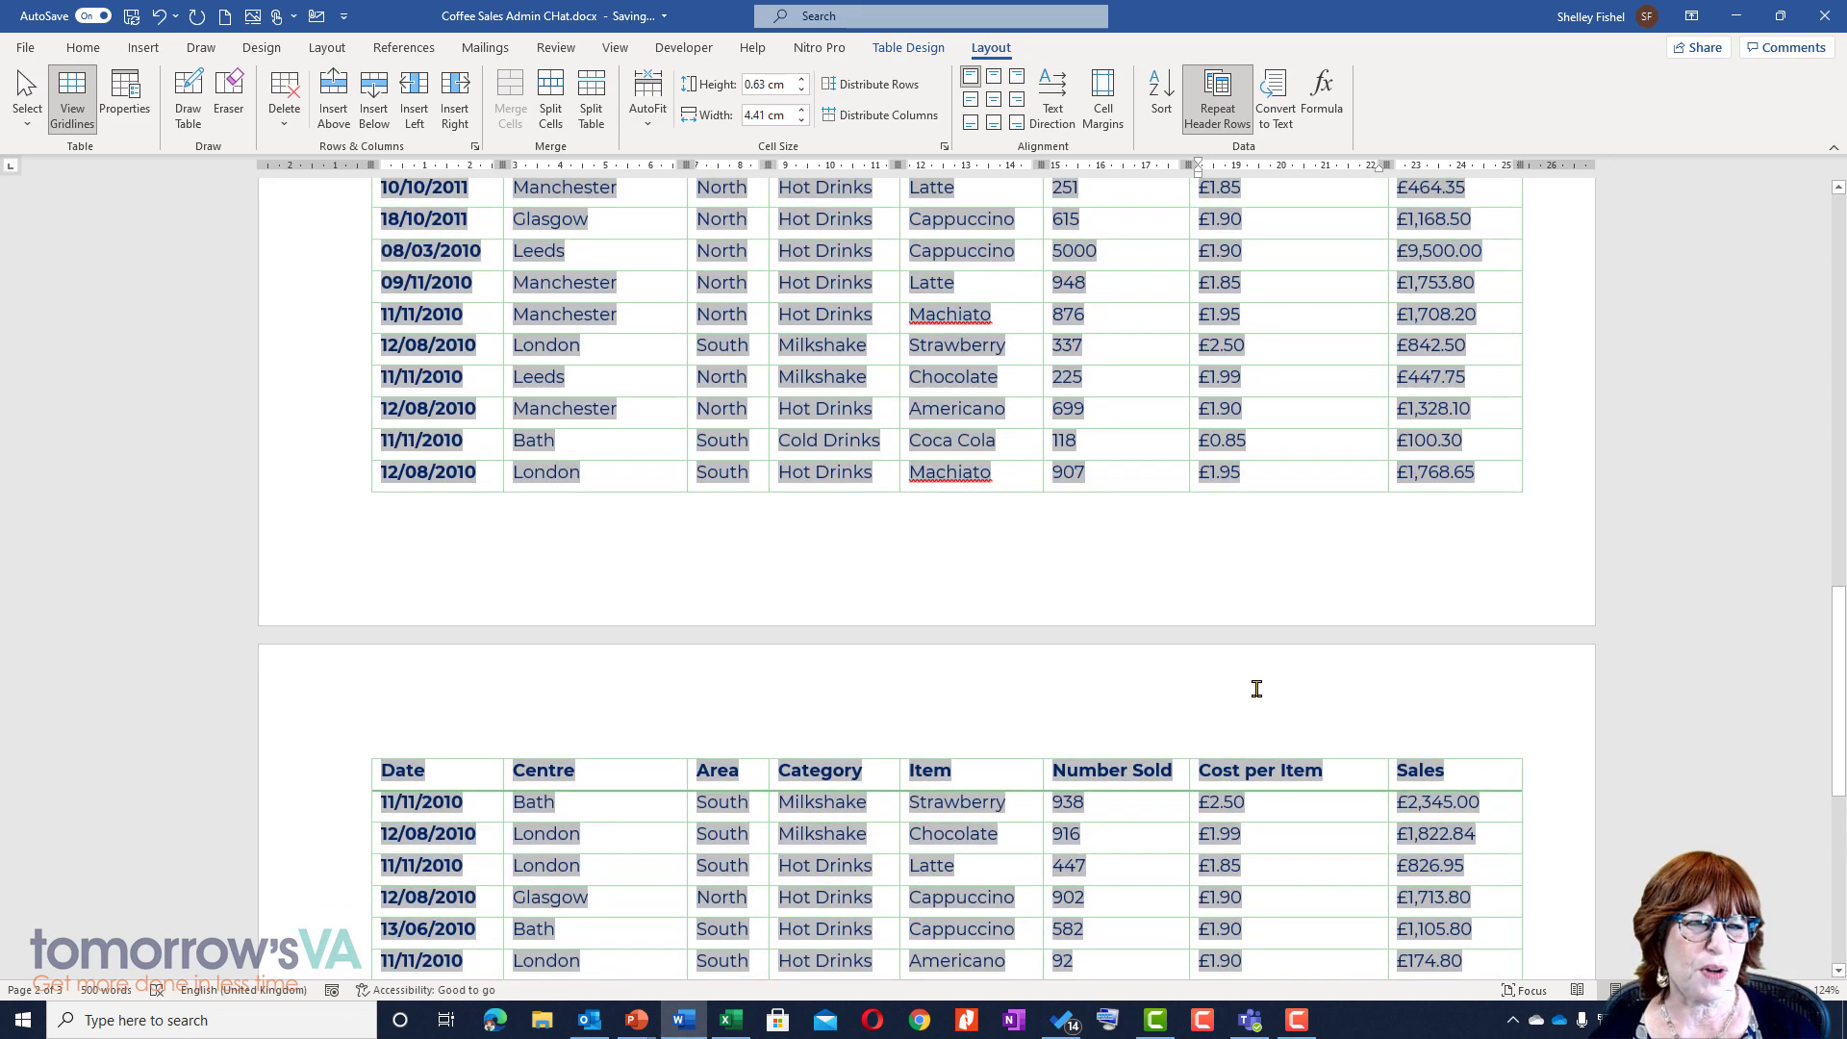
scroll(1256, 689, "up", 7)
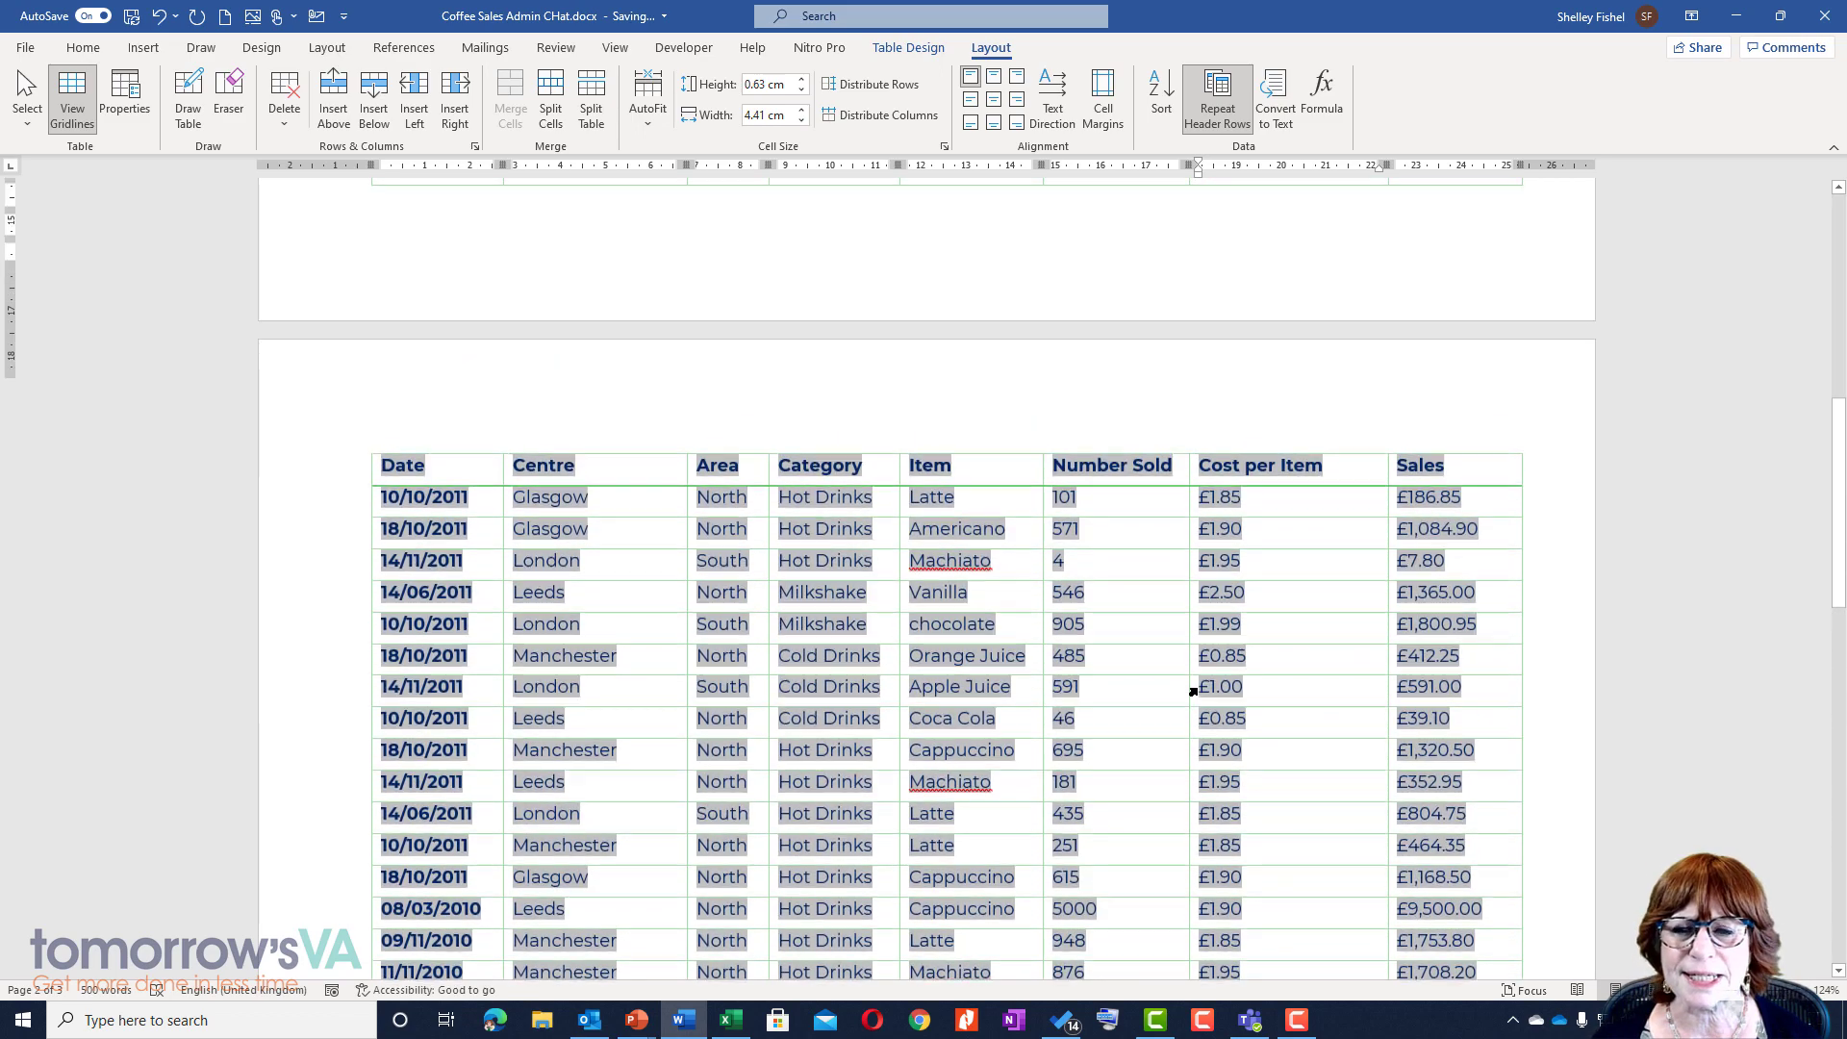
scroll(1374, 748, "up", 8)
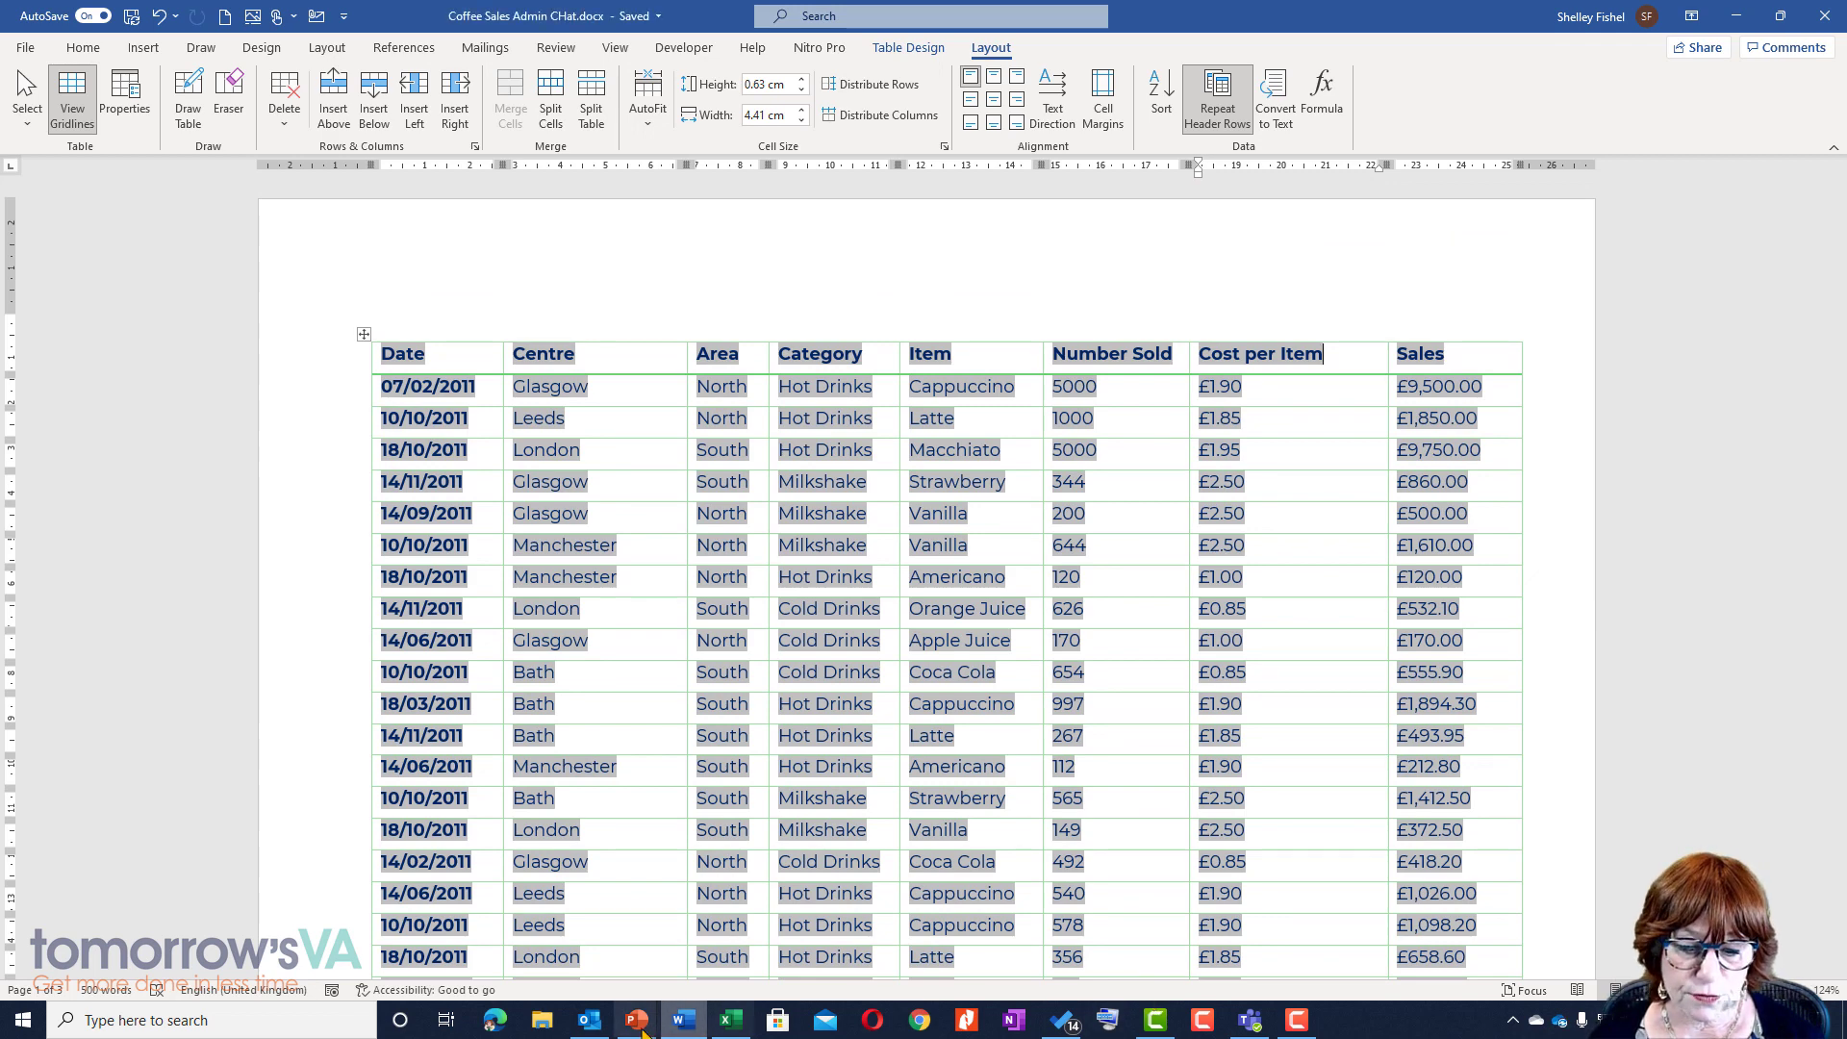
Switch to the Wine Demo workbook in Excel, copy the whole coffee sales data range and return to Word
left_click(740, 1017)
left_click(536, 628)
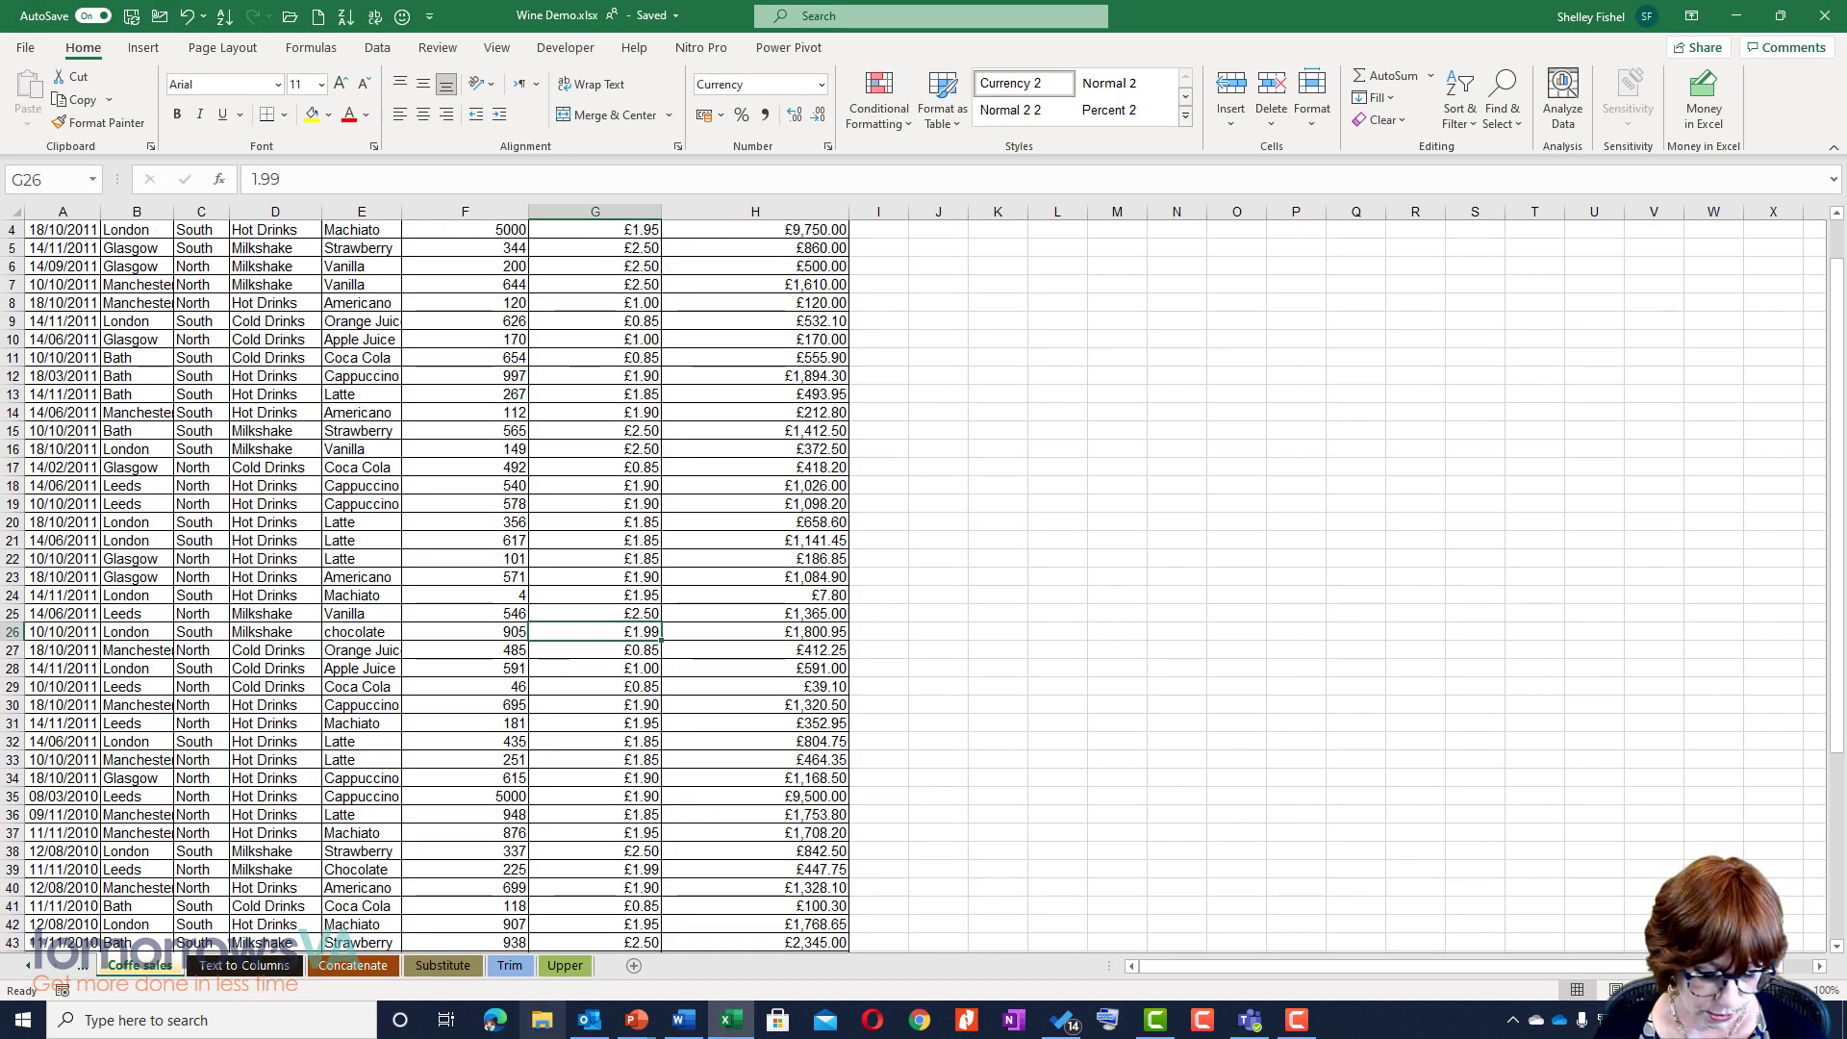
key("ctrl+a")
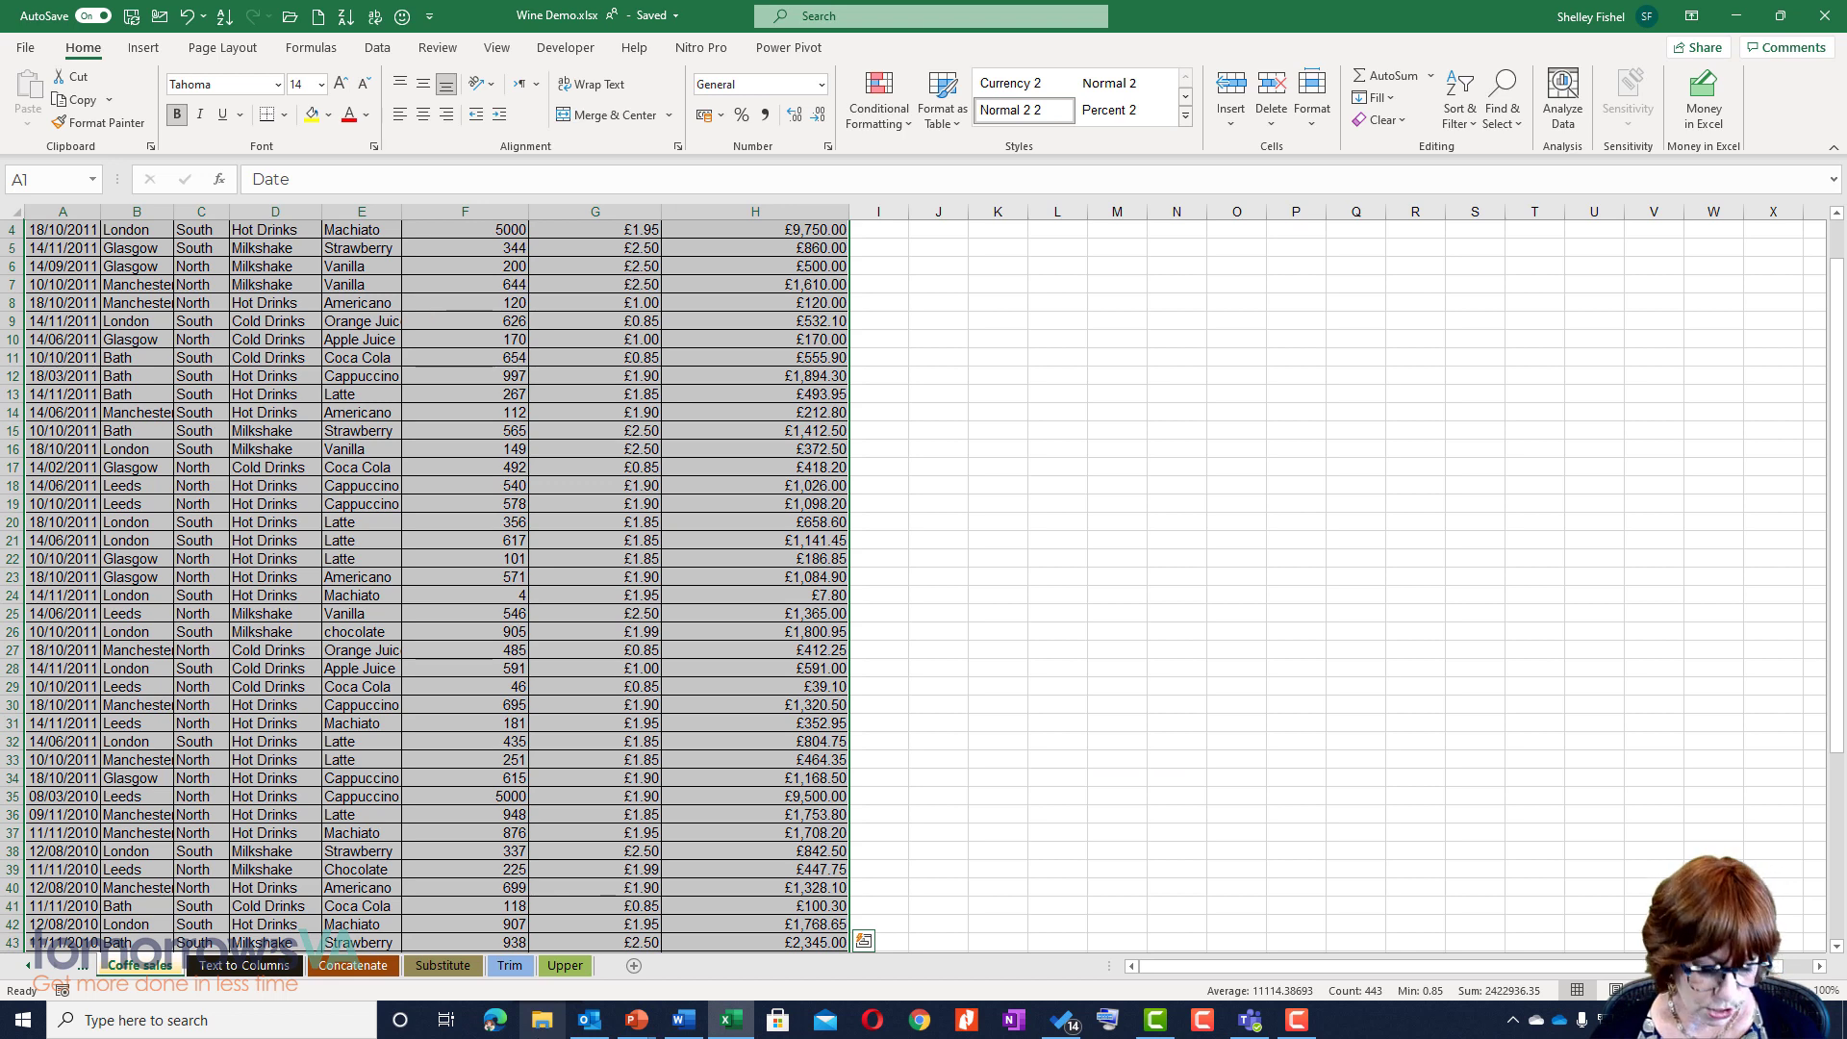
key("ctrl+c")
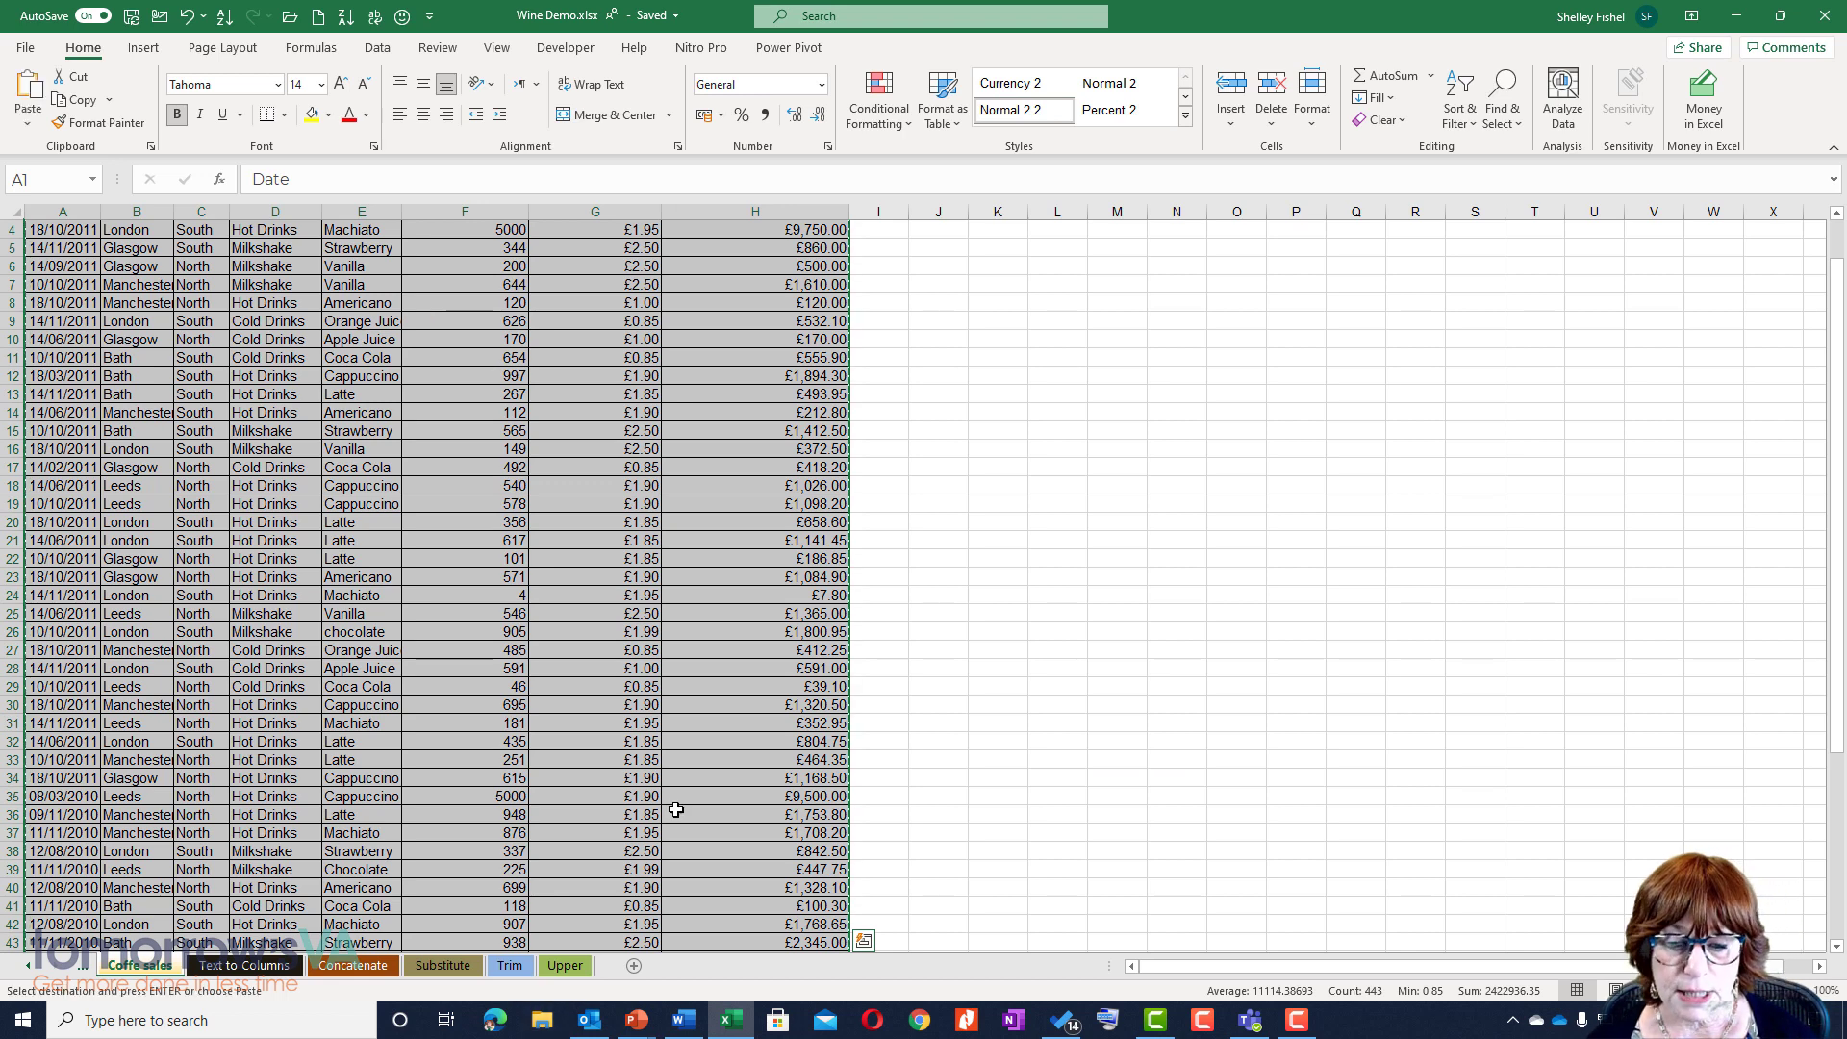
left_click(684, 1019)
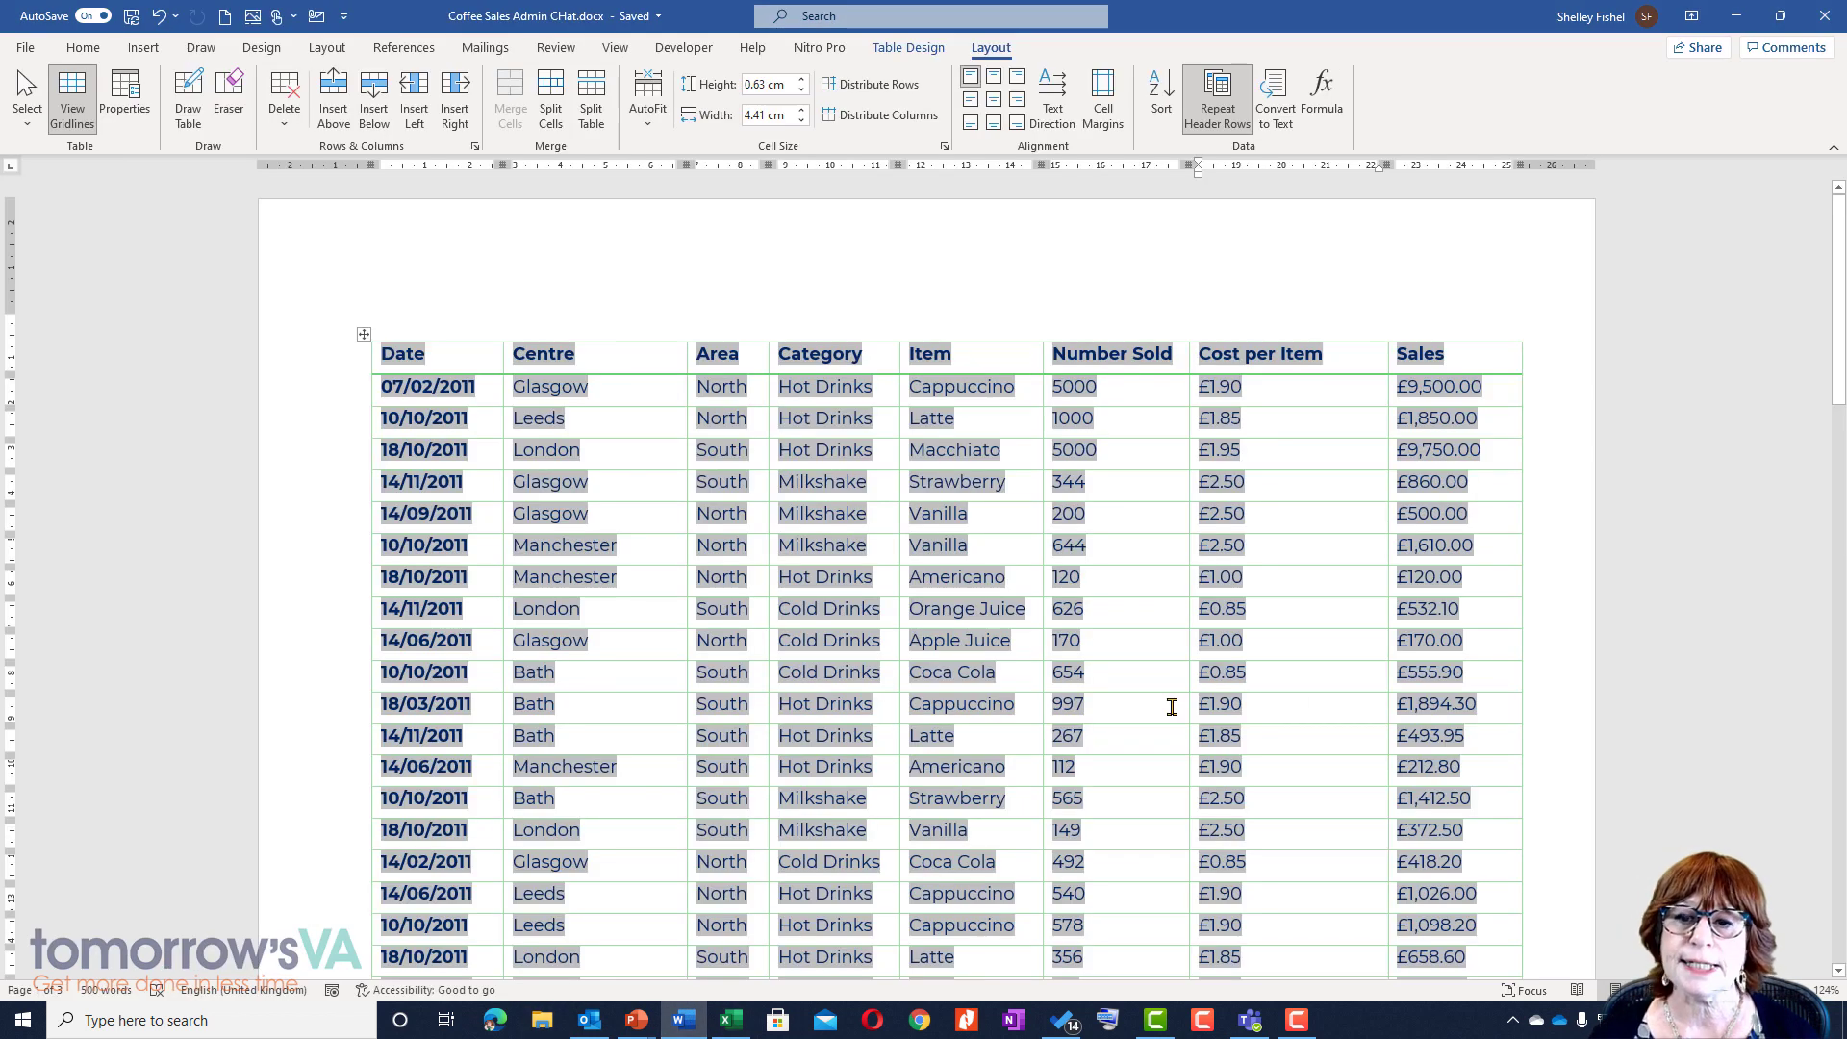
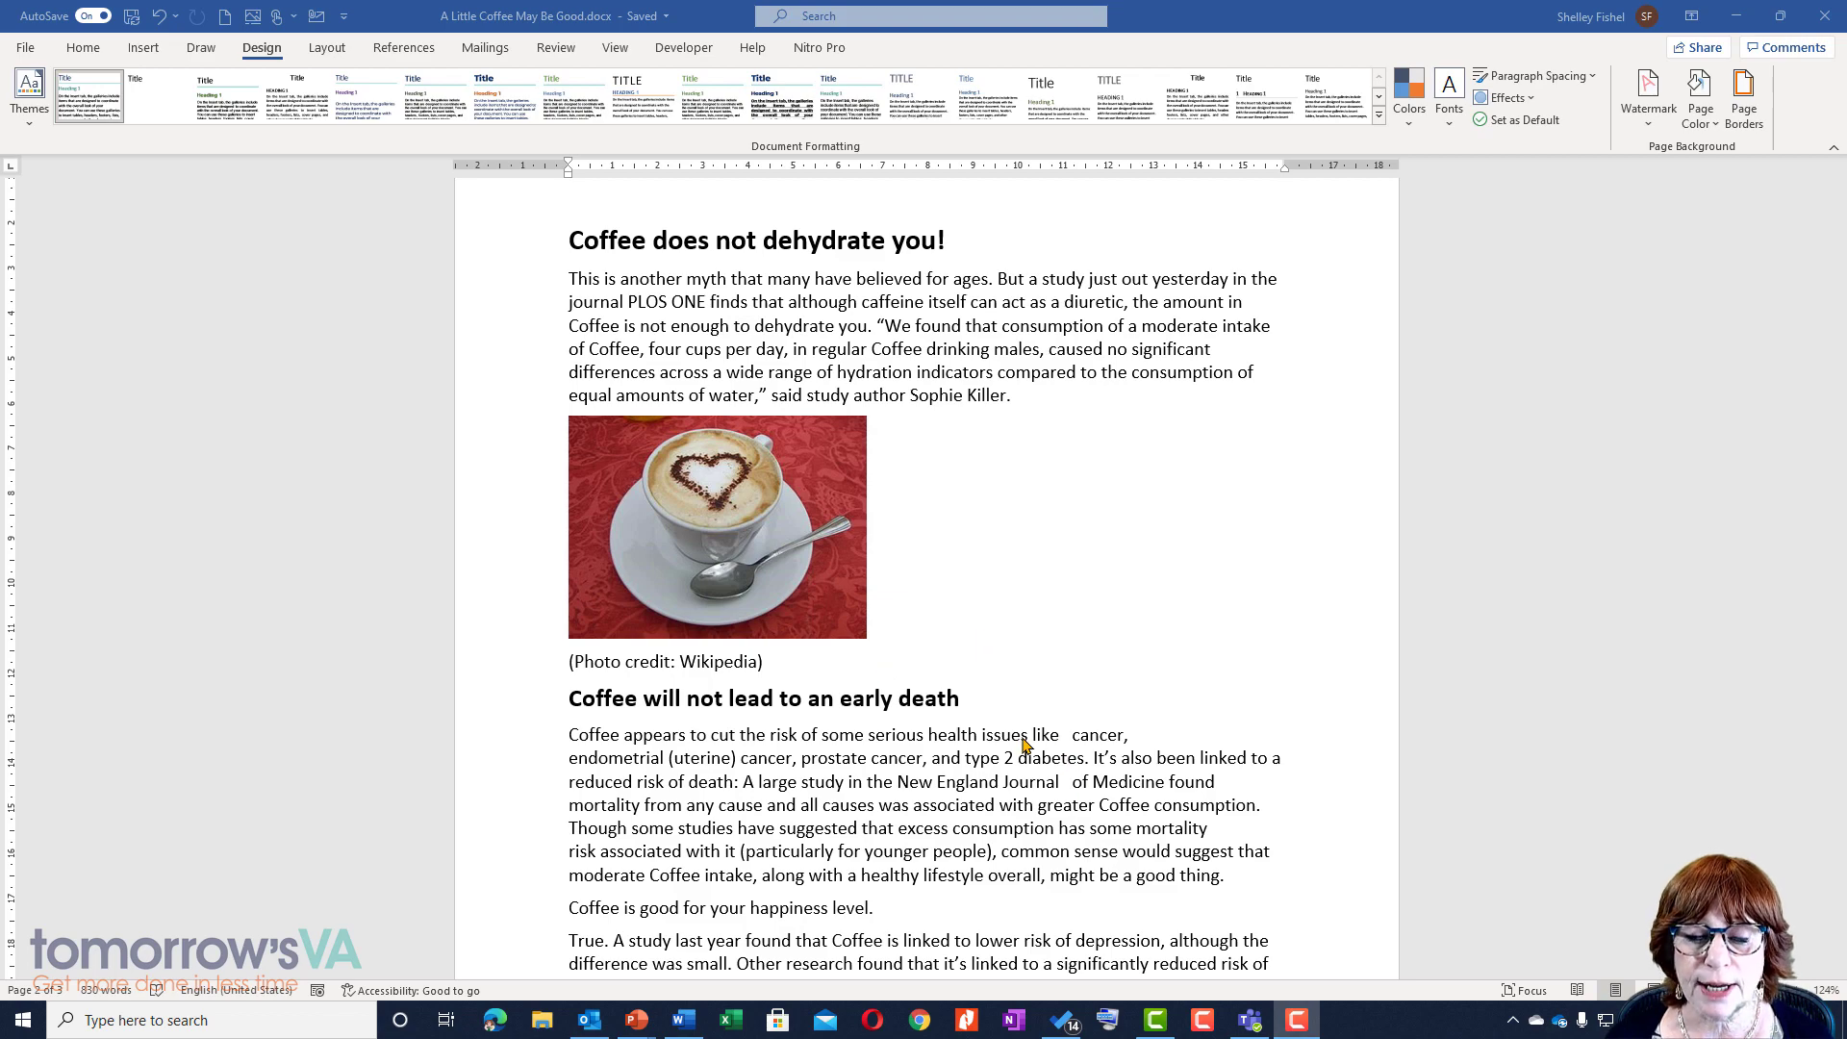
Look through the coffee article, add the CONFIDENTIAL 1 diagonal watermark and check it on the first two pages
scroll(990, 742, "down", 20)
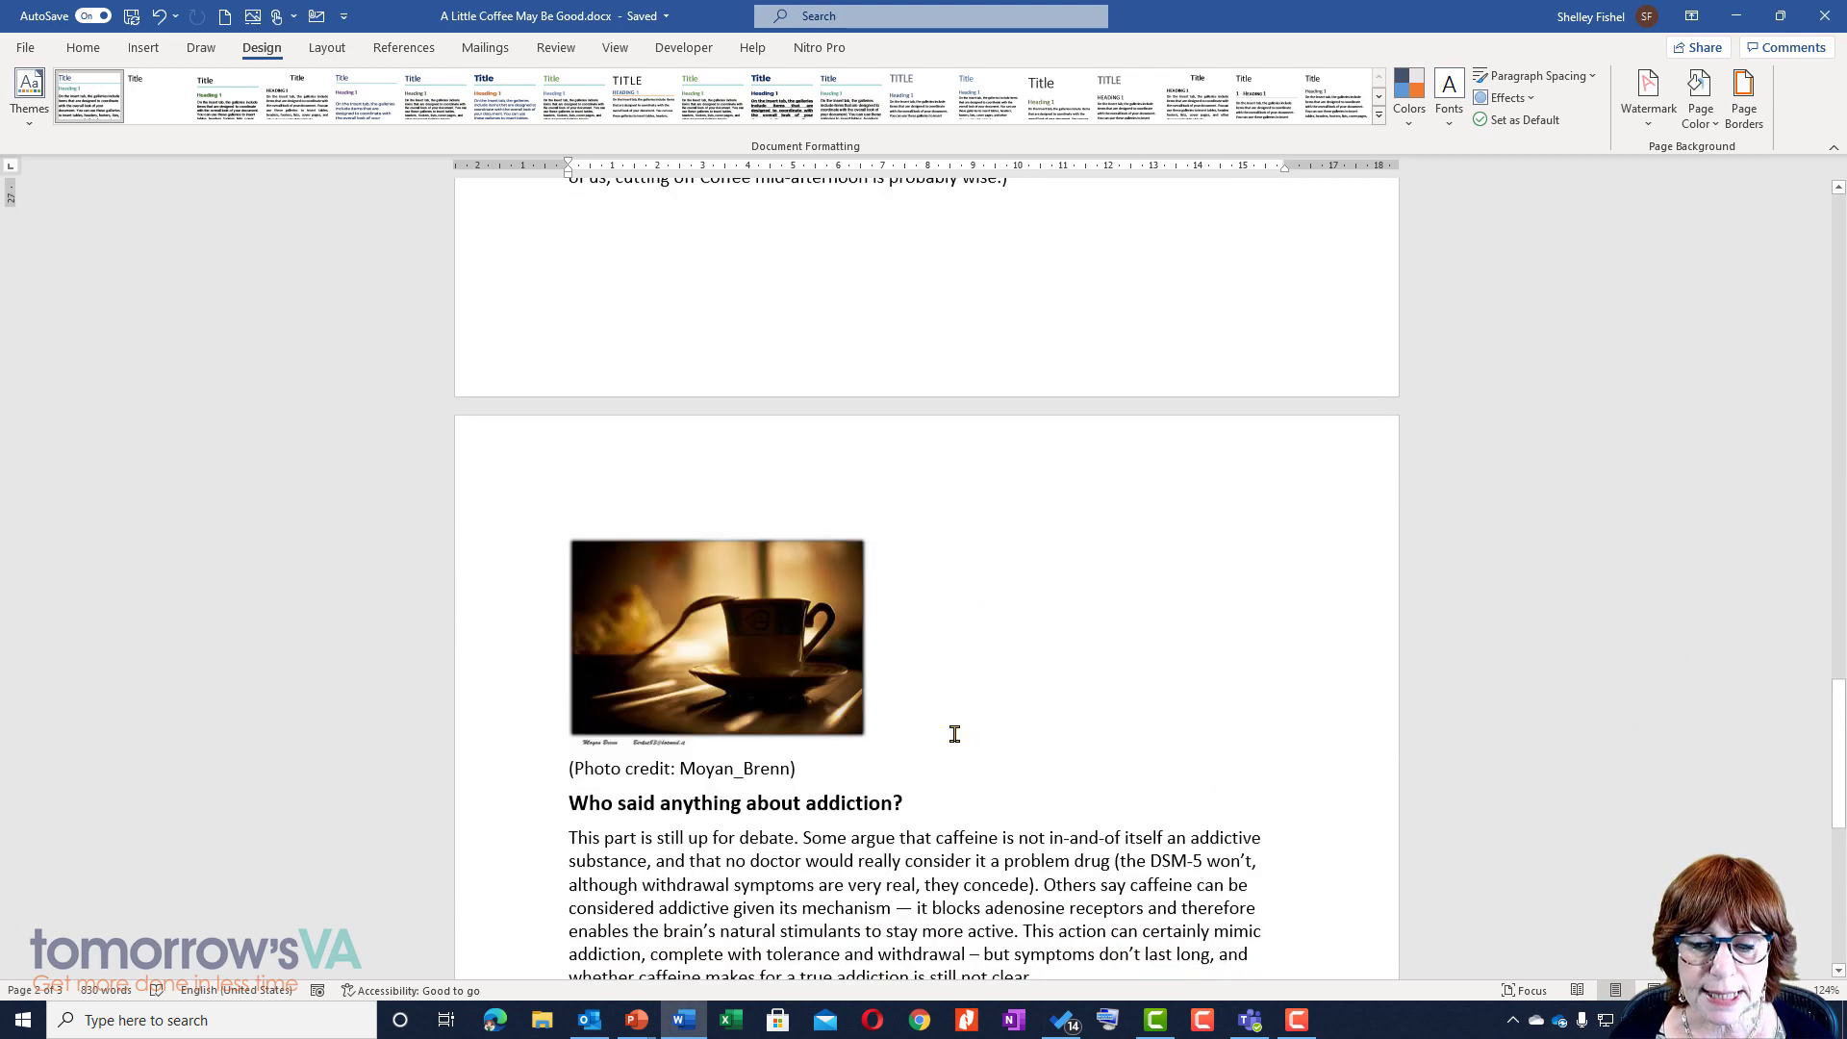
scroll(952, 734, "down", 3)
scroll(957, 743, "up", 12)
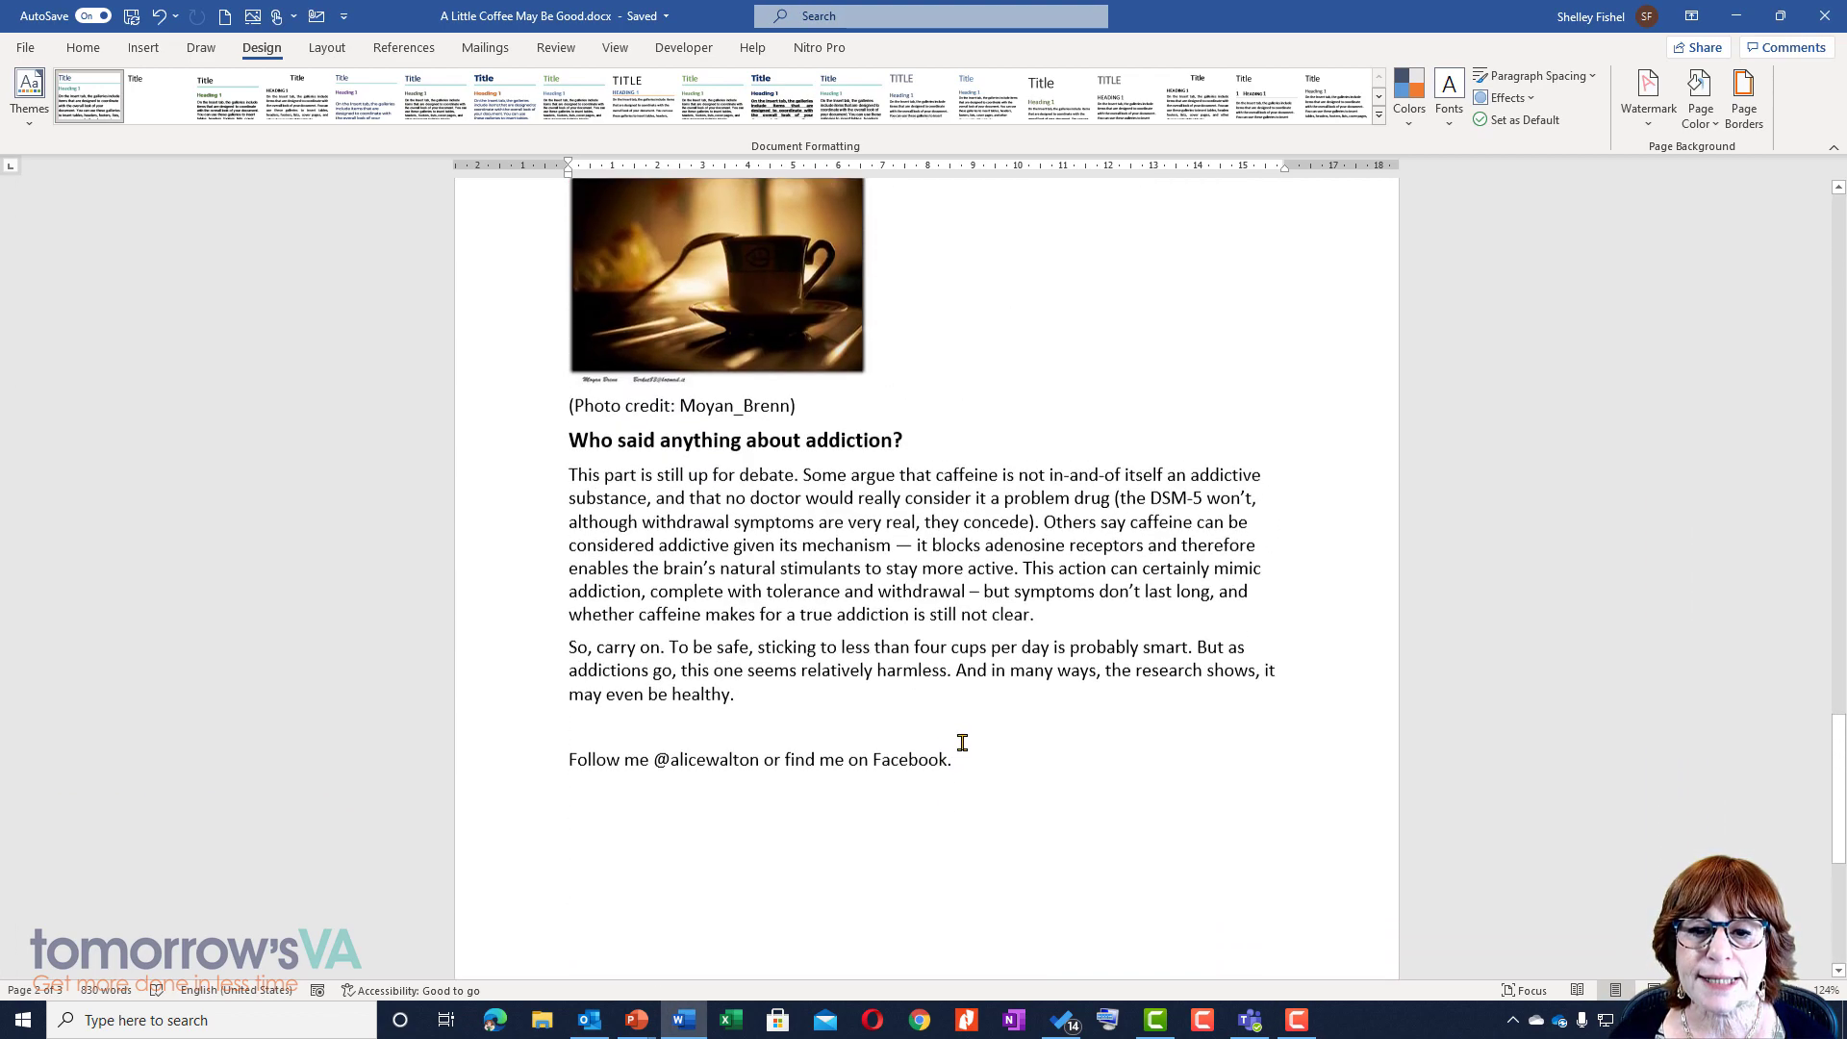
scroll(922, 755, "up", 20)
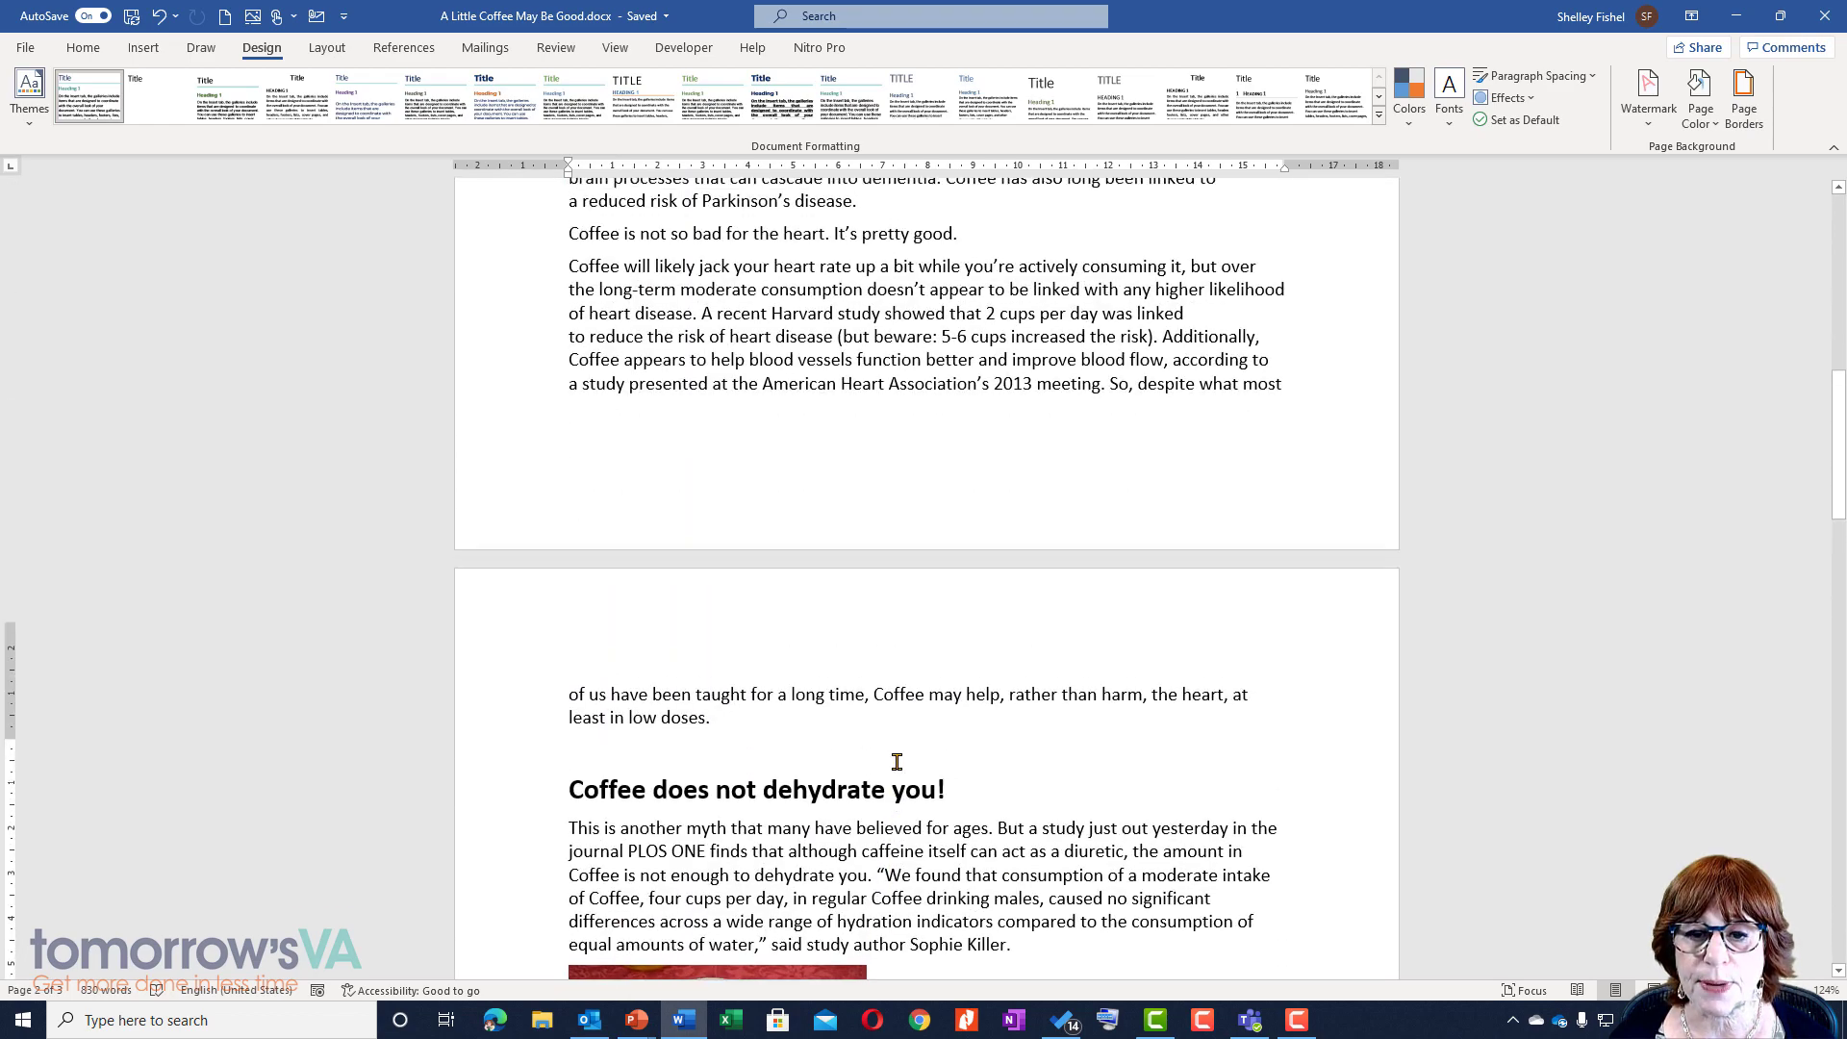
scroll(914, 764, "up", 5)
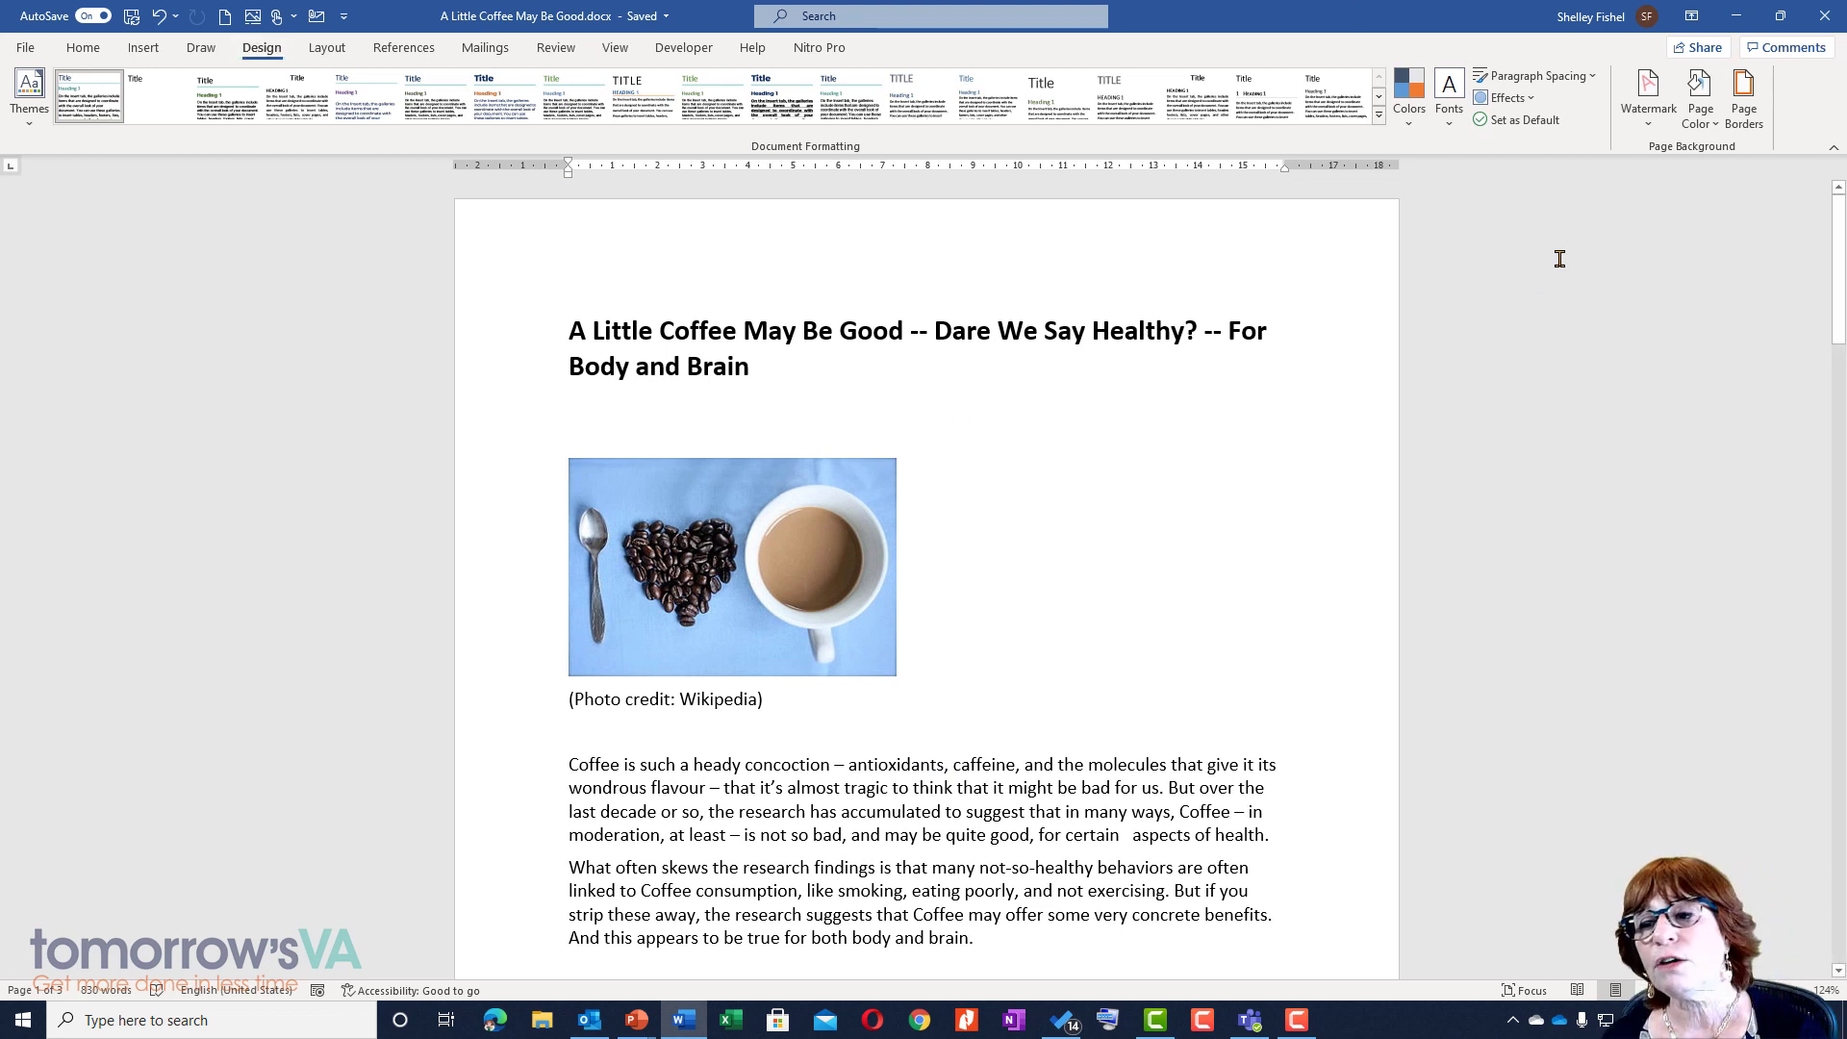
left_click(1644, 127)
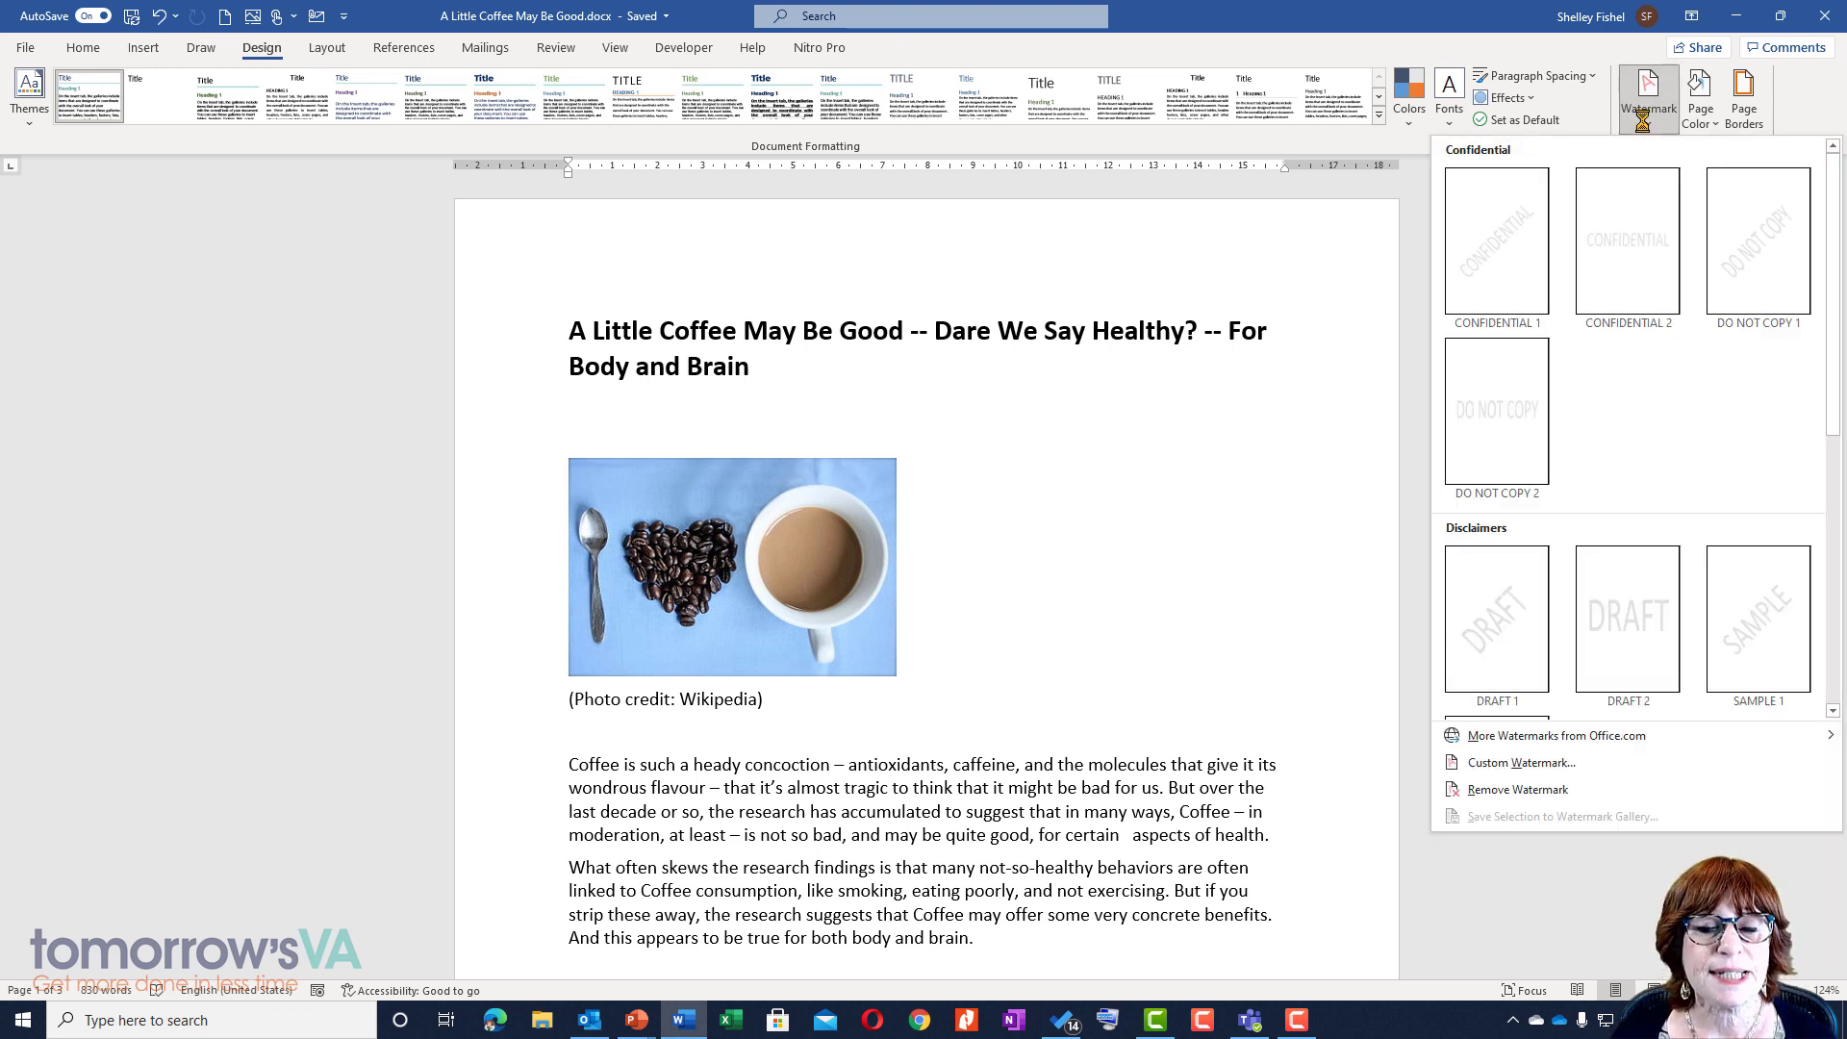
left_click(1506, 277)
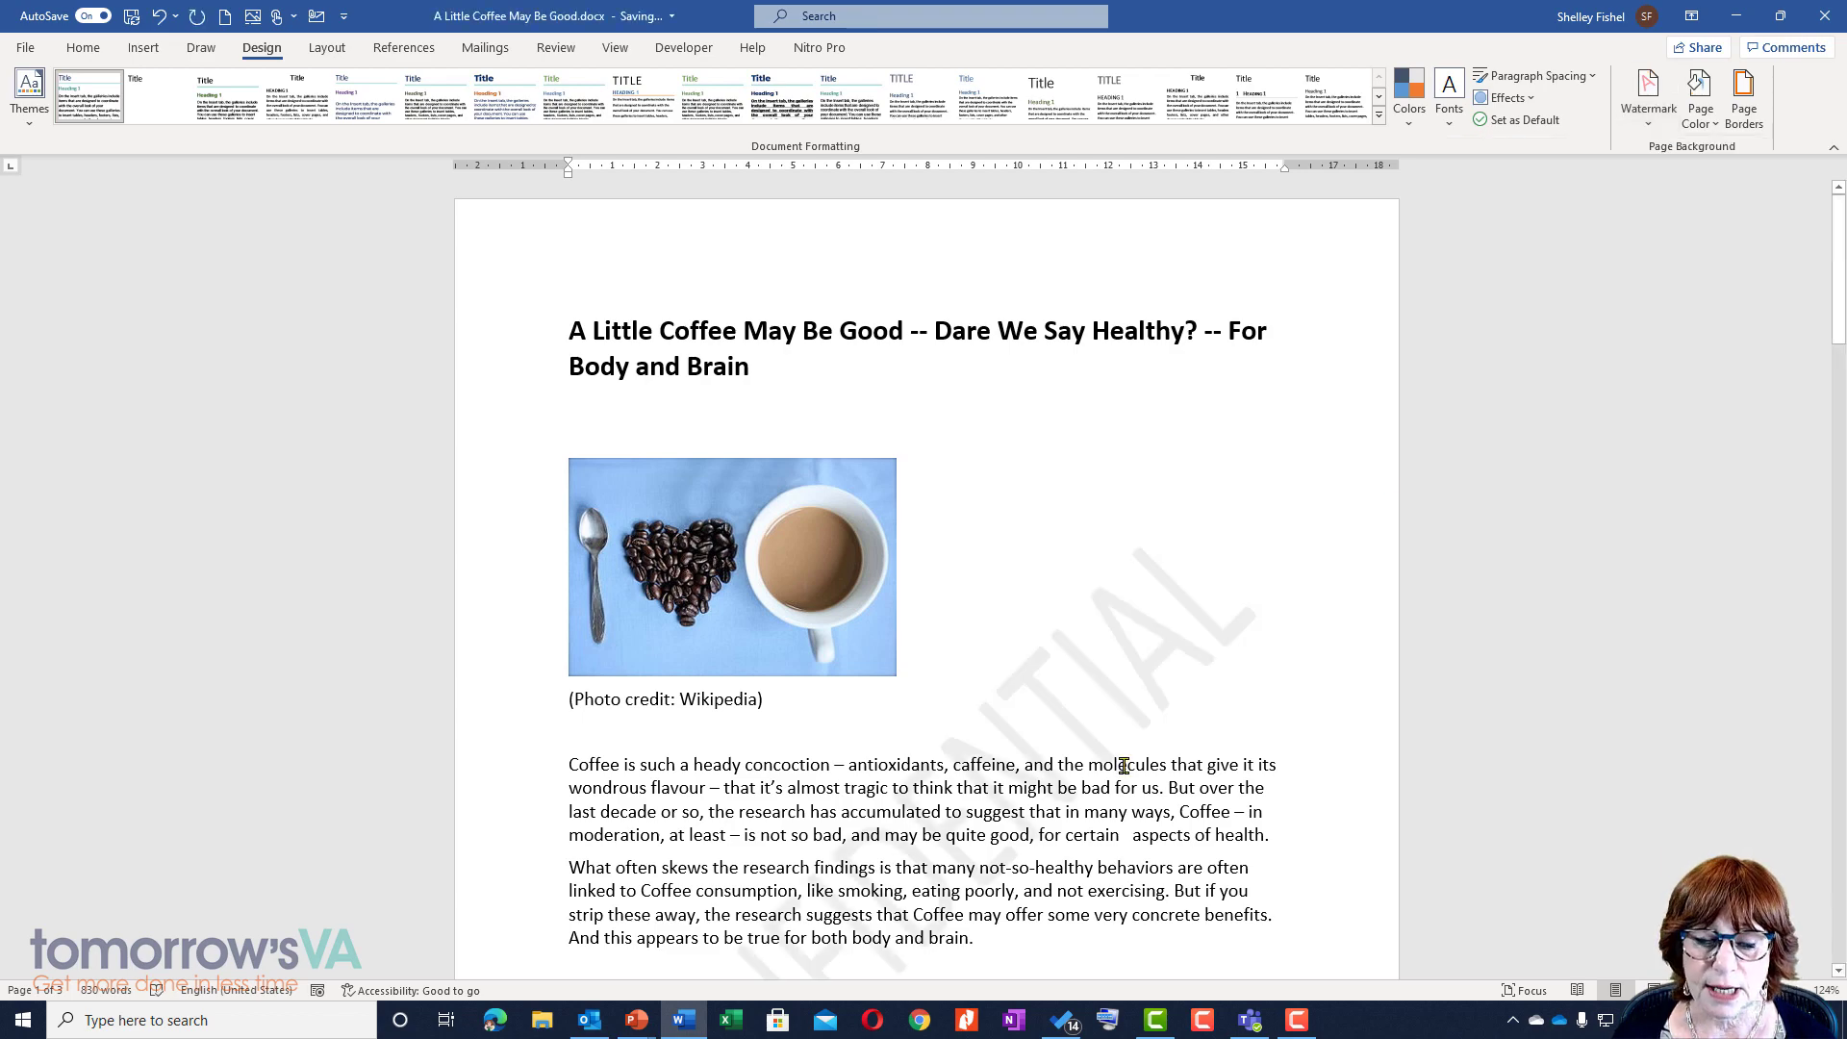
scroll(1118, 760, "down", 7)
scroll(1119, 765, "down", 10)
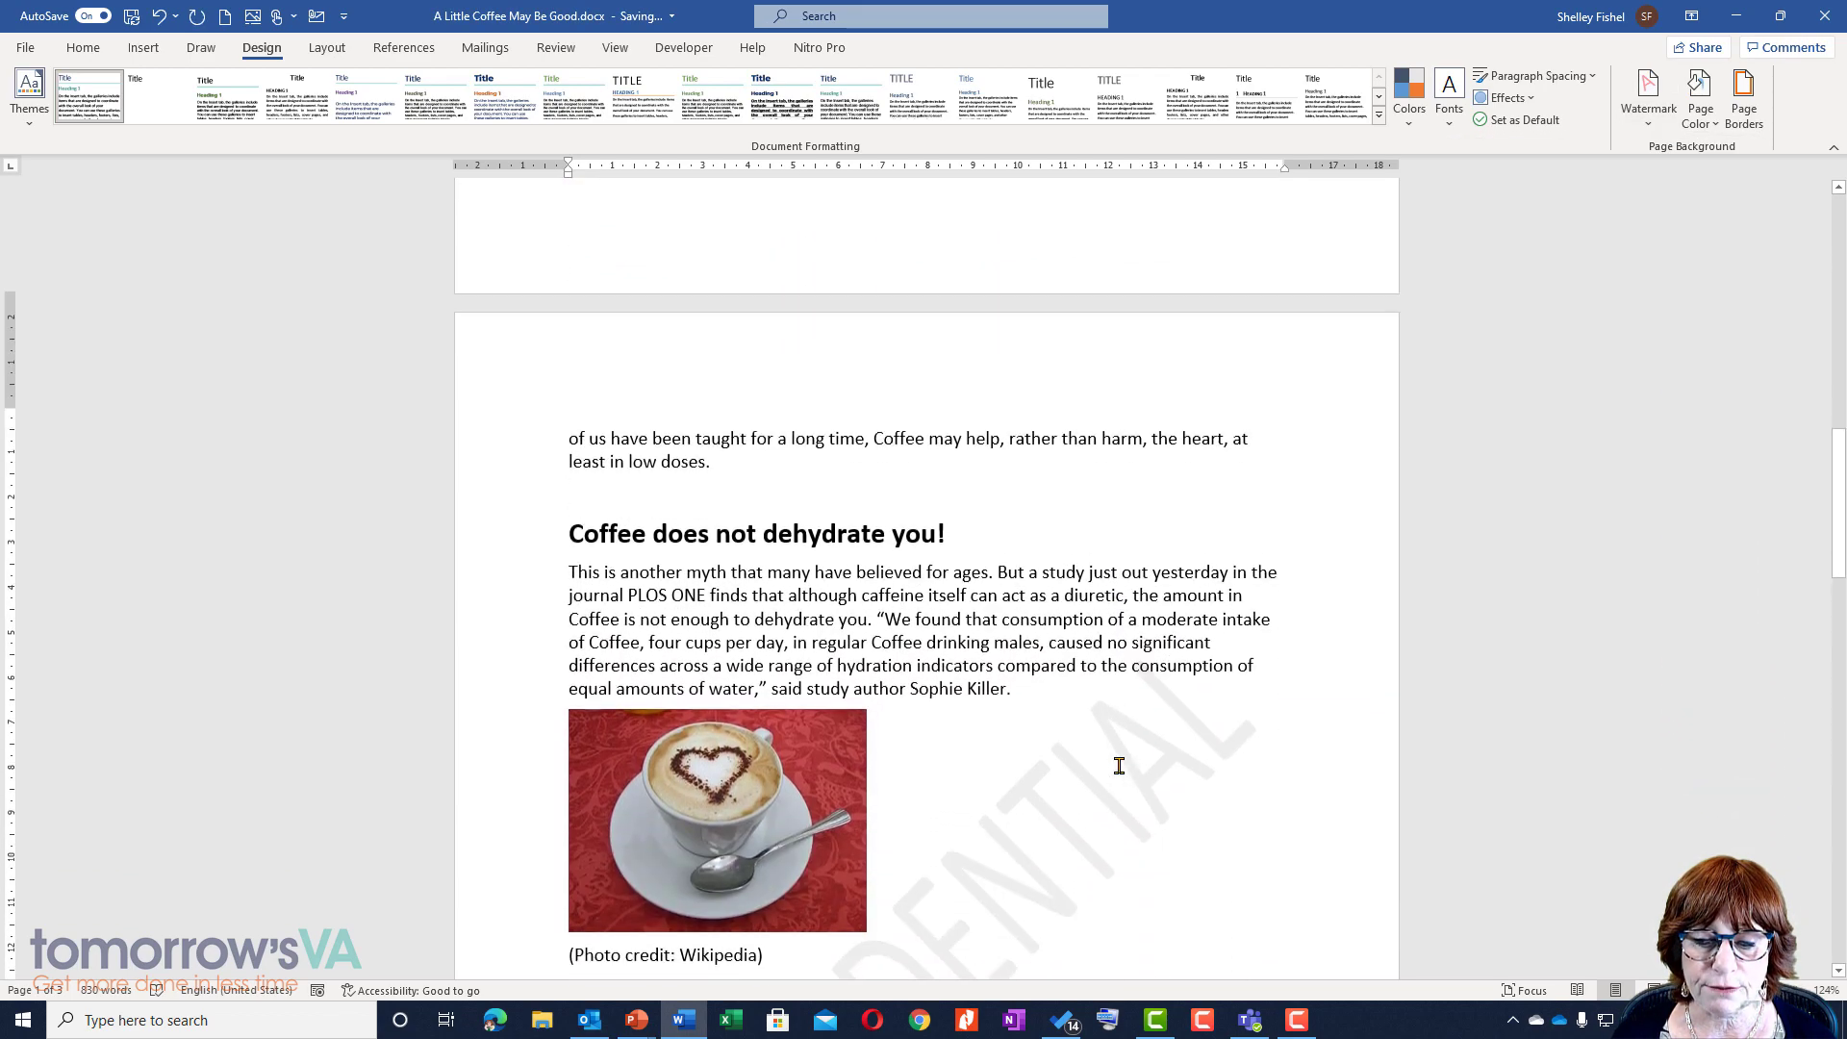
scroll(1116, 764, "up", 6)
scroll(1123, 769, "up", 9)
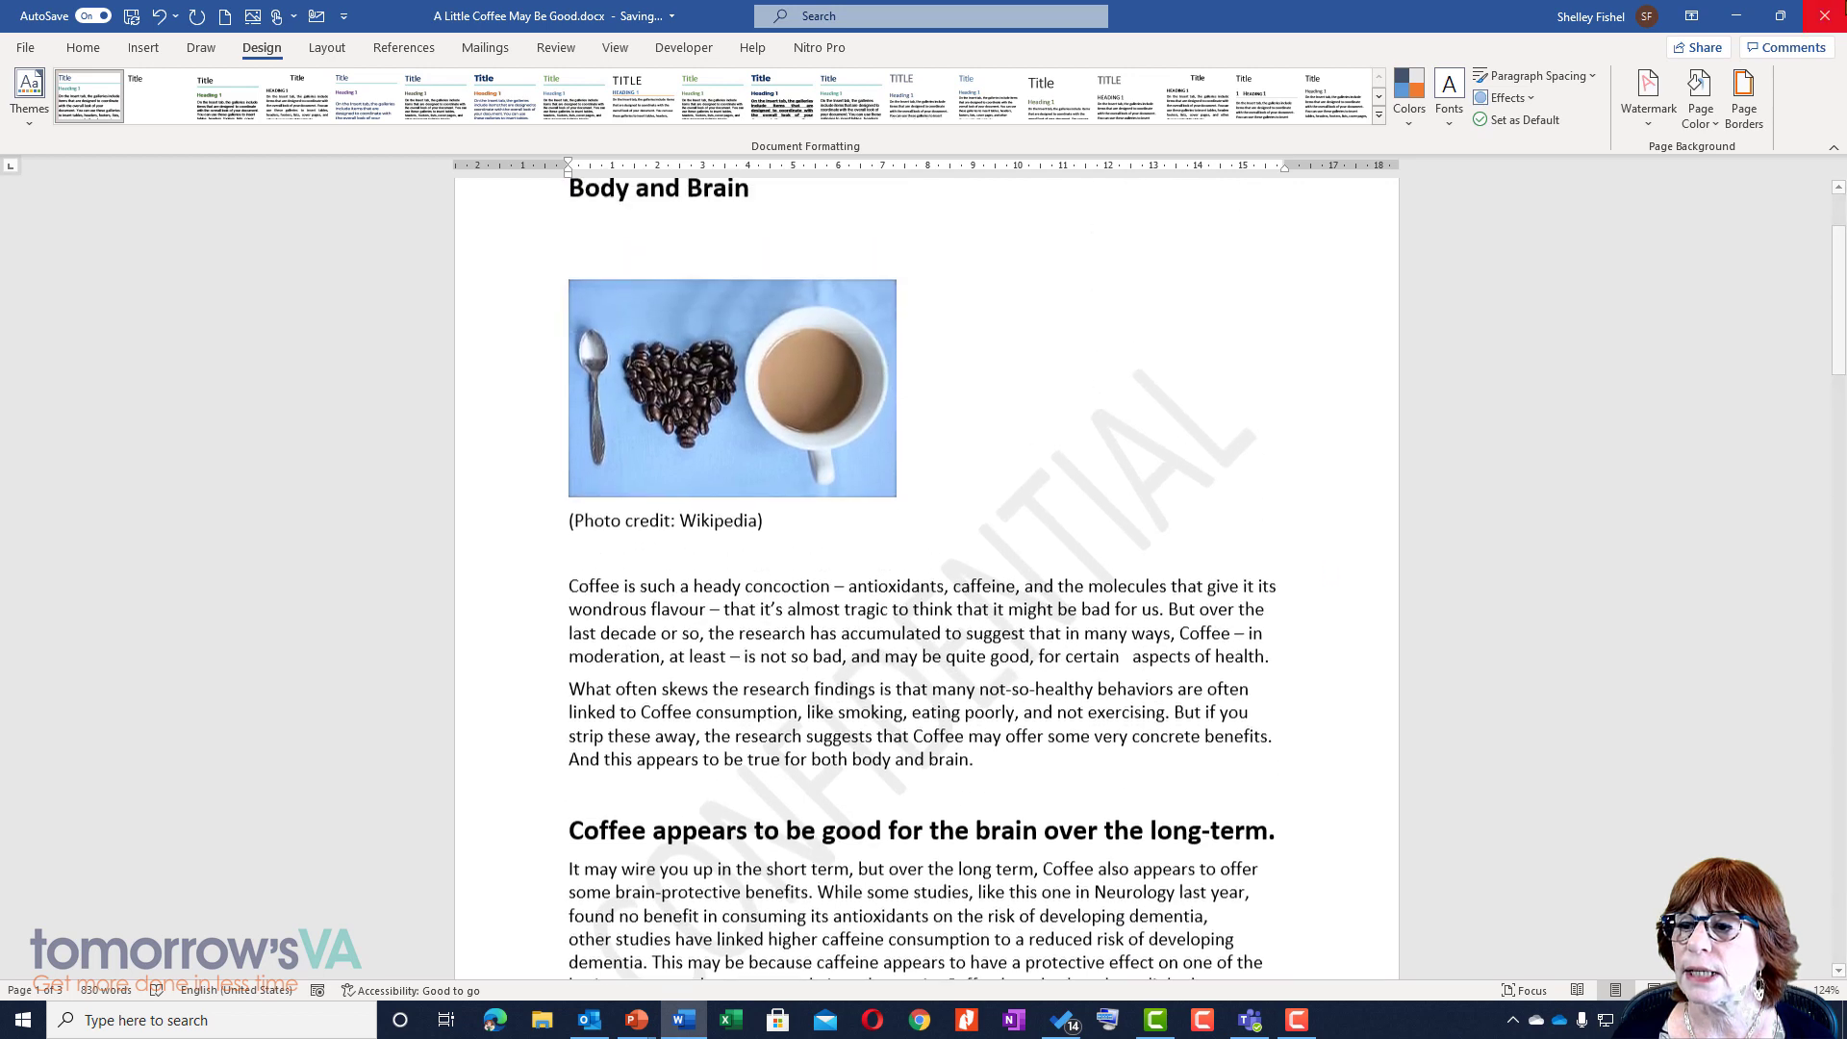
Try the CONFIDENTIAL 2 watermark on the article and replace it with DO NOT COPY 1
left_click(1632, 130)
left_click(1616, 249)
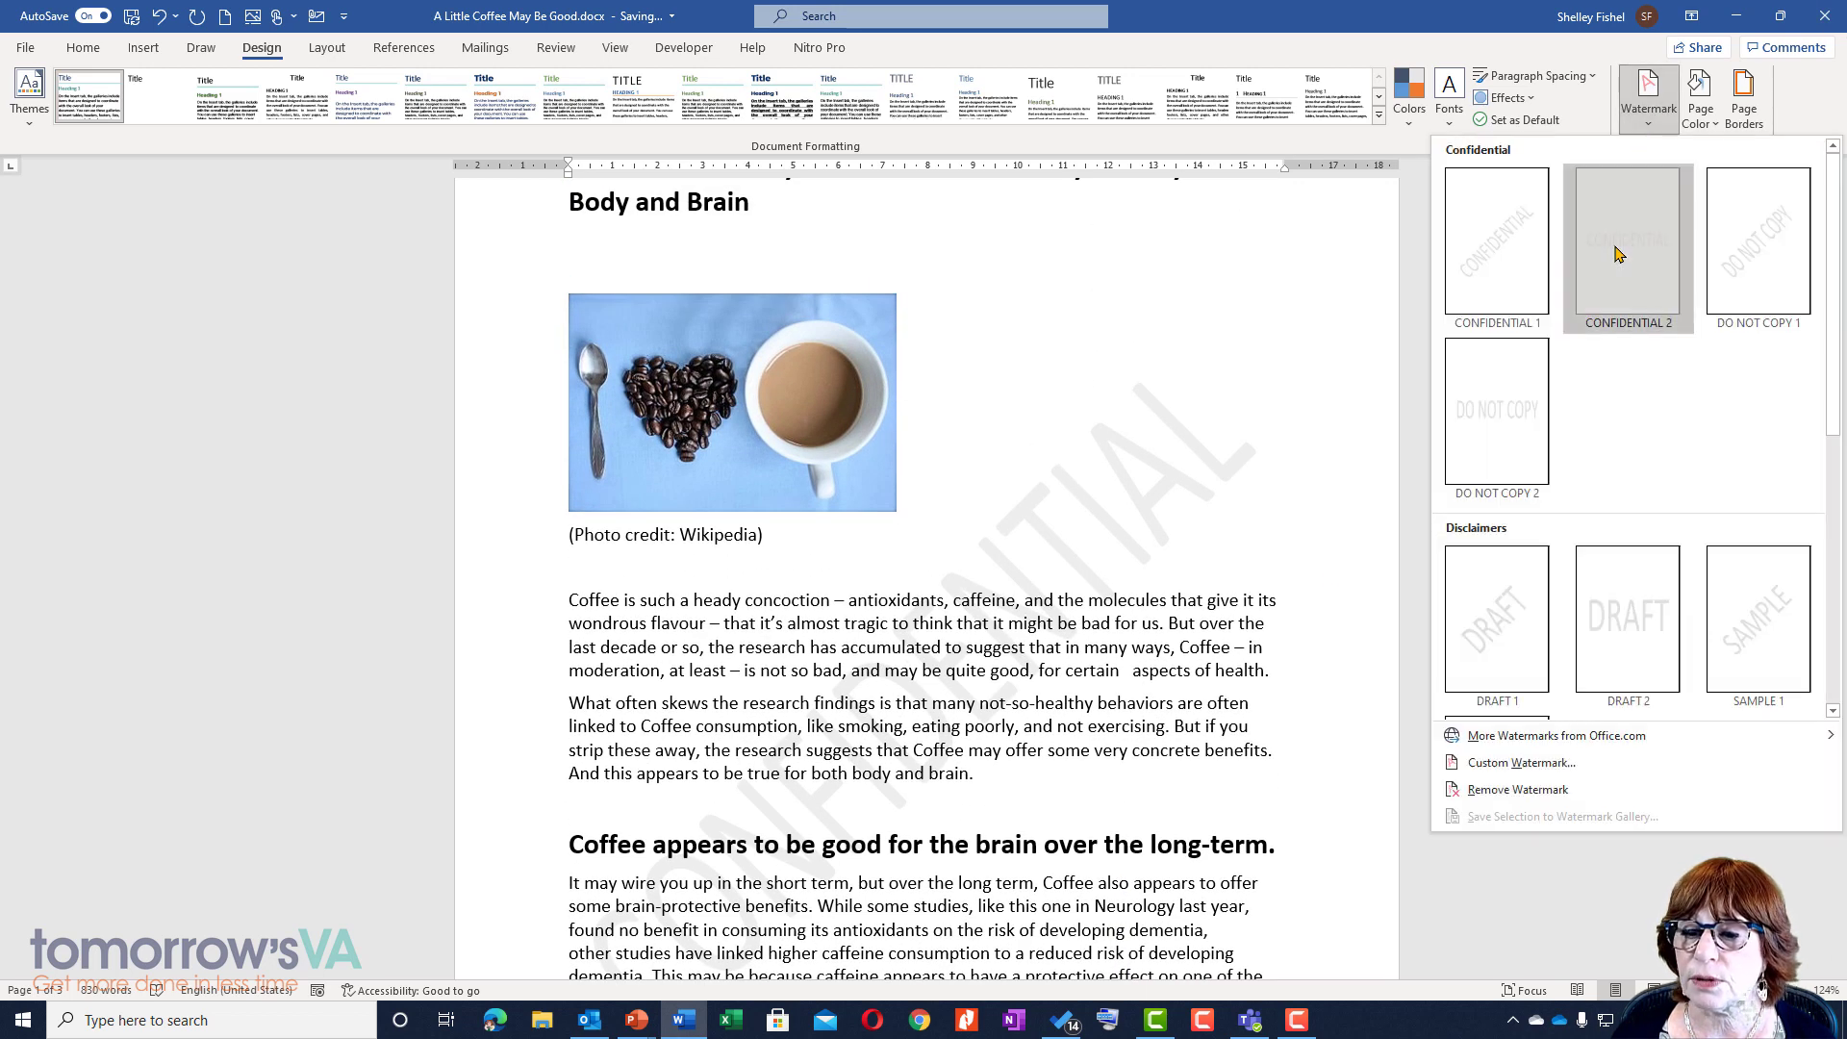
left_click(1646, 115)
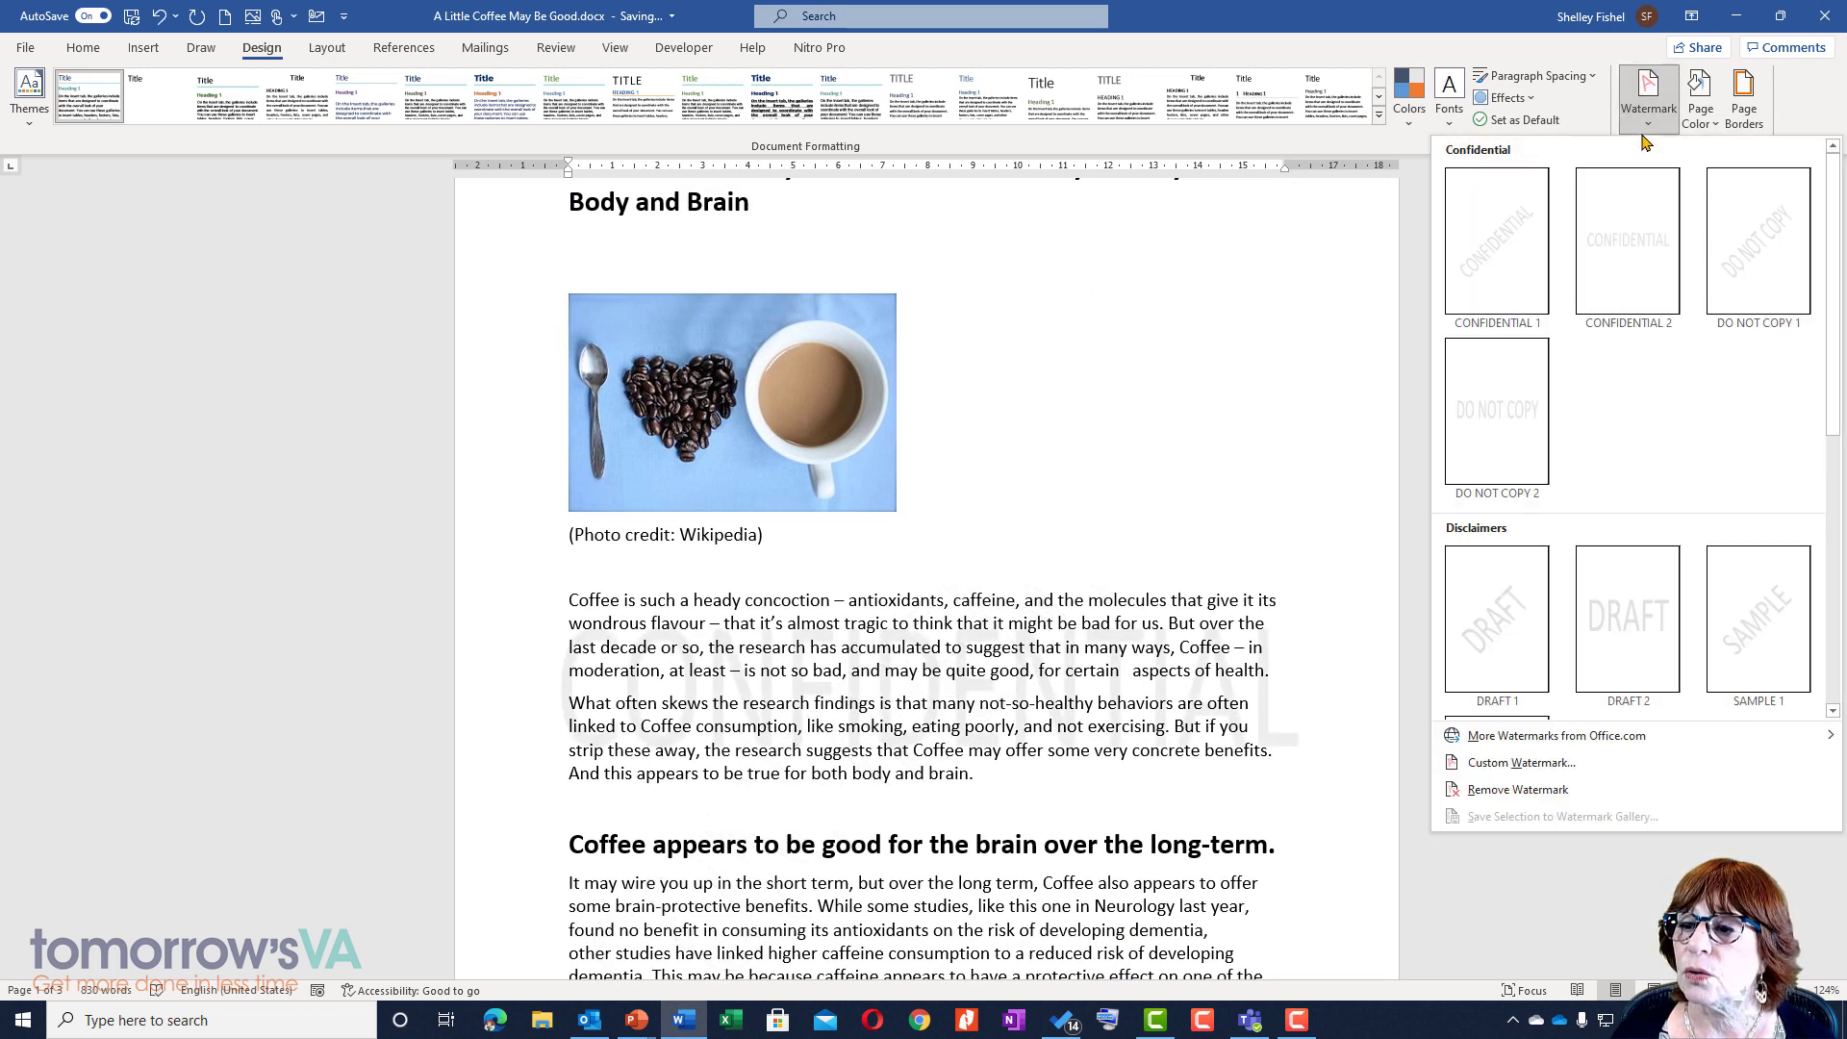
left_click(1764, 226)
Change the article's watermark to DRAFT 1 and view it near the title on the first page
left_click(1640, 115)
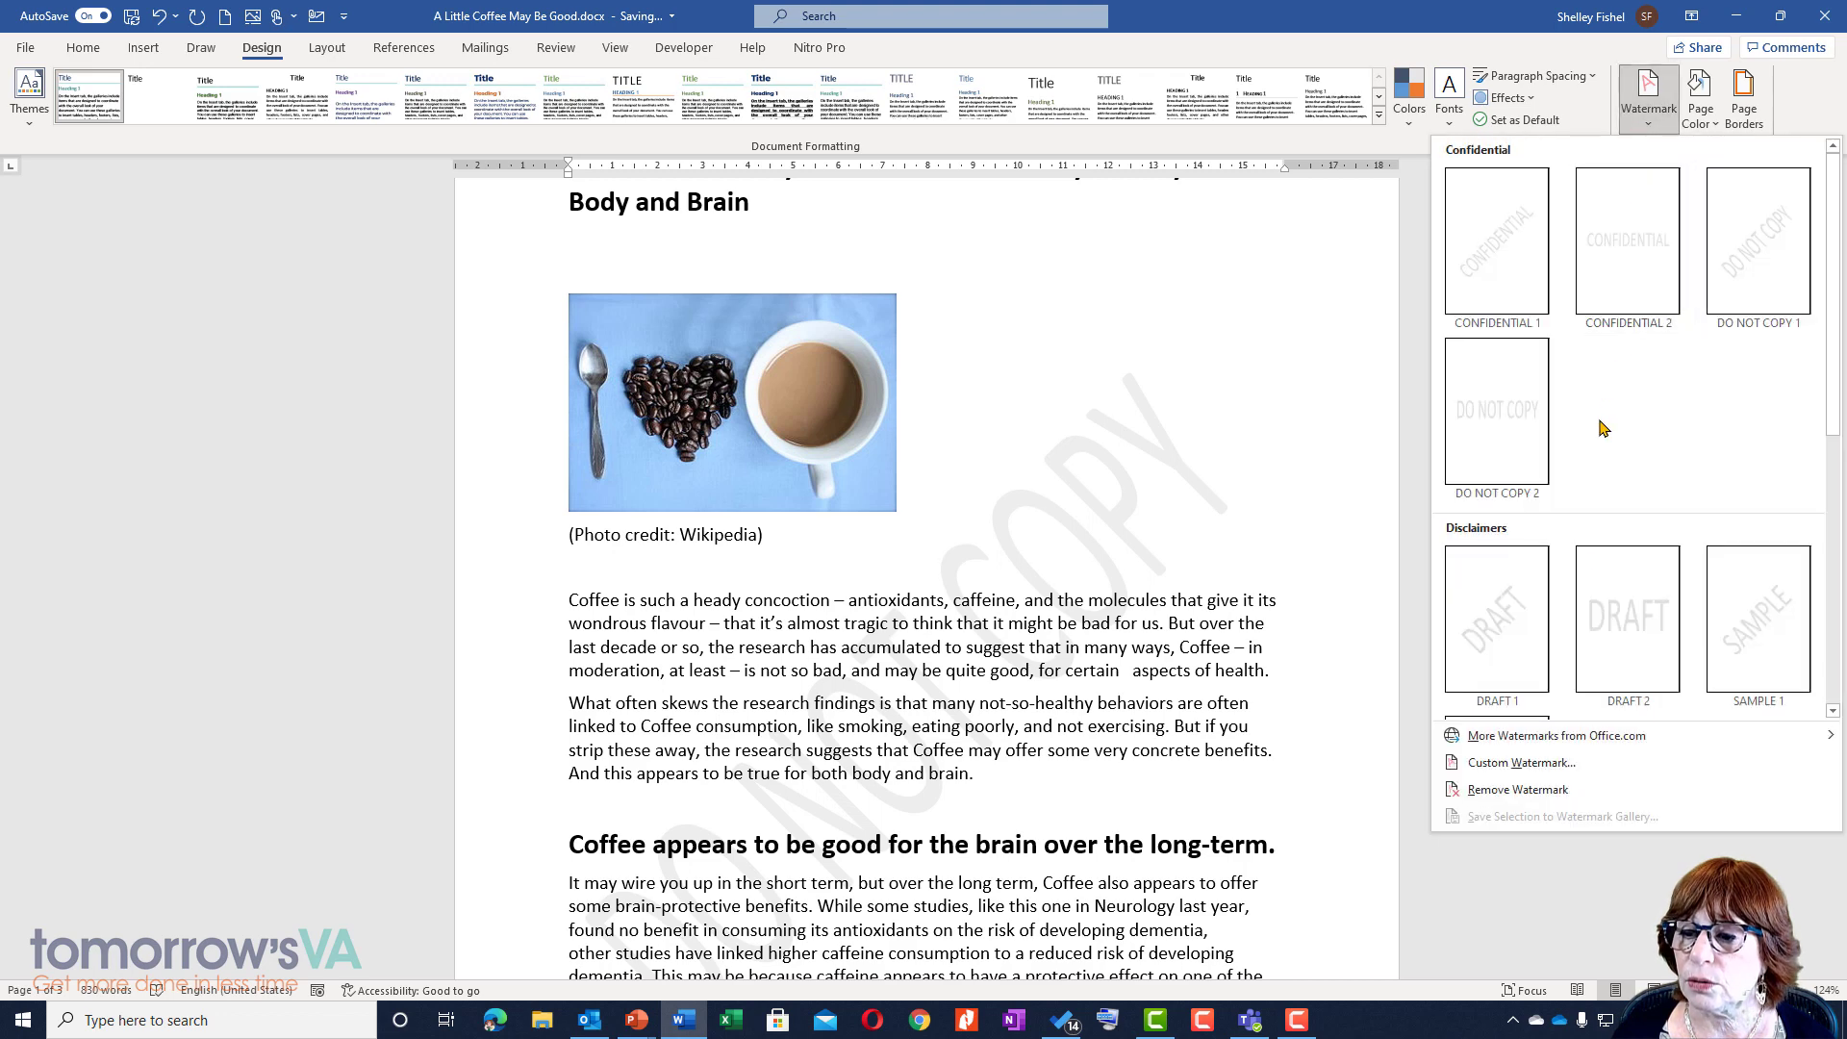
left_click(1520, 652)
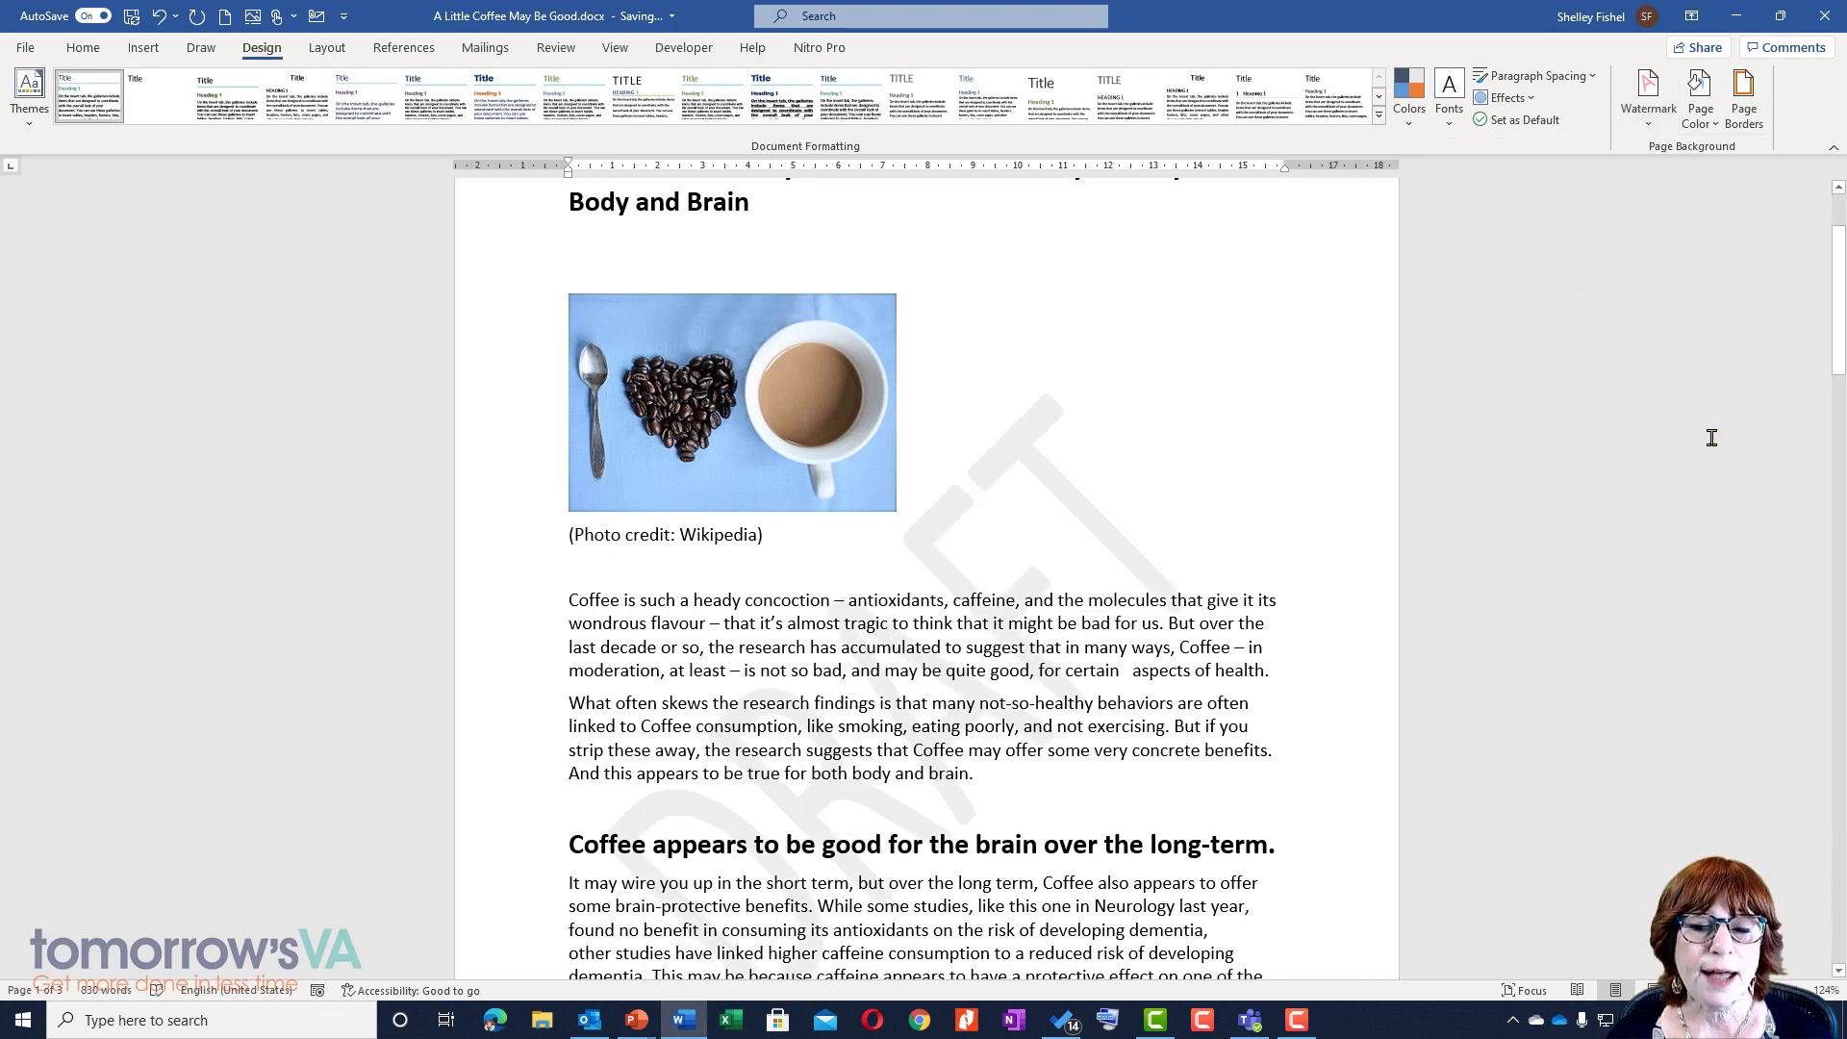
scroll(1672, 430, "up", 1)
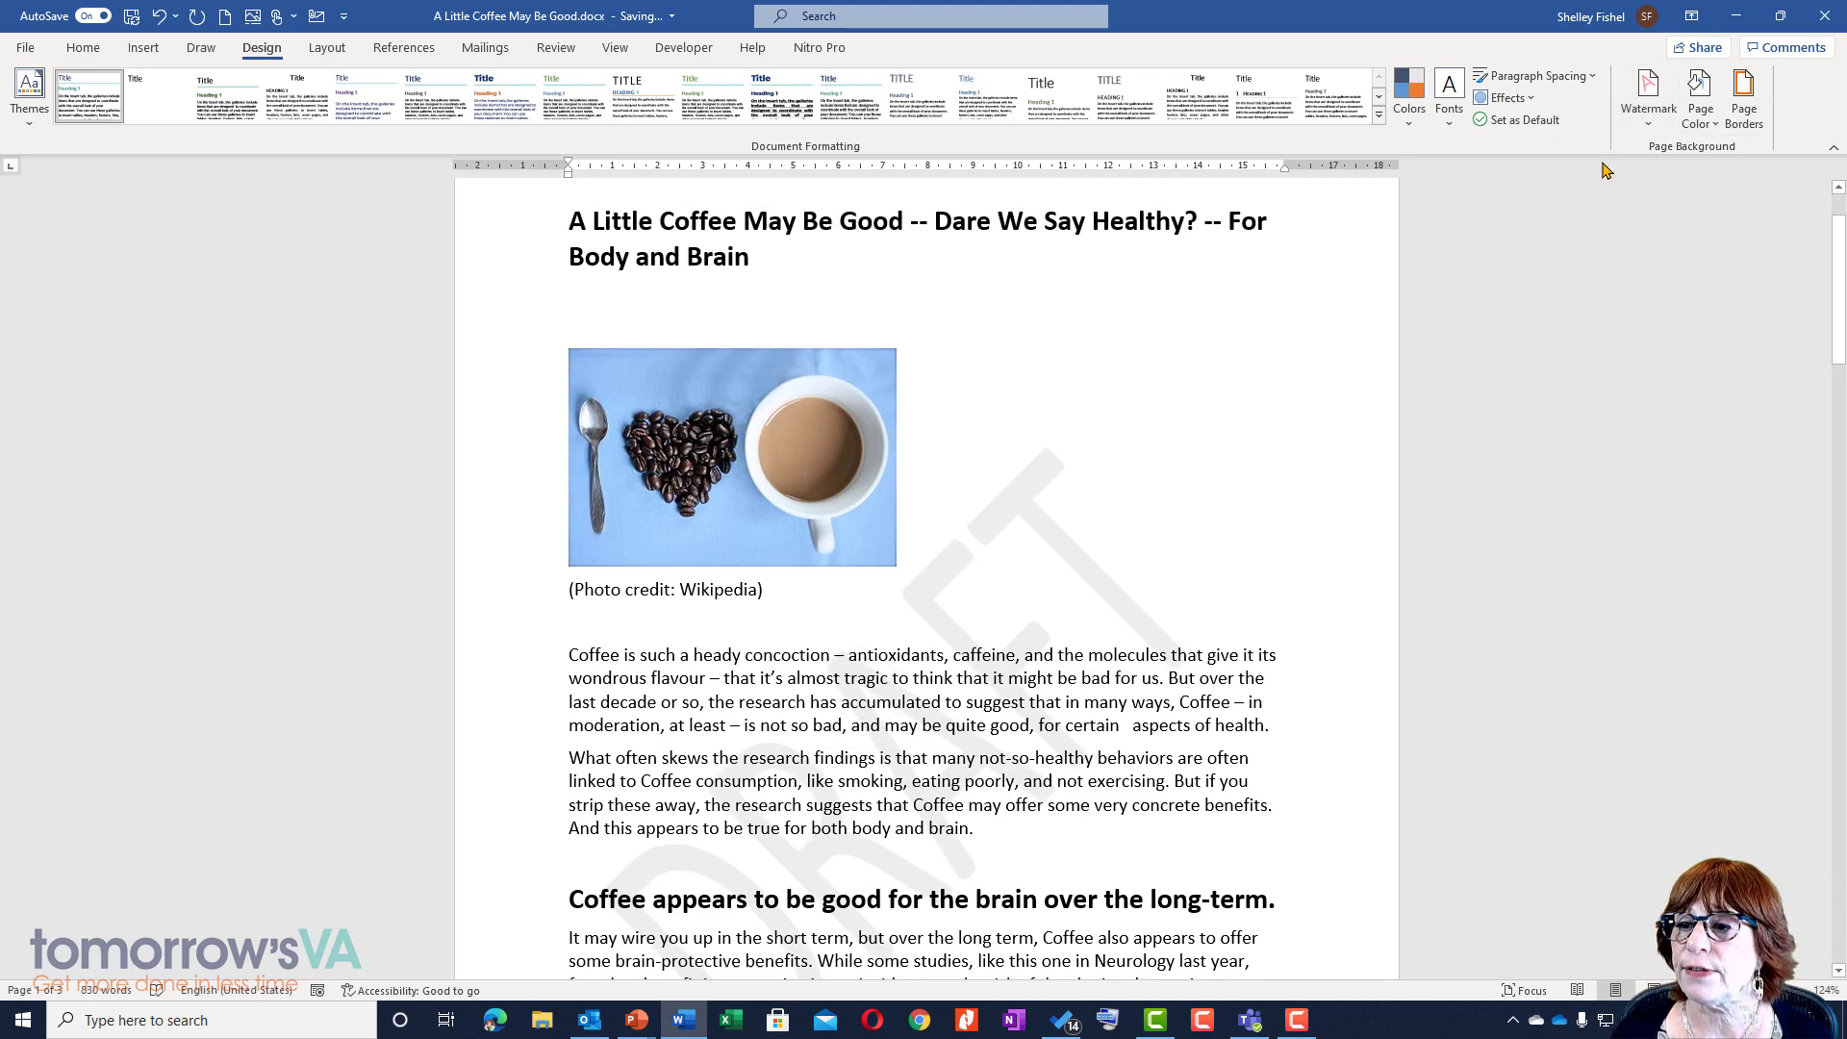
Remove the DRAFT watermark and choose black coffee.jpg from the Coffee pictures folder as a custom picture watermark
left_click(1646, 116)
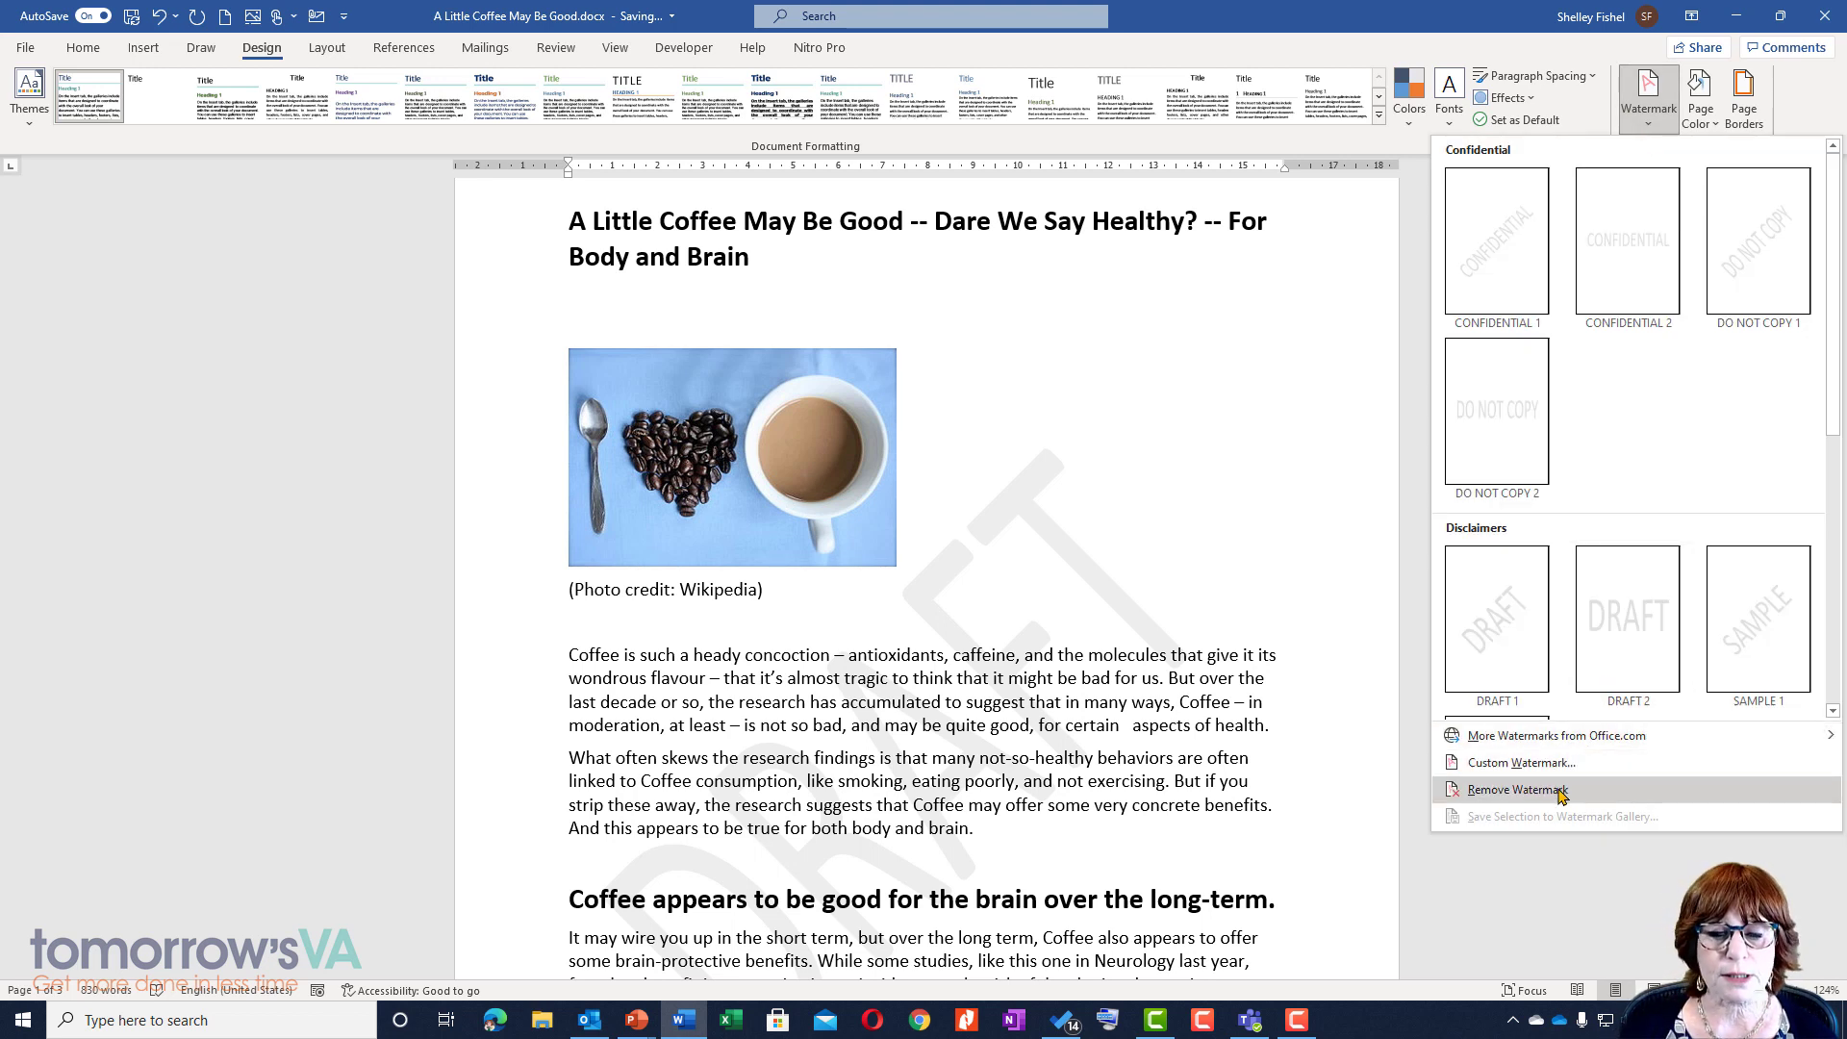
left_click(1518, 790)
left_click(1649, 96)
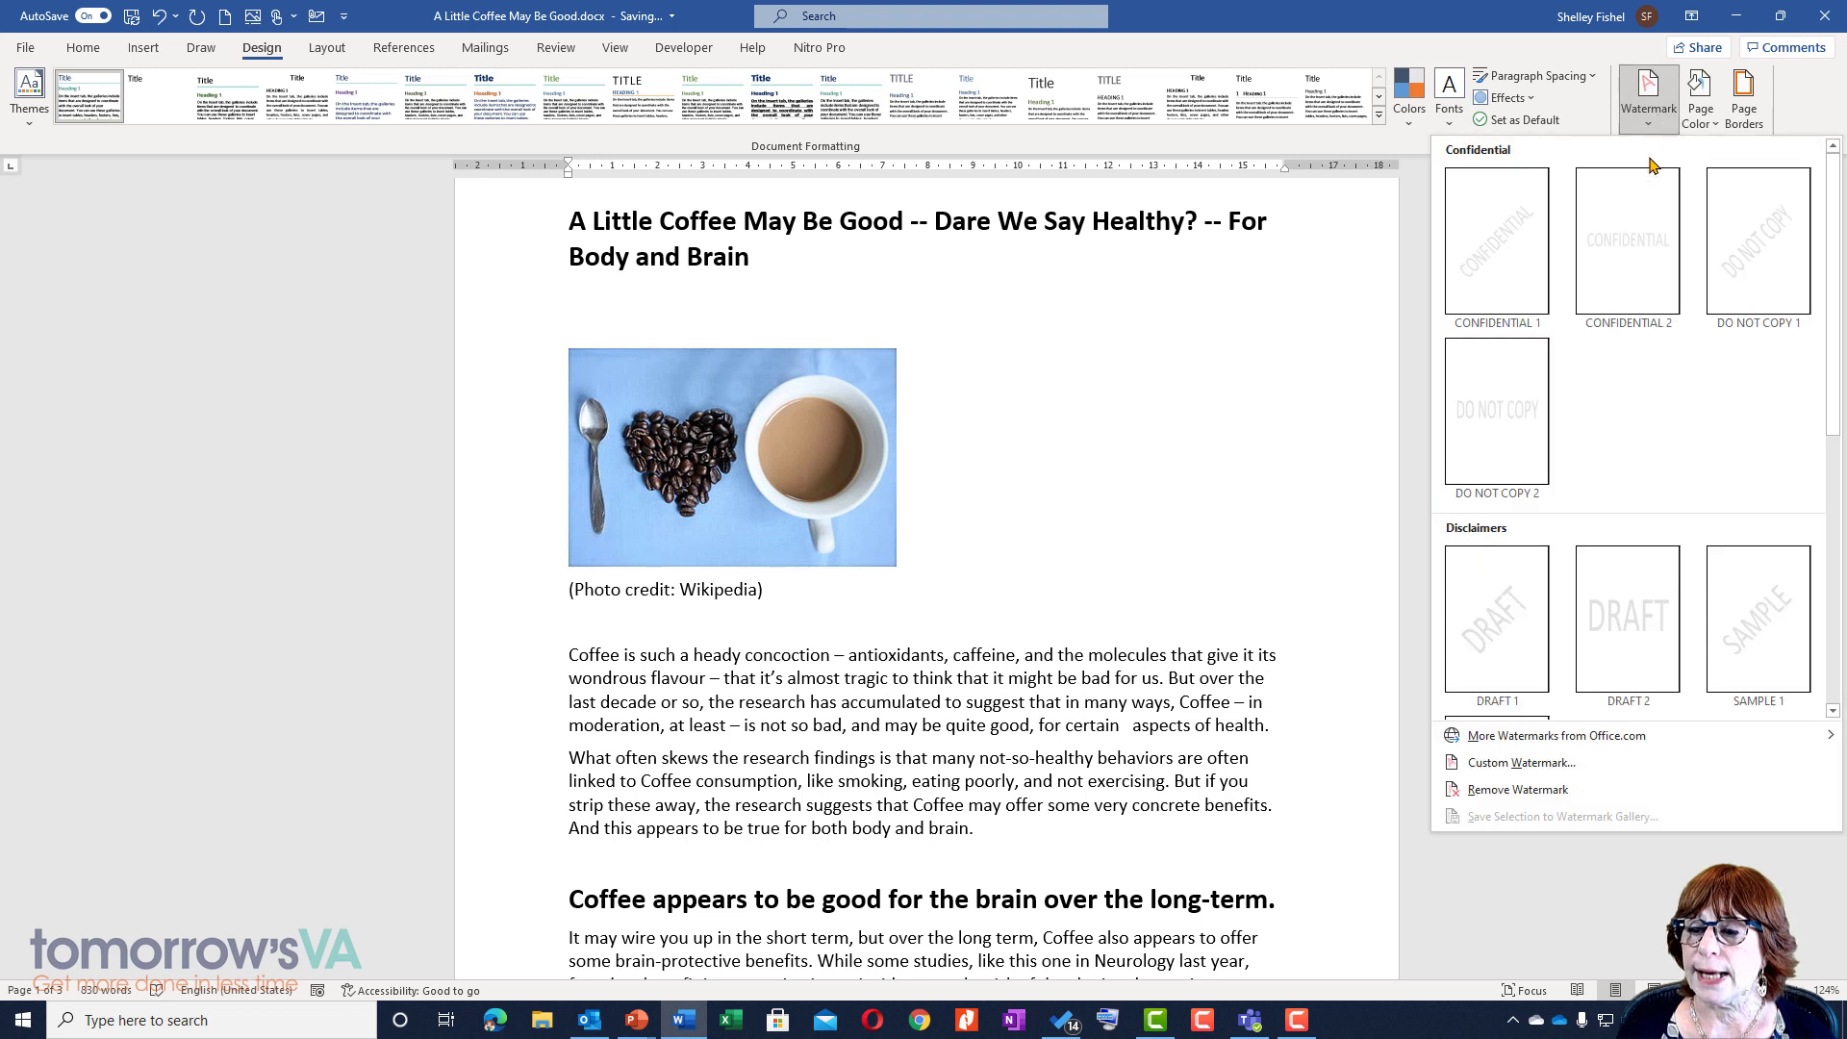
left_click(1522, 763)
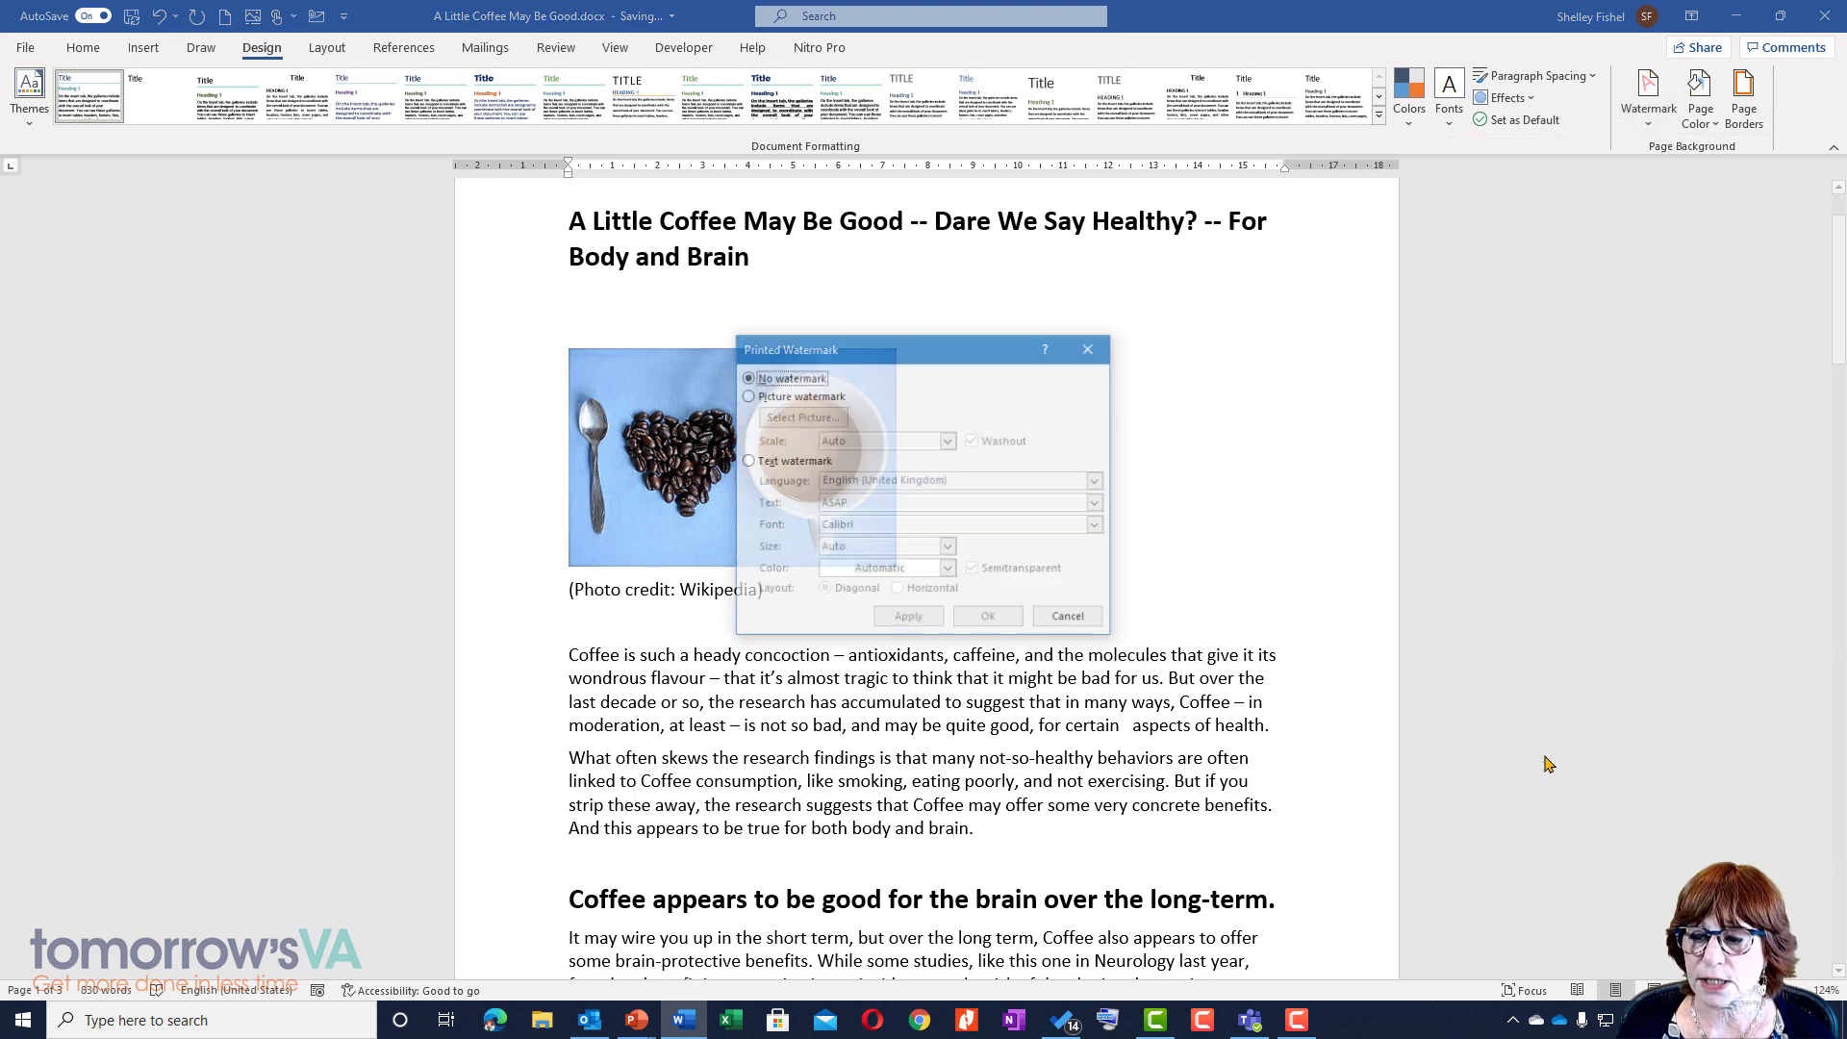
left_click(747, 396)
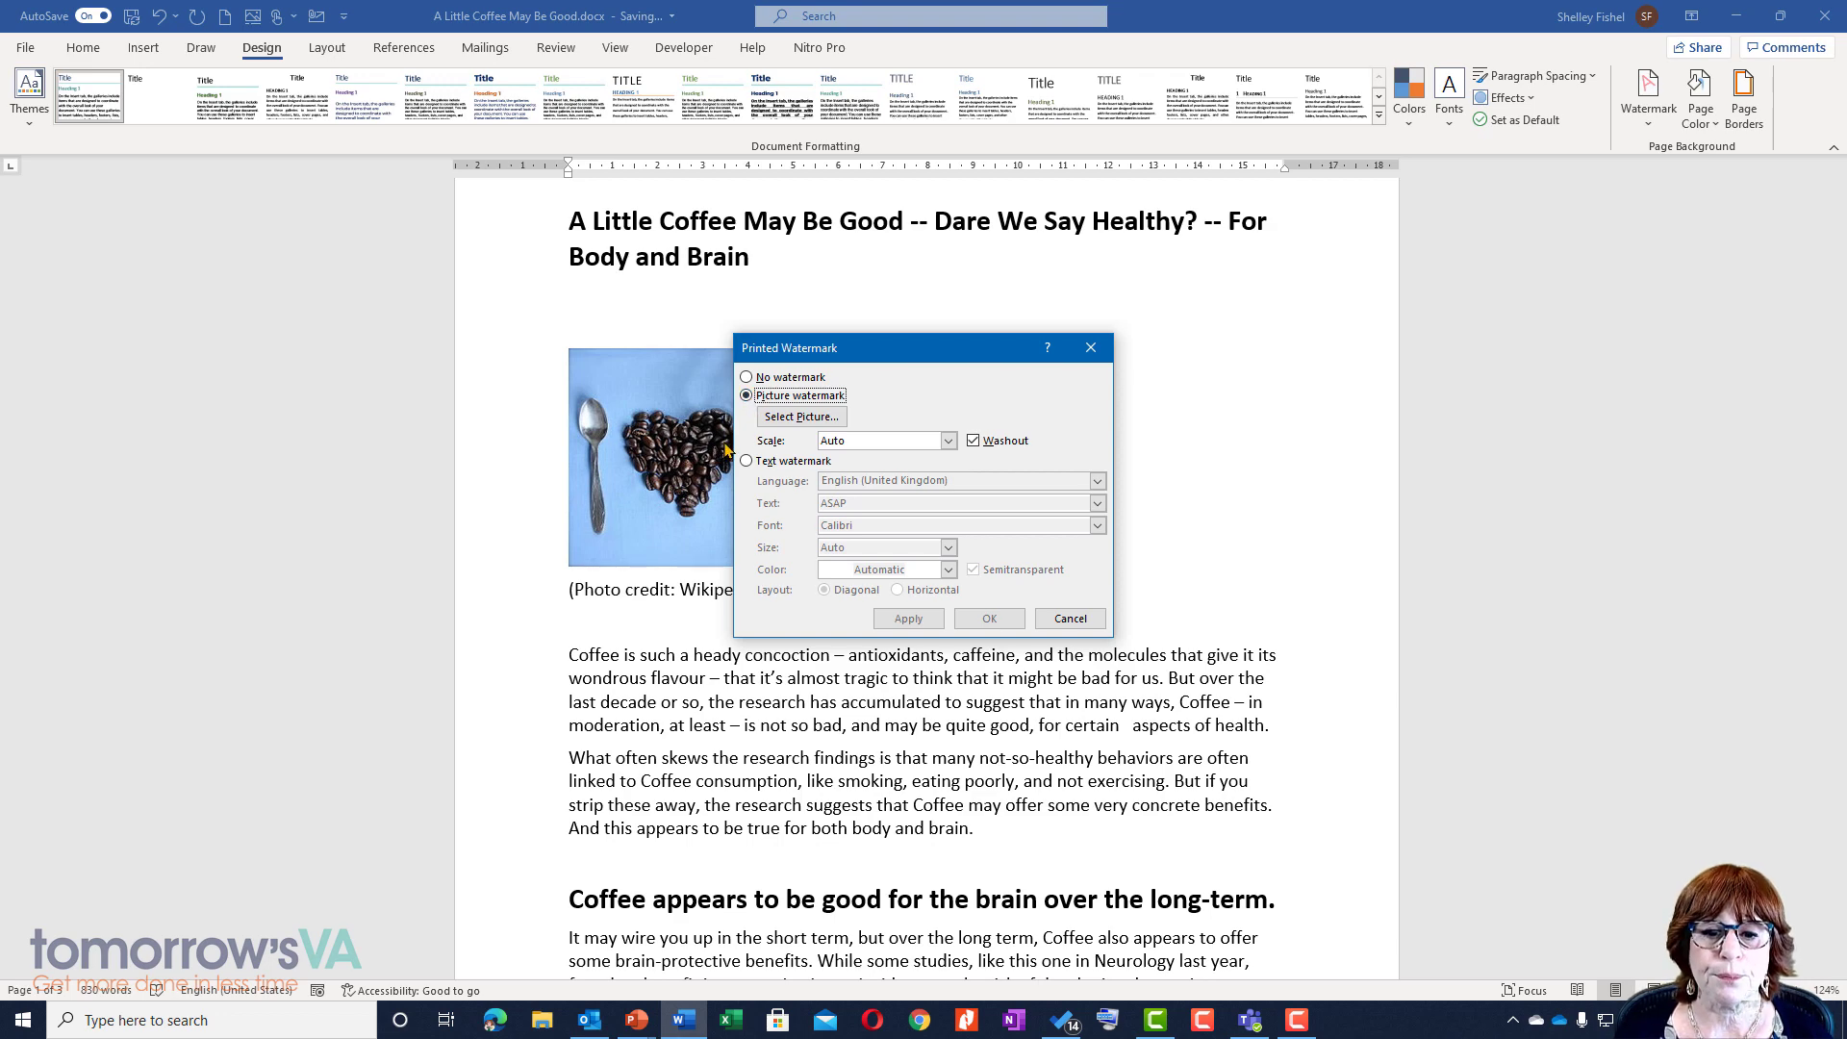
left_click(784, 417)
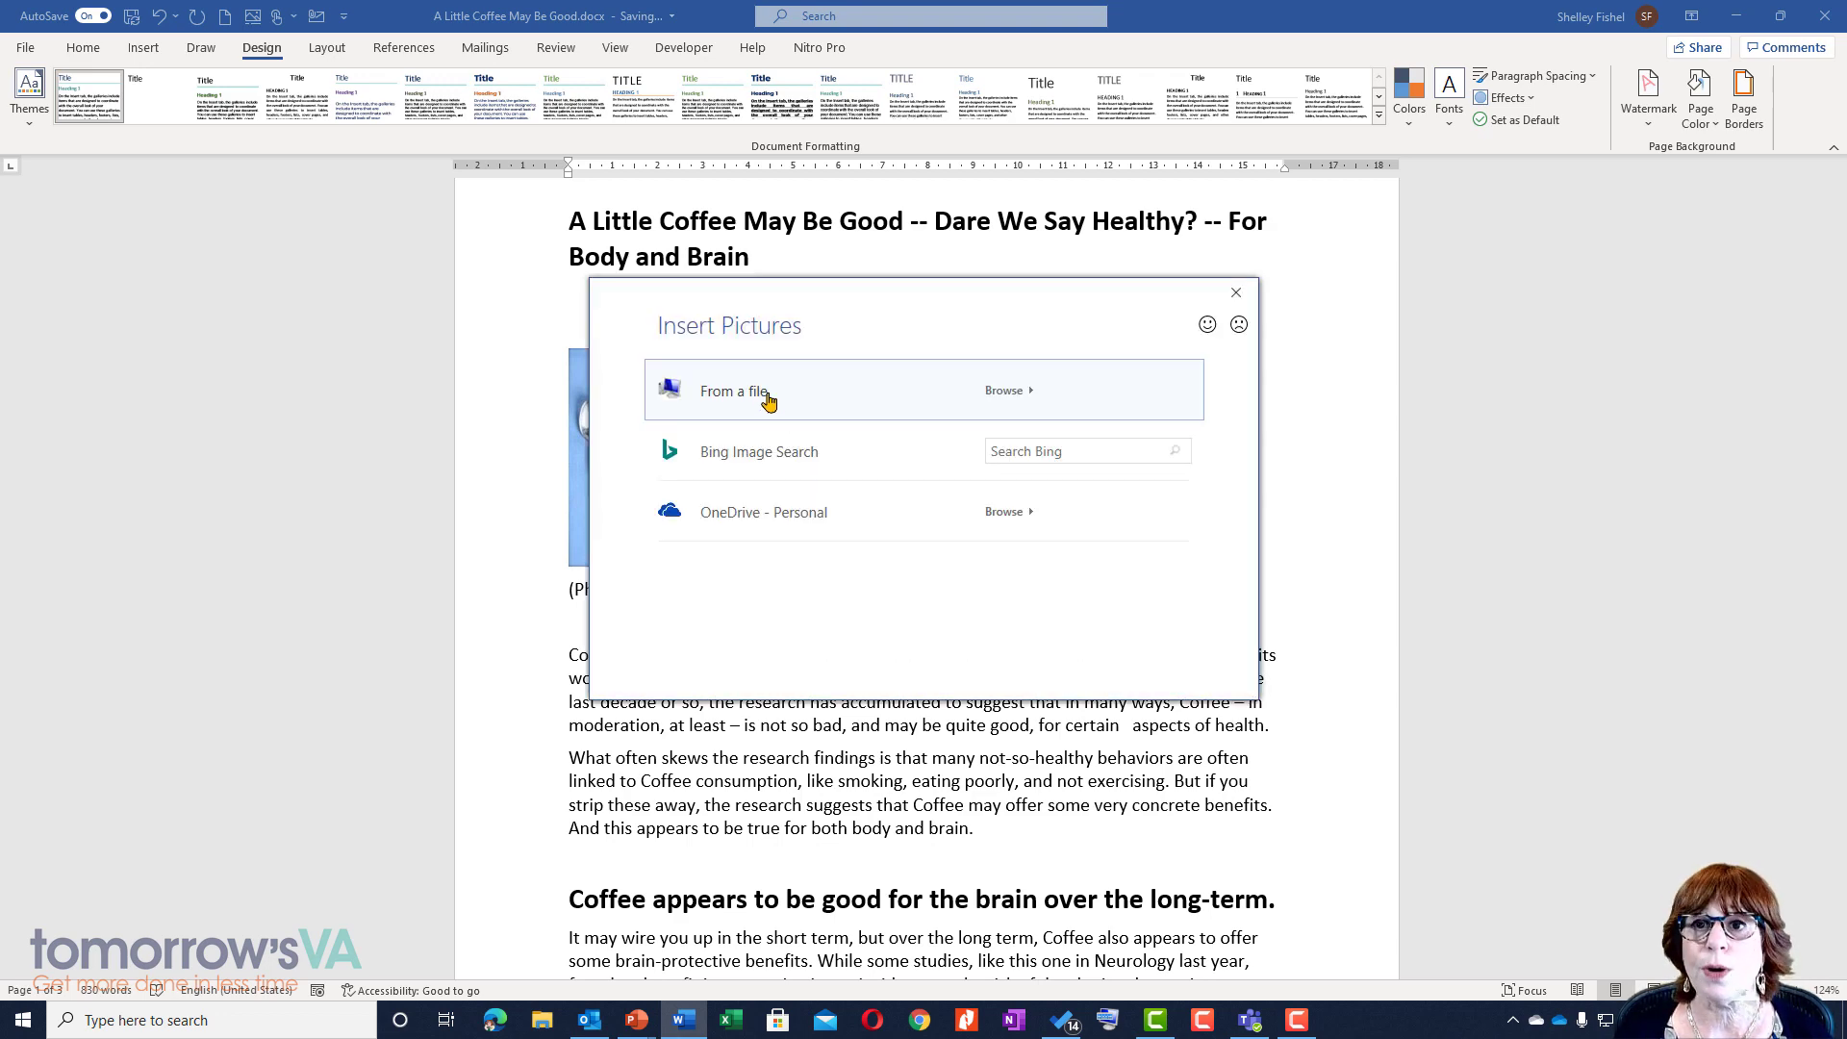
left_click(768, 400)
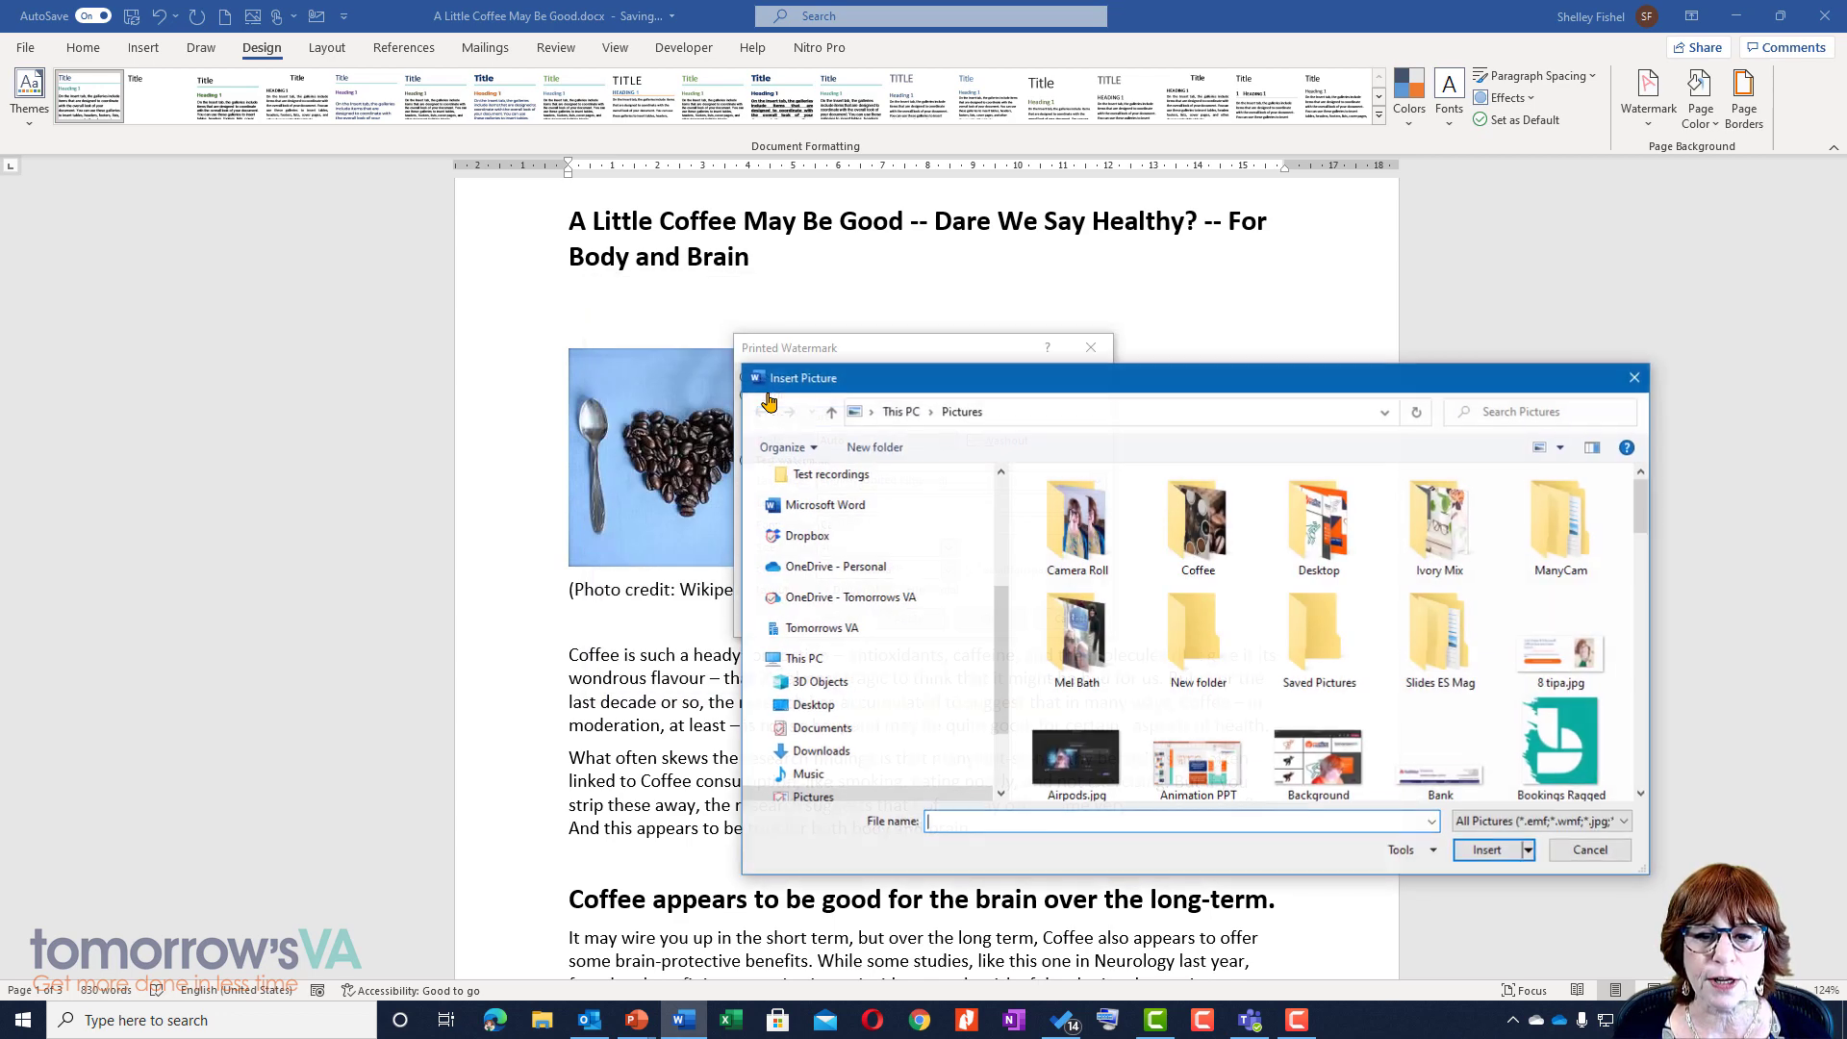
double_click(1211, 537)
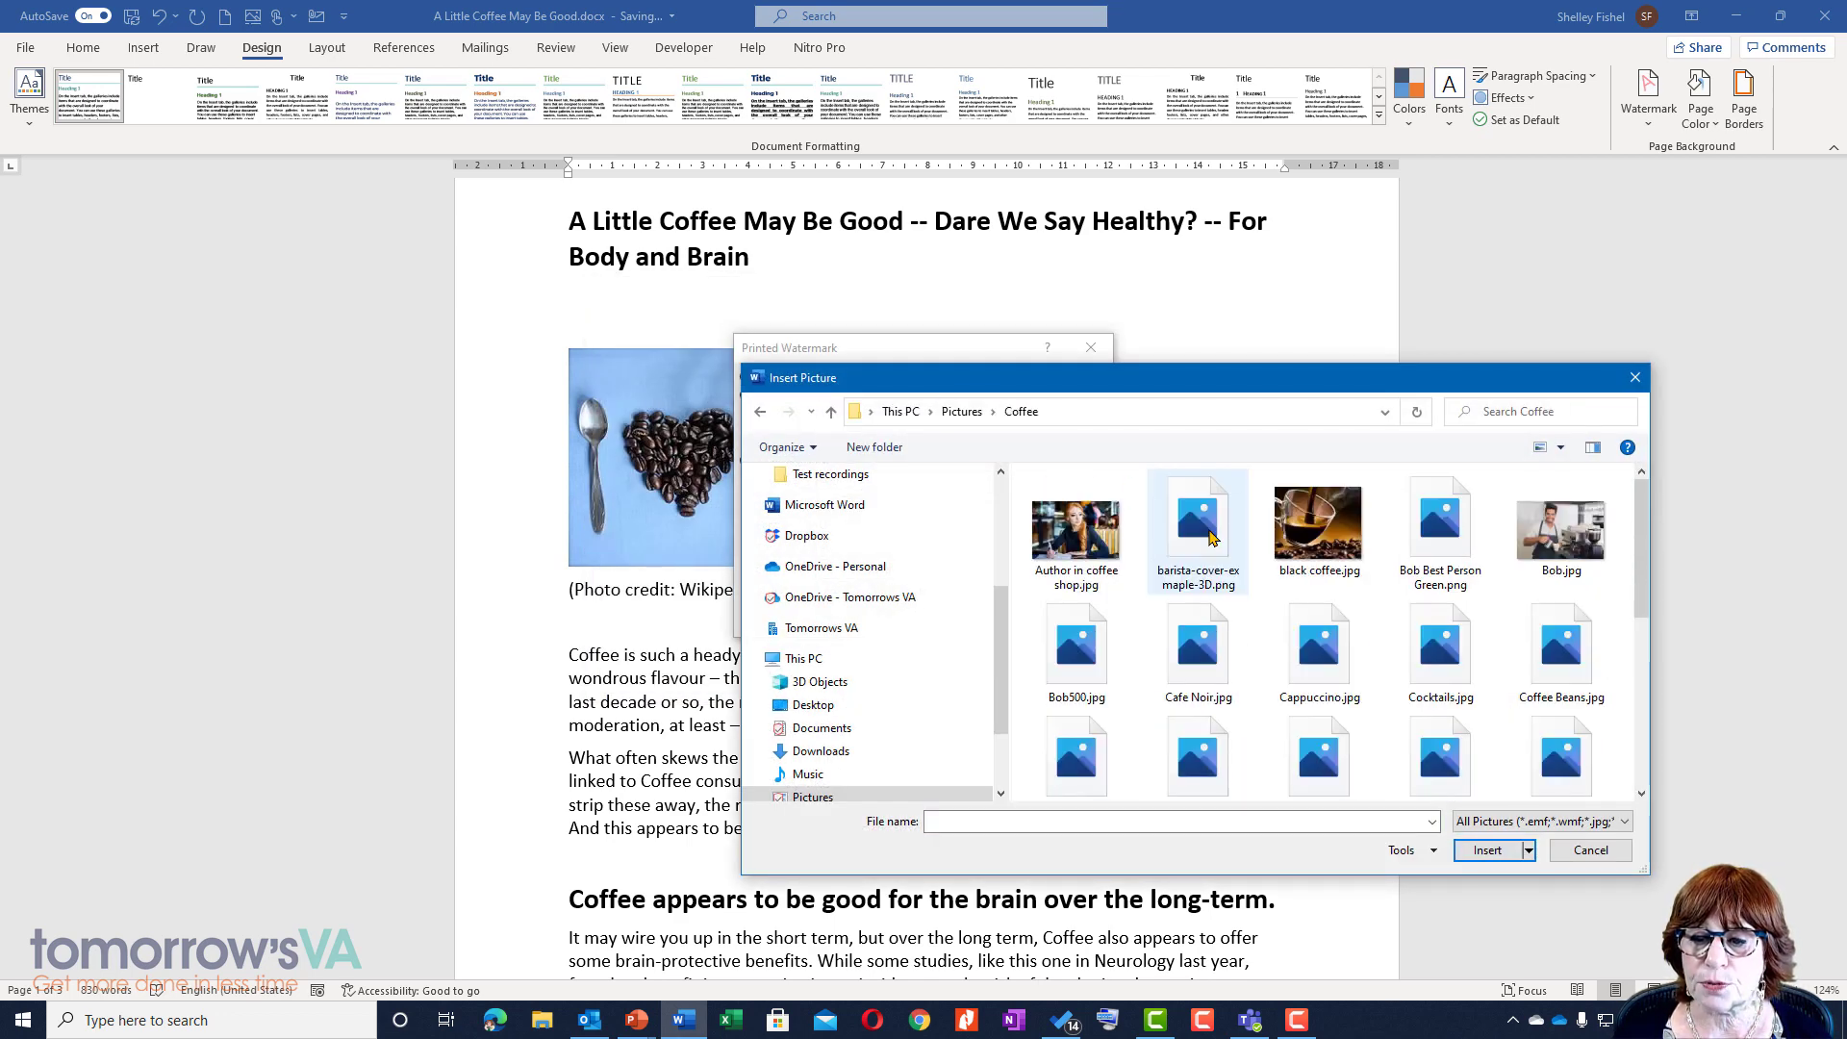
left_click(1335, 541)
double_click(1335, 540)
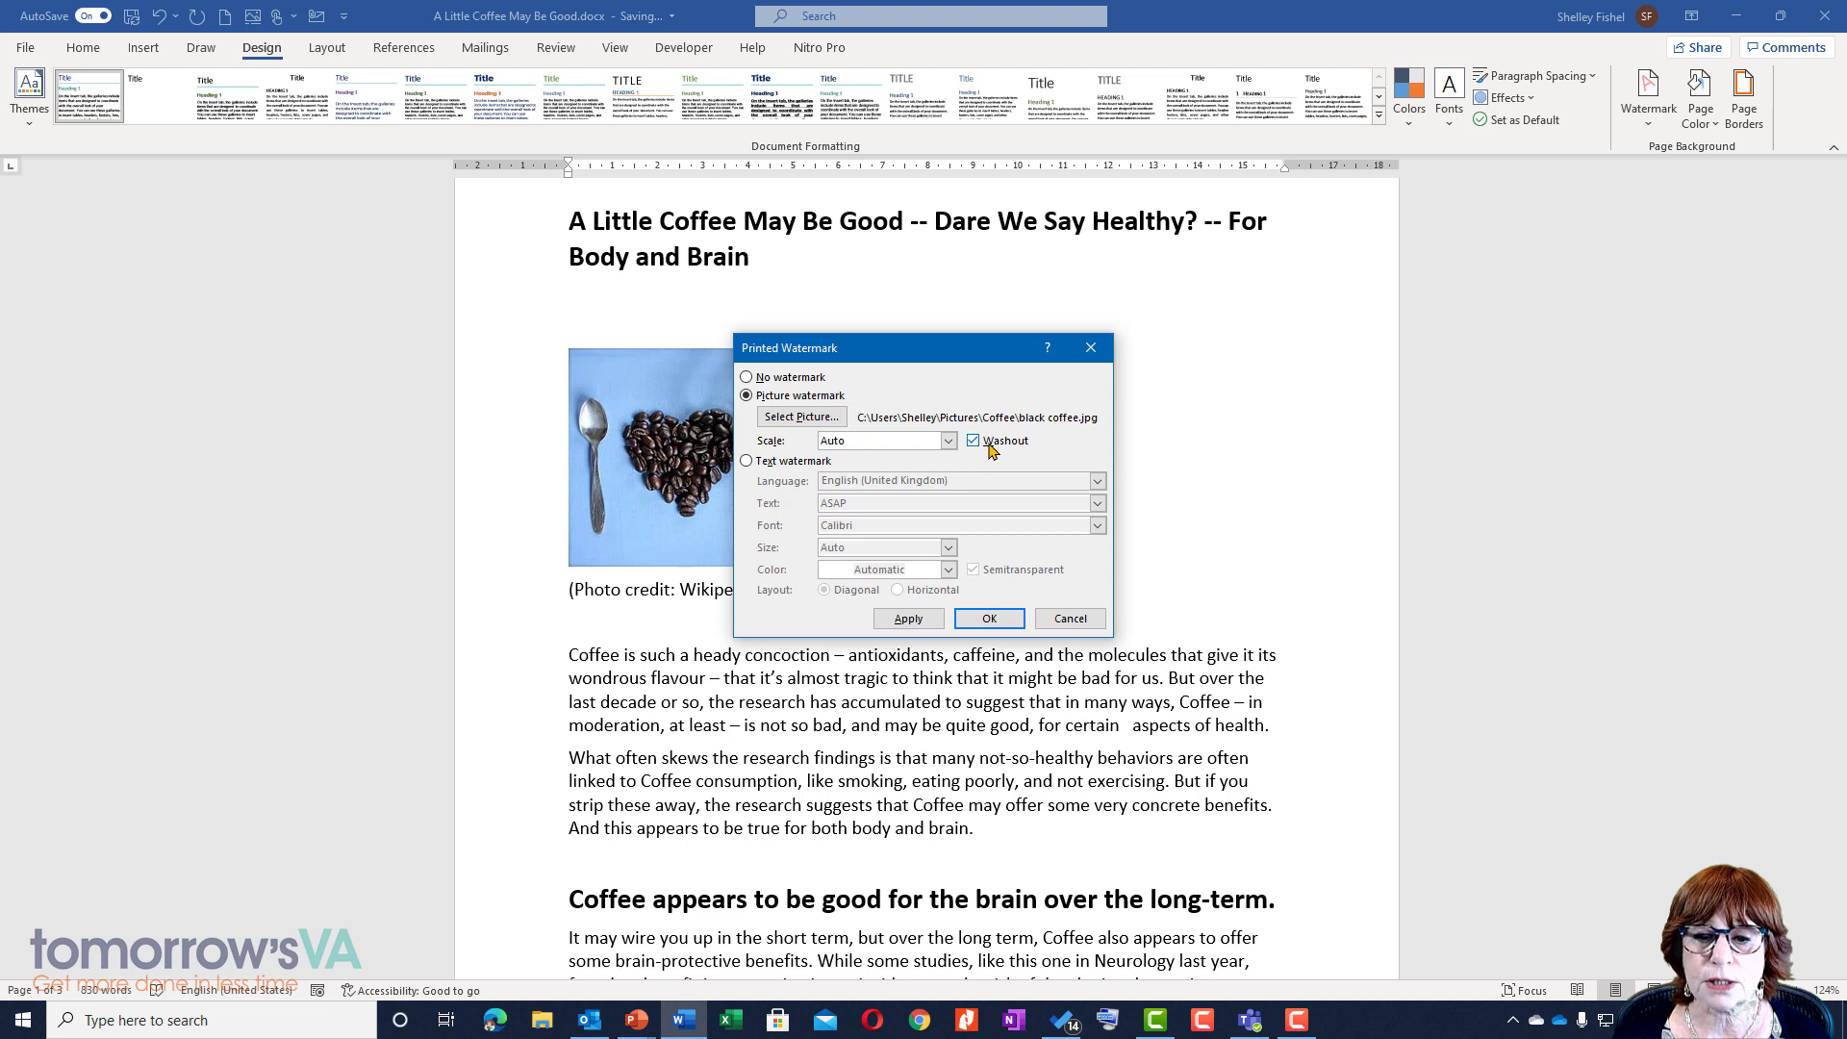
Apply the picture watermark with Auto scale and Washout, and check it on all pages of the article
left_click(948, 443)
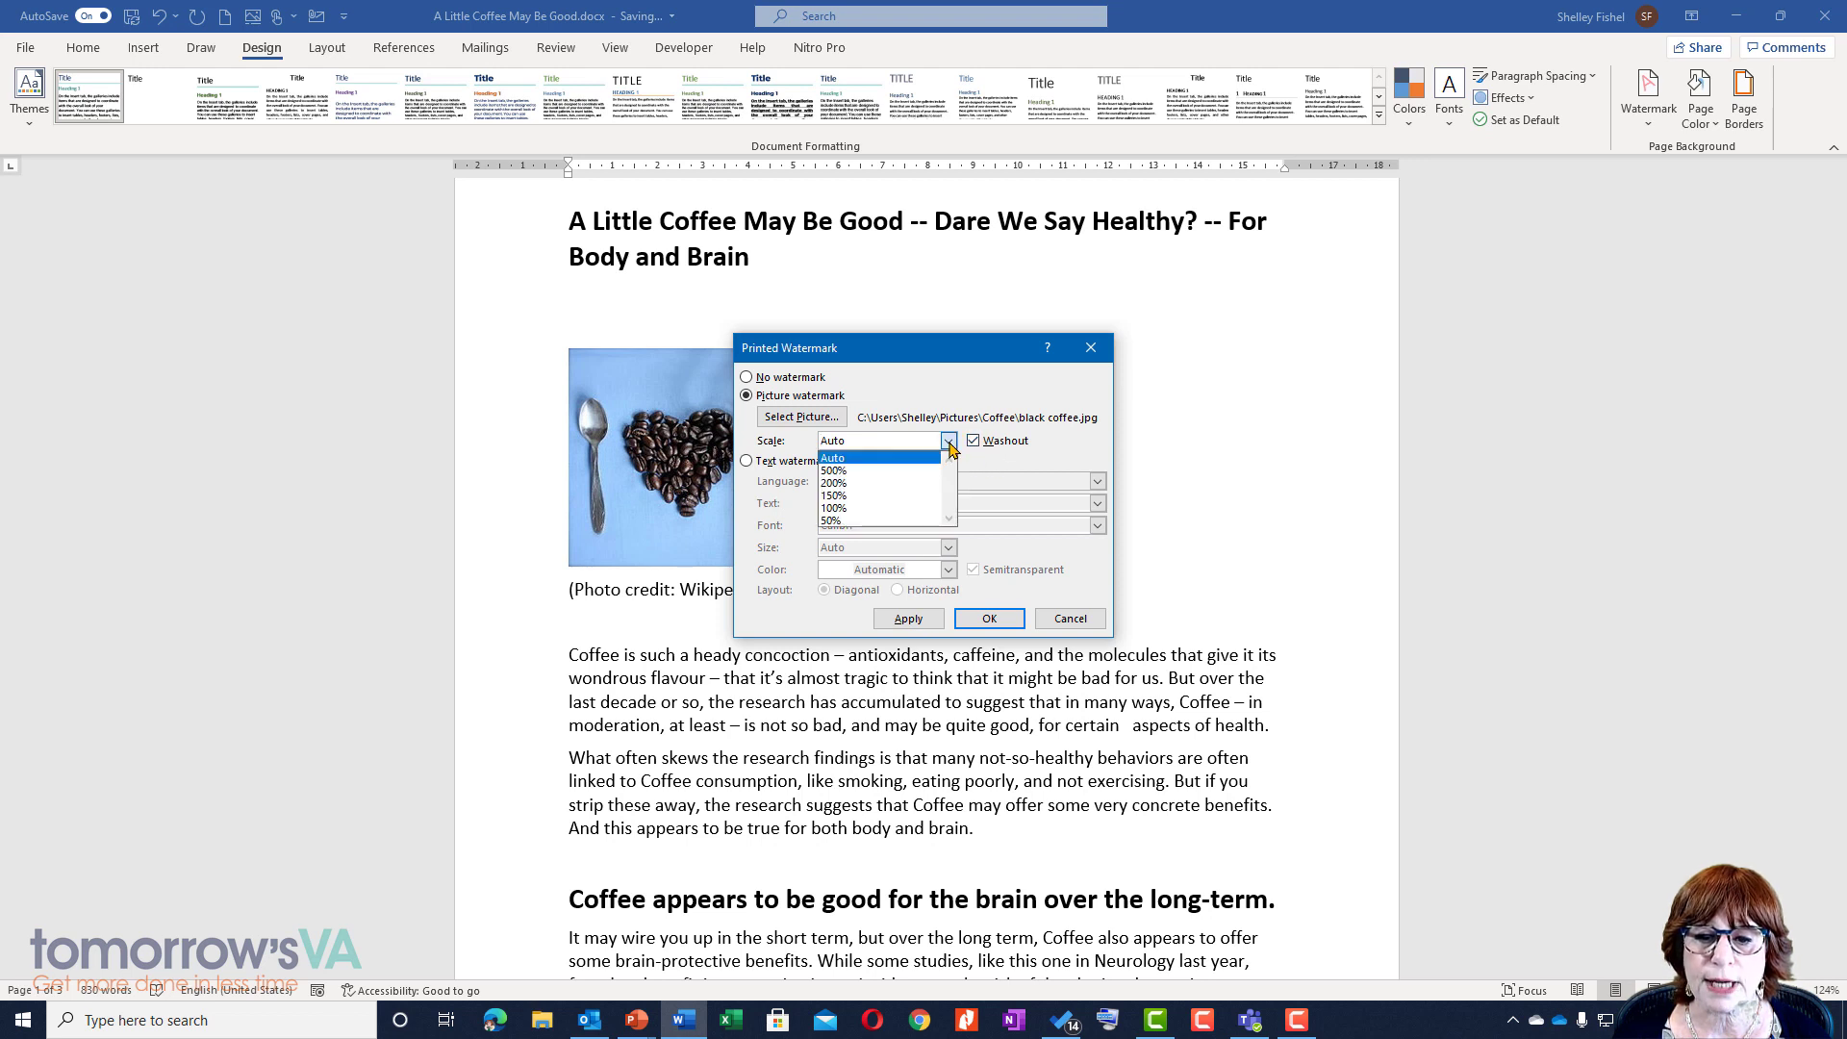
left_click(948, 442)
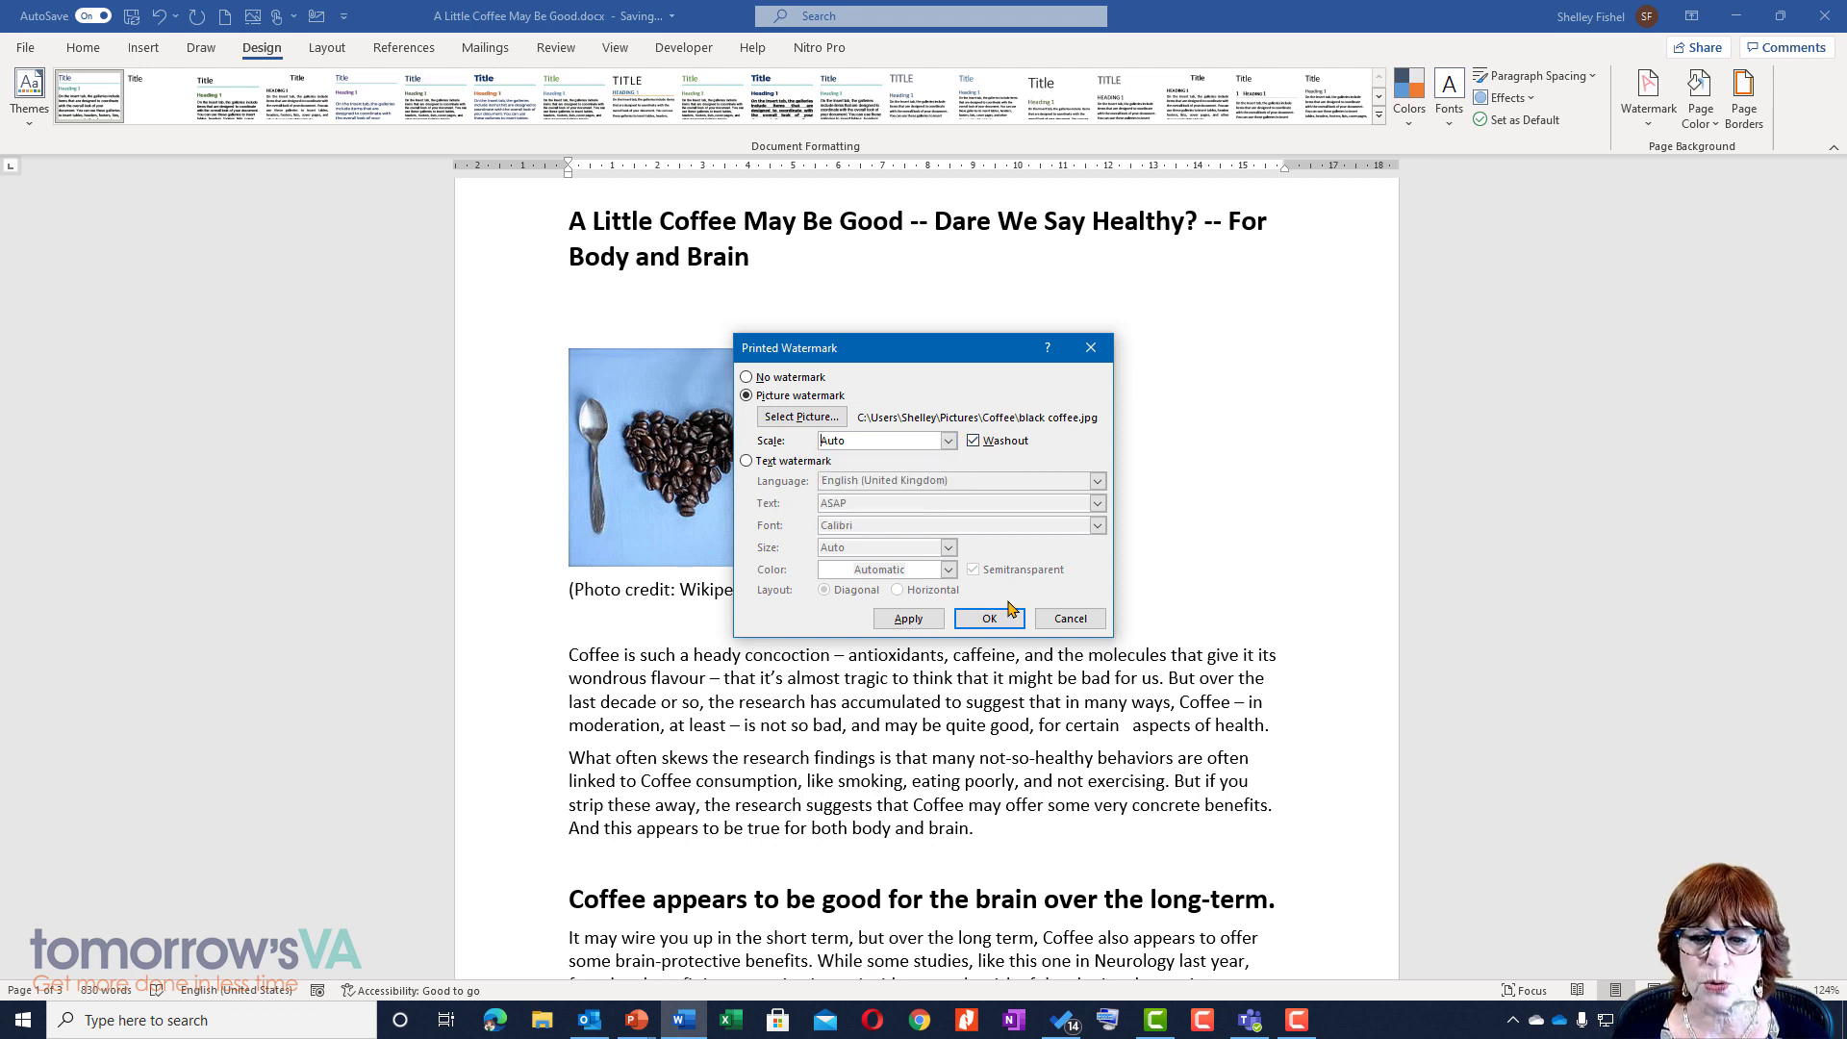
left_click(909, 618)
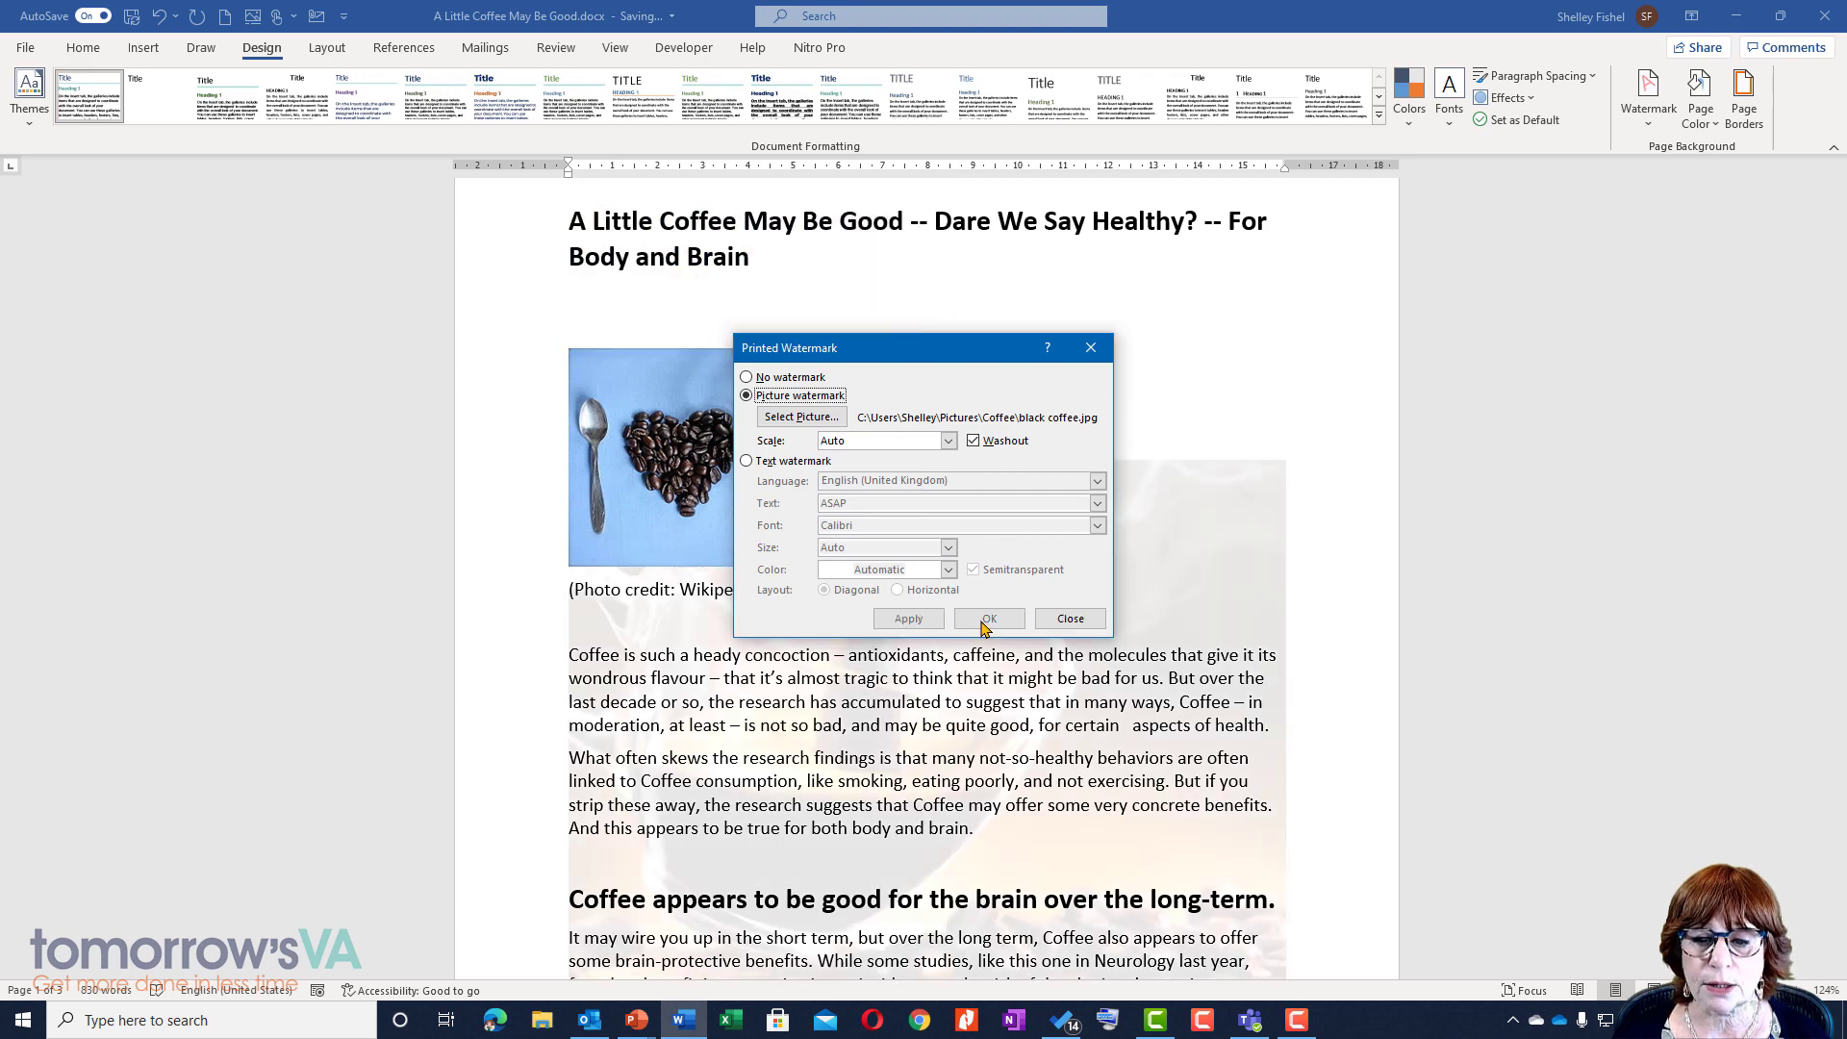
left_click(1090, 348)
scroll(1154, 433, "down", 2)
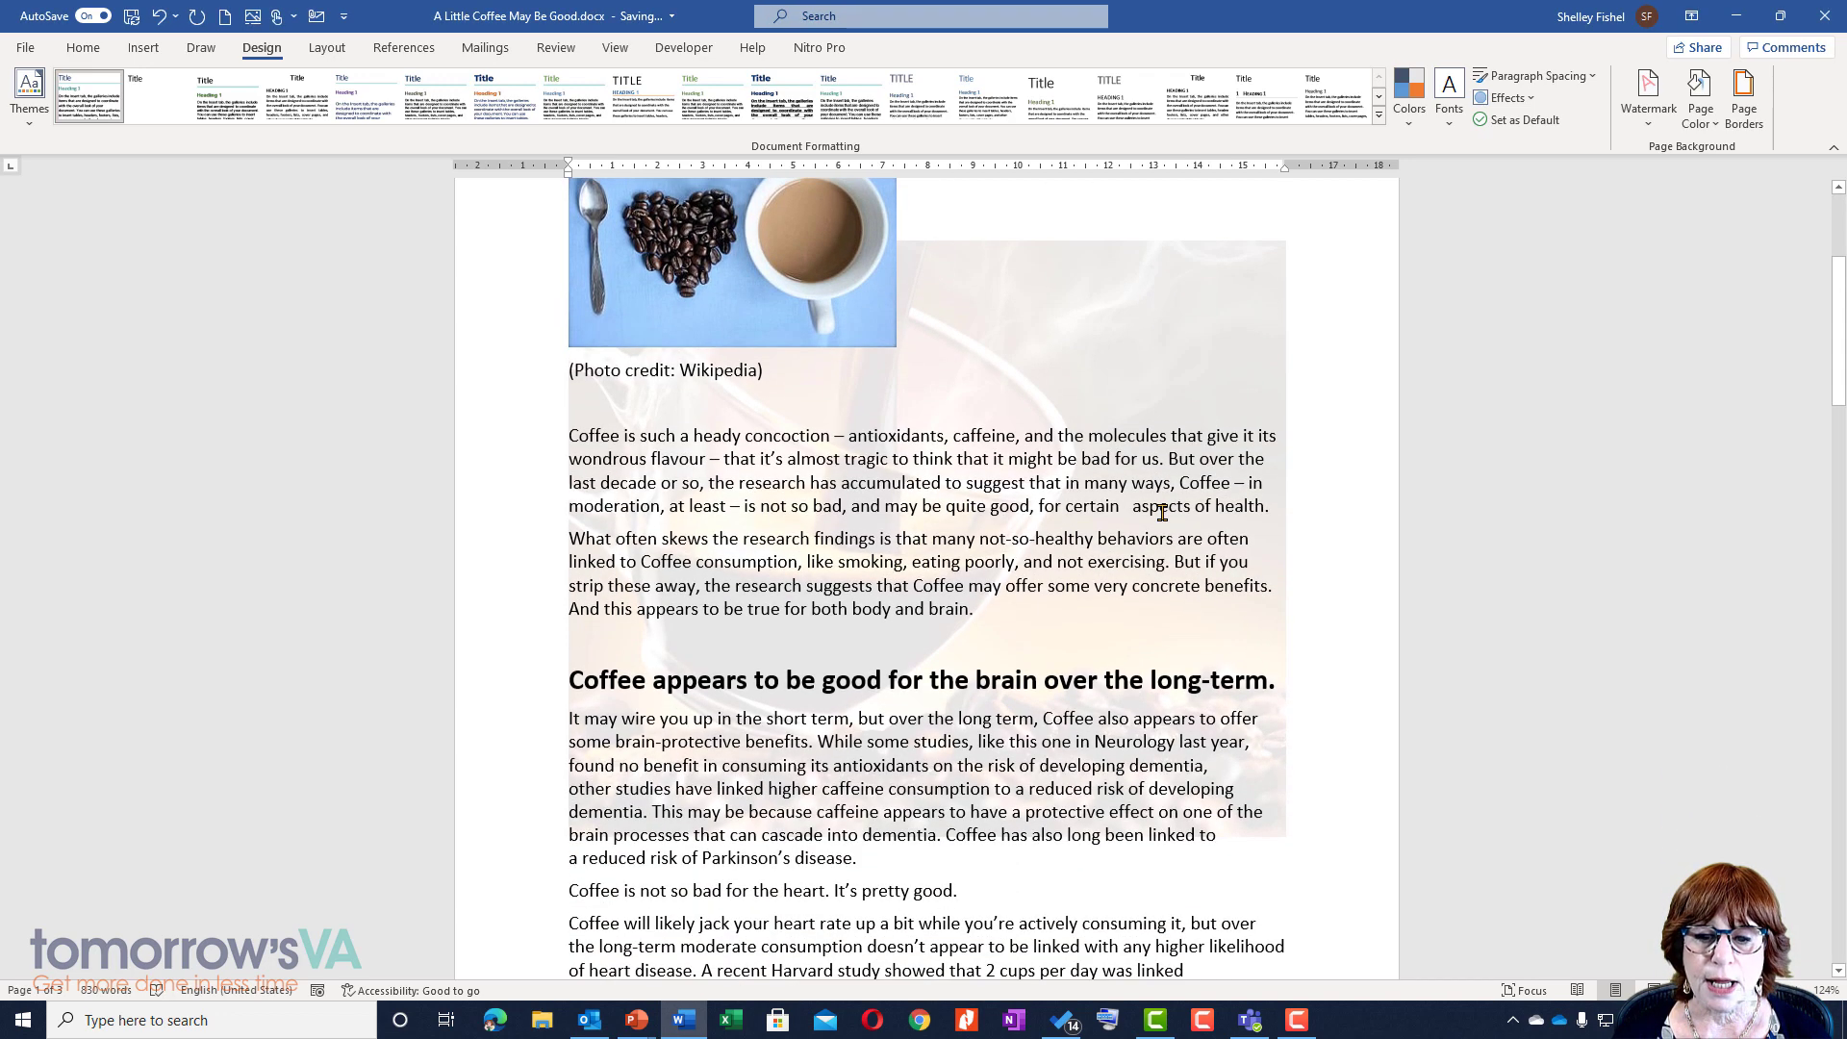
scroll(1162, 513, "down", 10)
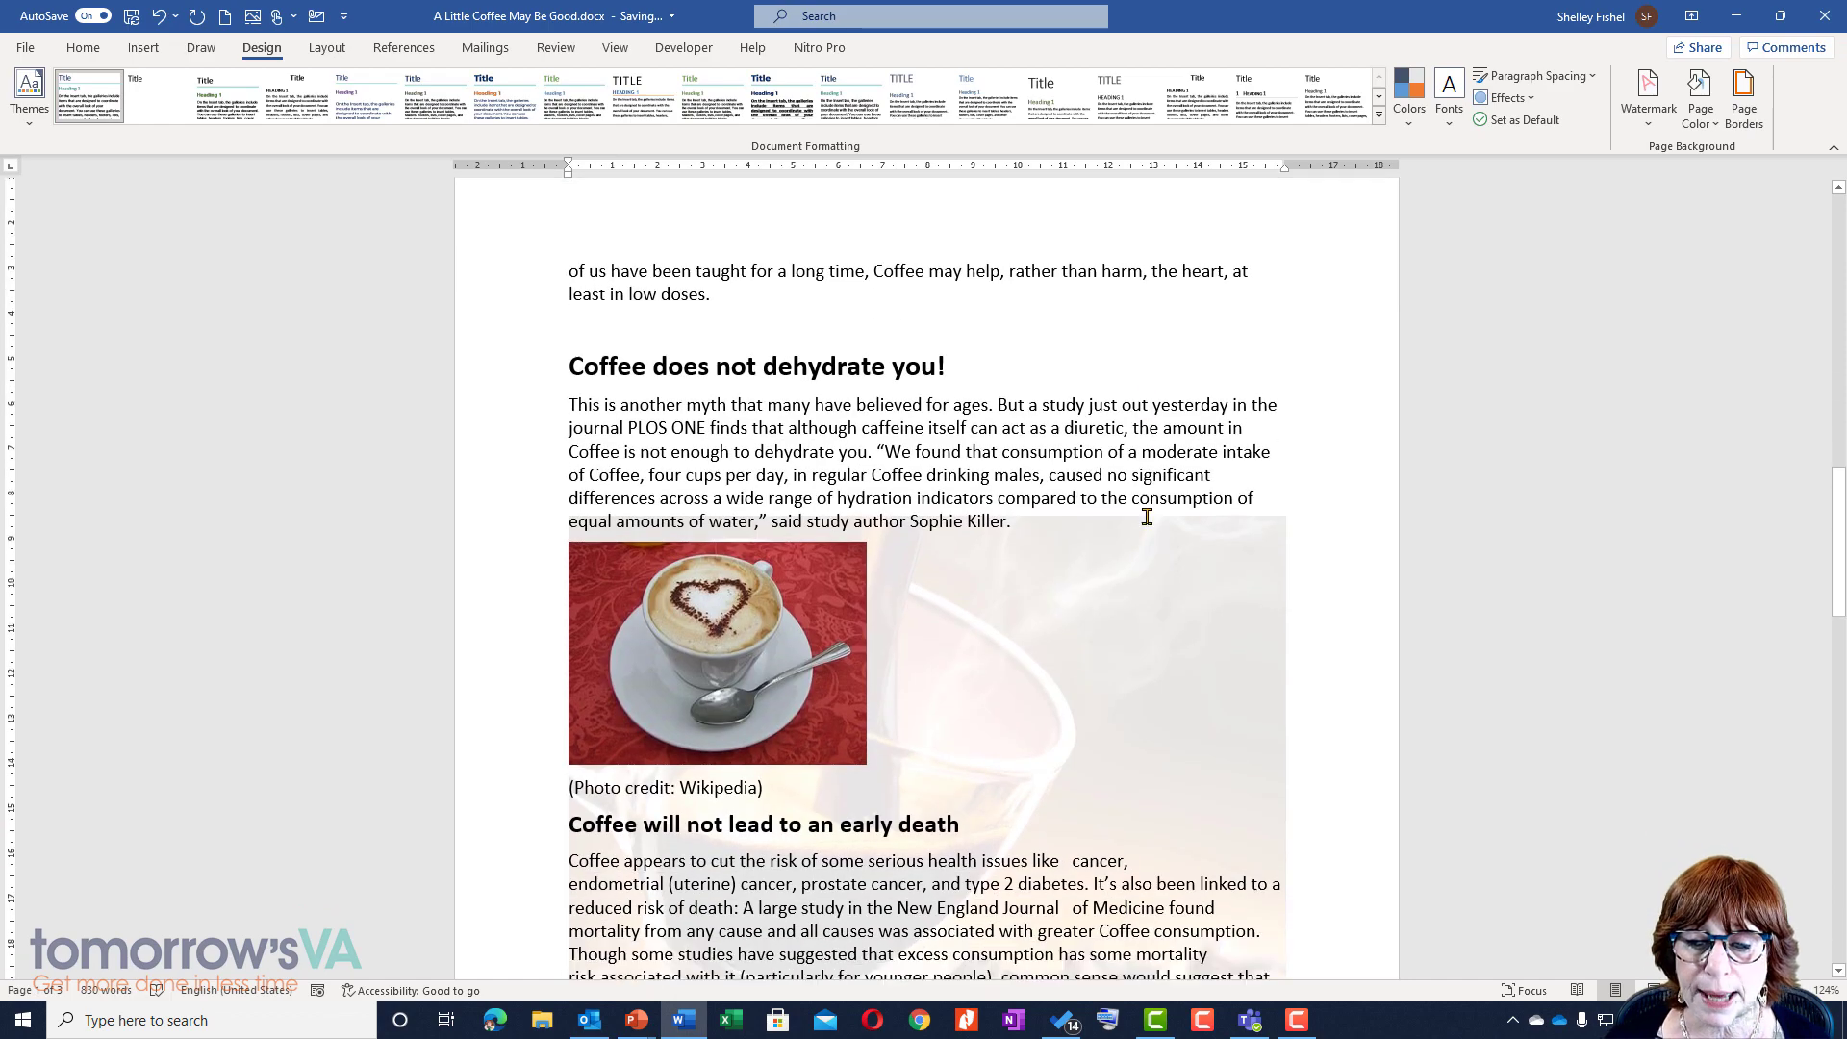
scroll(1146, 517, "down", 10)
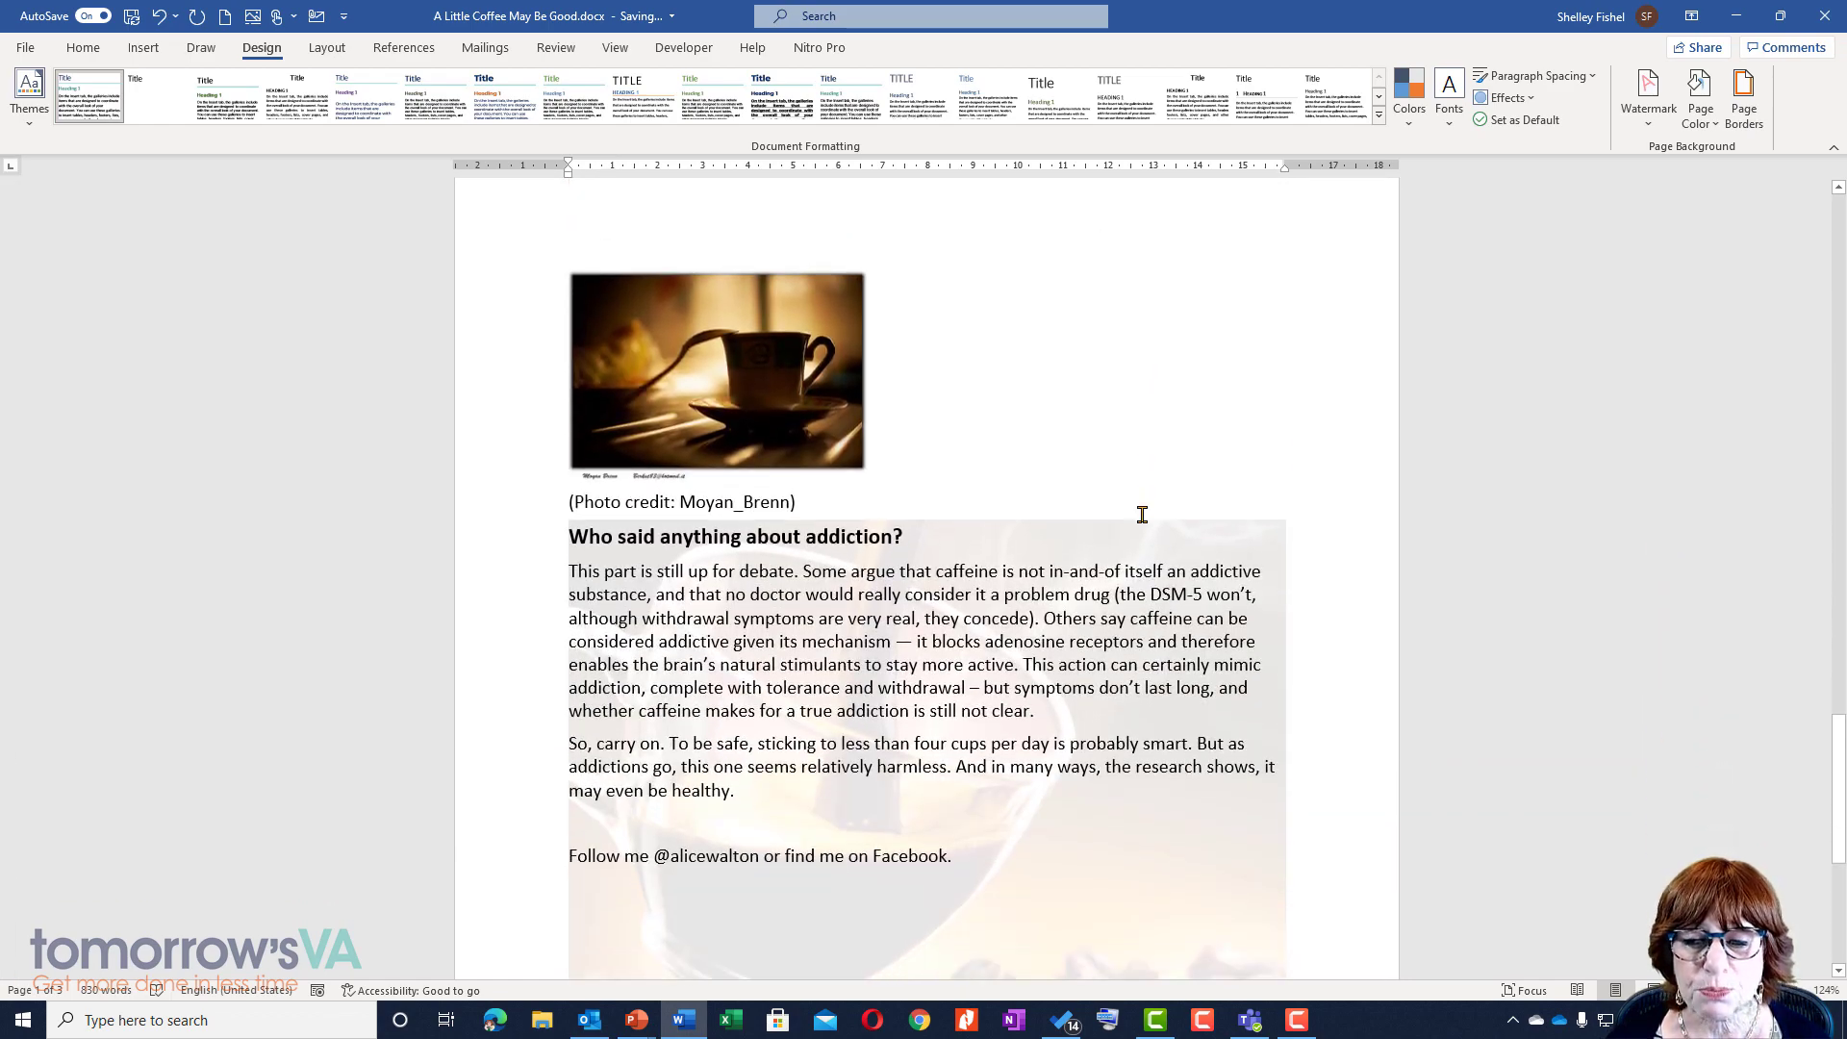
scroll(1141, 515, "down", 1)
scroll(1130, 564, "up", 9)
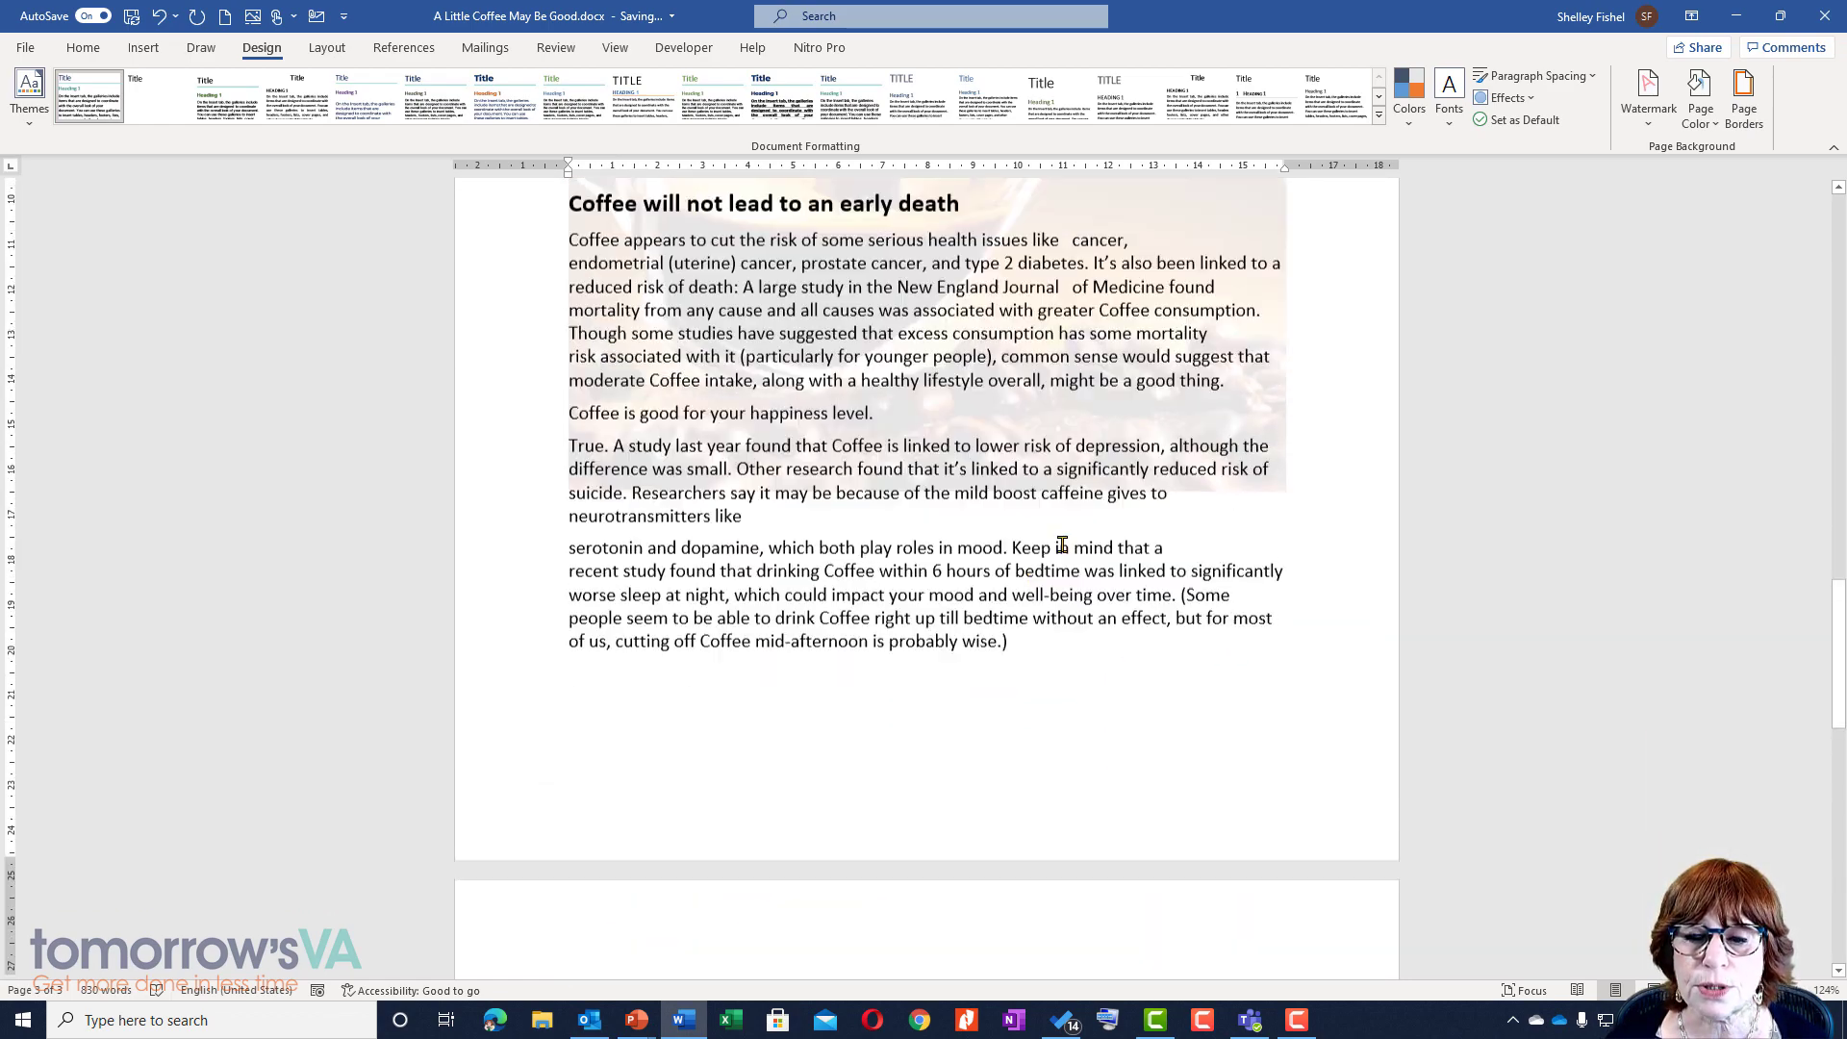
scroll(1051, 529, "up", 12)
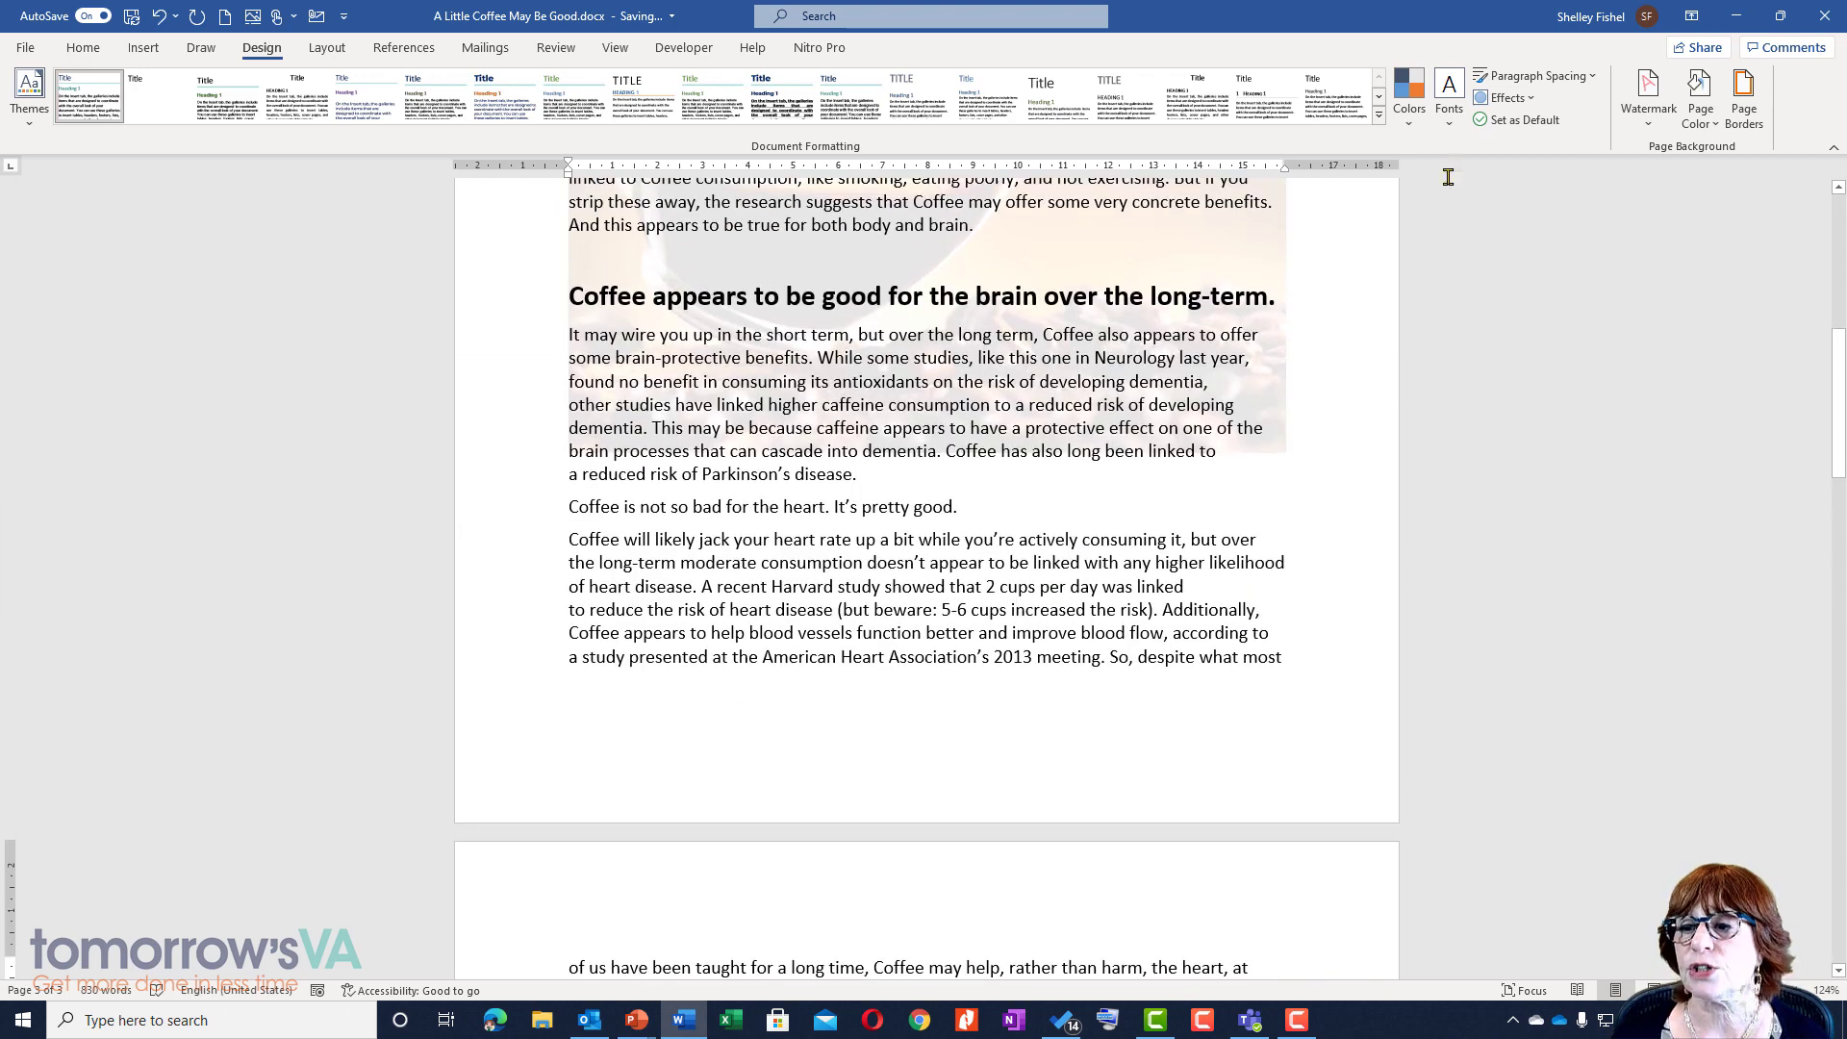
Remove the picture watermark and set up a custom text watermark reading "This document belongs to" followed by the owner's full name
left_click(1647, 96)
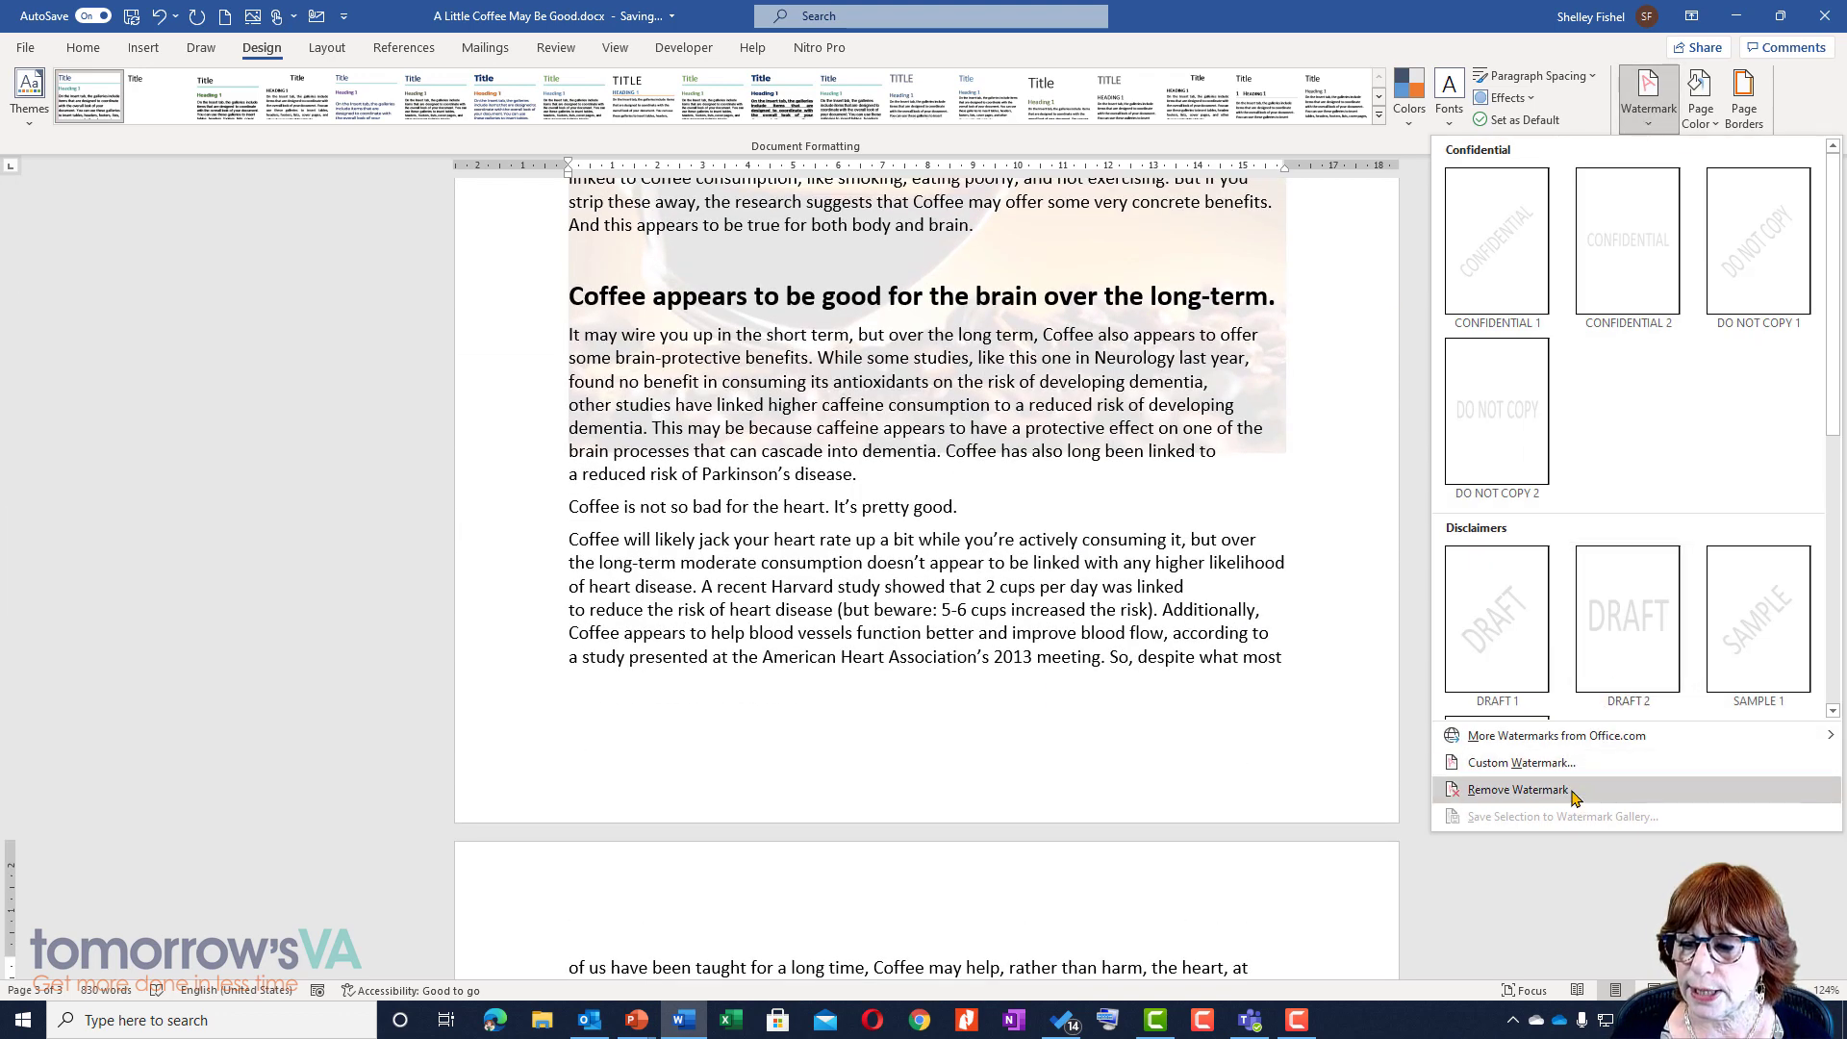
left_click(1518, 789)
left_click(1644, 118)
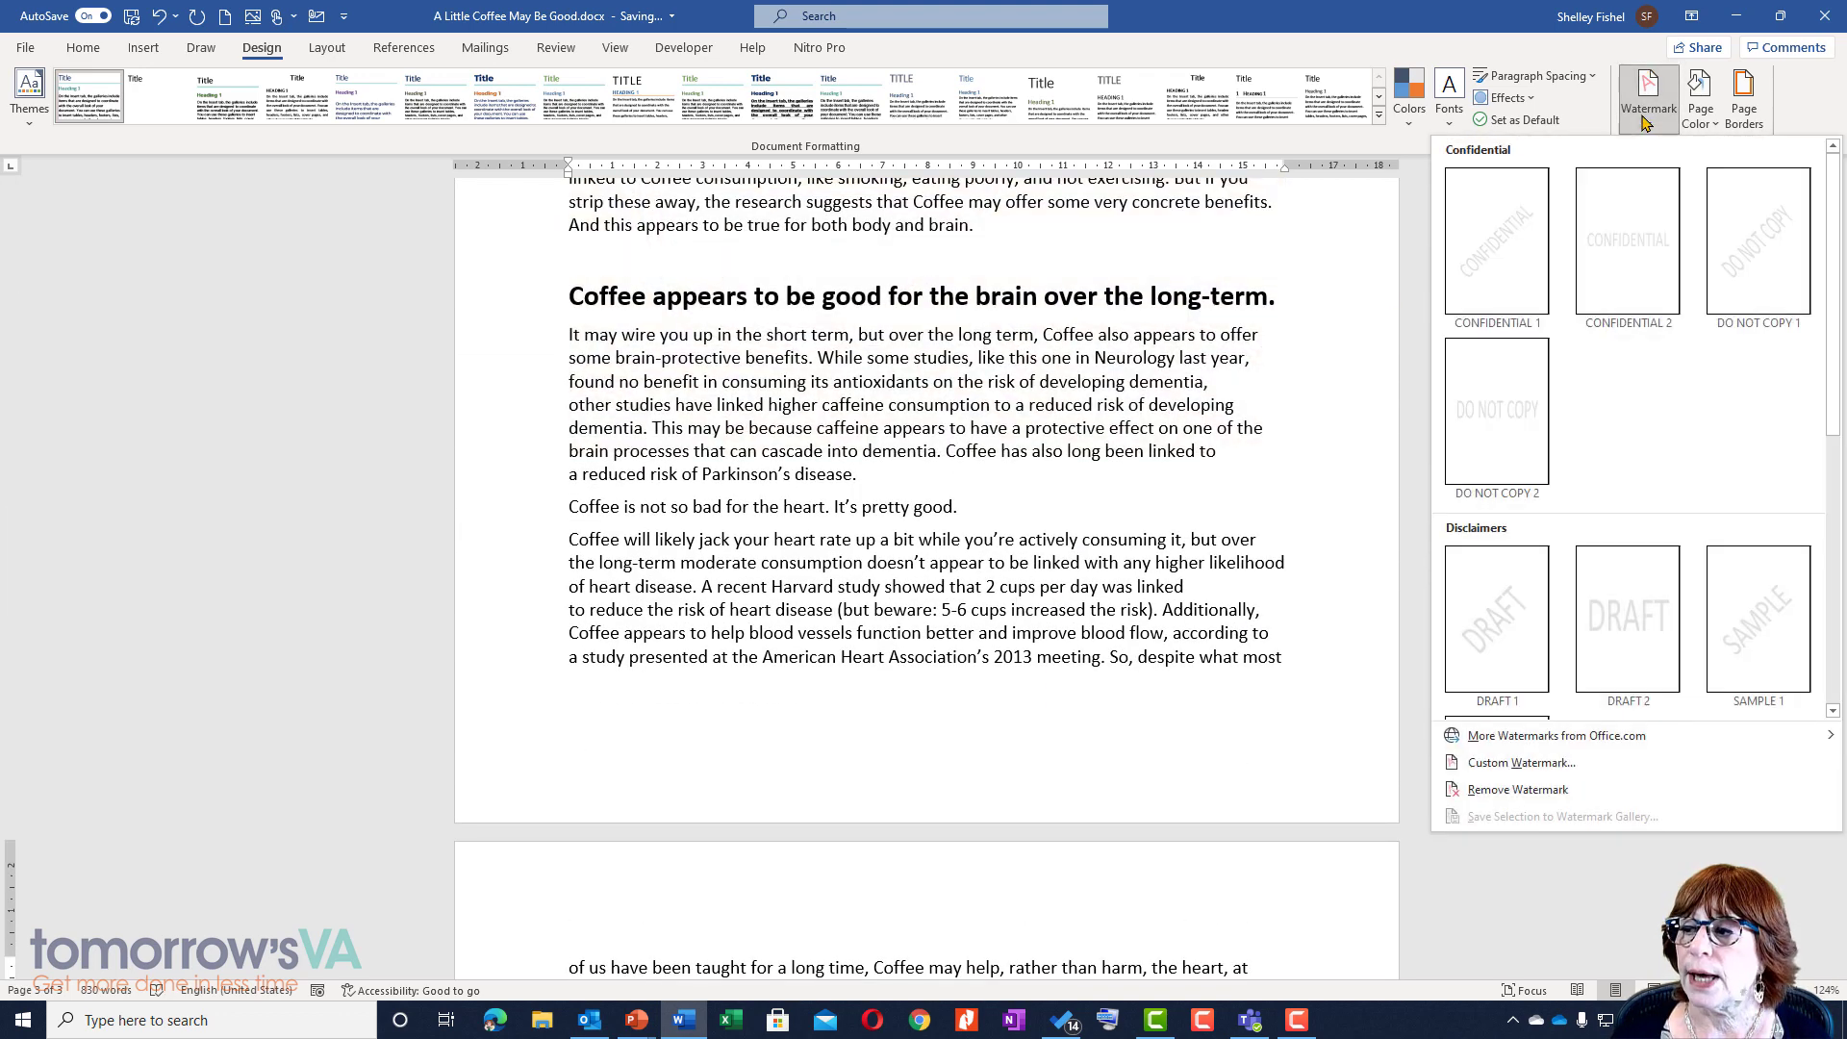
left_click(1529, 763)
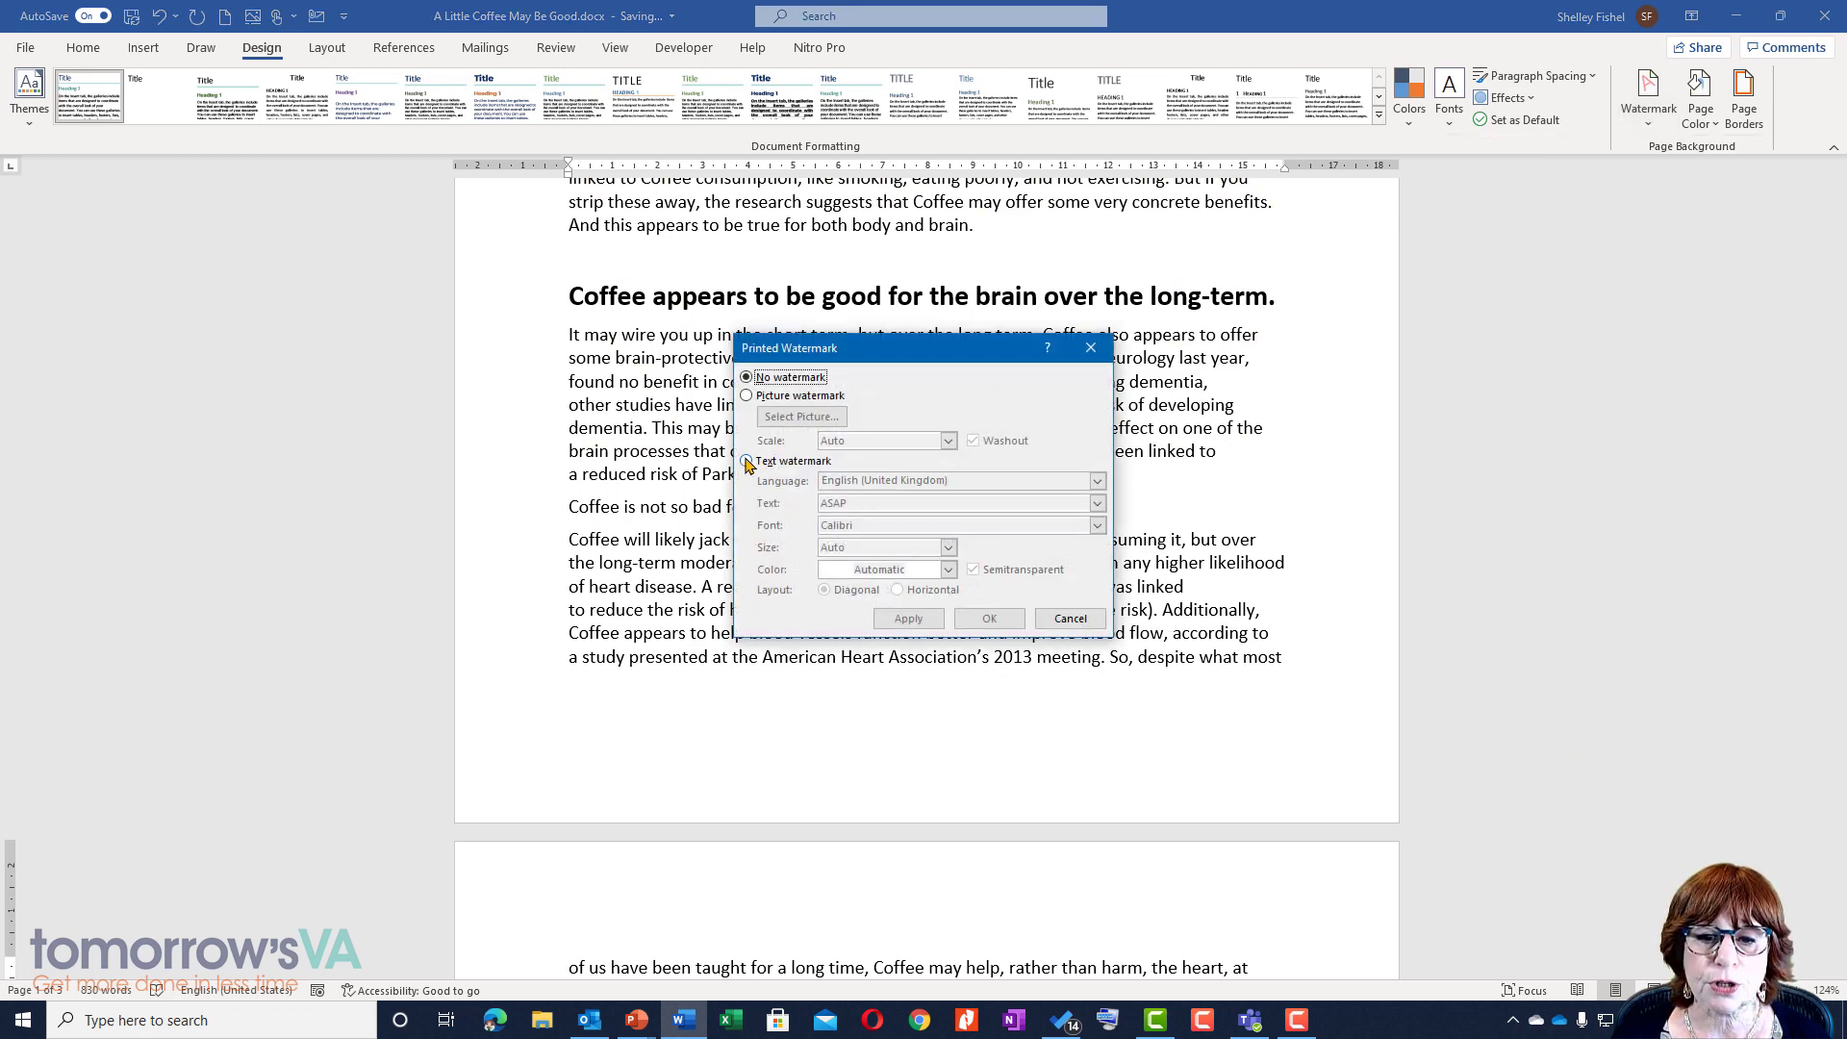
left_click(747, 461)
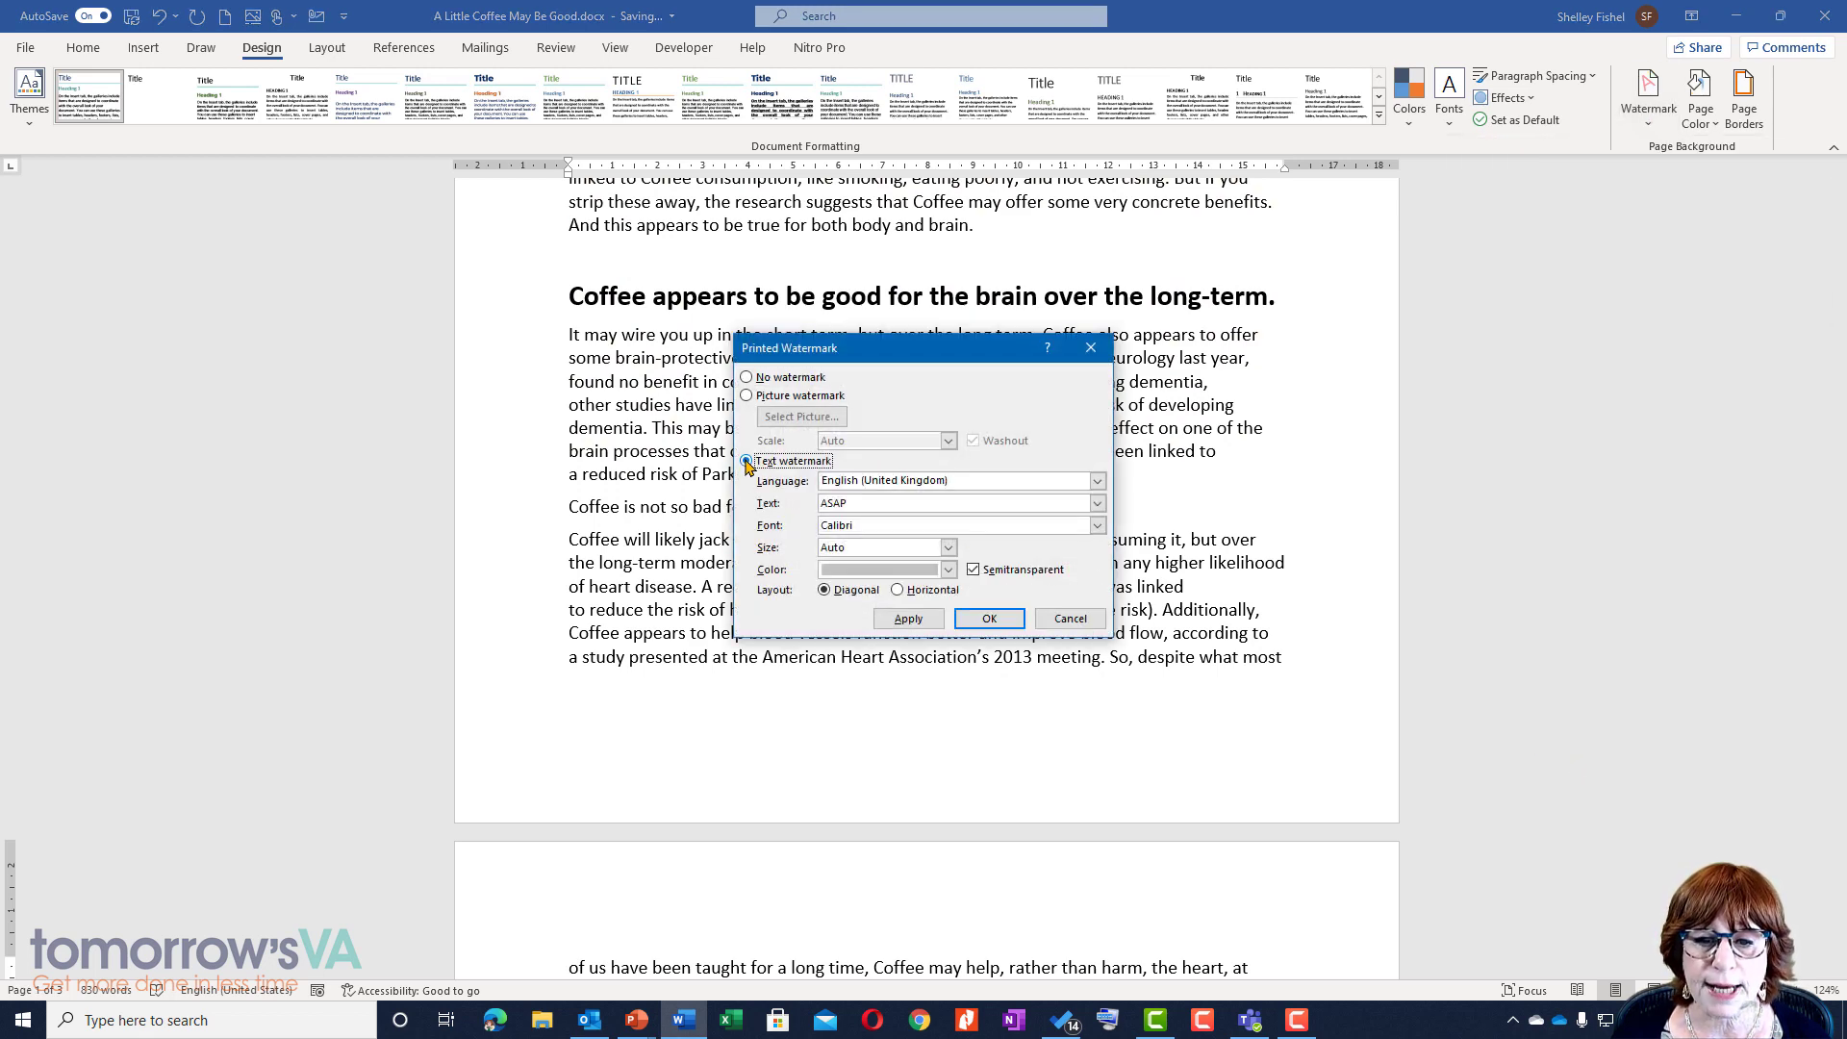
left_click(874, 484)
left_click(874, 484)
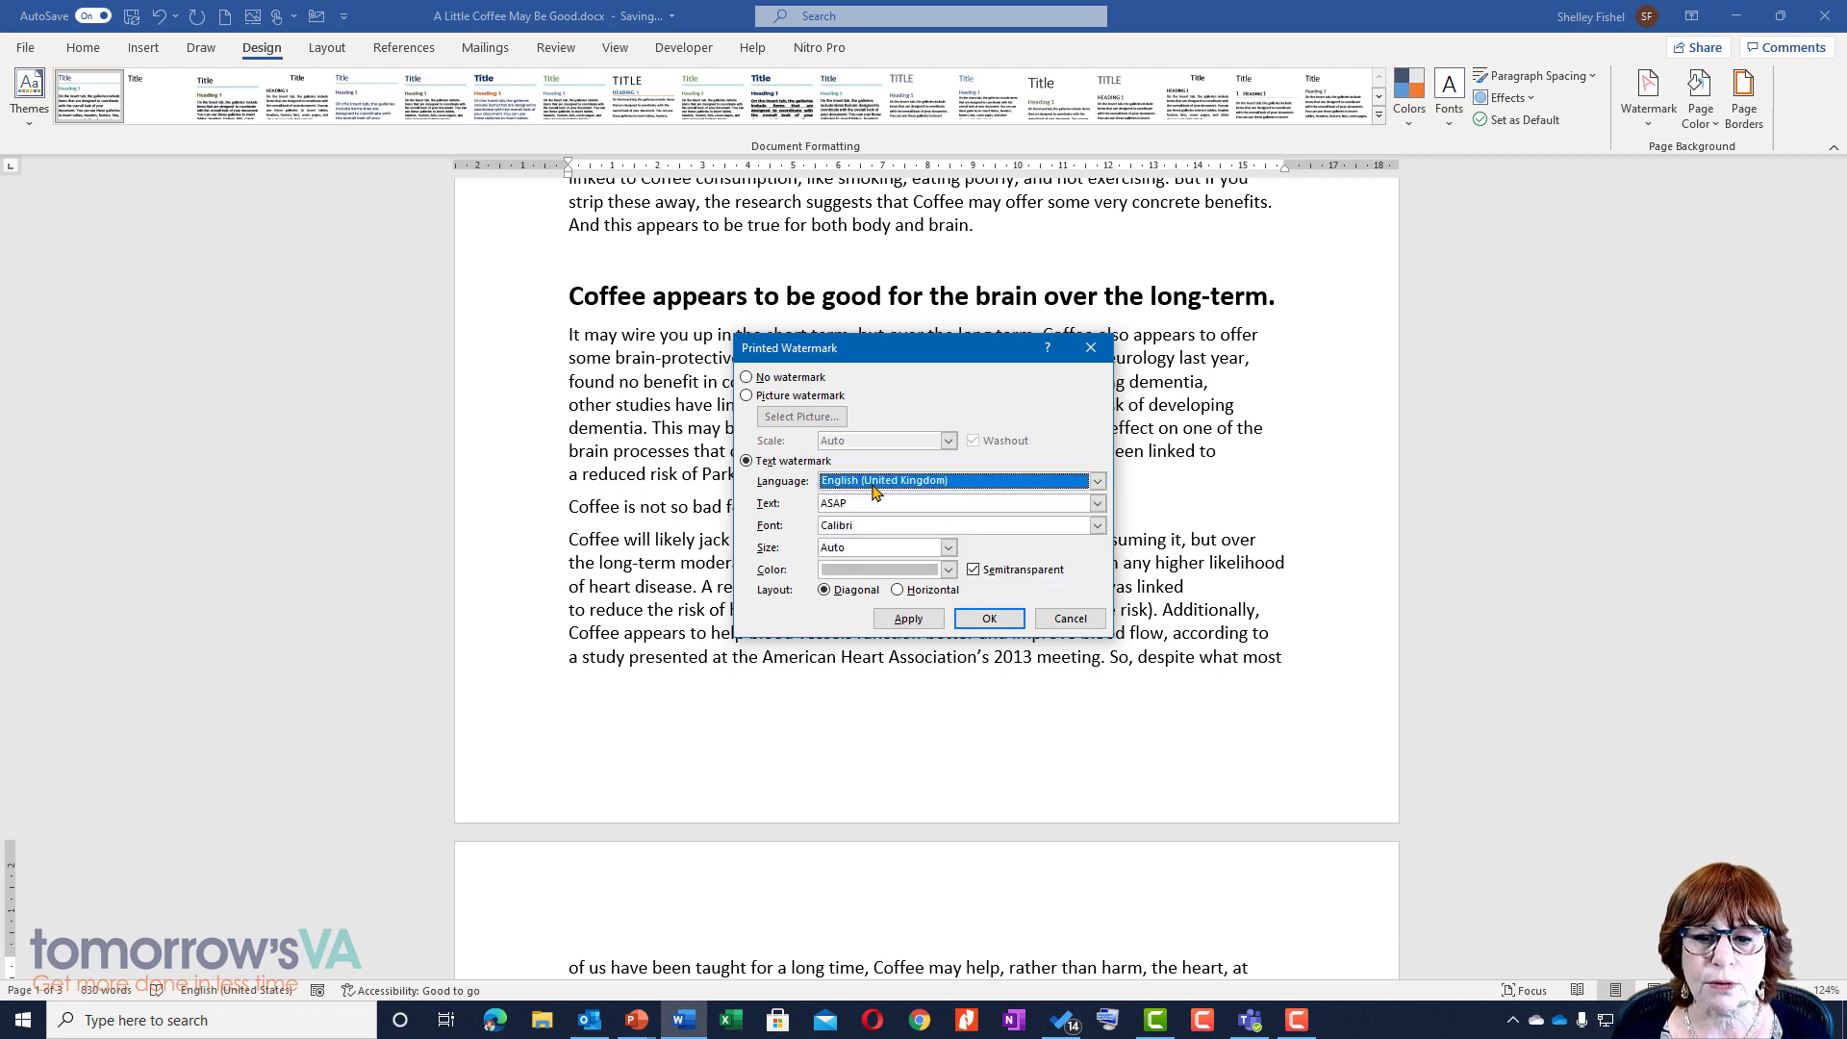
left_click(854, 503)
left_click(1096, 505)
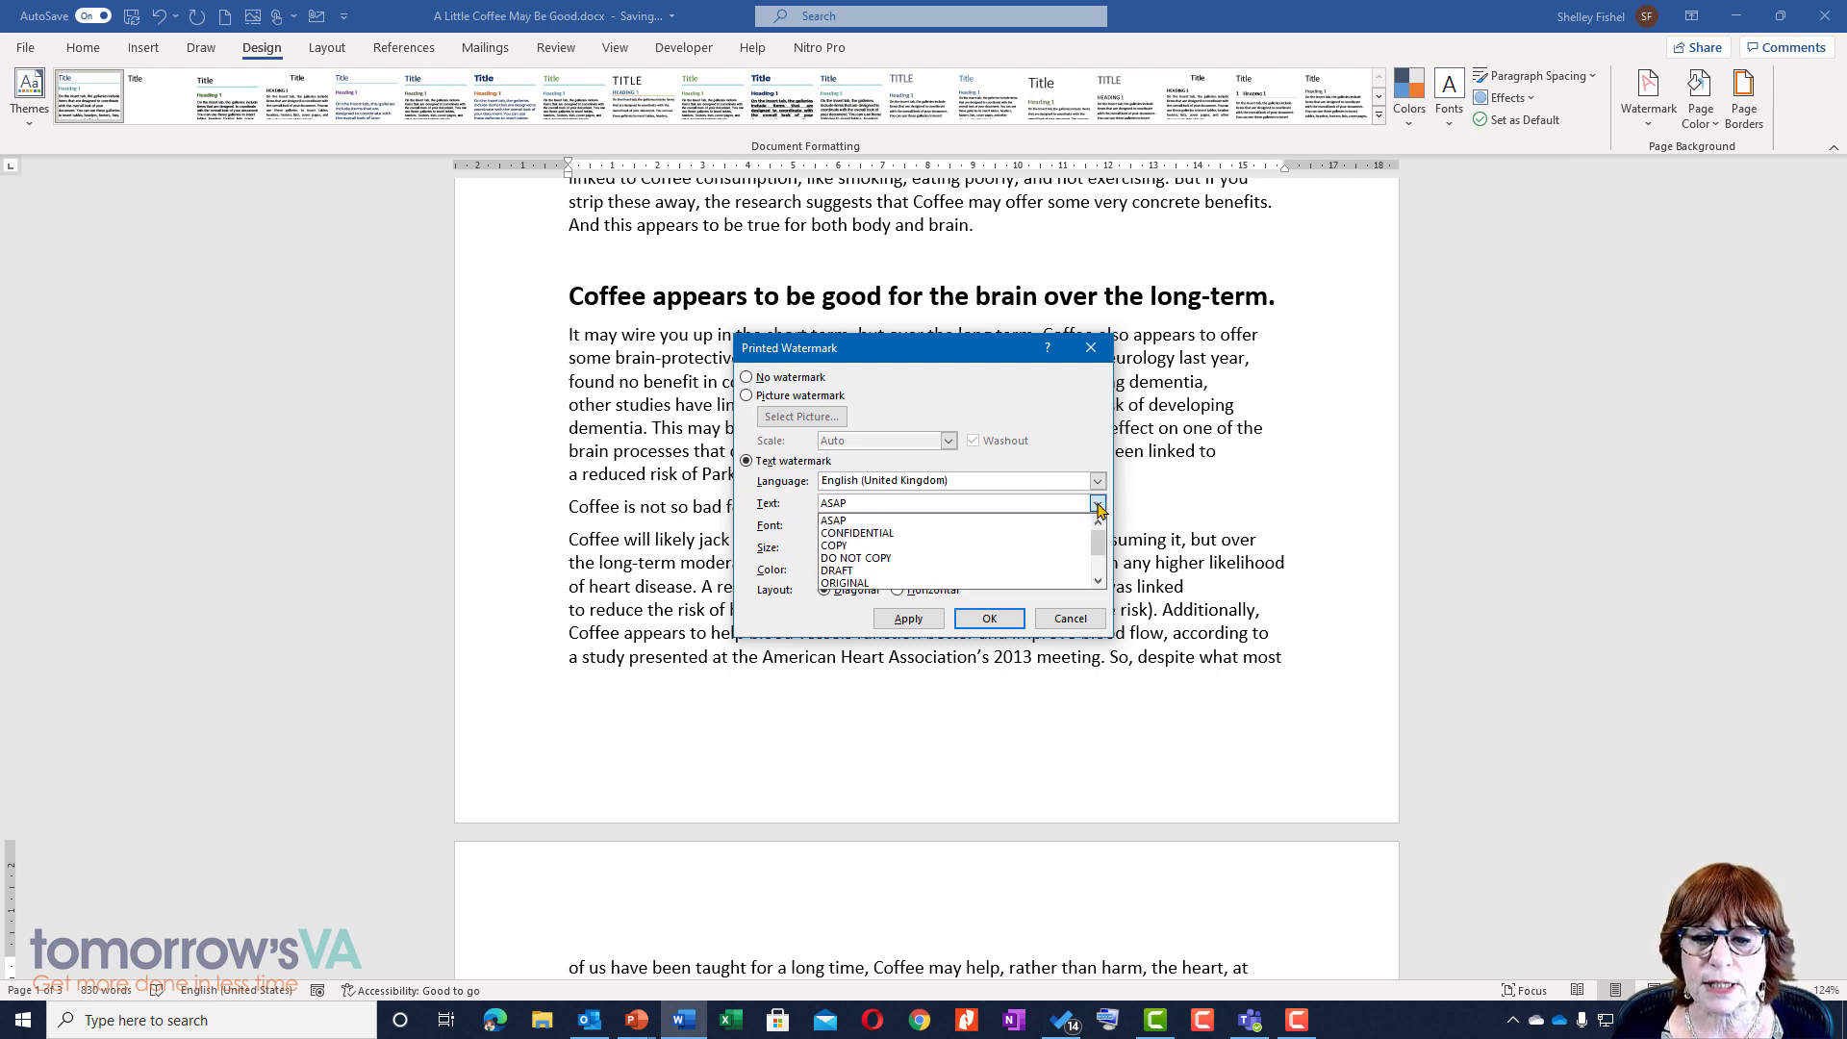
left_click(978, 520)
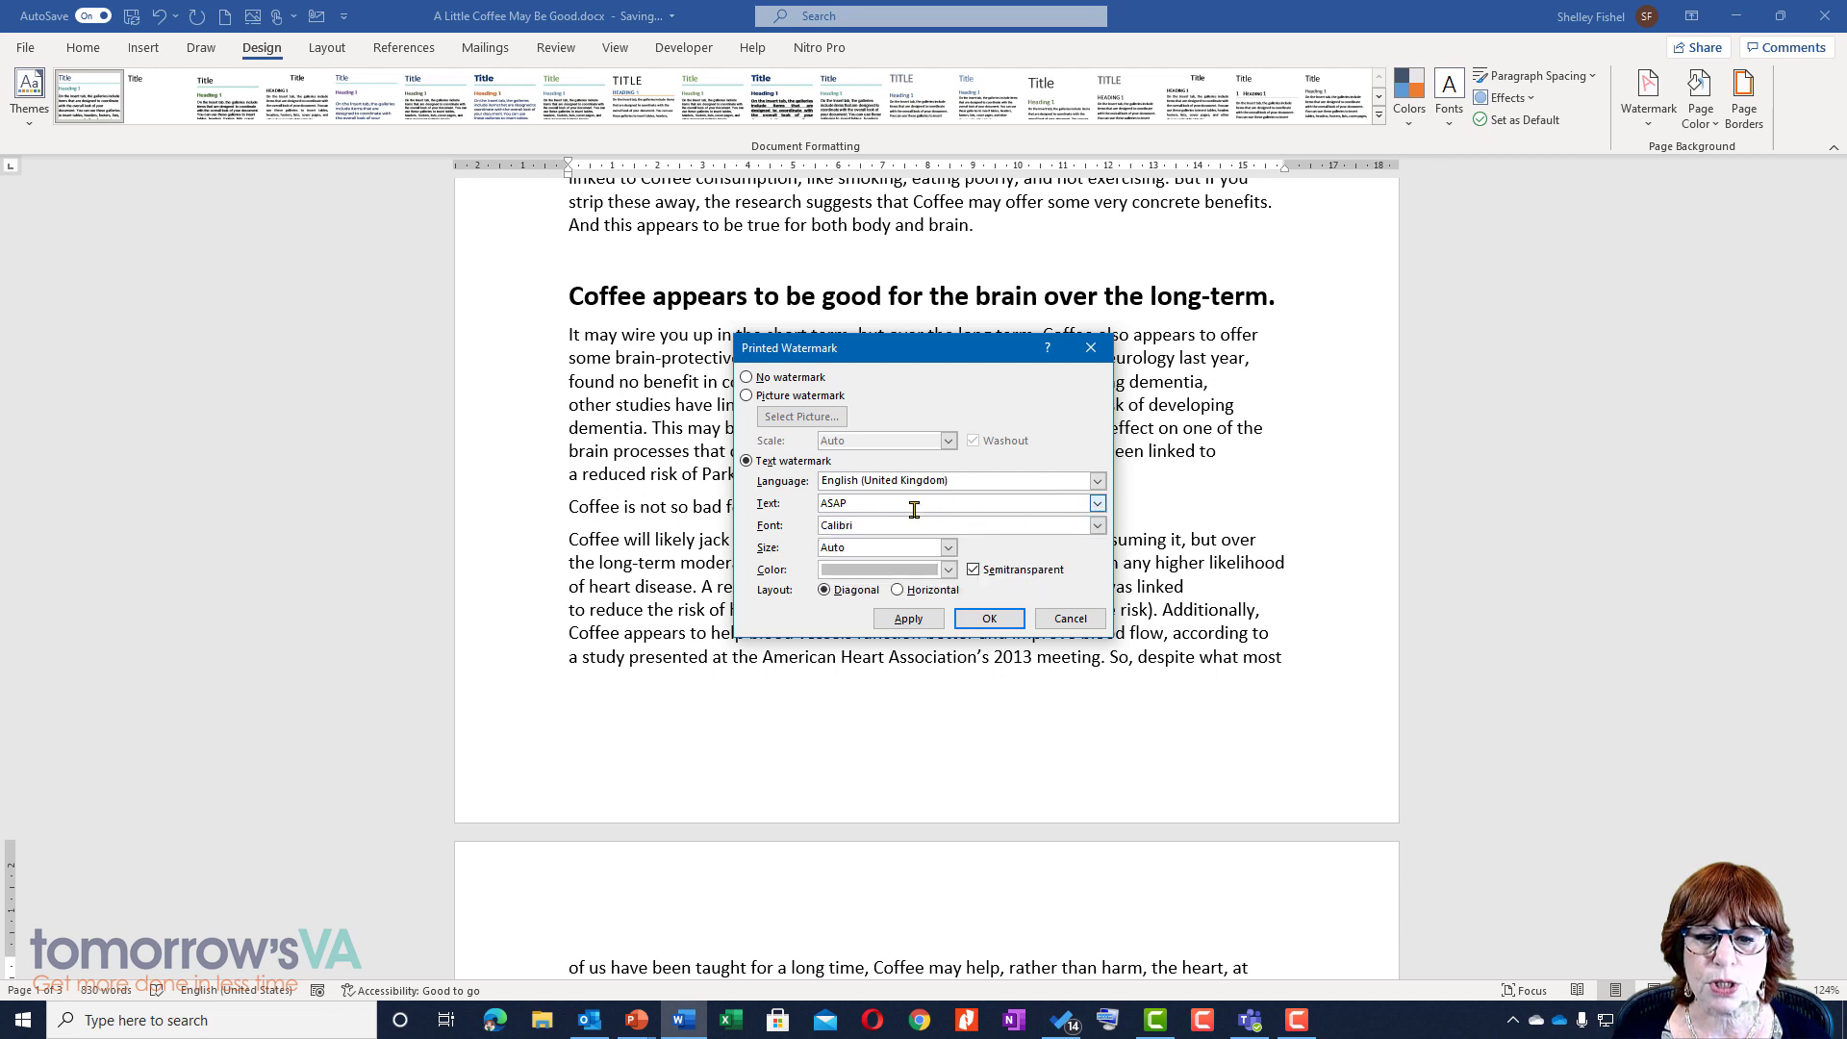
double_click(877, 502)
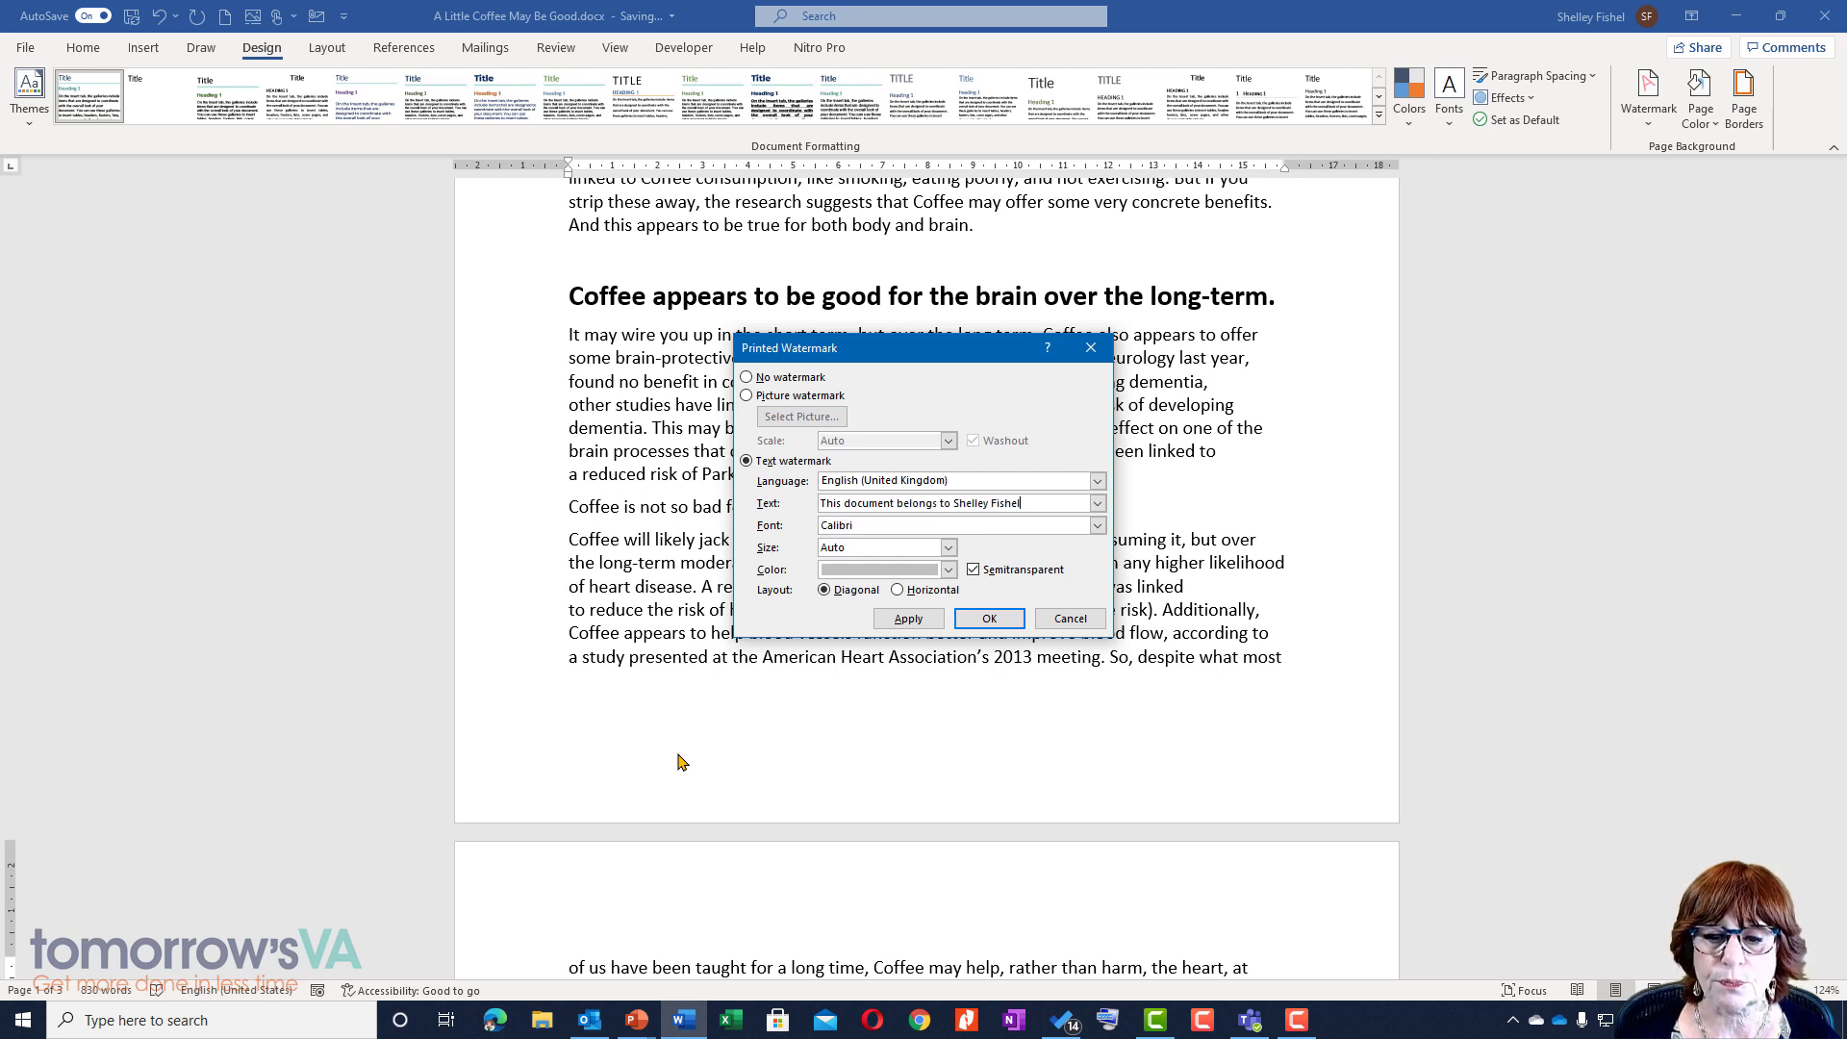
Set the text watermark's font to Montserrat Medium and its colour to the orange theme colour
left_click(1097, 525)
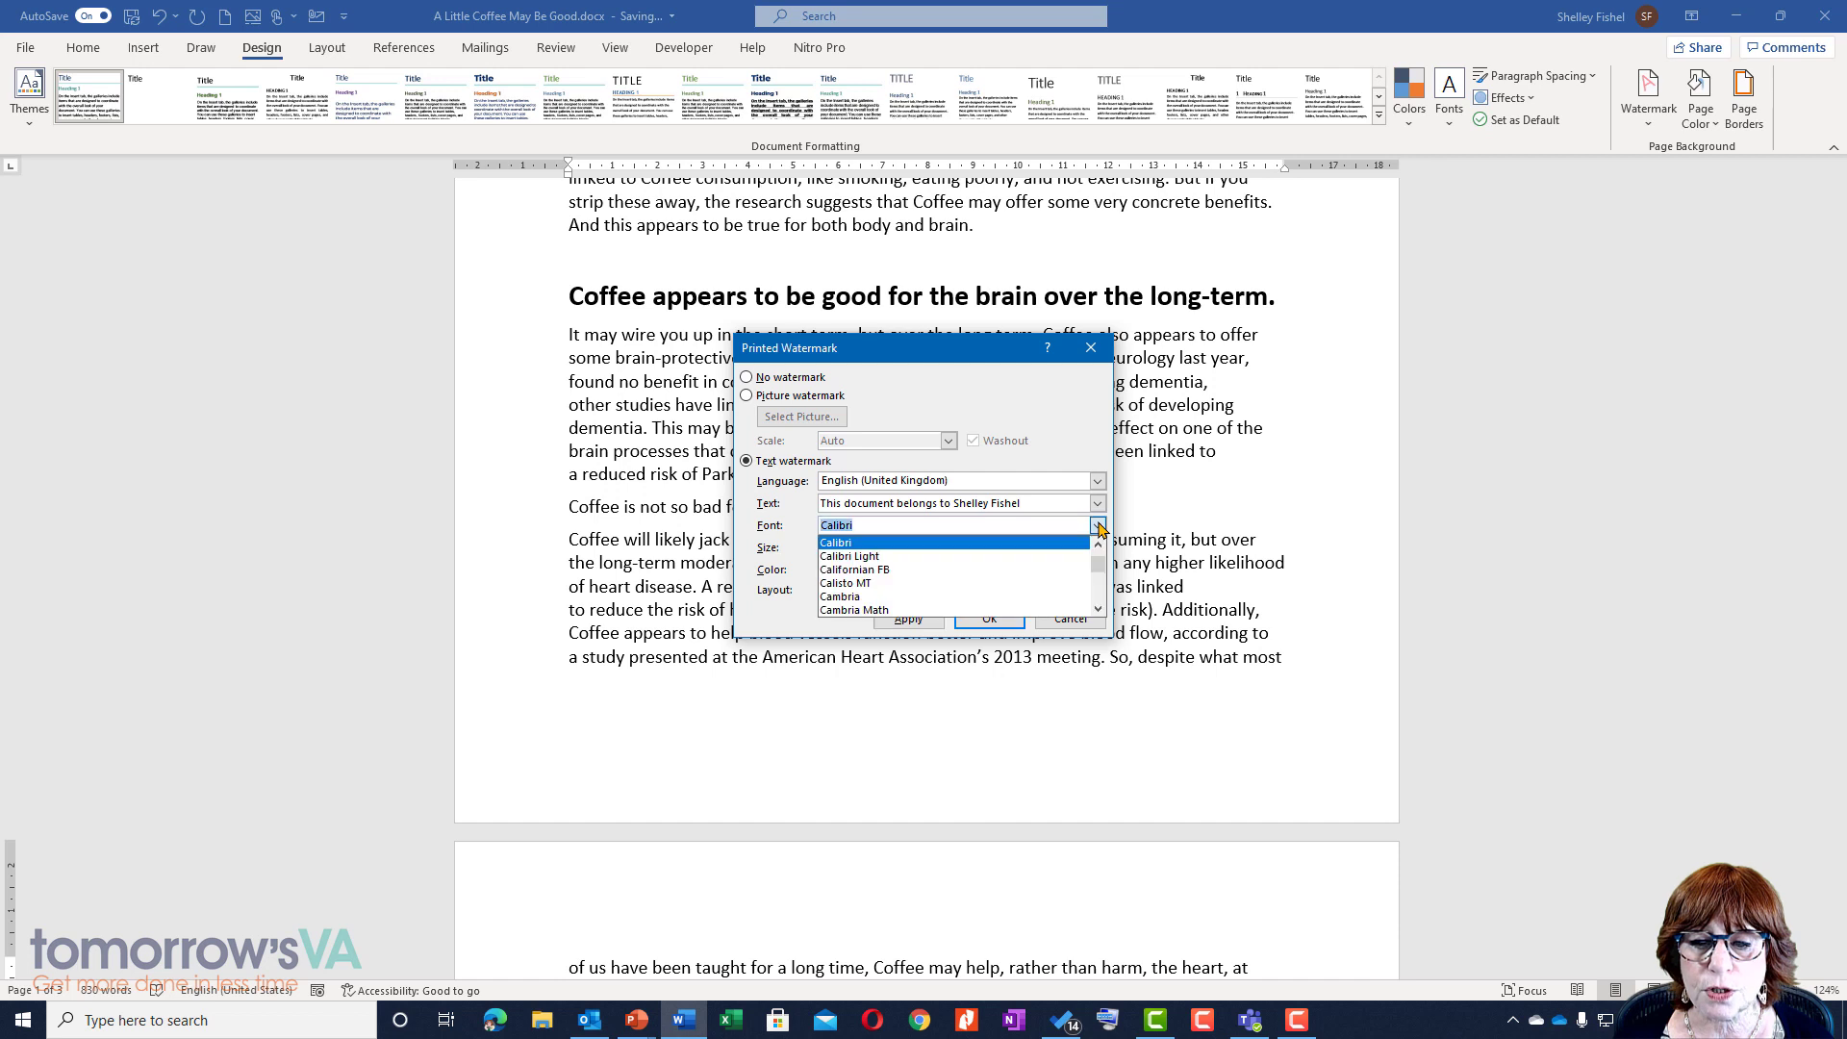
type("m")
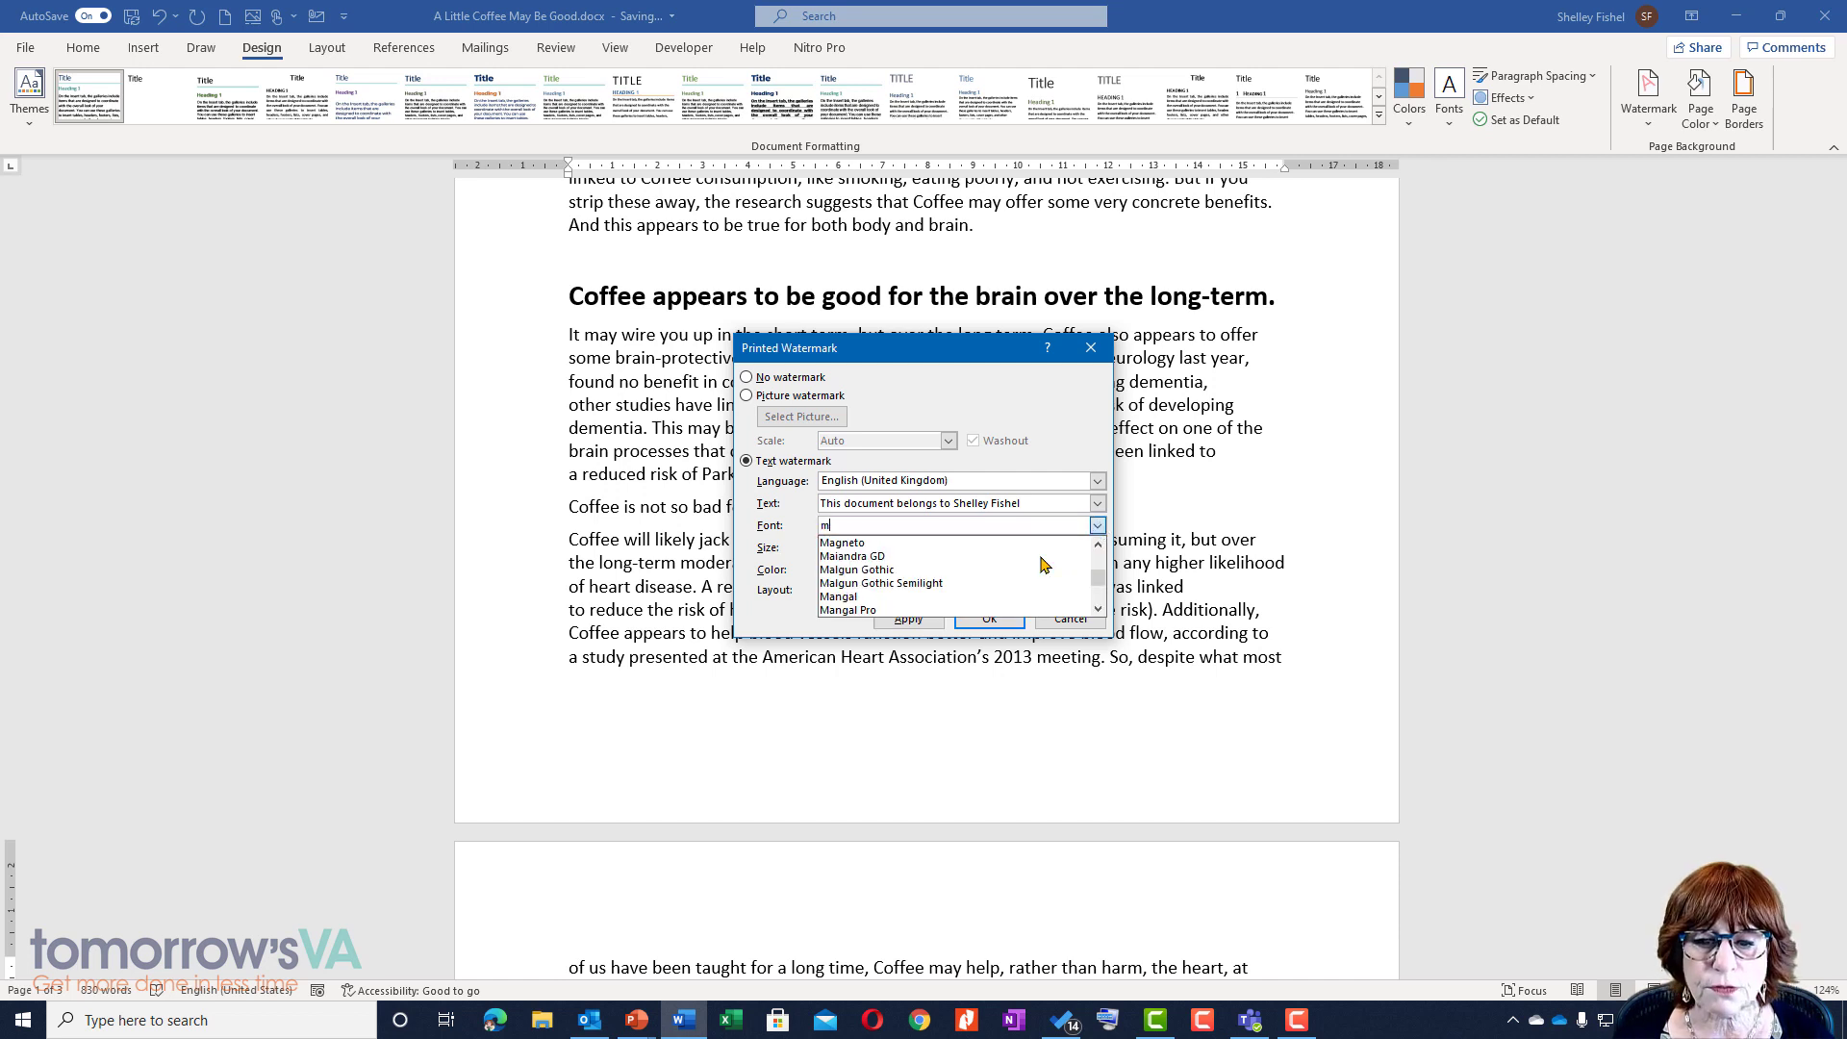
scroll(1038, 568, "down", 3)
scroll(1009, 577, "down", 8)
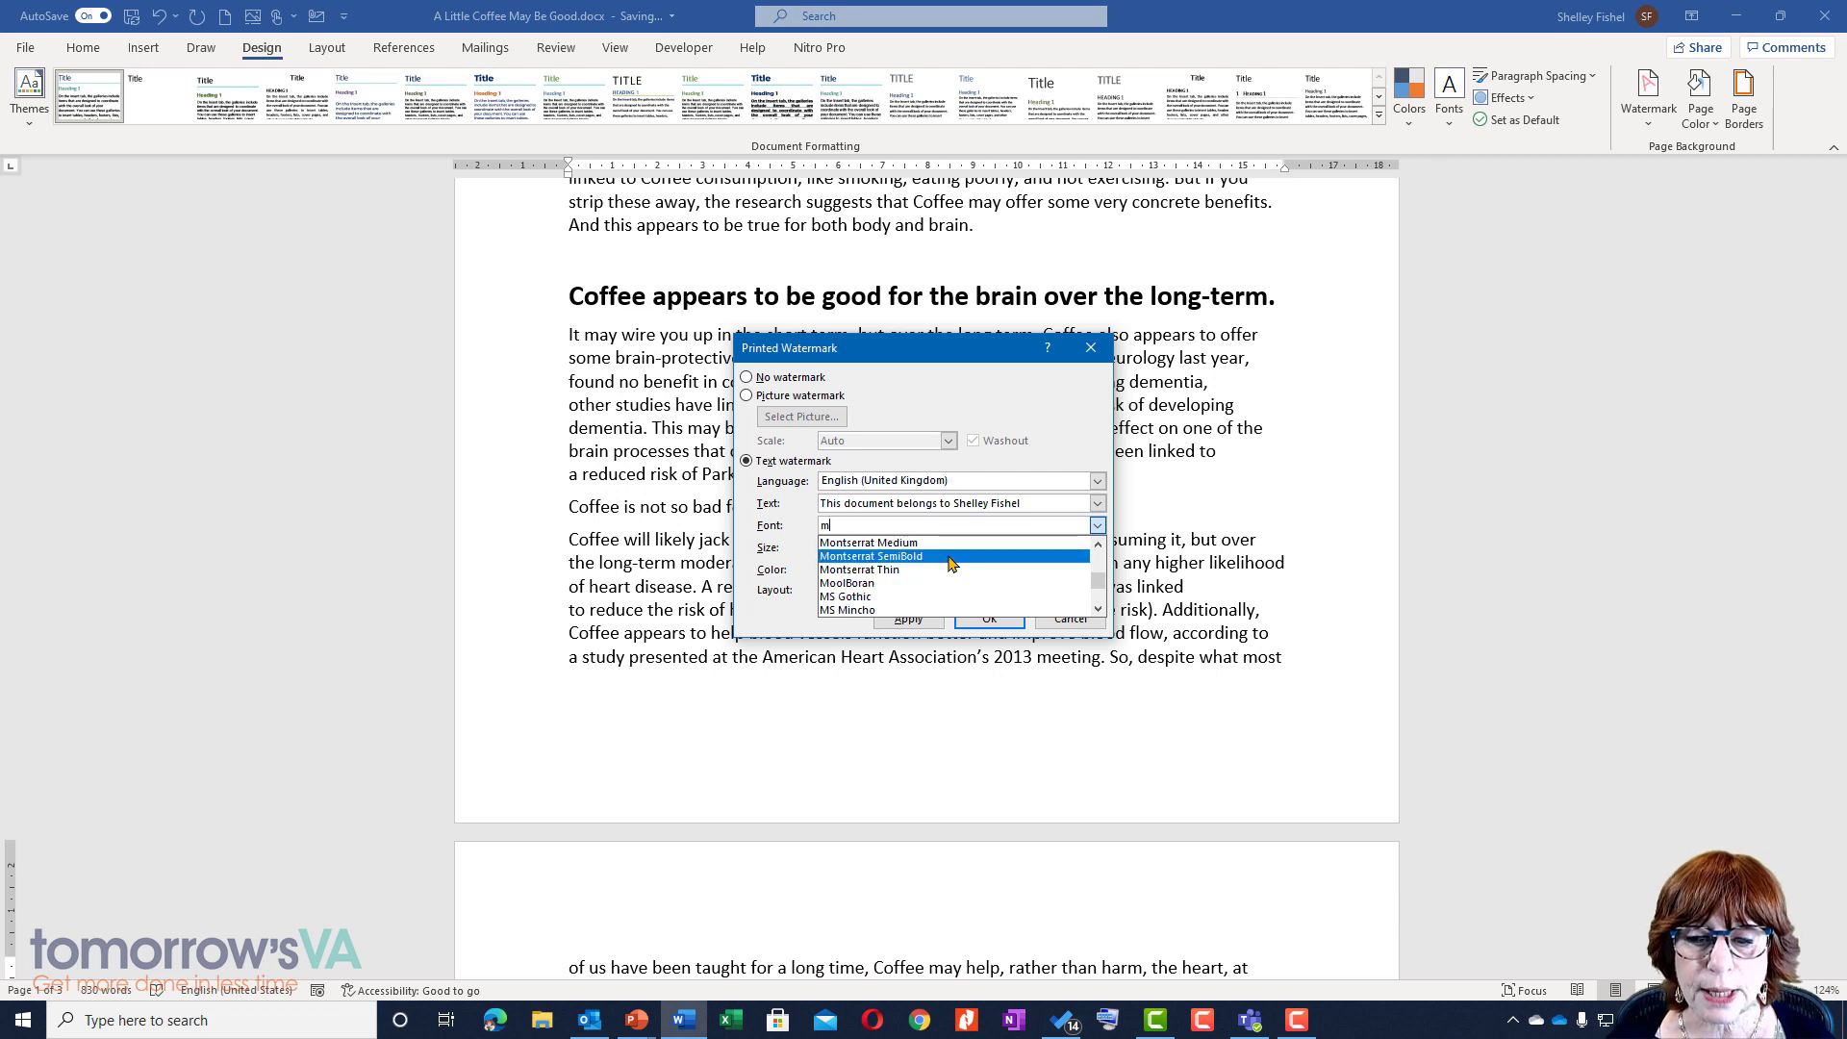
left_click(936, 545)
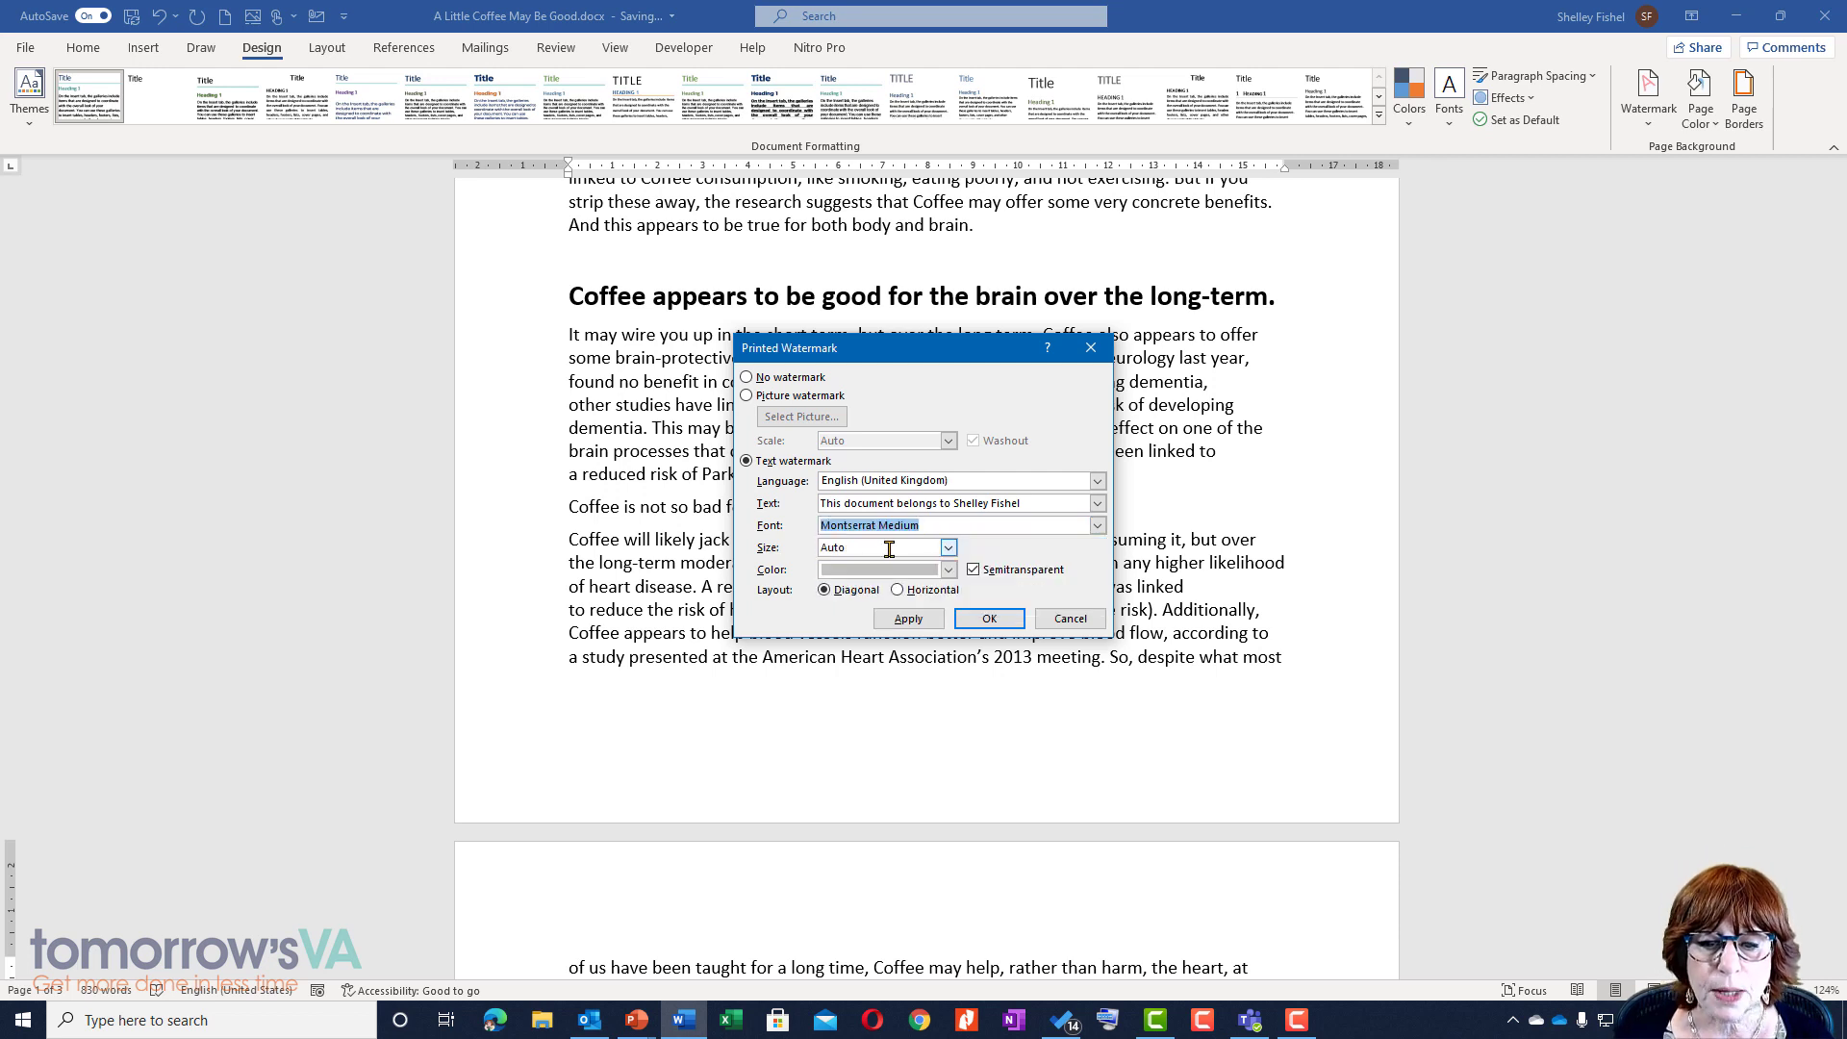
left_click(948, 570)
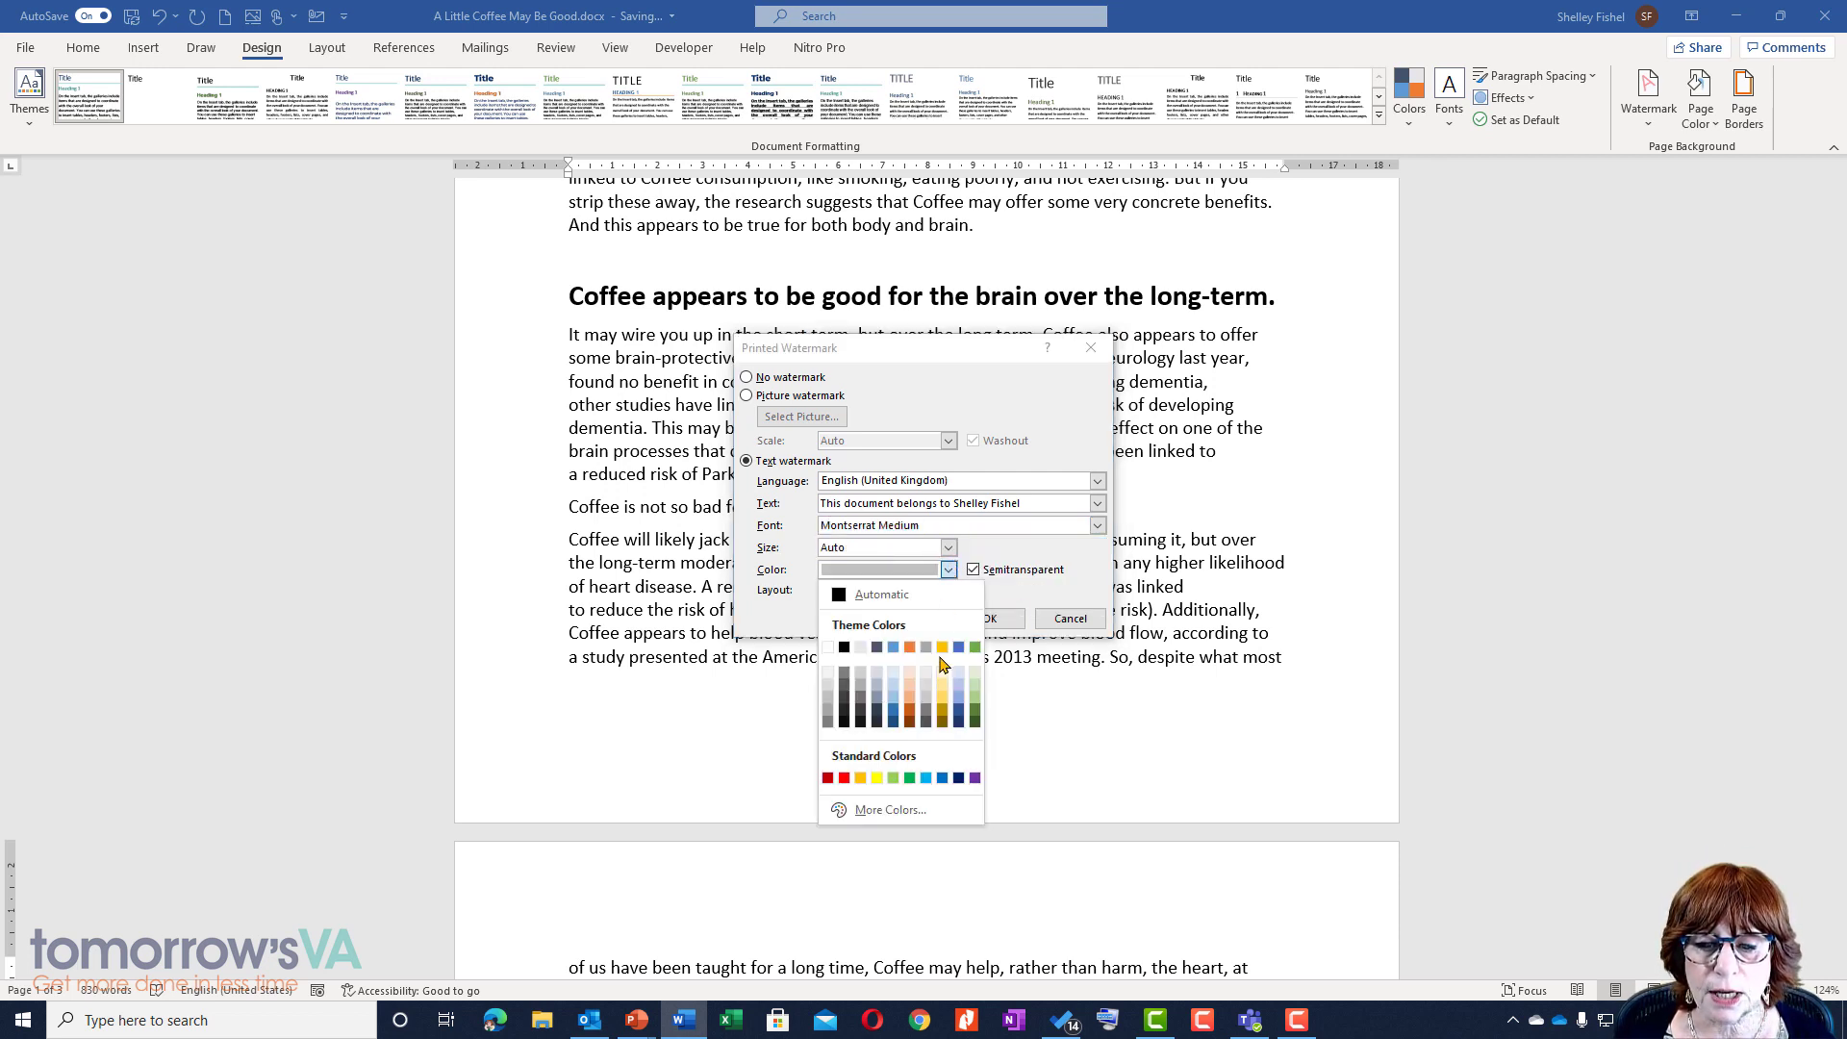
left_click(909, 648)
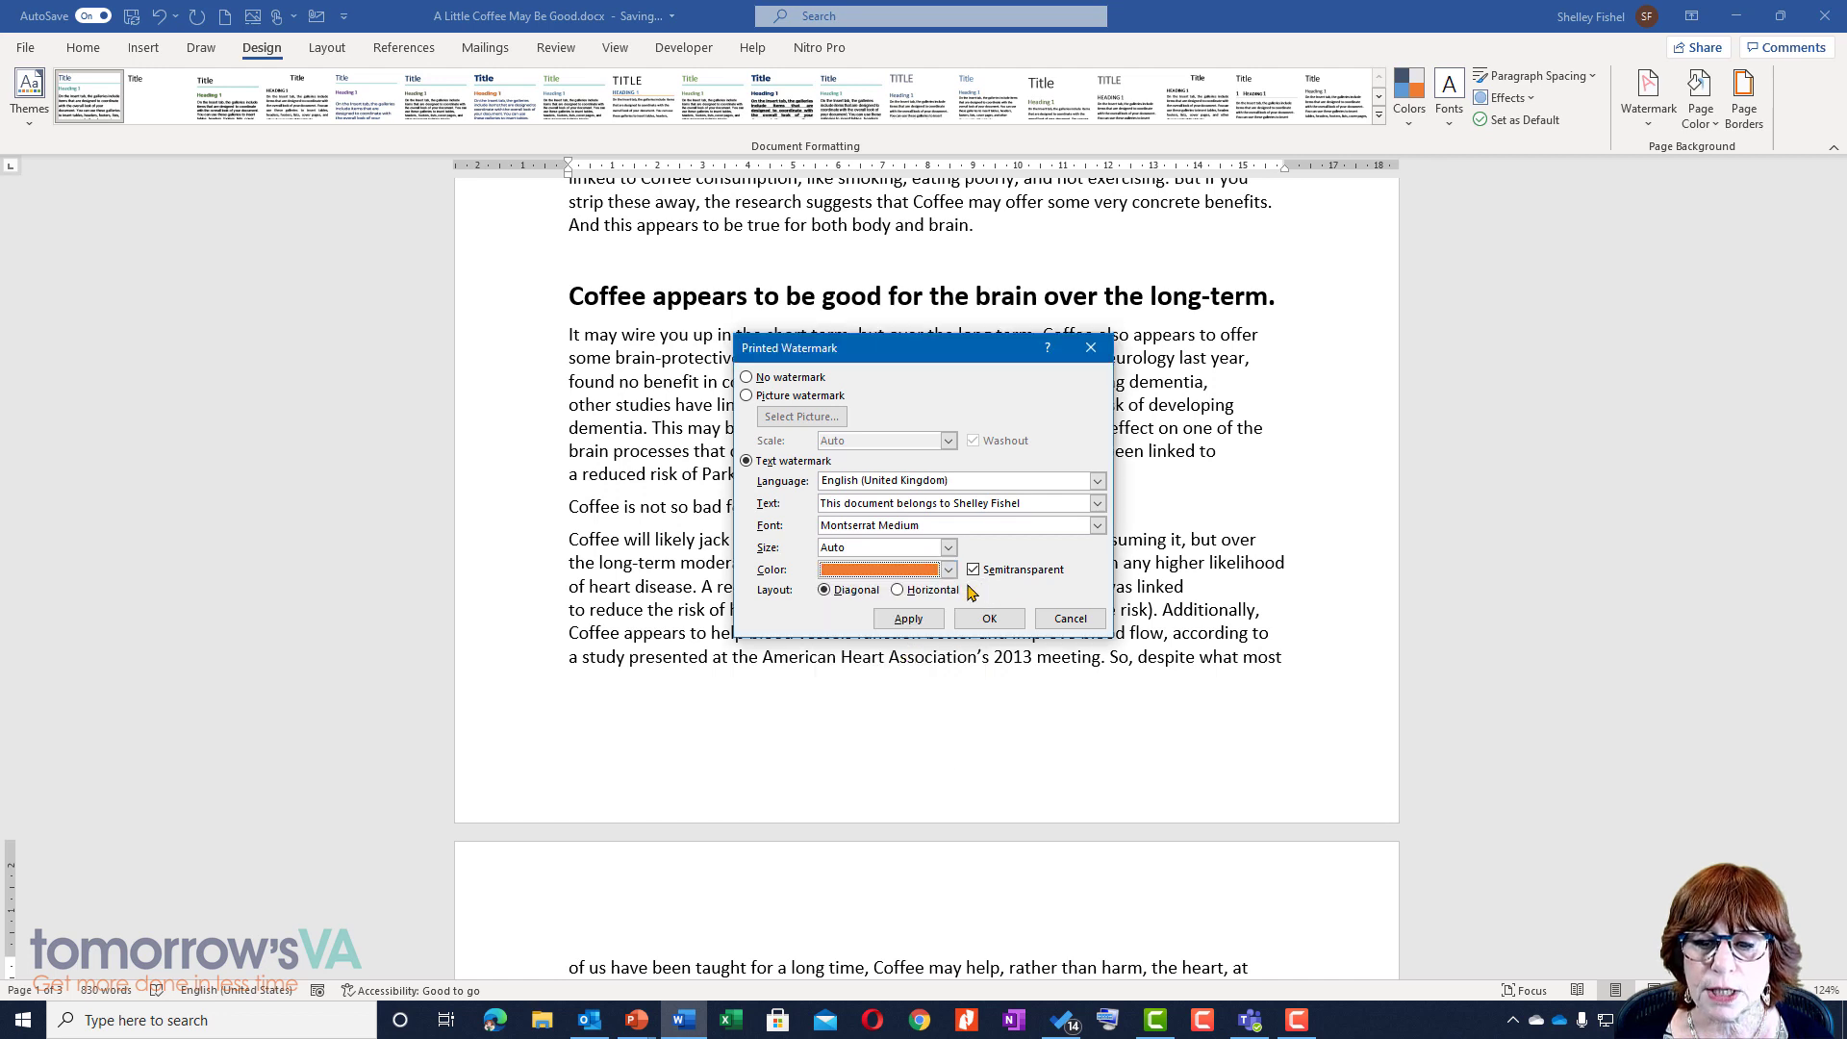
Apply the diagonal, semitransparent text watermark and view it across the first page
left_click(919, 621)
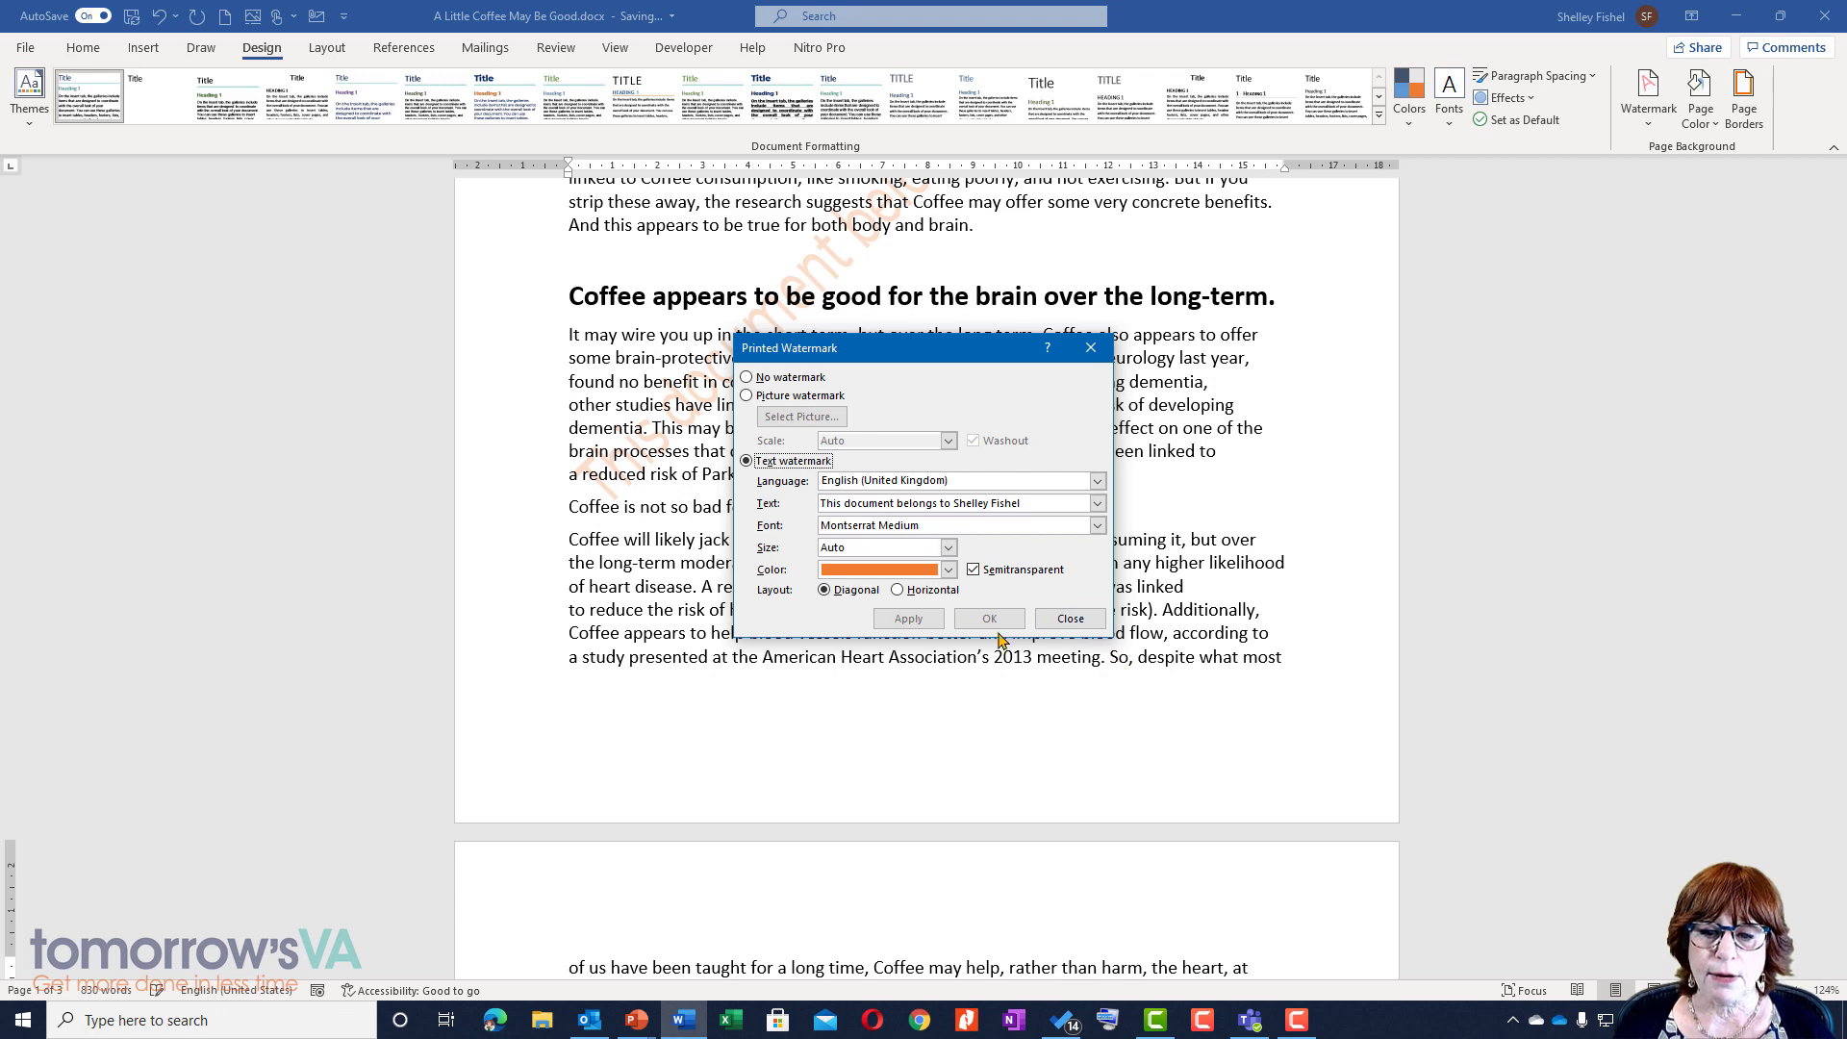
left_click(1090, 351)
scroll(659, 612, "up", 3)
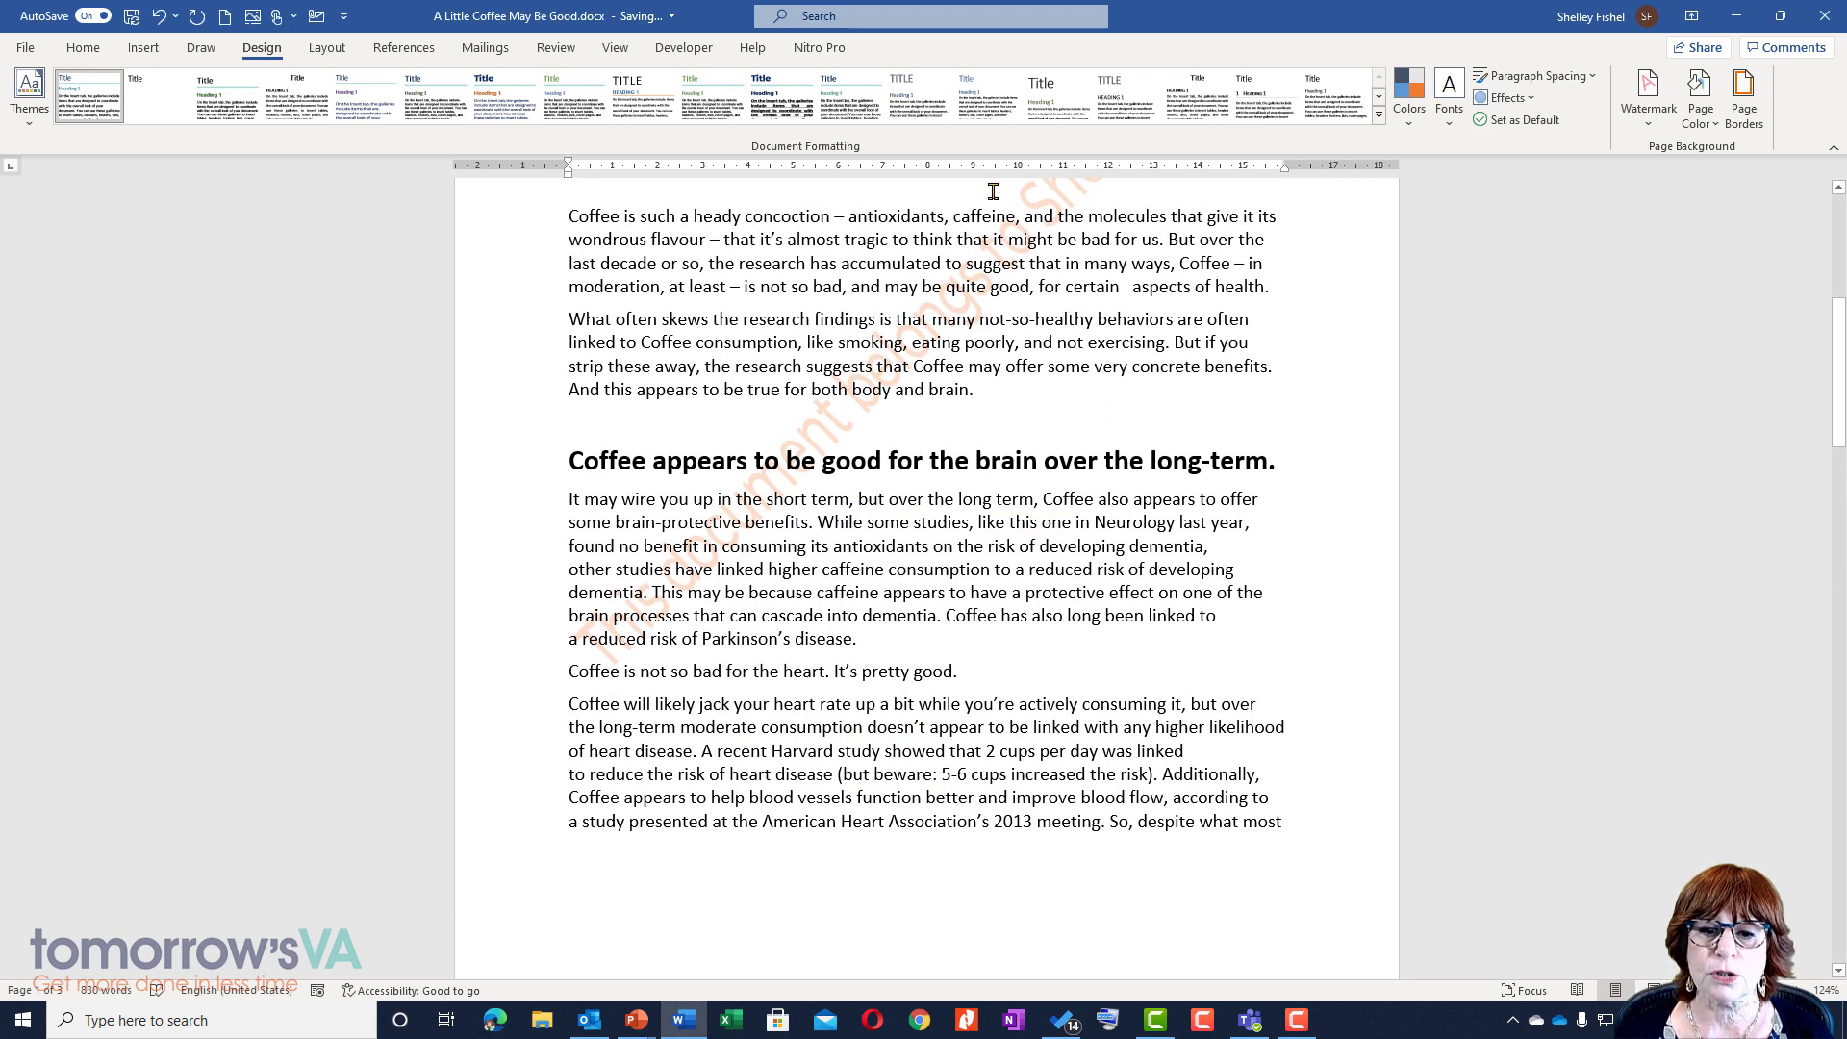
scroll(1116, 675, "up", 6)
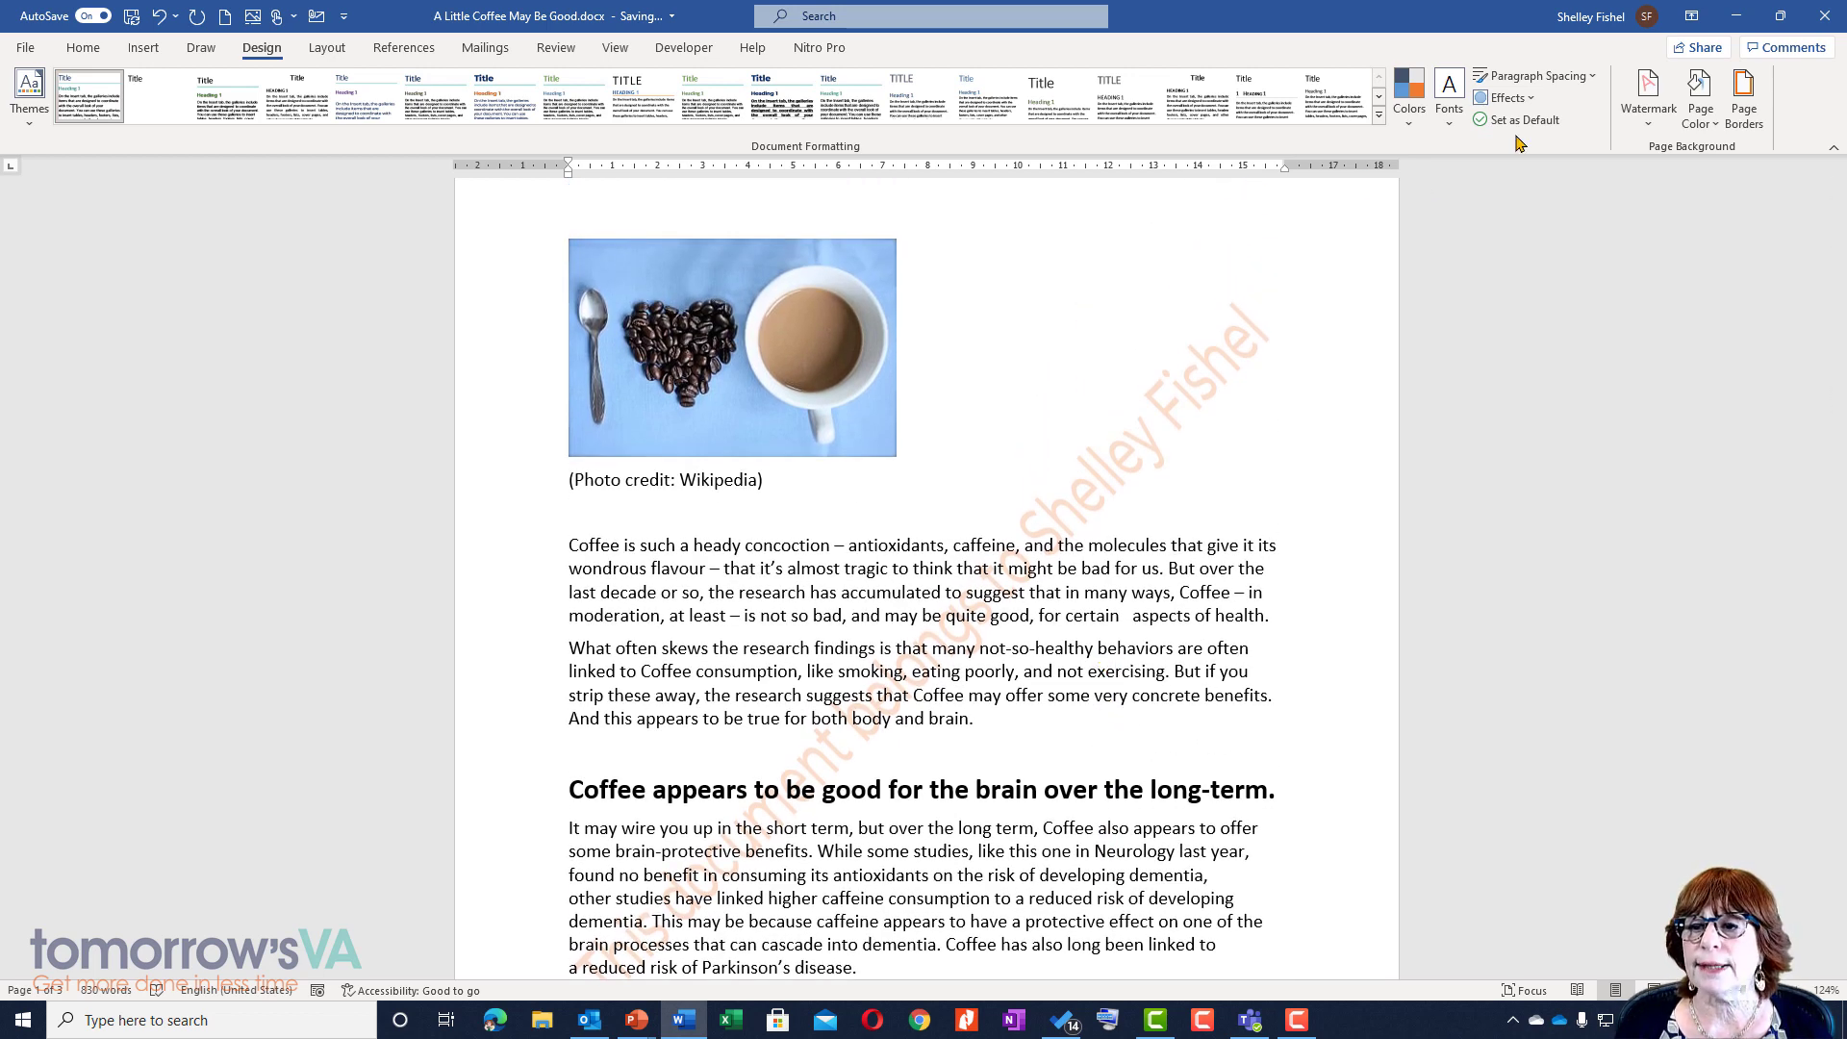
Remove the custom text watermark from the article
left_click(1648, 96)
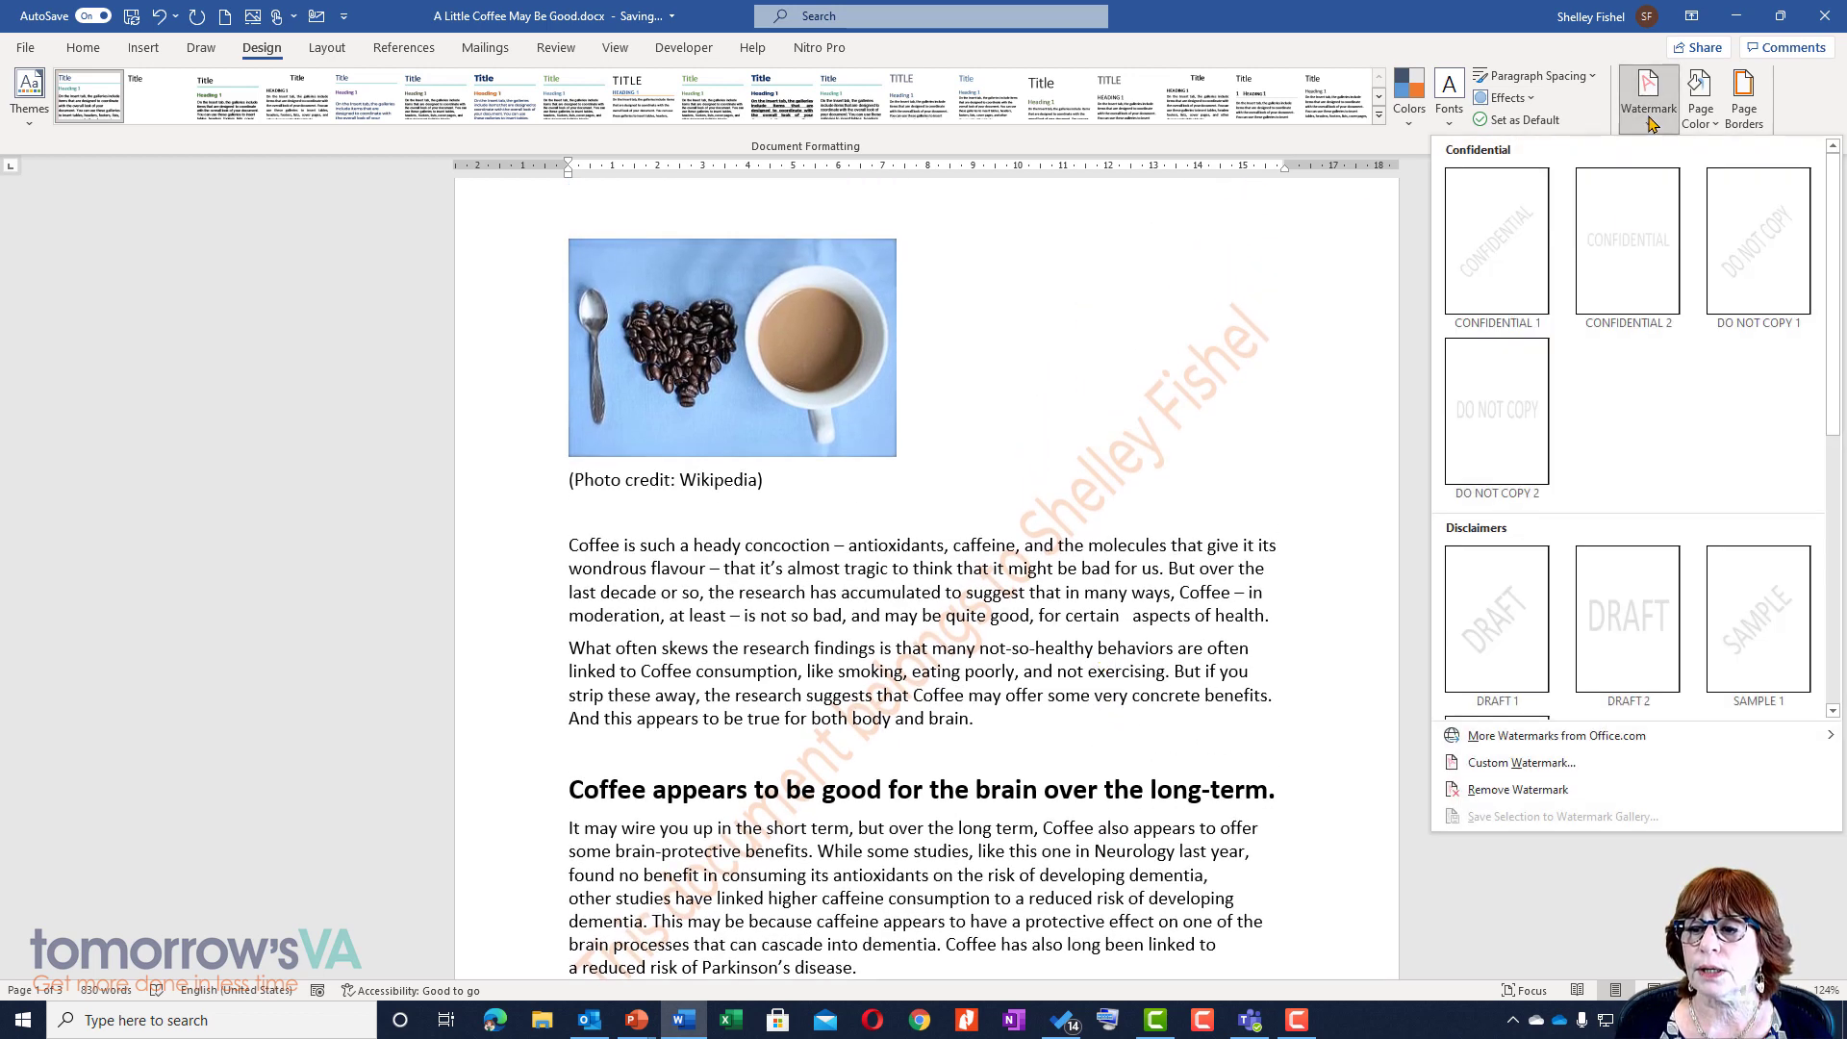
left_click(1558, 787)
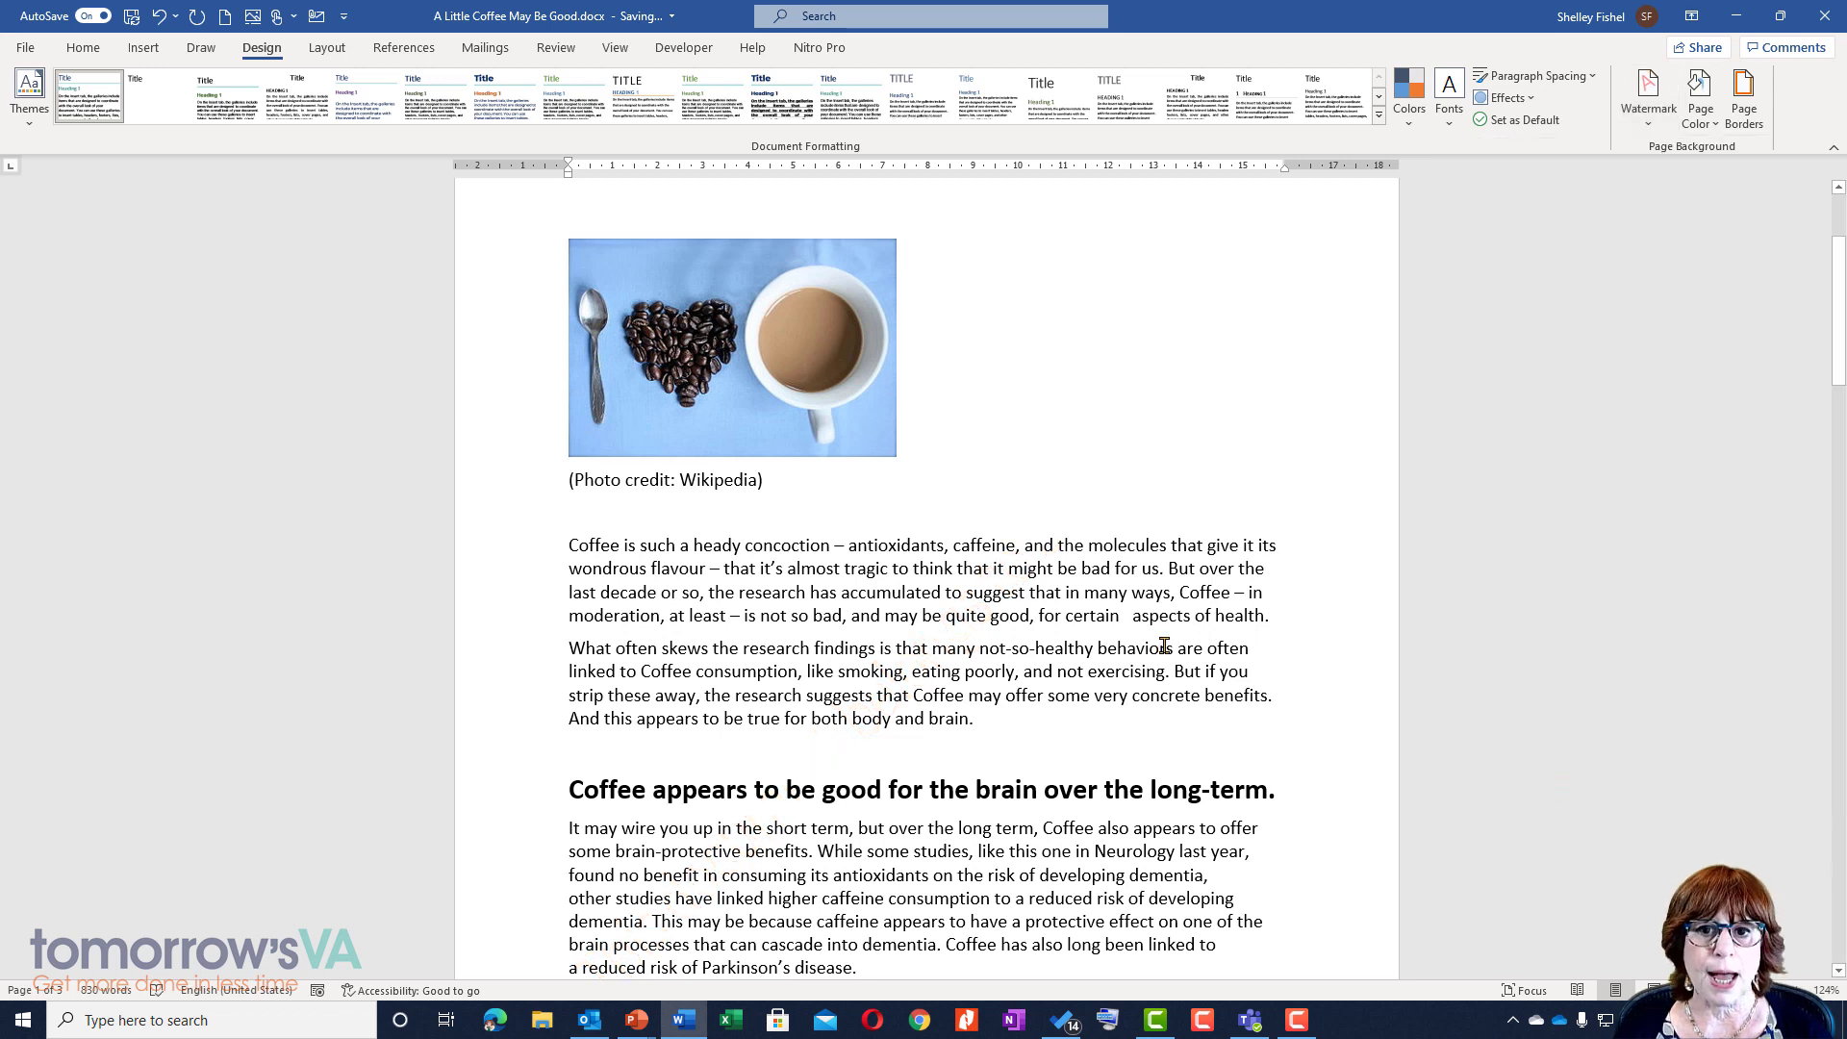